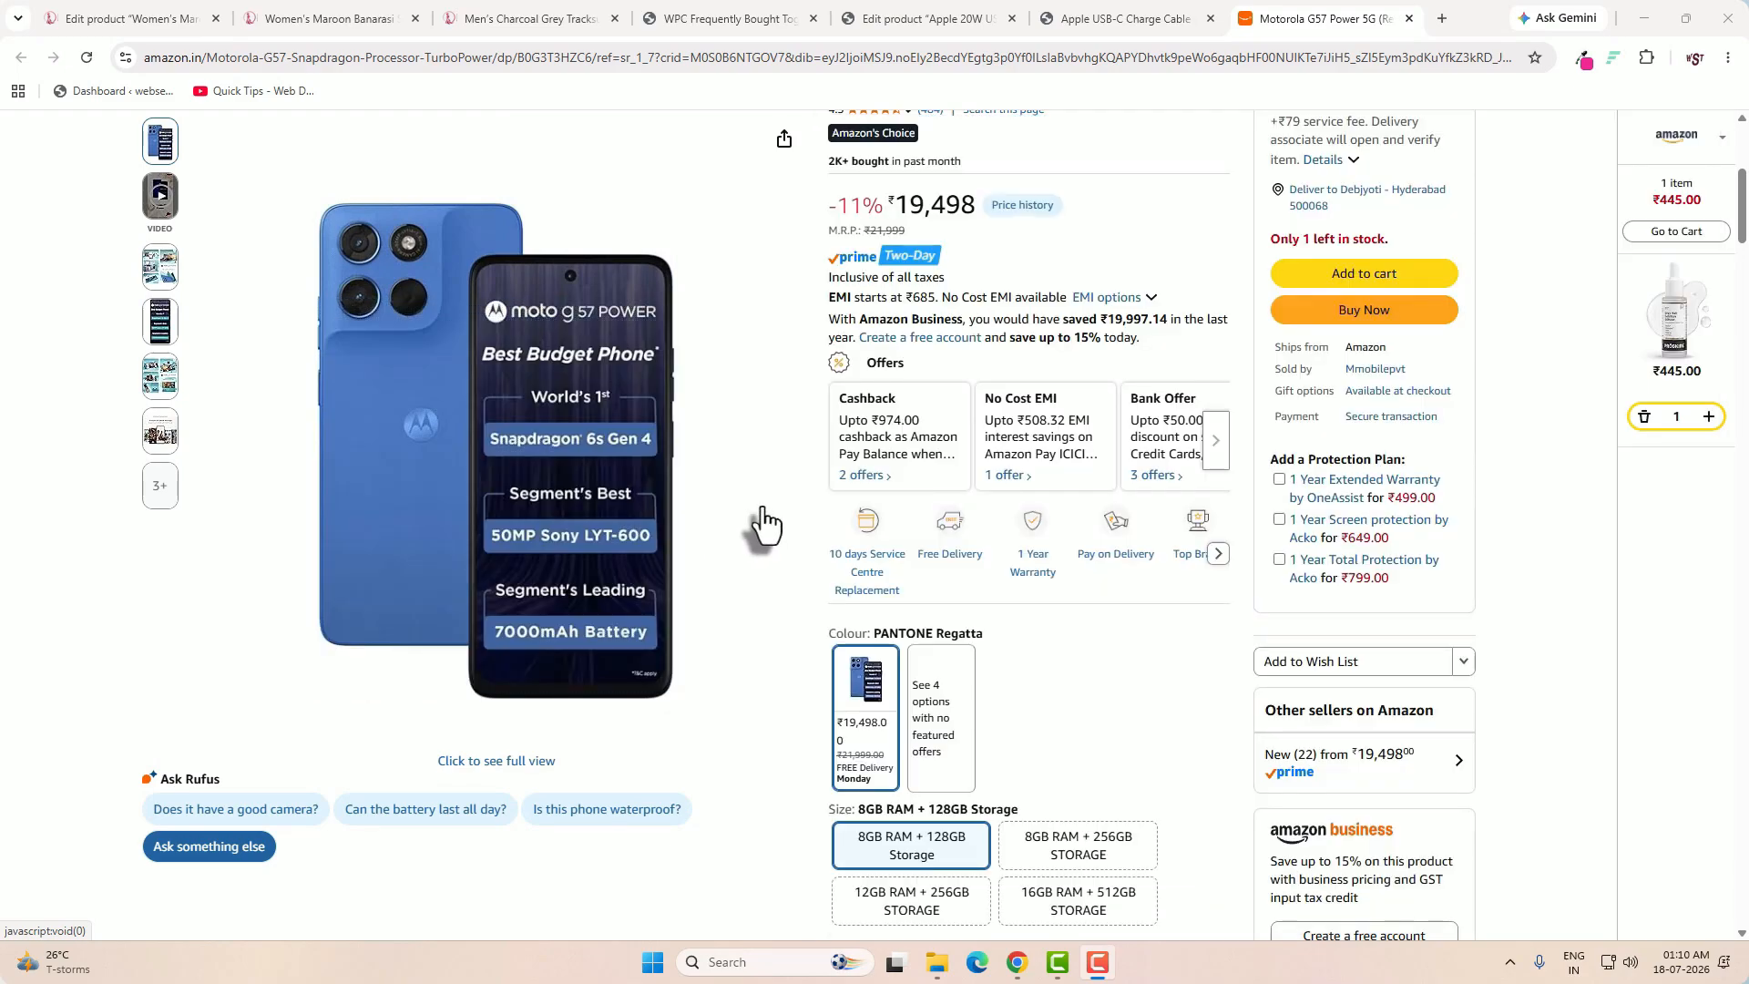
- Examine the frequently bought together section on the Amazon phone page and the product options on the store's Apple iPhone 17 Pro (Silver) page
scroll(763, 522, down, 6)
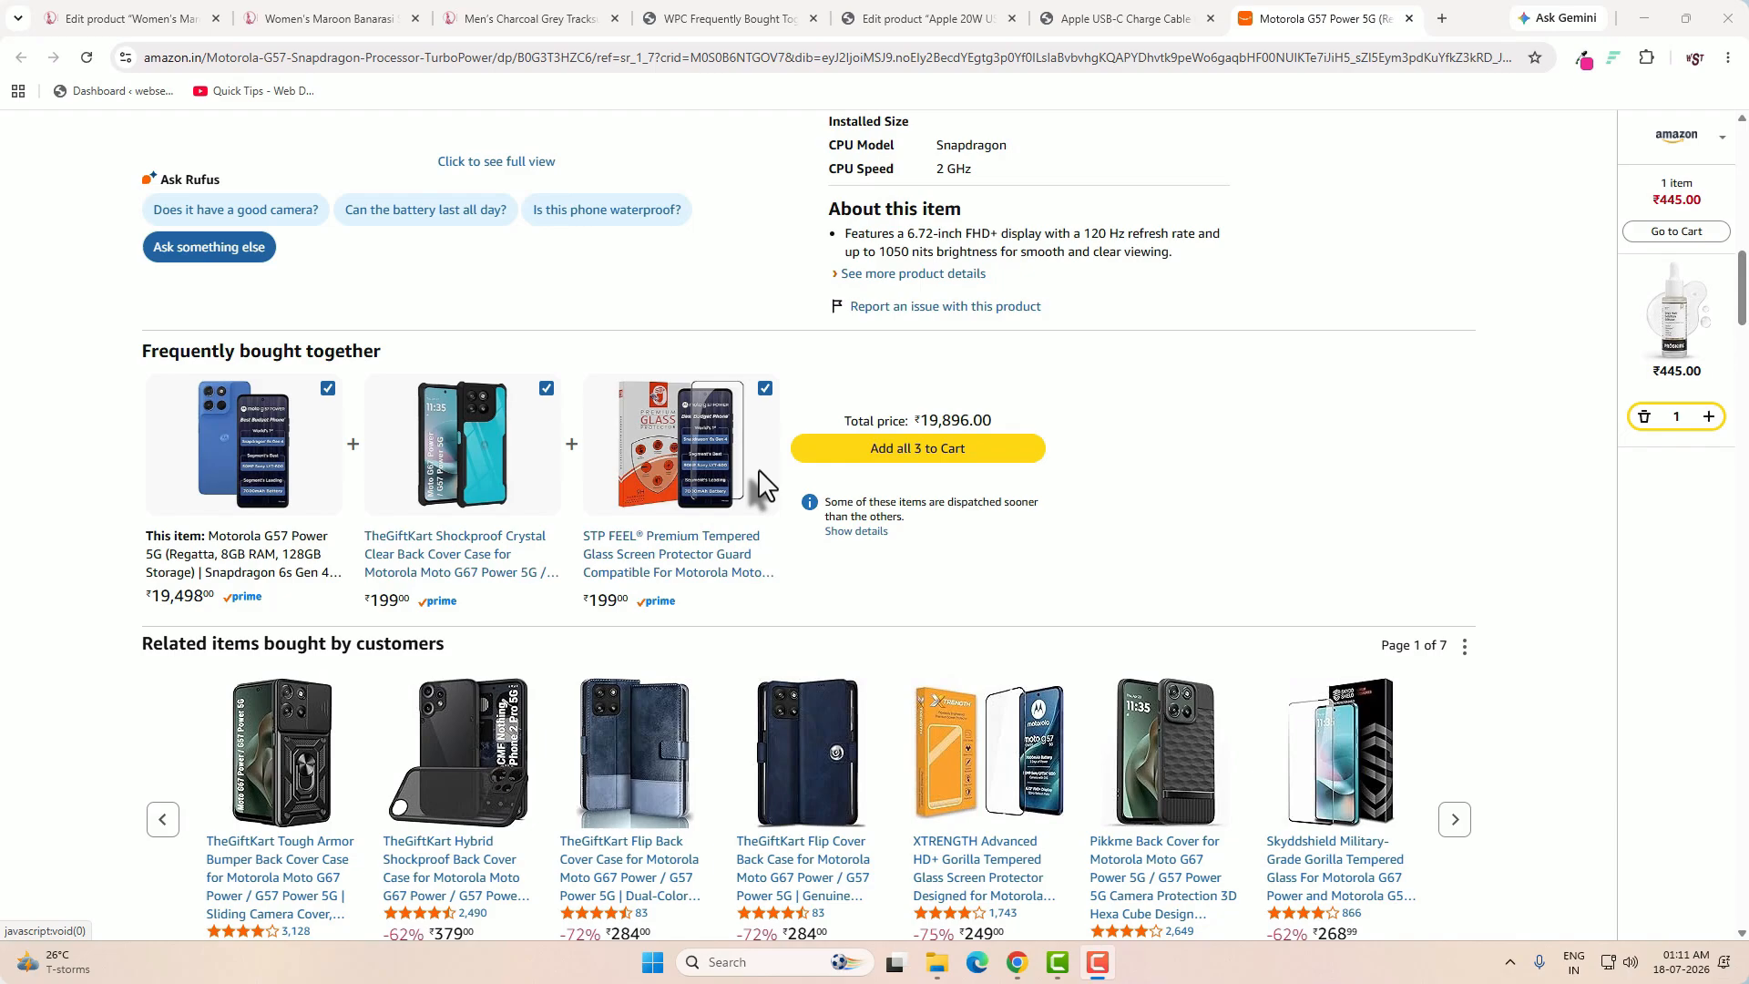
key(ctrl+shift+Tab)
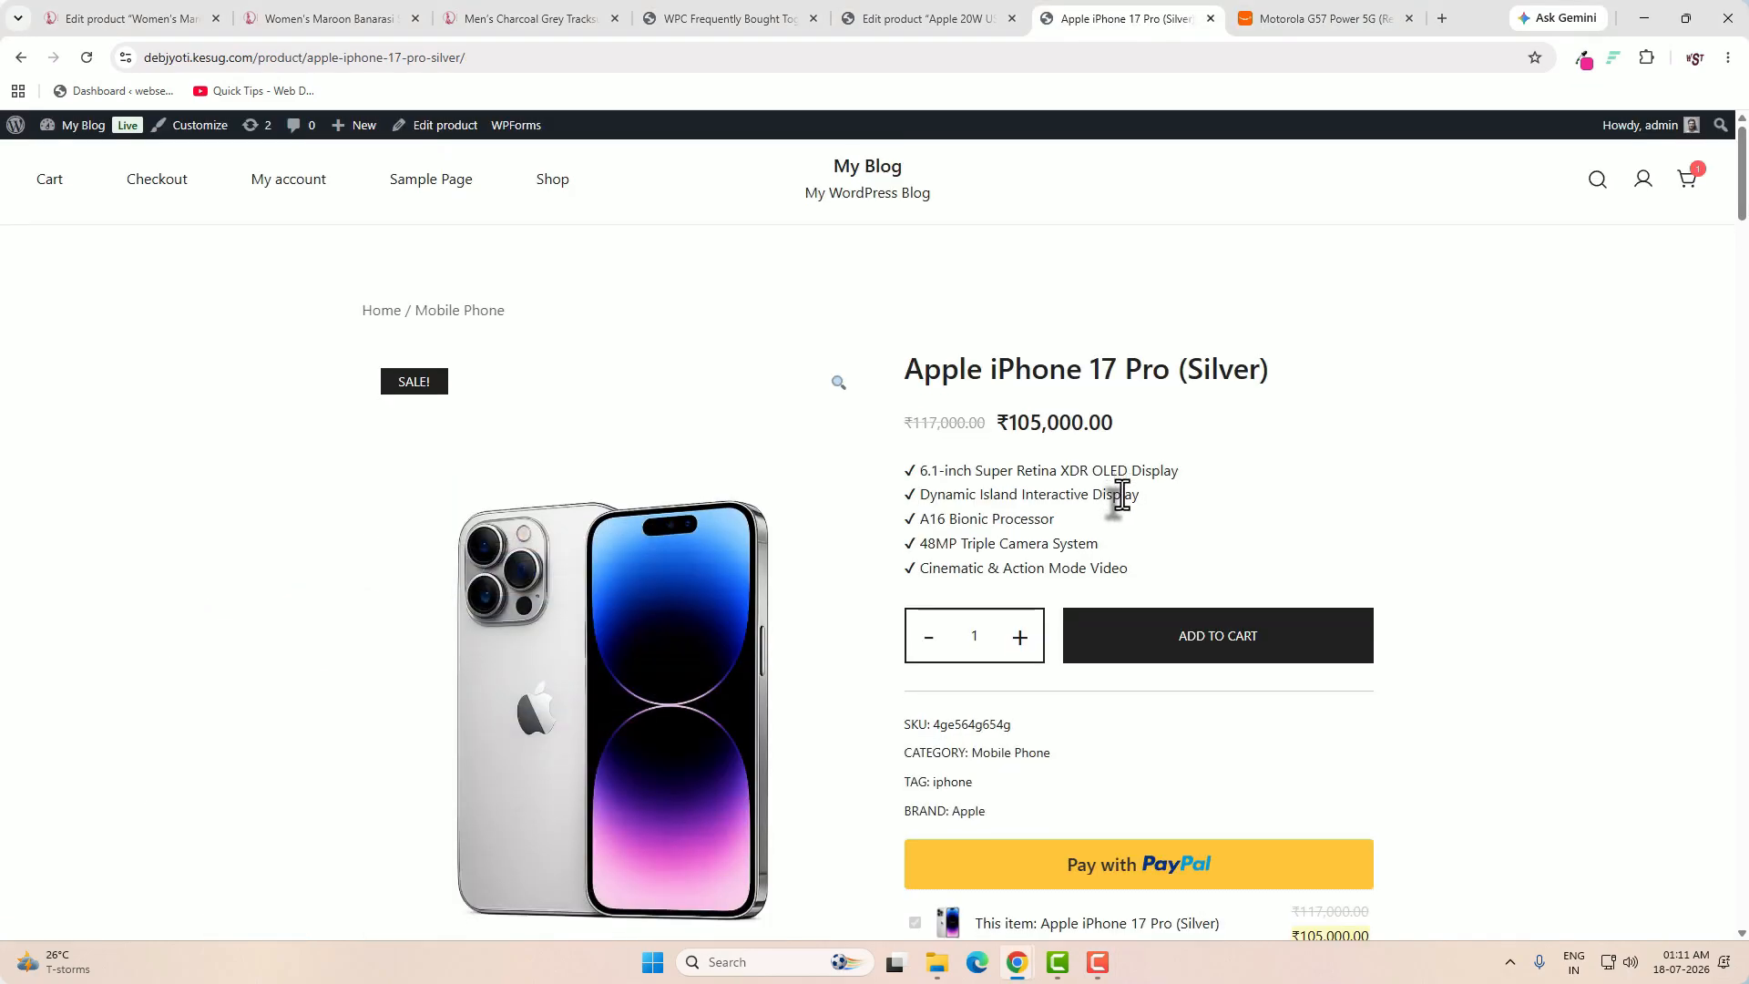
scroll(1121, 494, down, 5)
scroll(1121, 494, up, 2)
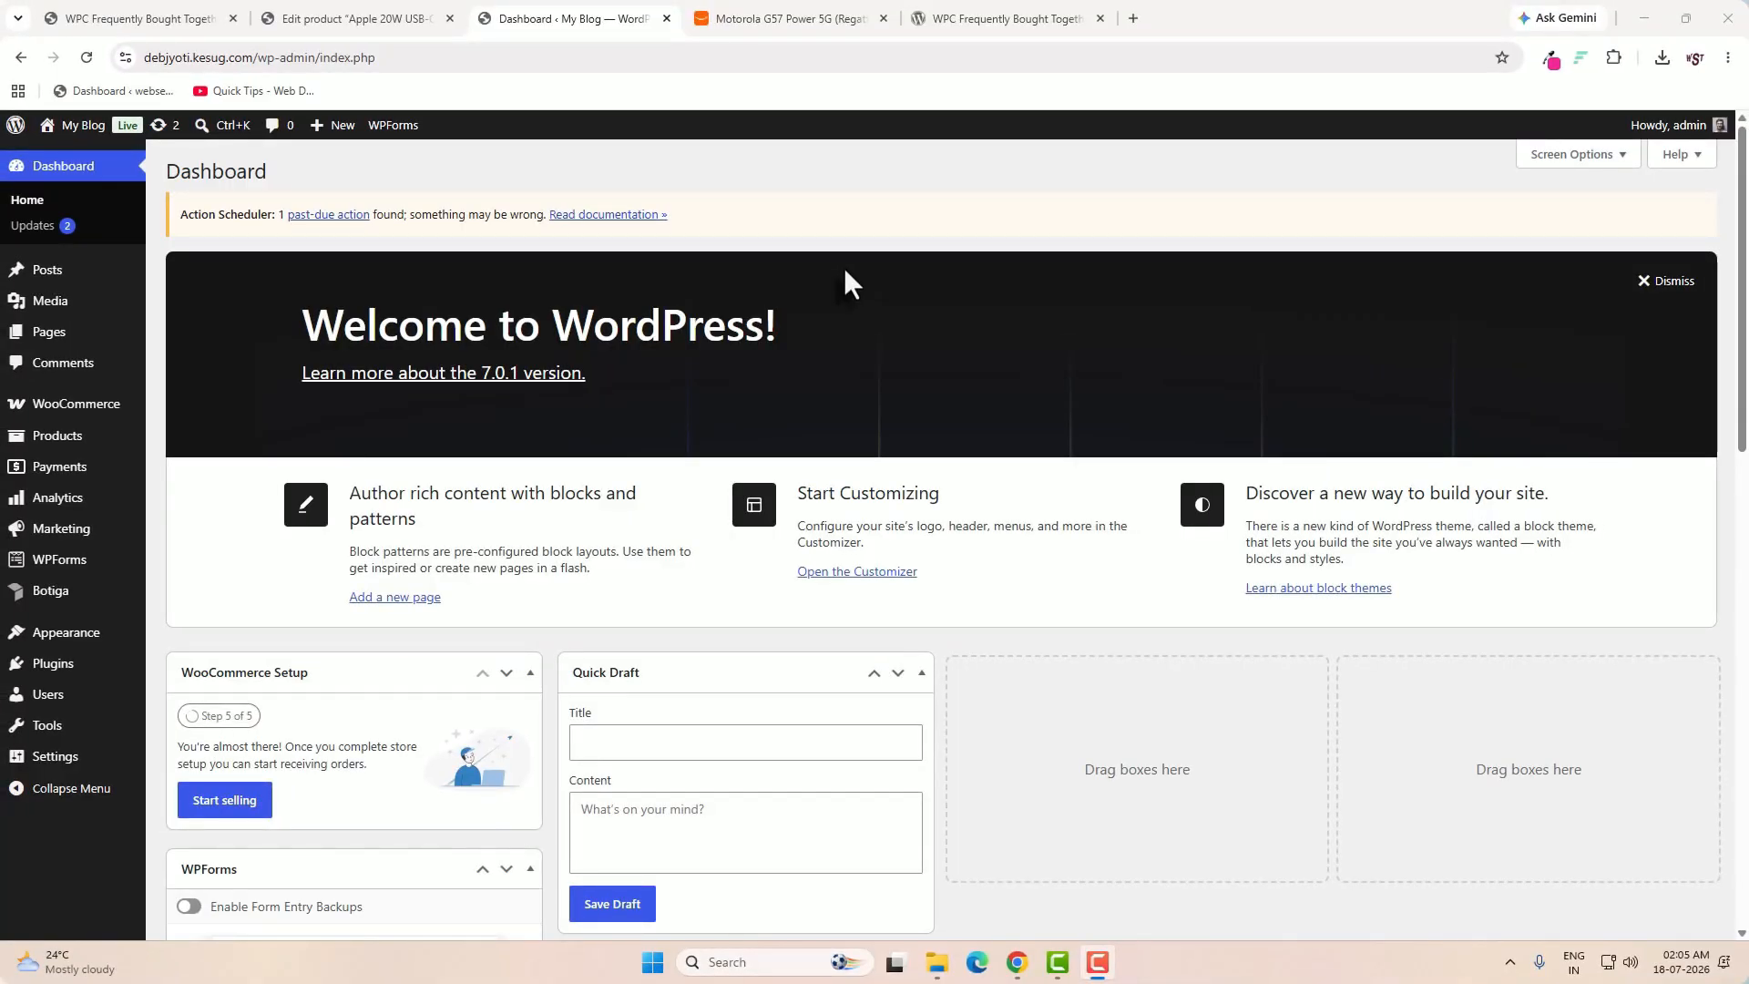
scroll(944, 515, down, 5)
scroll(944, 515, up, 5)
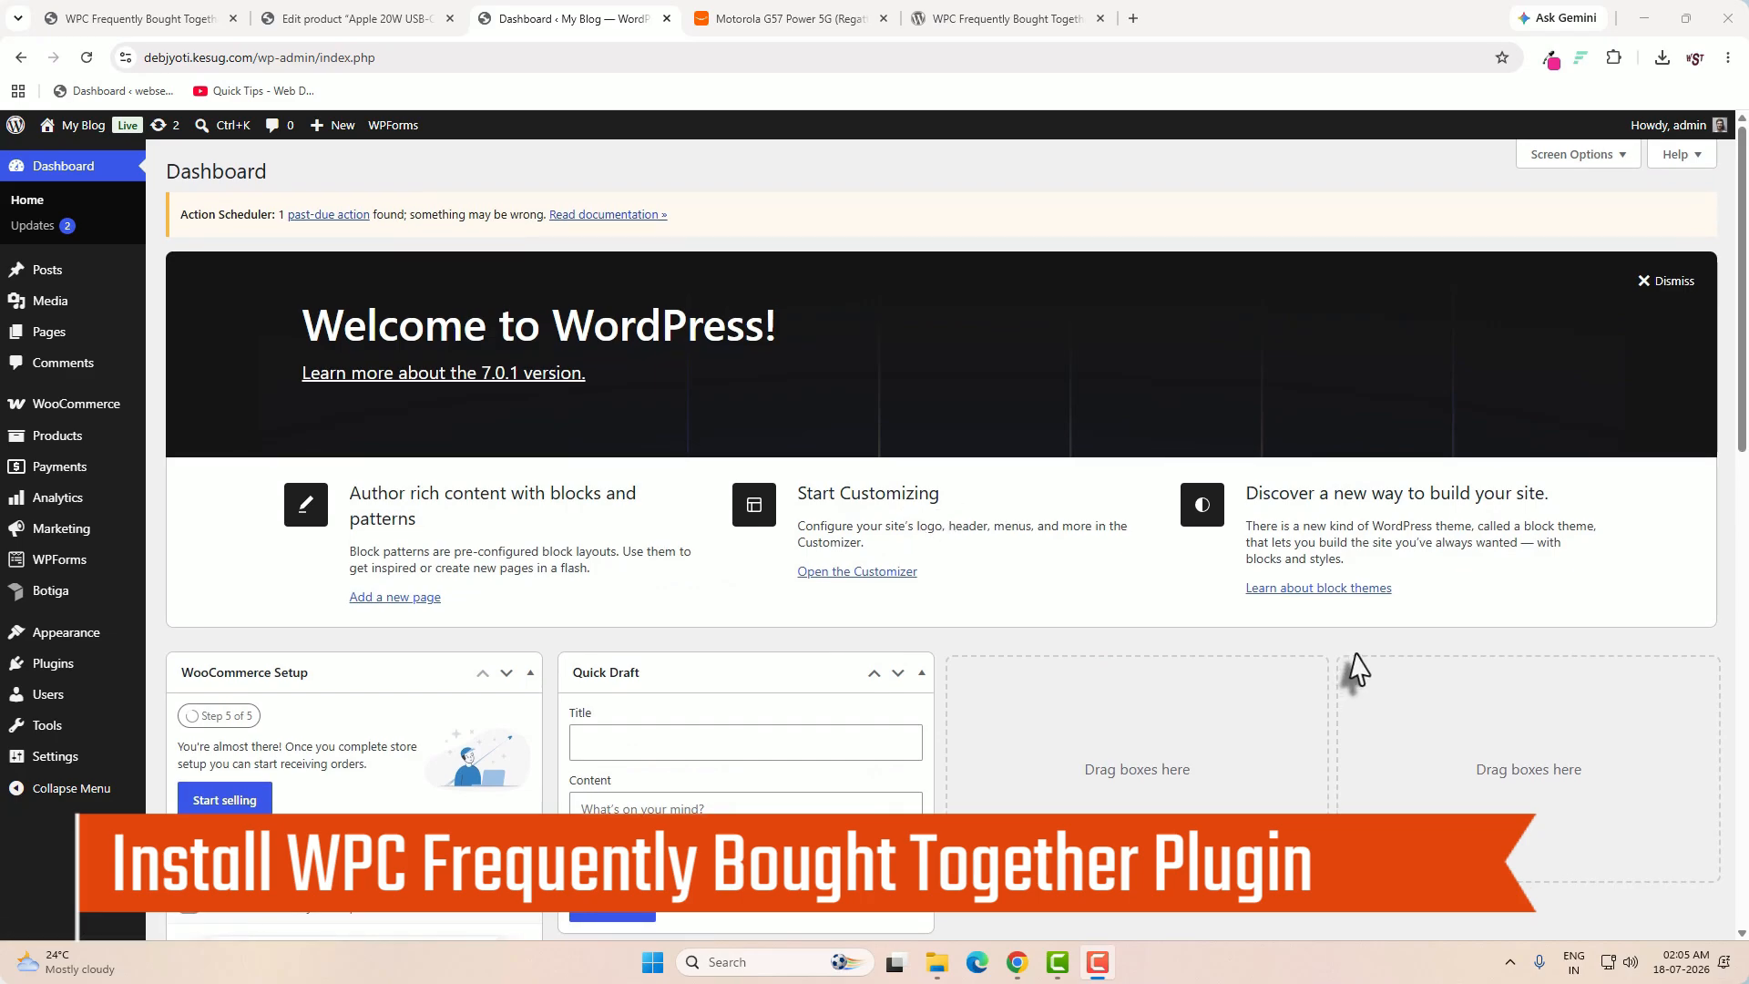
- Search for new plugins in the WordPress admin with the name "WPC Frequently Bought Together for WooCommerce" copied from its WordPress.org page
mouse_move(27, 669)
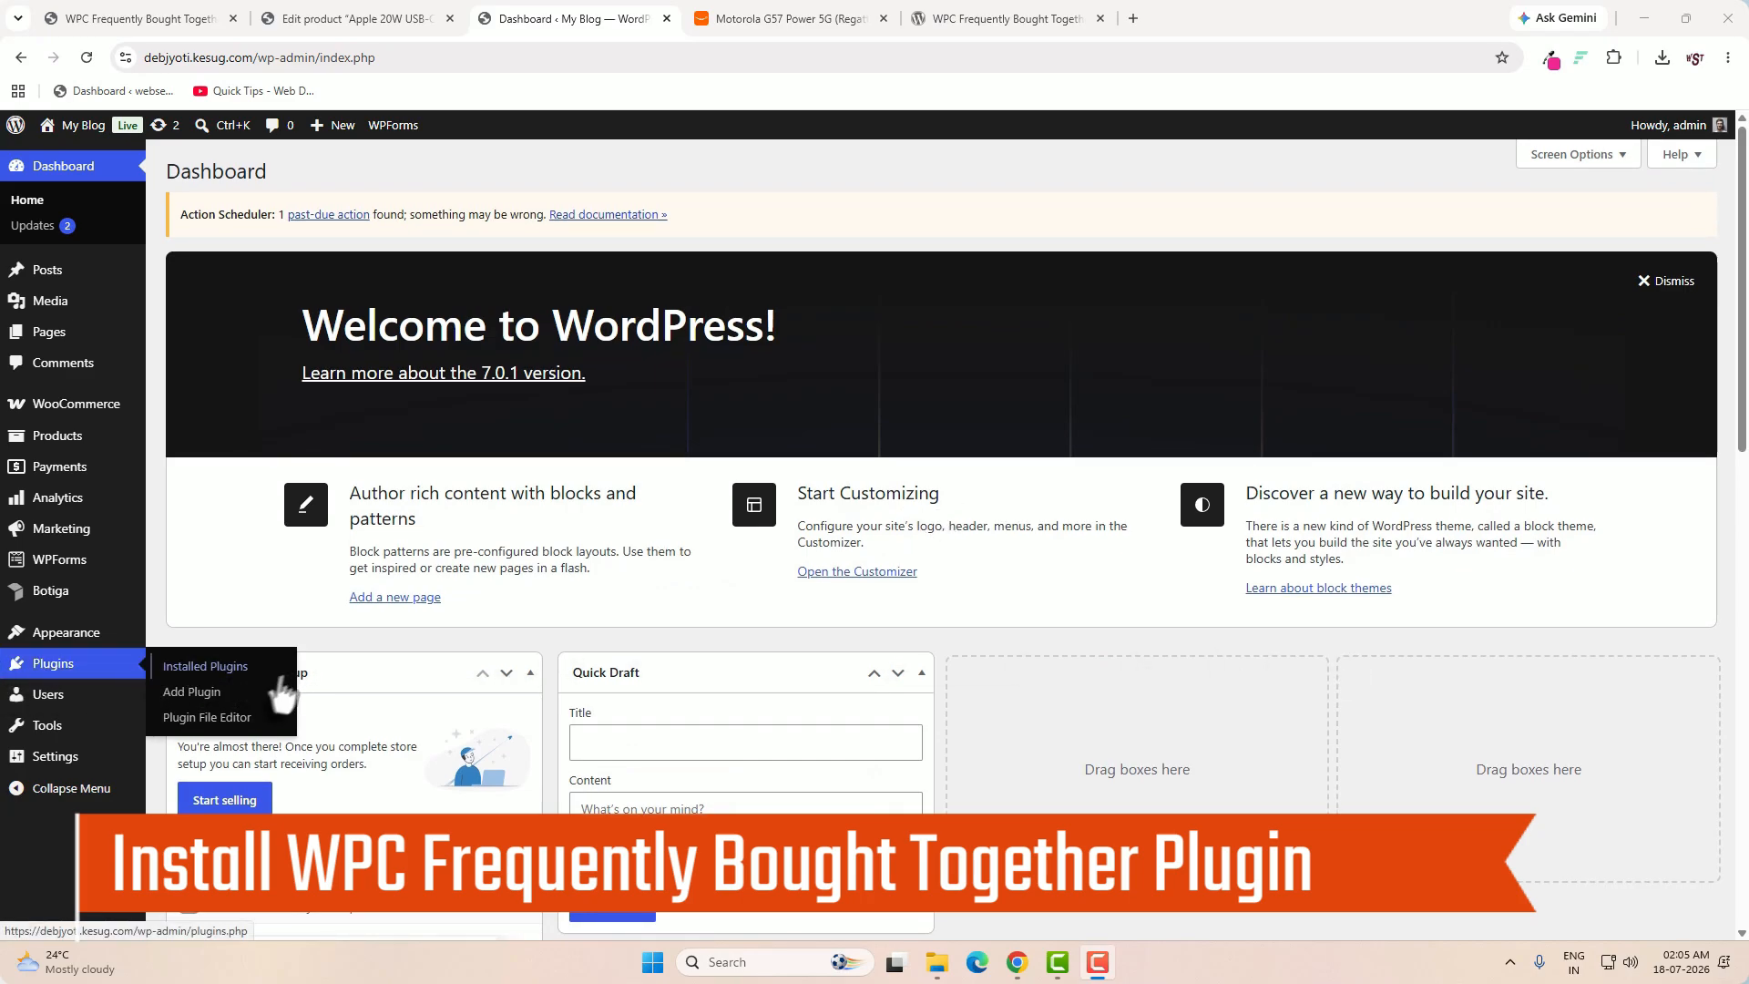
click(194, 695)
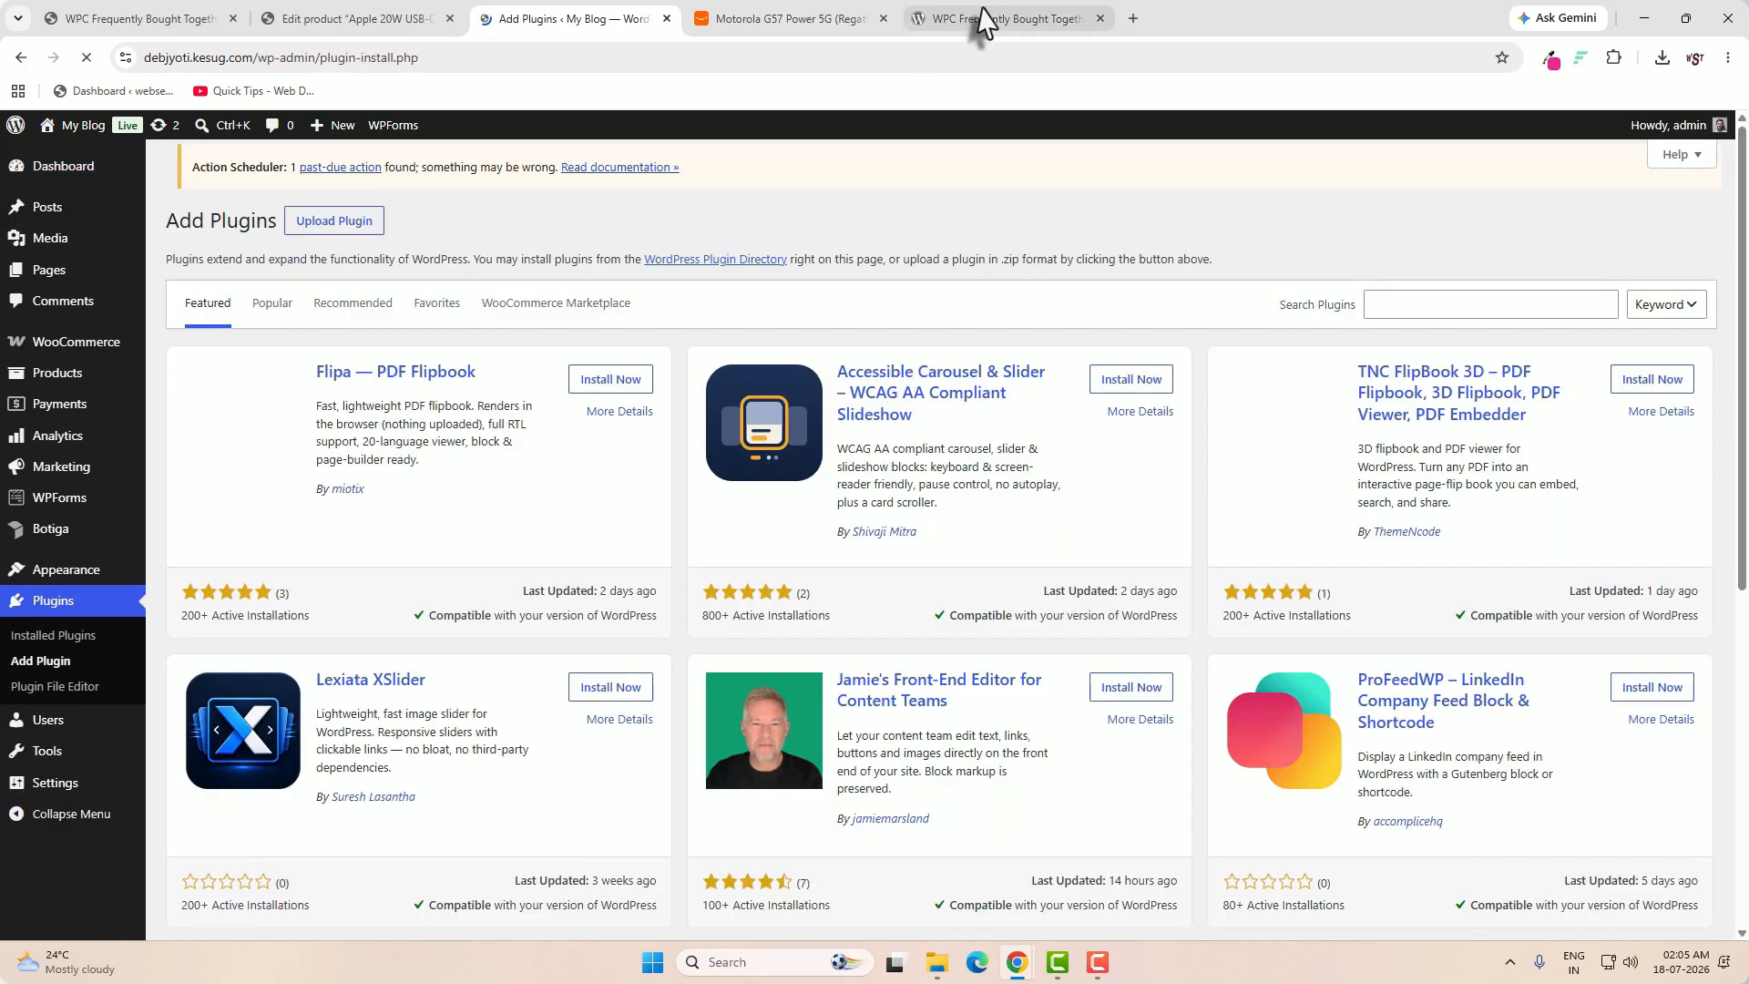
click(988, 20)
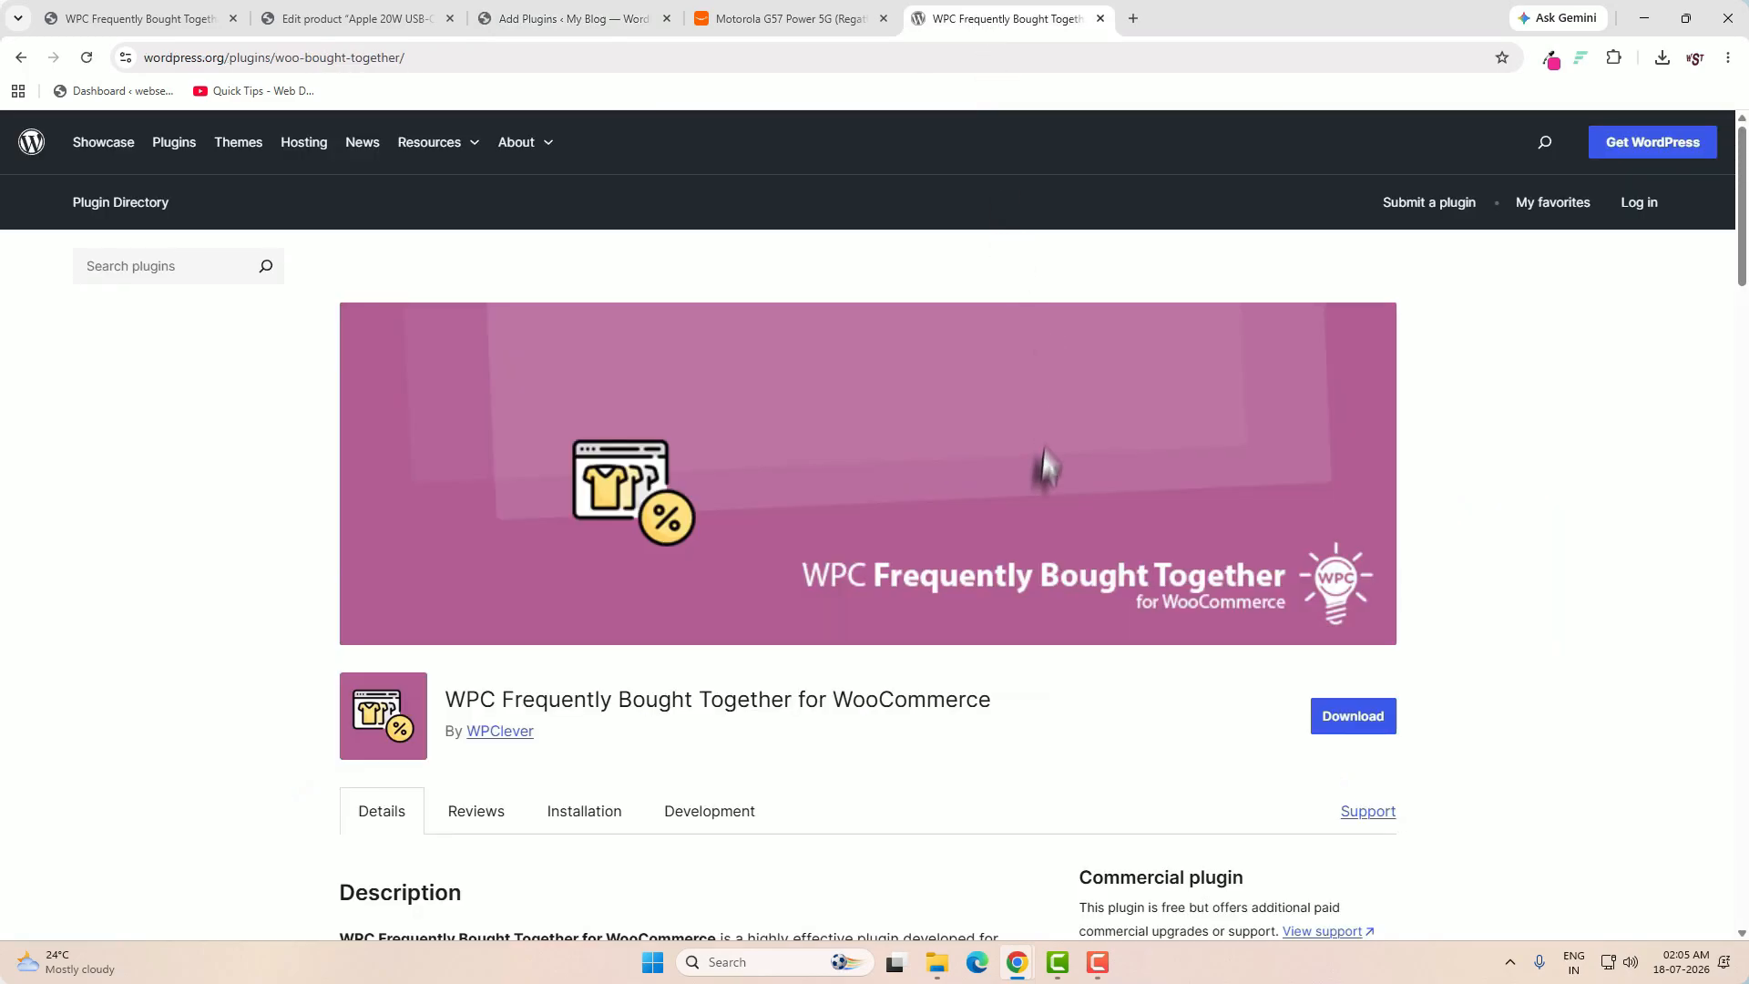
triple_click(666, 701)
key(ctrl+c)
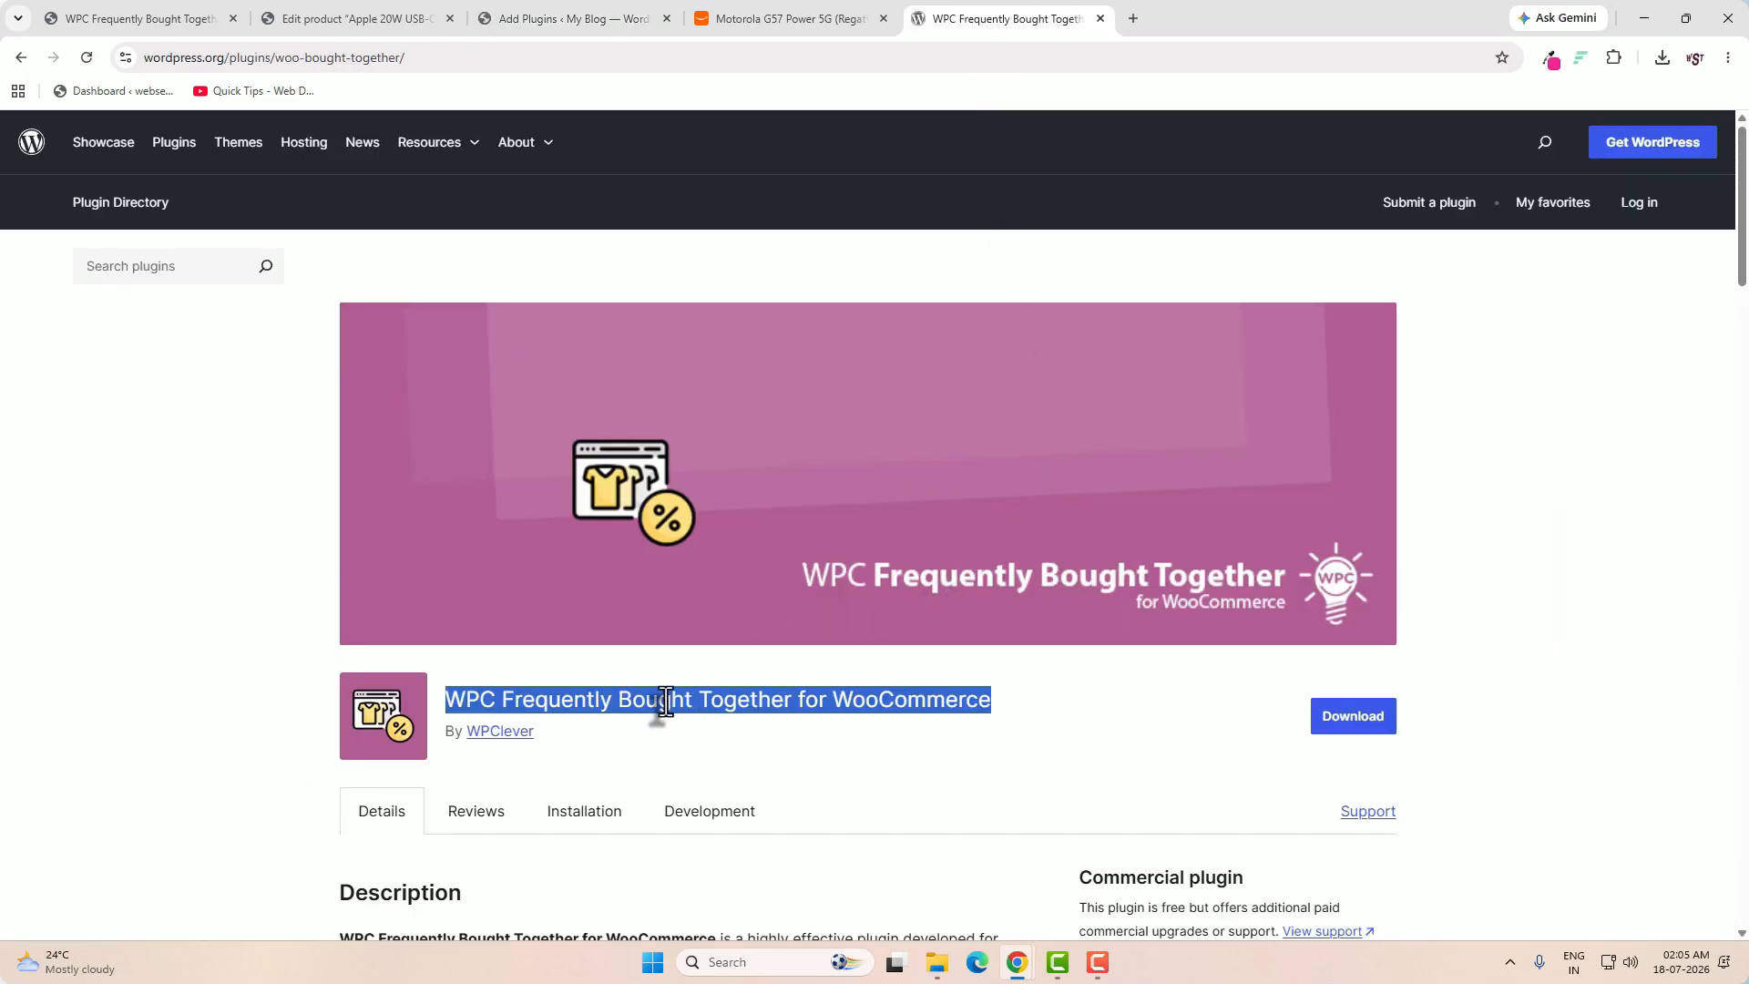
click(558, 19)
click(1454, 311)
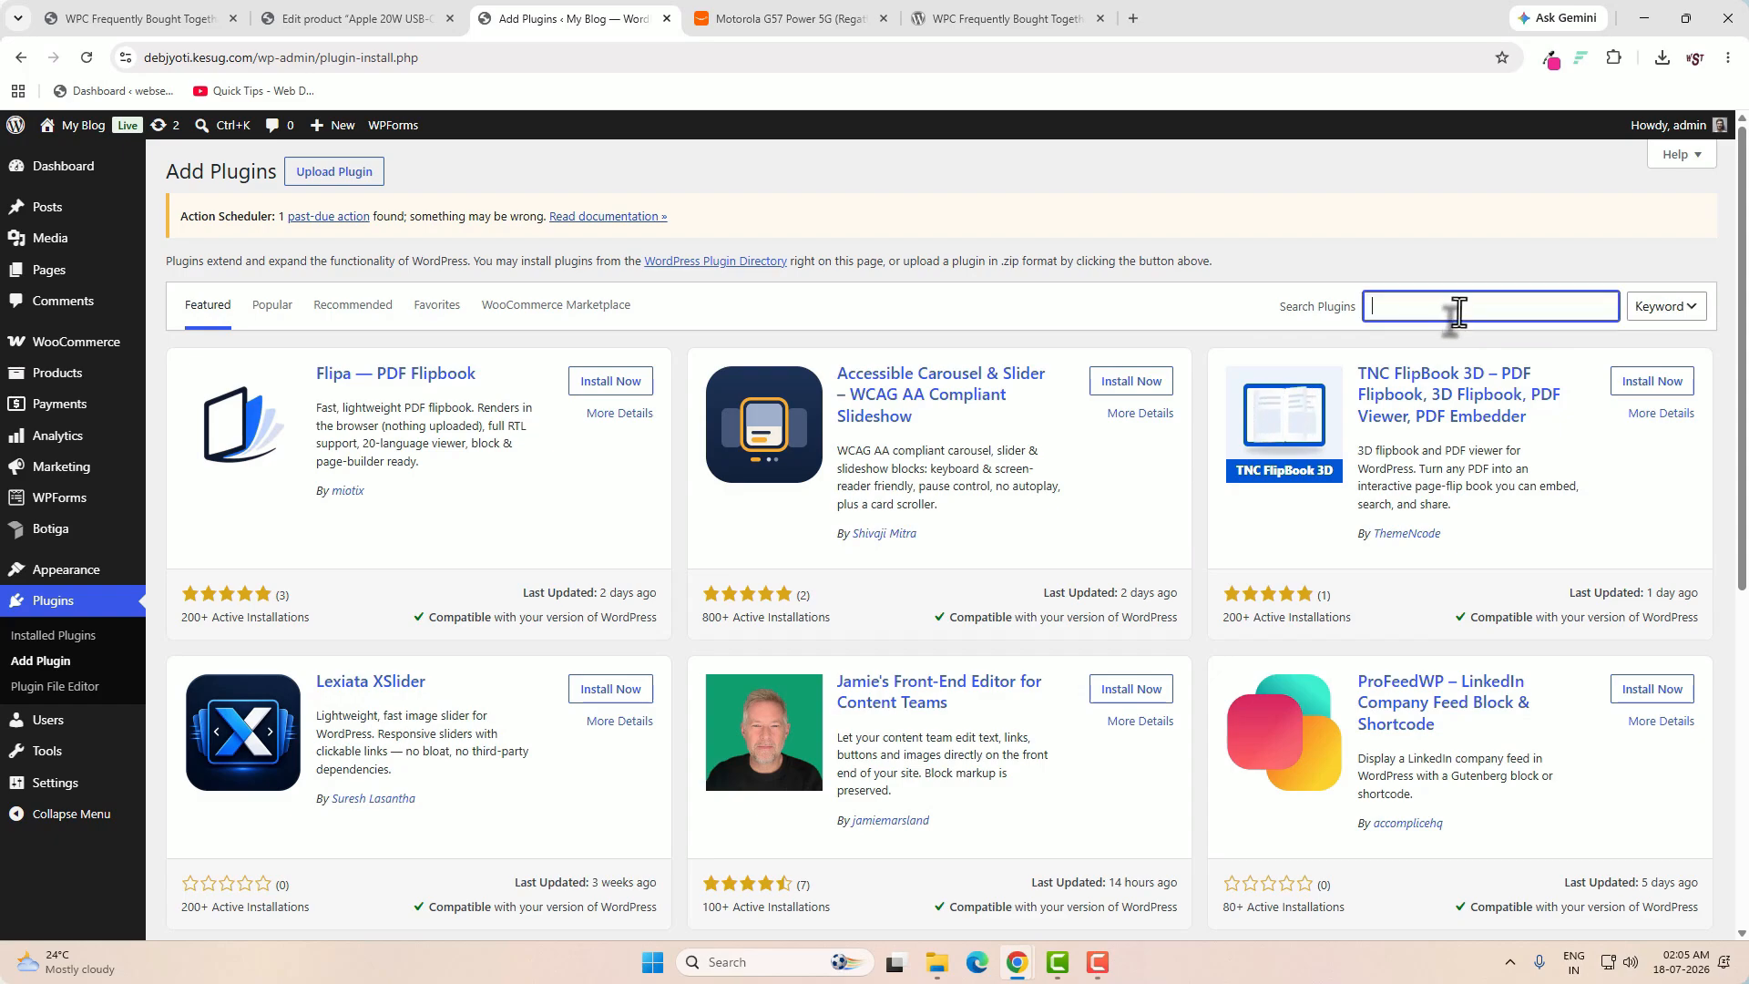
key(ctrl+v)
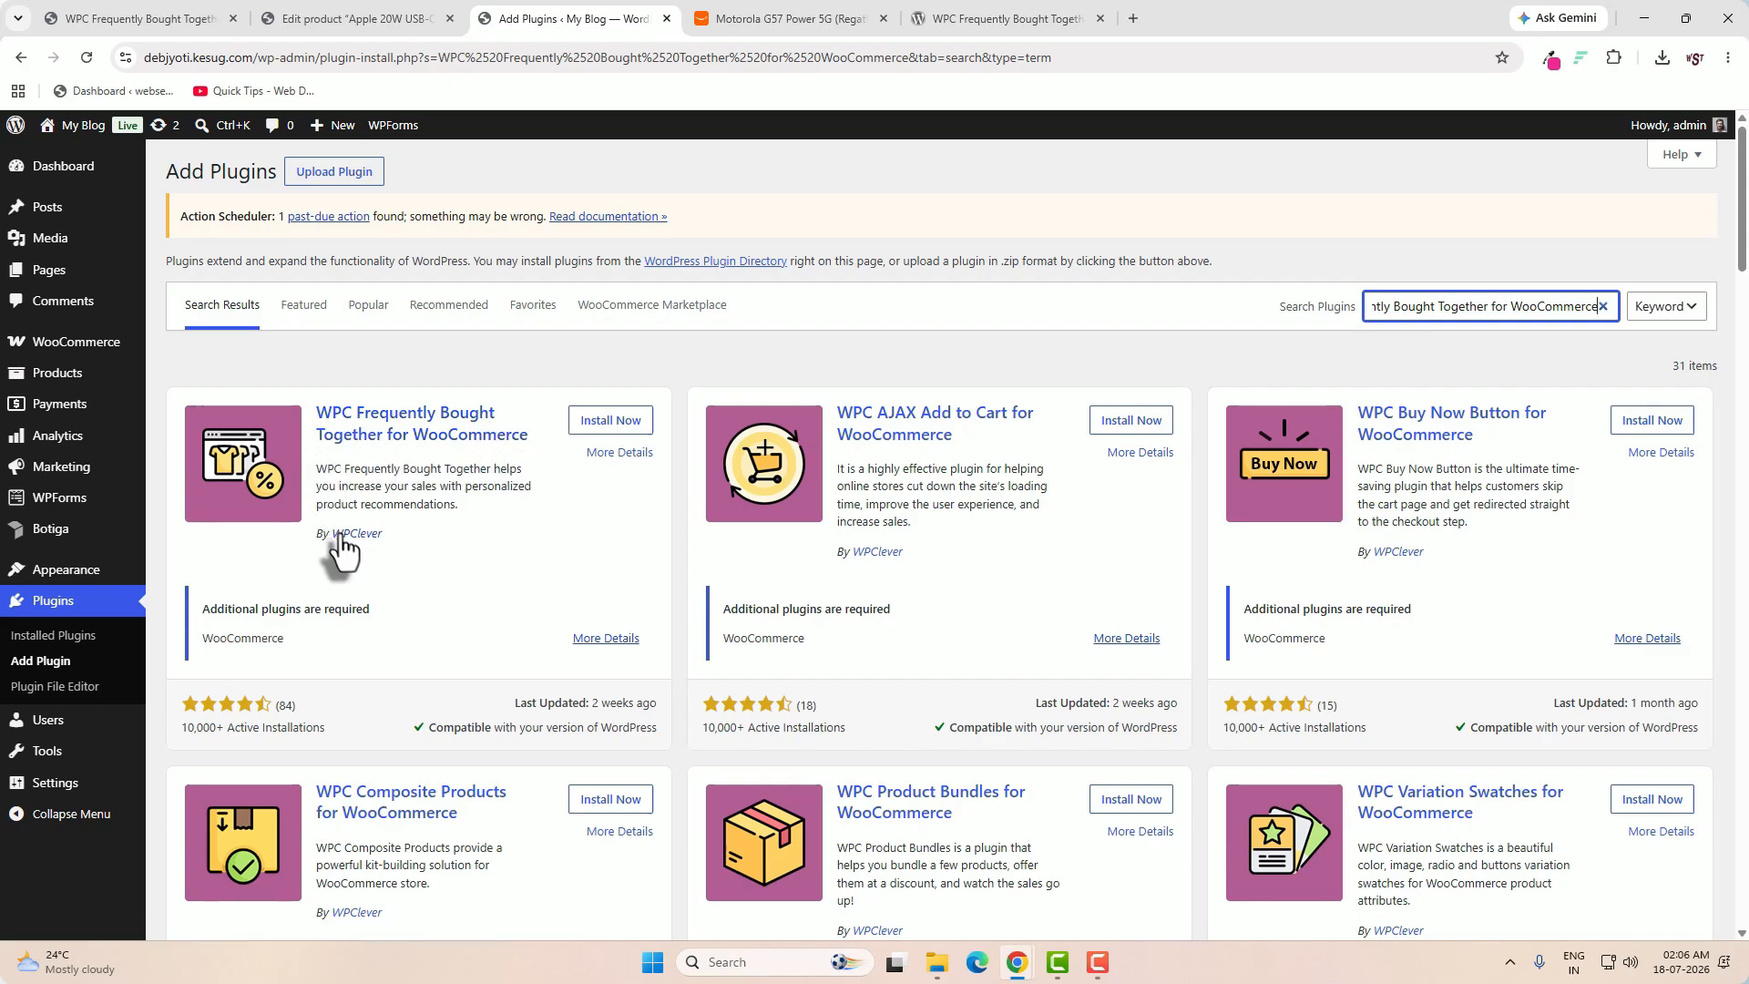
- Install and activate the WPC Frequently Bought Together for WooCommerce plugin
click(606, 426)
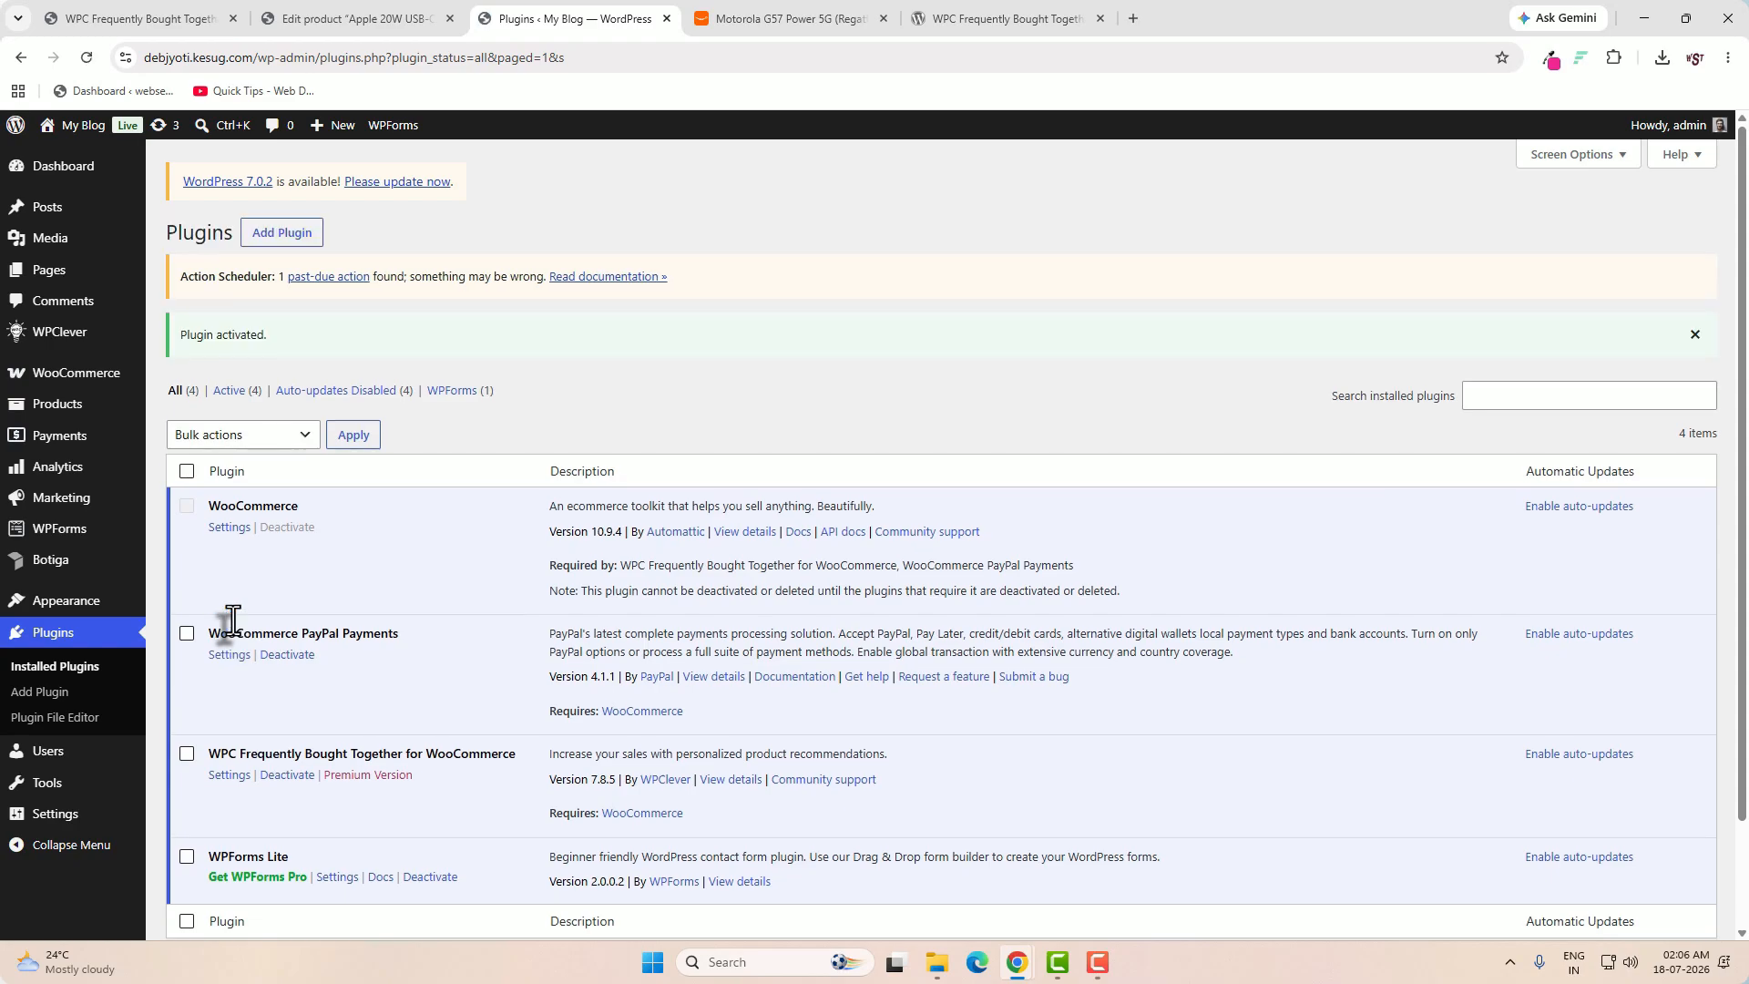
scroll(632, 710, down, 1)
scroll(626, 697, up, 1)
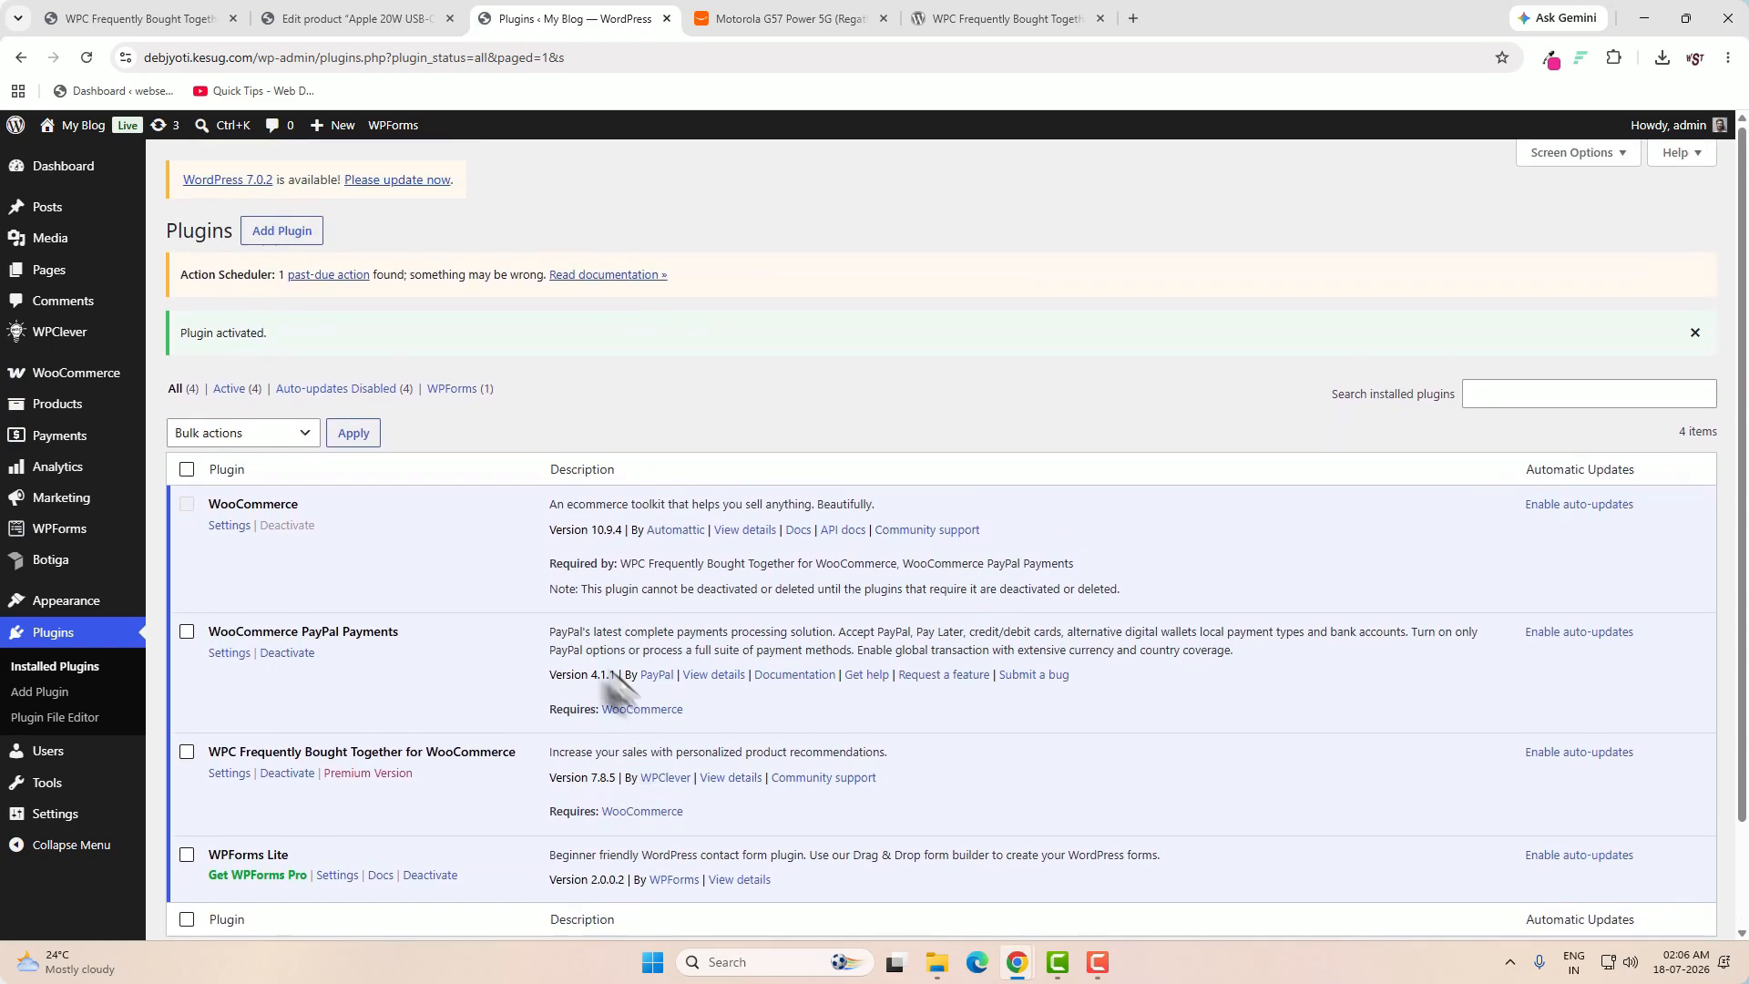
drag(224, 508, 346, 521)
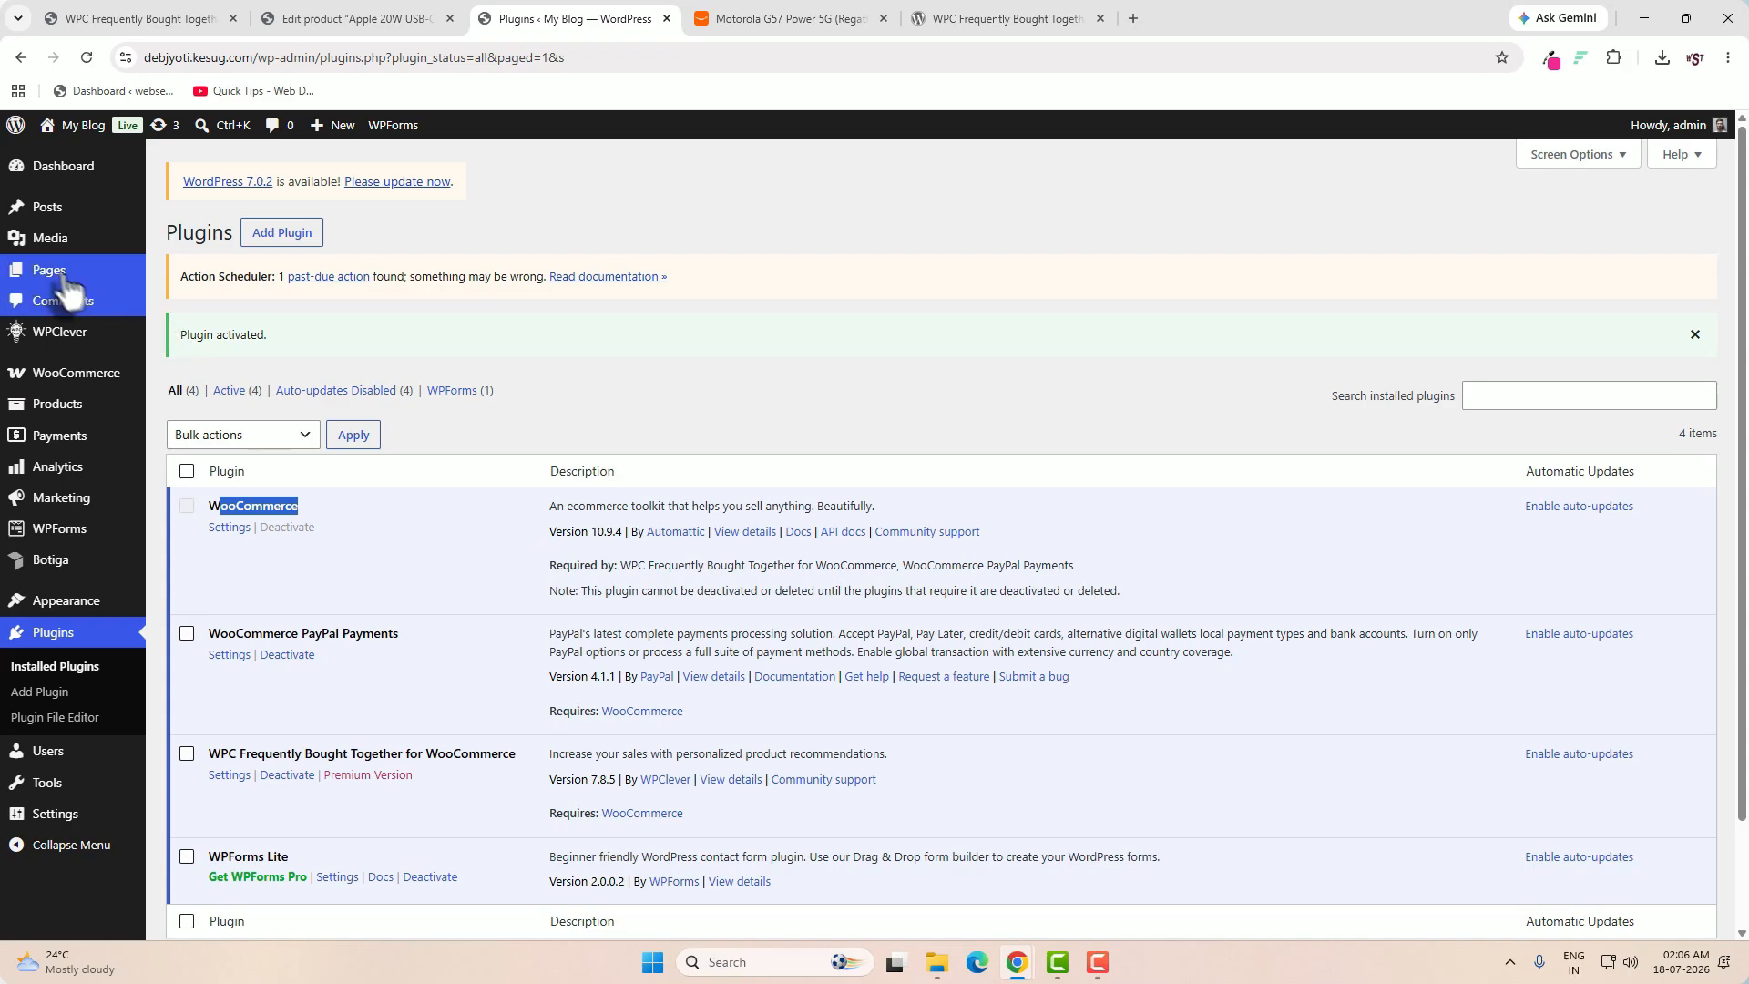
- Open the Apple iPhone 17 Pro (Silver) product for editing and show the Bought Together settings in its product data
mouse_move(58, 273)
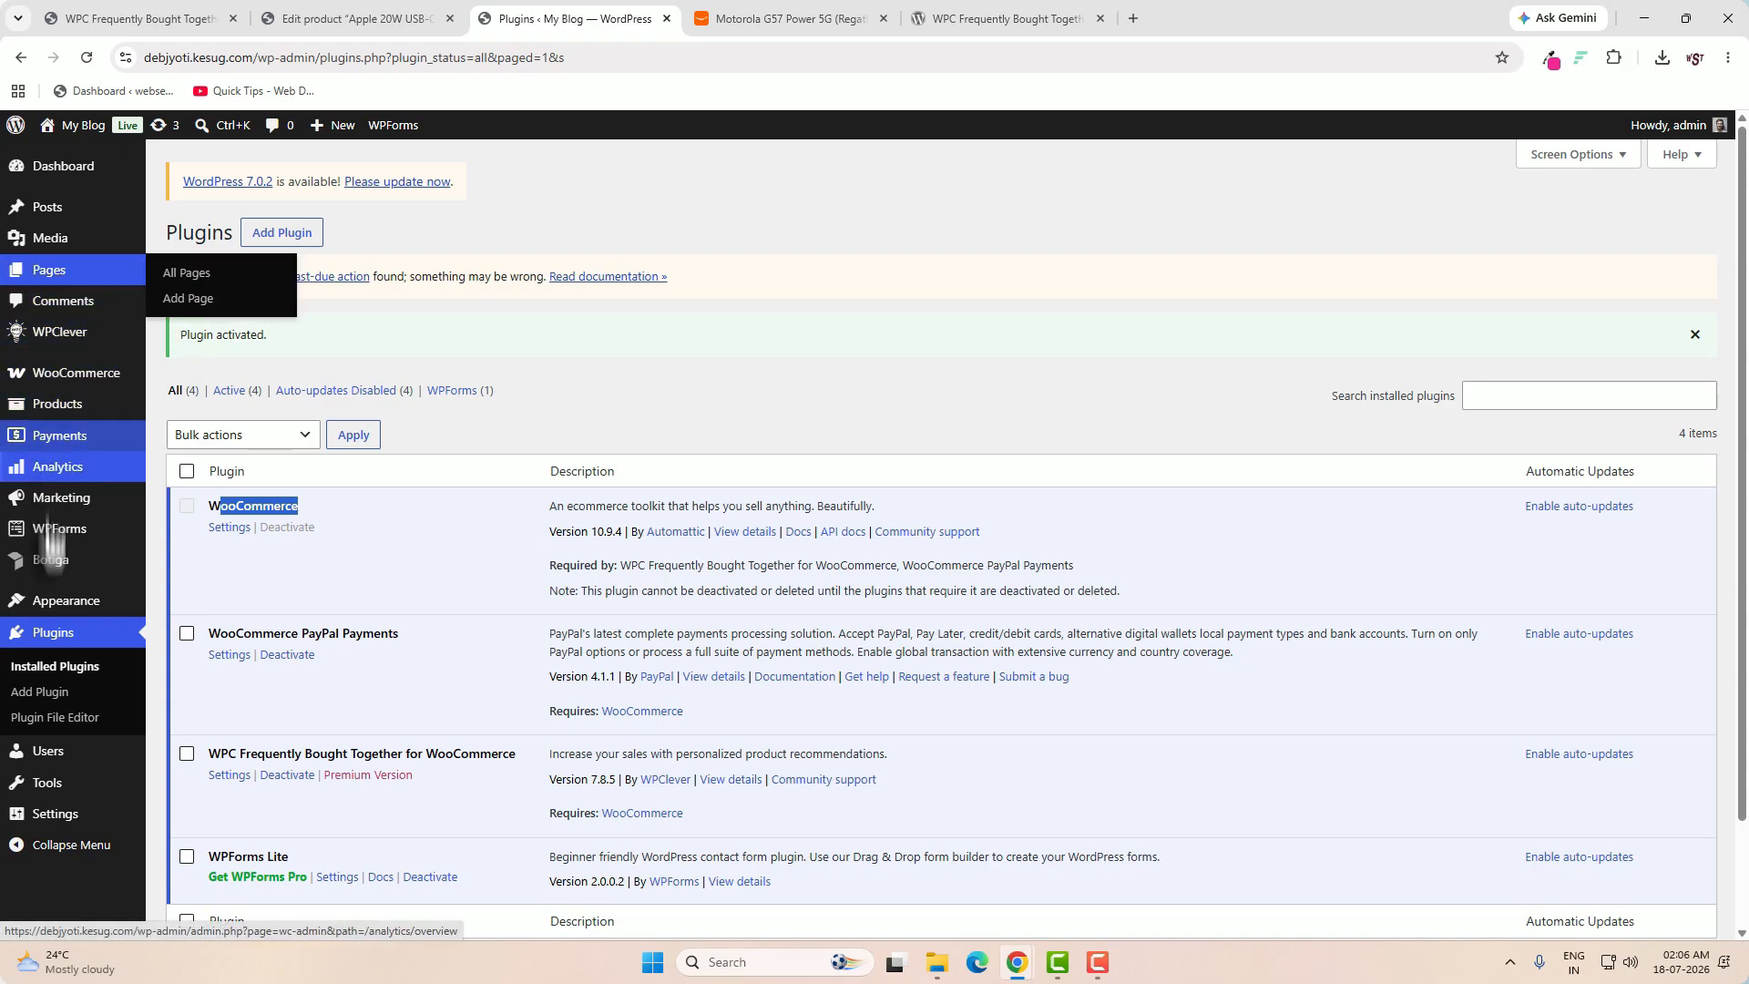
click(53, 410)
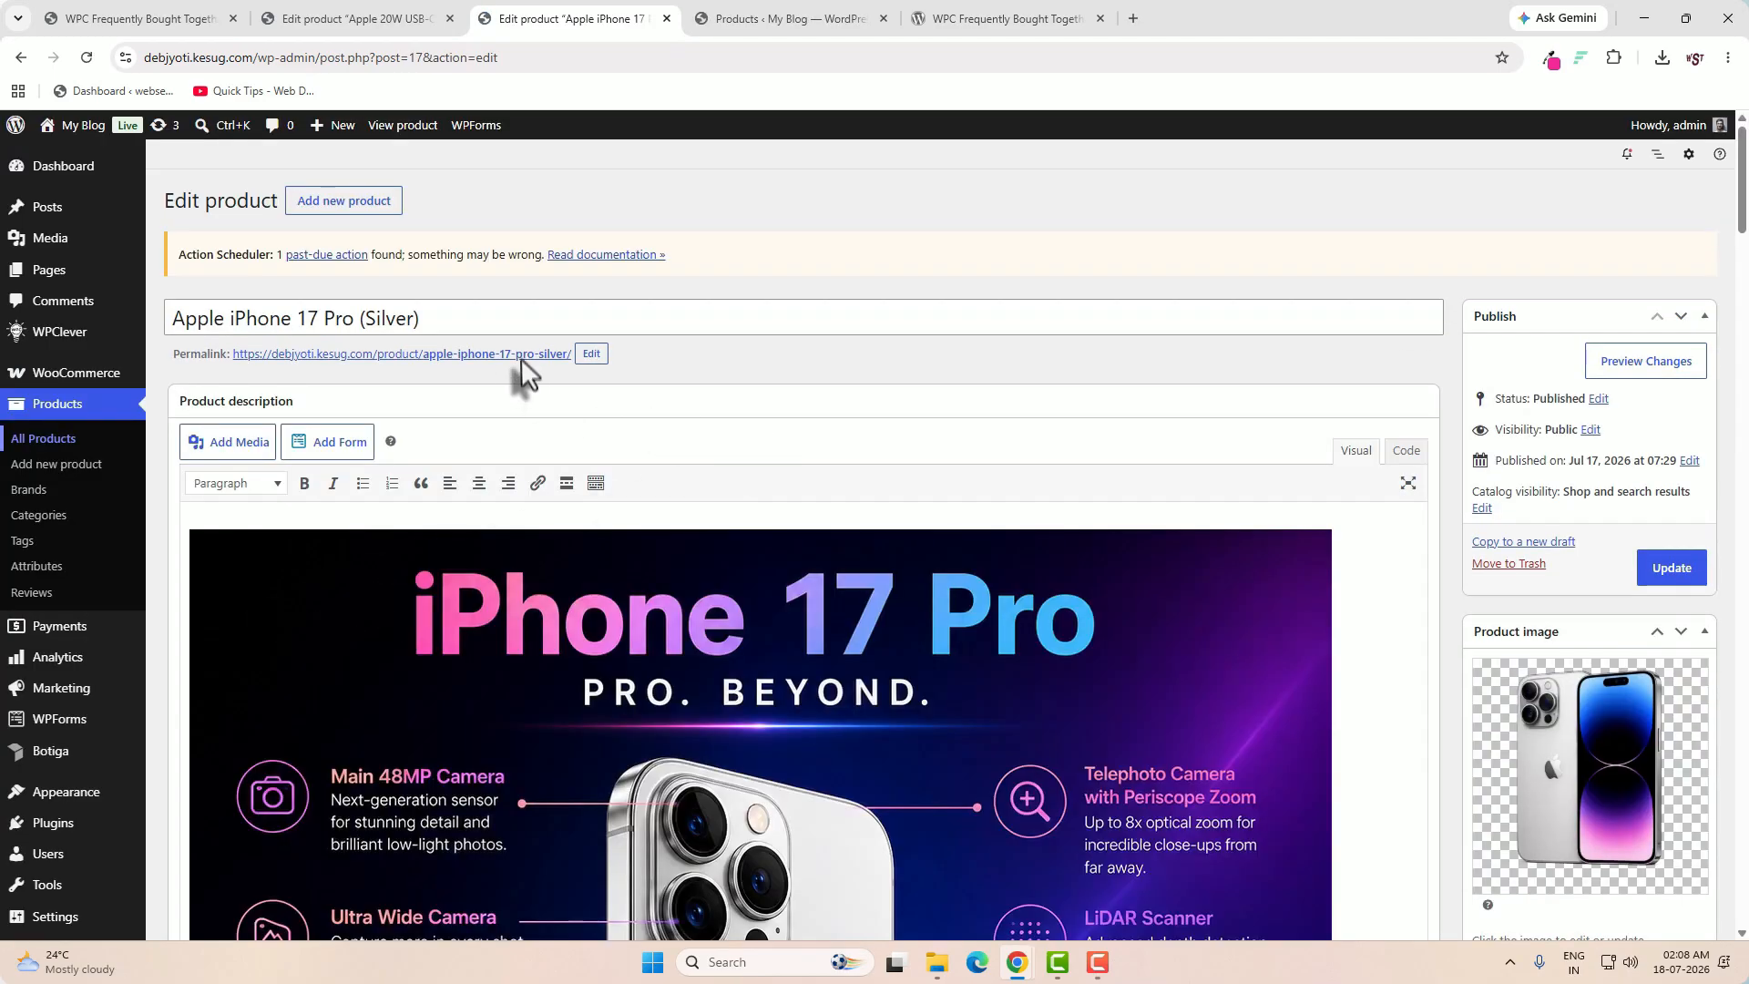
click(554, 316)
scroll(554, 316, down, 15)
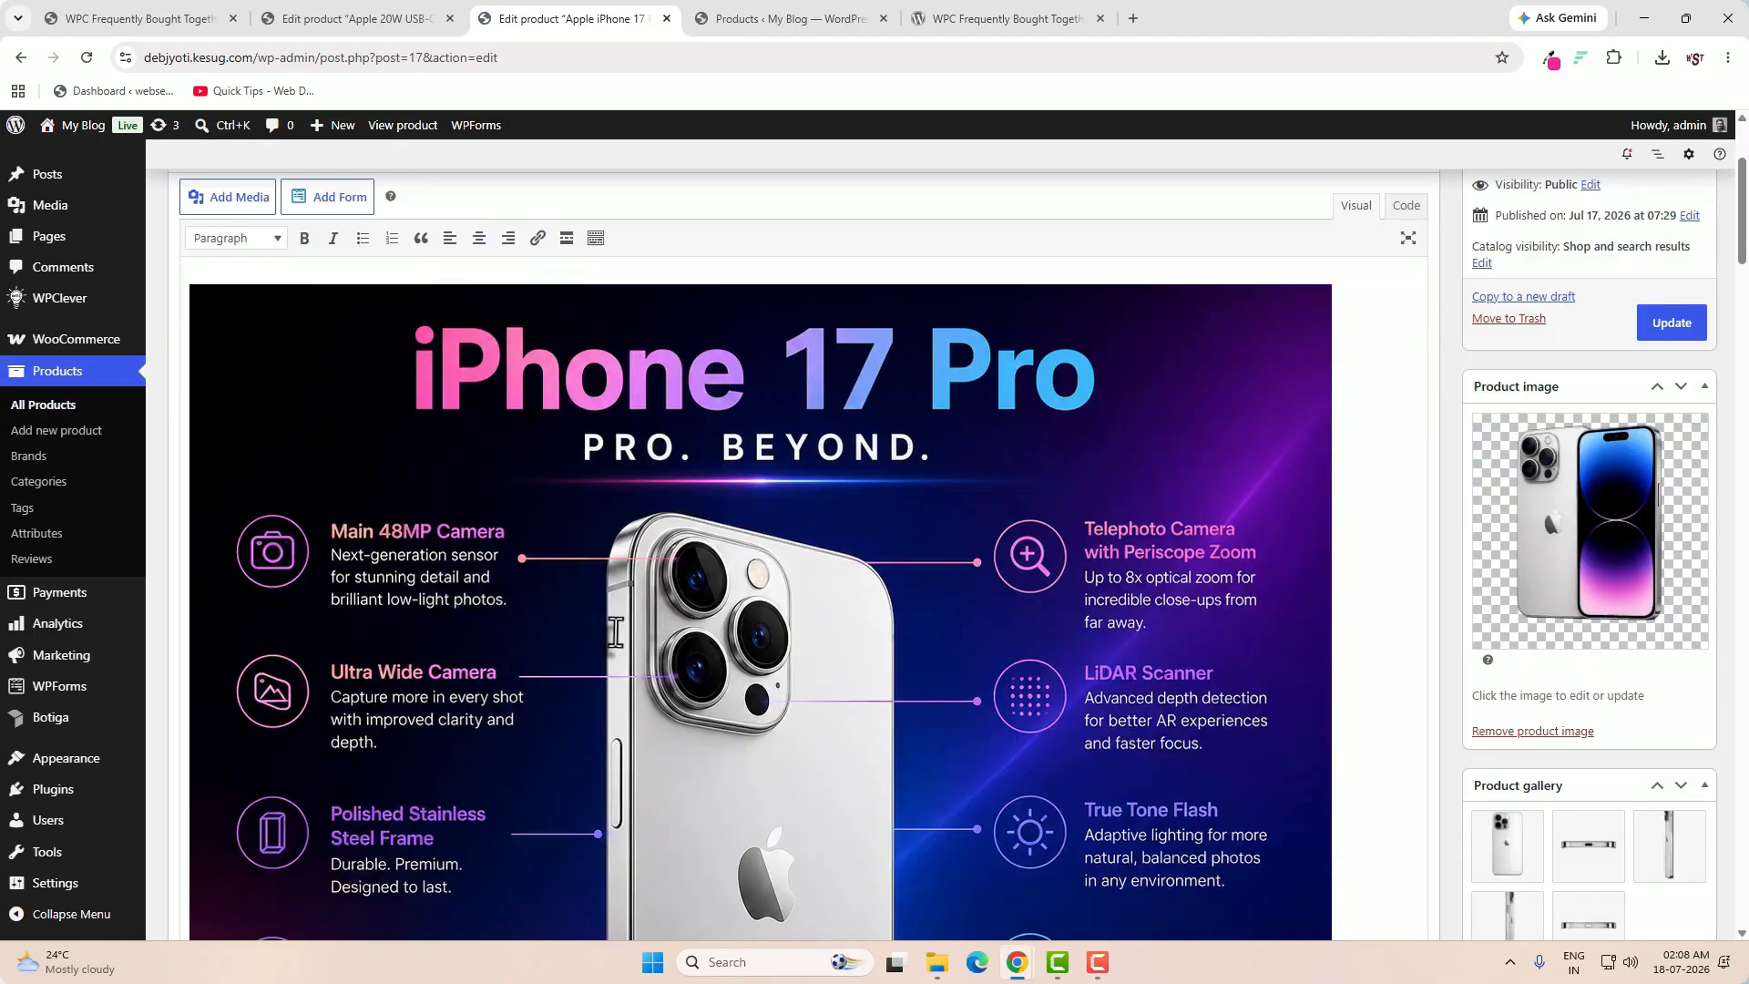
scroll(684, 693, down, 15)
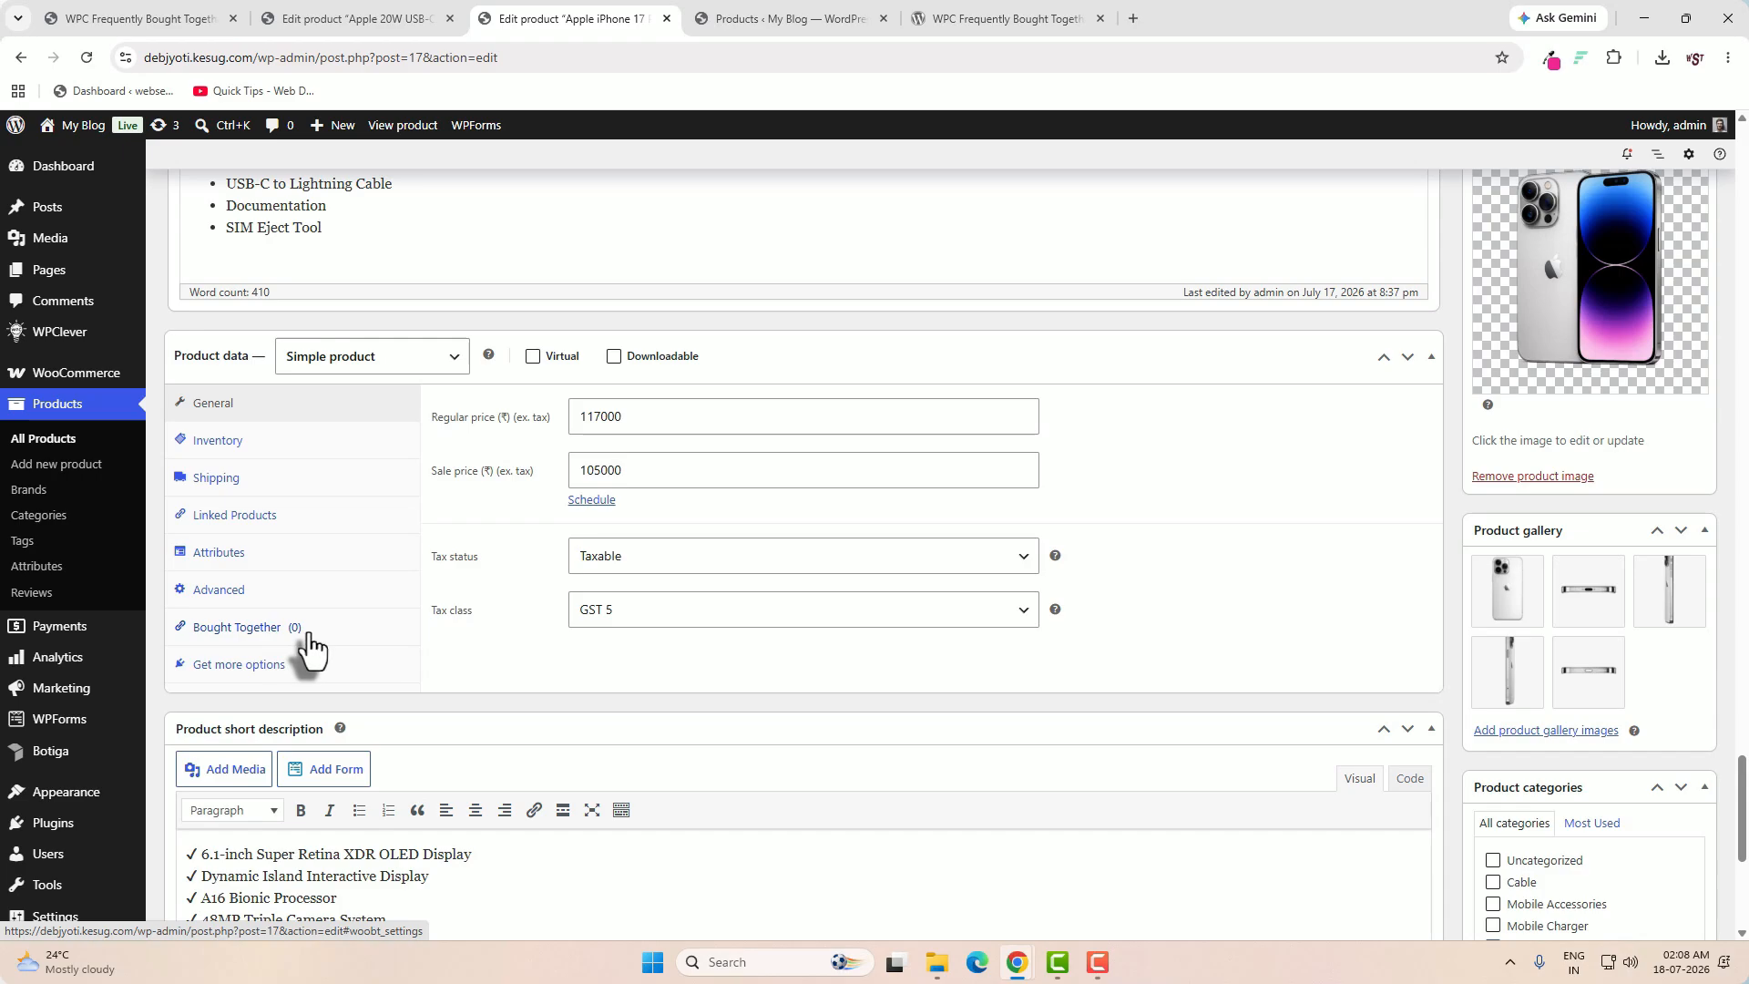
click(251, 631)
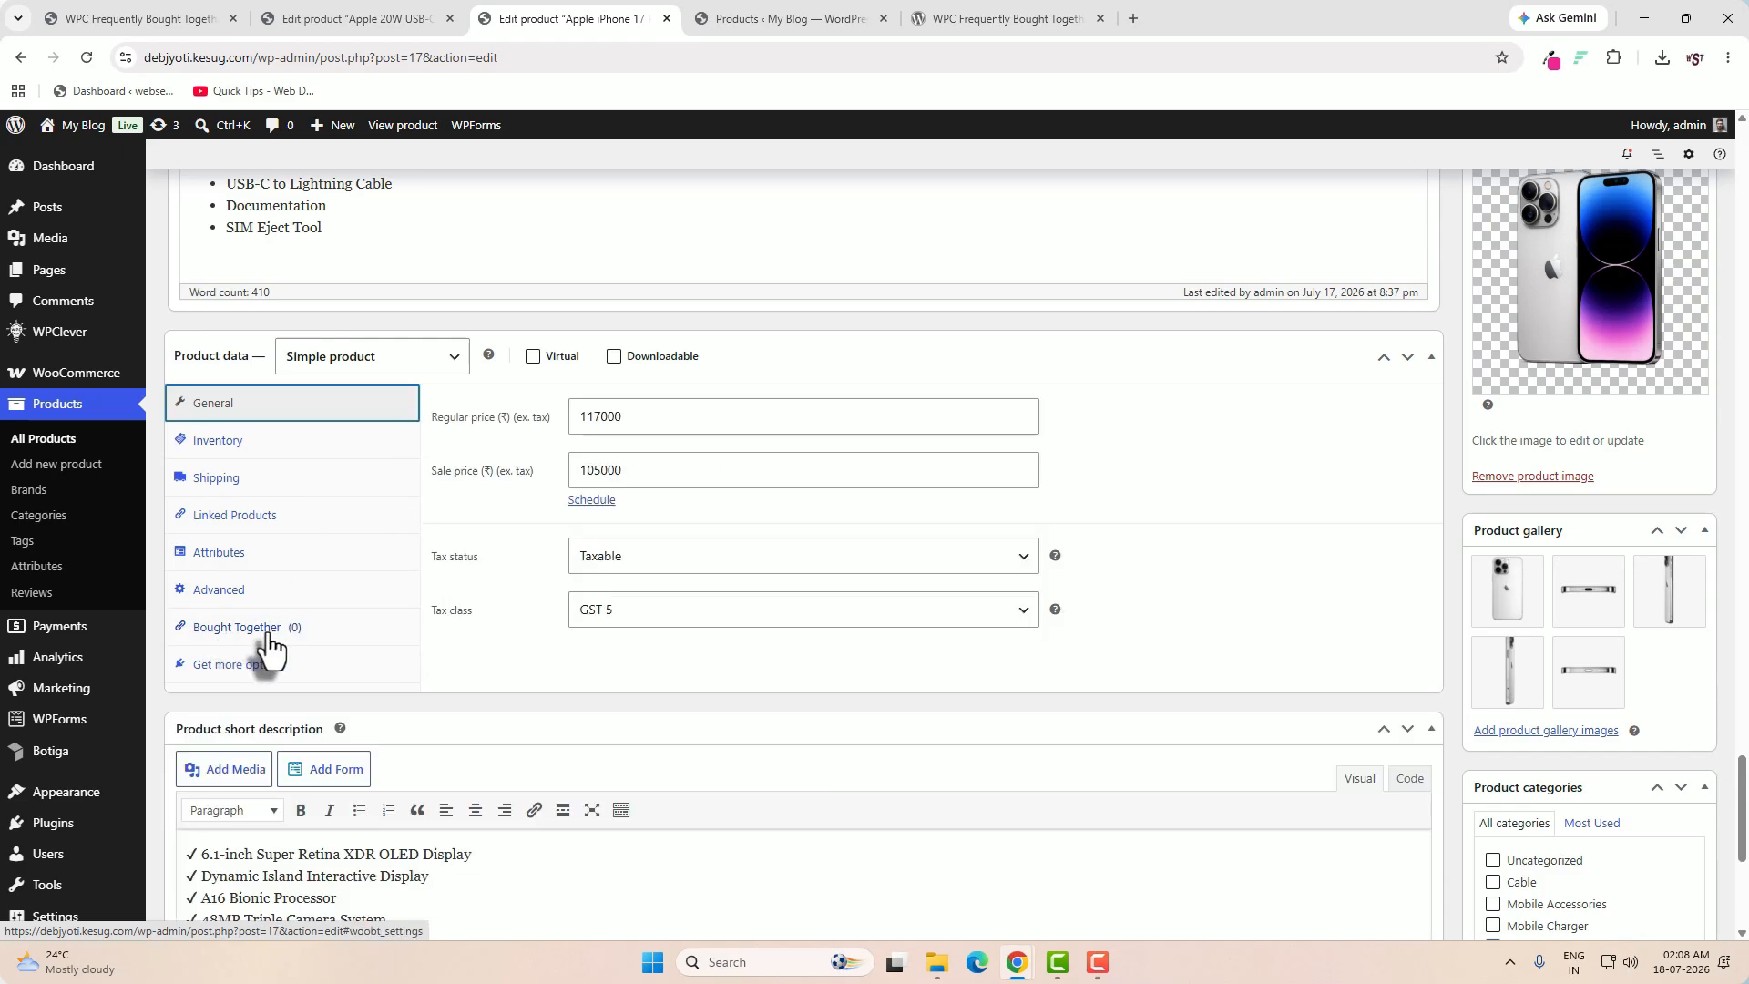
click(270, 635)
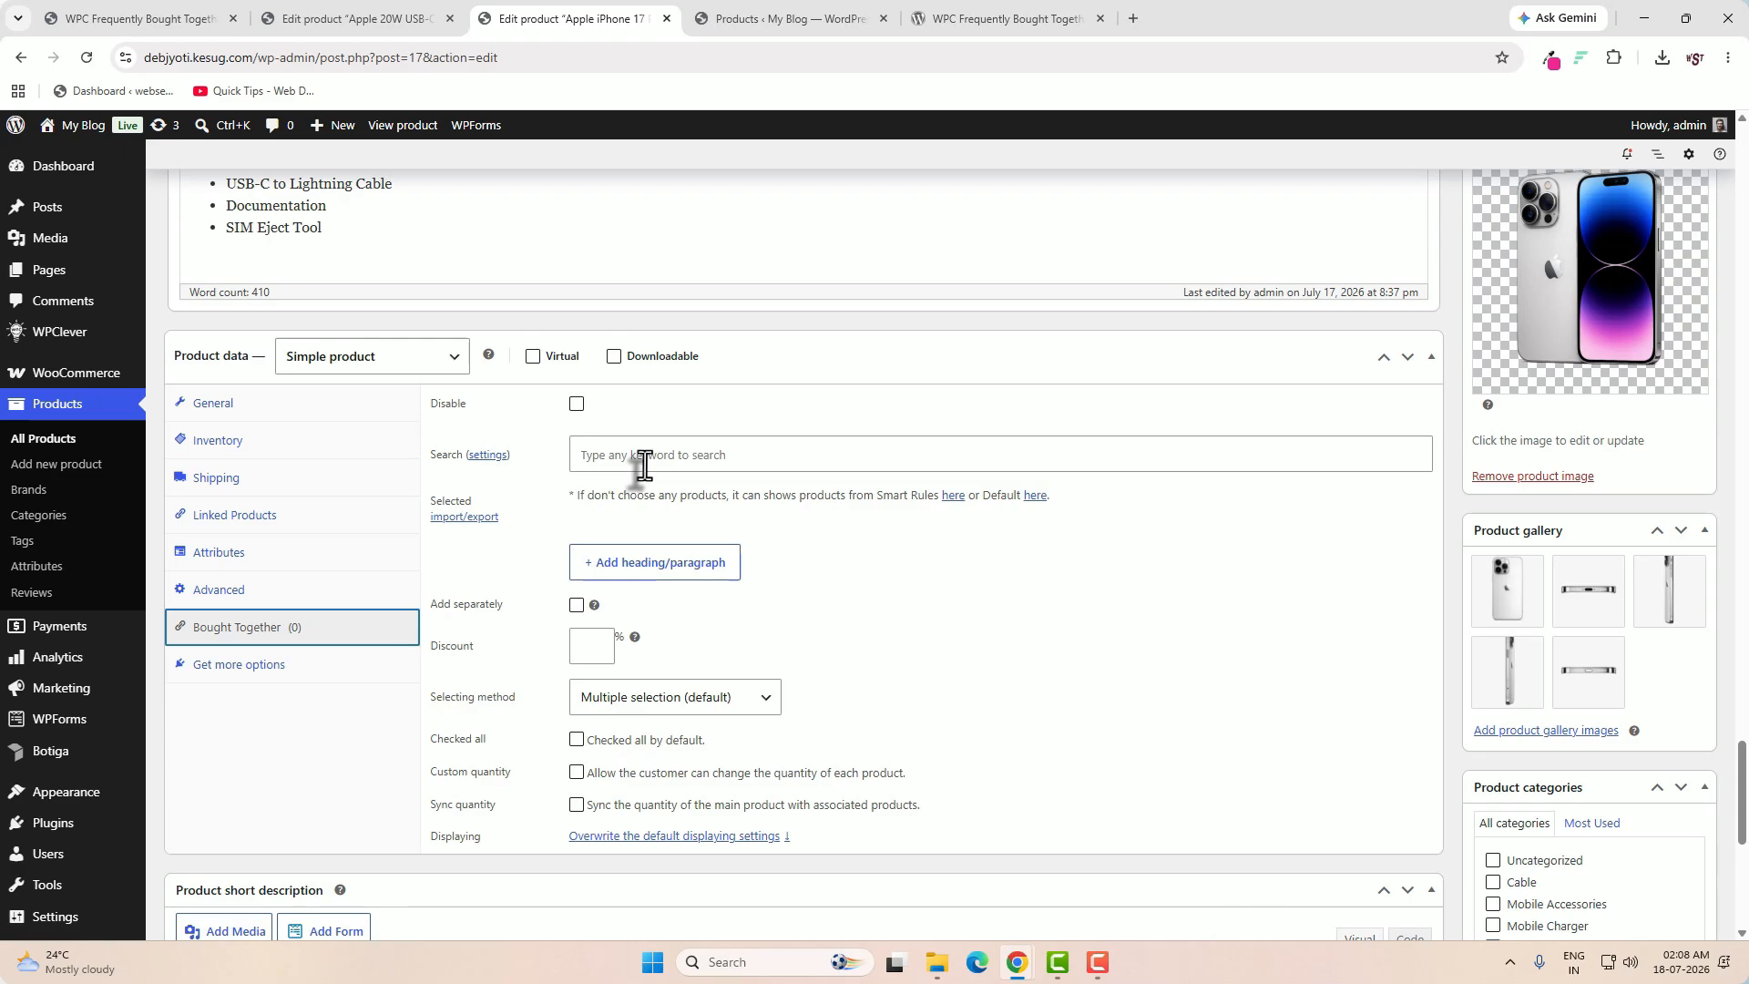
- Check the store's product list, search "apple" in the Bought Together settings, and add Apple 20W USB-C Power Adapter | Fast Charging
click(791, 18)
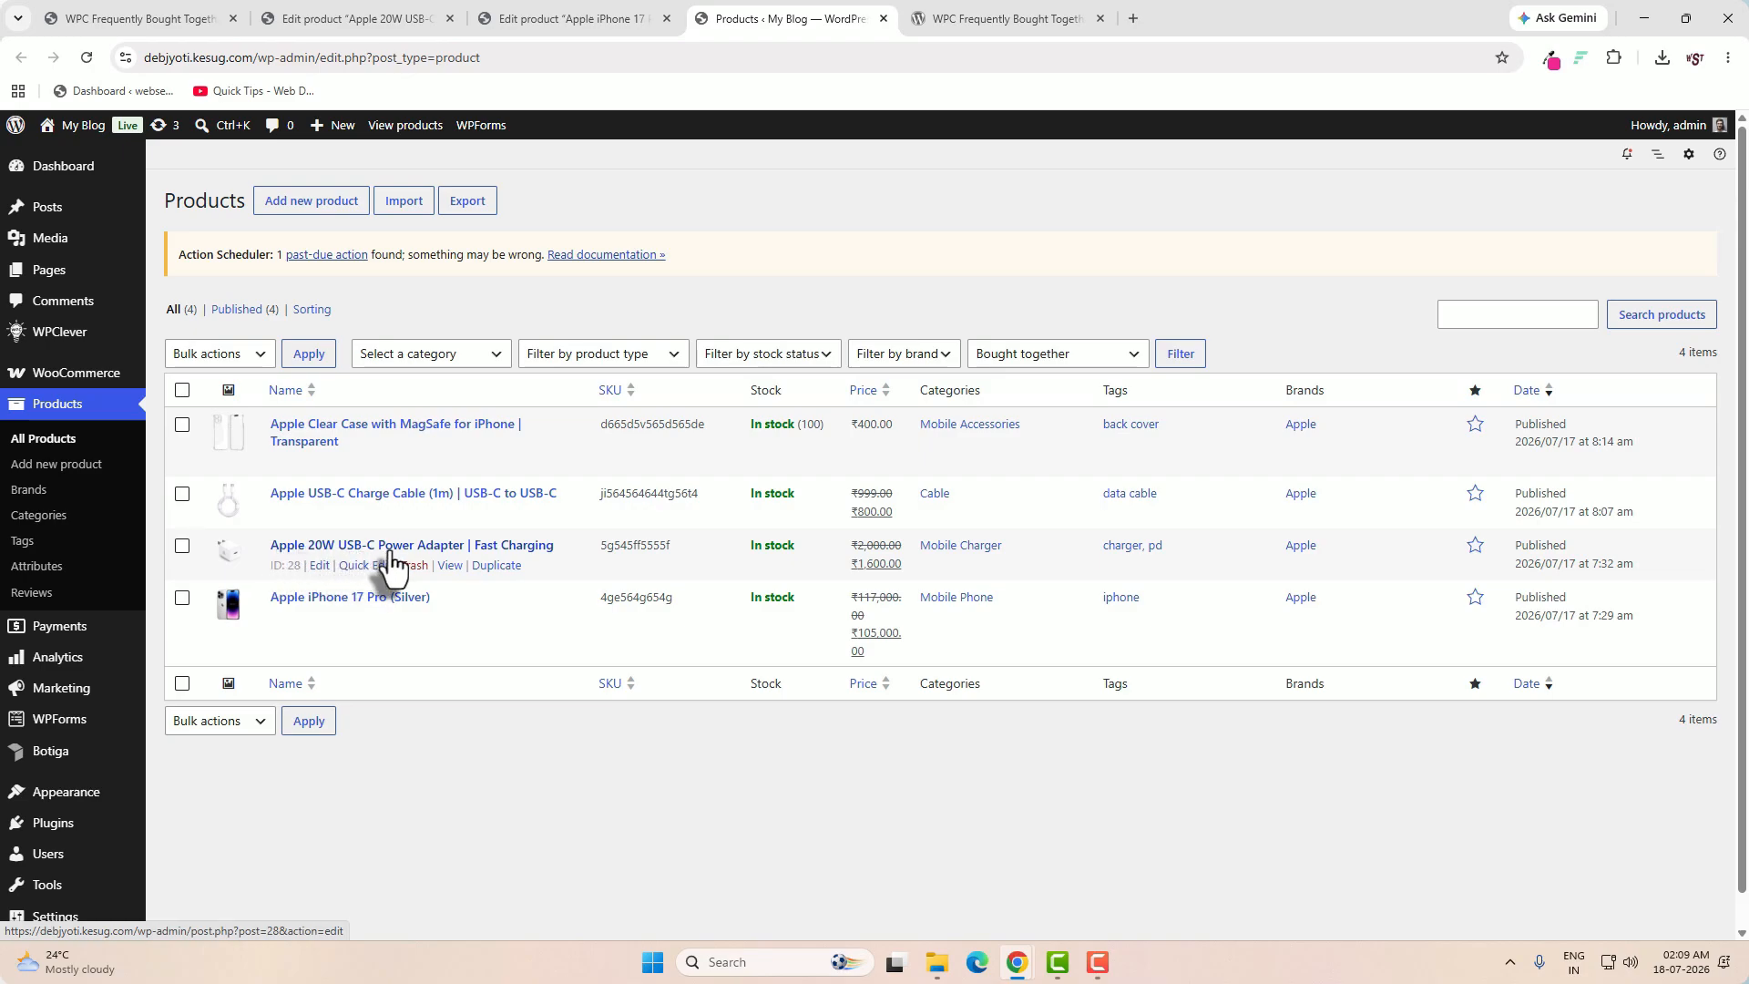
click(598, 16)
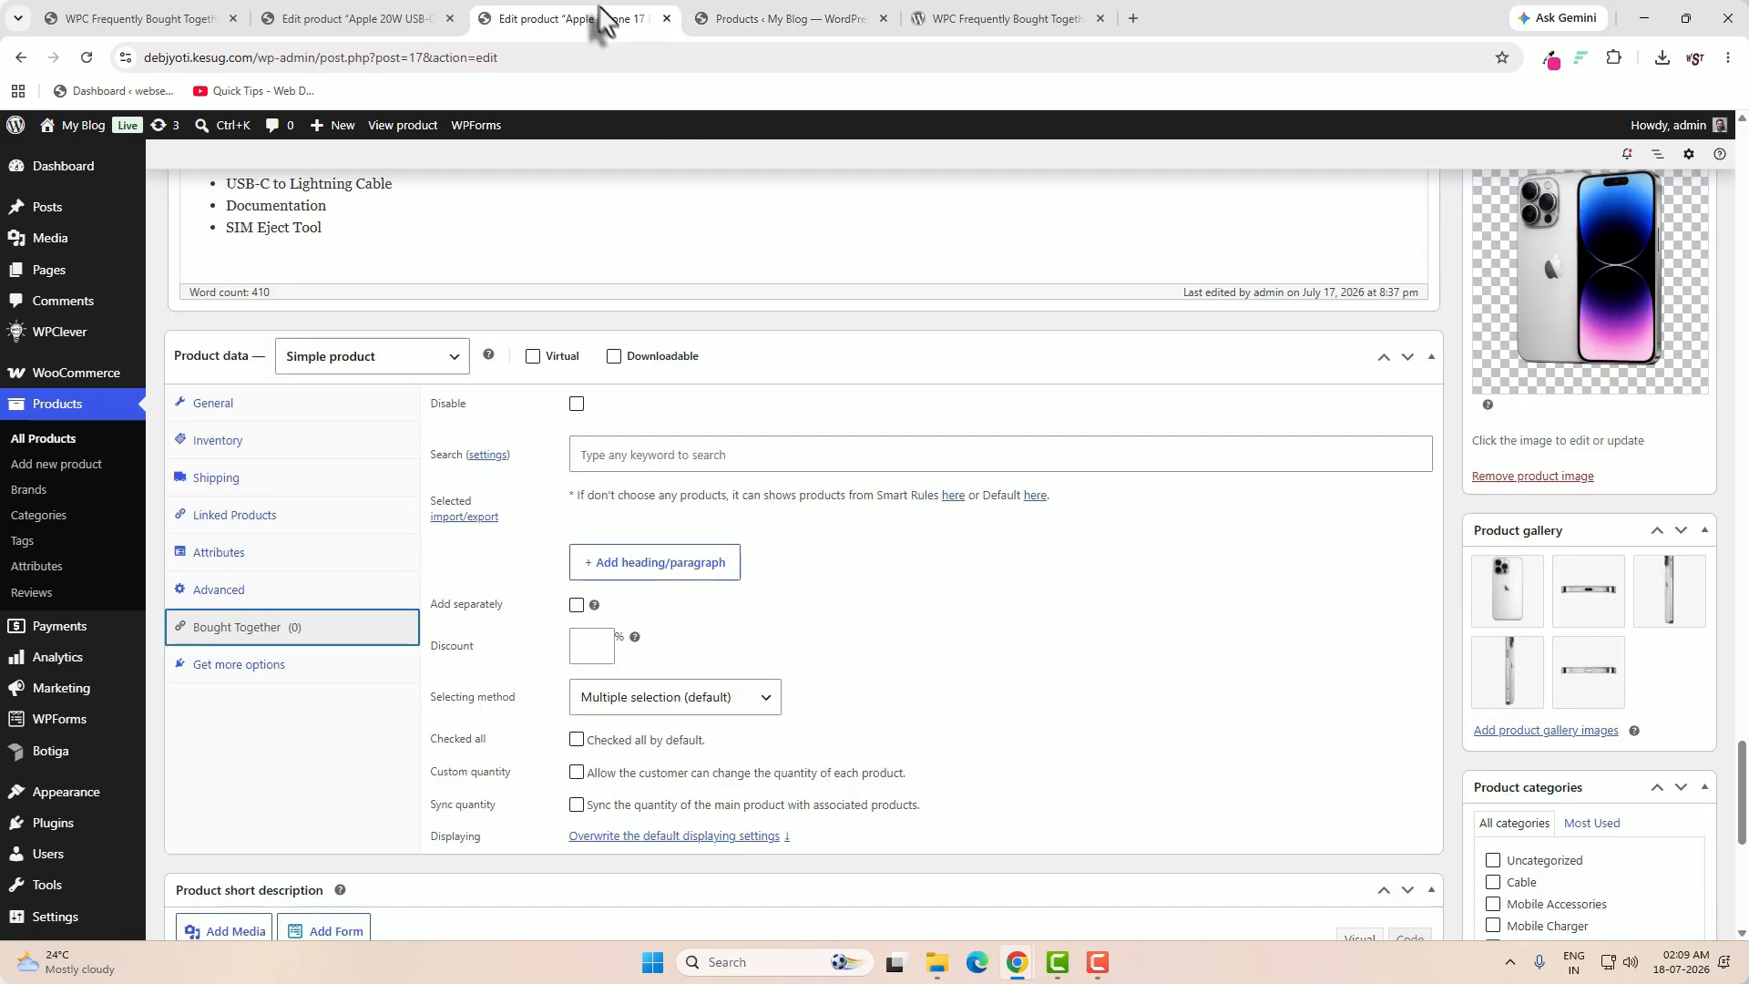
click(716, 460)
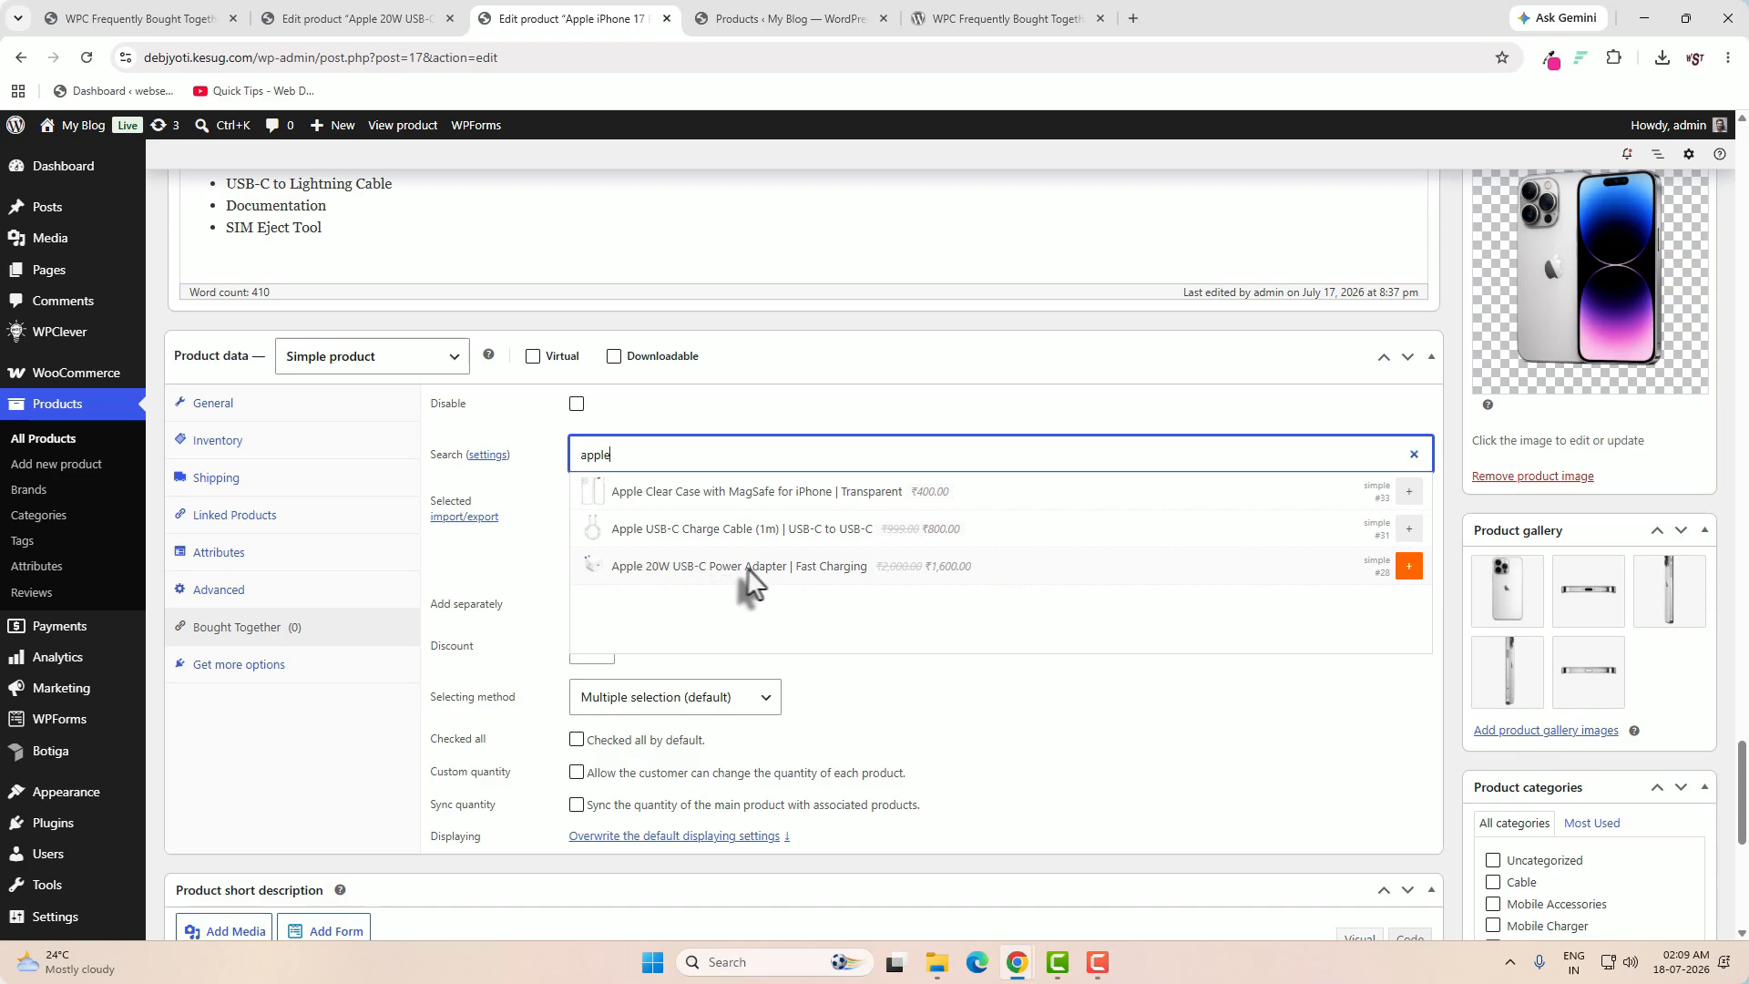
click(1408, 566)
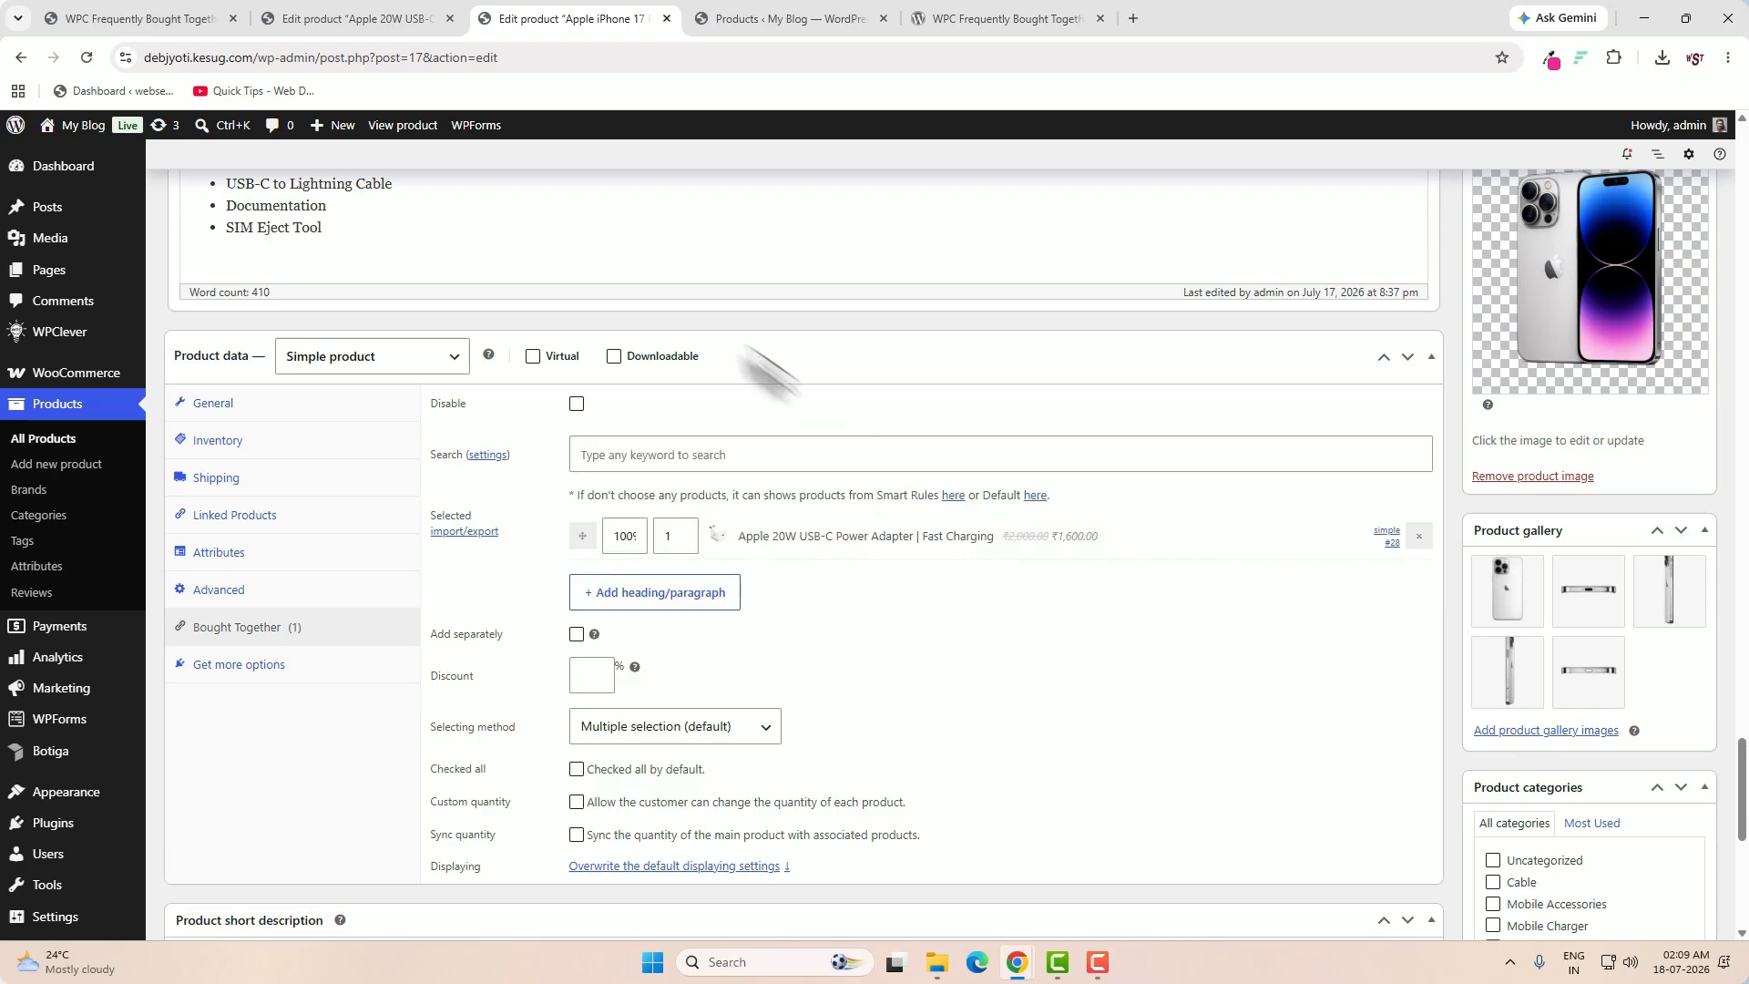
- Search "apple" again and add Apple USB-C Charge Cable (1m) | USB-C to USB-C to the bought-together products
click(775, 20)
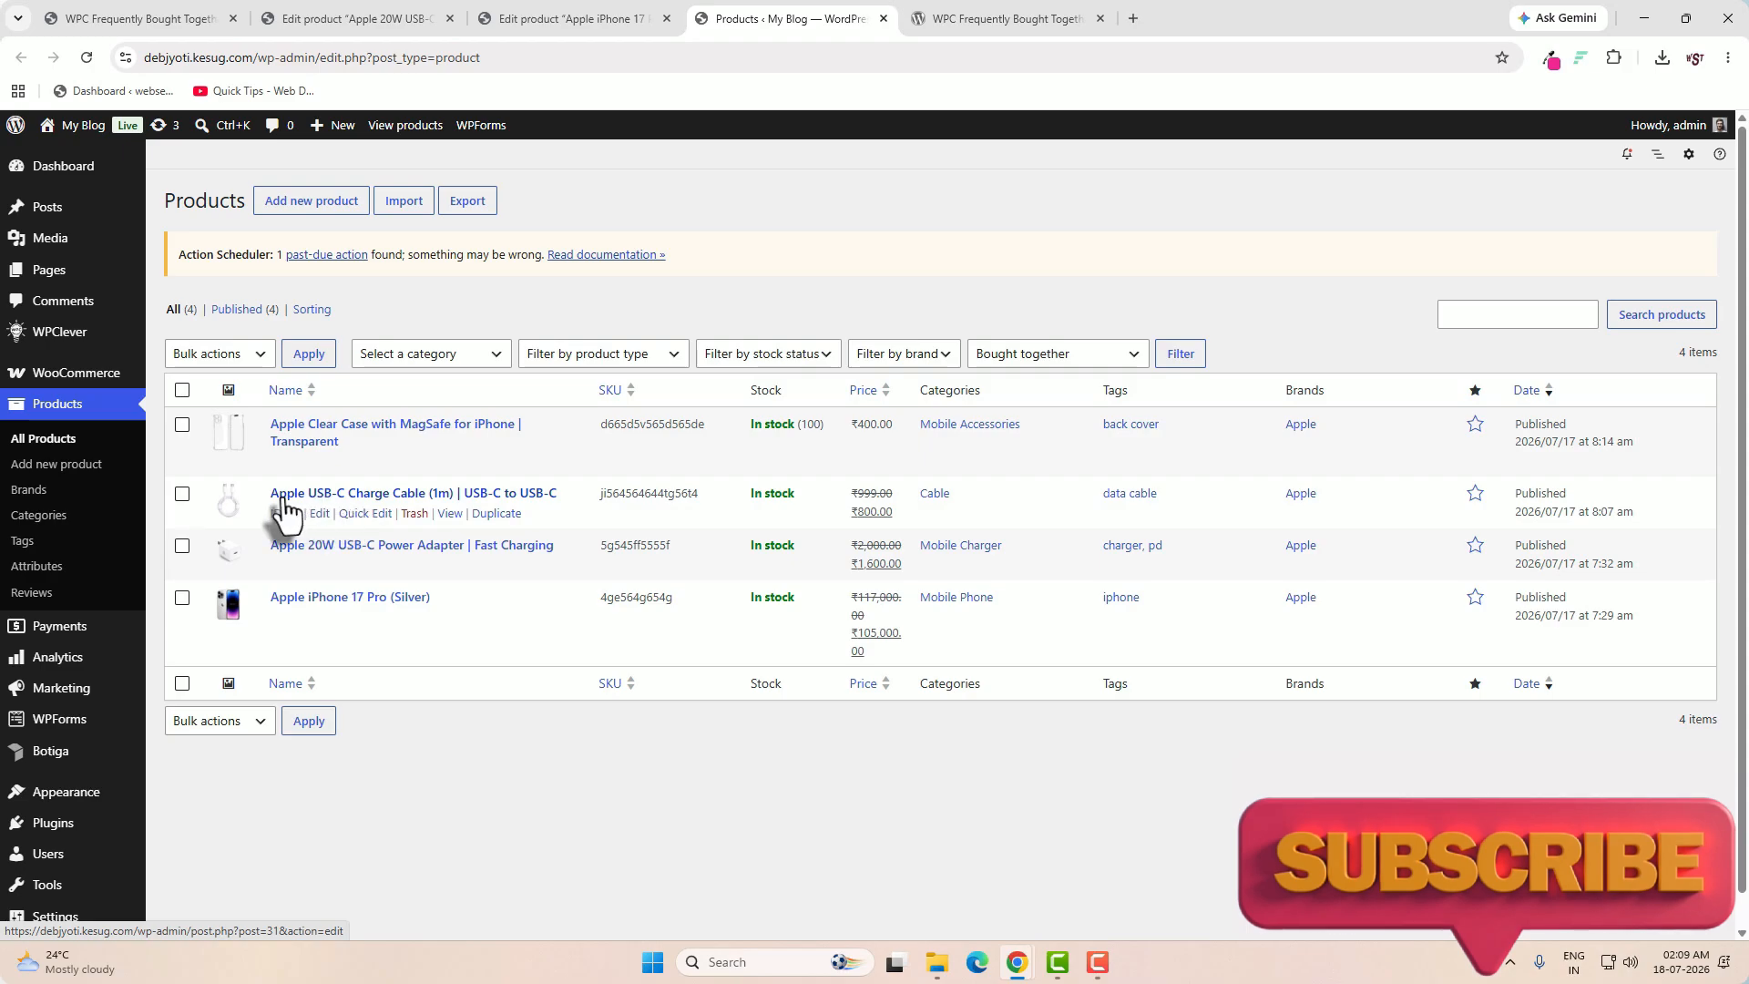
click(605, 19)
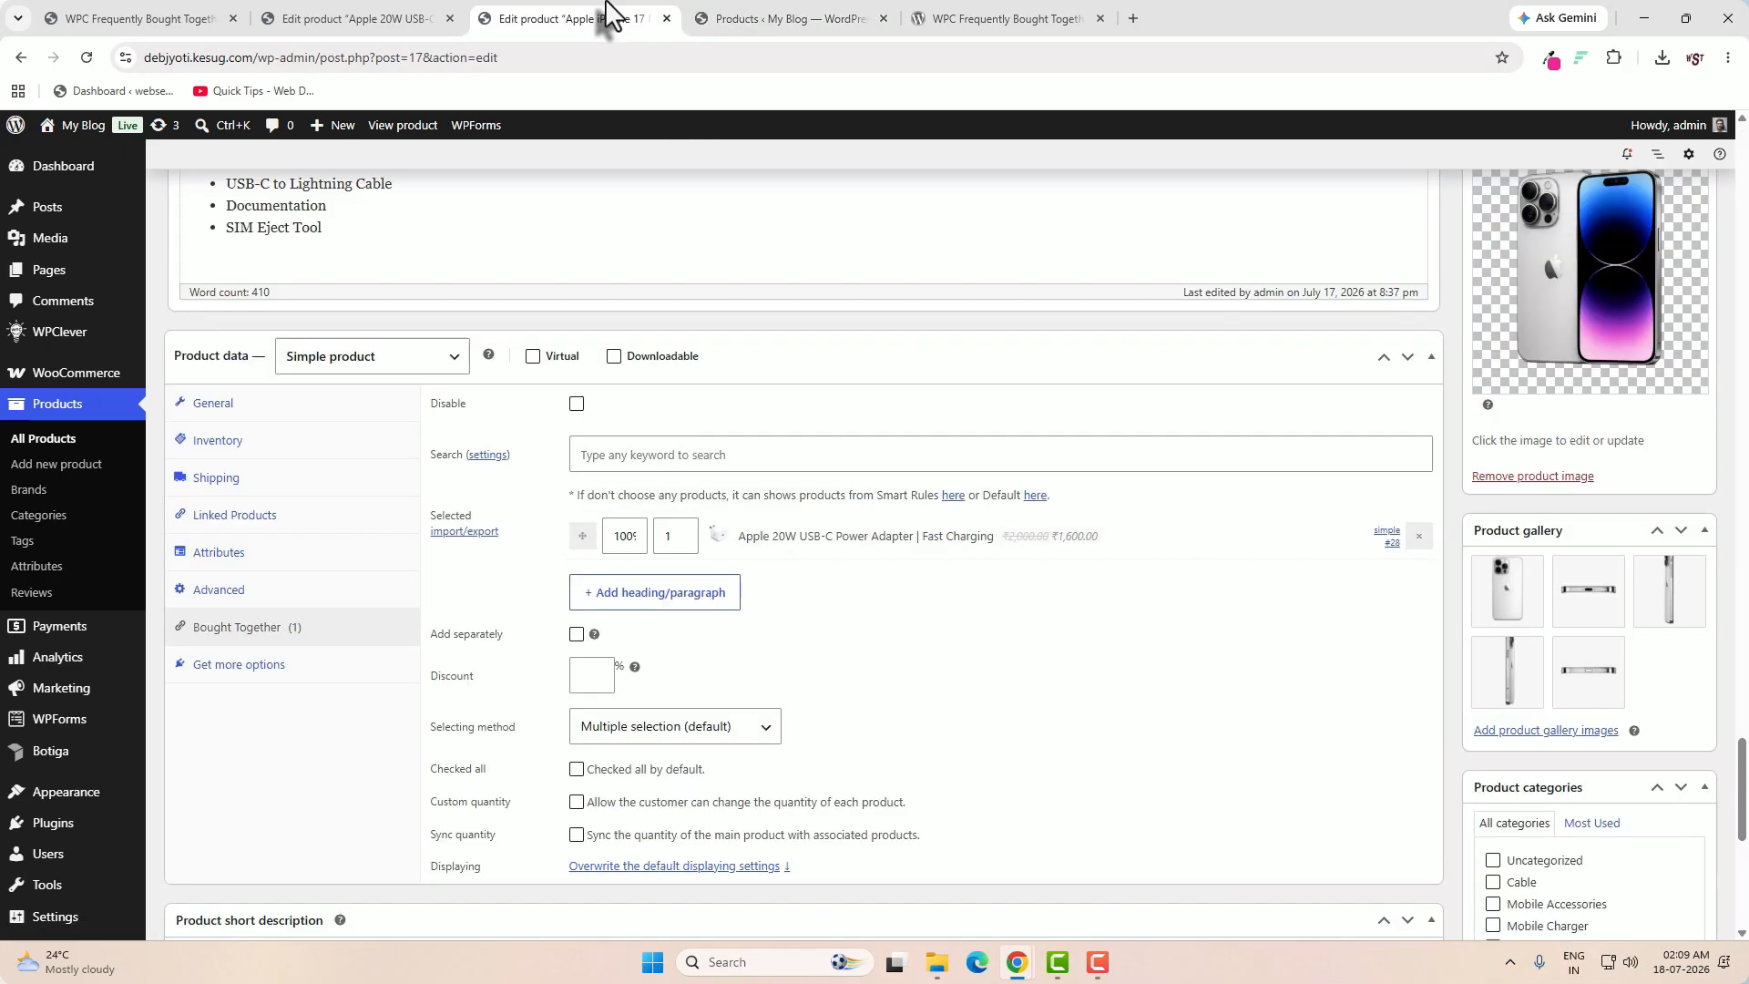
click(710, 455)
text(apple)
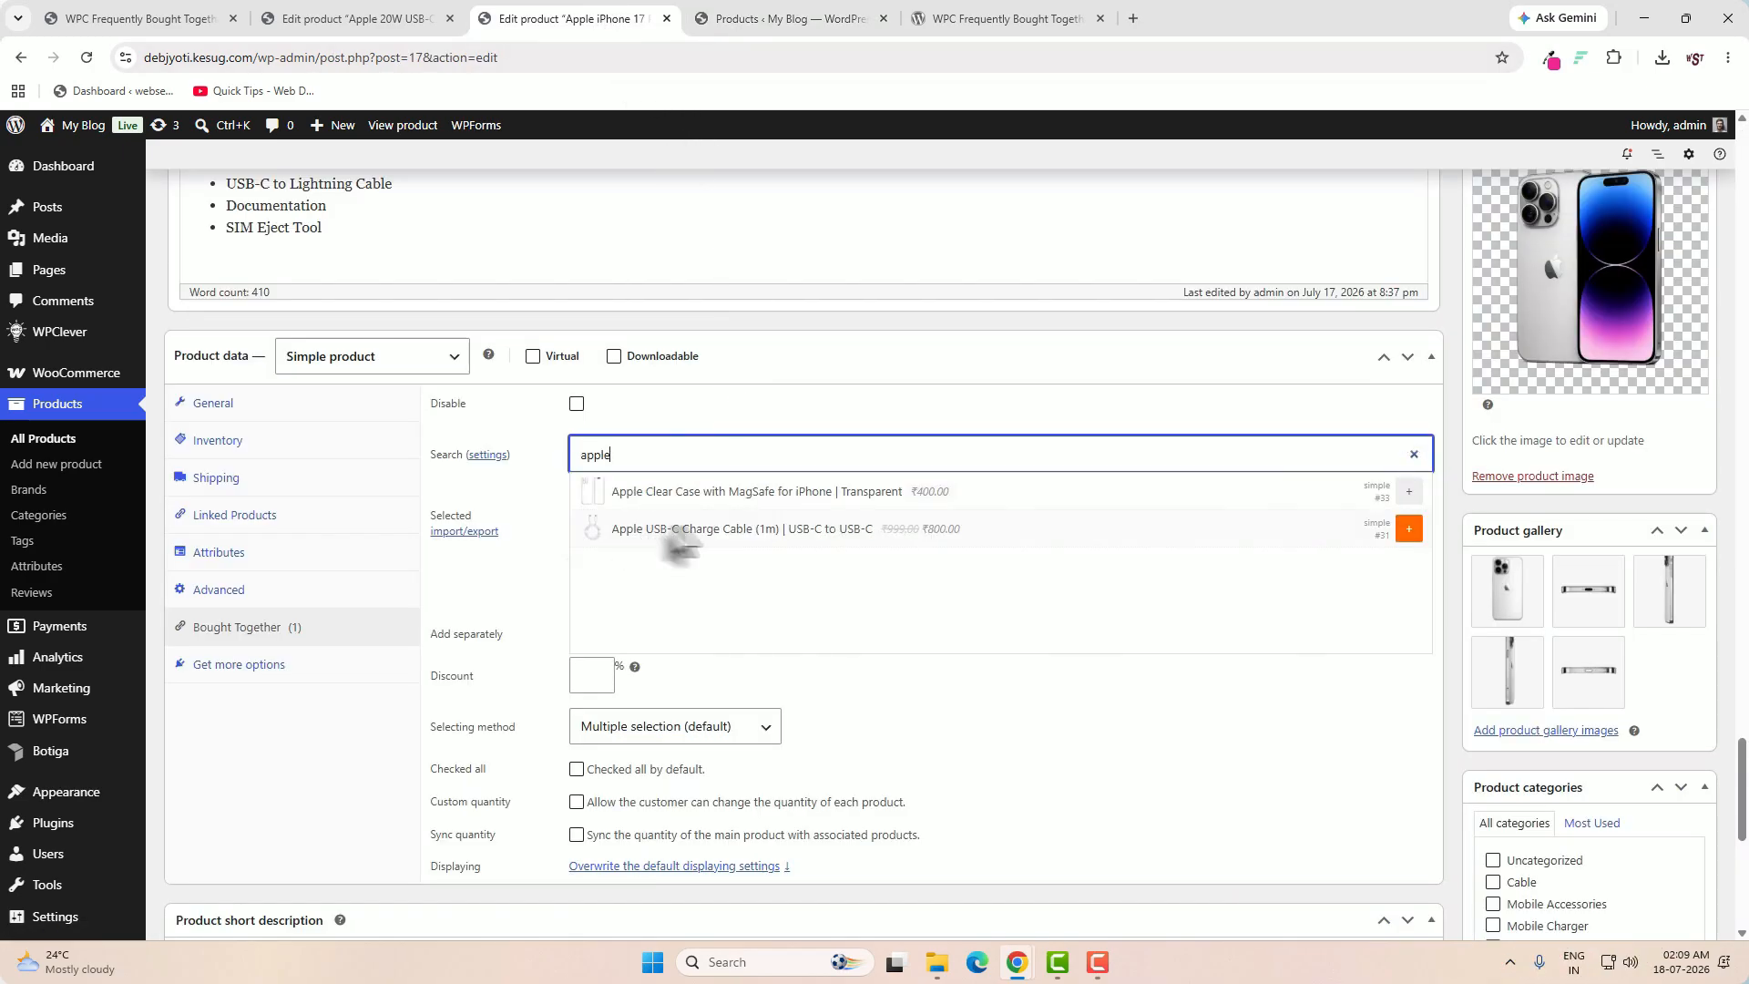
click(1408, 529)
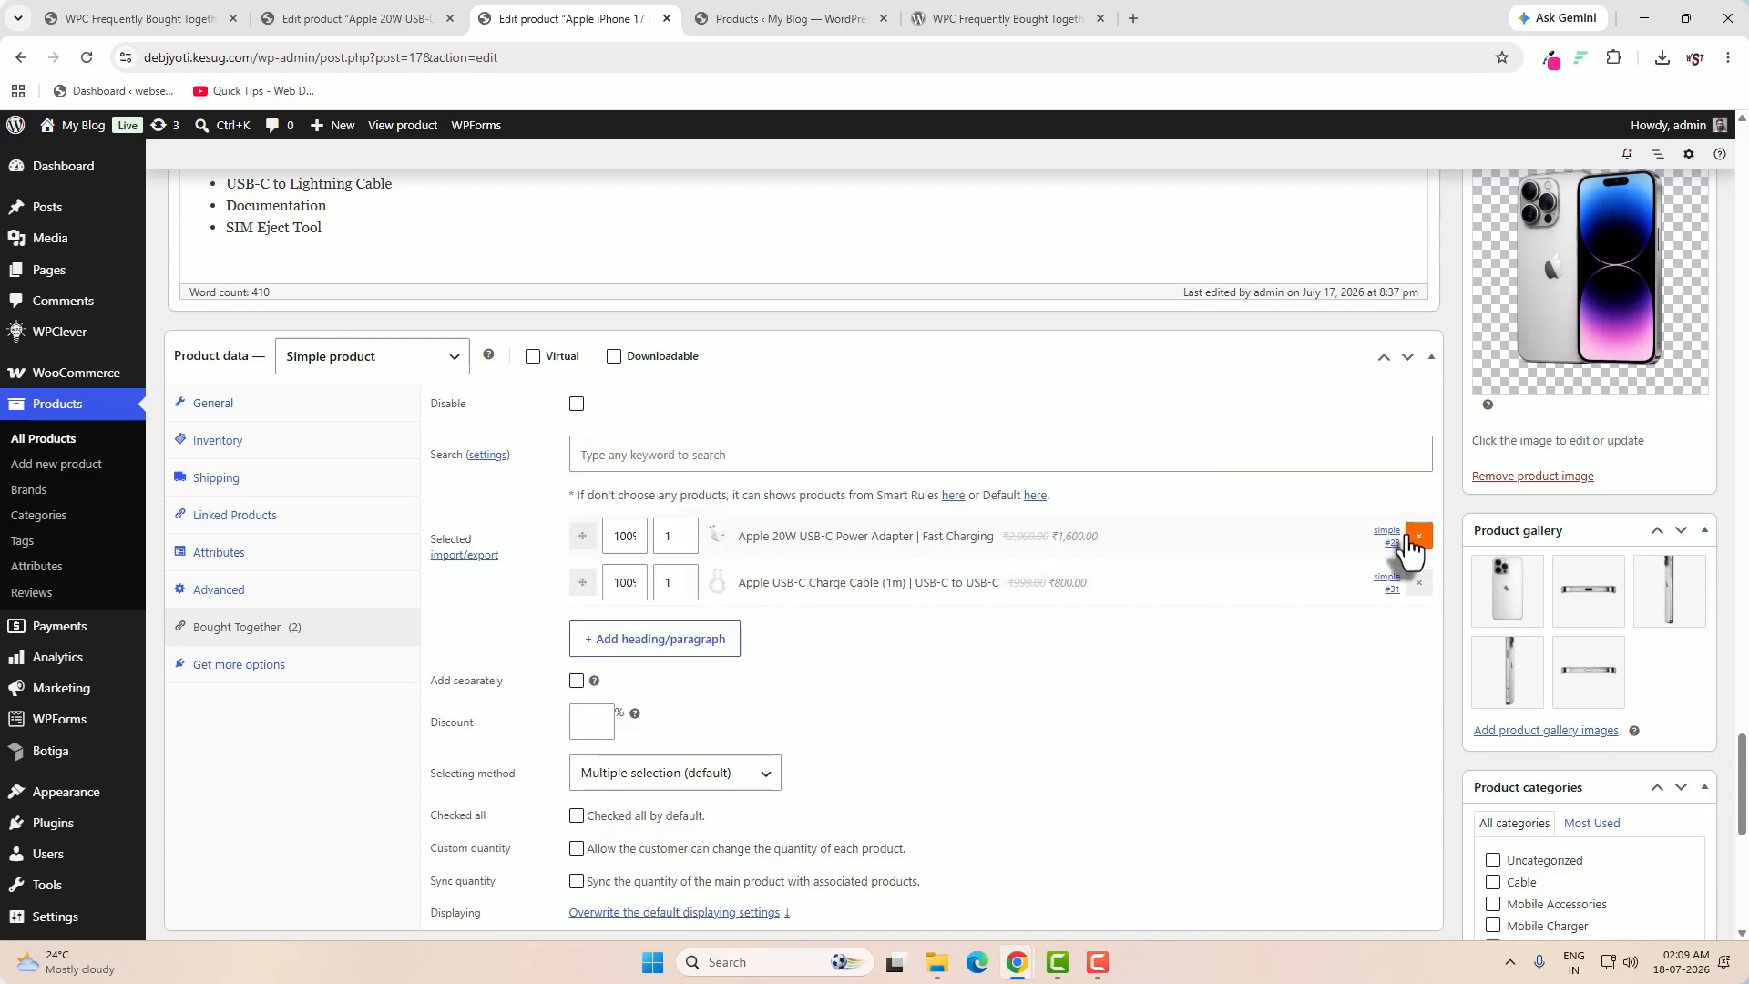
- Recheck the product list and add Apple Clear Case with MagSafe for iPhone | Transparent to the bought-together products via an "apple" search
click(779, 18)
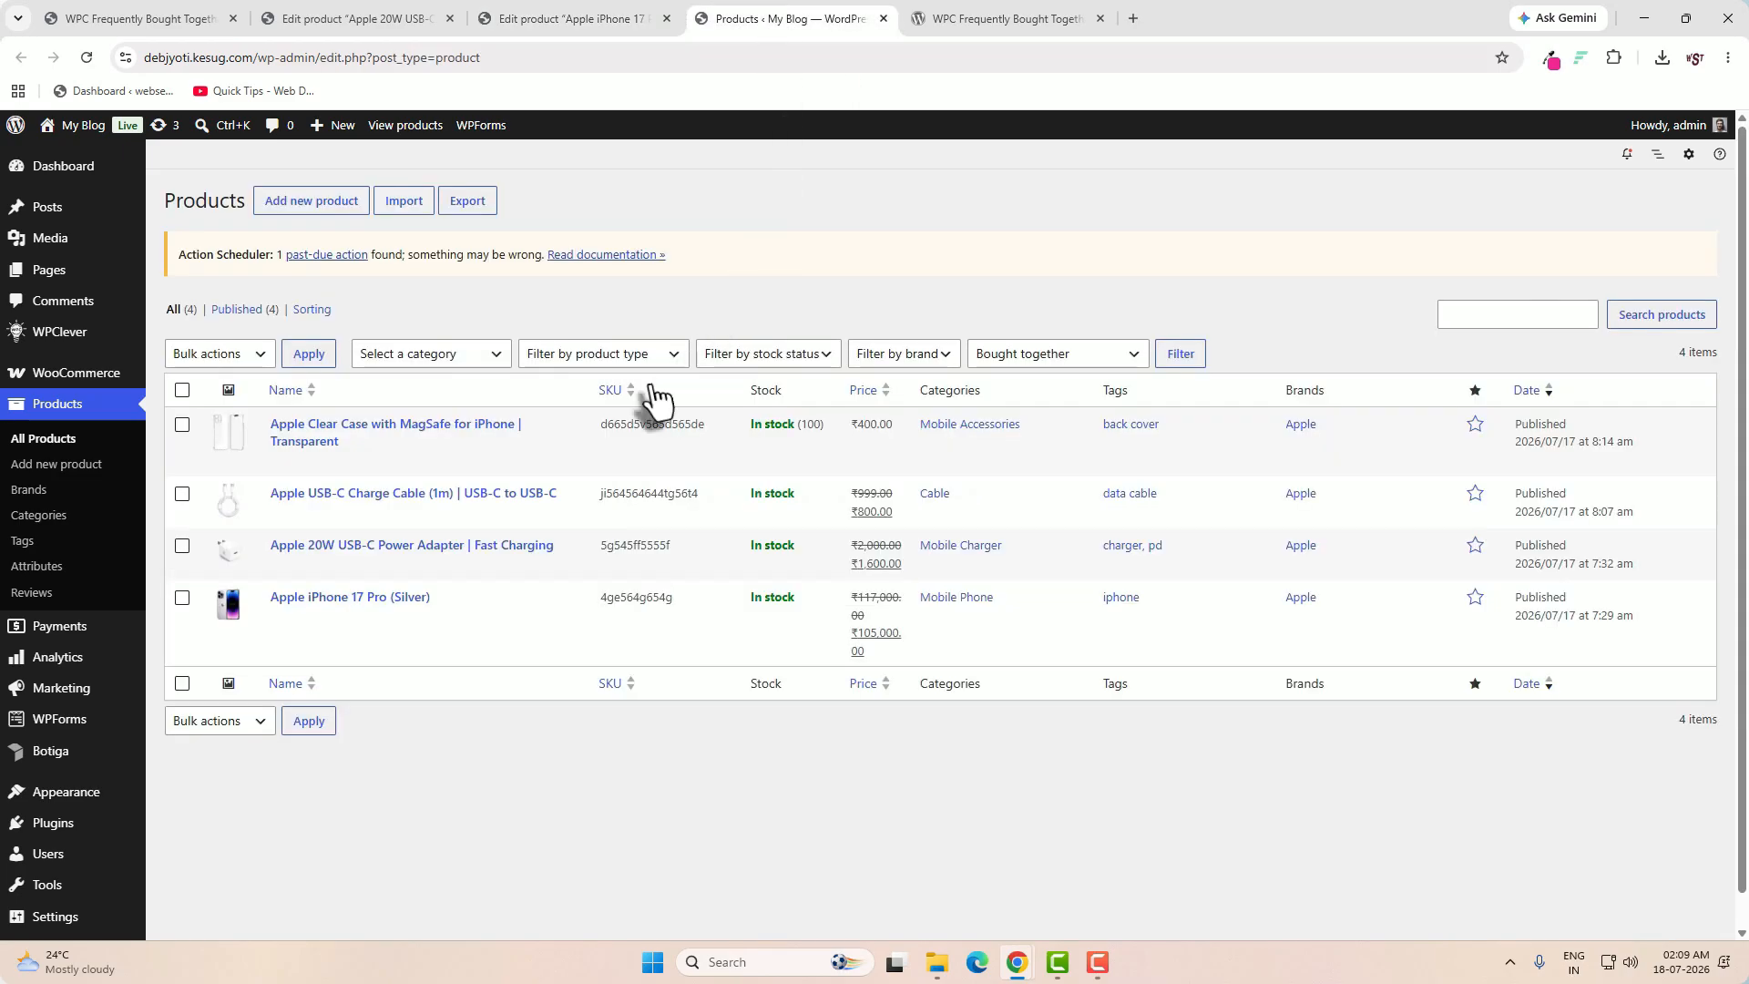
click(546, 18)
click(779, 18)
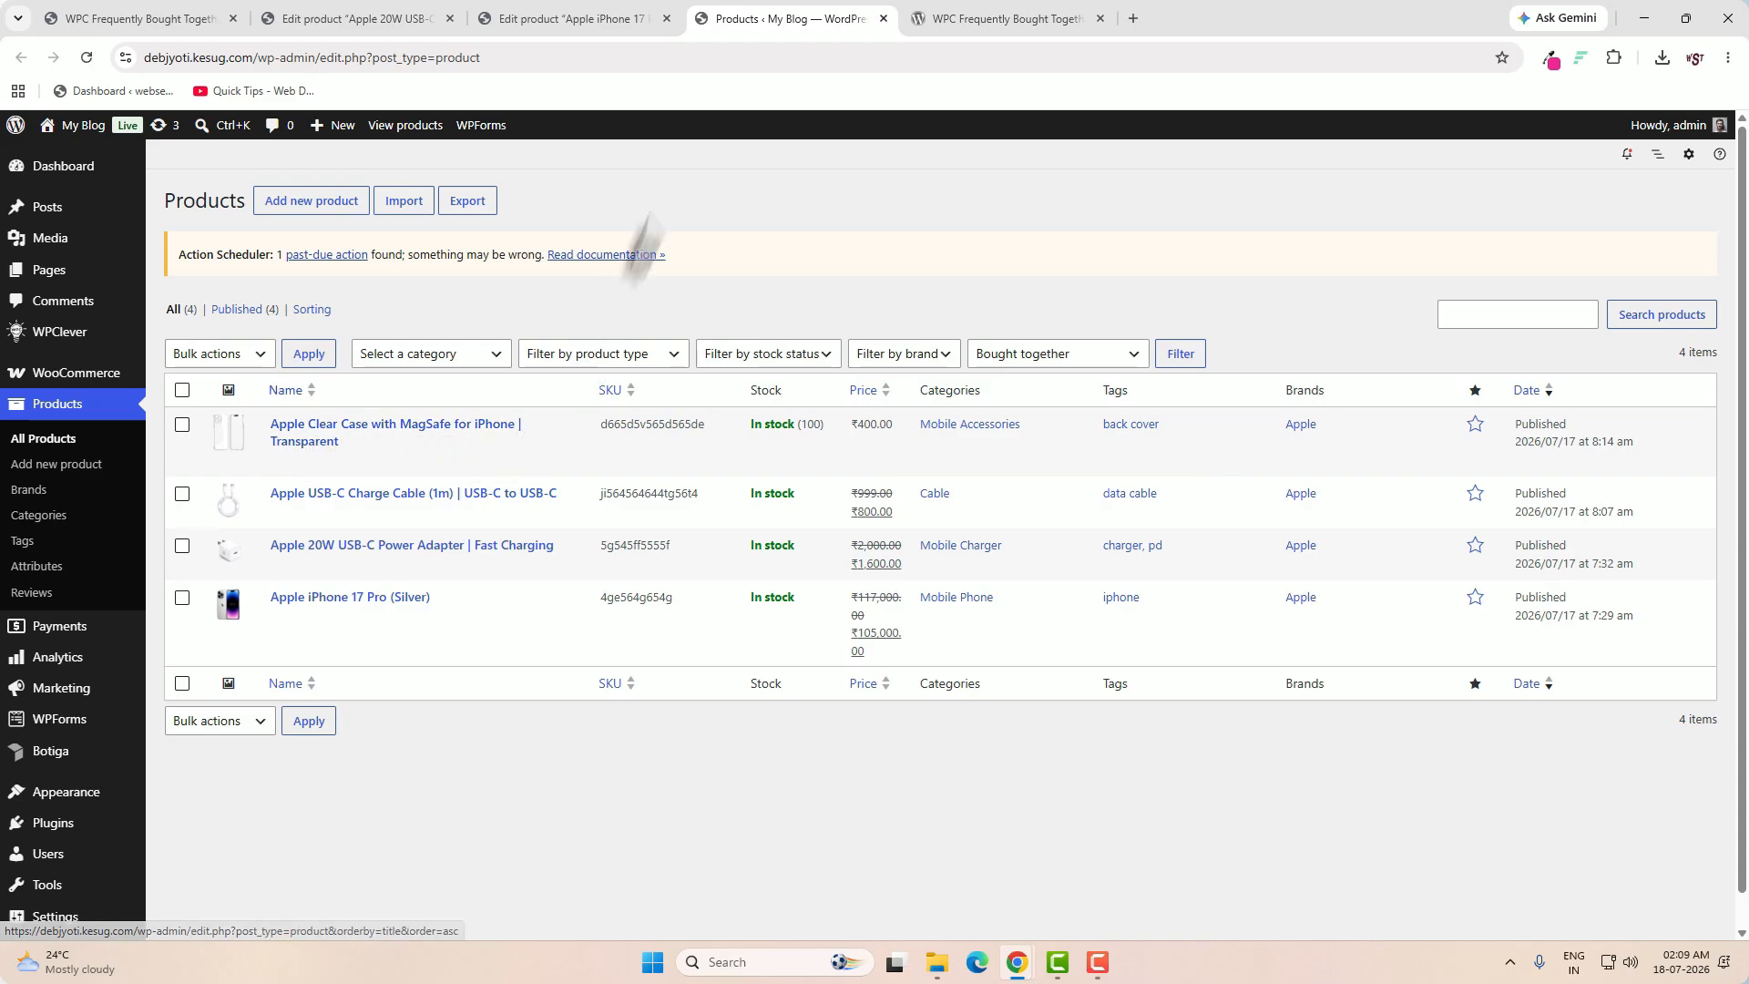
click(547, 18)
click(695, 458)
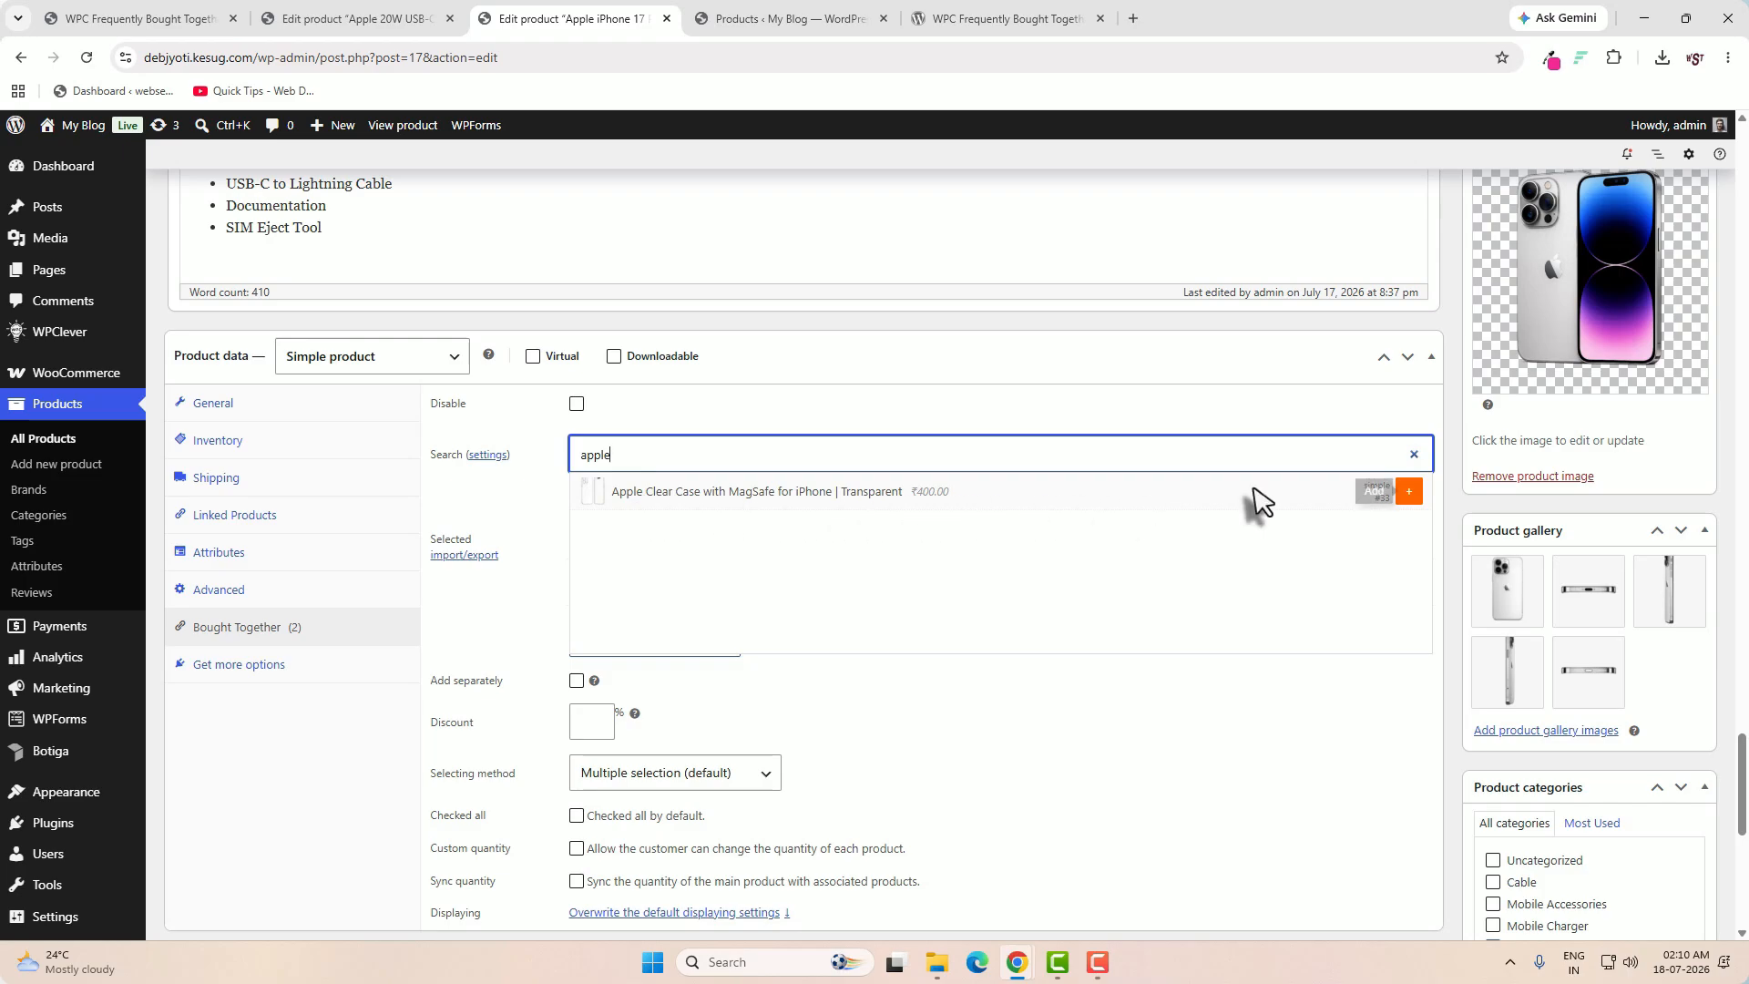
click(1407, 496)
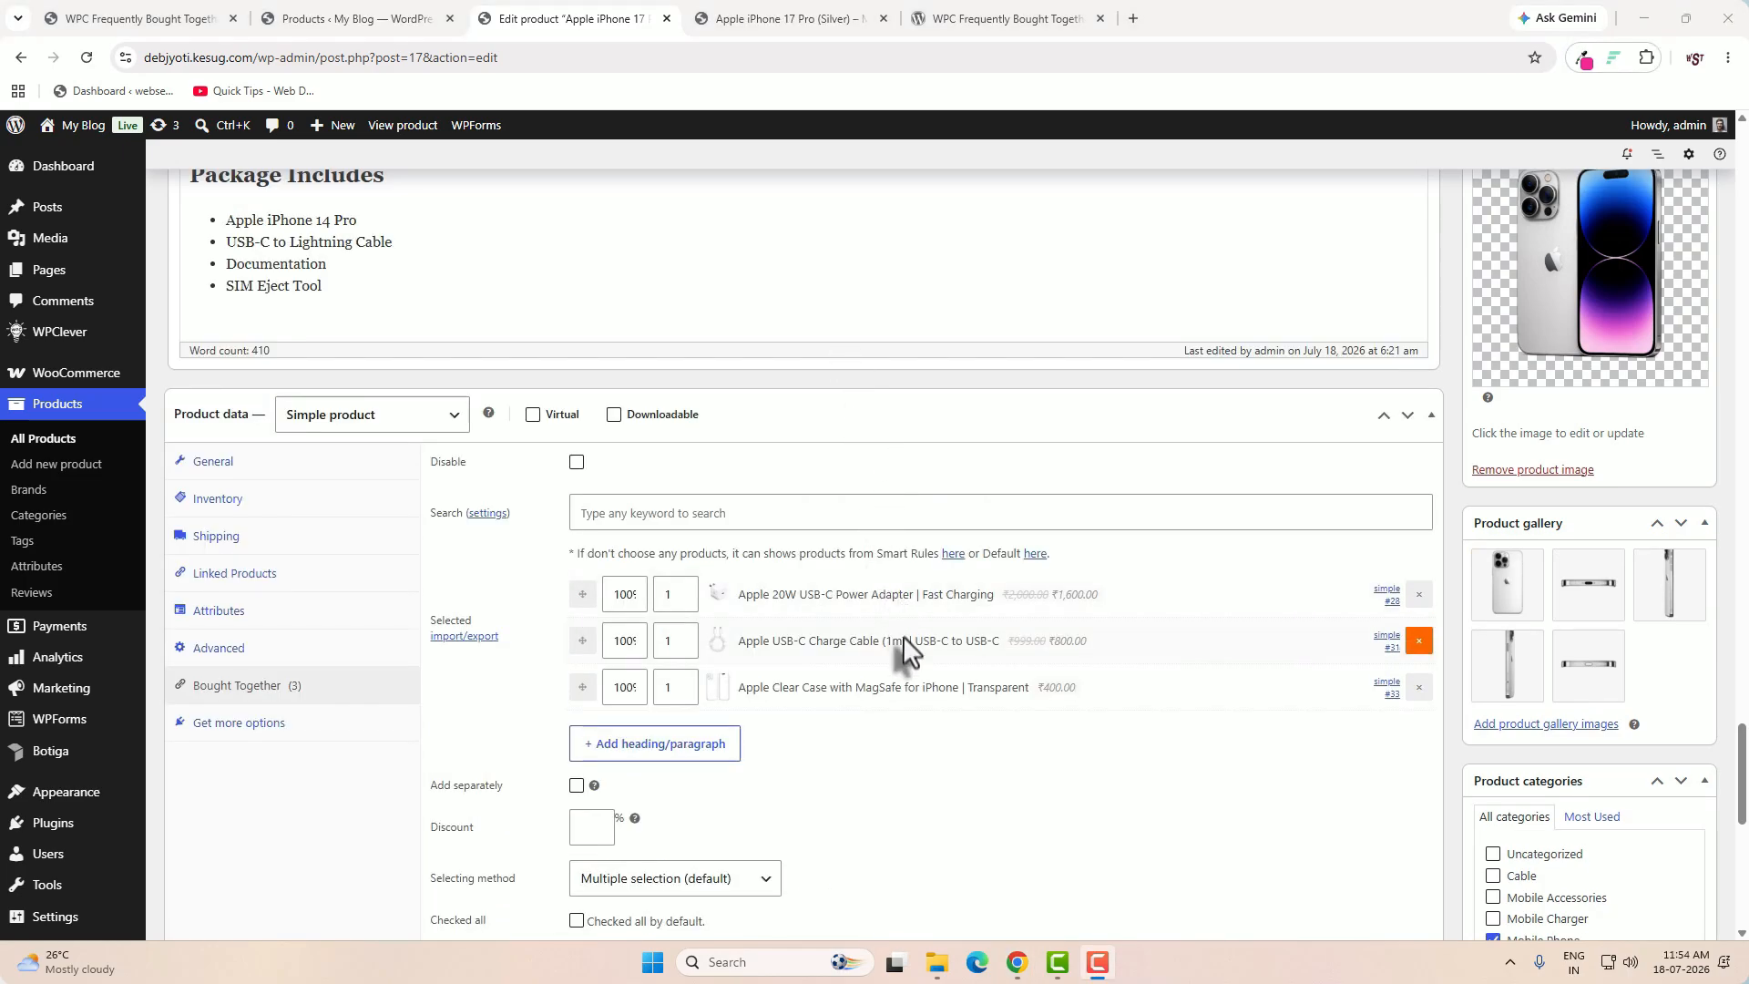
- Update the Apple iPhone 17 Pro (Silver) product and preview the bought-together items on its store page
scroll(1292, 806, up, 5)
scroll(1292, 806, up, 2)
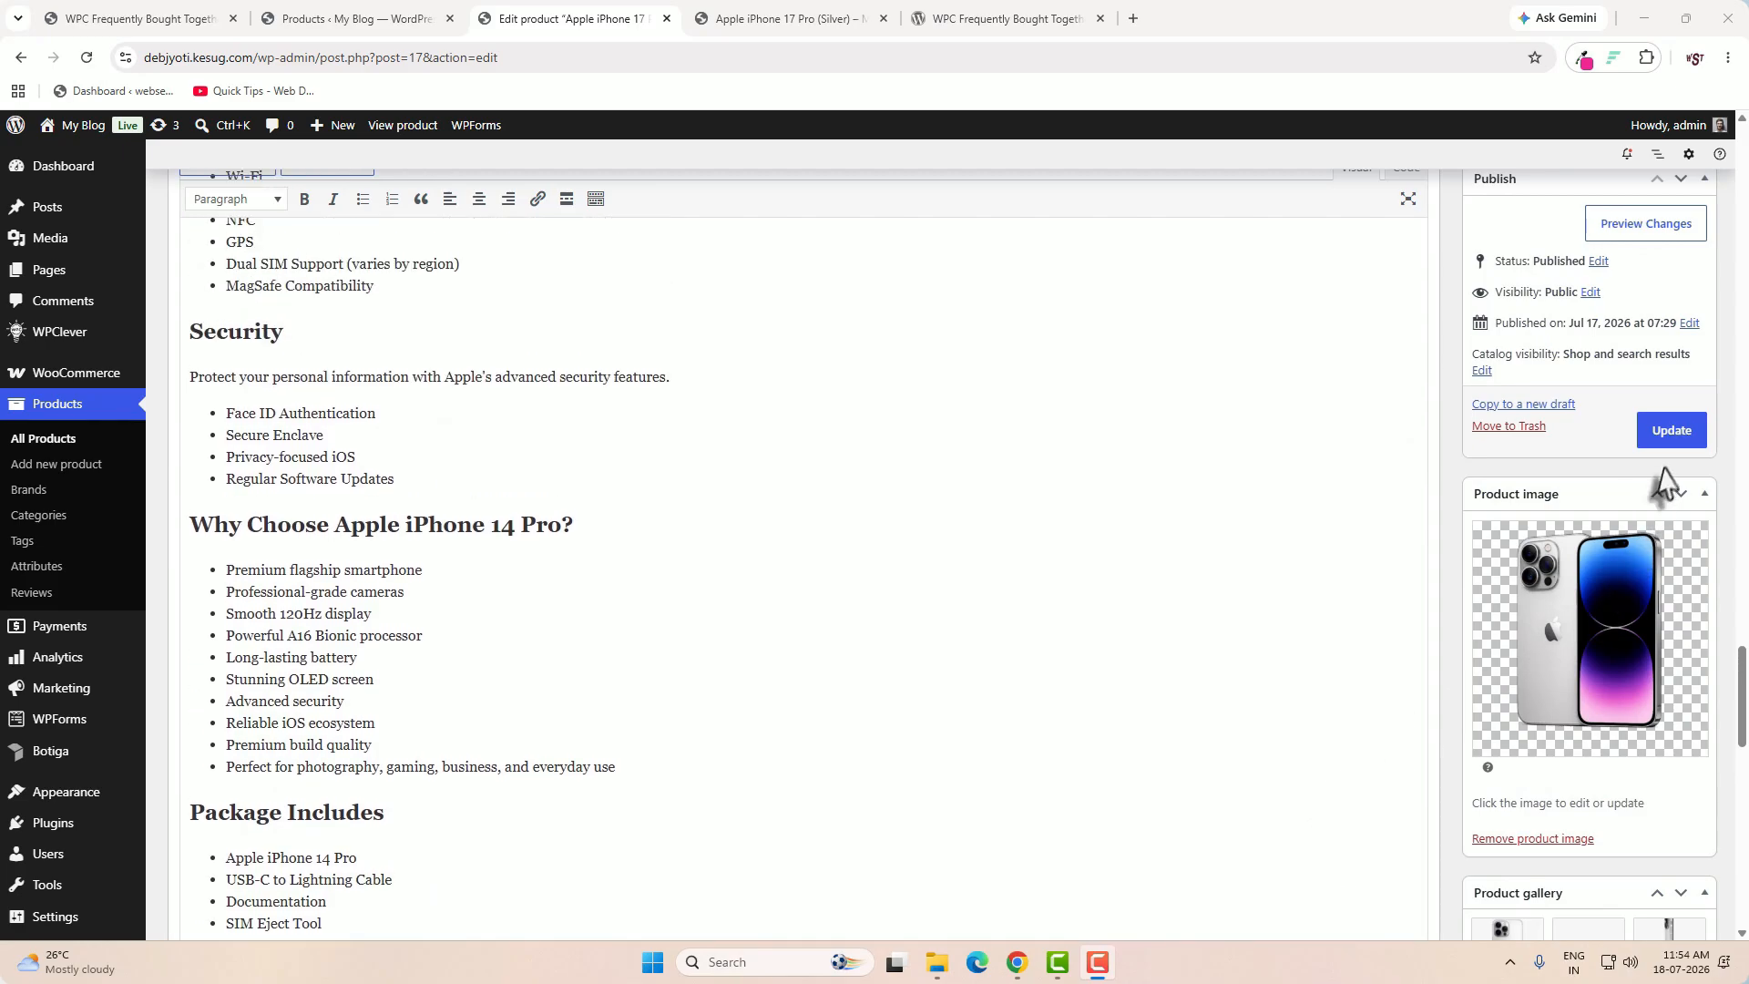
click(1668, 443)
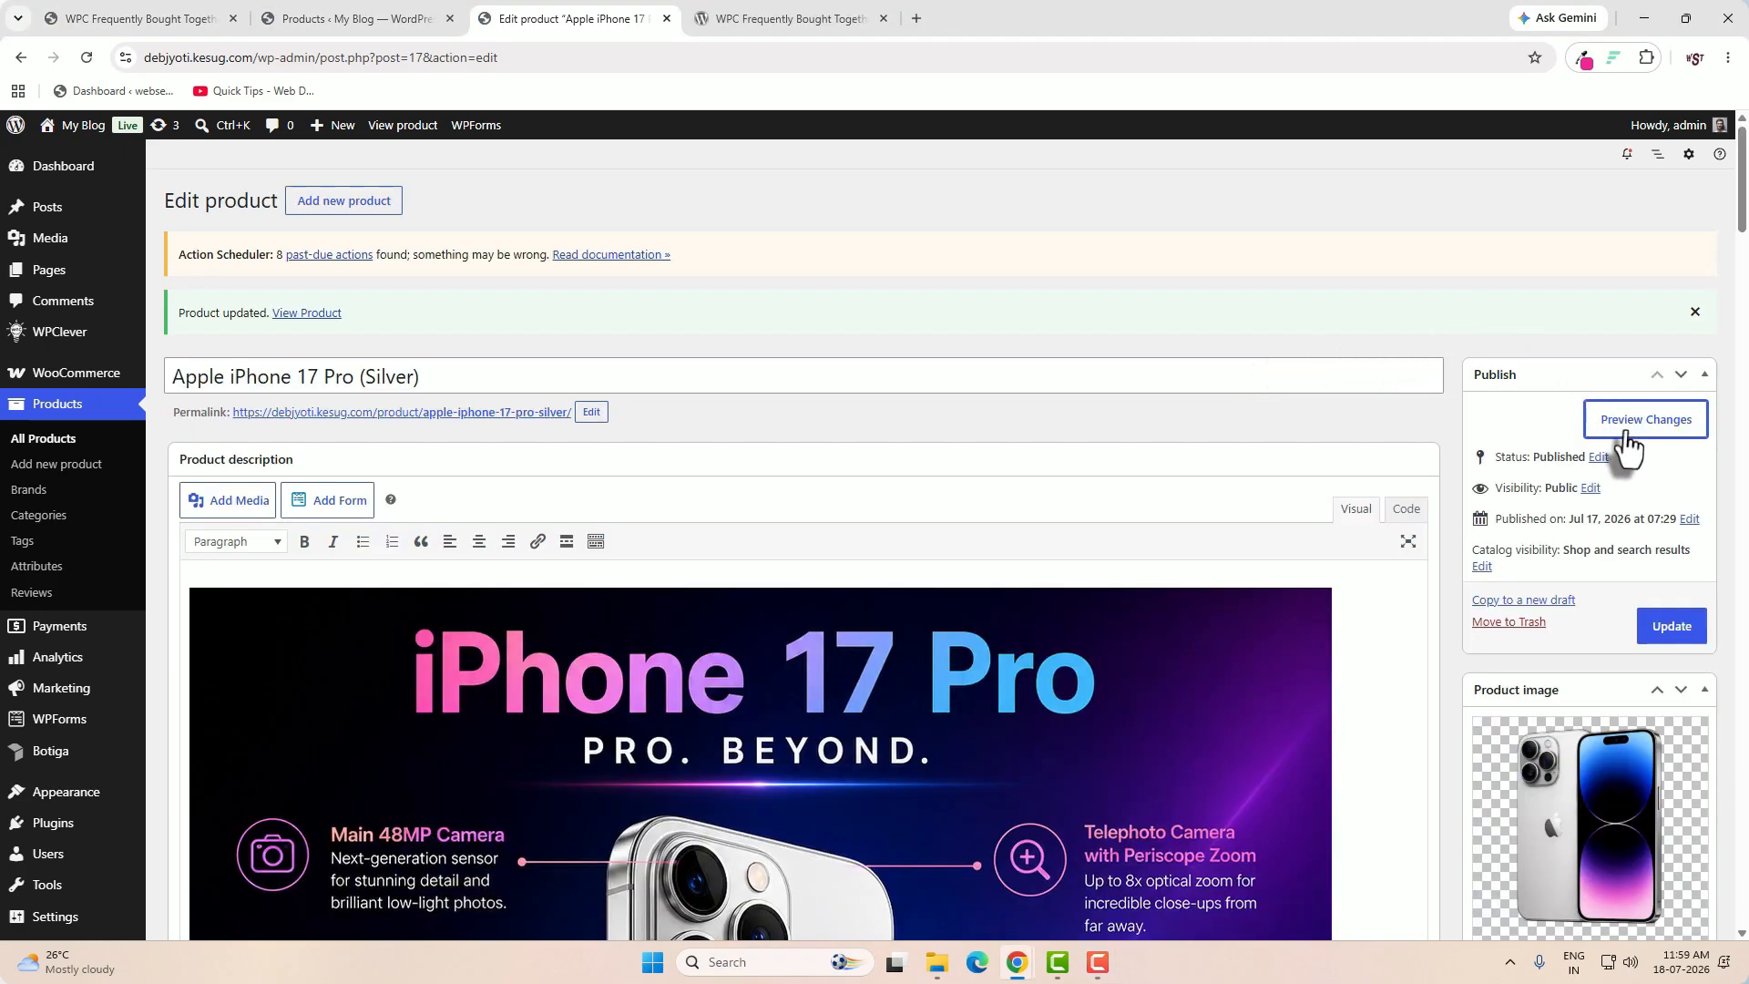
click(1621, 428)
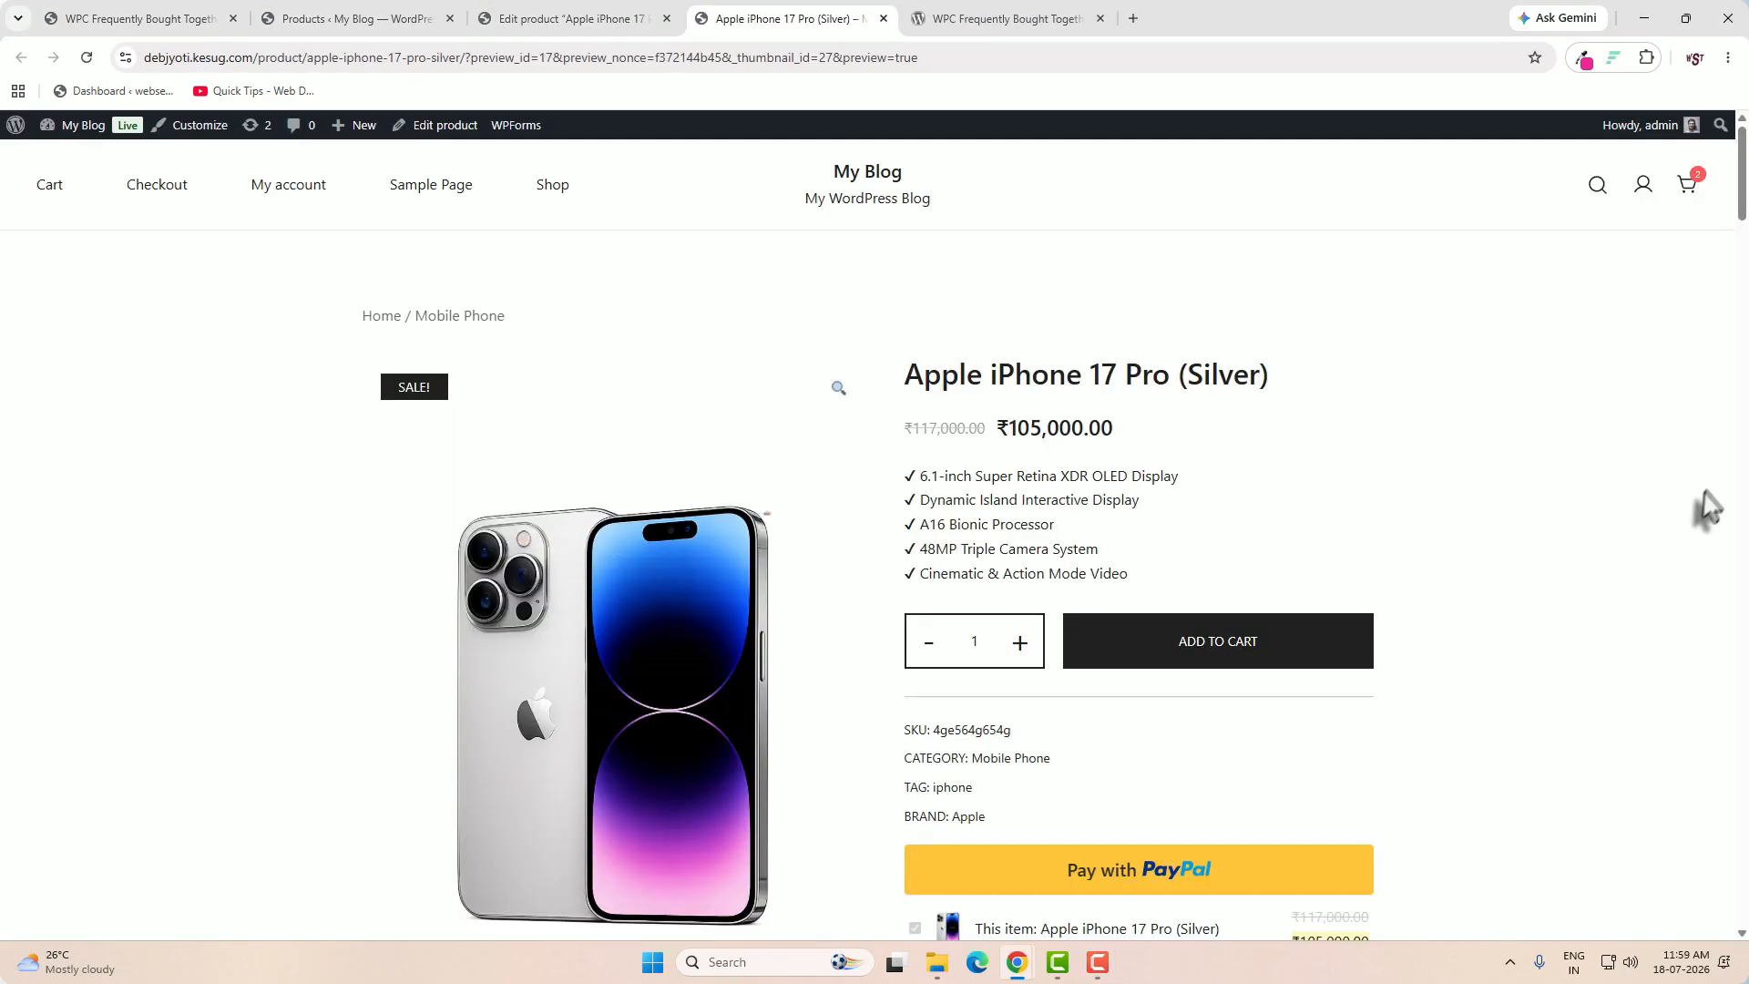
scroll(1676, 524, down, 6)
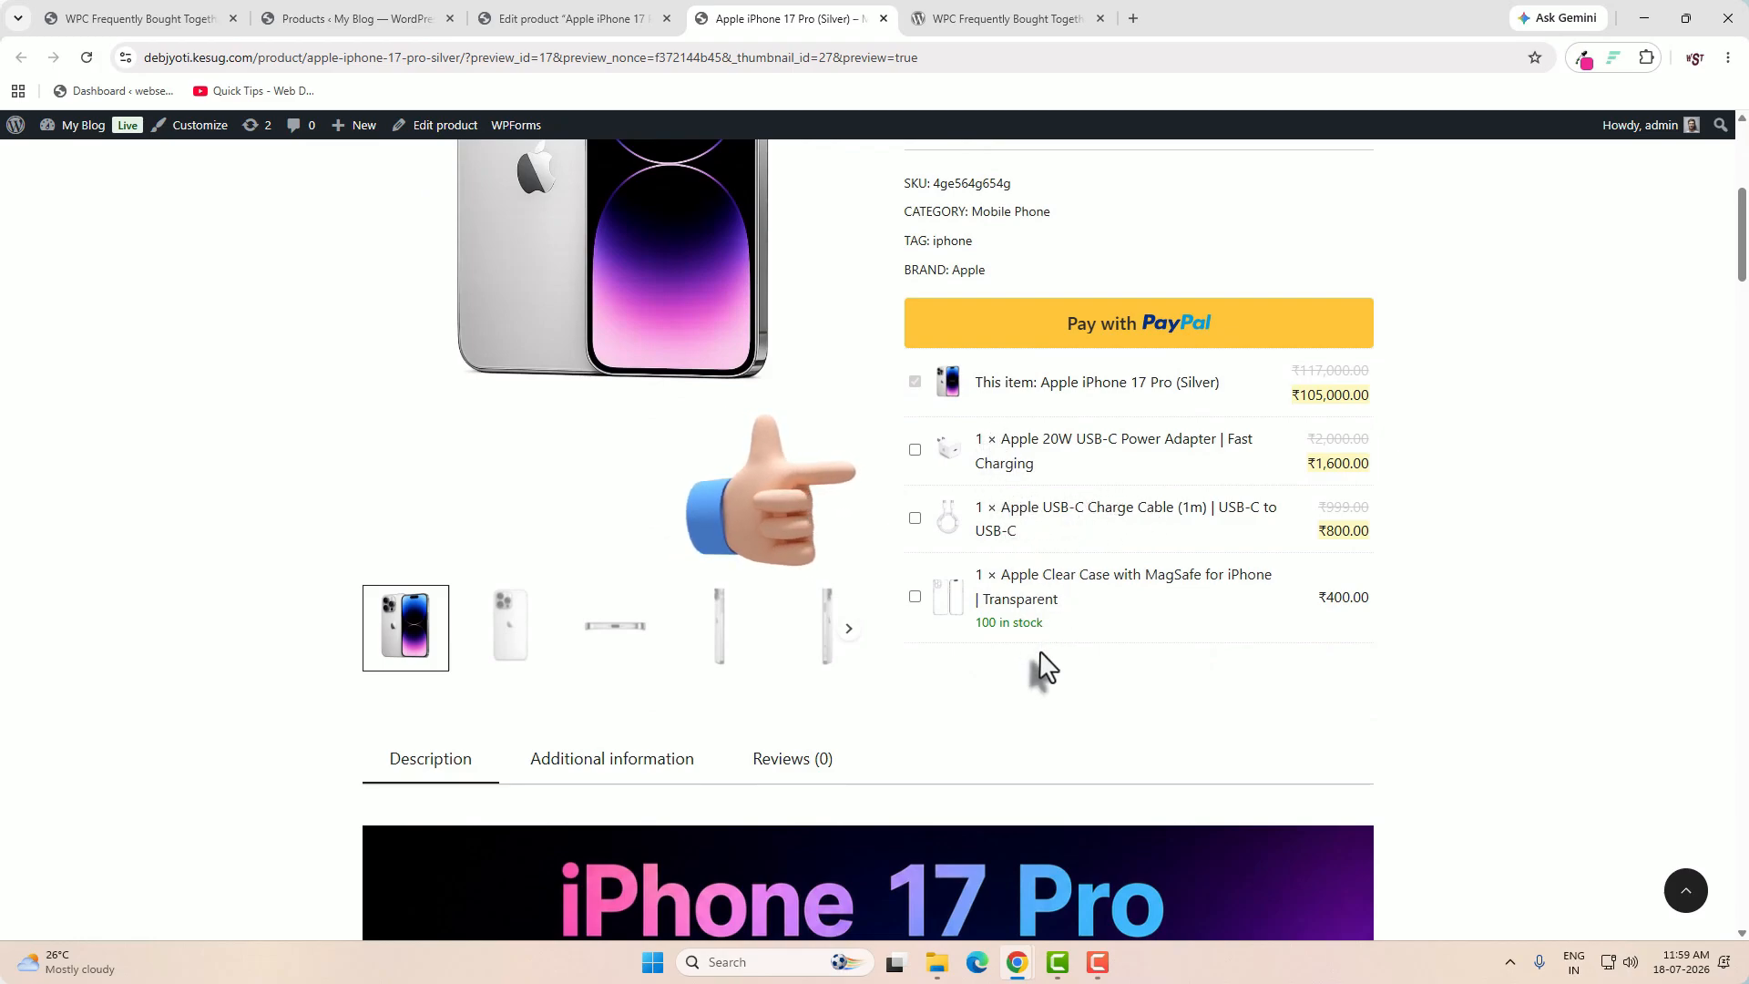
- On the iPhone's store page, select the Apple 20W USB-C Power Adapter and add it with the phone to the cart
click(915, 449)
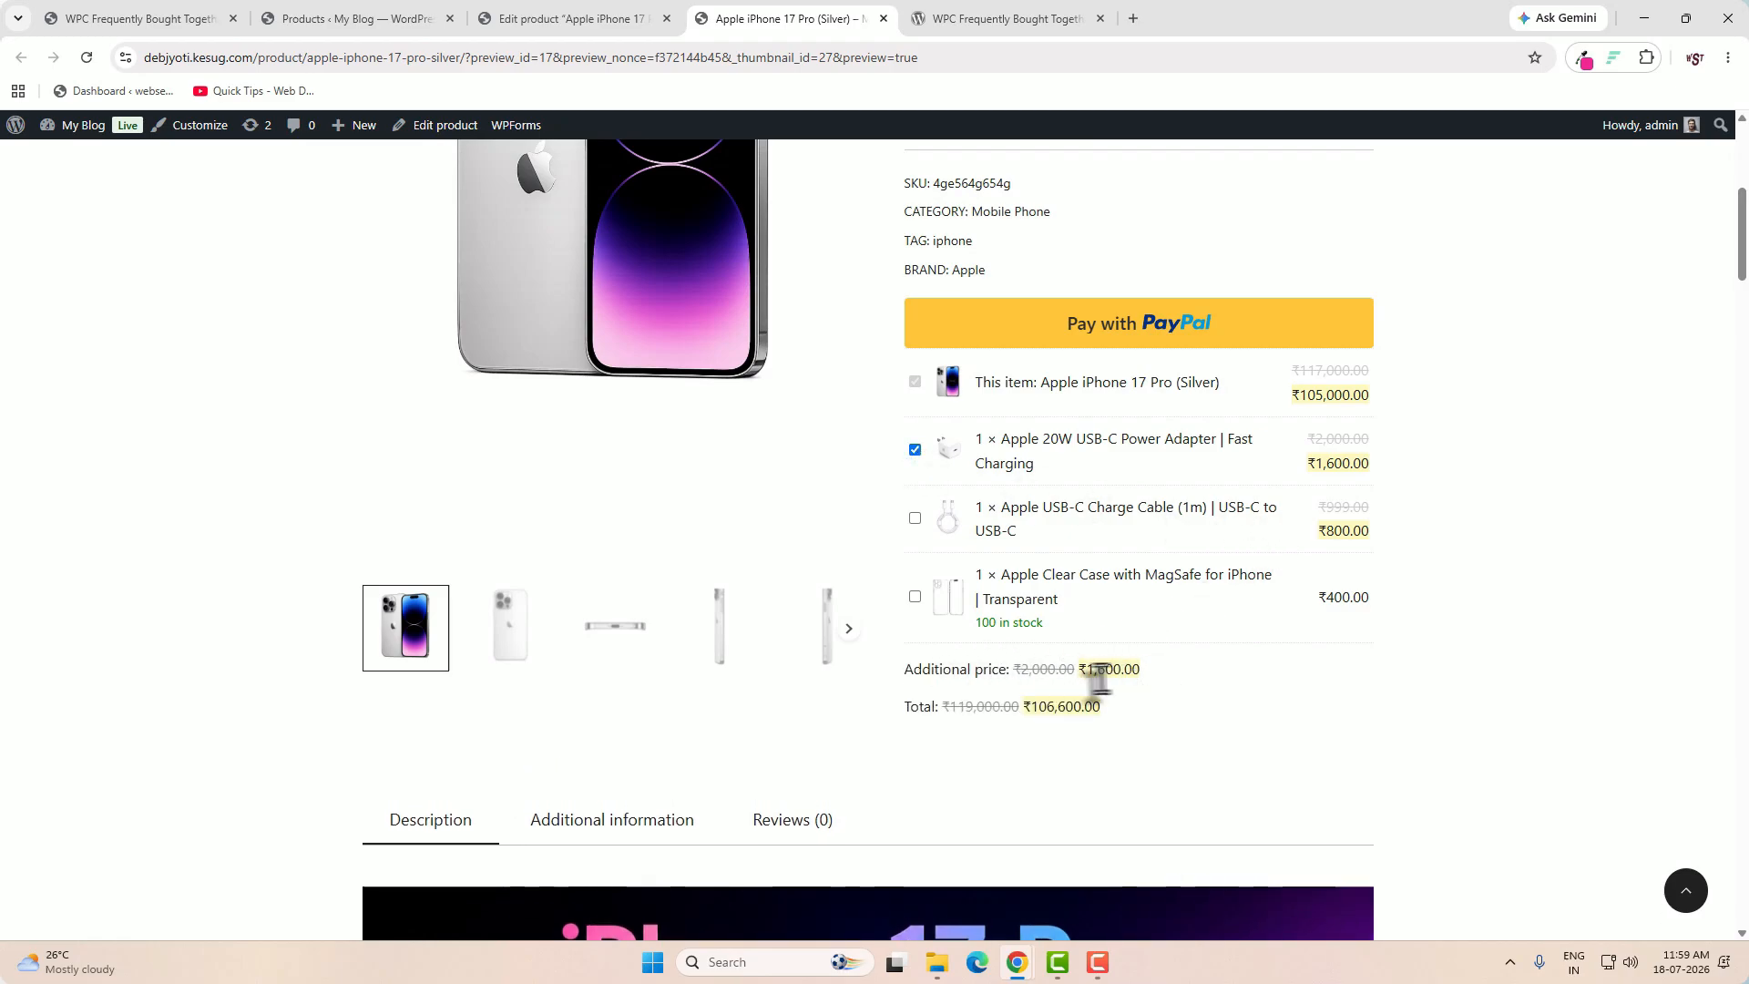
scroll(1184, 711, up, 4)
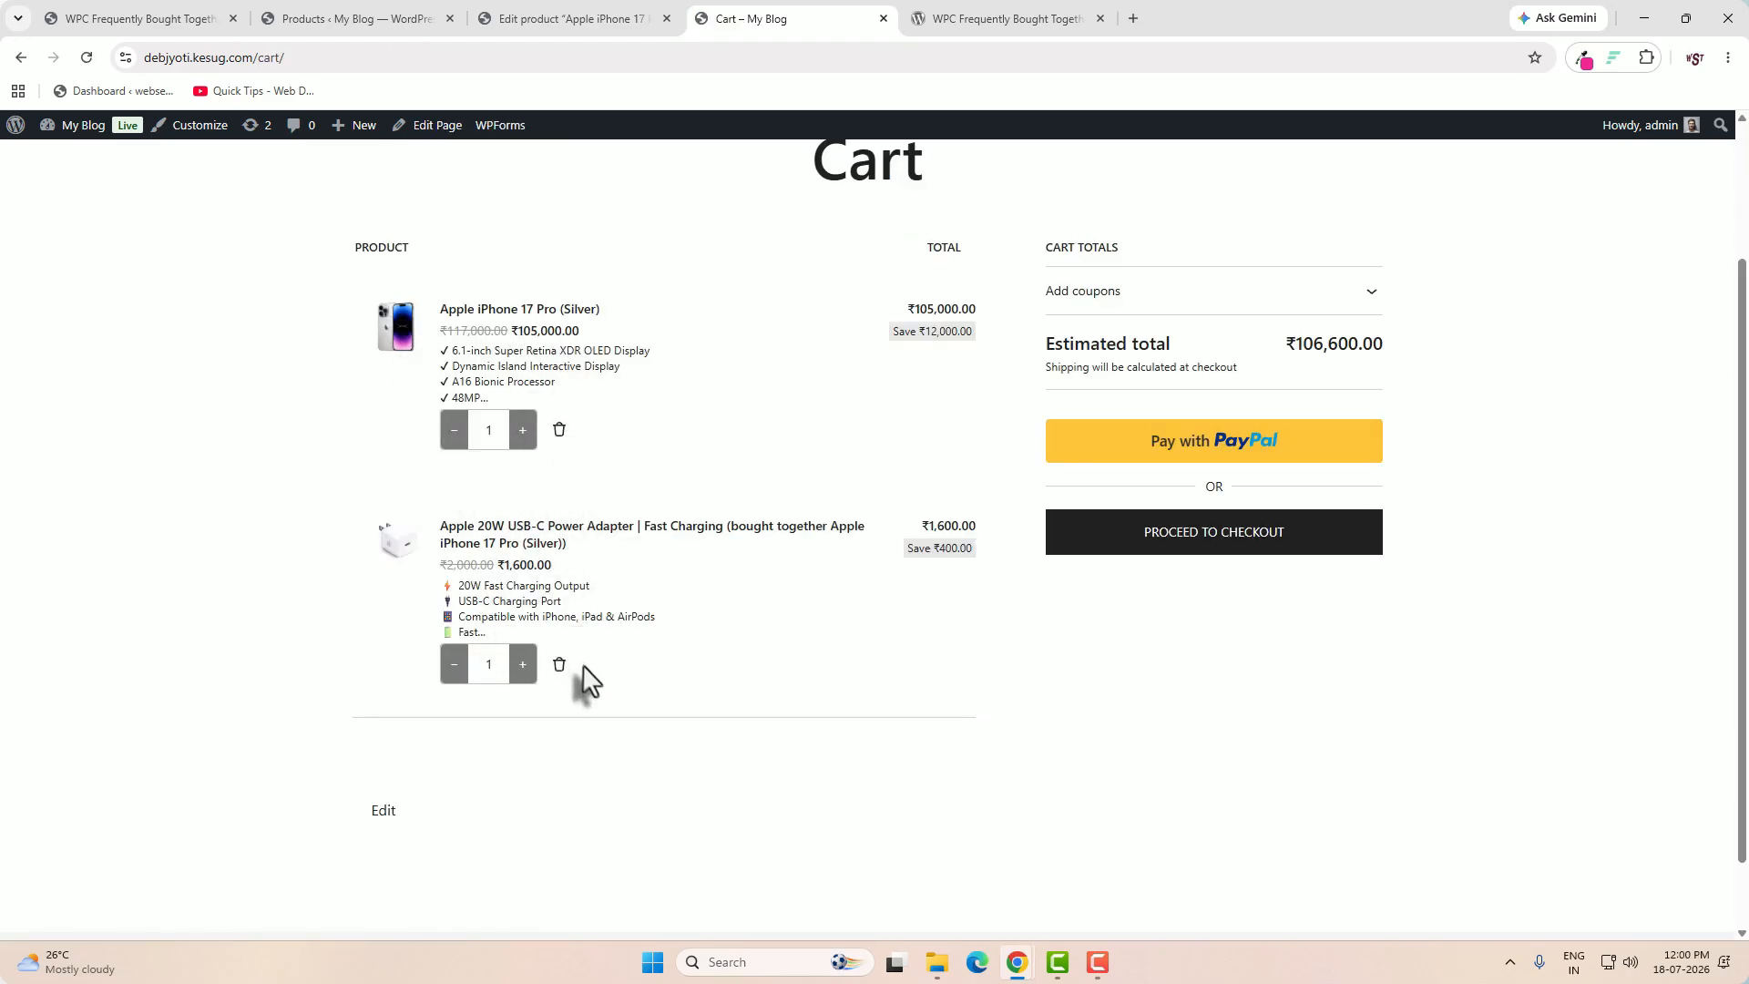
- In the product's Bought Together settings, add an H1 heading reading "Frequently Bought Together" and place it above the selected products
key(ctrl+shift+Tab)
scroll(851, 663, down, 3)
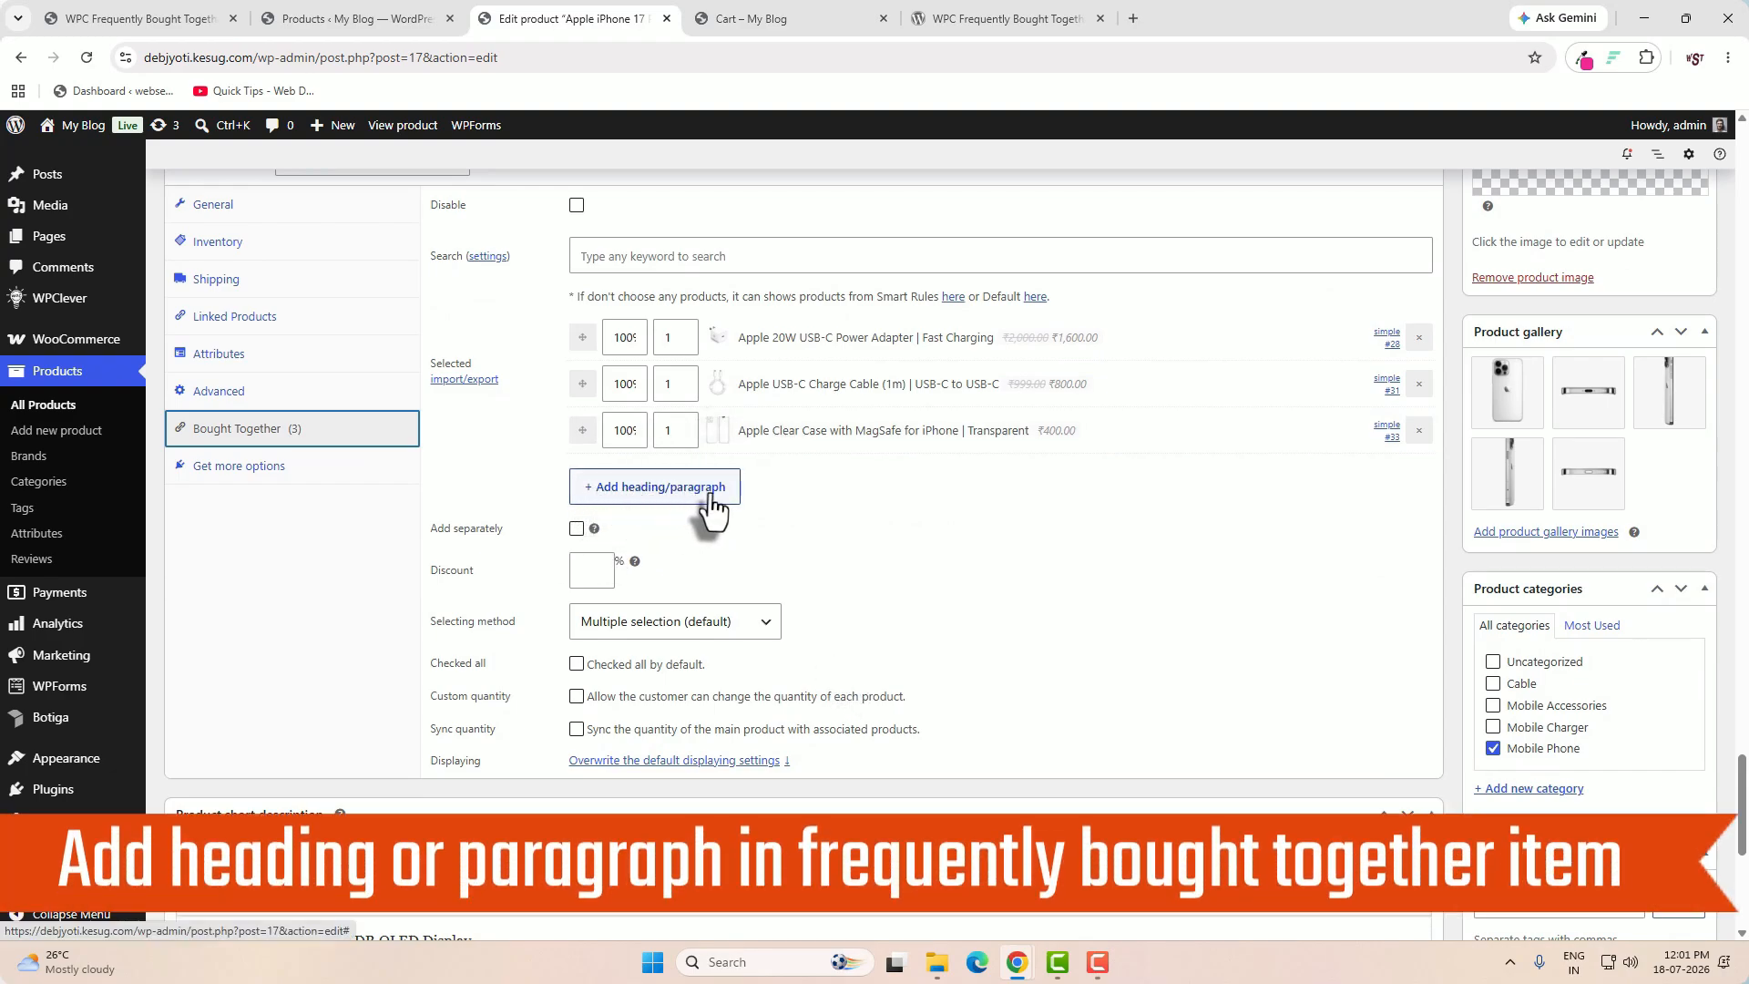
click(712, 504)
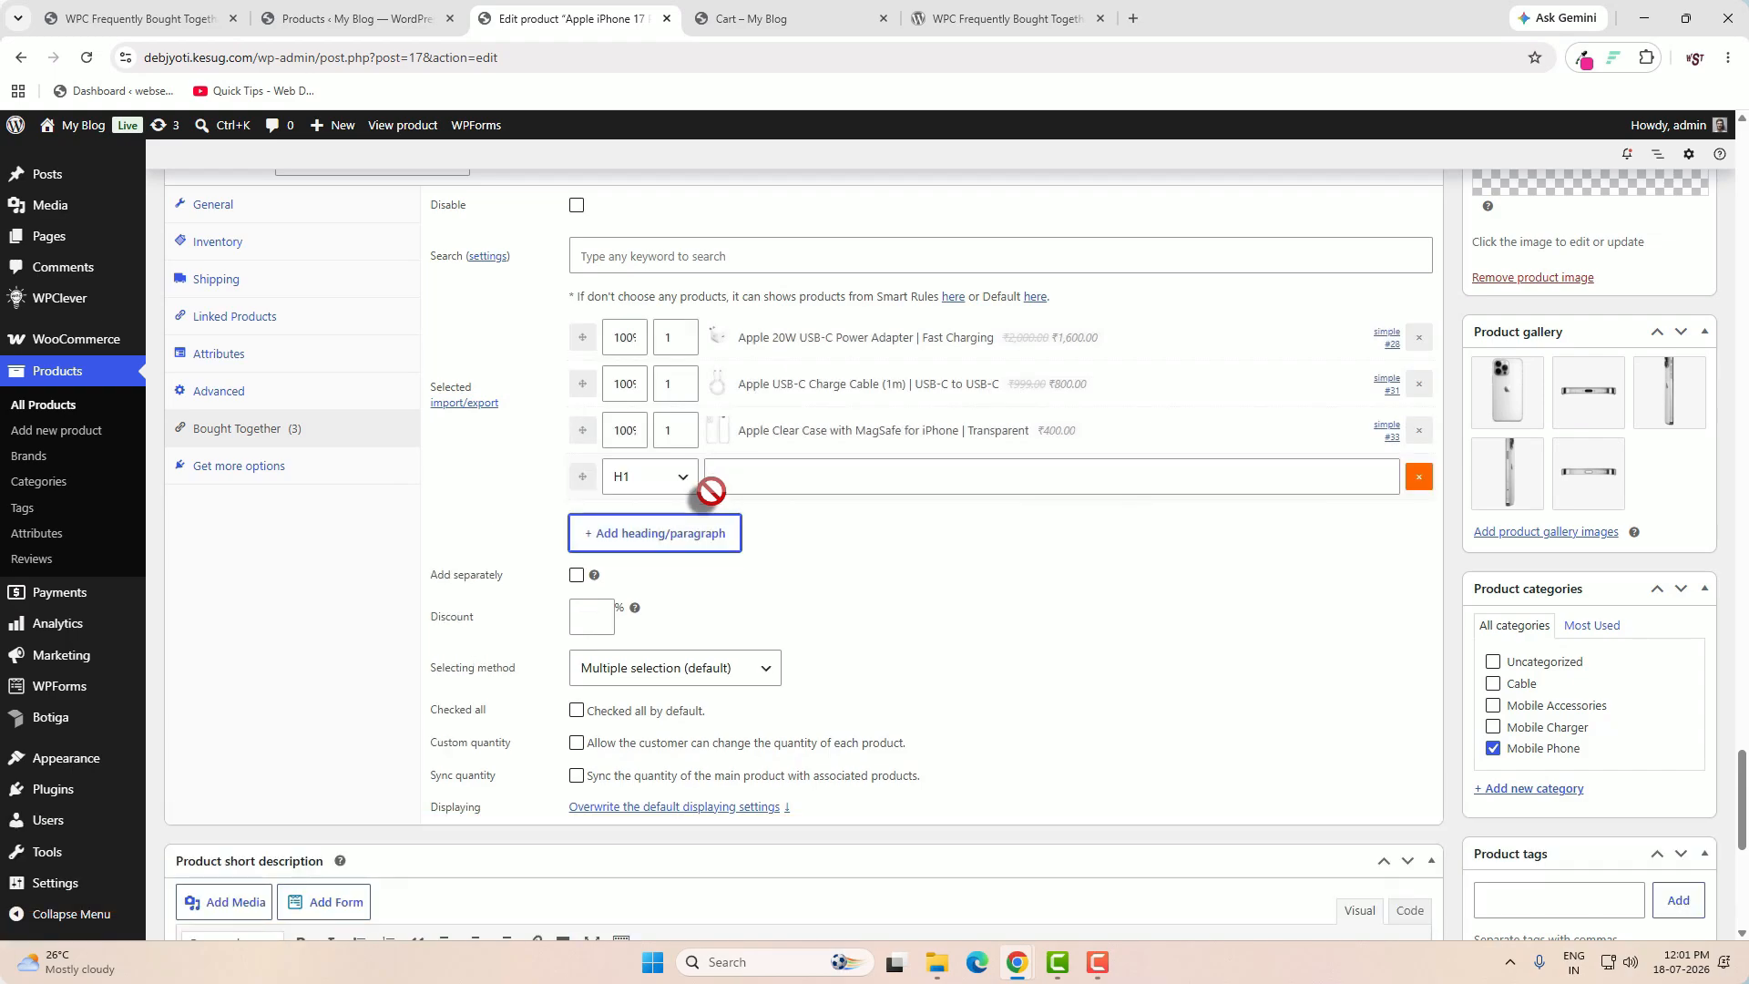
click(711, 492)
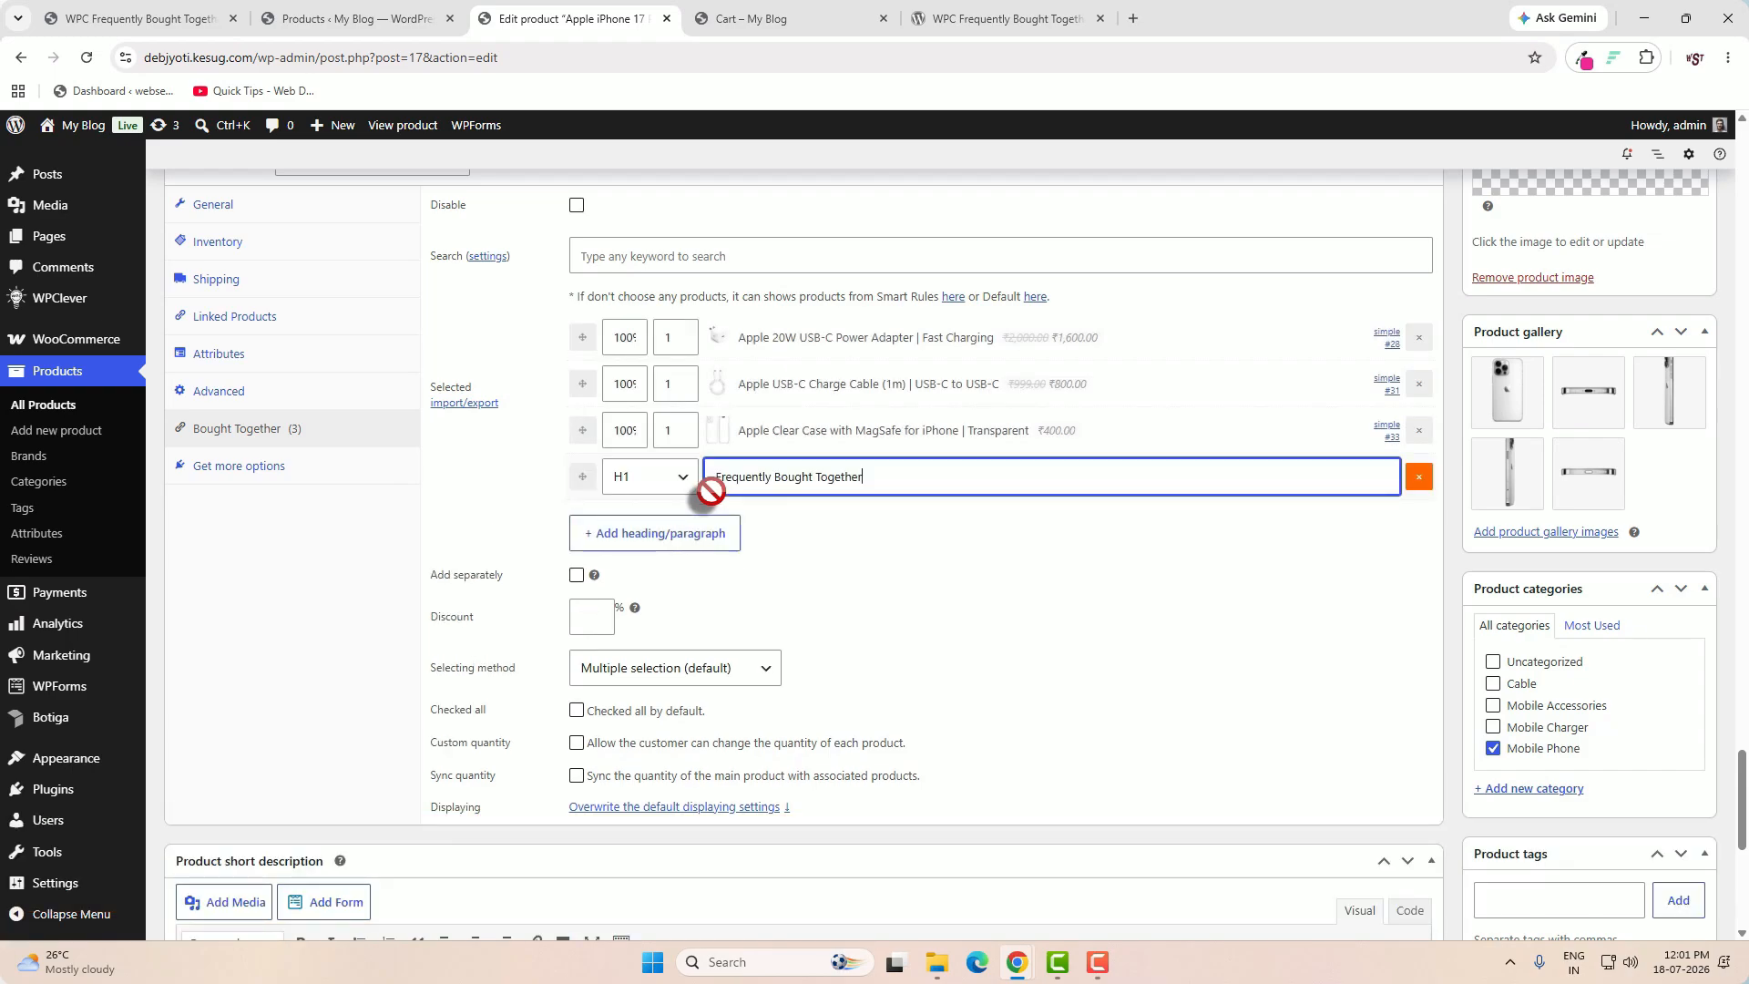
drag(581, 475, 574, 331)
- Update the product and preview the new H1 heading in the bought-together section of its store page
scroll(1078, 655, up, 6)
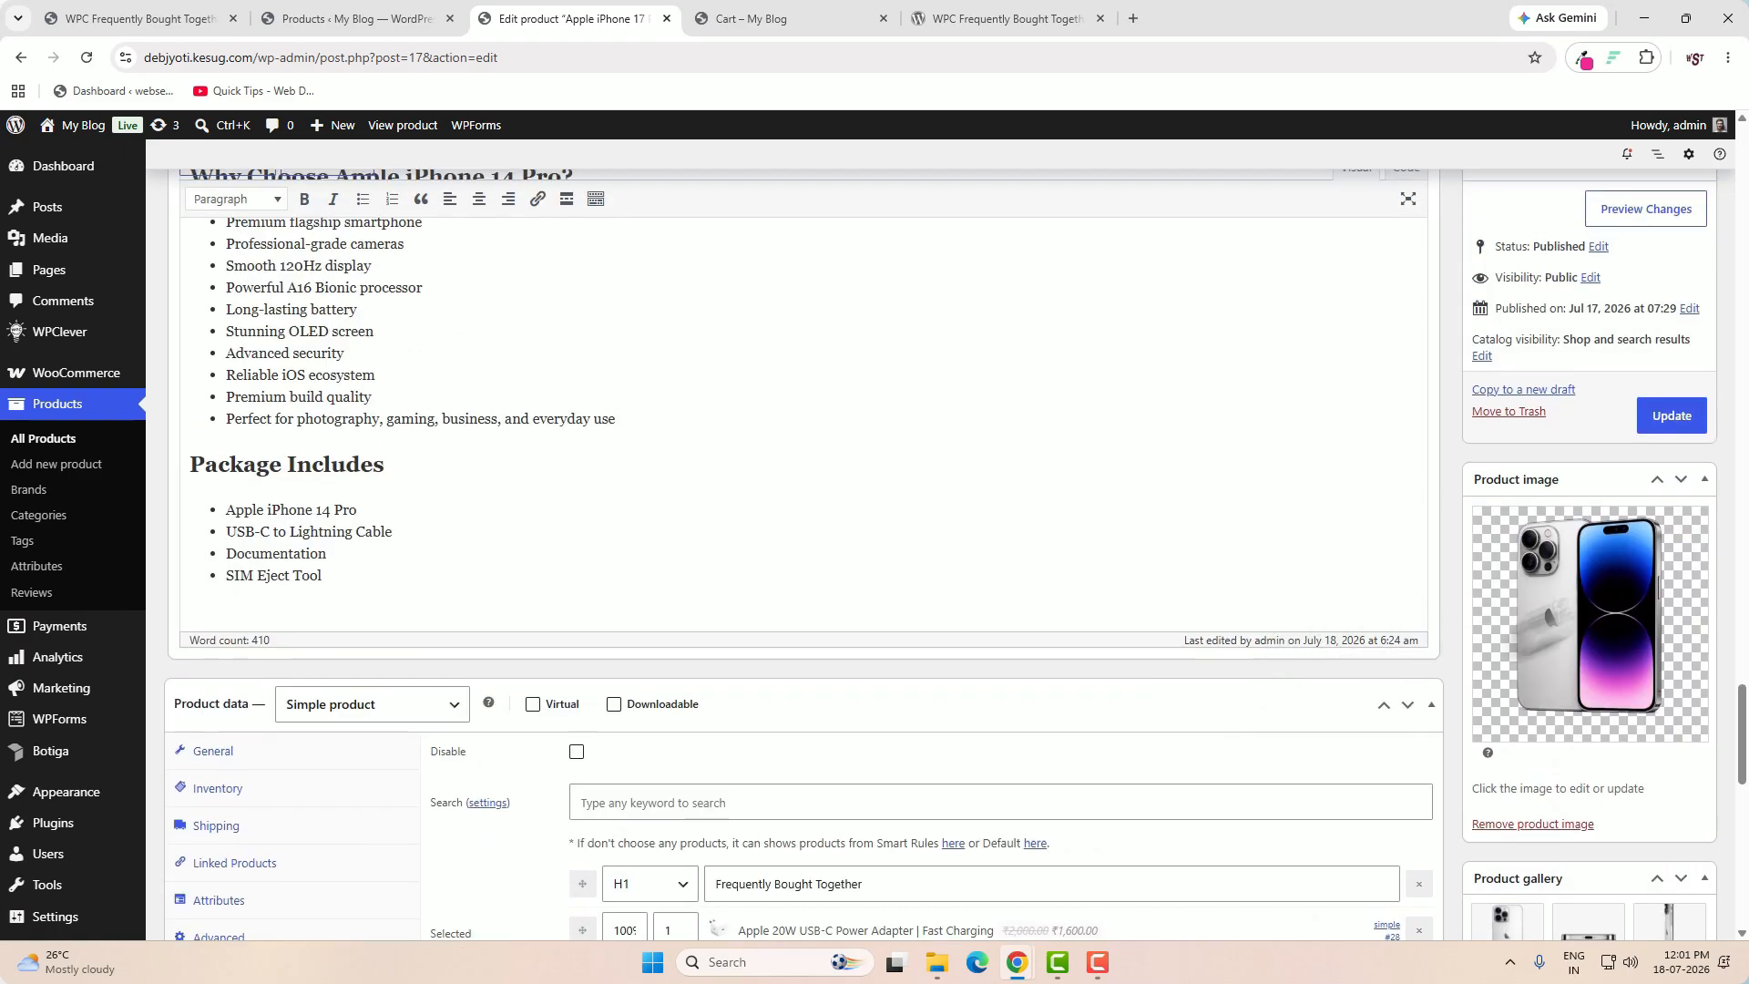
click(1671, 417)
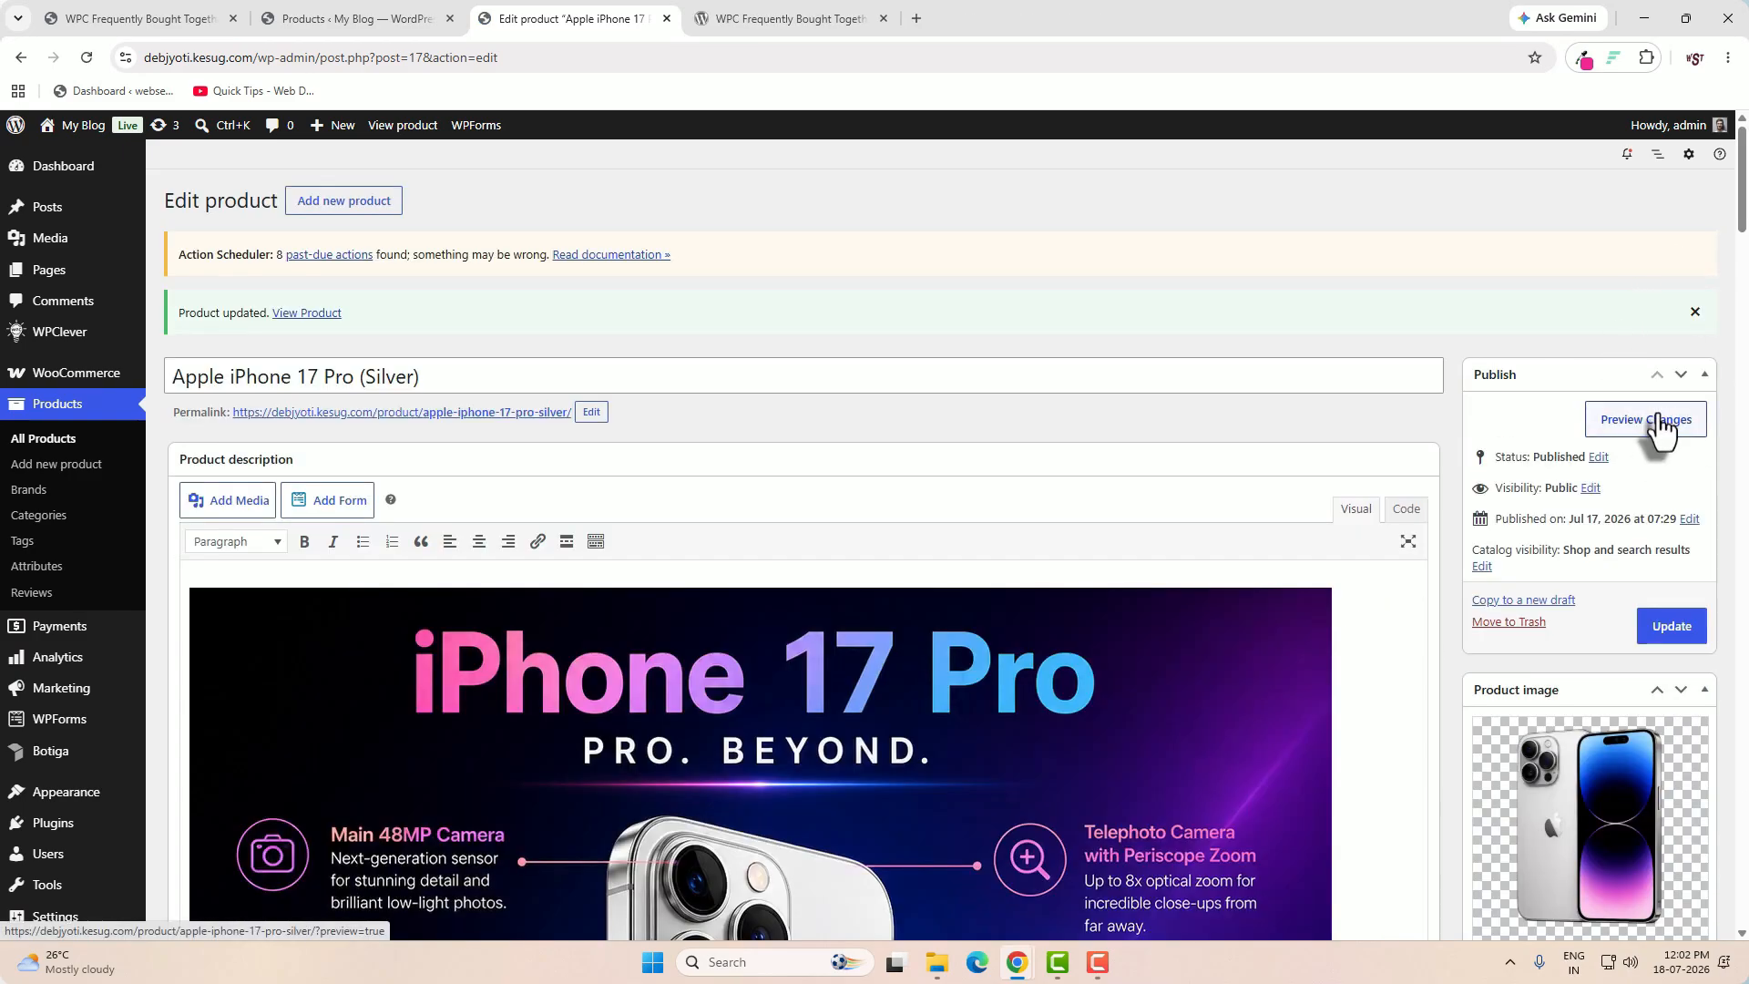
click(1656, 424)
scroll(1452, 531, down, 3)
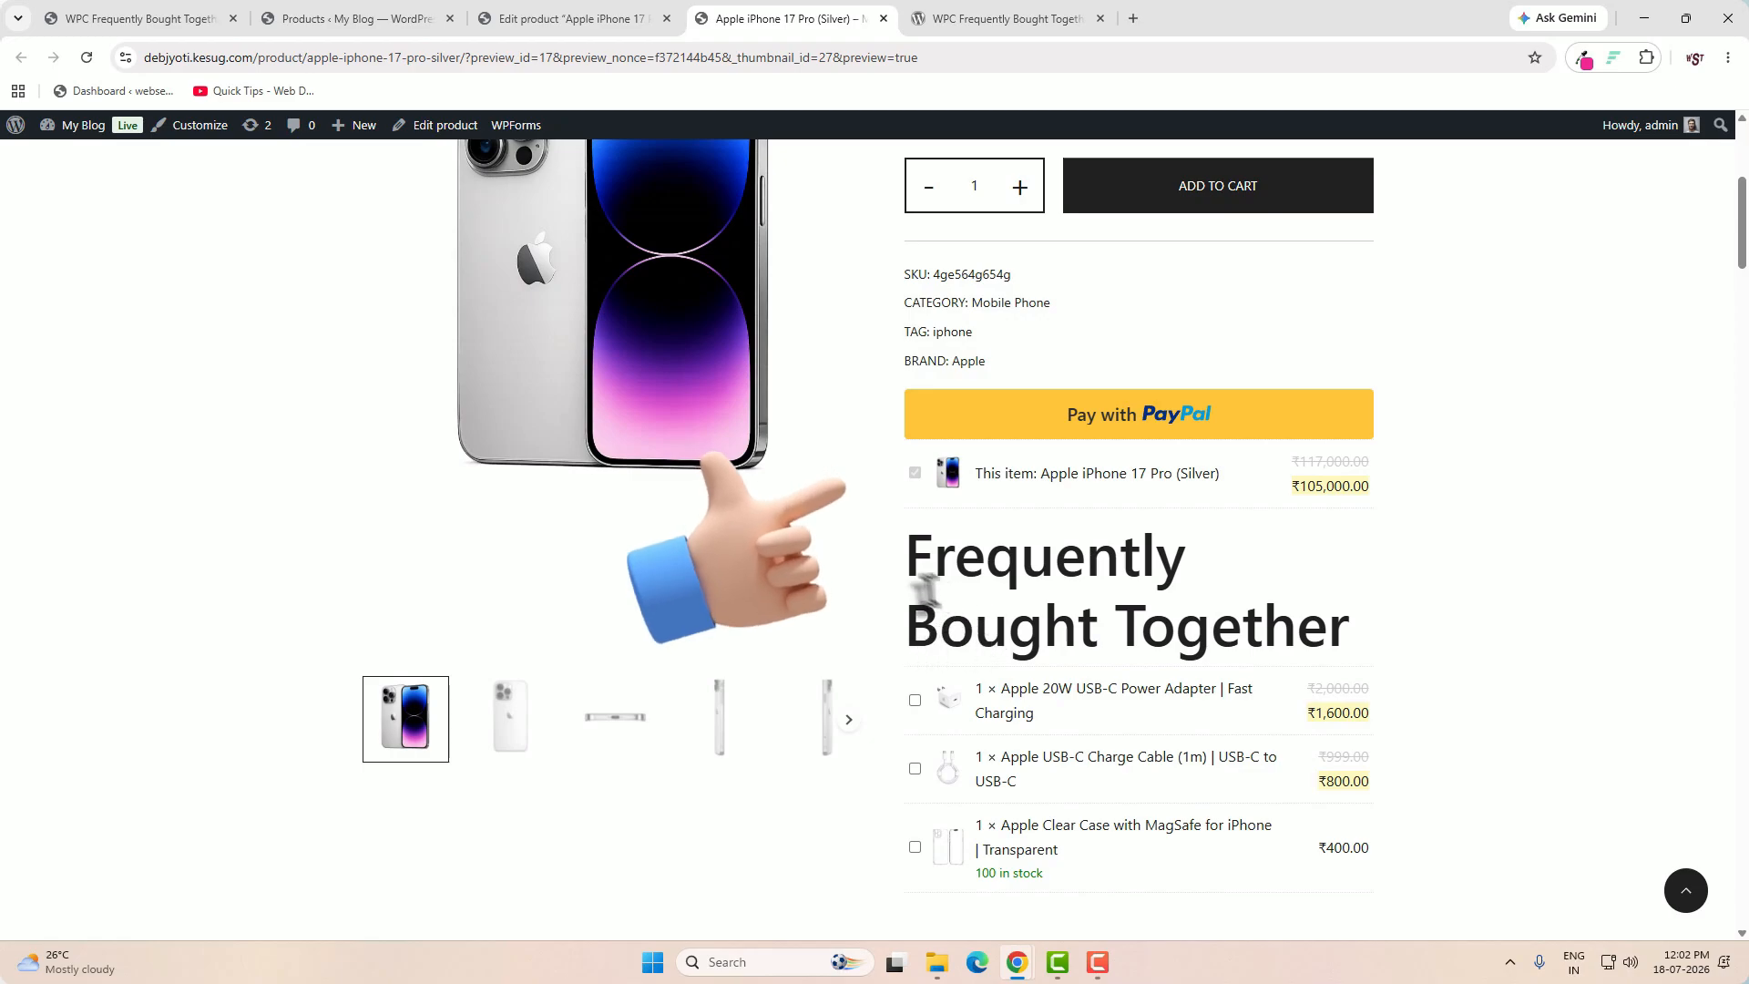
drag(912, 565, 1380, 658)
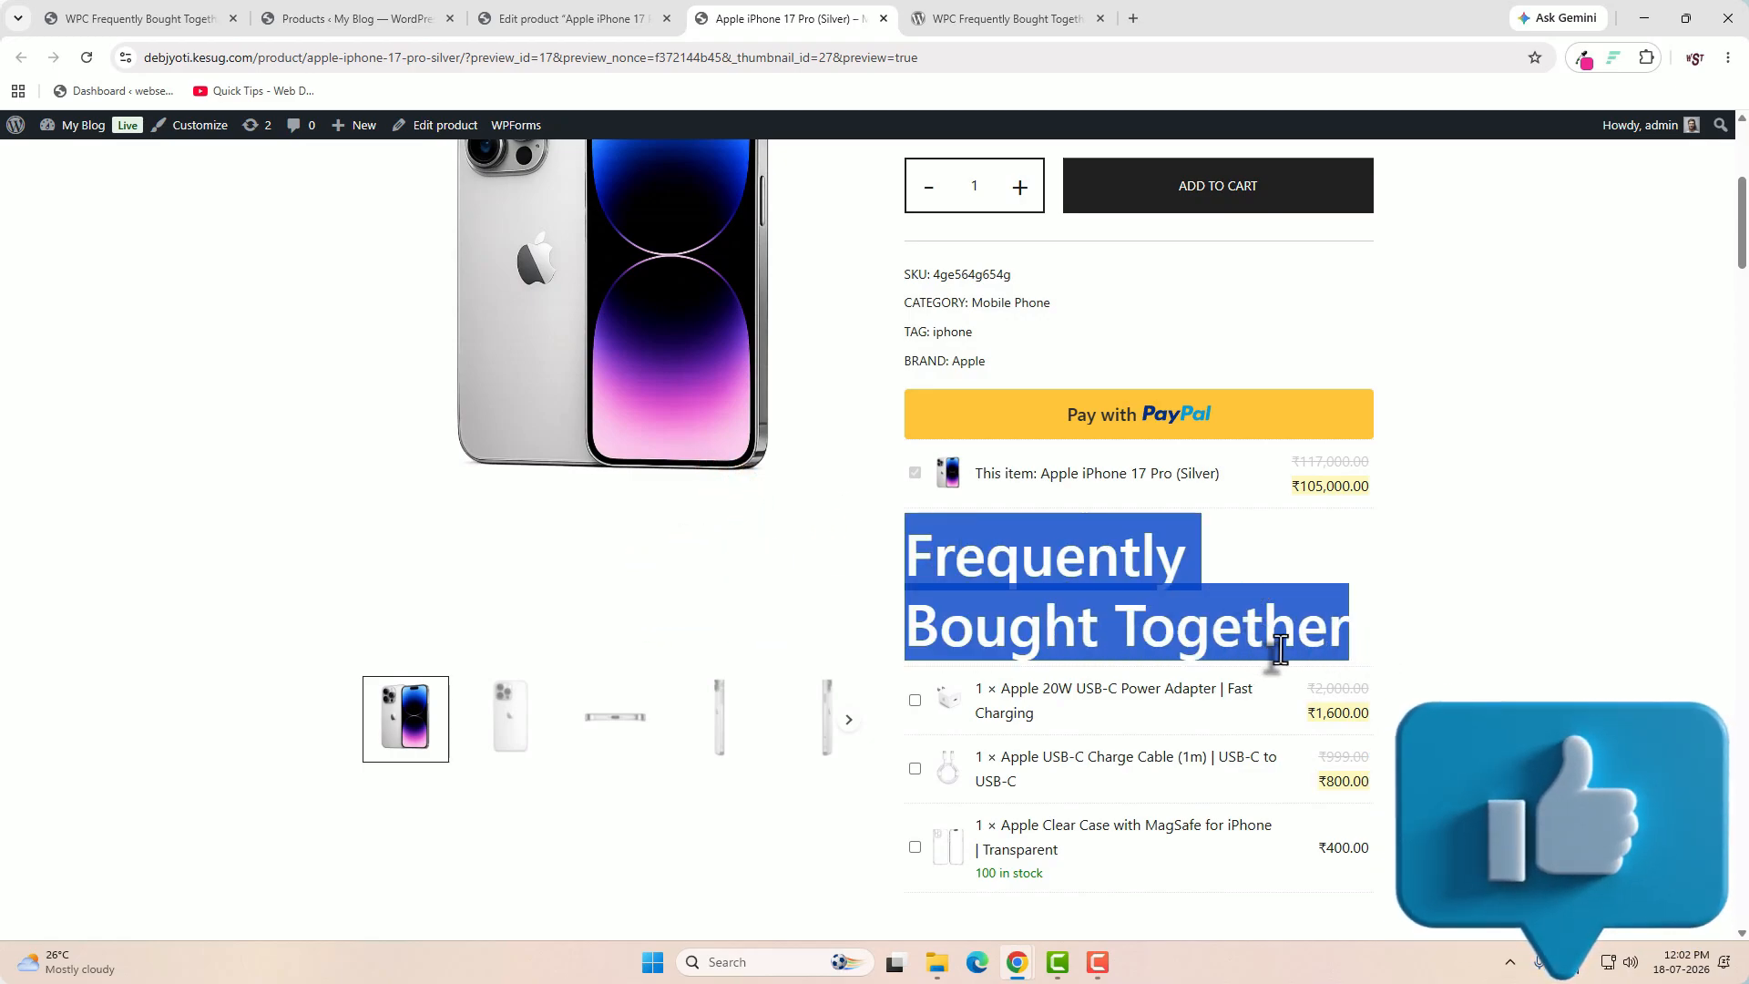
- Return to the product's Bought Together settings and change the "Frequently Bought Together" heading level to H4
click(593, 22)
scroll(905, 687, down, 20)
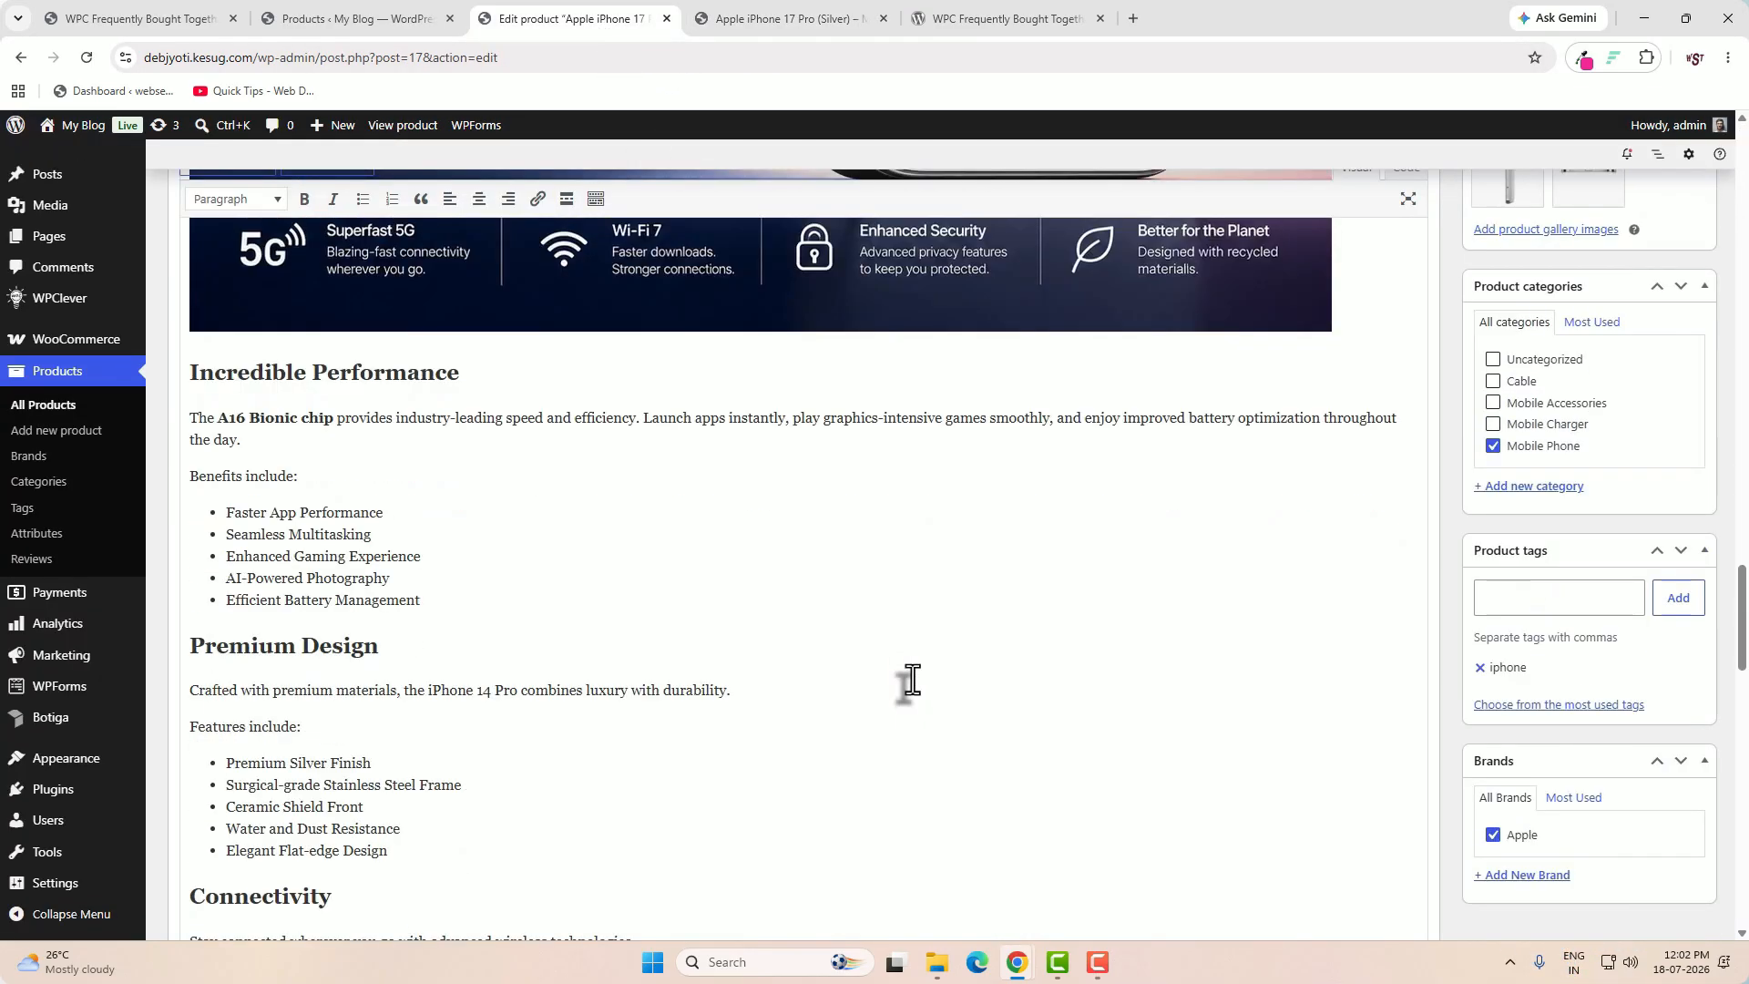
click(235, 601)
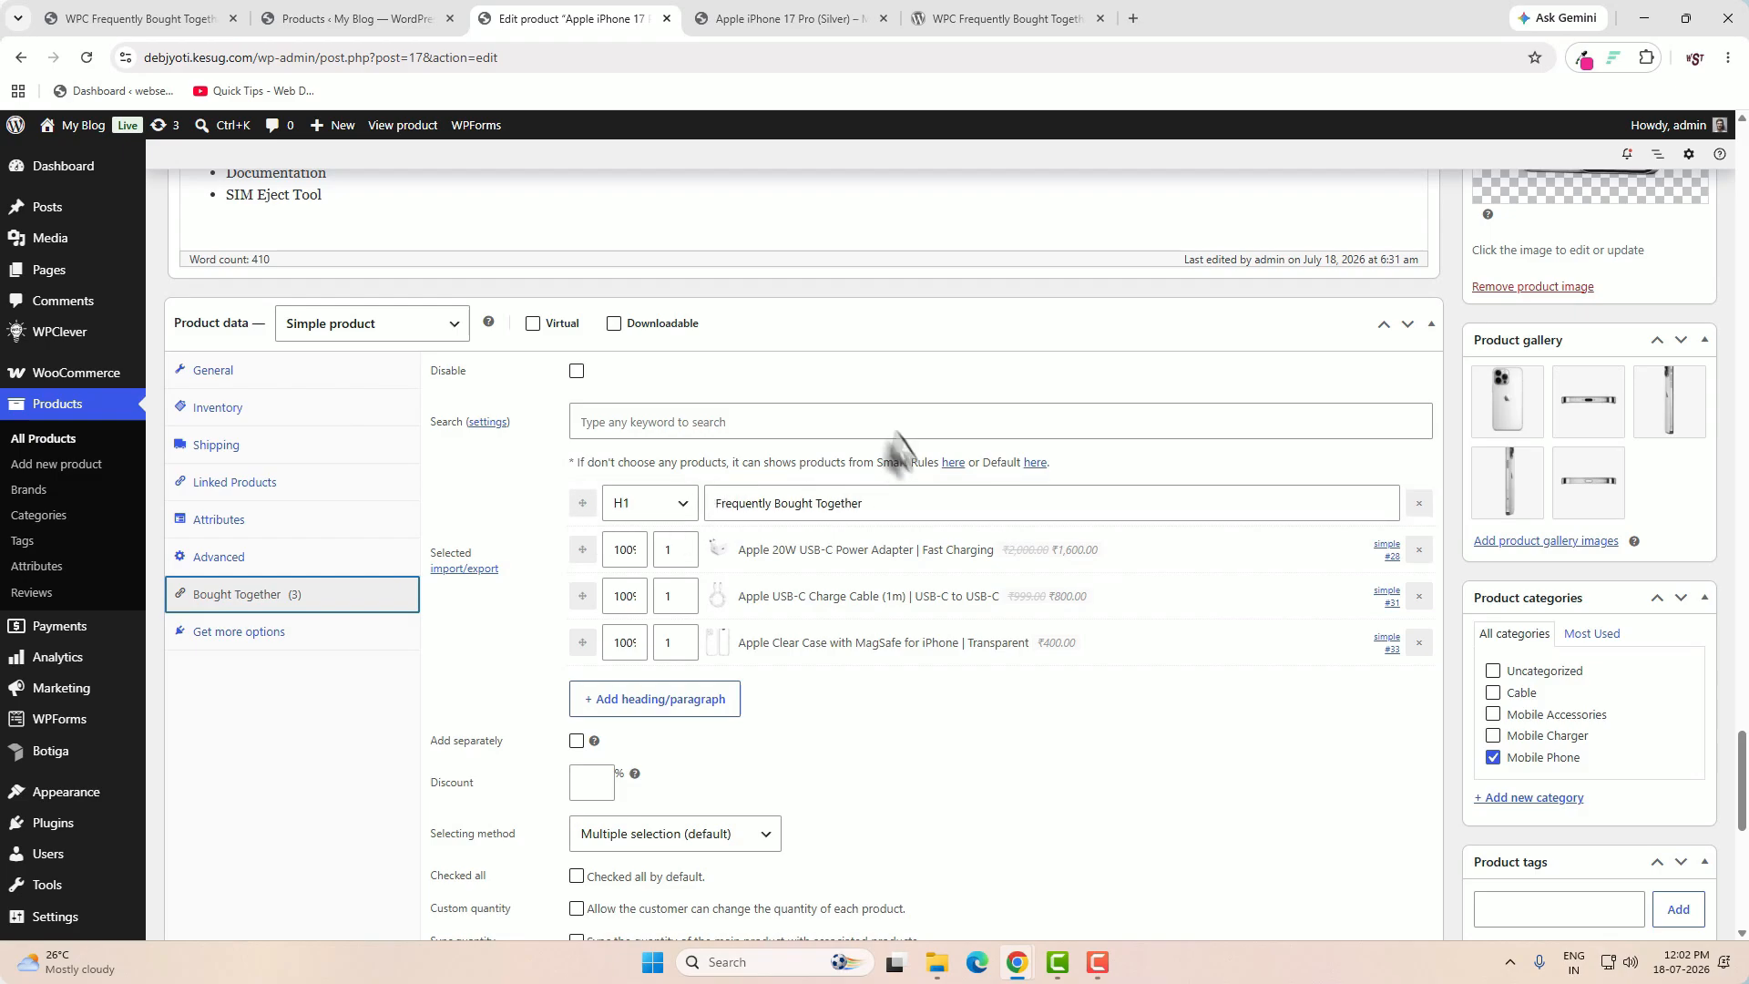
click(688, 519)
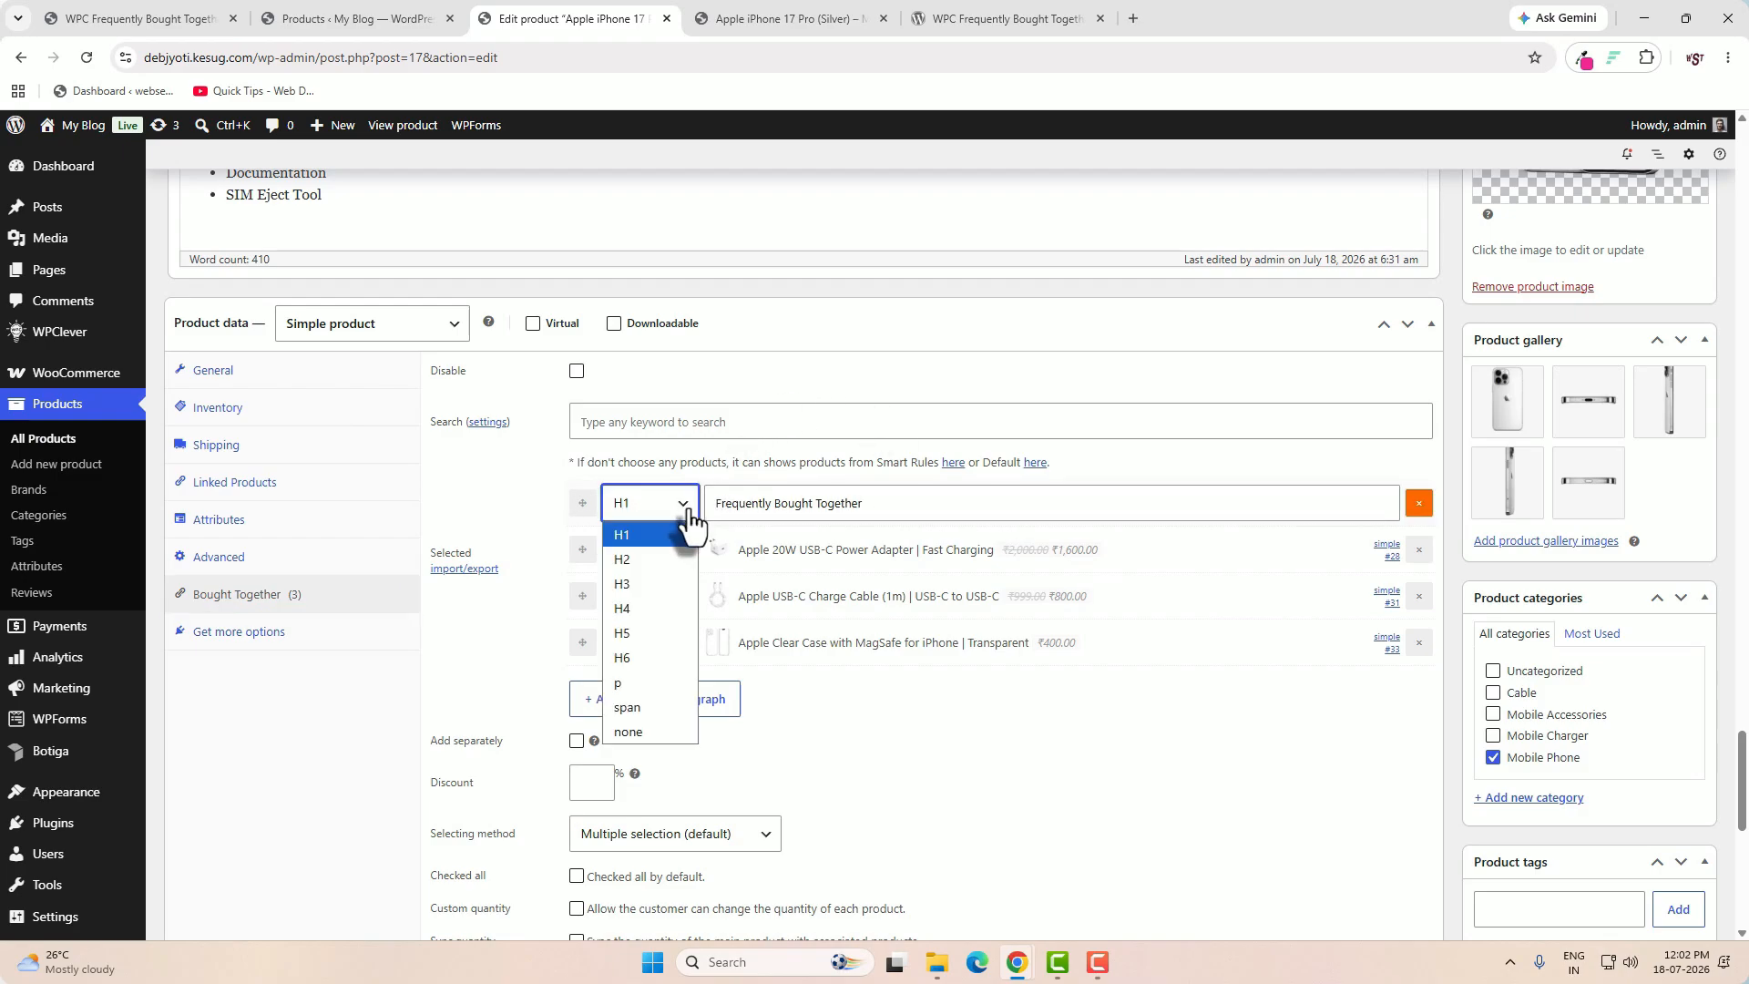
- Update the product and preview the H4 heading above the bought-together items on the store page
scroll(625, 610, up, 7)
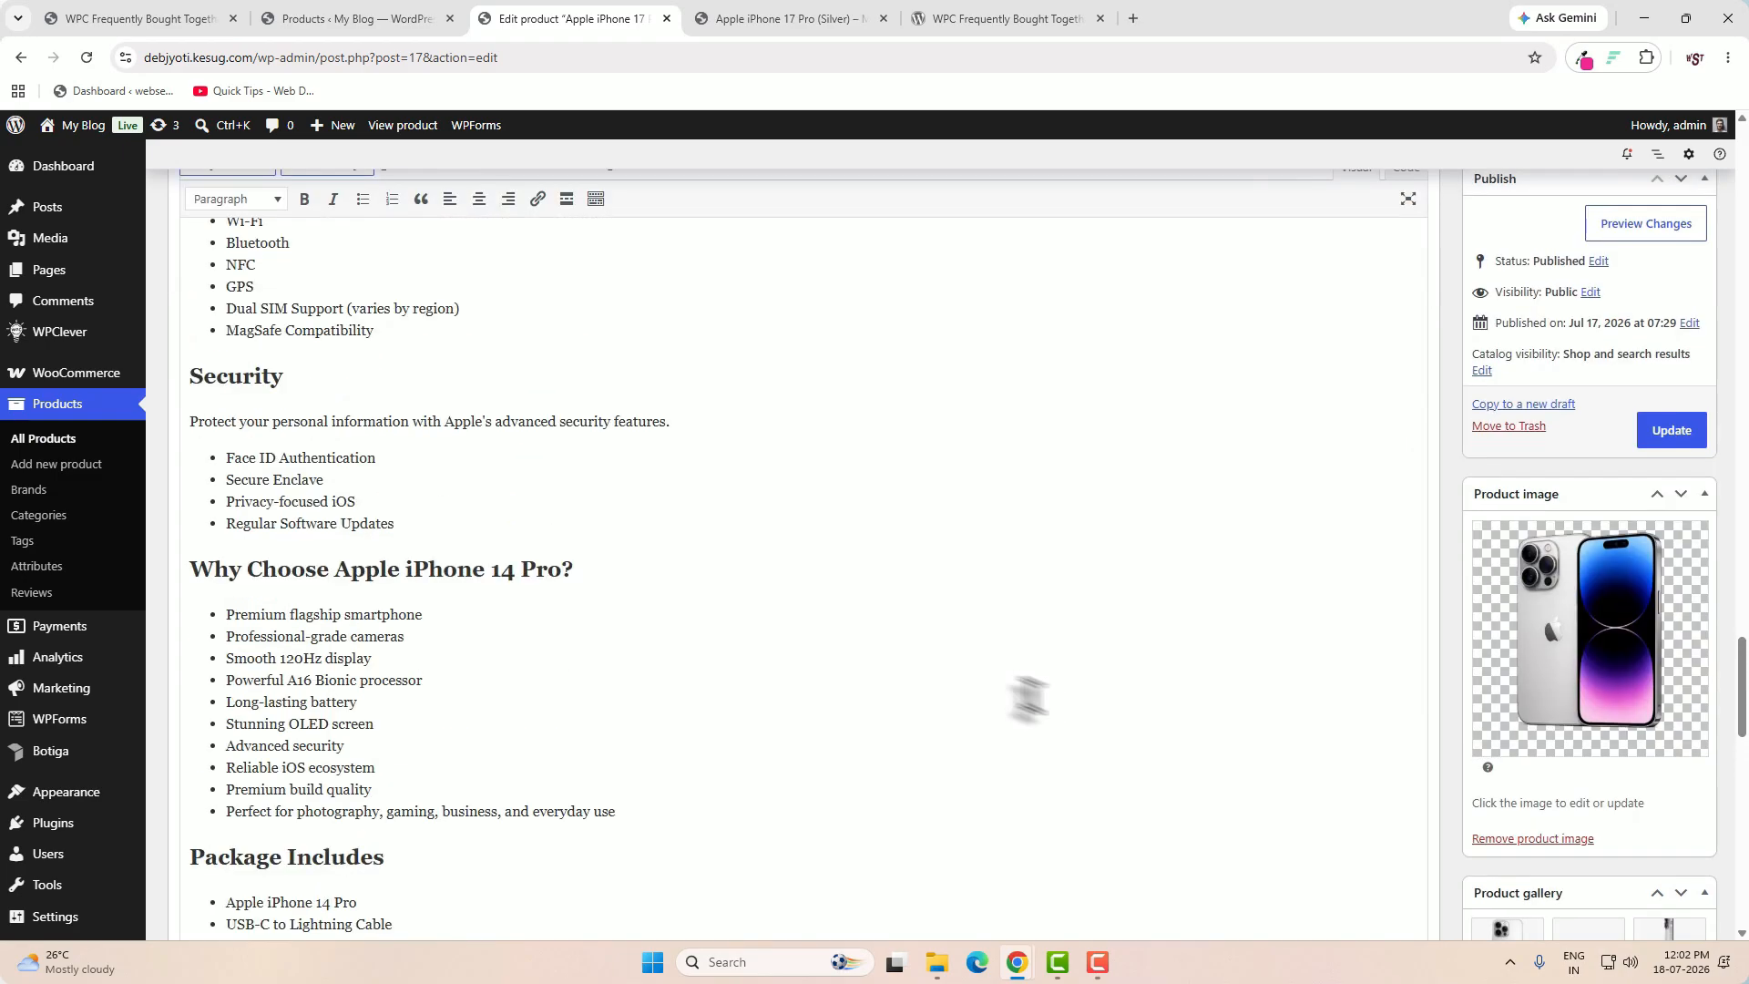
click(1673, 430)
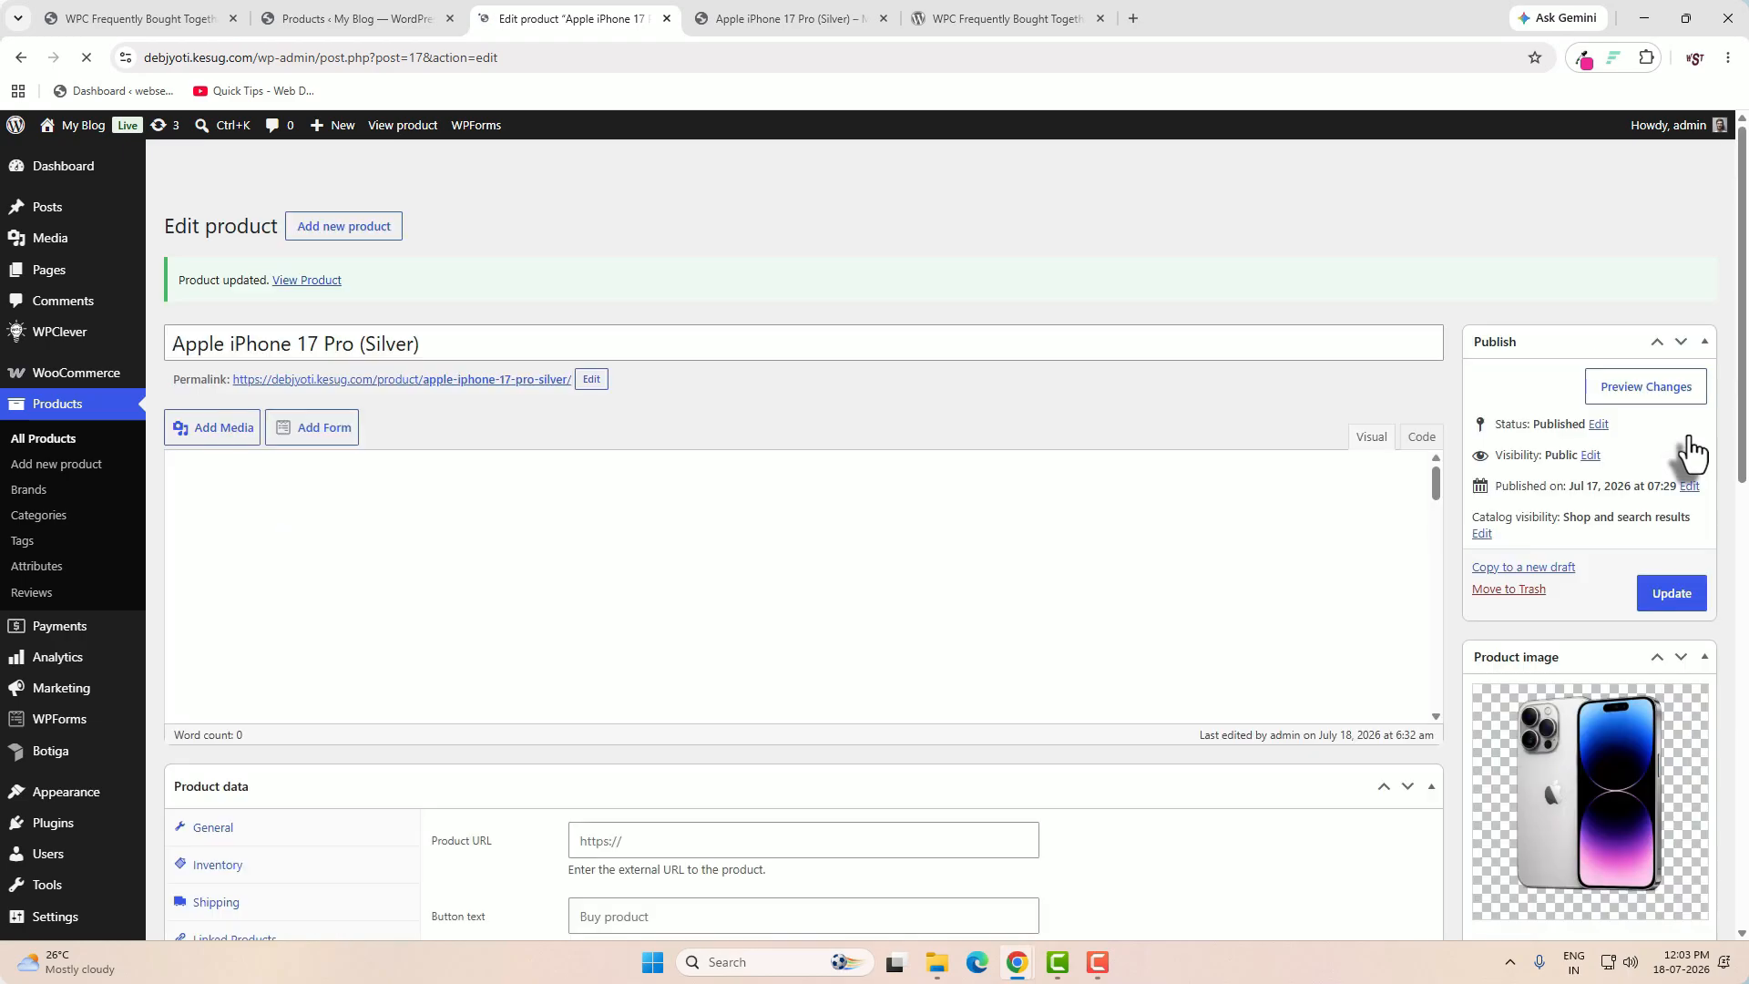
click(1639, 374)
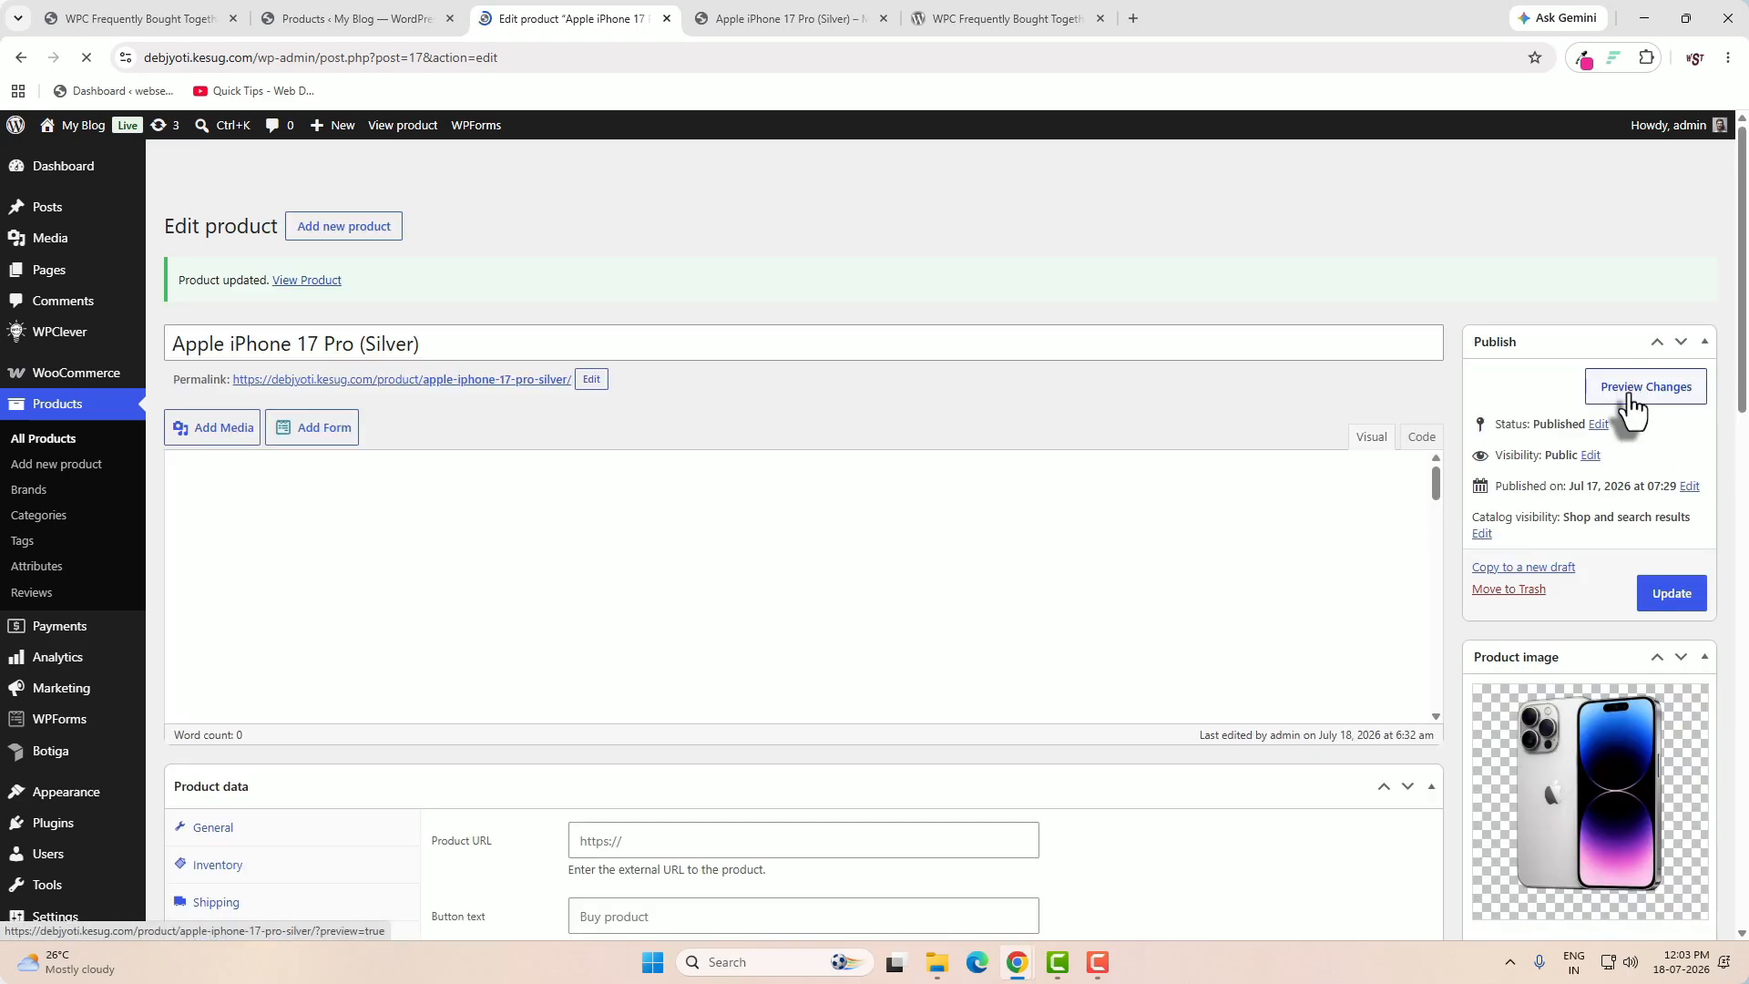
scroll(1523, 635, down, 3)
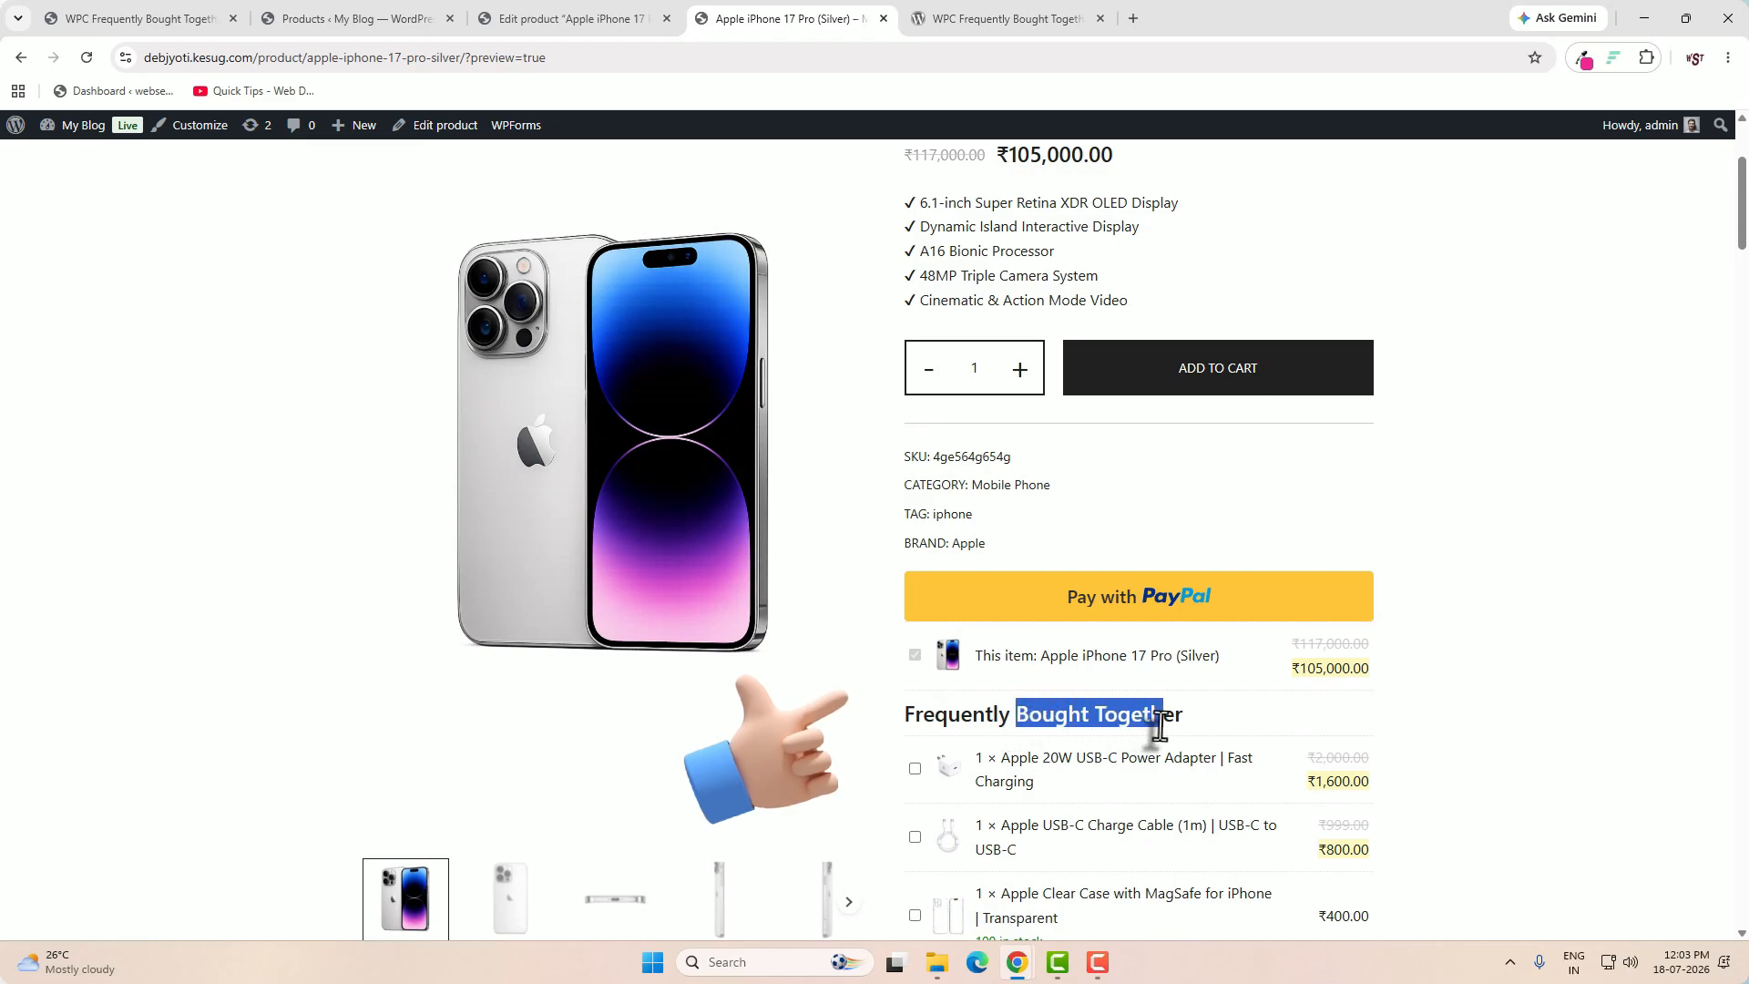
scroll(1573, 483, down, 3)
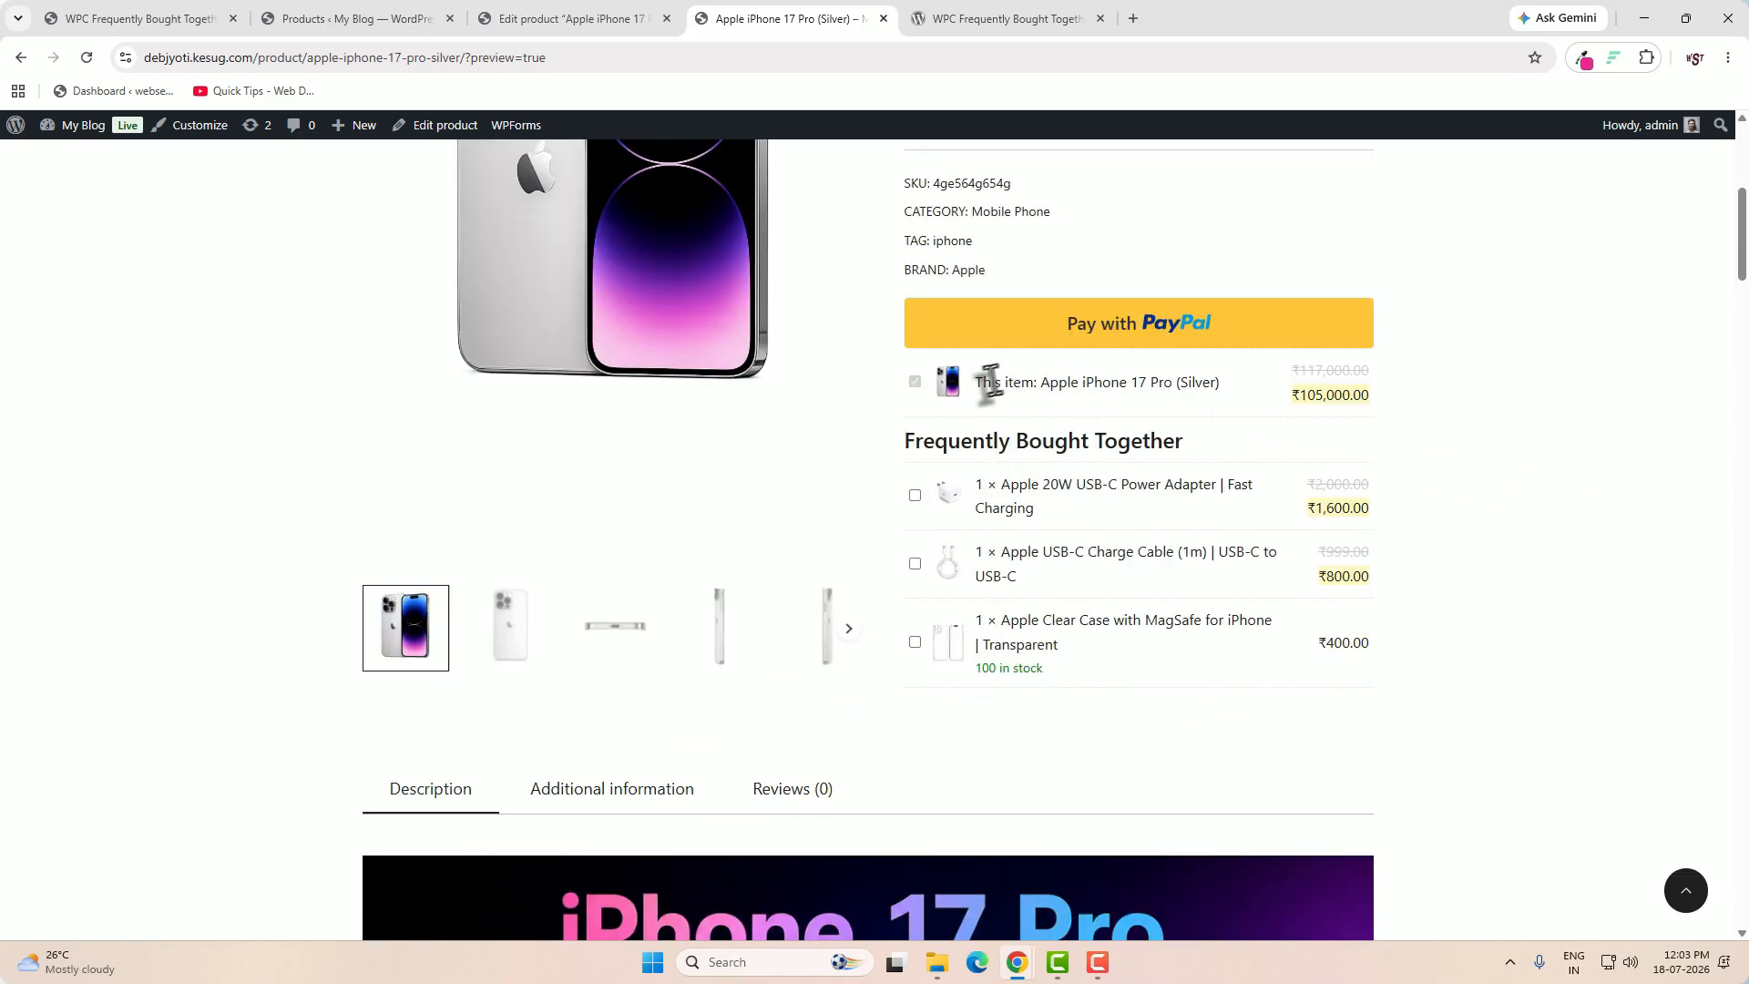
drag(983, 382, 1119, 384)
click(1526, 533)
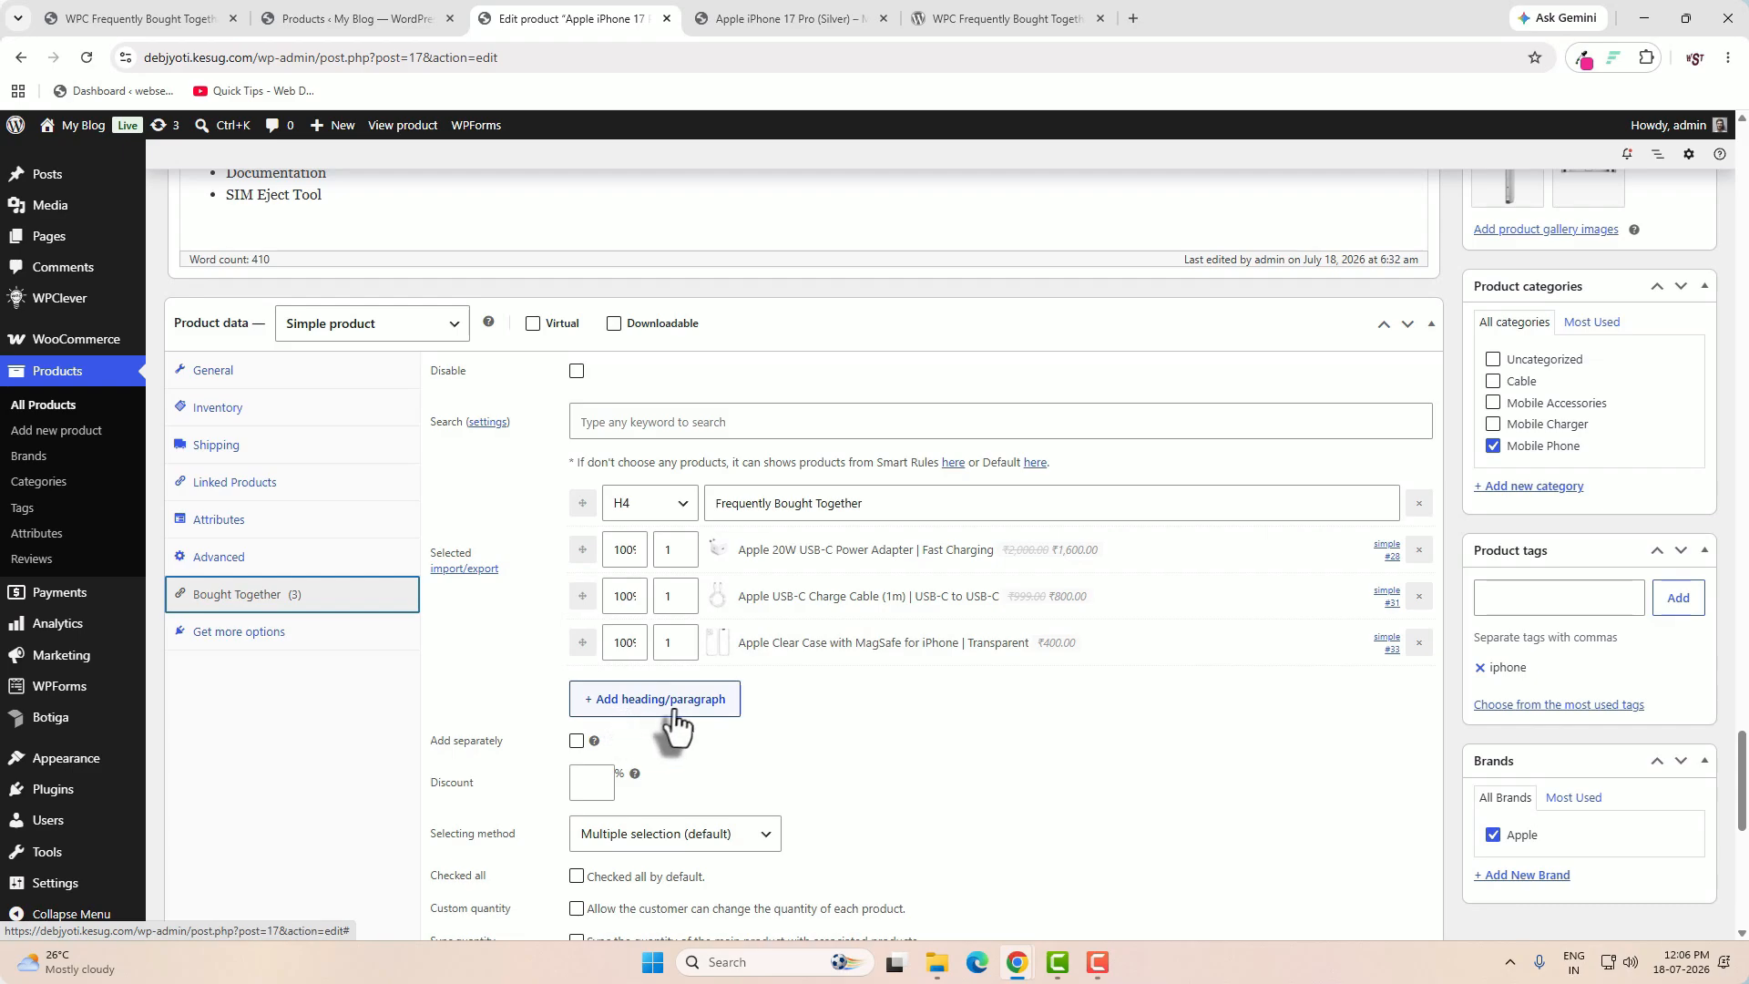
- Add a paragraph (p) reading "Buy more Save More." and place it directly below the "Frequently Bought Together" heading
click(702, 699)
click(650, 690)
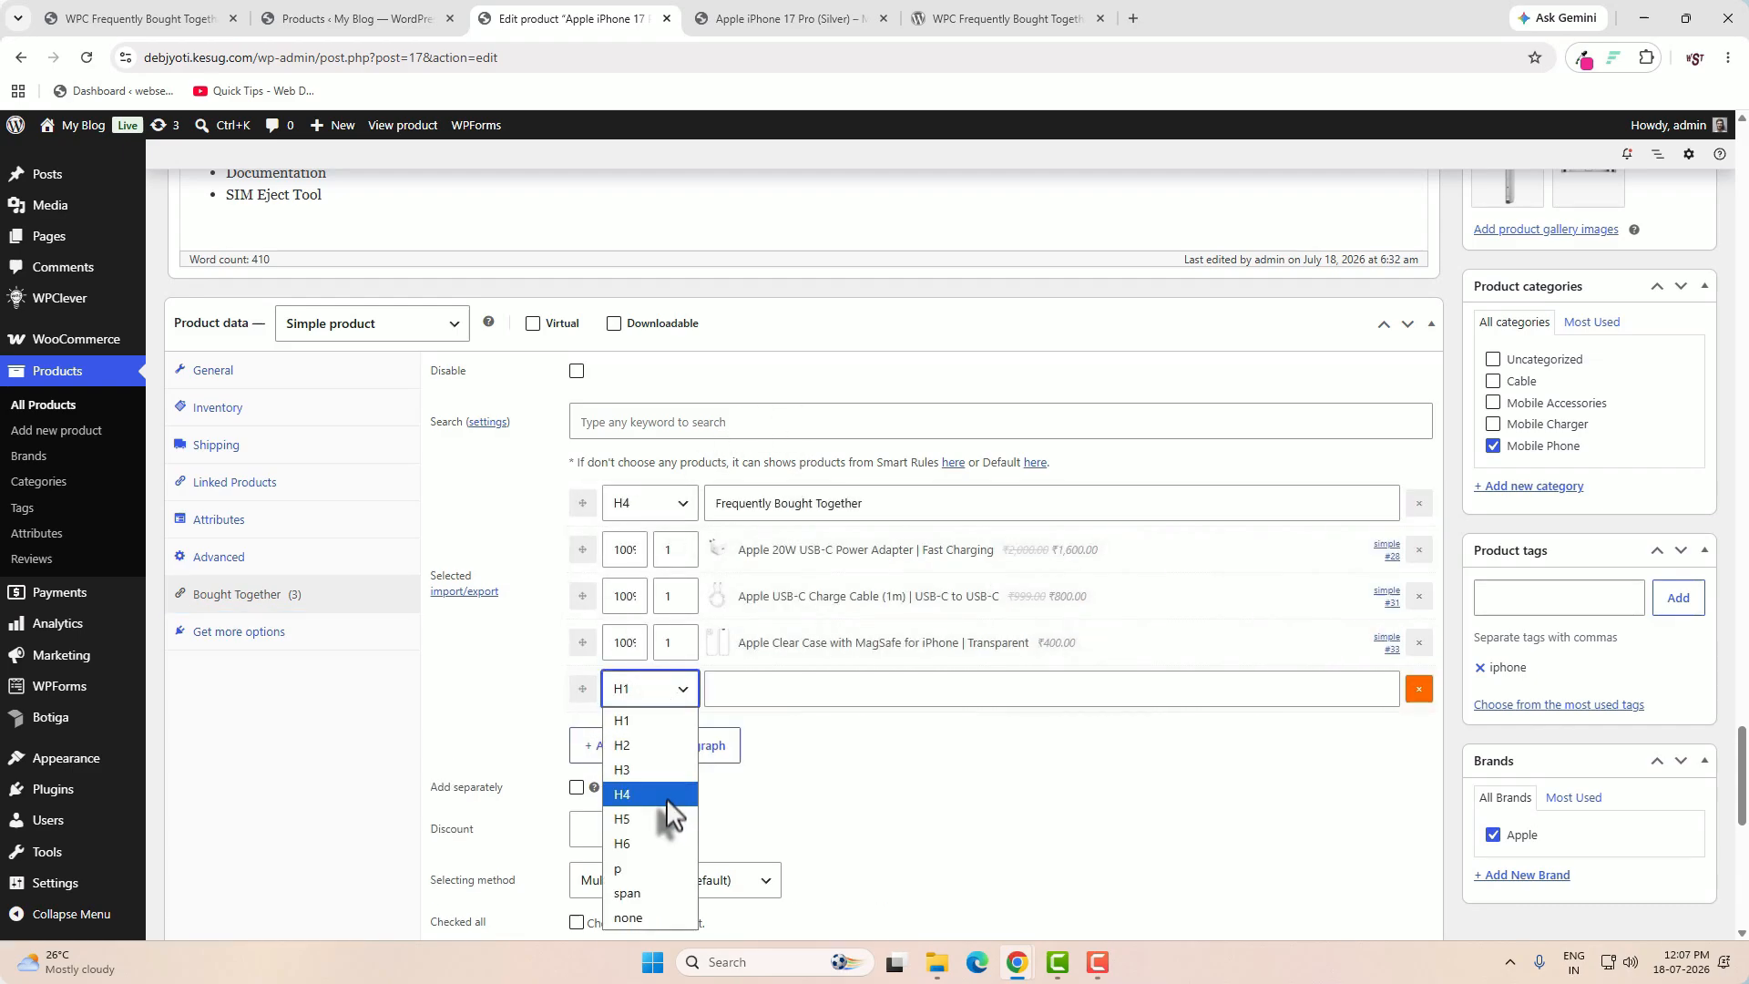
click(646, 870)
click(833, 699)
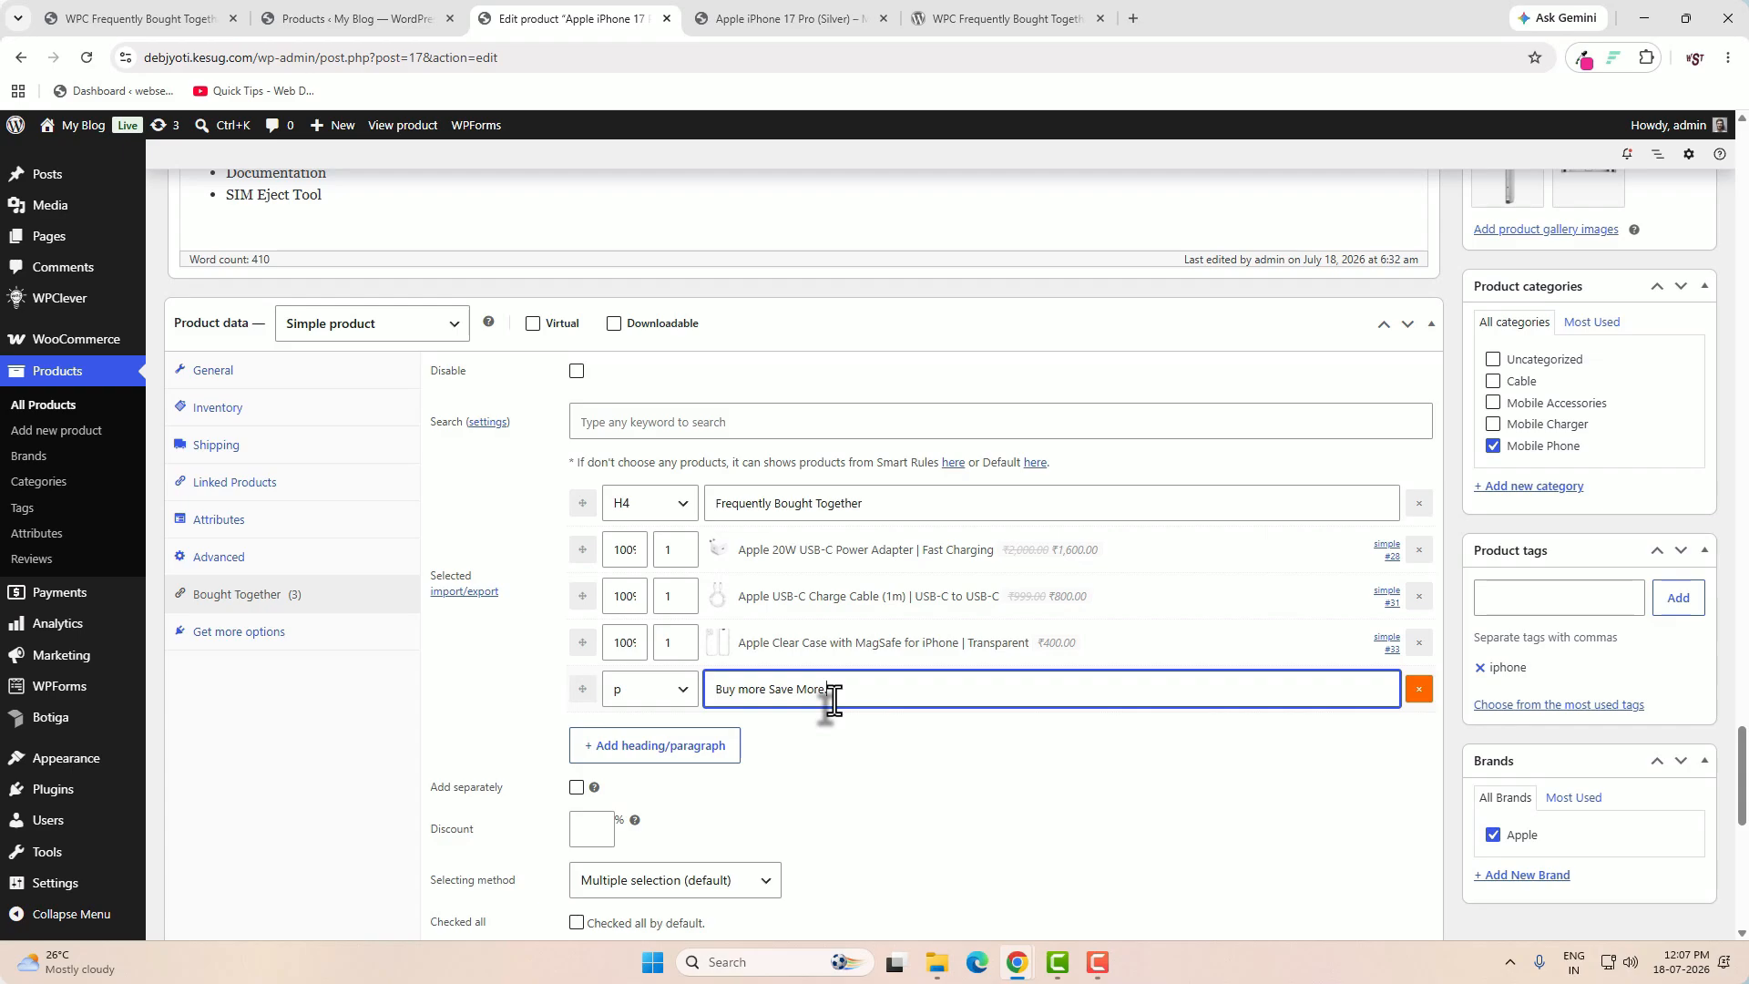
drag(579, 695, 578, 548)
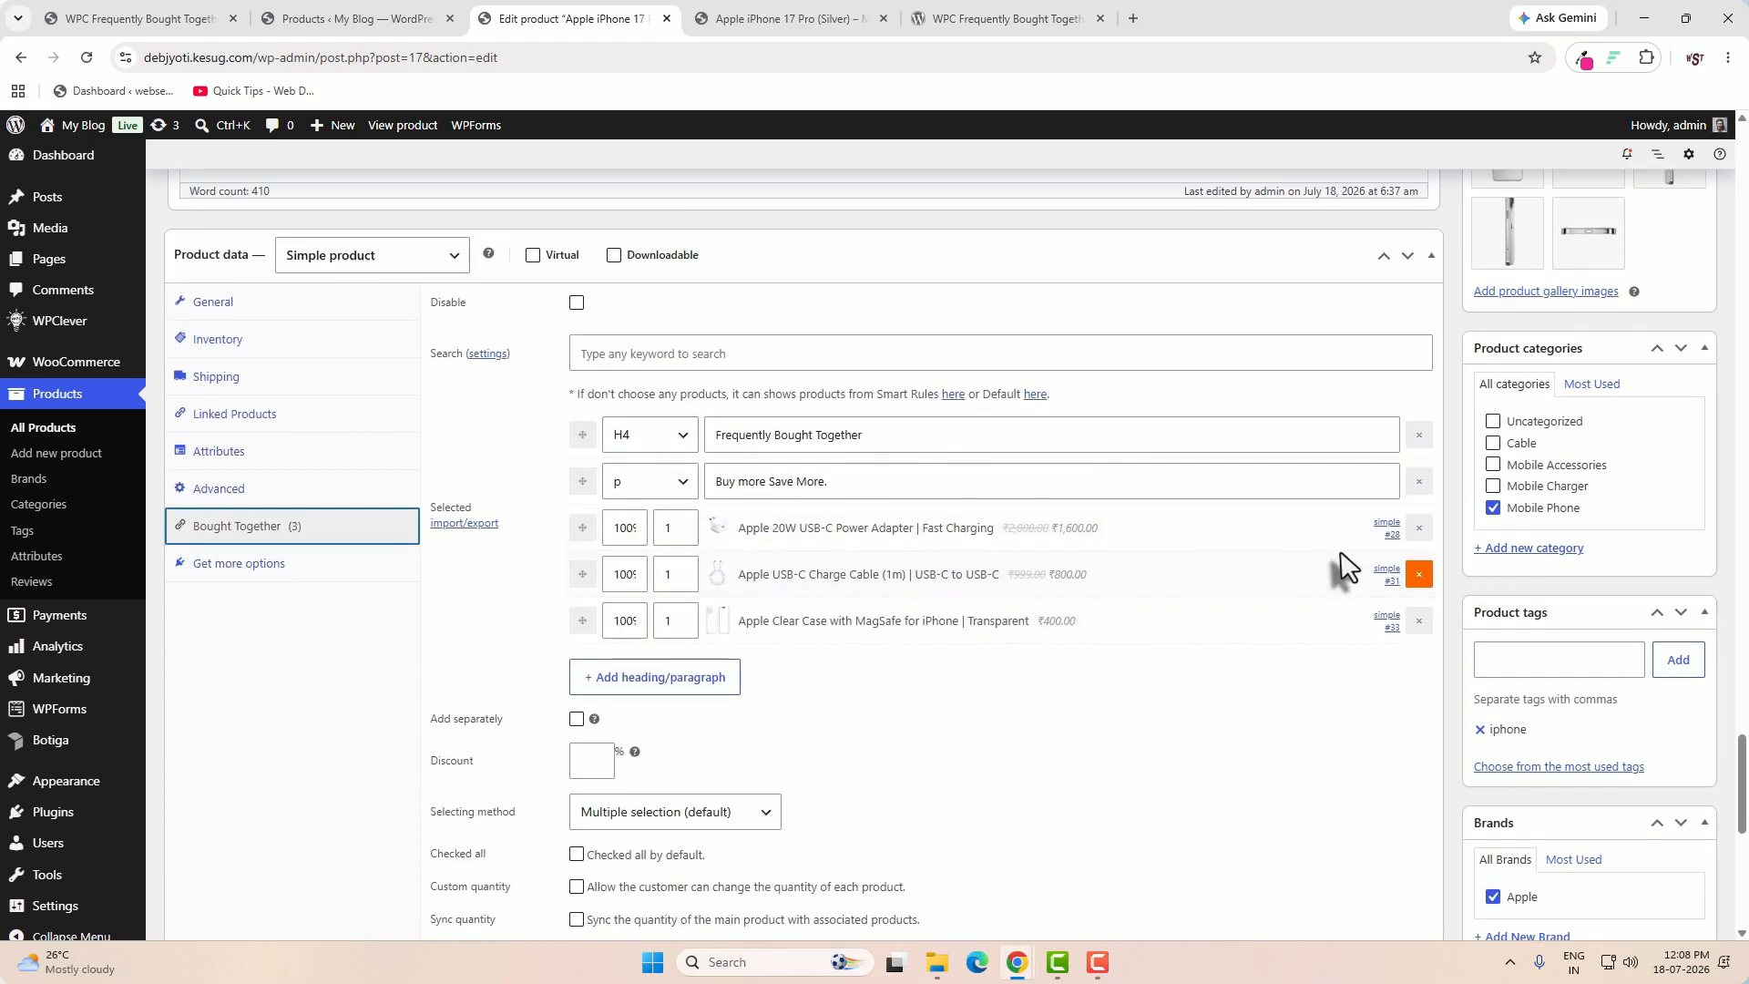
- Update the product and preview the "Buy more Save More." paragraph on the store page
scroll(1332, 560, up, 6)
click(1670, 336)
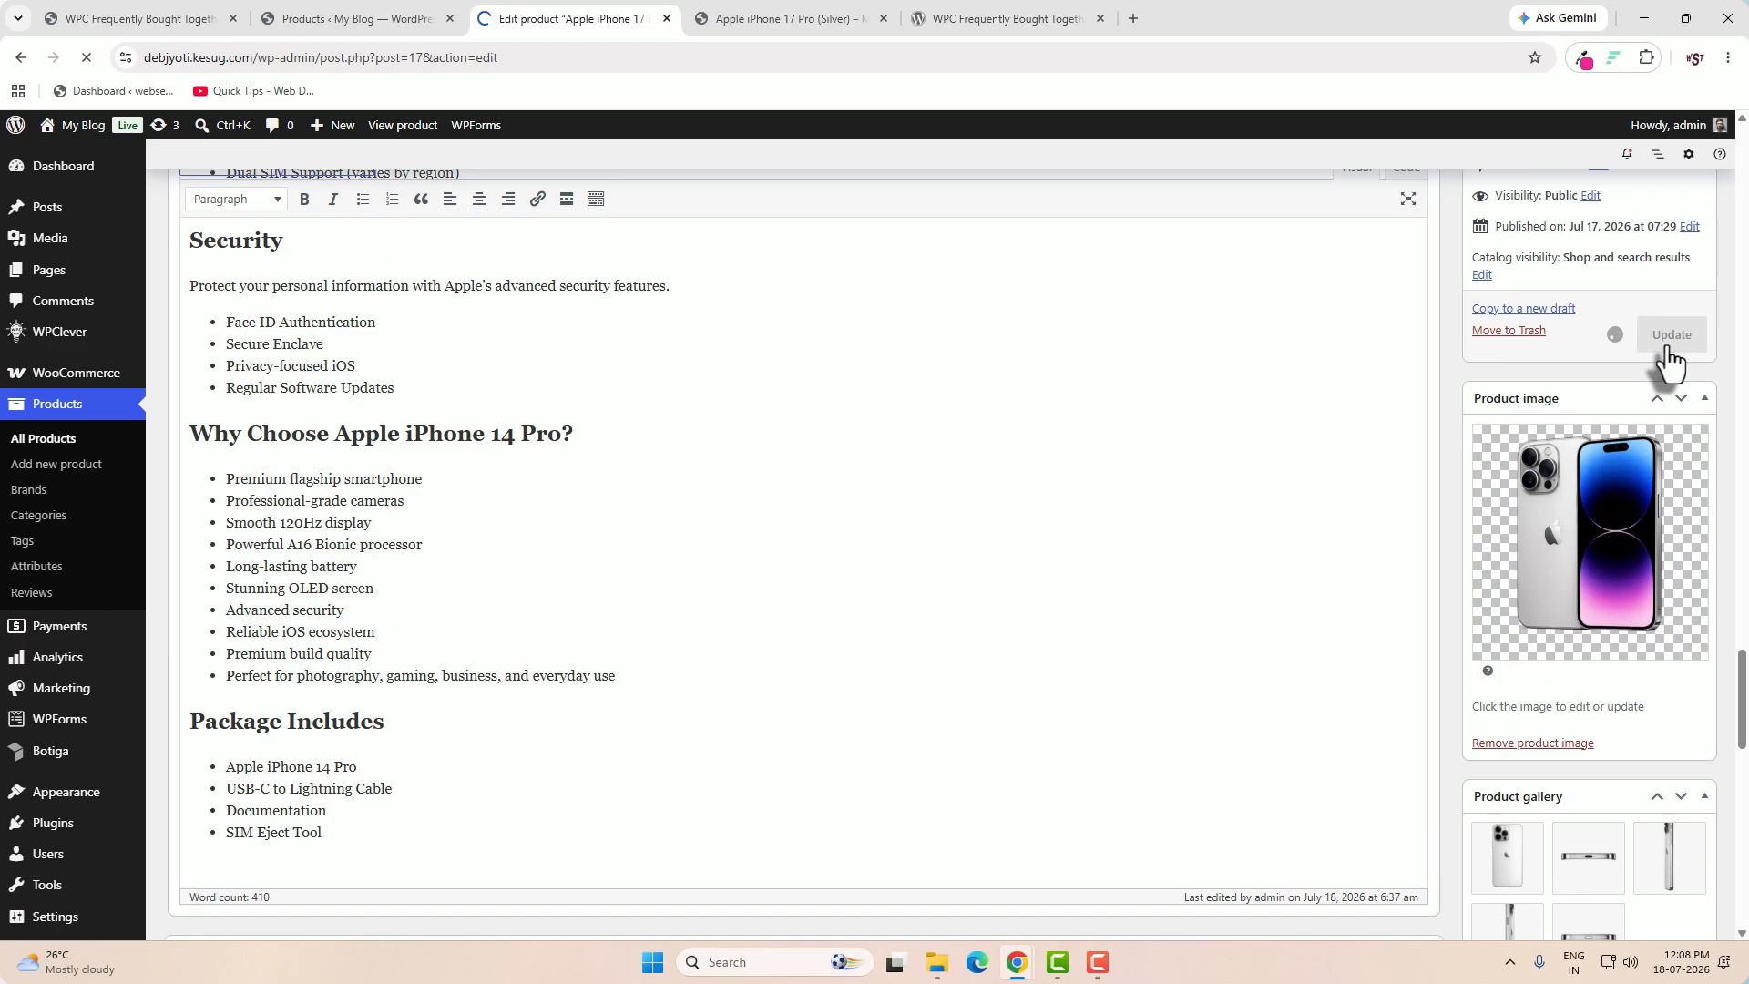
click(1635, 386)
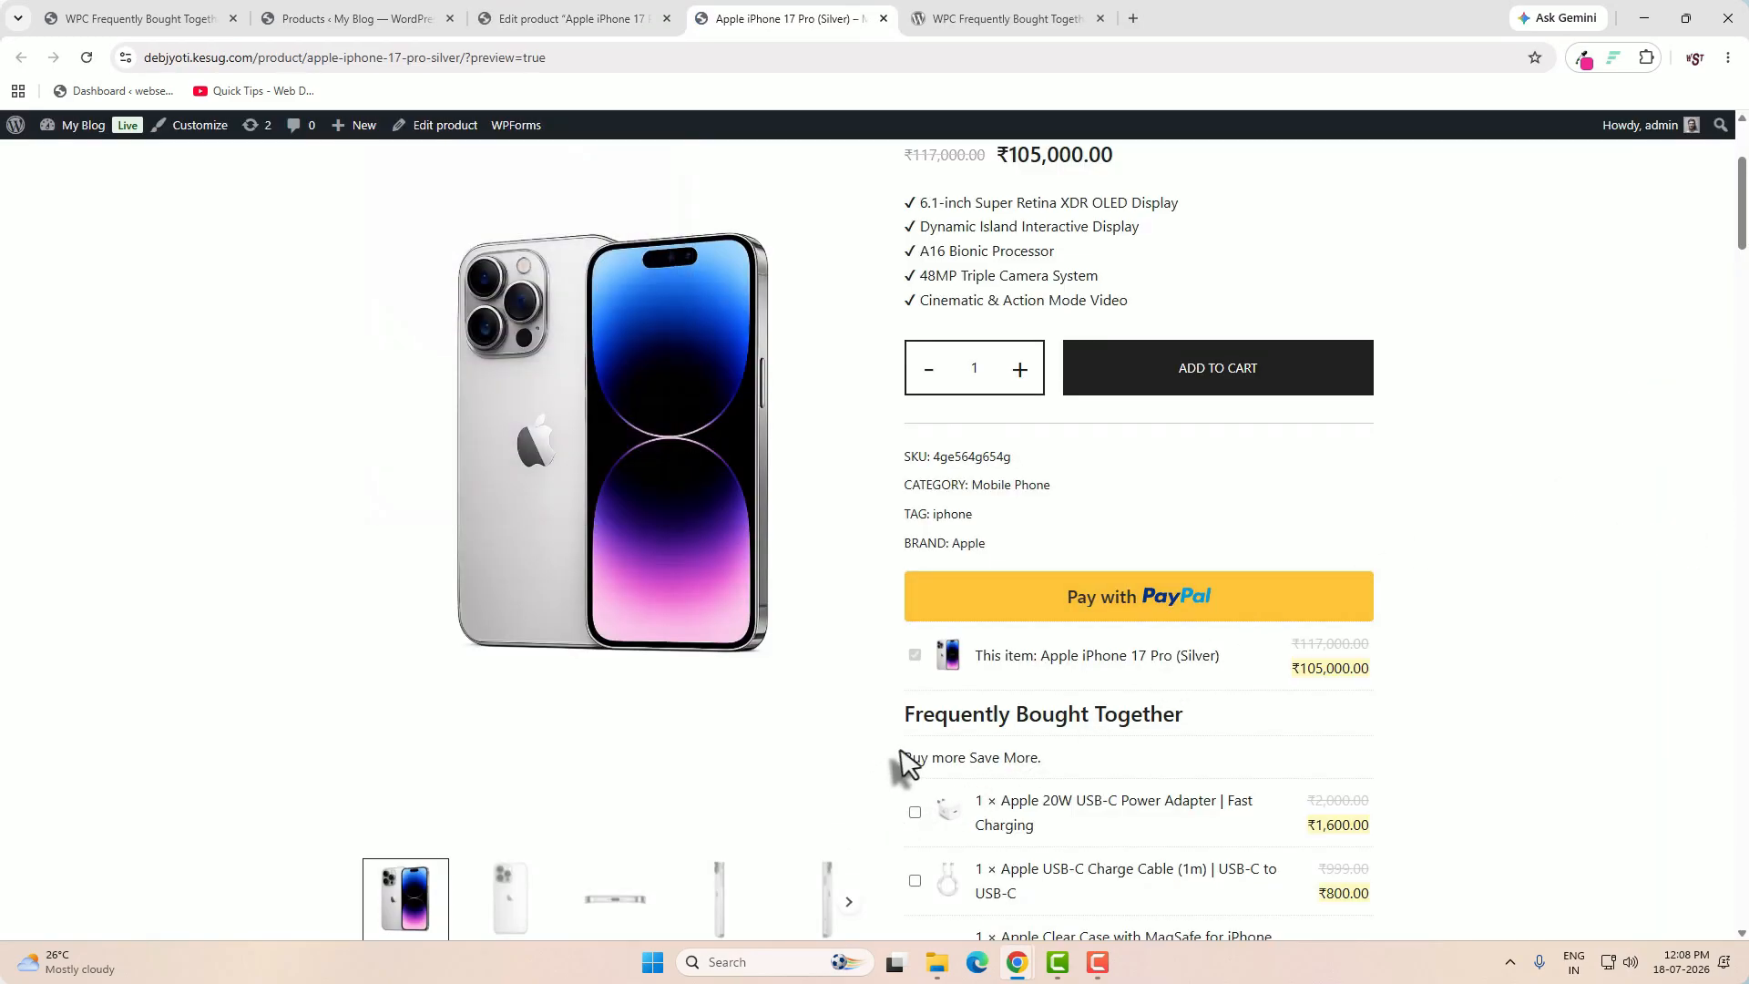
drag(917, 757, 1040, 755)
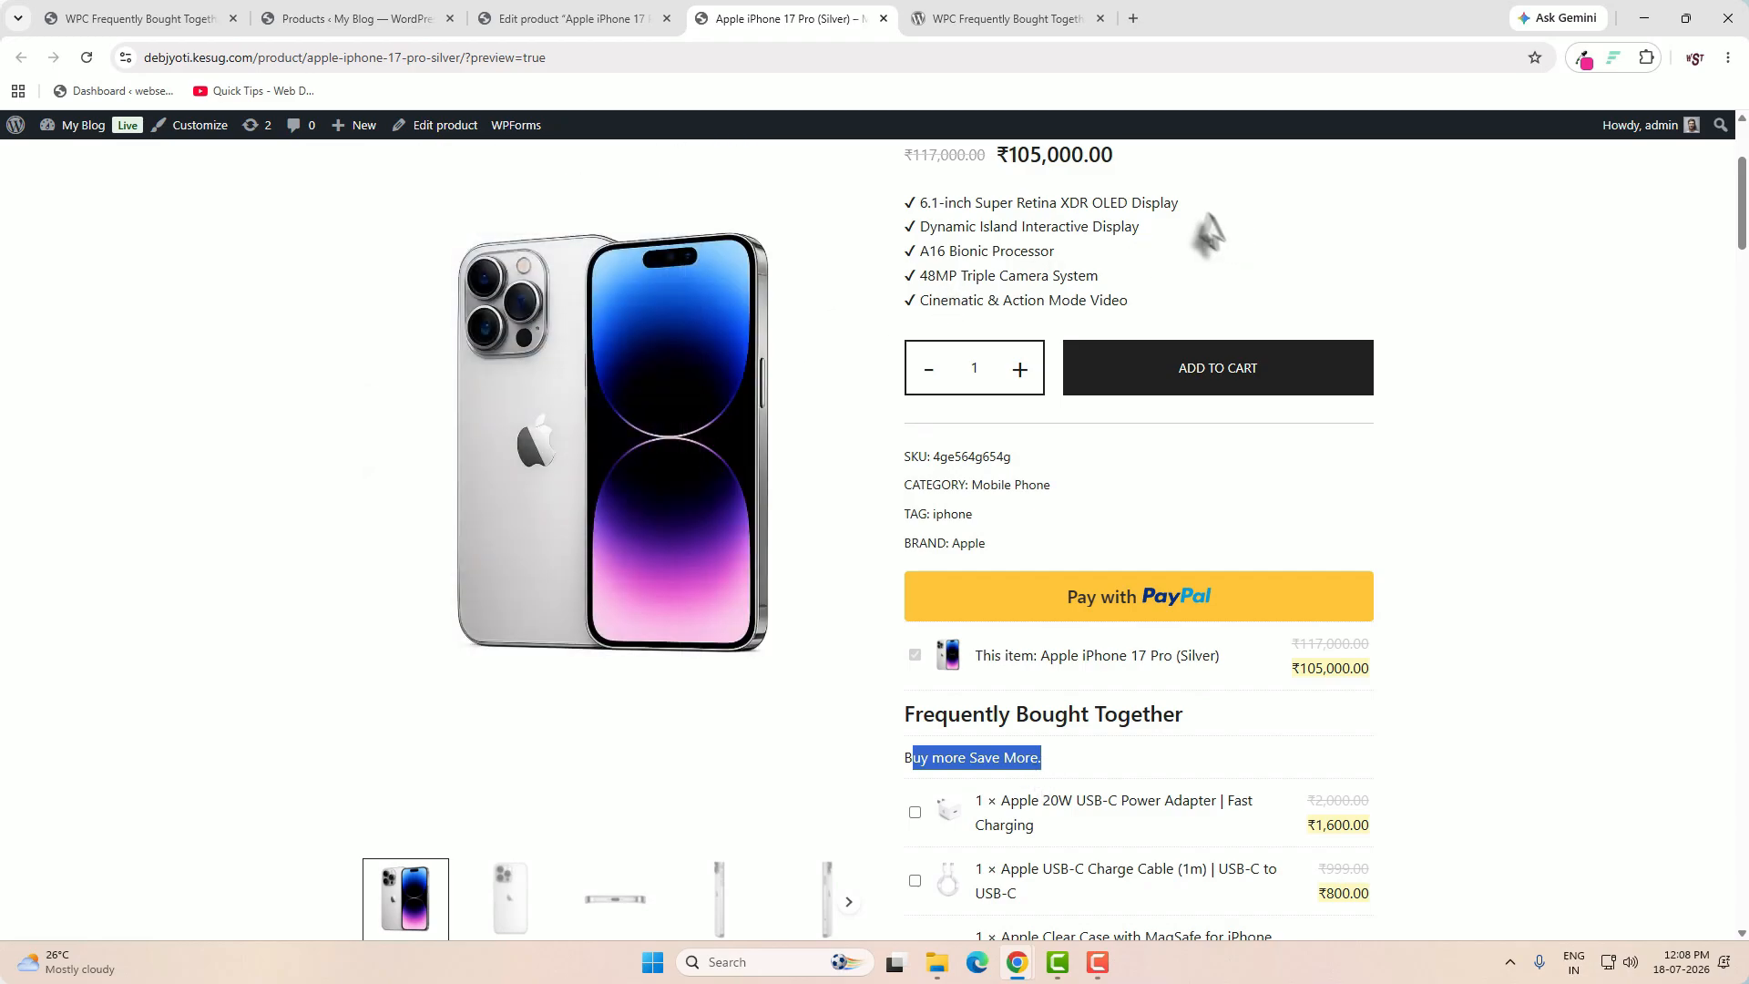
click(1130, 785)
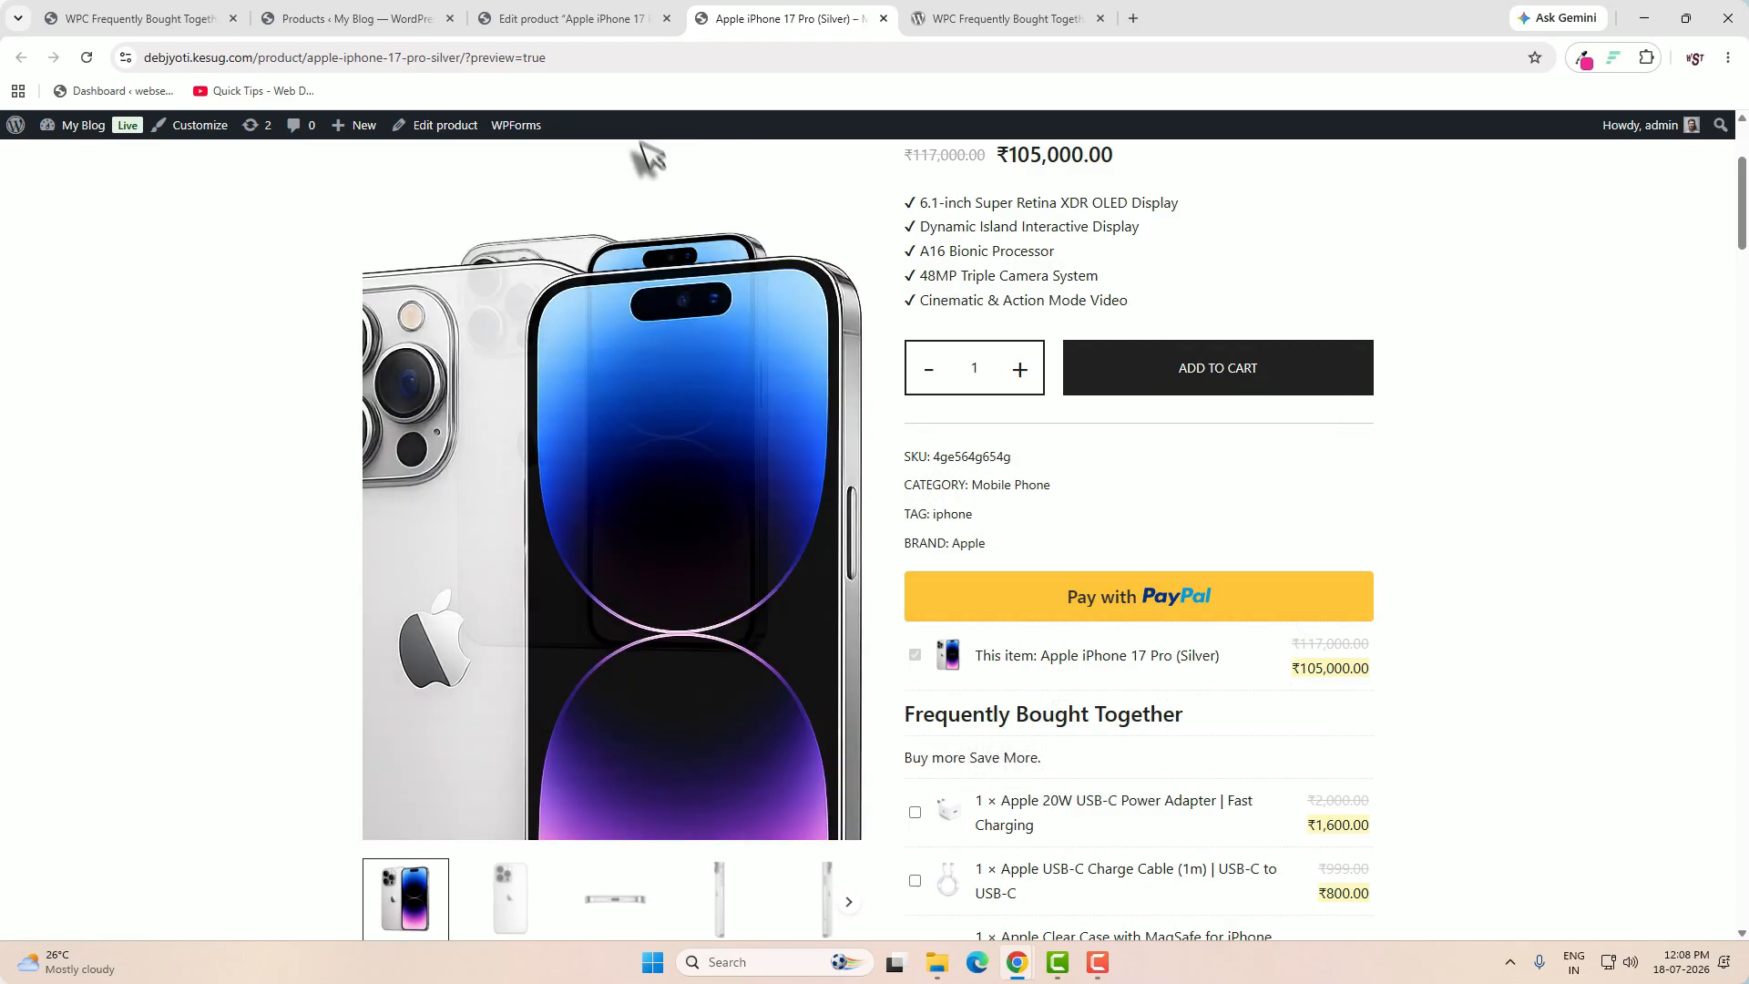
- Reopen the product's Bought Together settings and remove the "Buy more Save More." paragraph
click(583, 20)
scroll(815, 603, down, 5)
scroll(816, 603, up, 6)
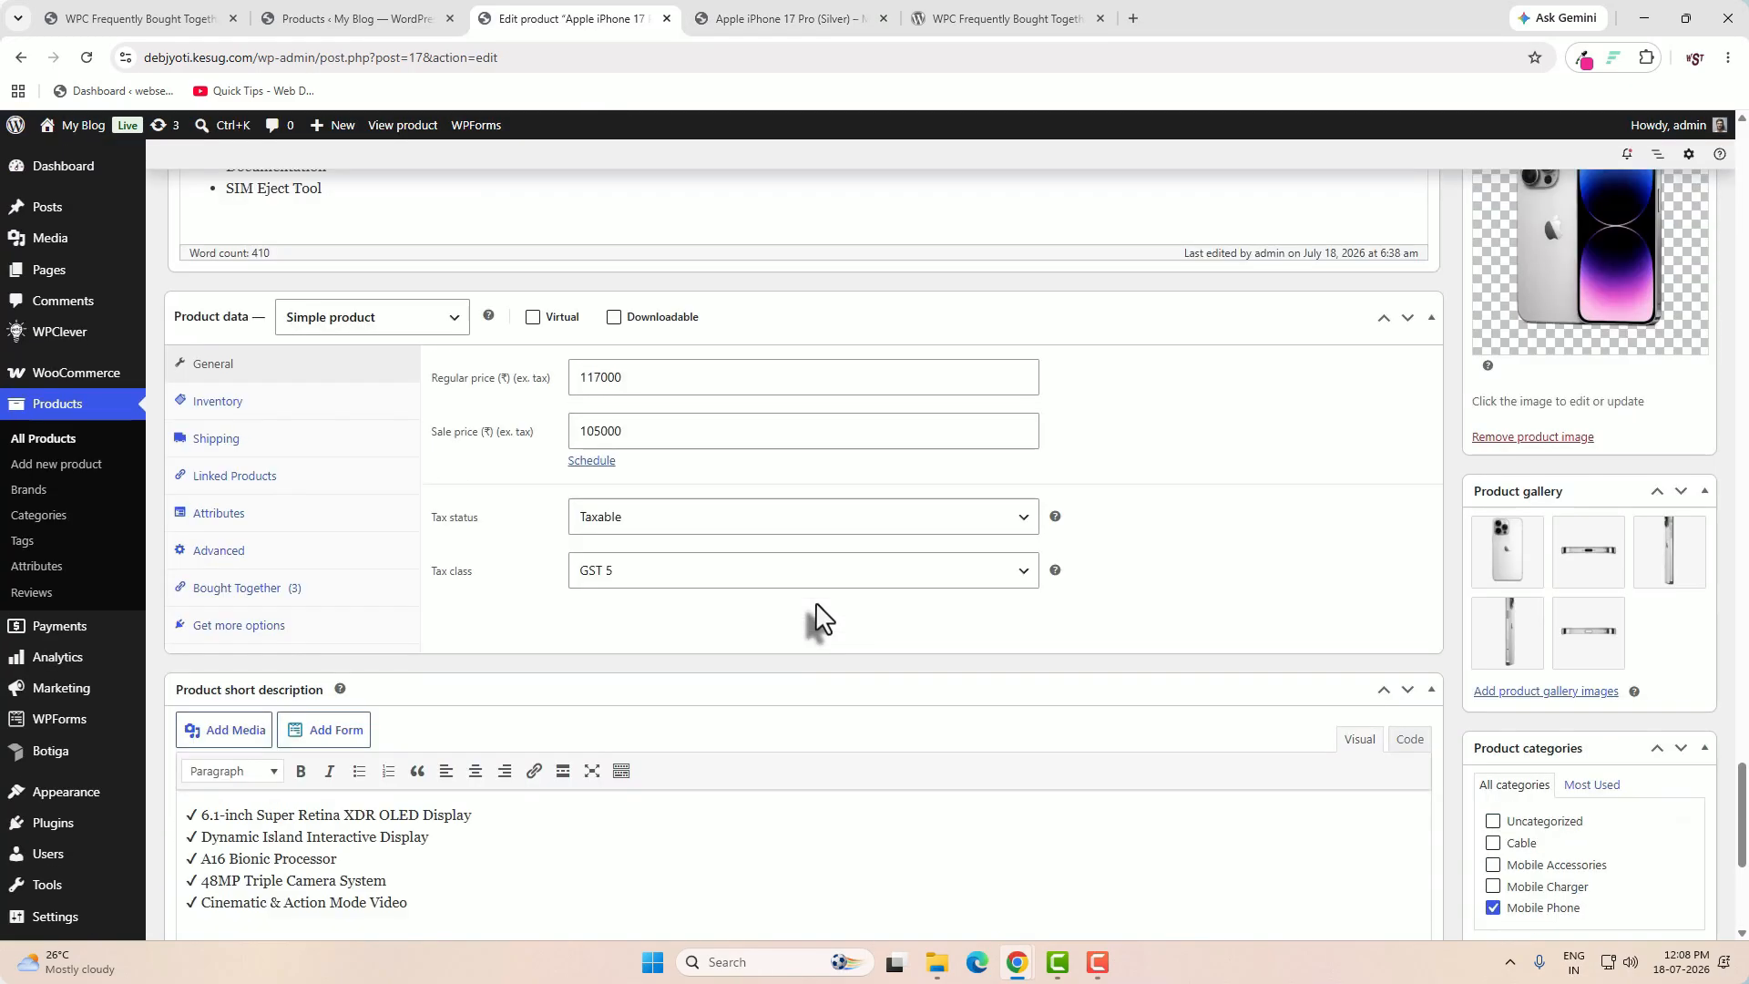
click(239, 701)
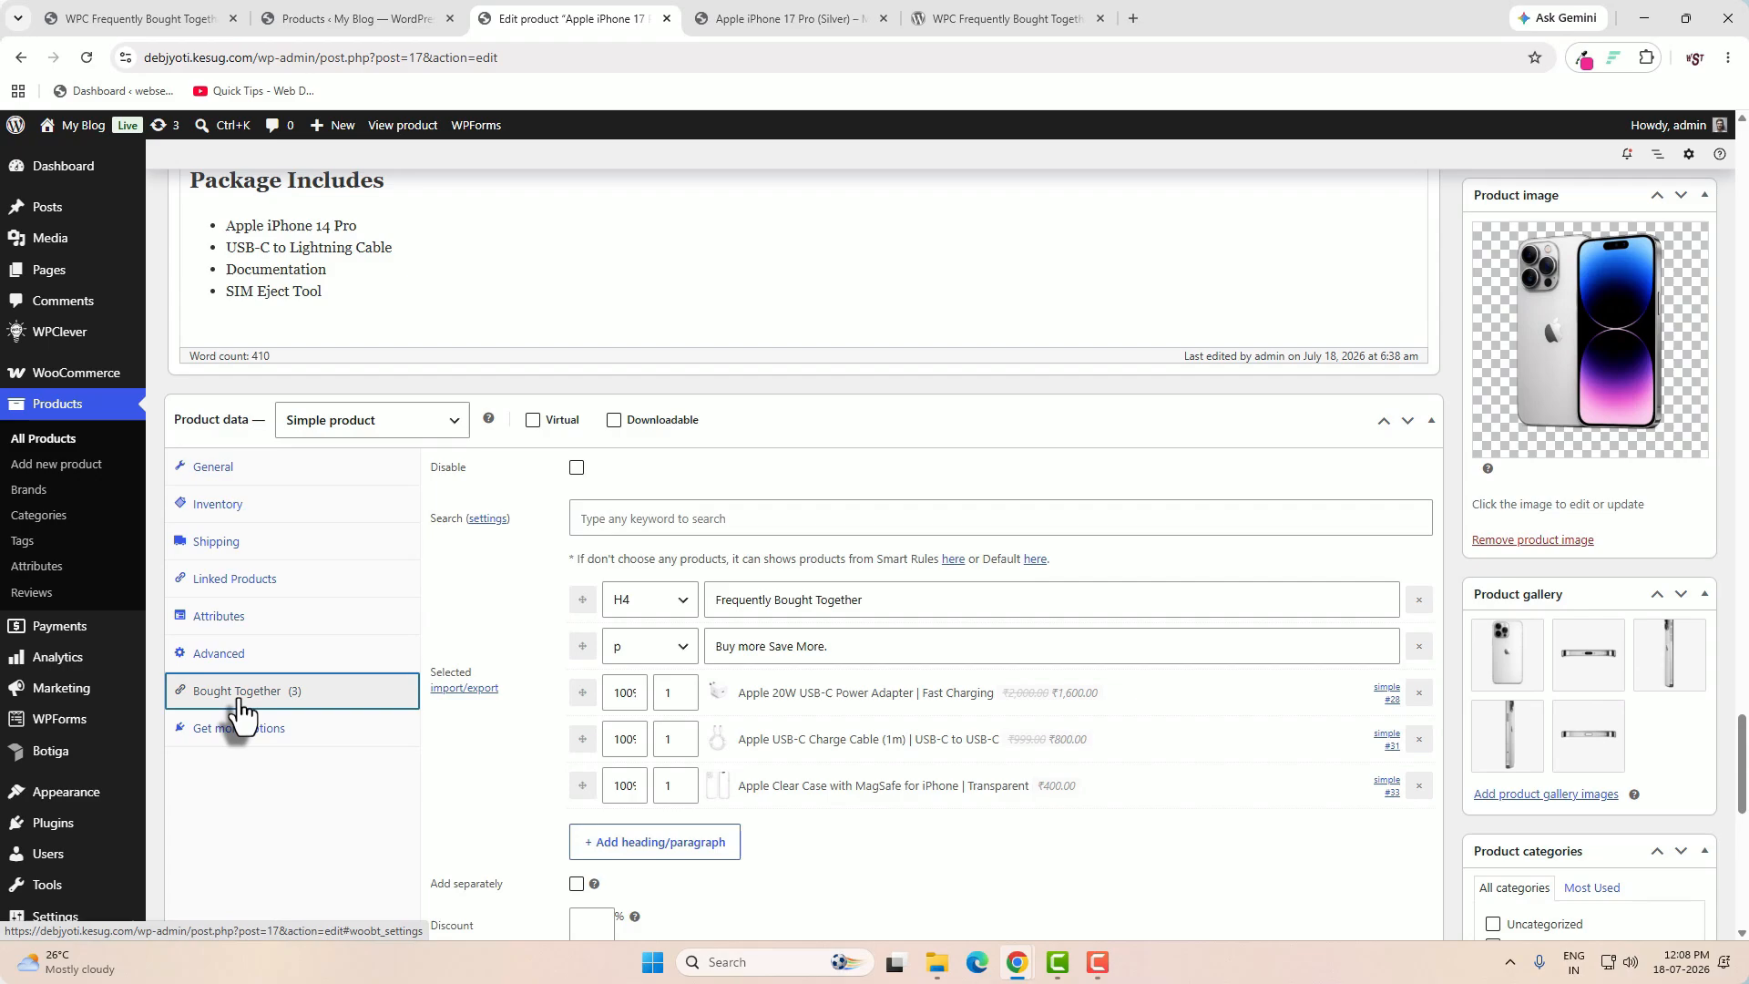
click(1418, 647)
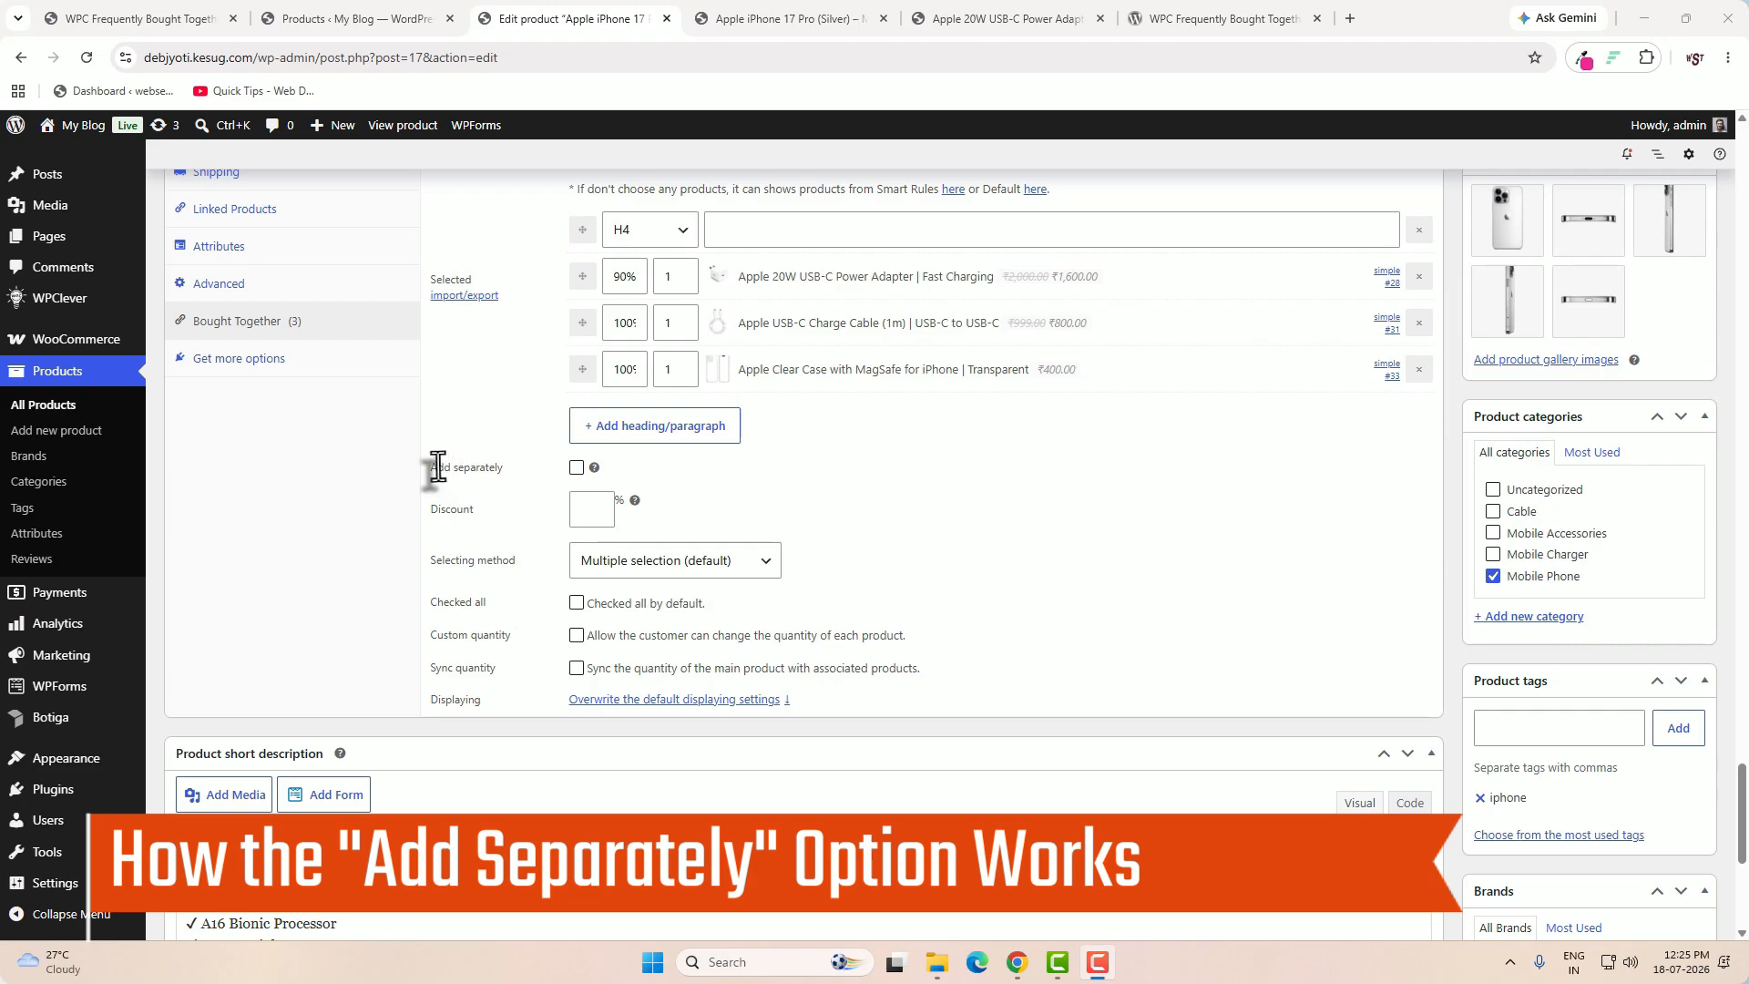
- Enable the Add separately option for the product's bought-together items
drag(438, 468, 504, 474)
click(666, 392)
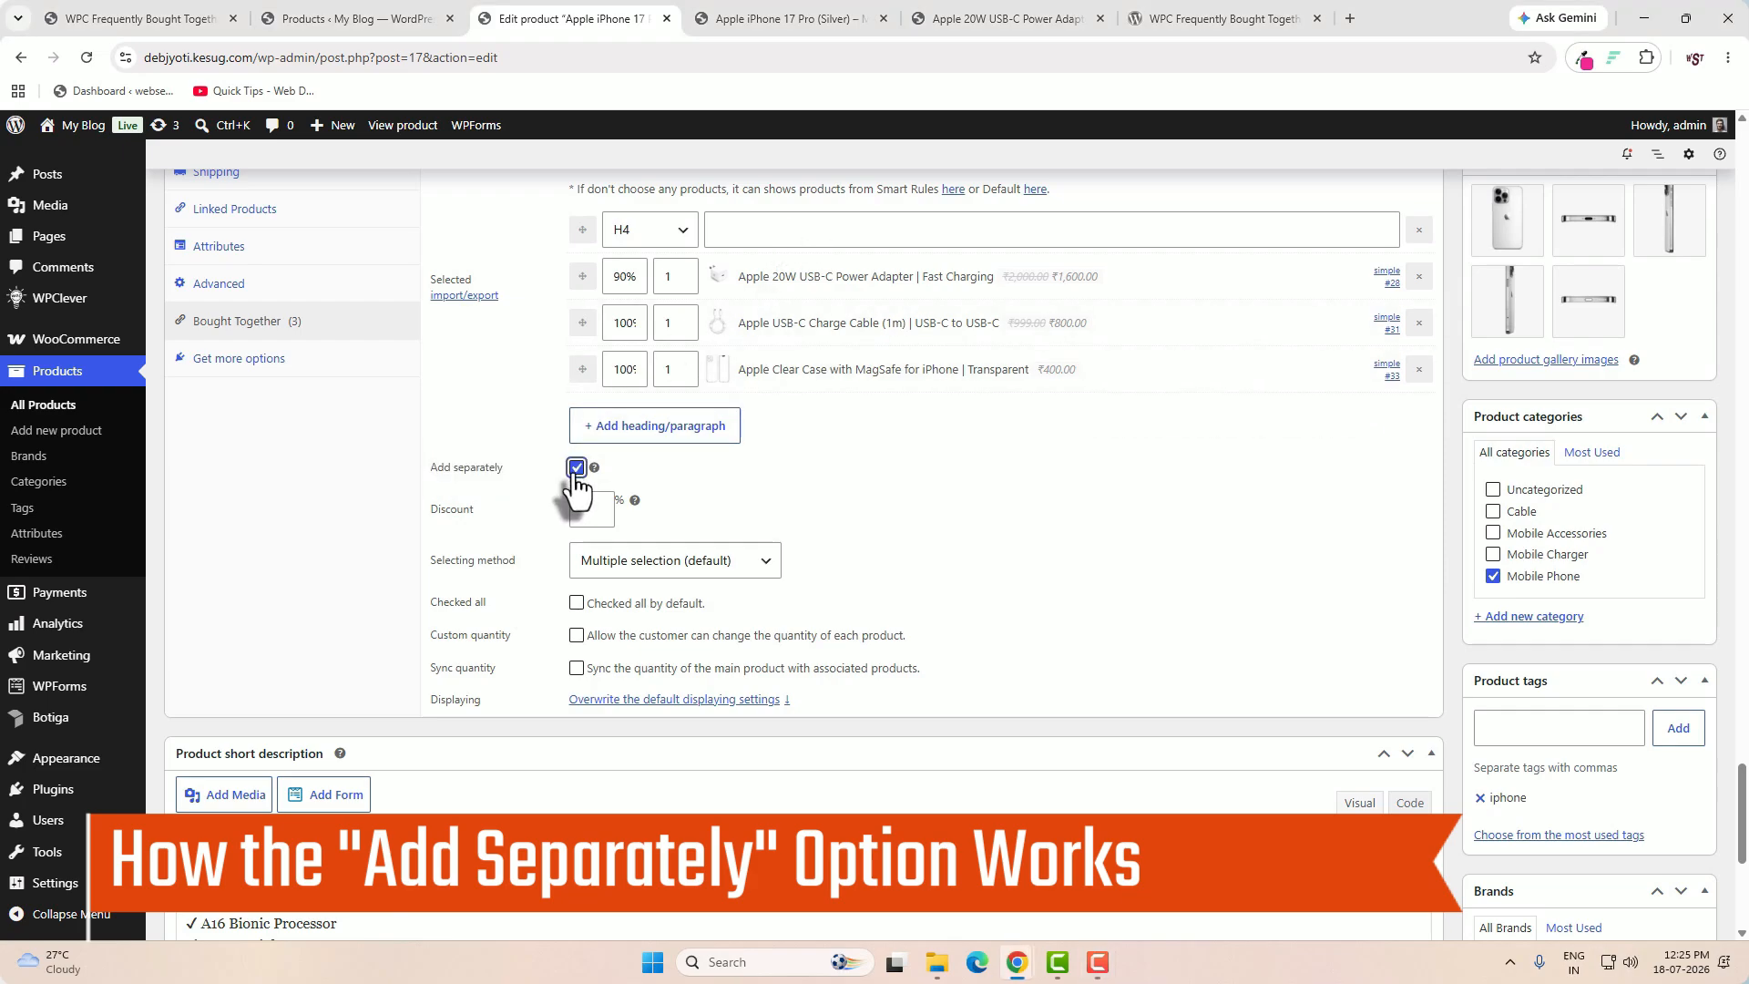
- Add the iPhone with the power adapter and USB-C charge cable selected to the cart, and remove the power adapter there
click(769, 20)
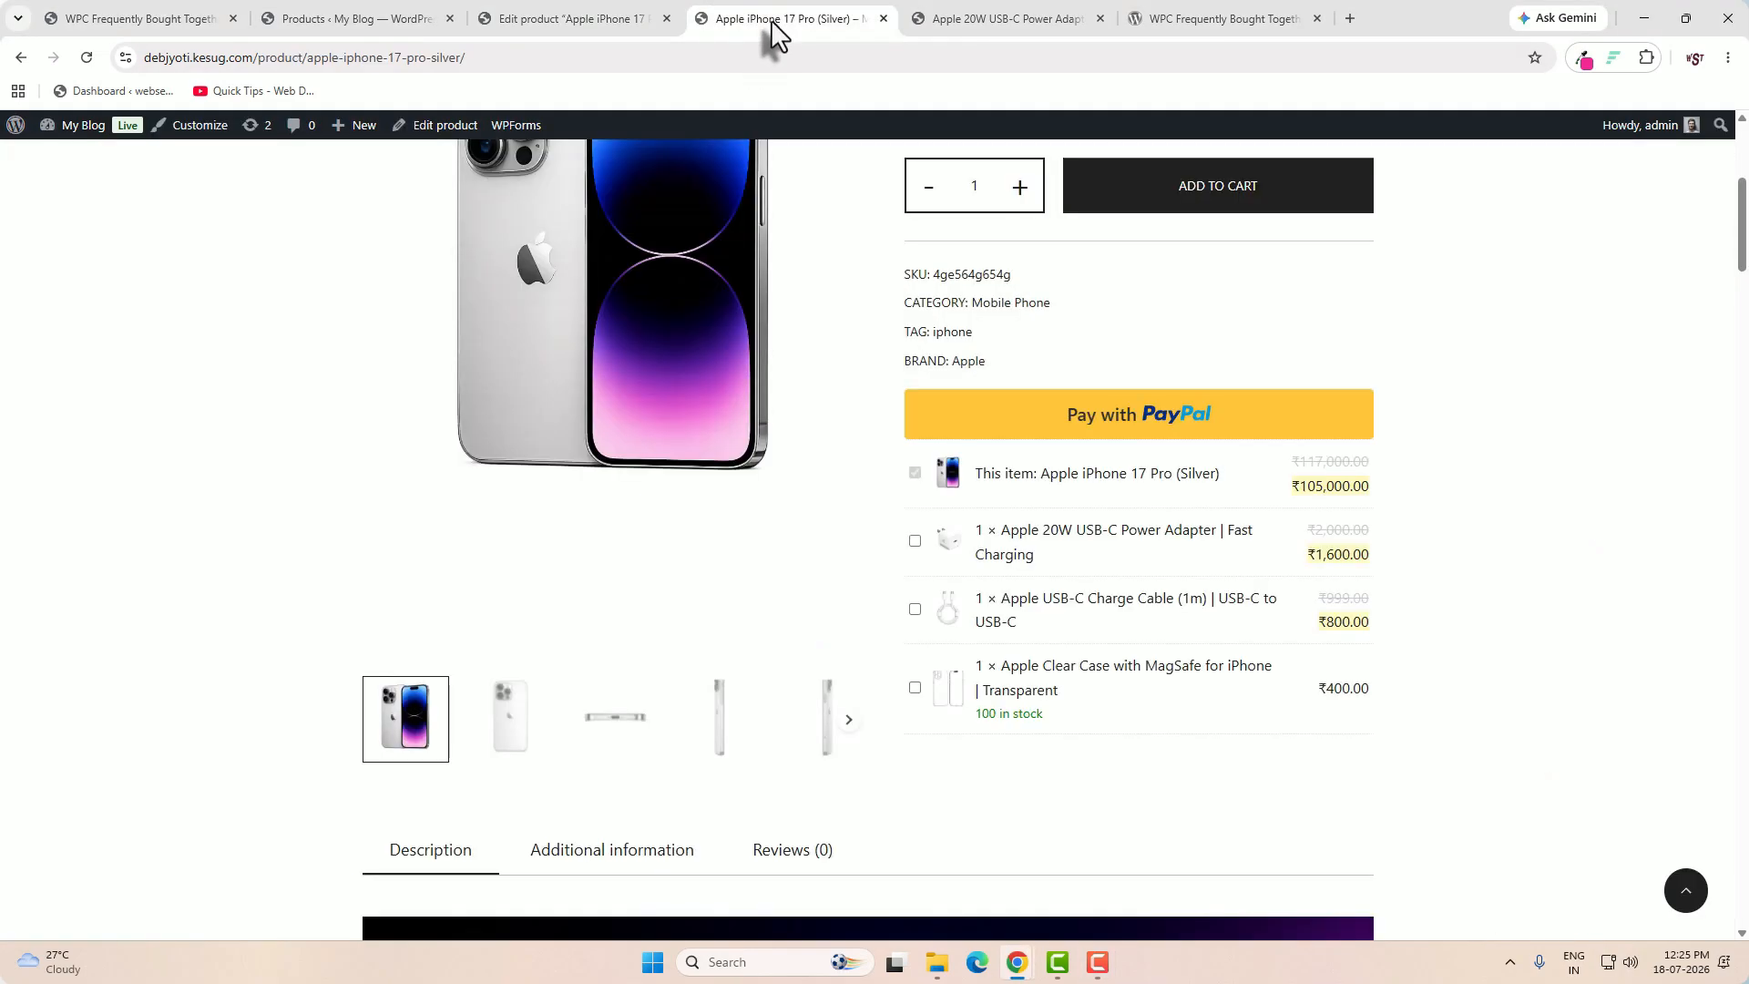
scroll(638, 456, up, 2)
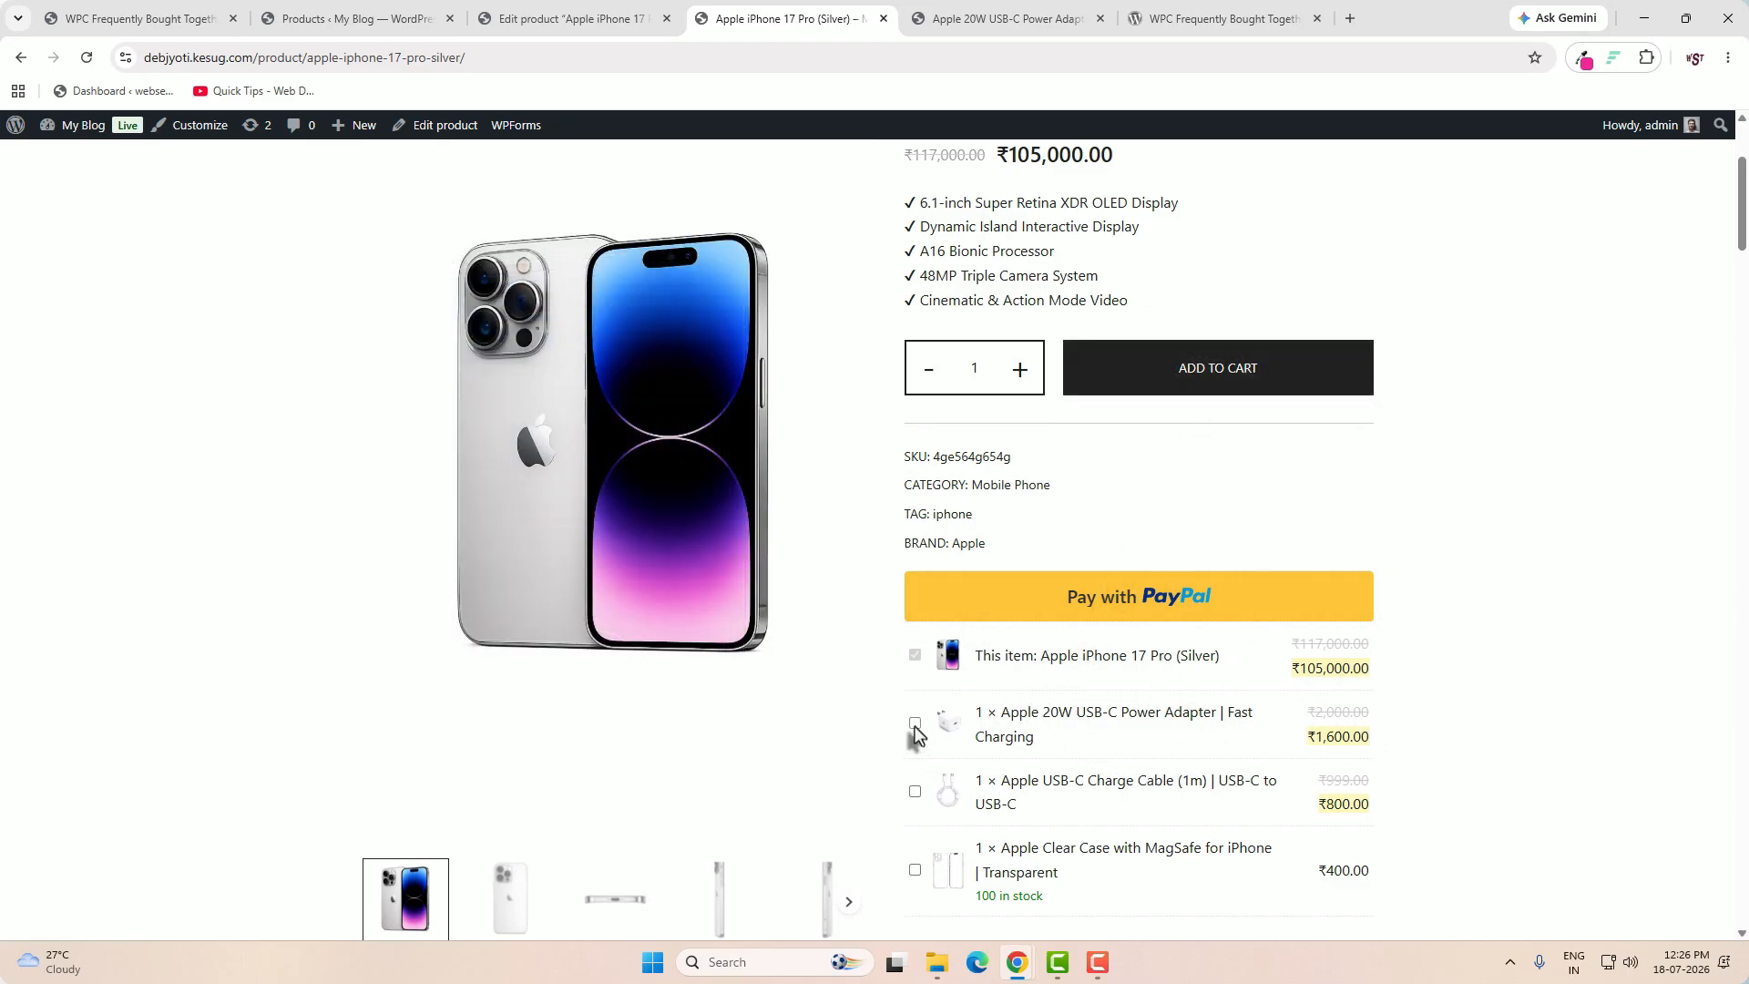
click(915, 791)
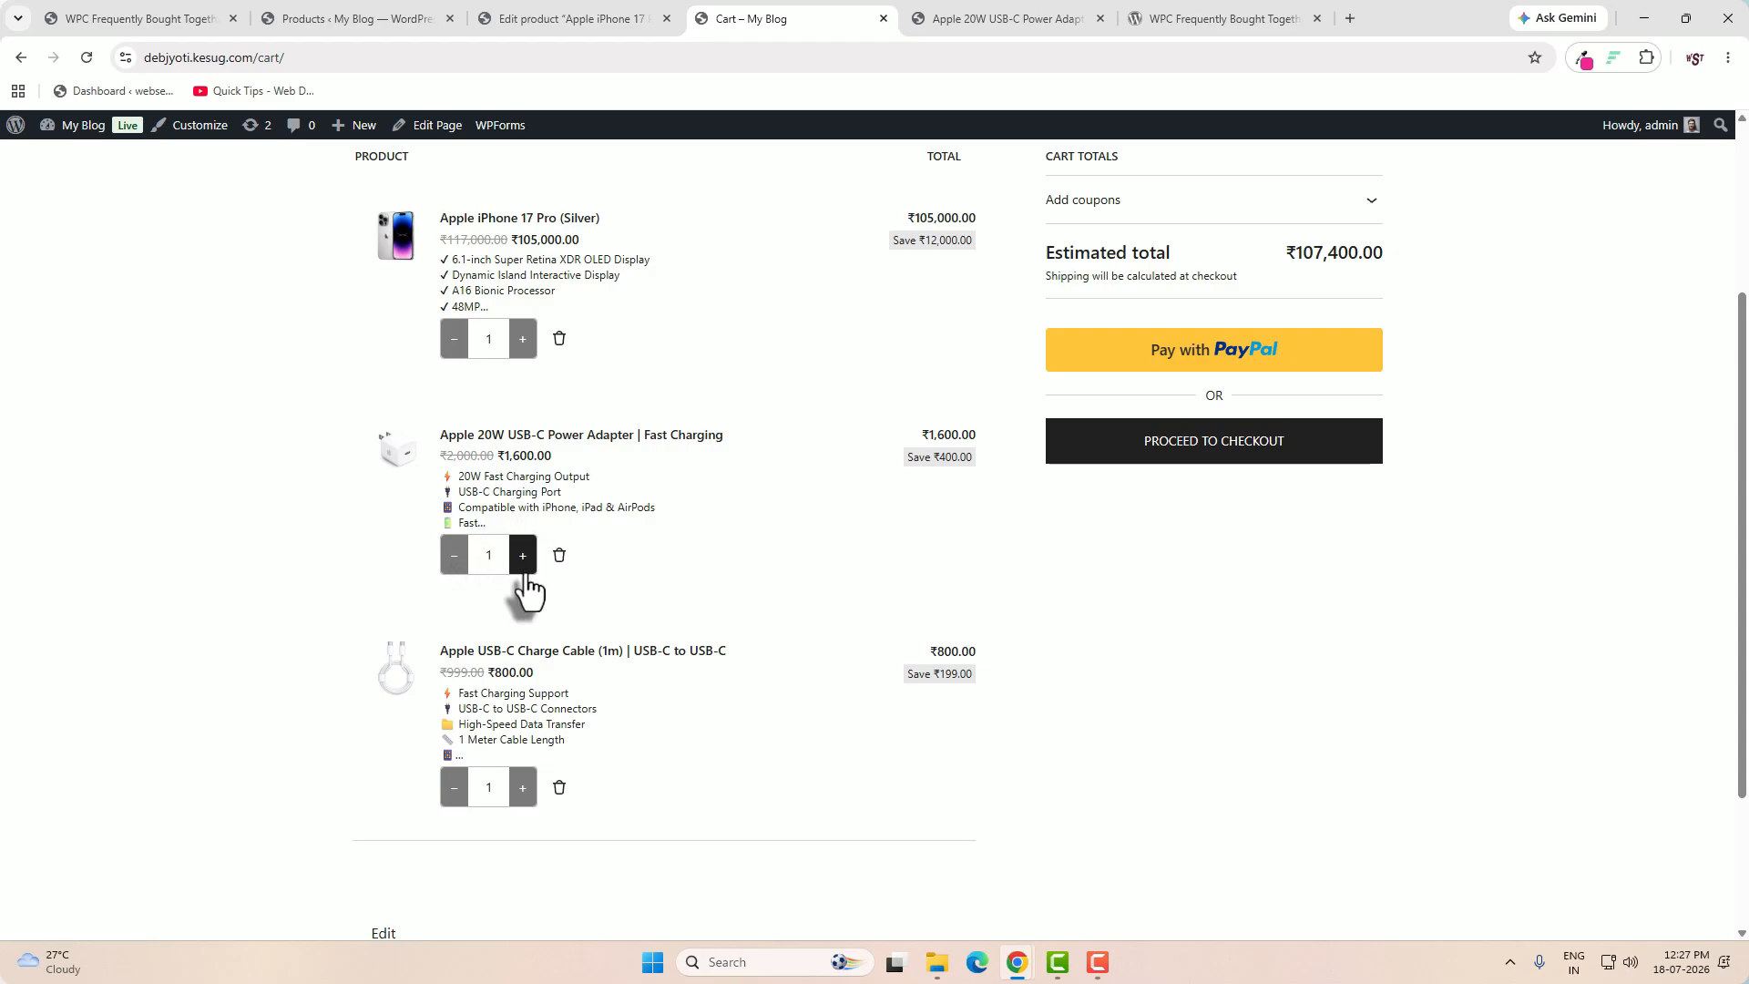
click(560, 556)
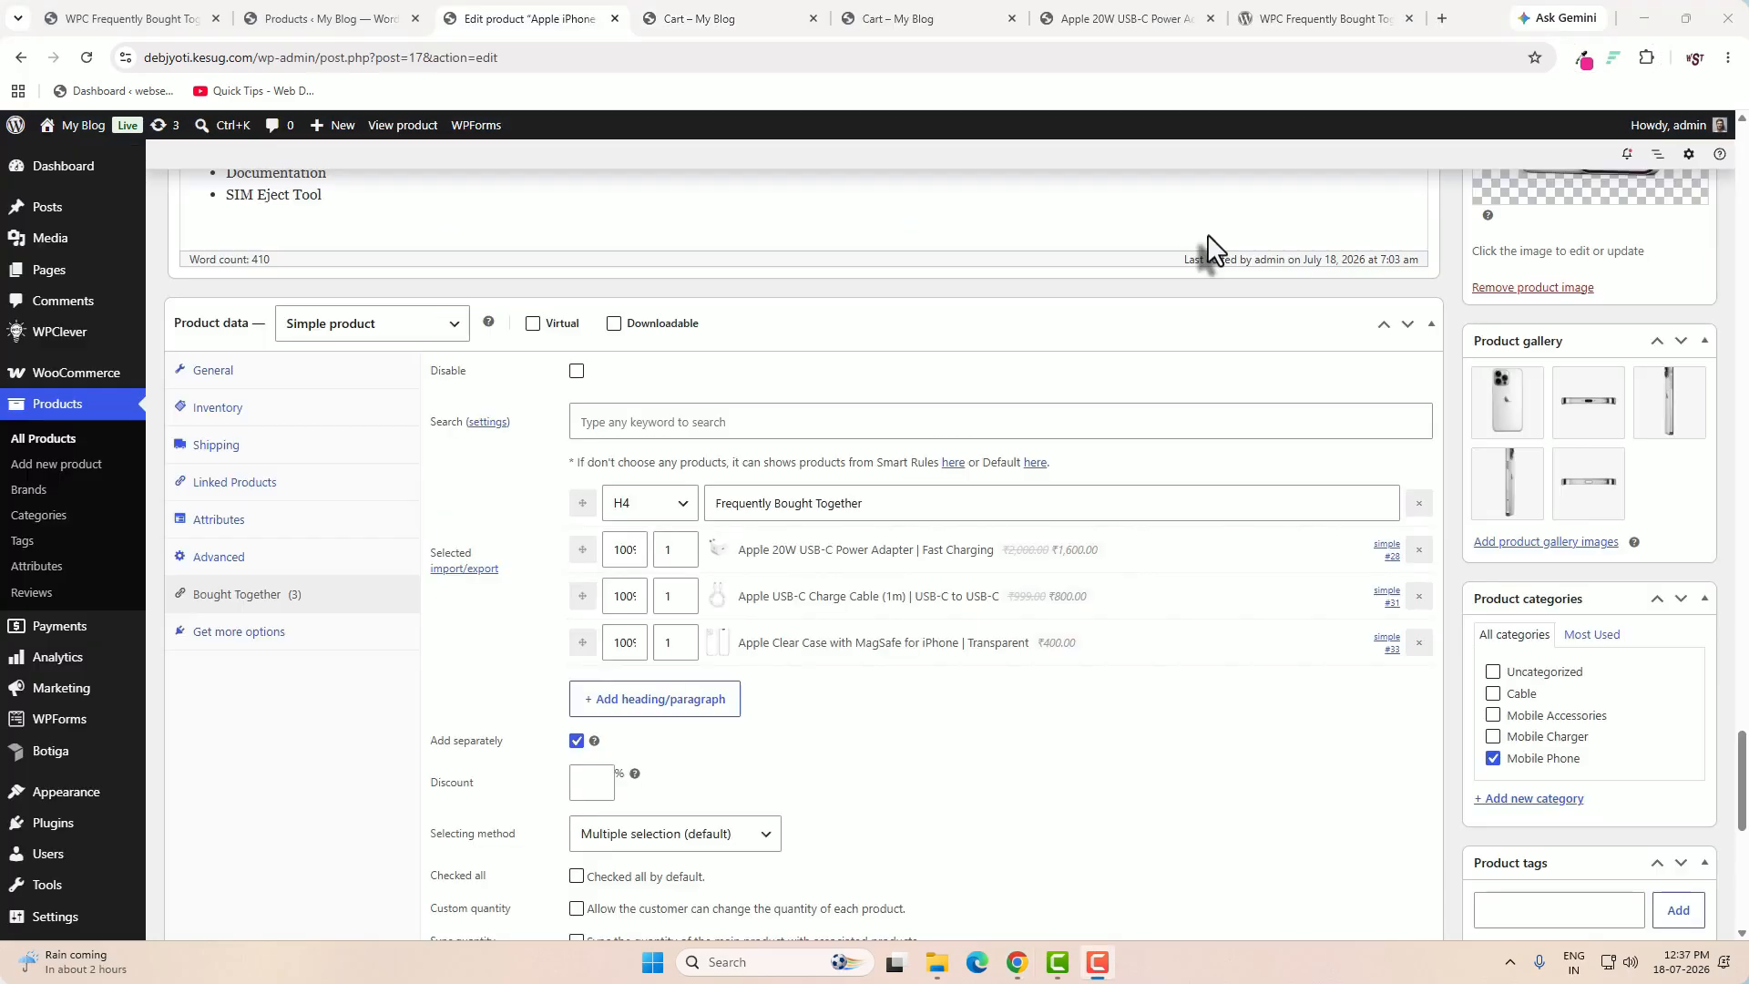
- Disable the Add separately option for the bought-together items, update the product and preview it on the store page
scroll(1048, 601, down, 2)
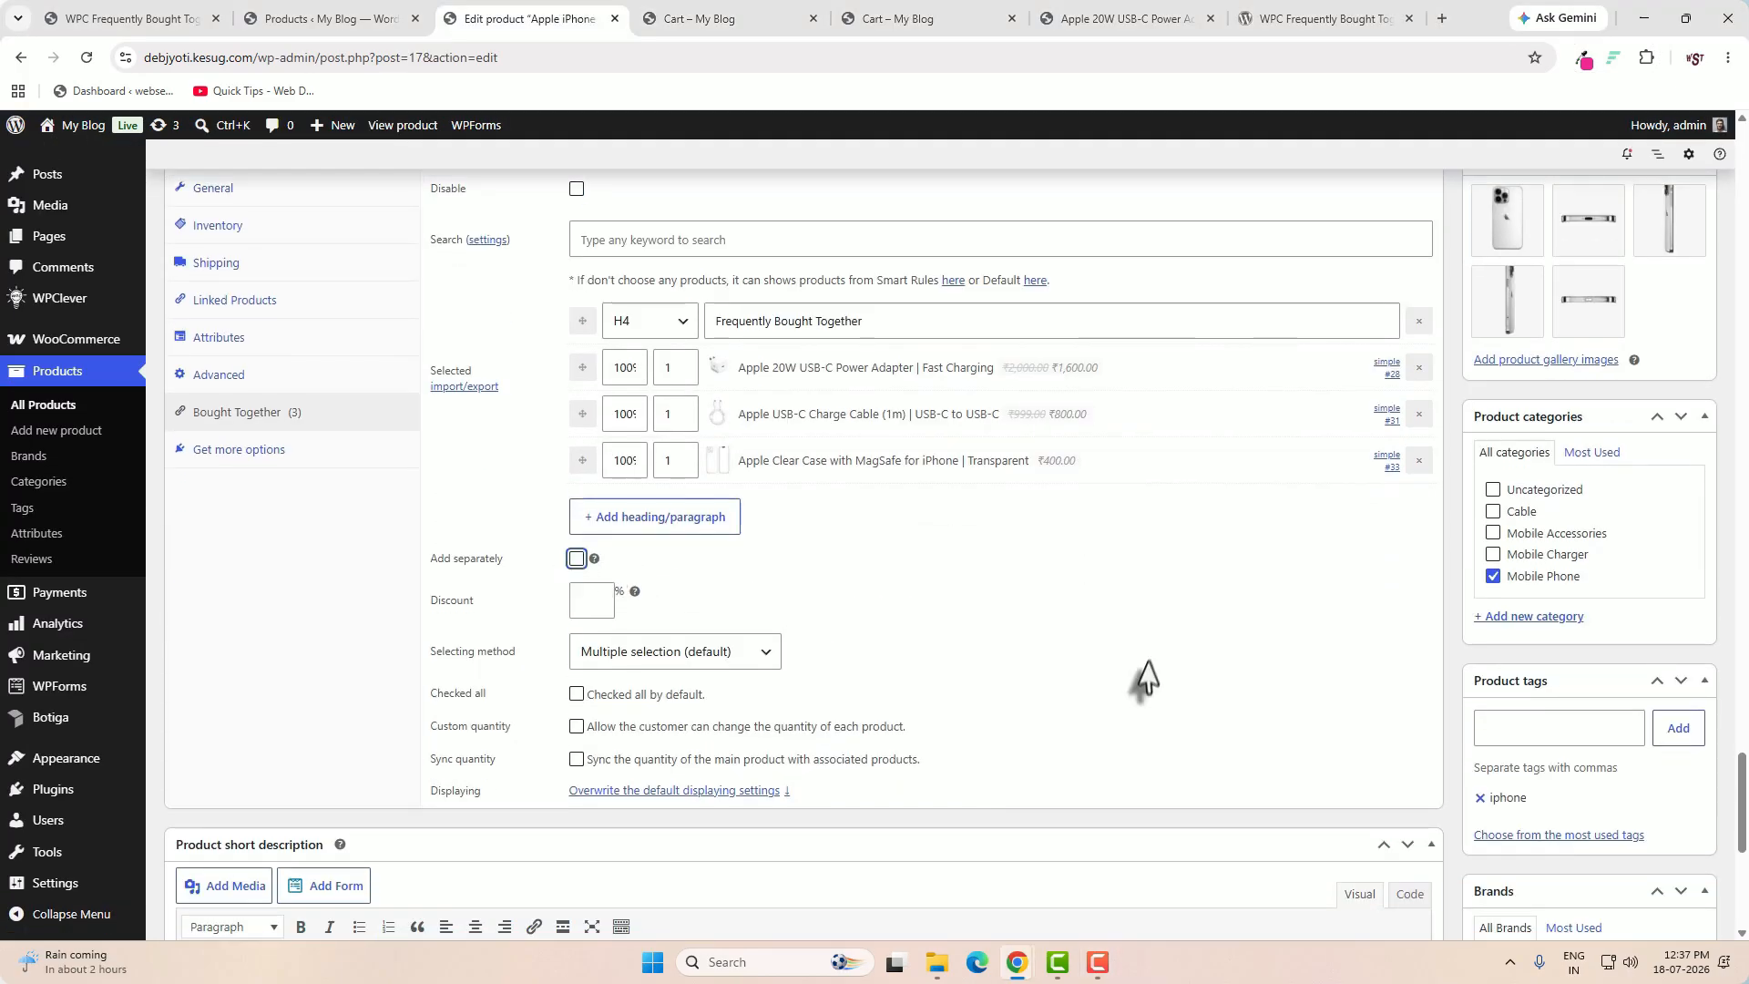
scroll(1443, 722, up, 10)
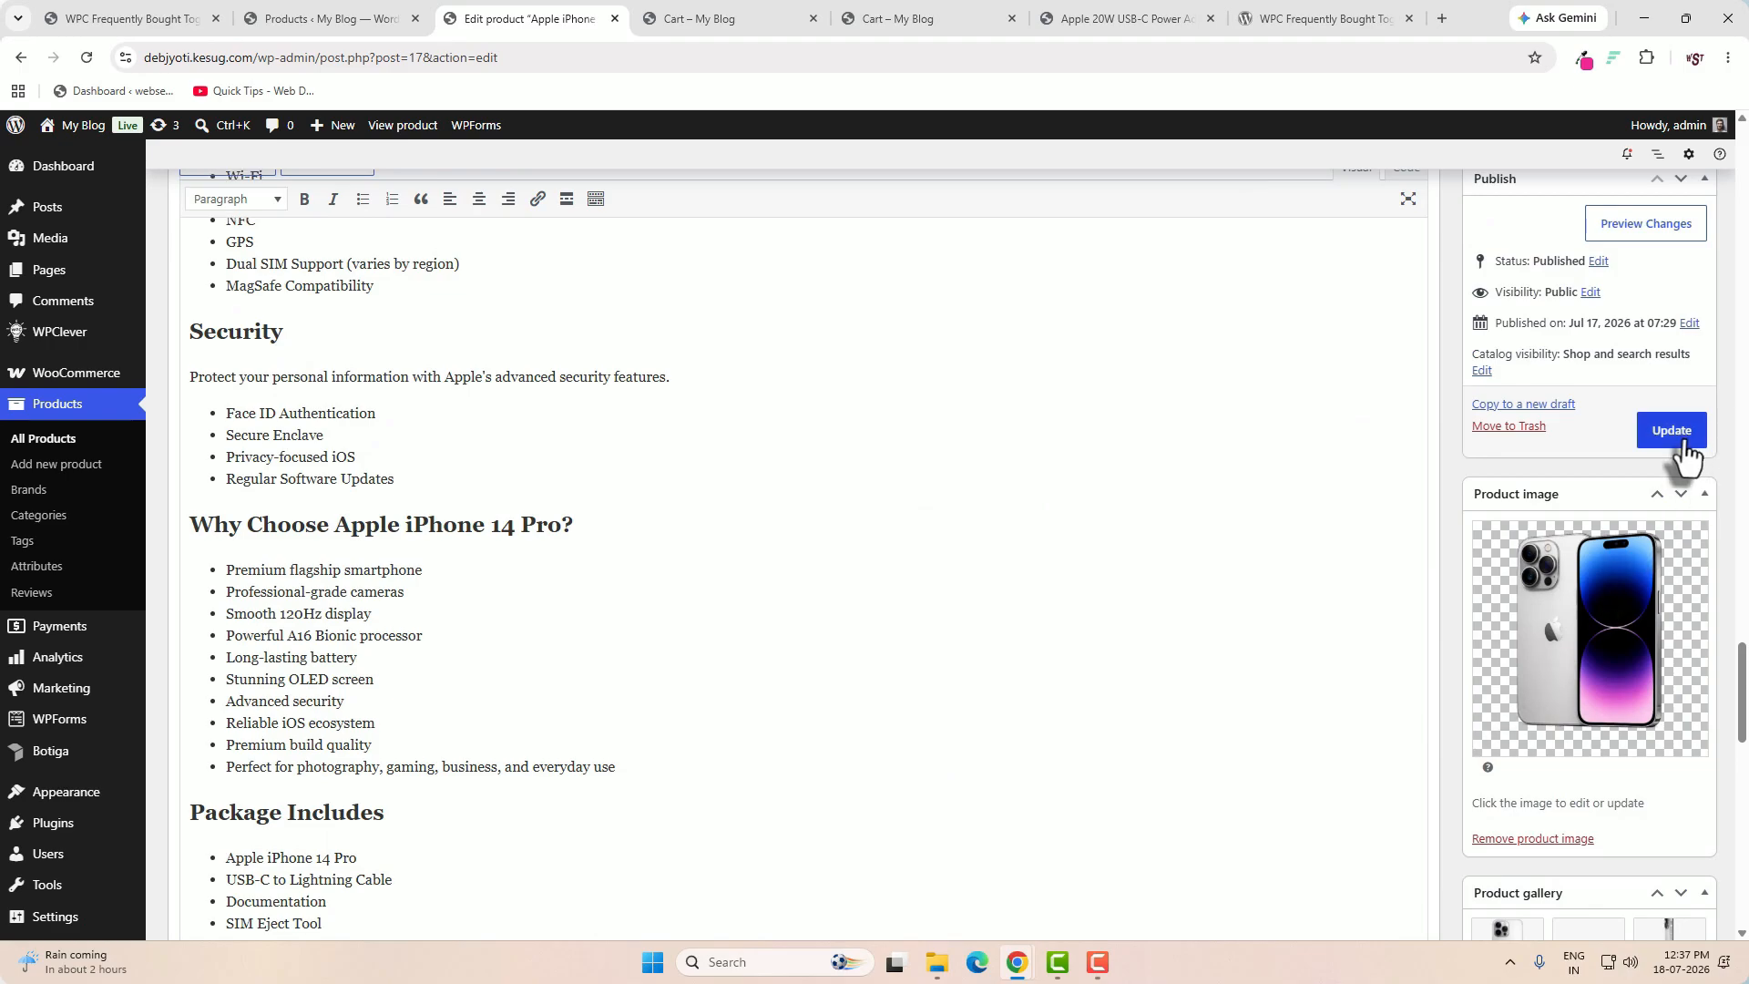
click(1671, 430)
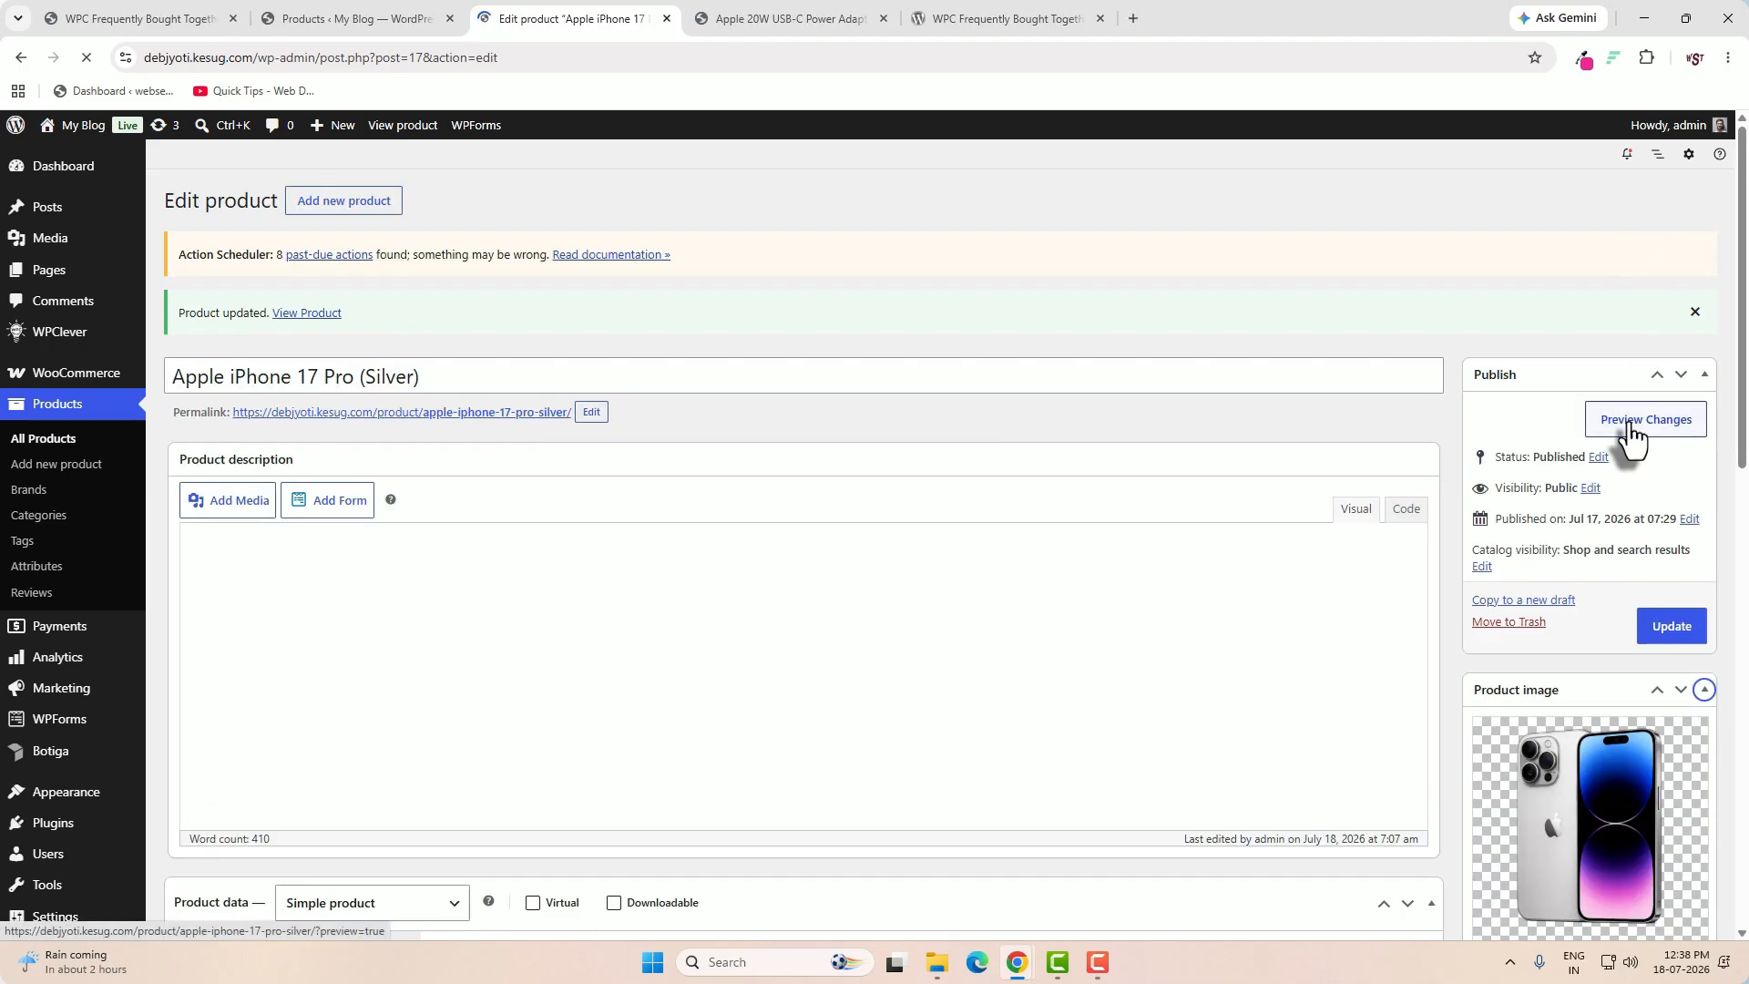
click(1631, 428)
- Add the iPhone with the power adapter and USB-C charge cable selected to the cart, and review the cart's items
scroll(1402, 637, down, 4)
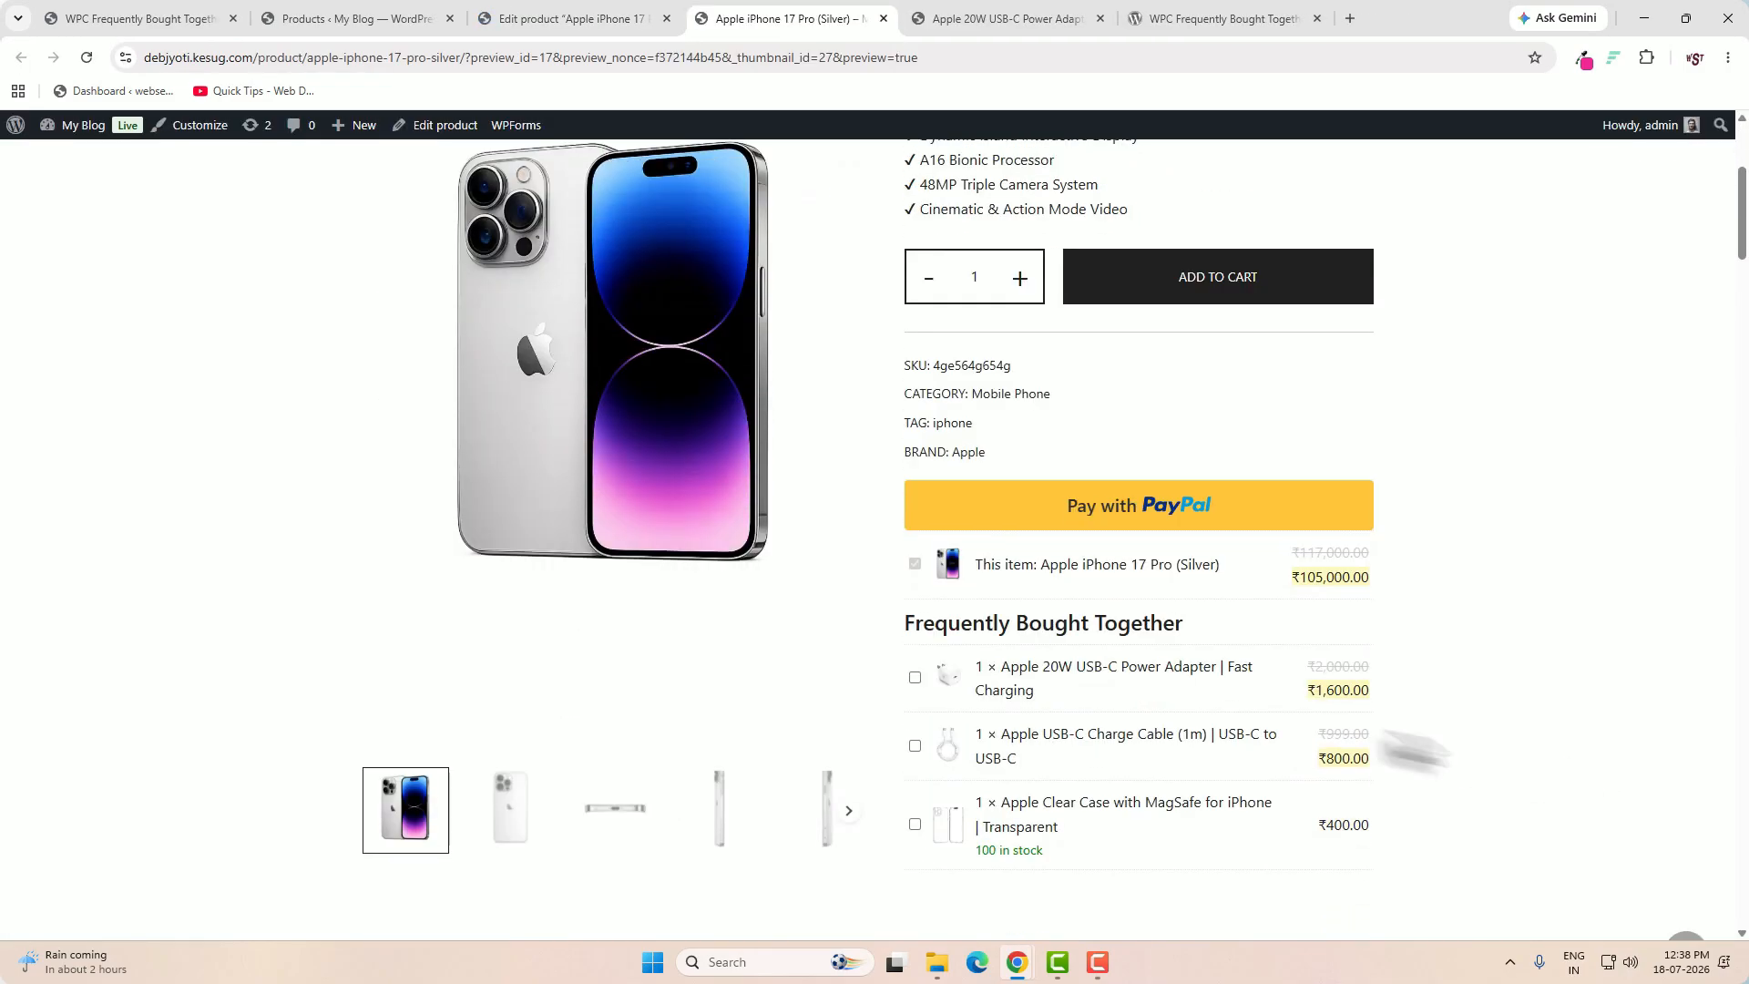
click(914, 677)
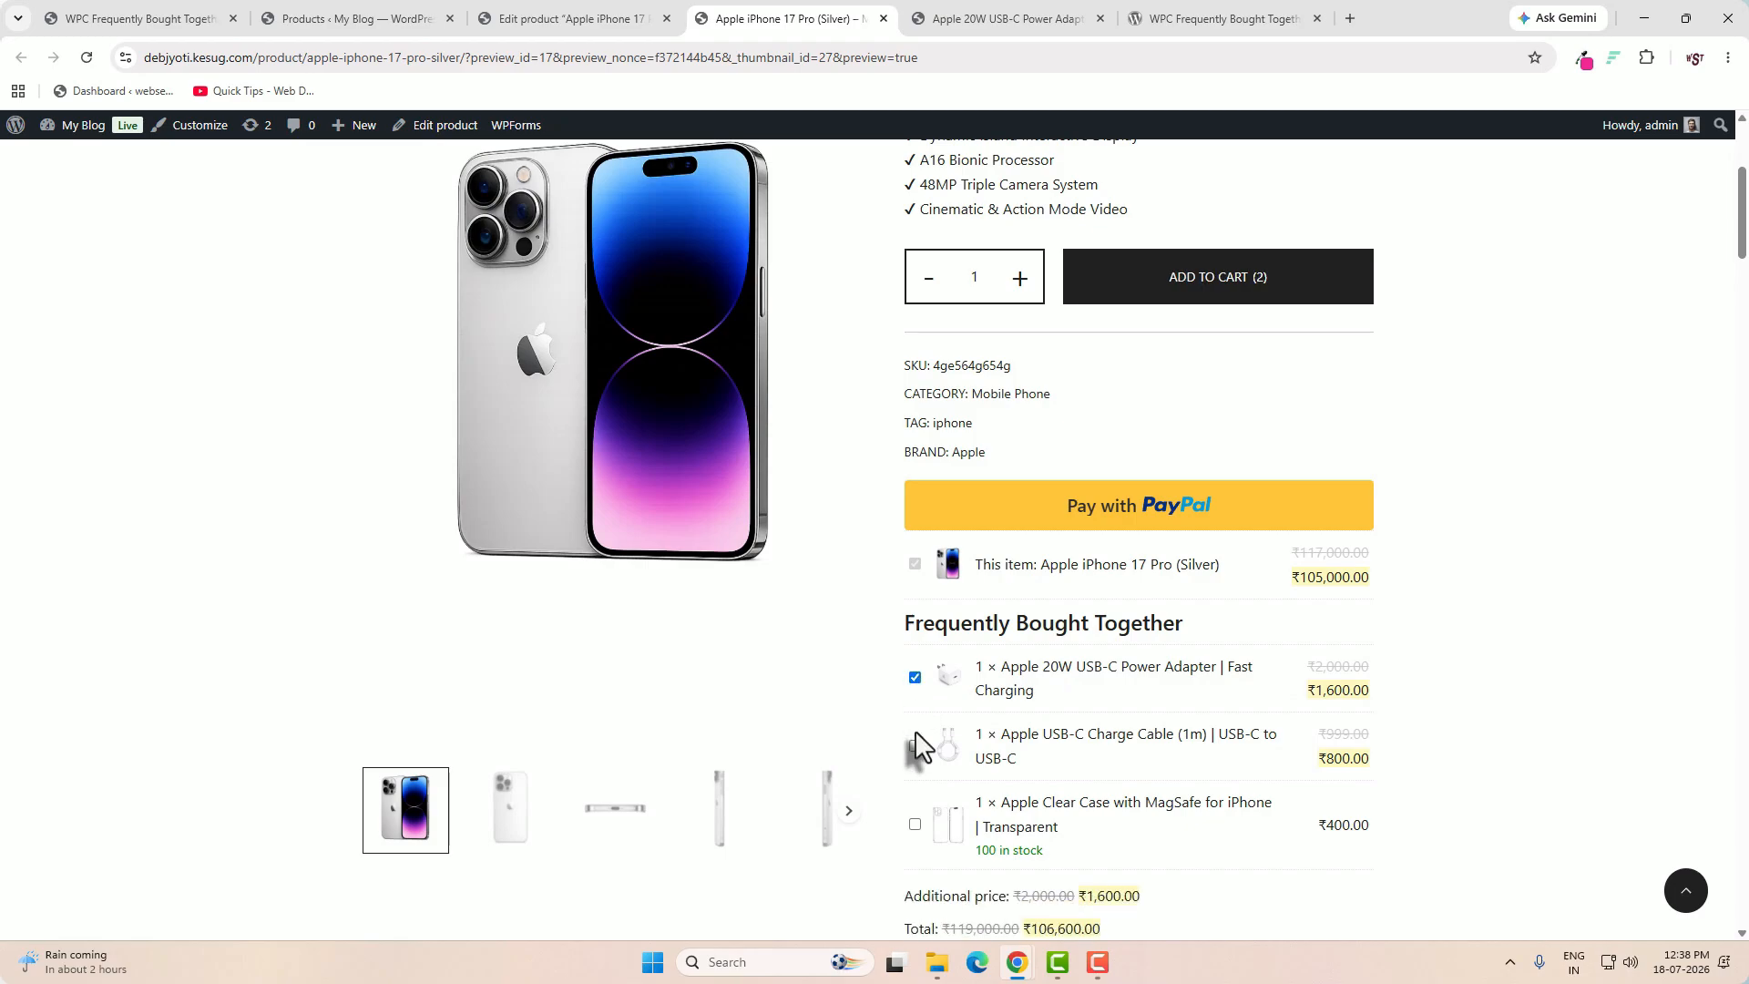
click(915, 745)
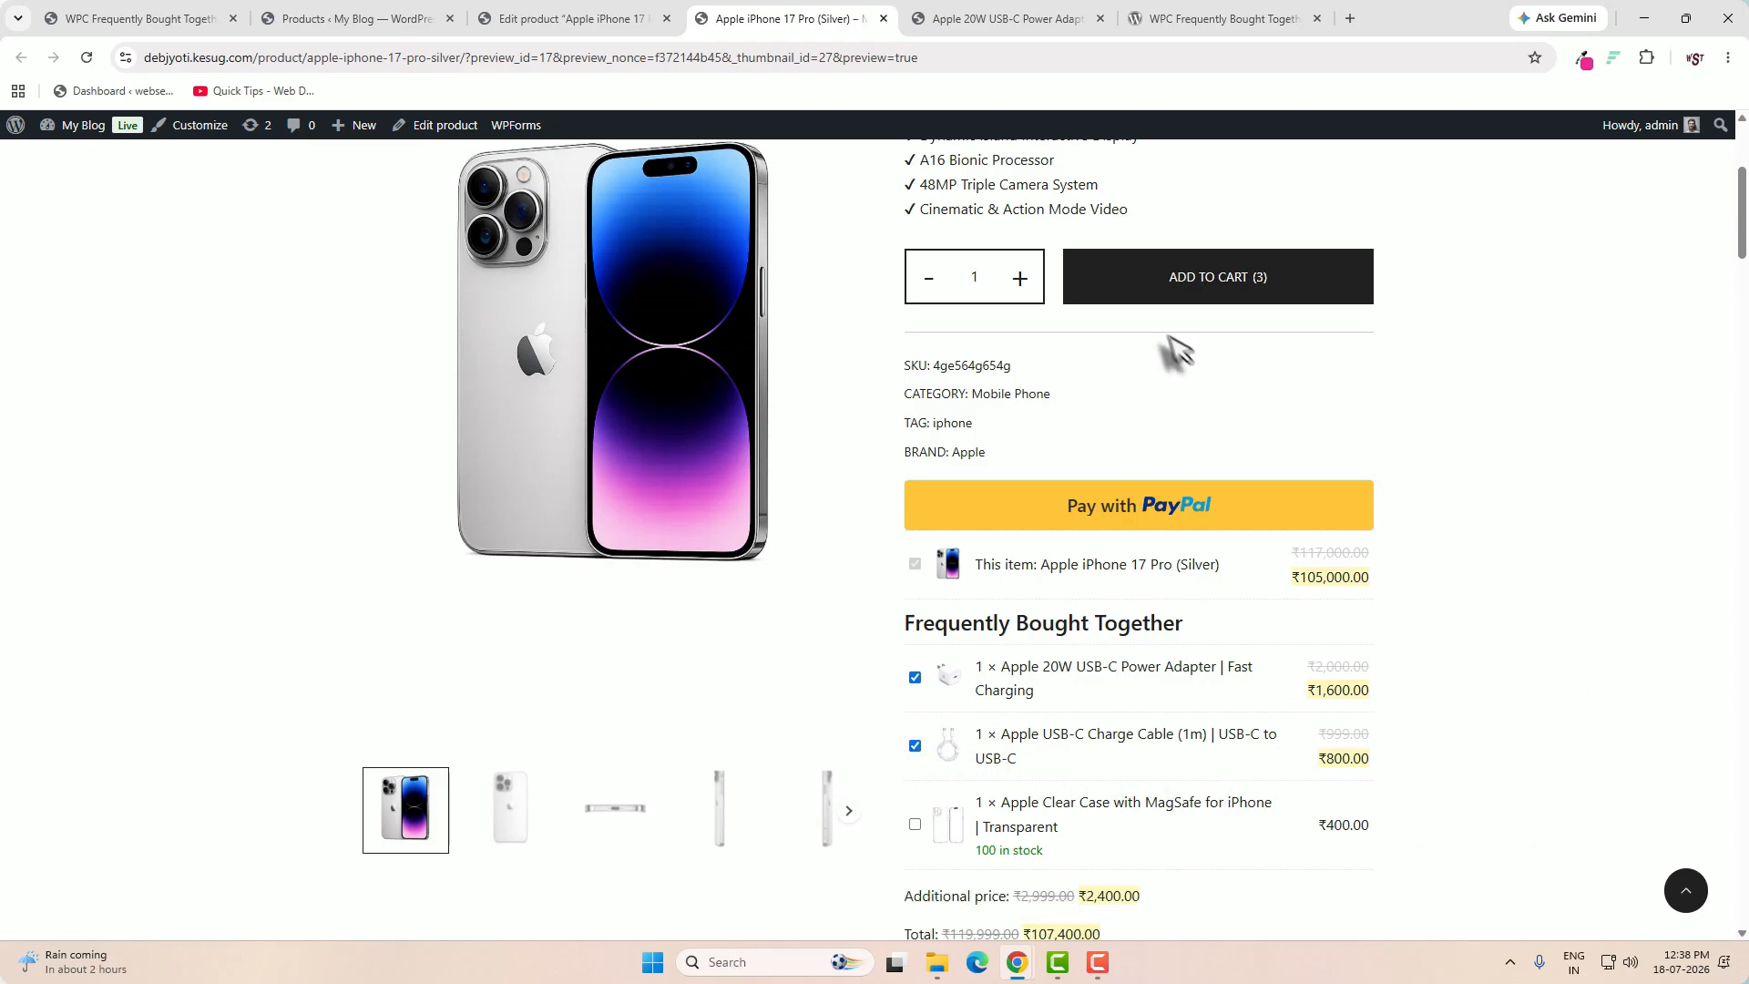
click(1177, 300)
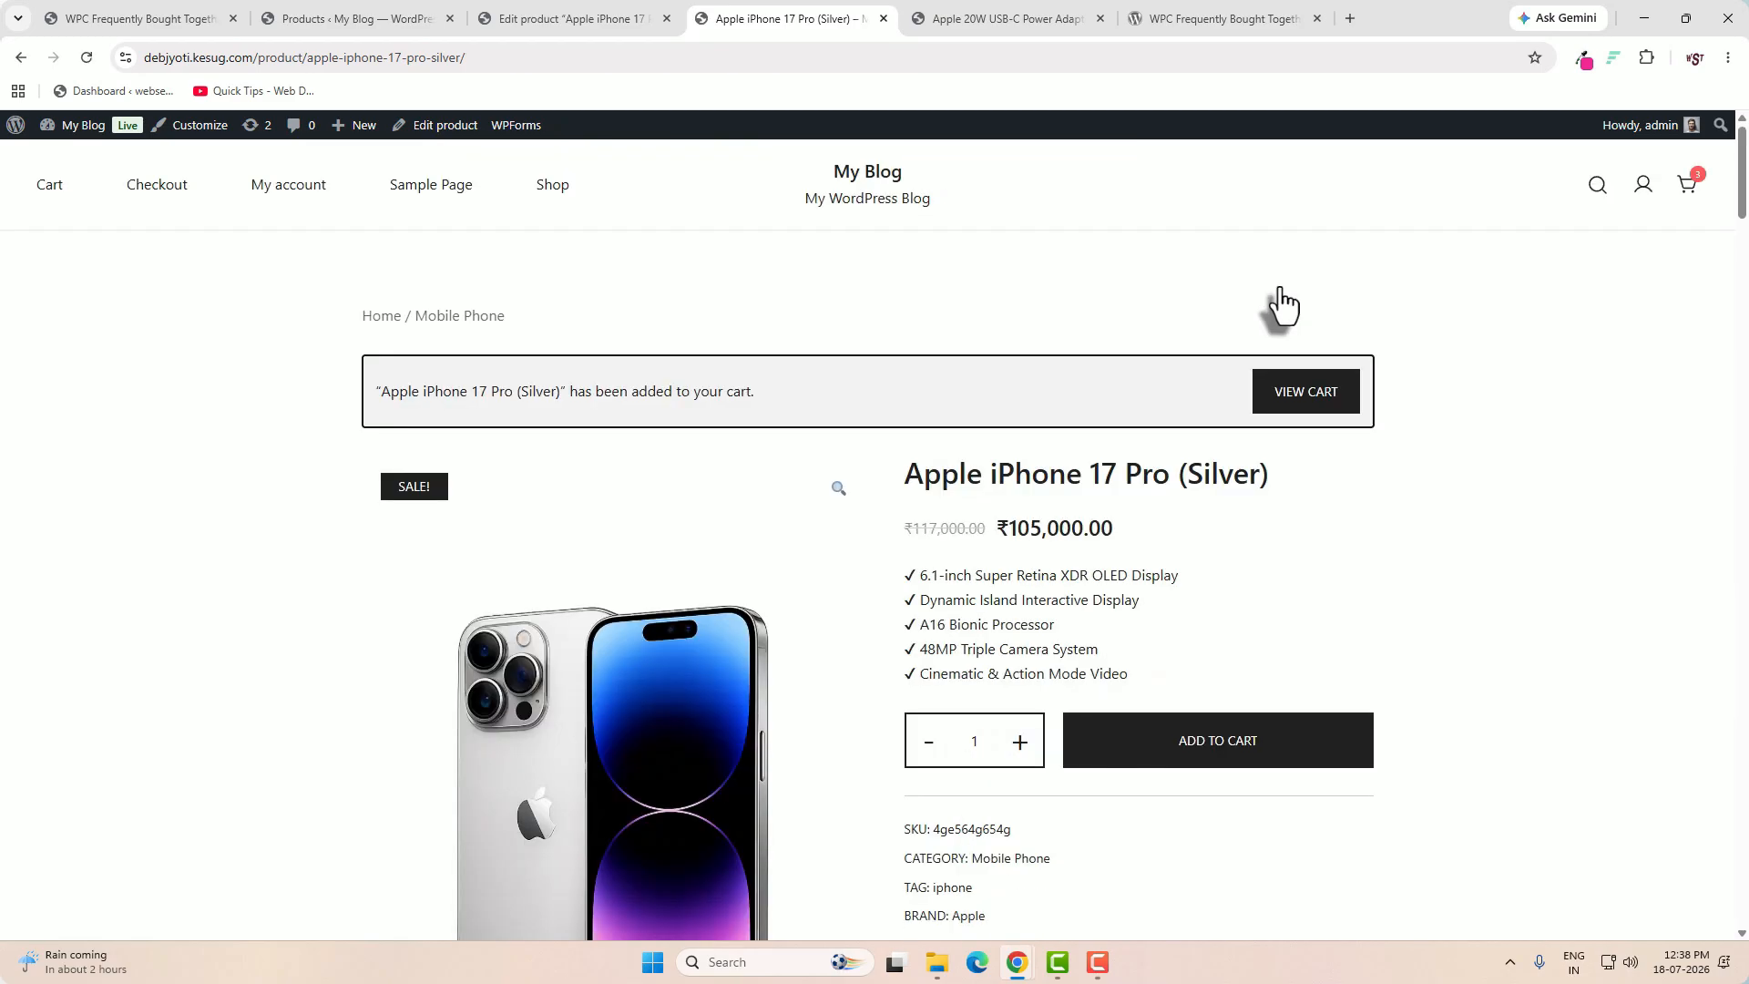
click(1323, 407)
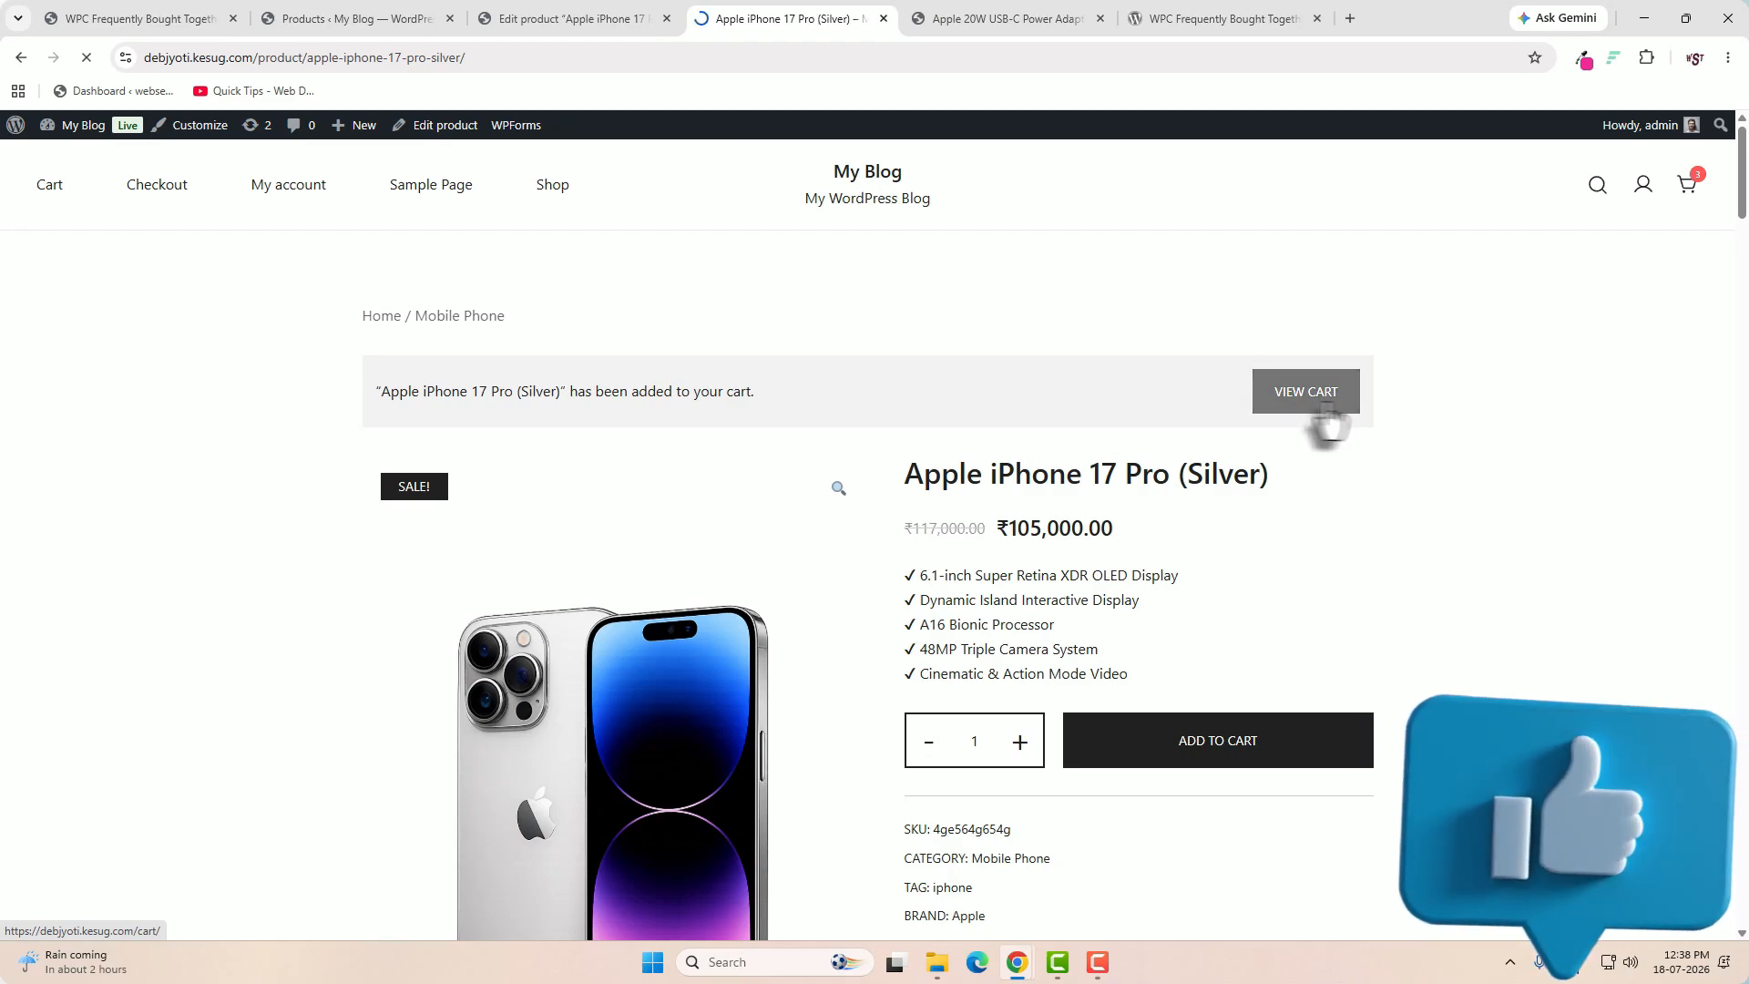
scroll(1192, 625, down, 5)
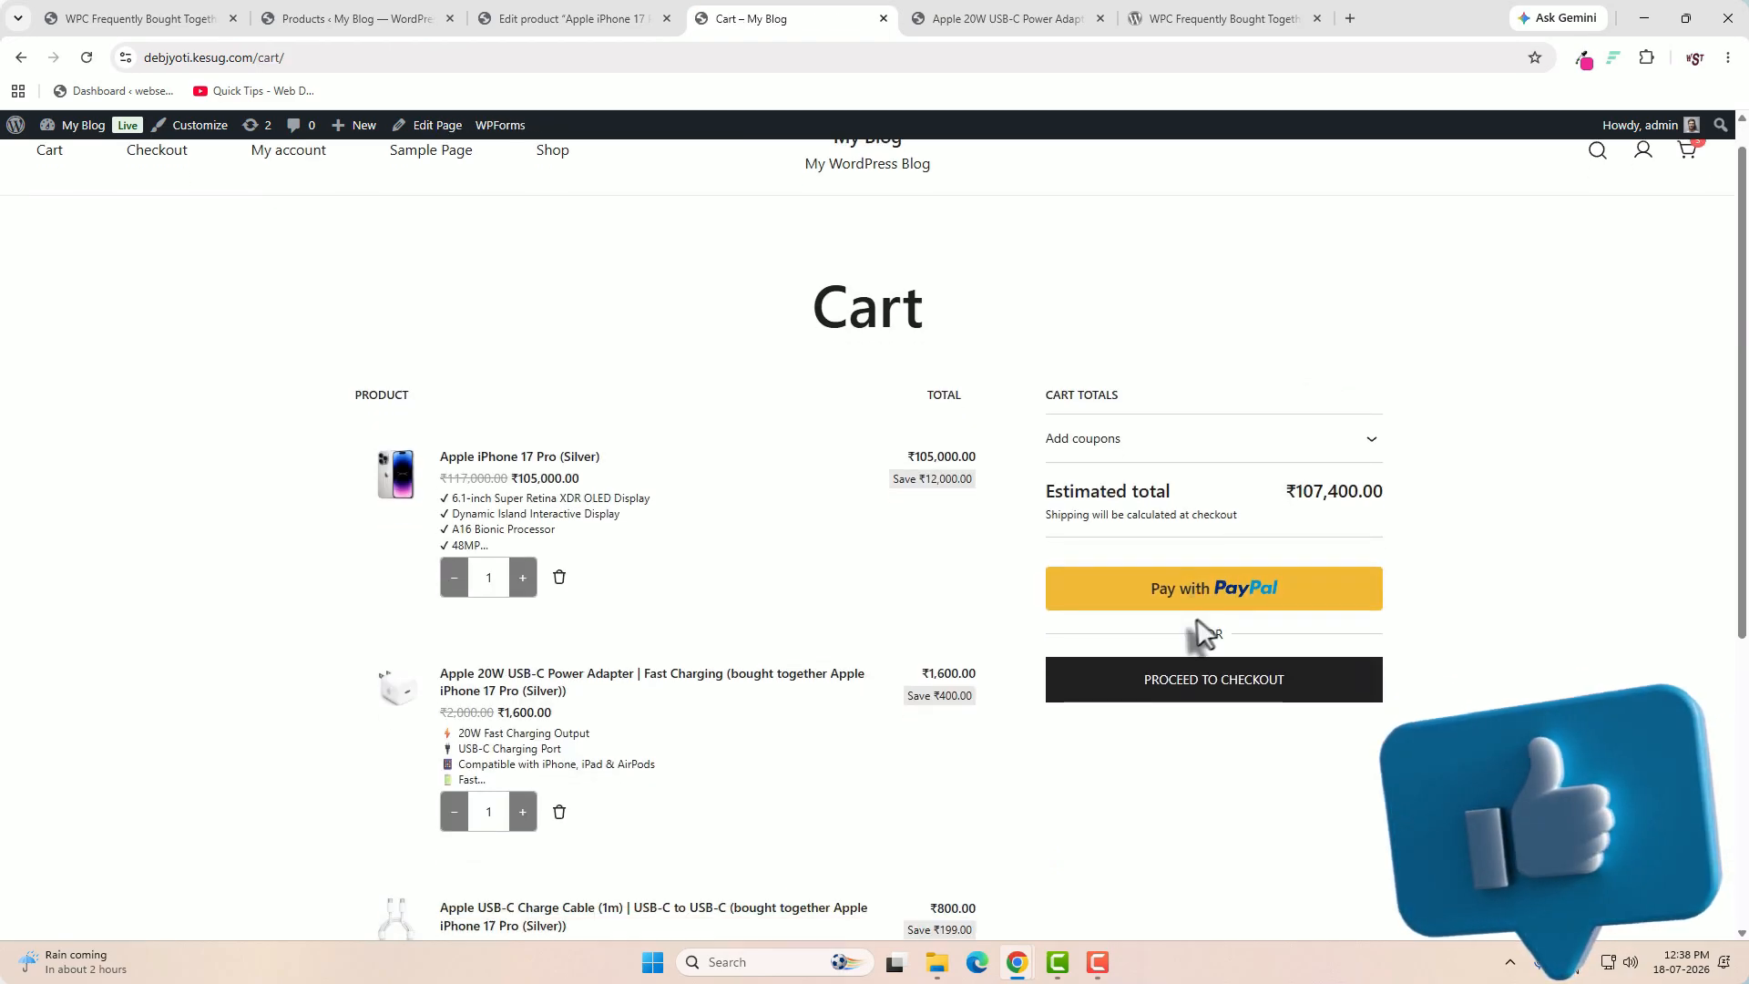
scroll(1195, 636, up, 2)
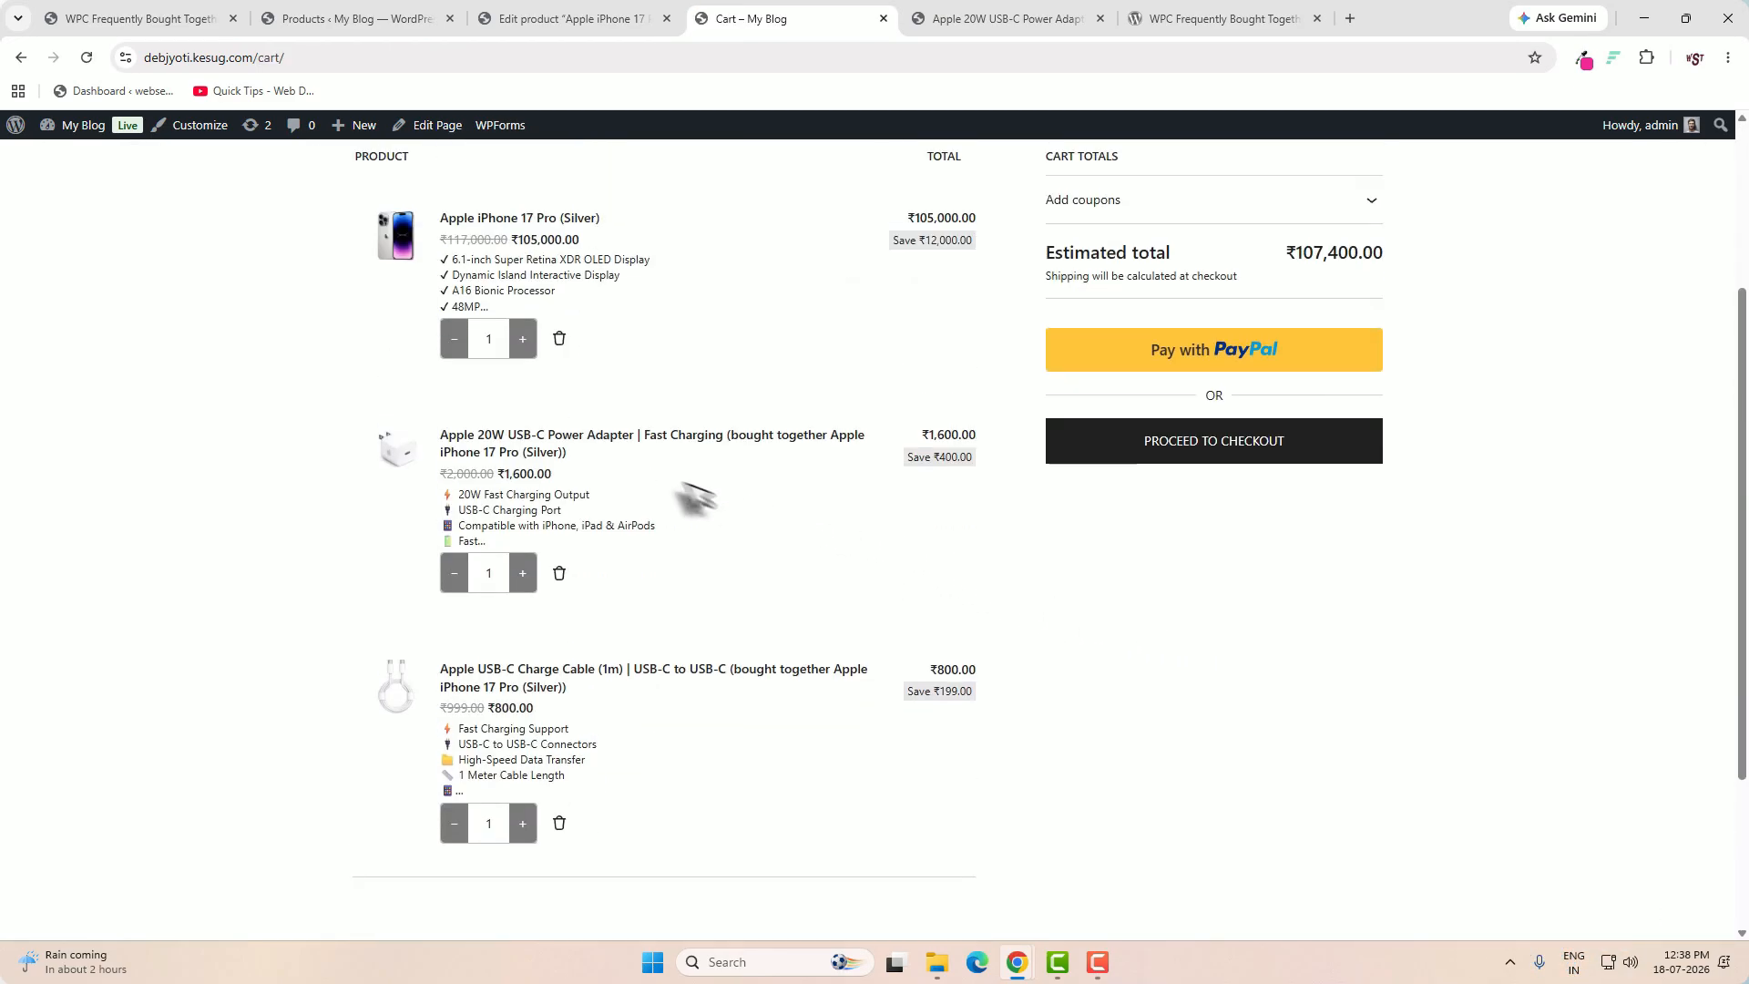
scroll(642, 778, up, 3)
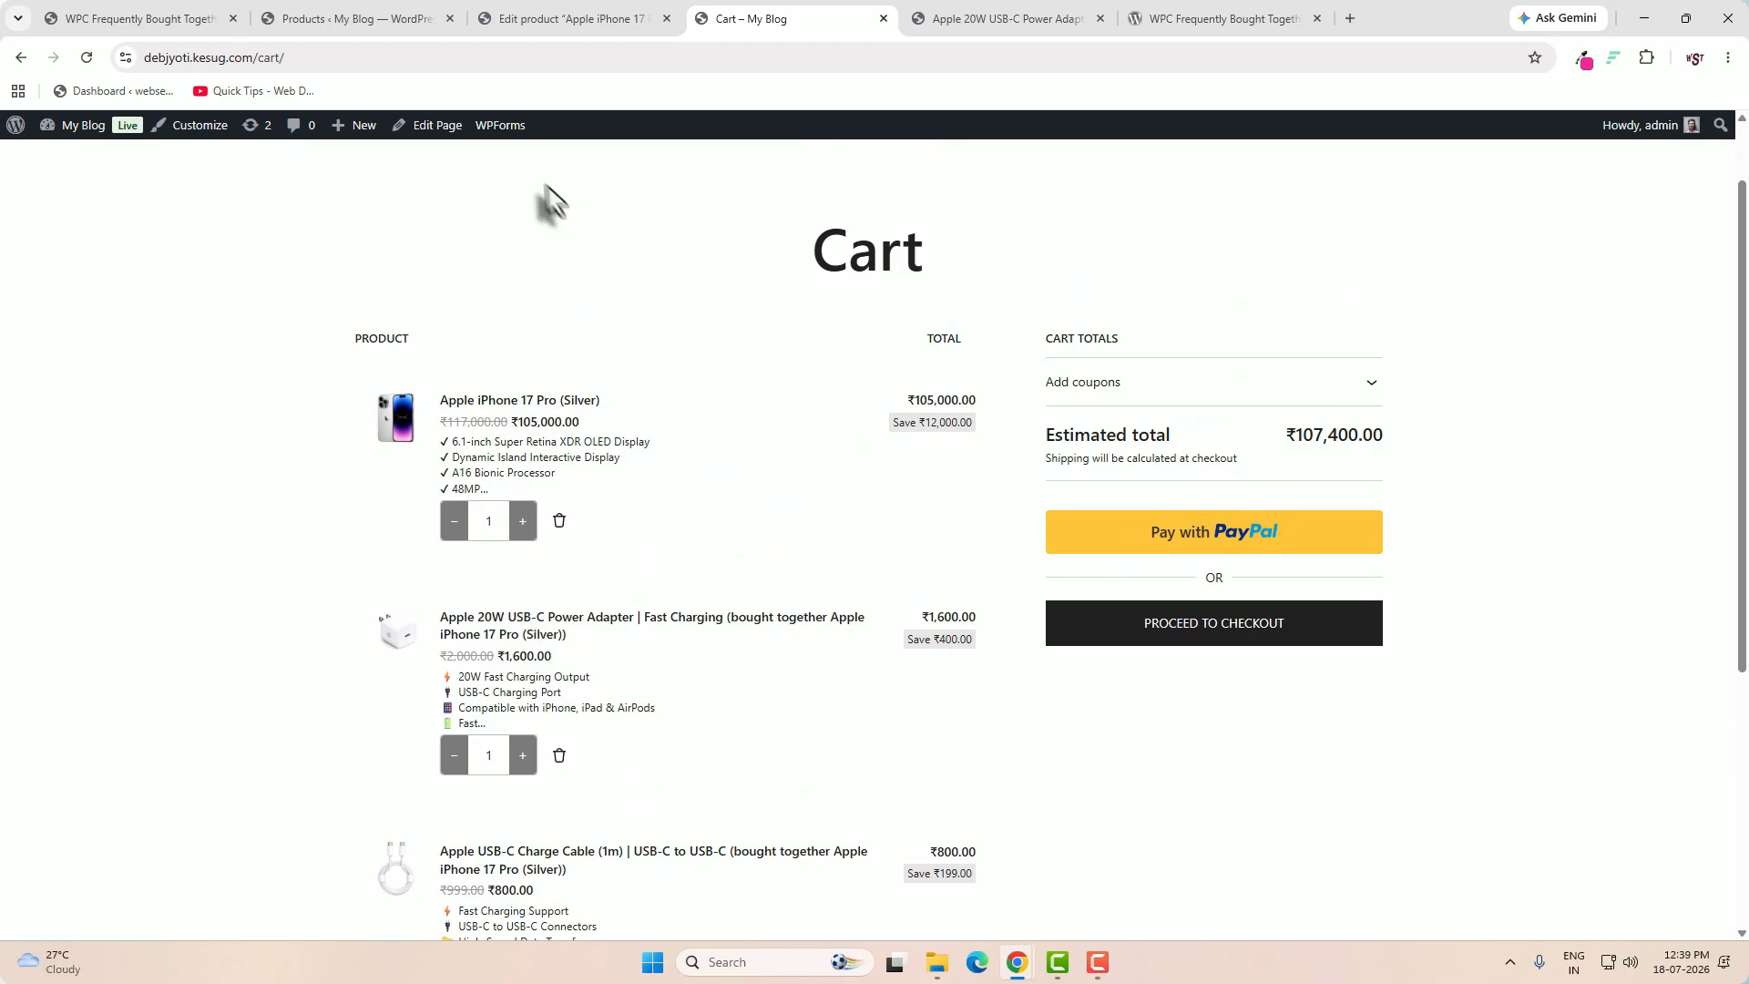
- Compare the Add separately setting with the cart, and remove the iPhone from the cart
click(560, 18)
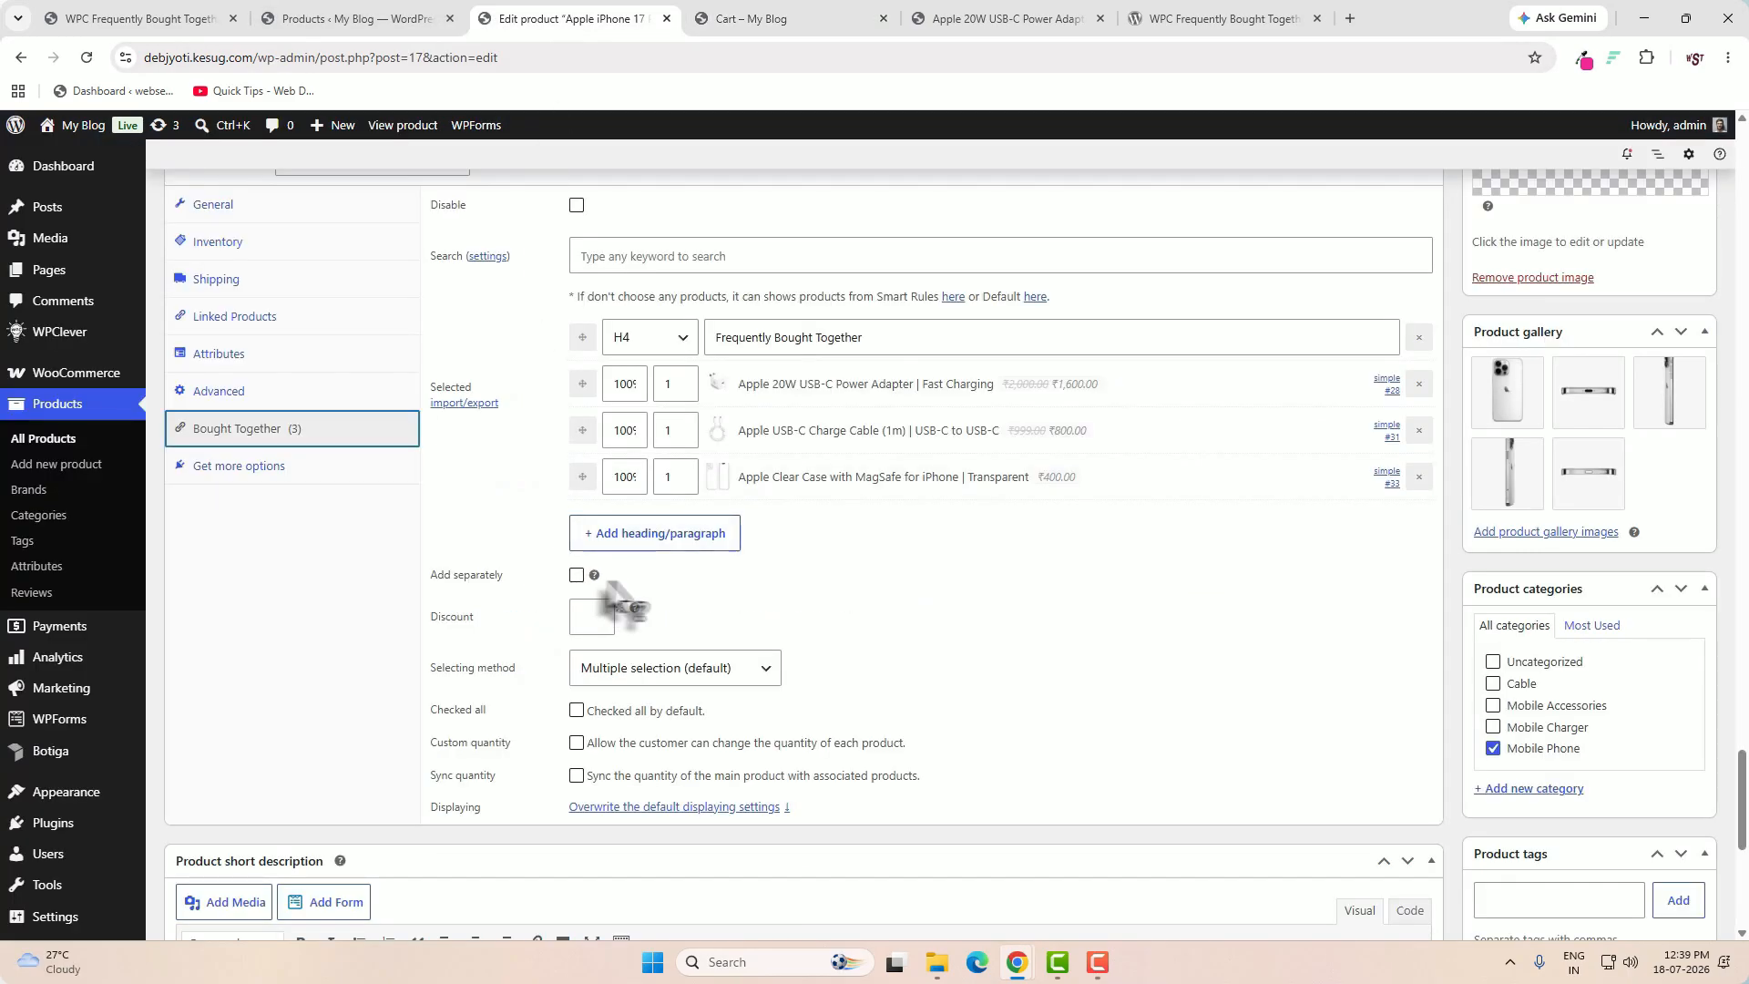
key(ctrl+Tab)
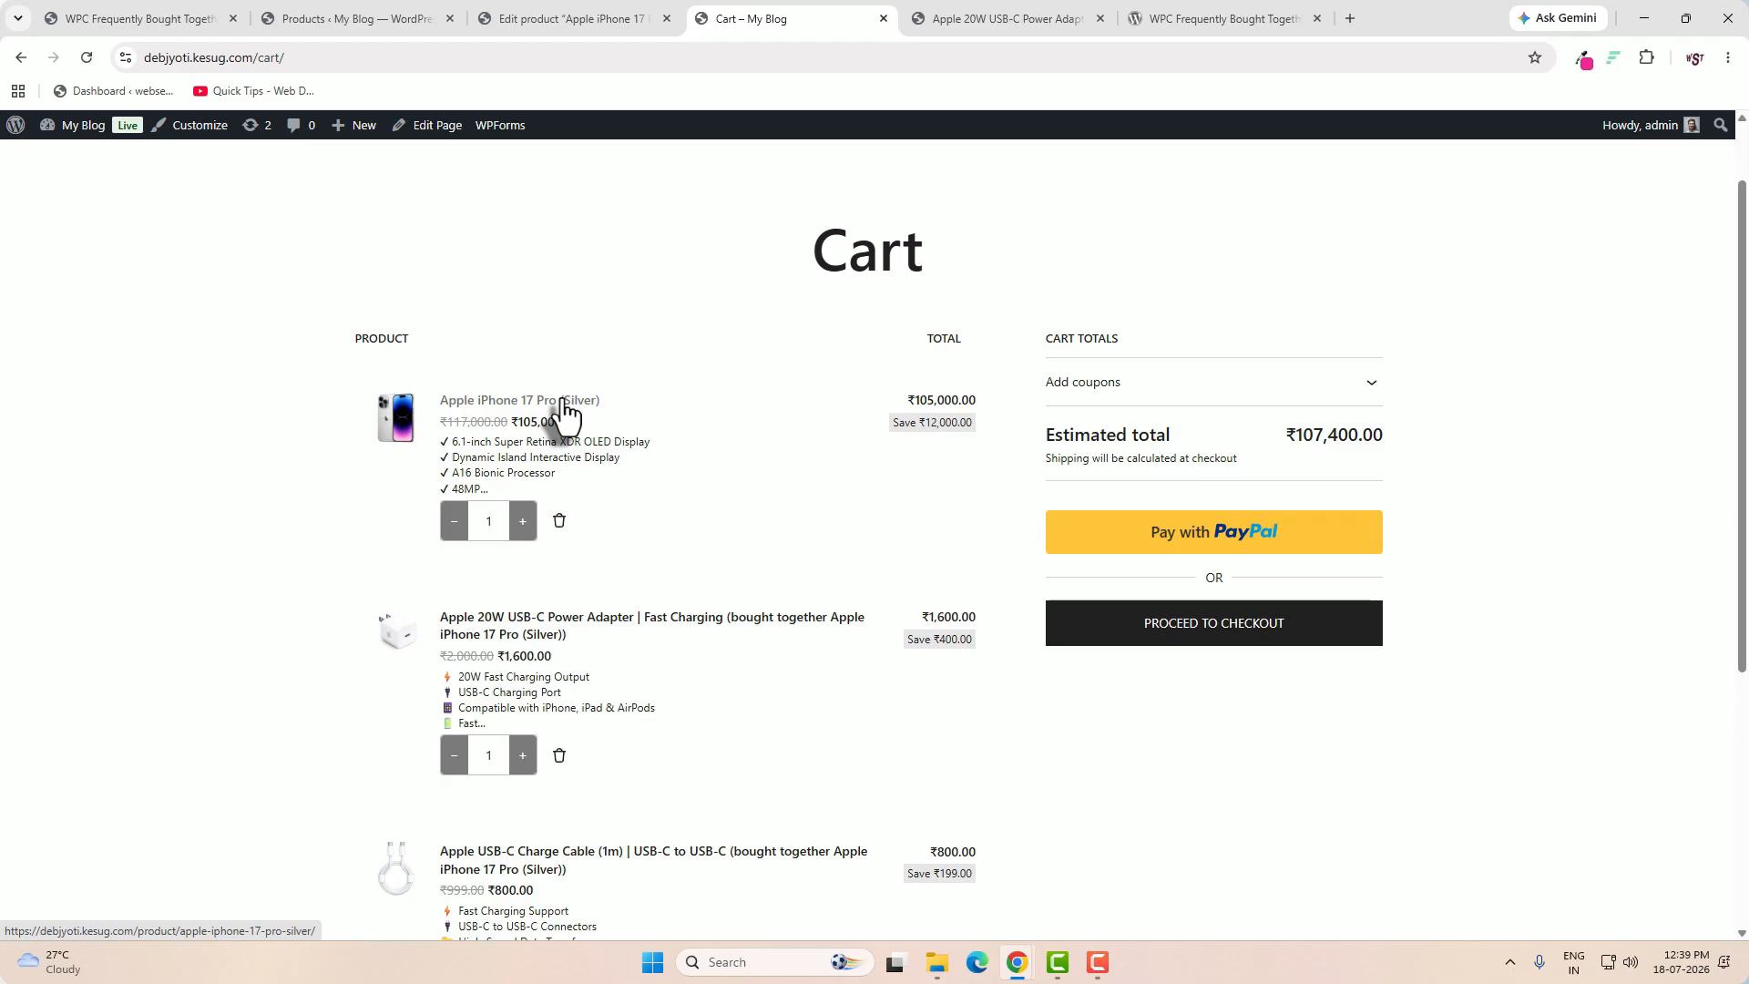
click(567, 18)
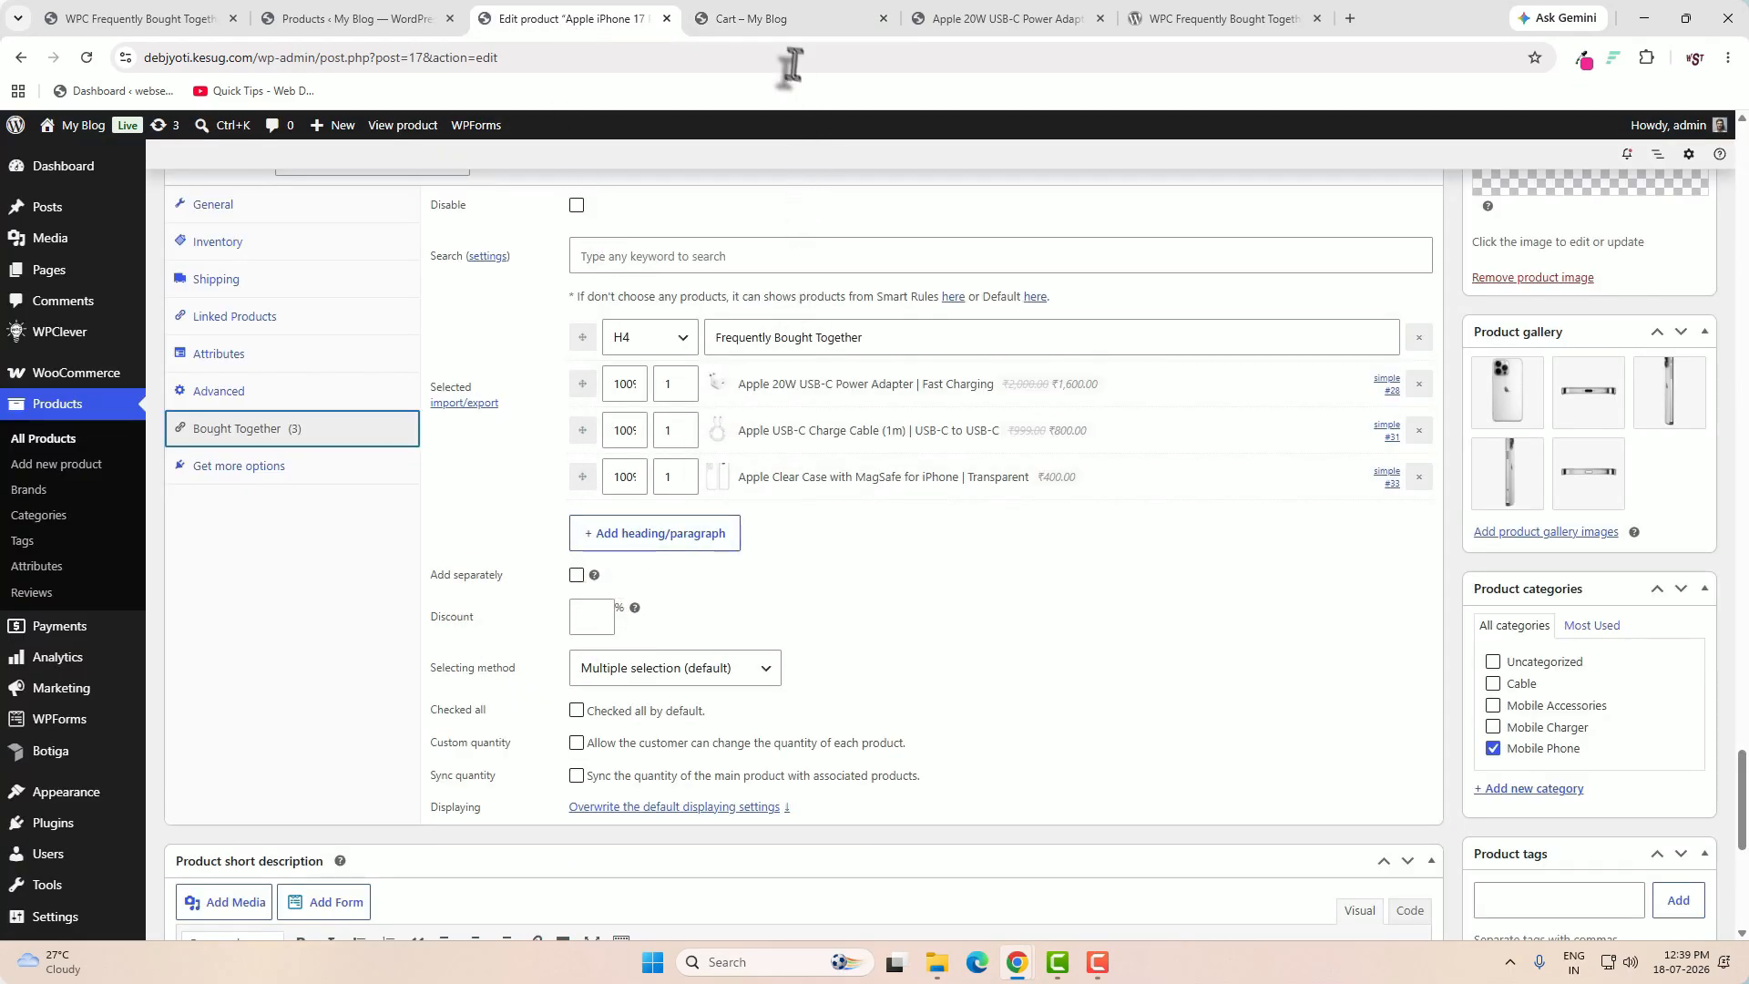
click(772, 22)
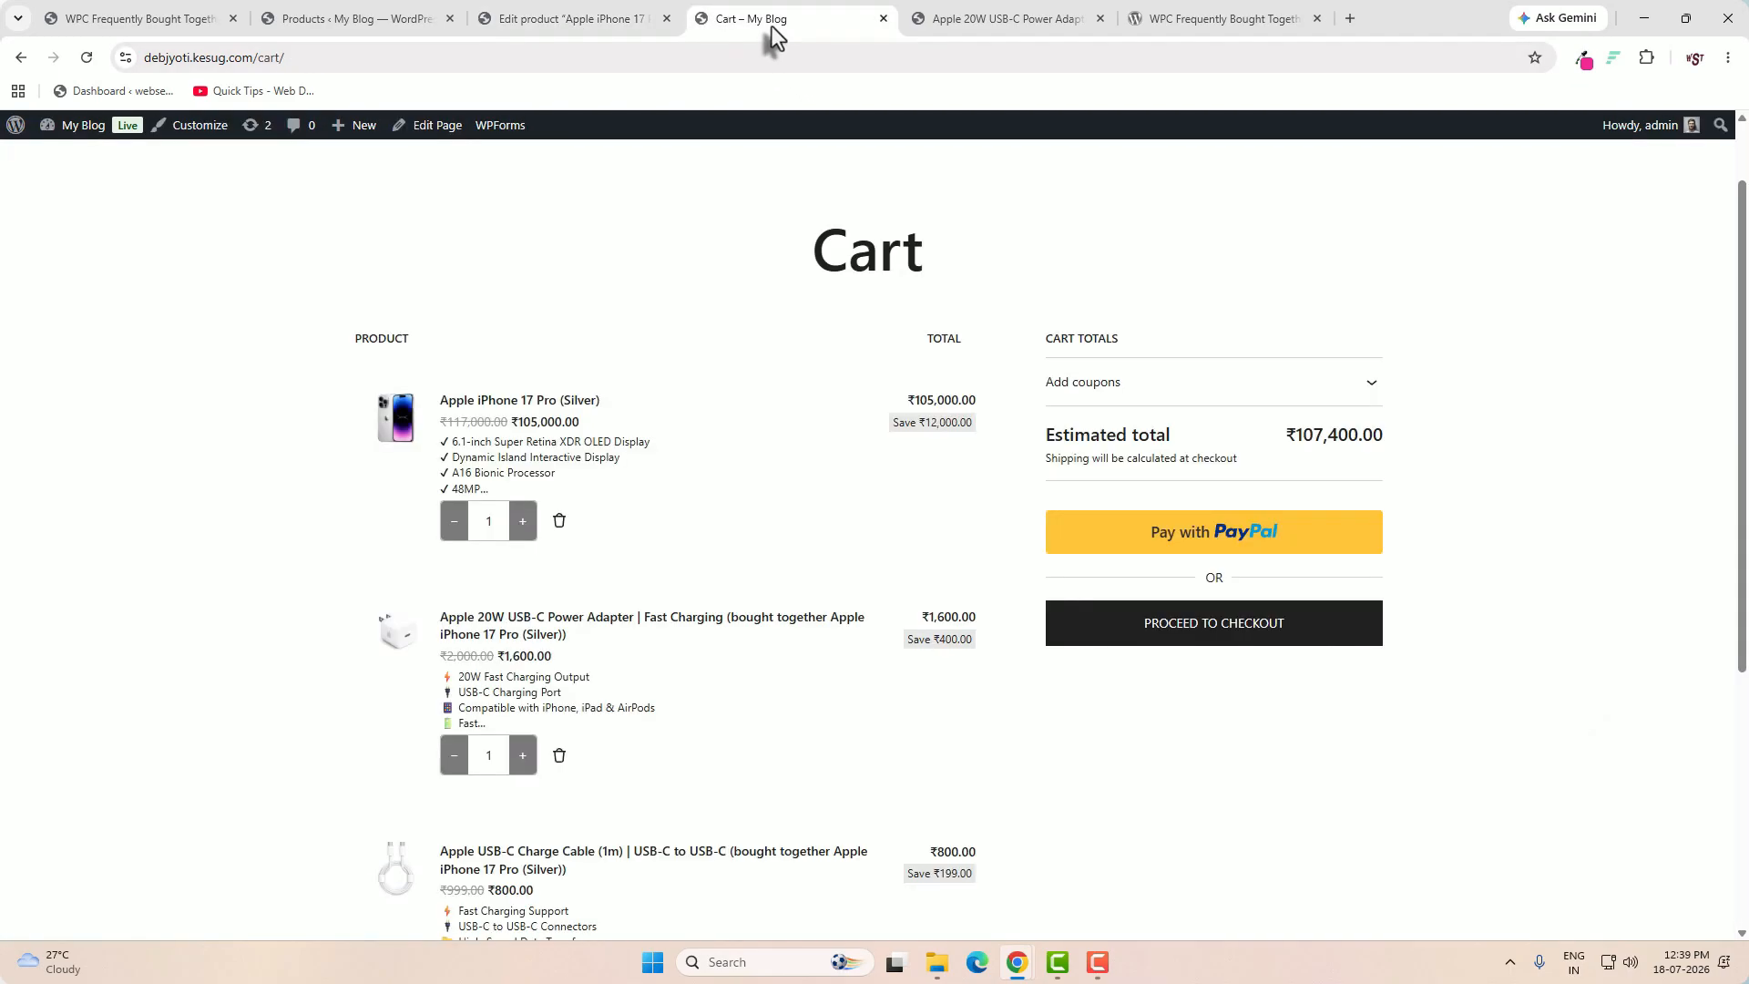
click(559, 522)
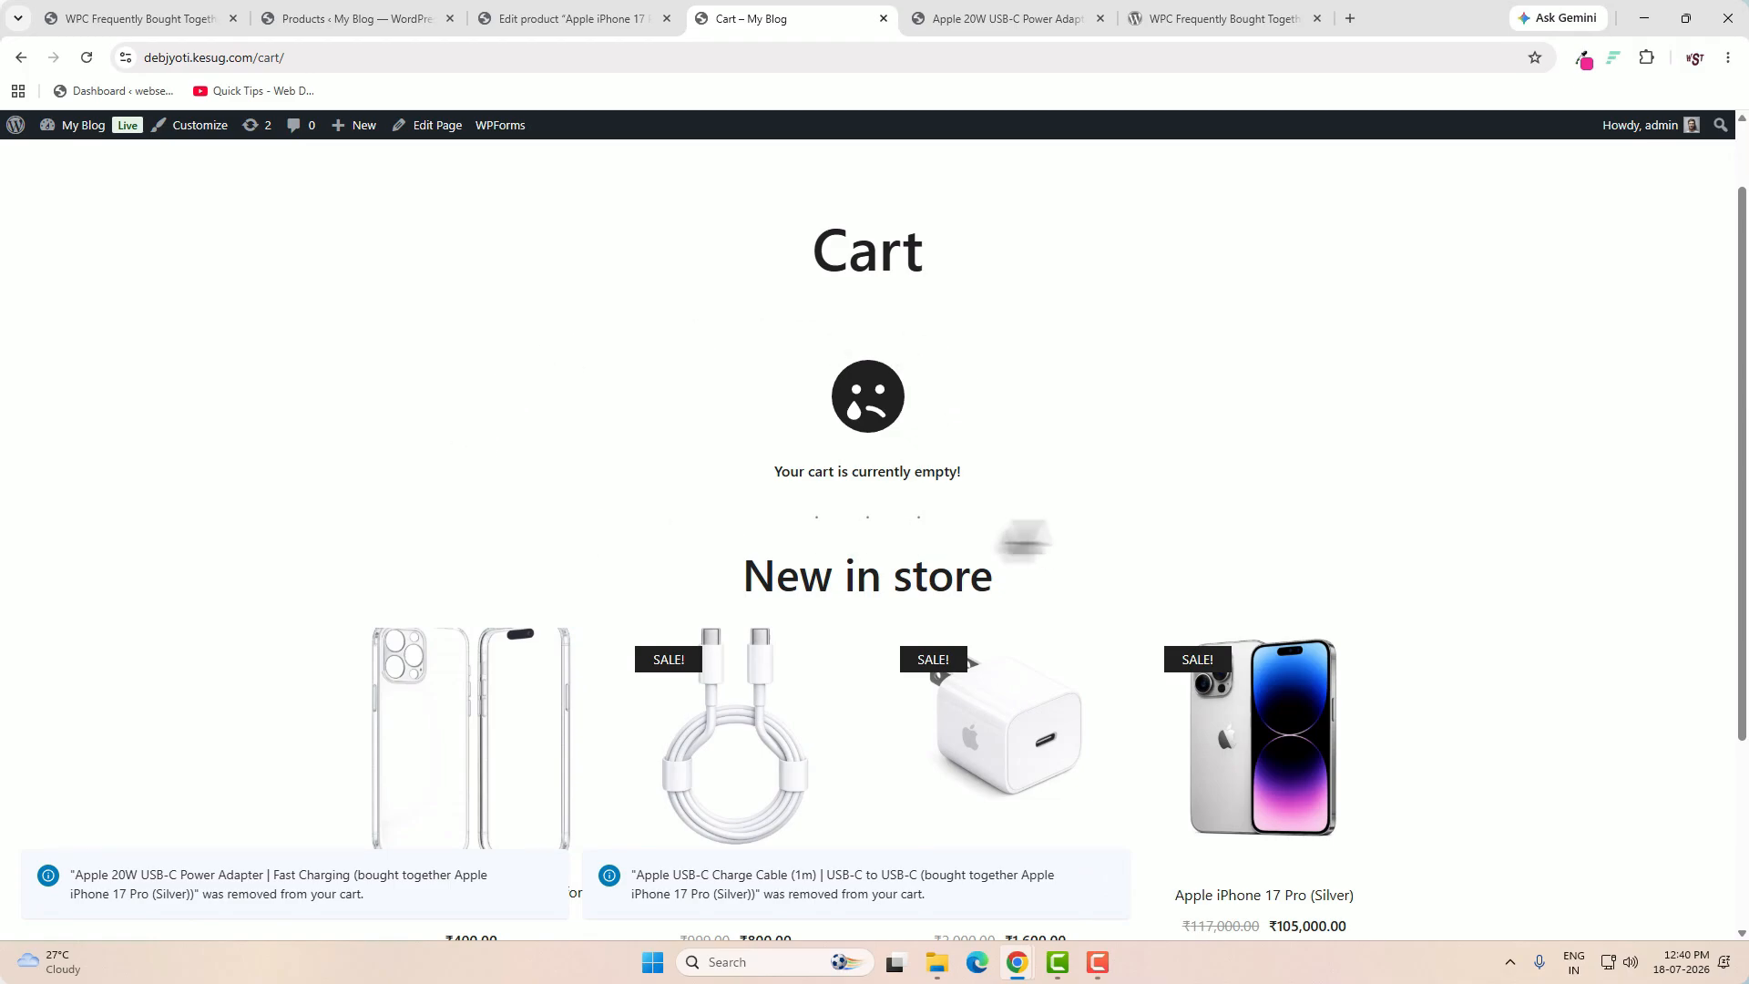
- Set the power adapter's bought-together price to 90%, update the product and preview it on the store page
click(610, 20)
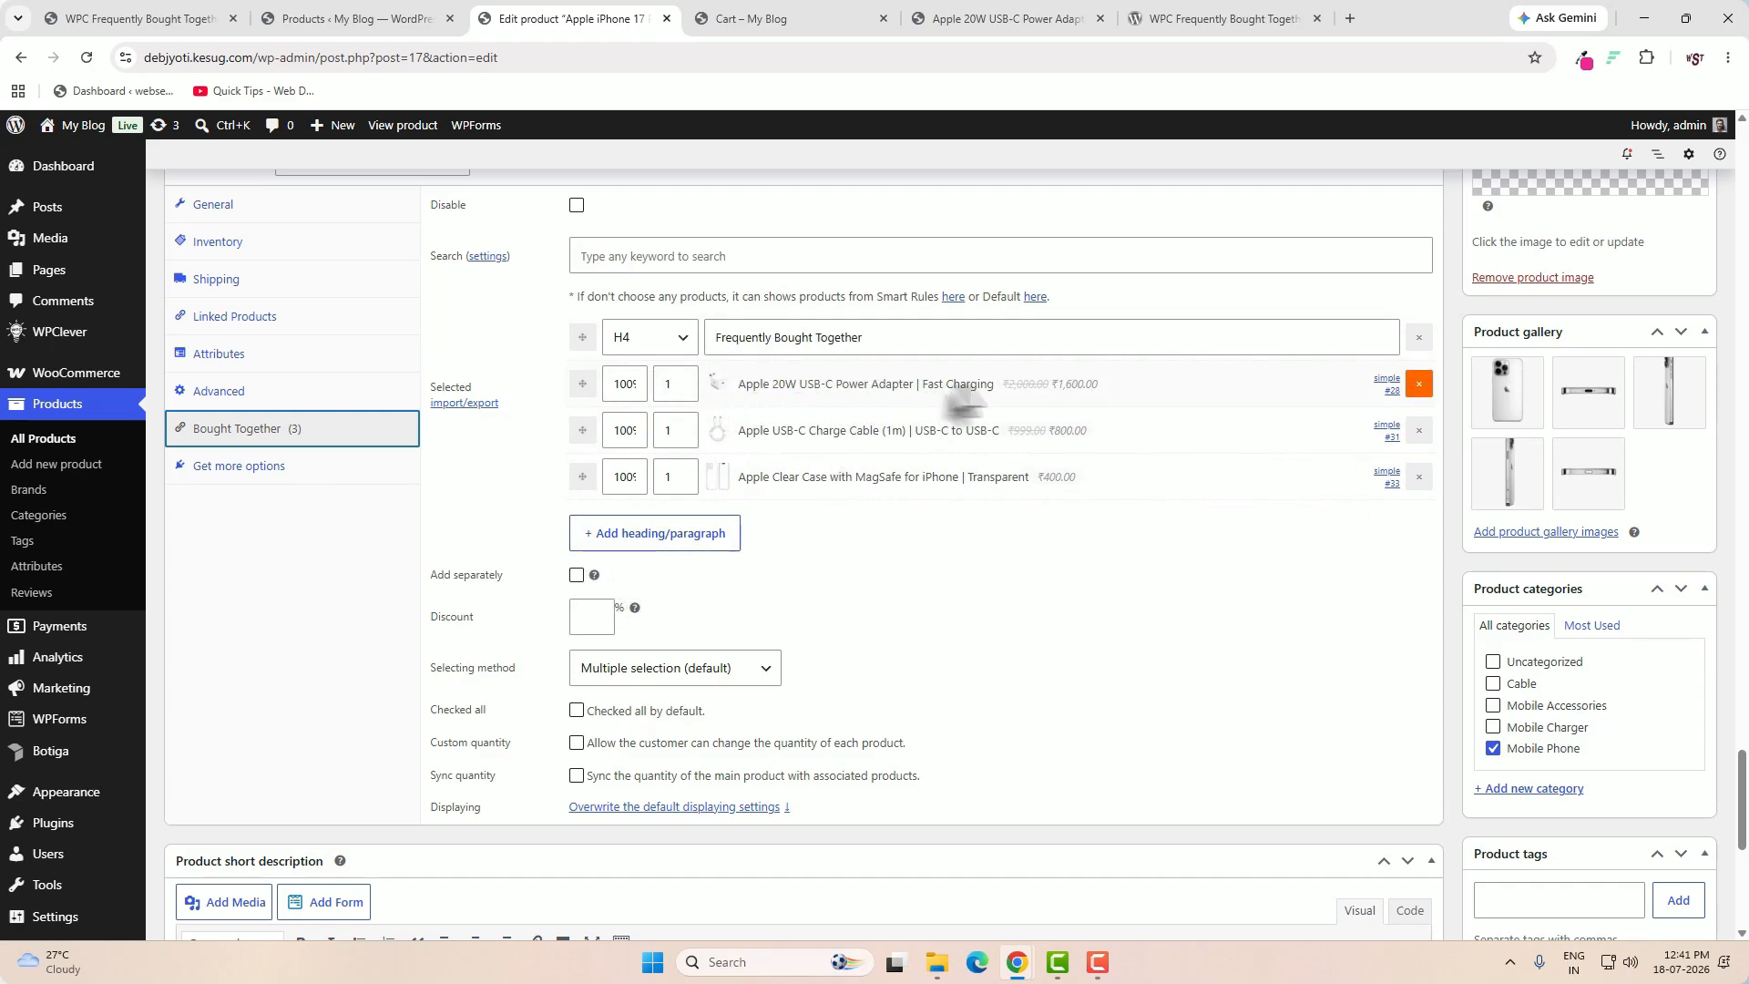
click(615, 384)
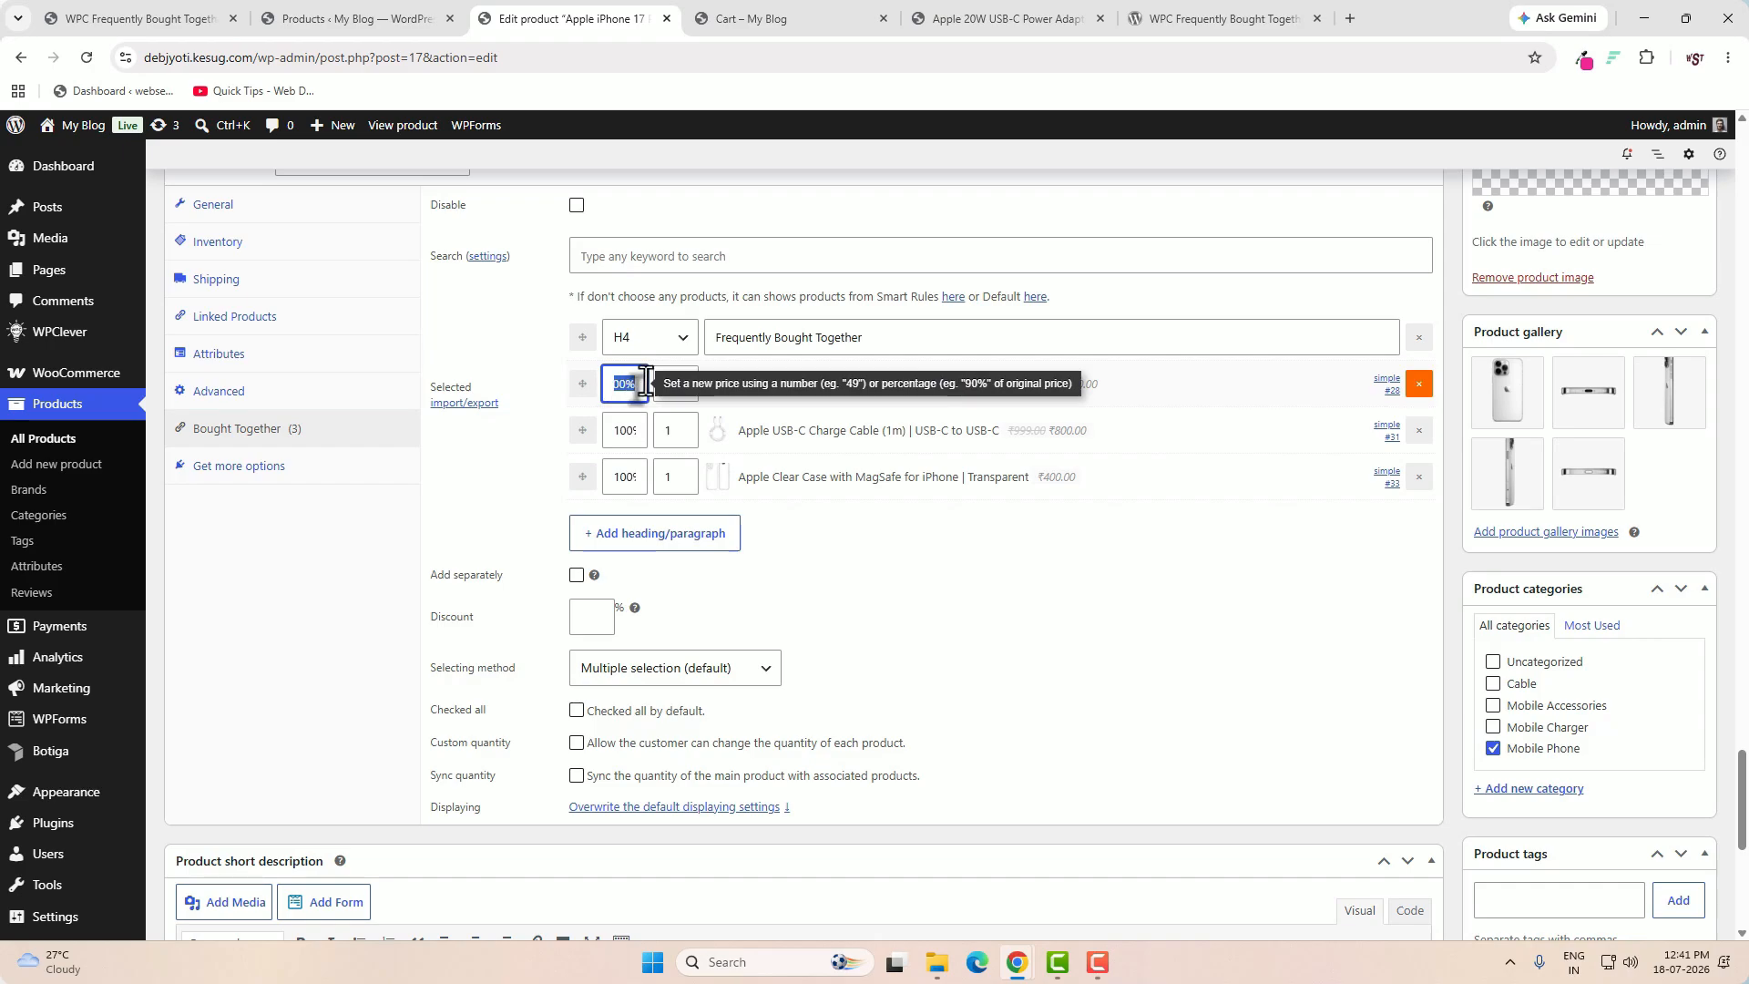
click(882, 612)
text(90)
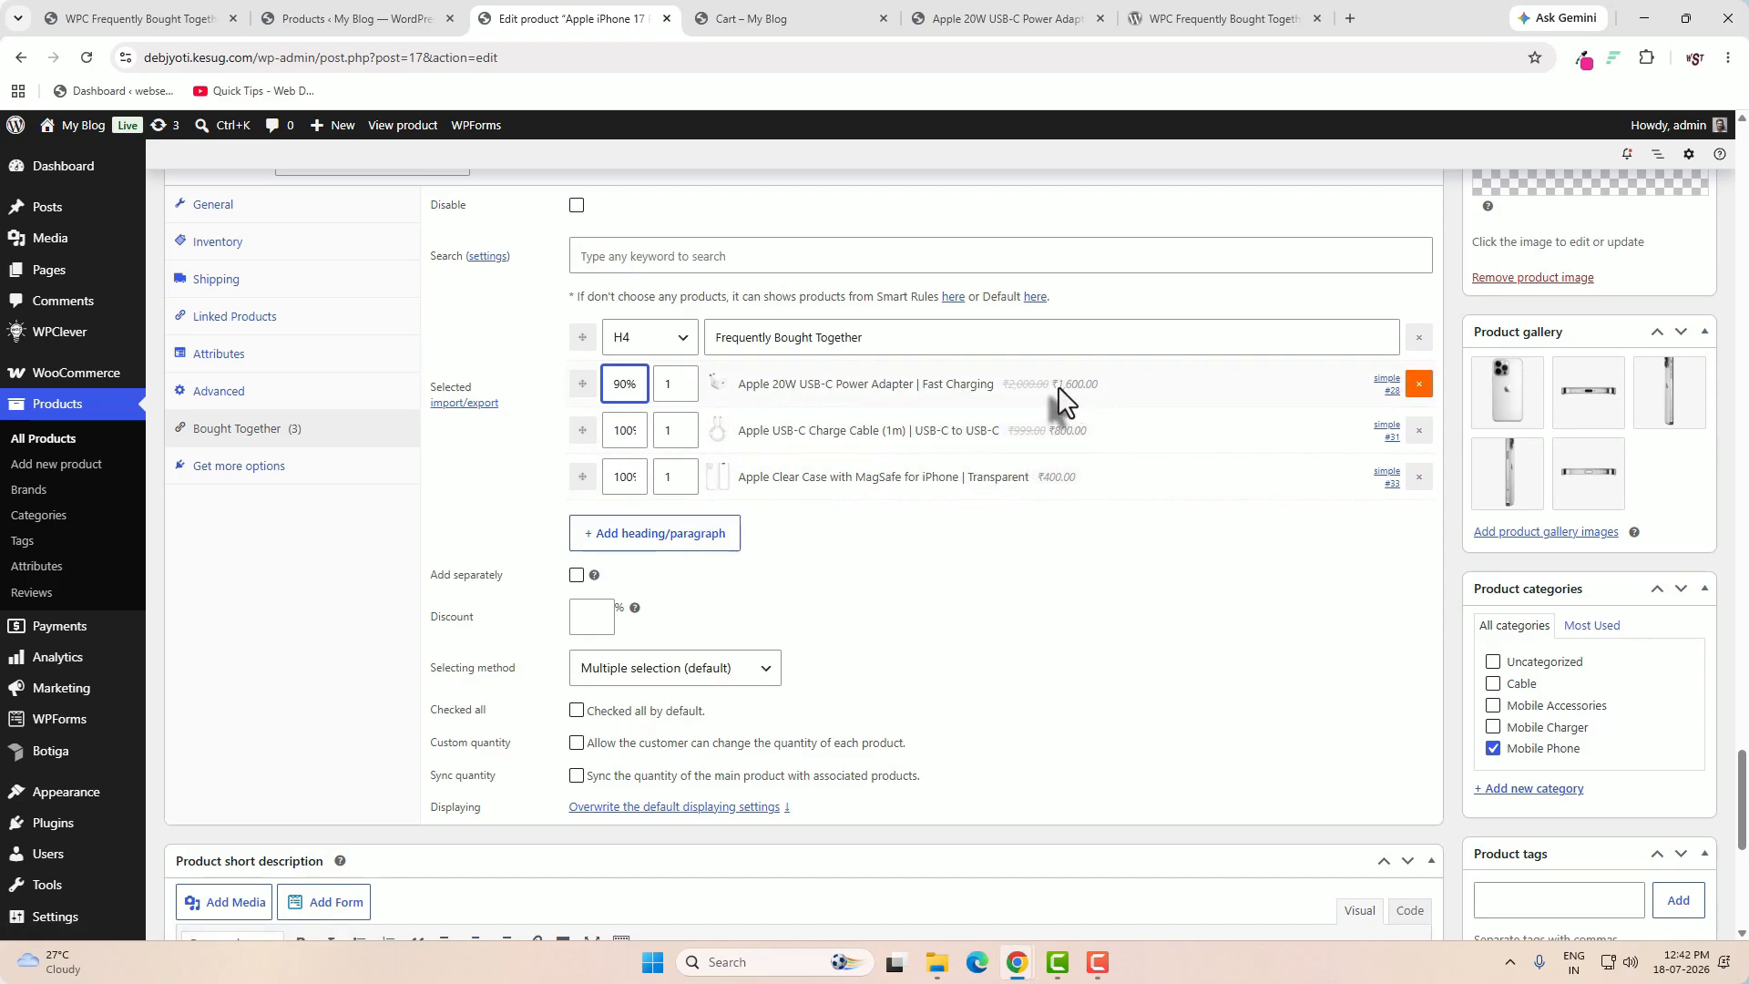
scroll(1312, 674, up, 4)
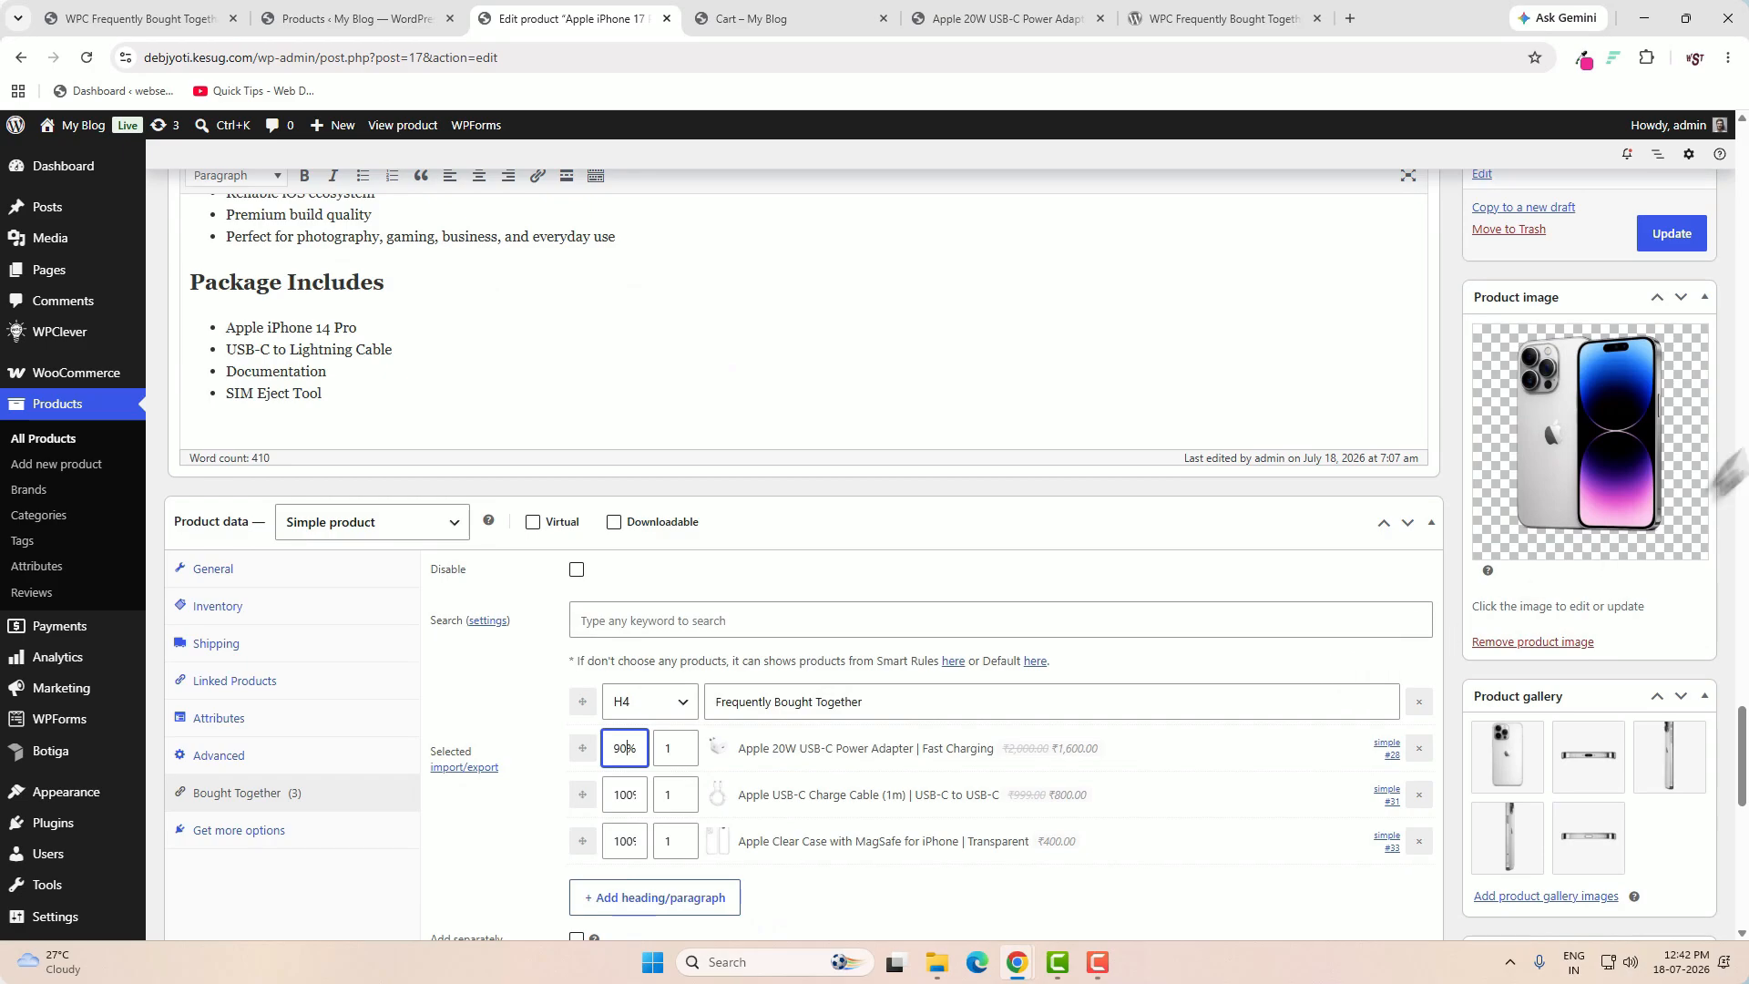
click(1651, 241)
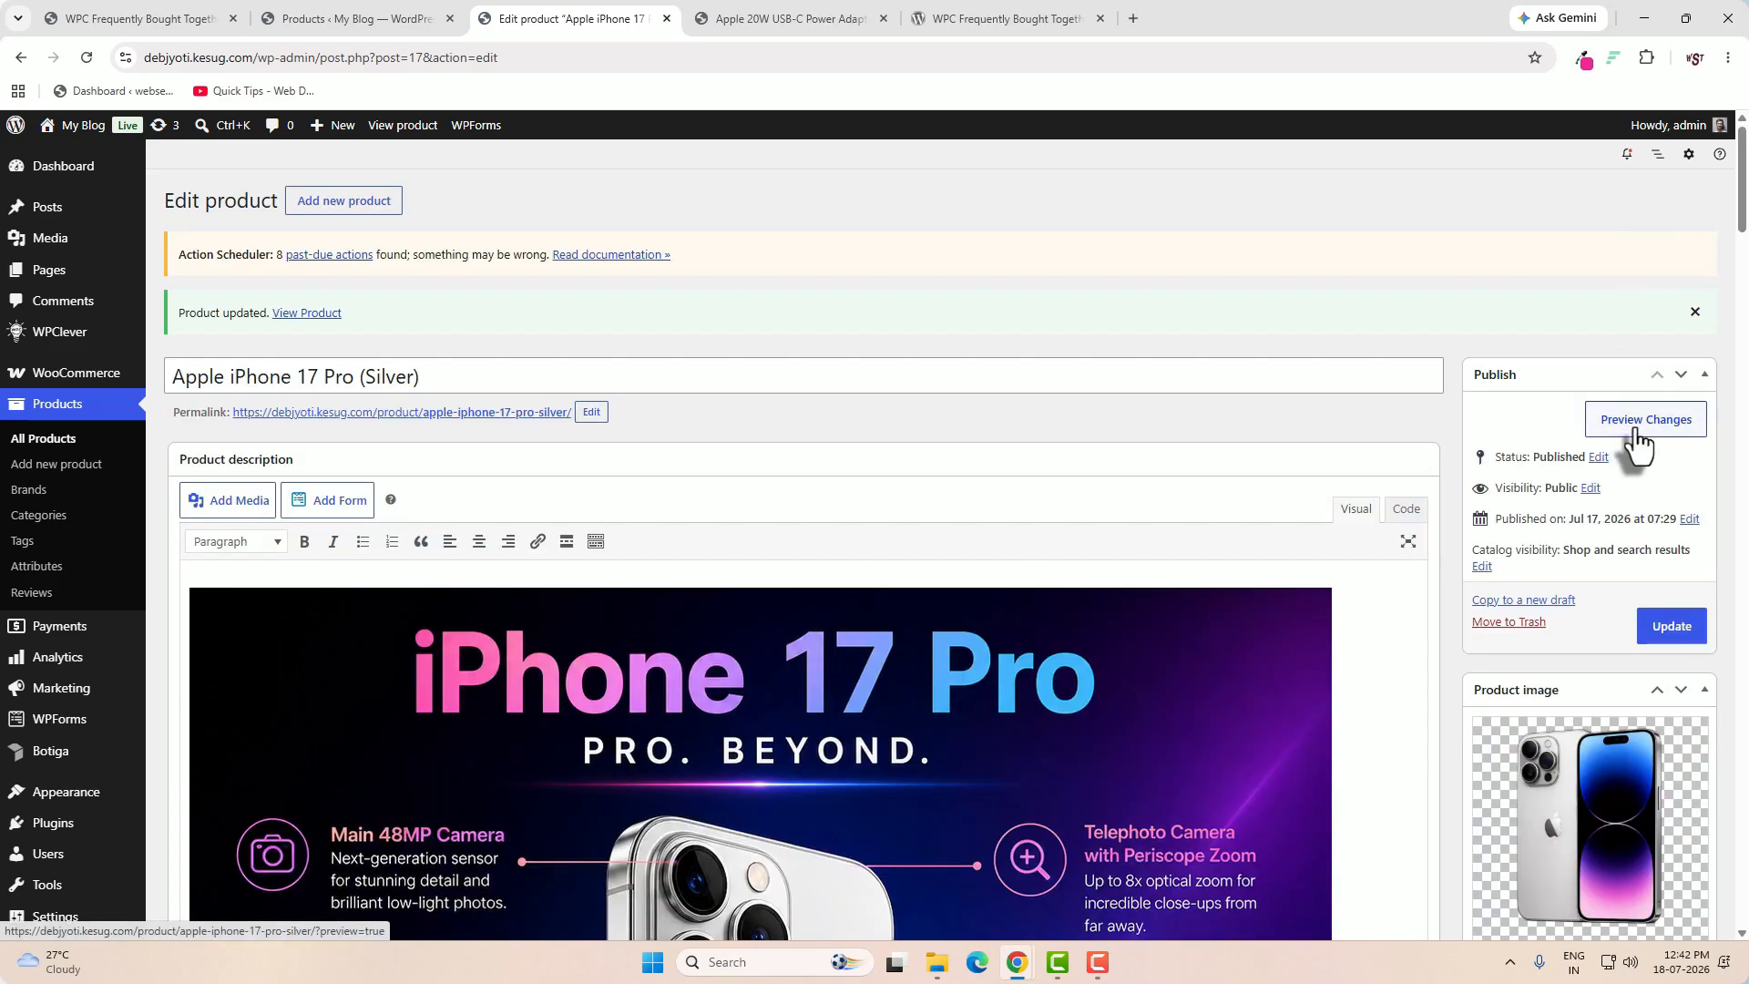
click(1630, 421)
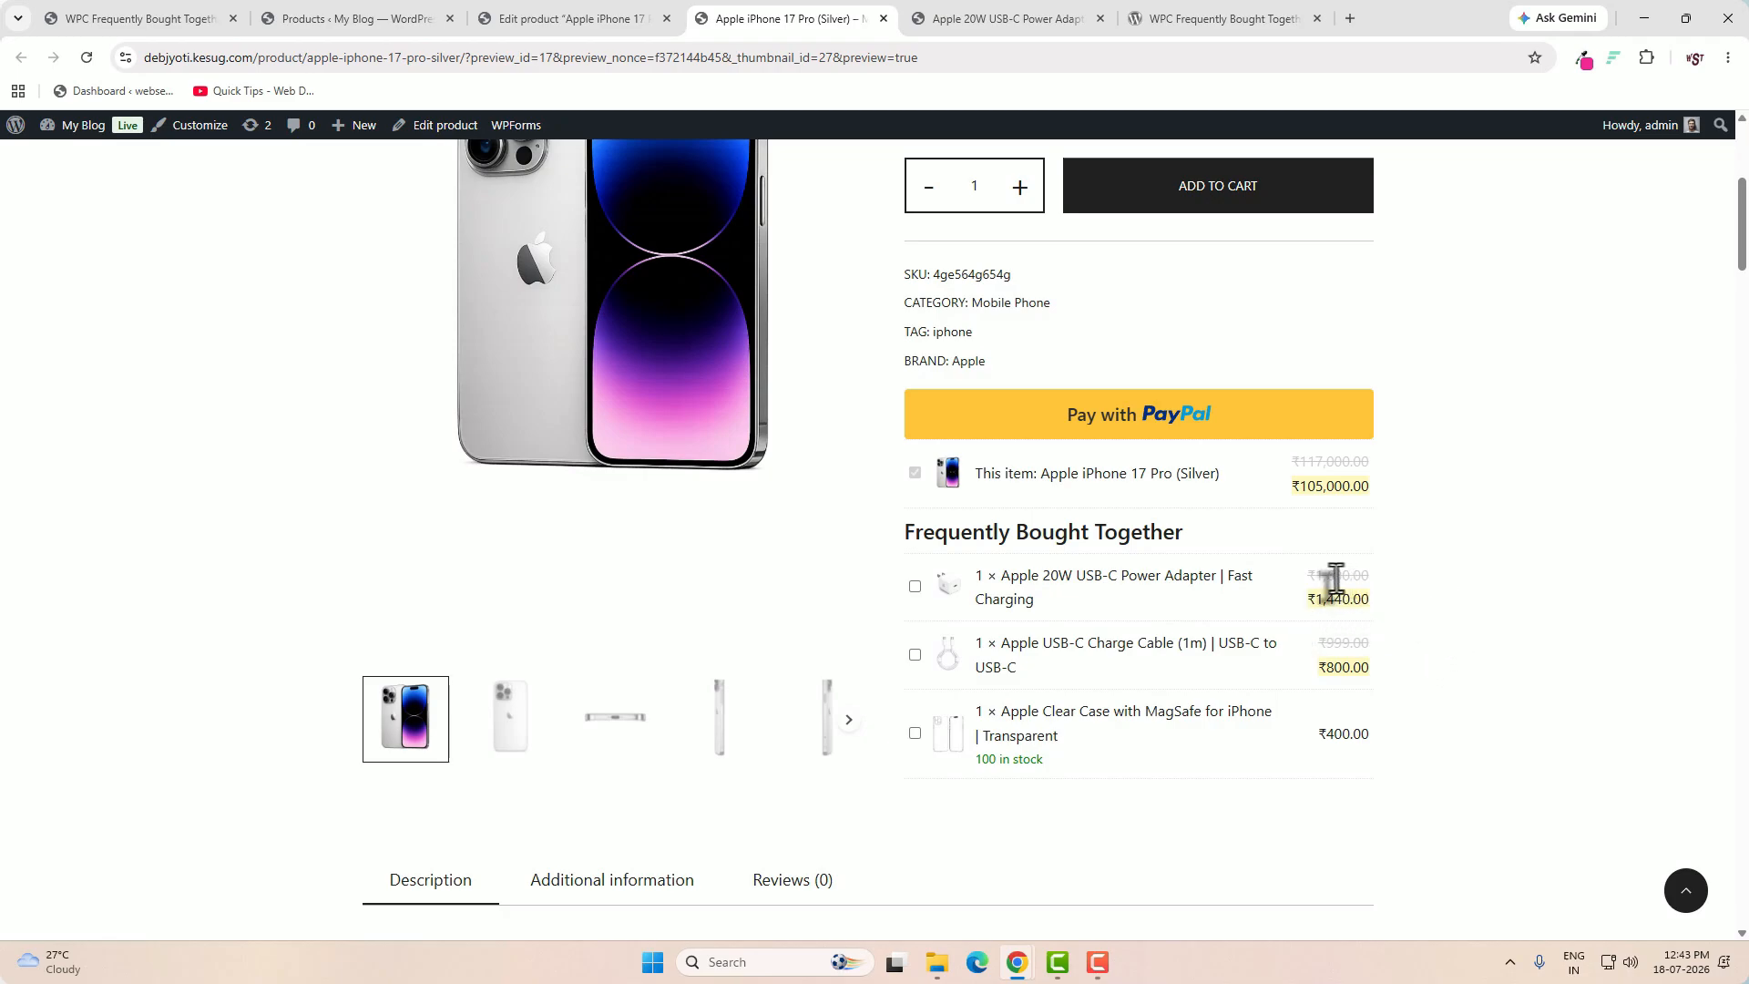
- Open the power adapter's own product page separately and compare its price with its frequently bought together price
right_click(1187, 599)
click(1233, 605)
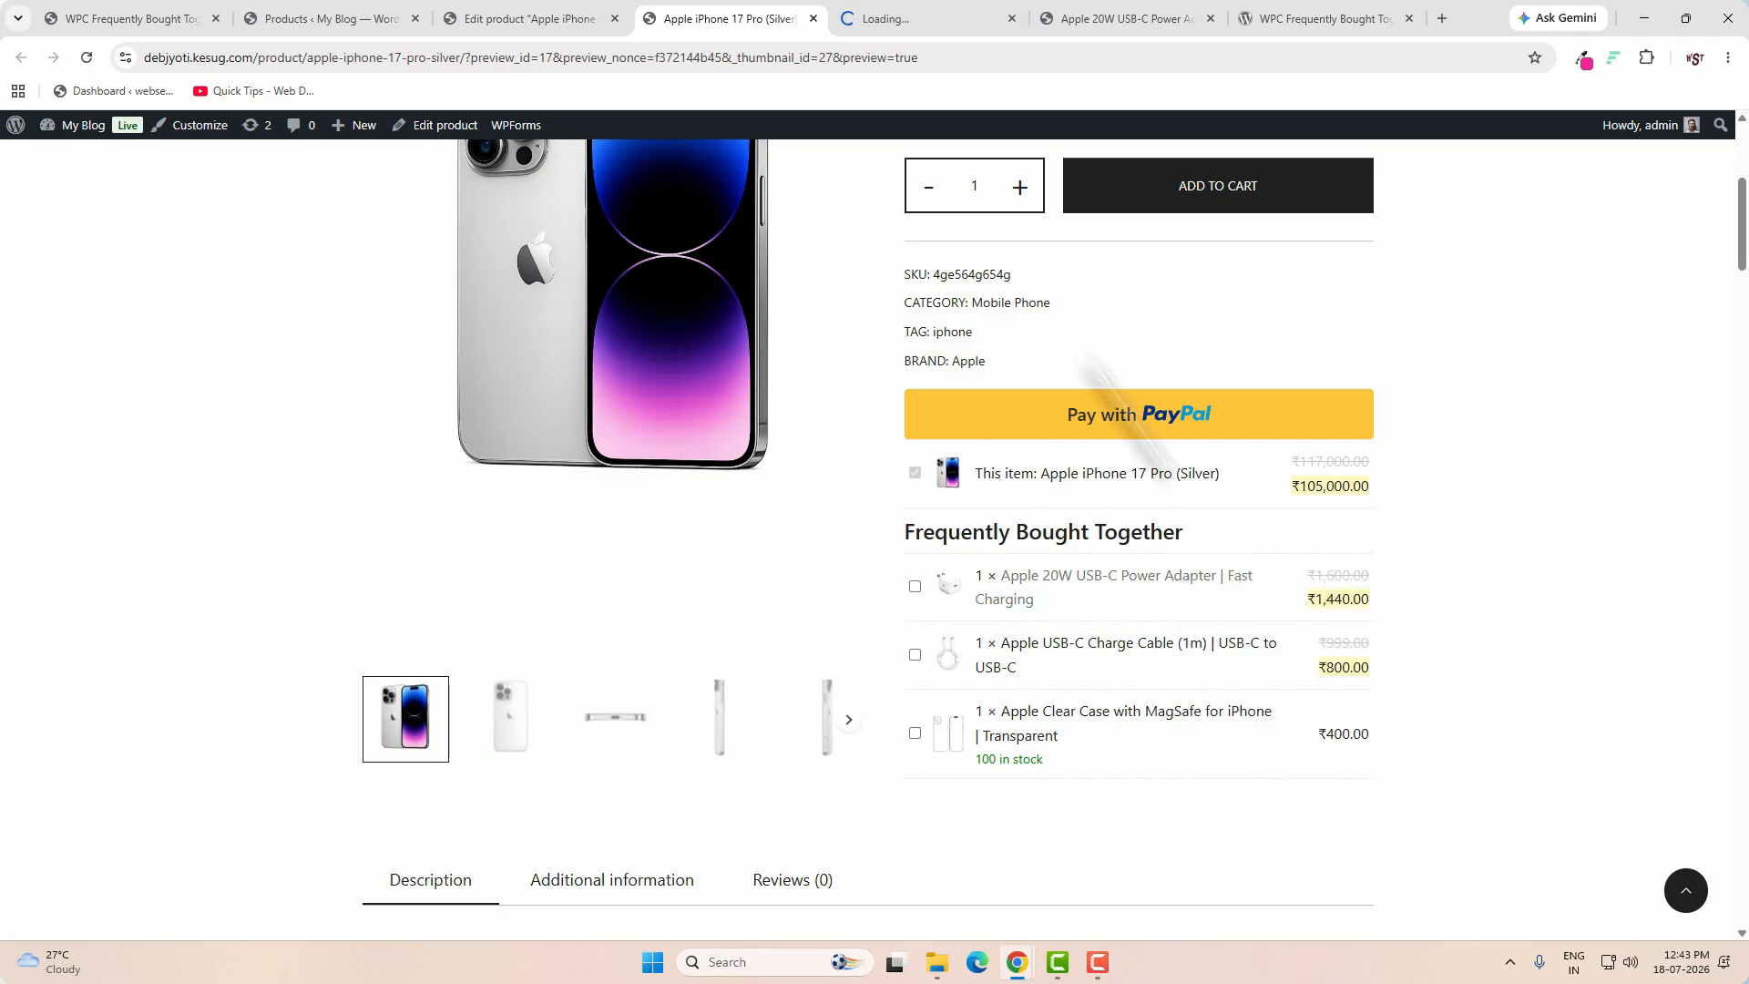
click(921, 18)
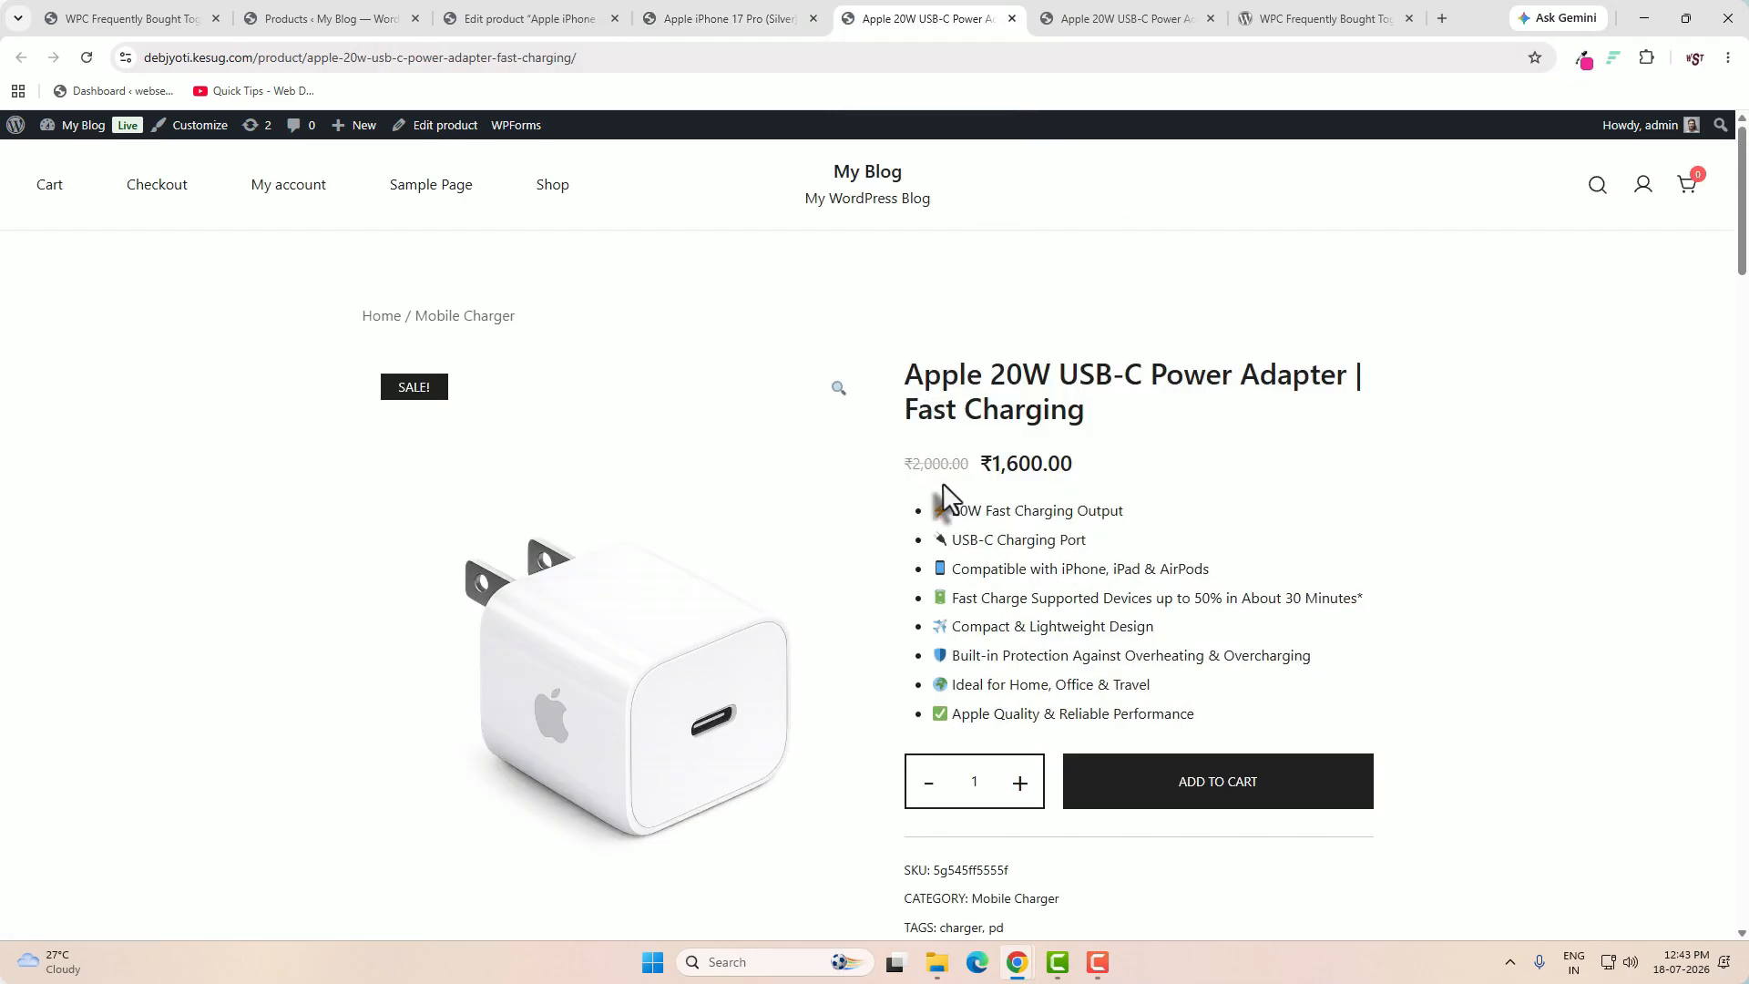
drag(976, 462, 1091, 474)
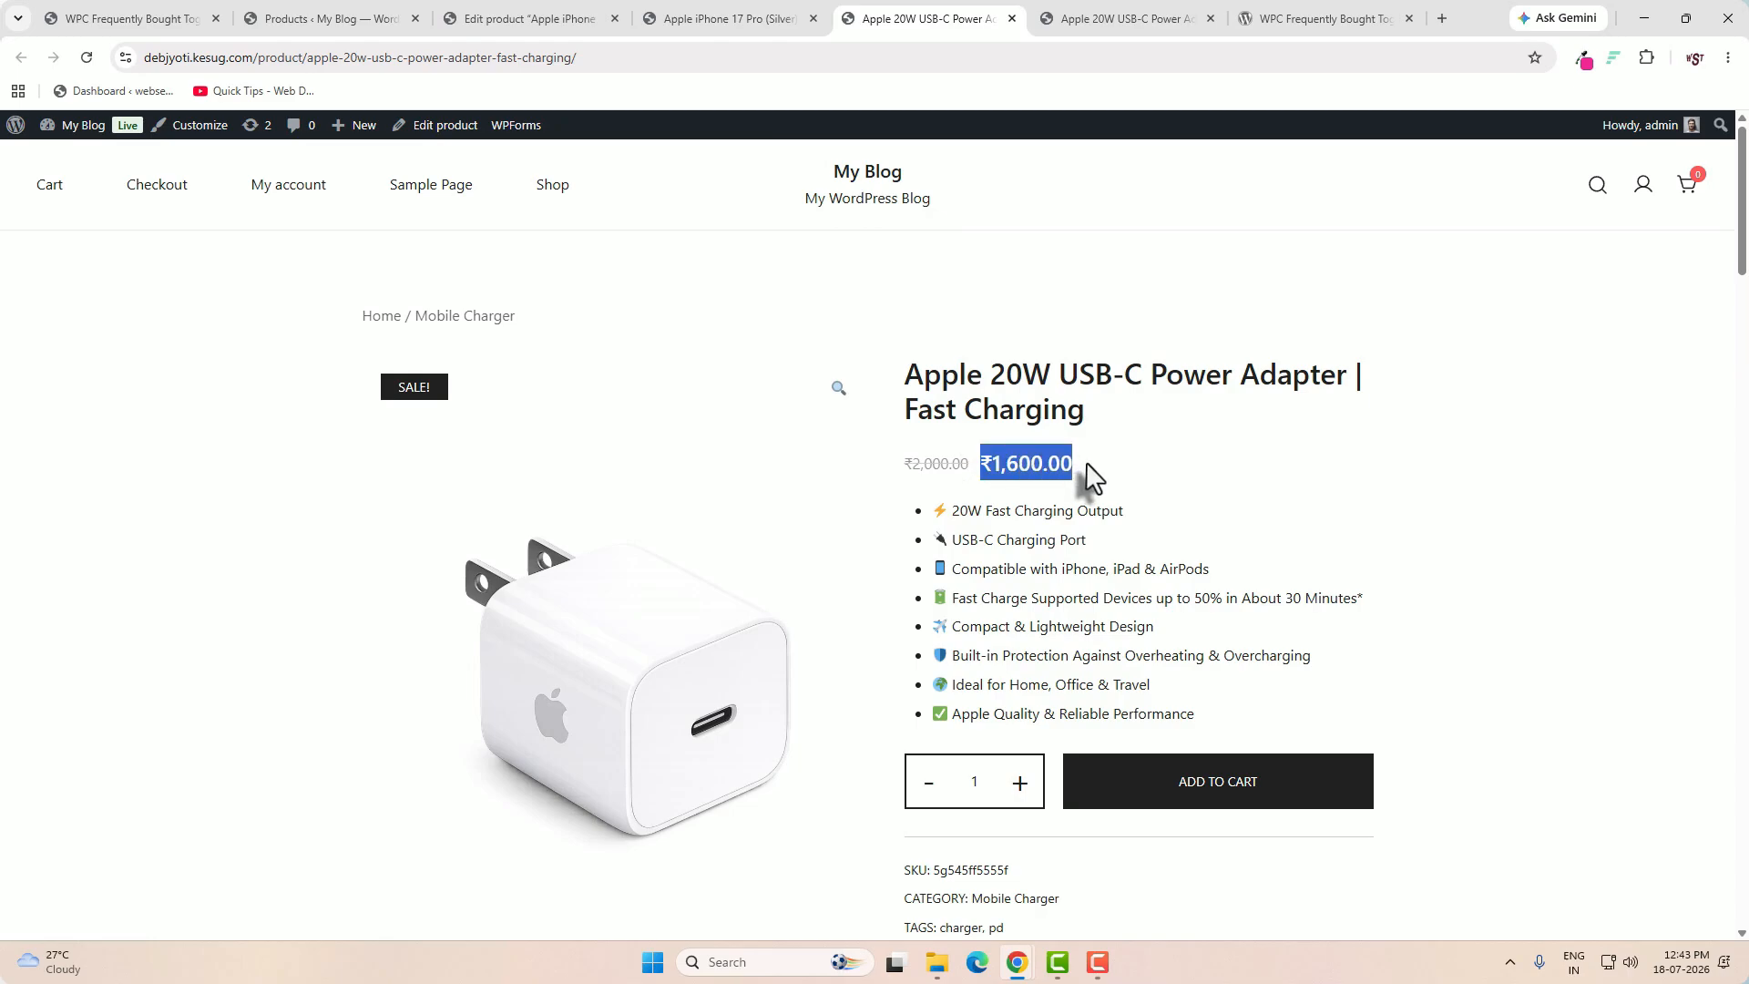
click(752, 27)
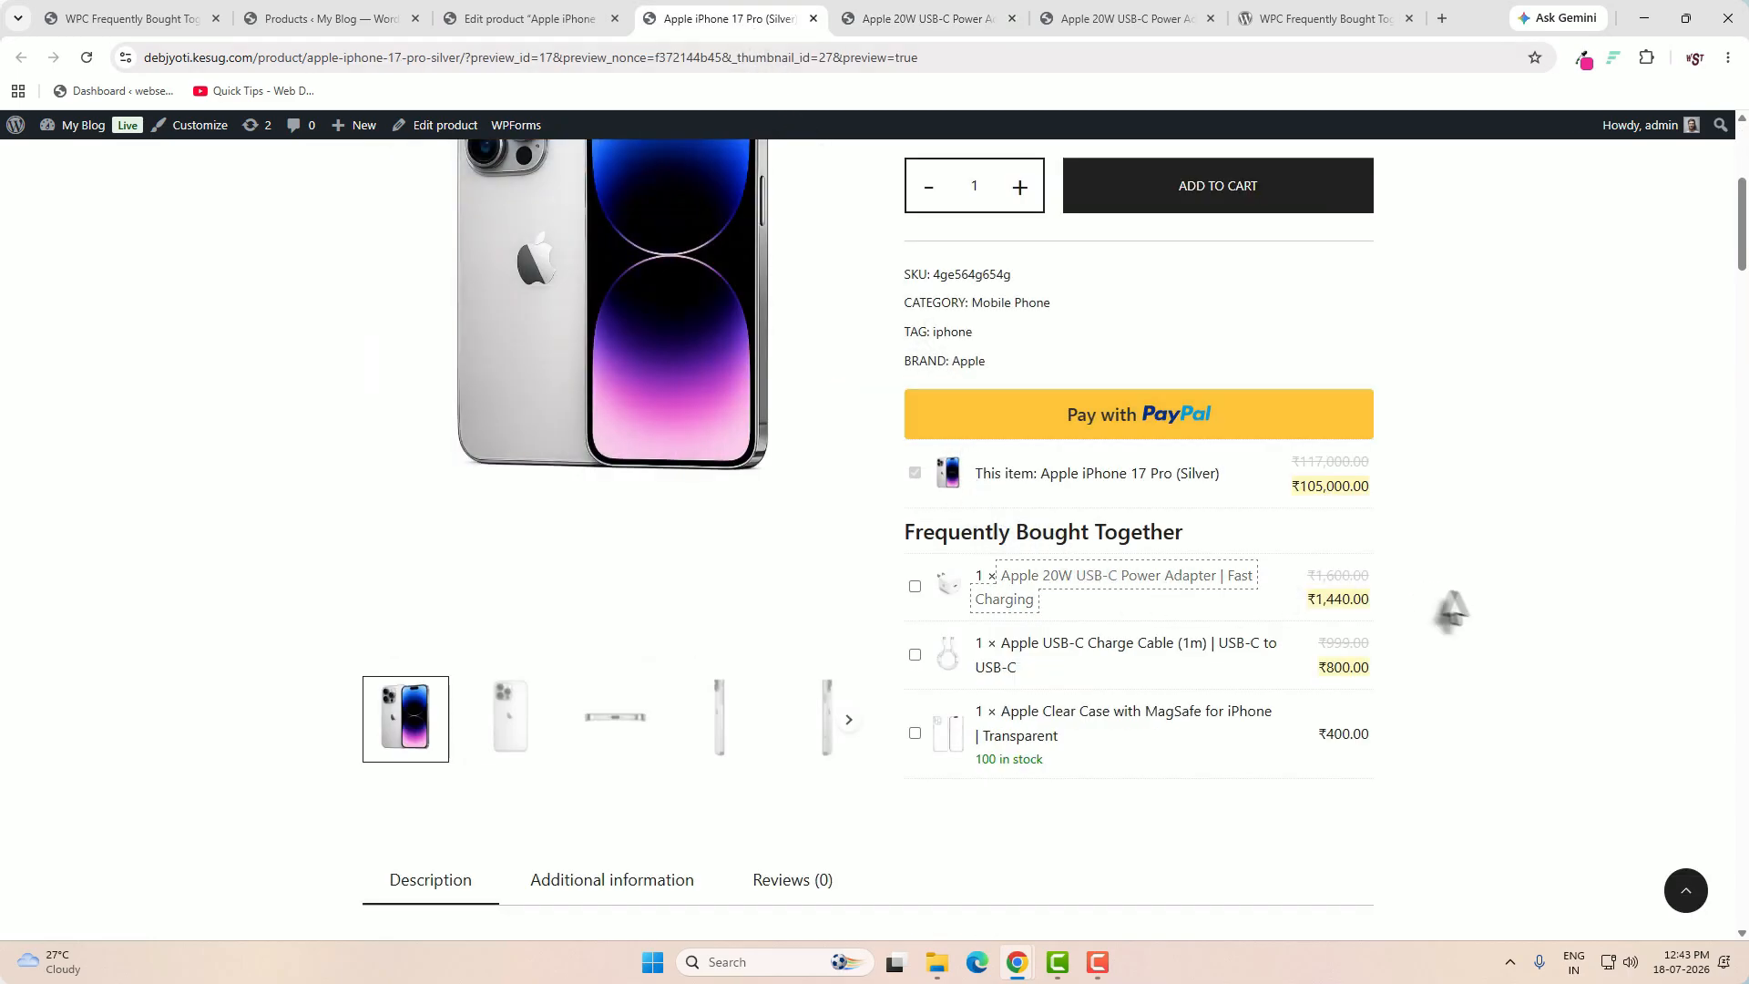
click(1230, 597)
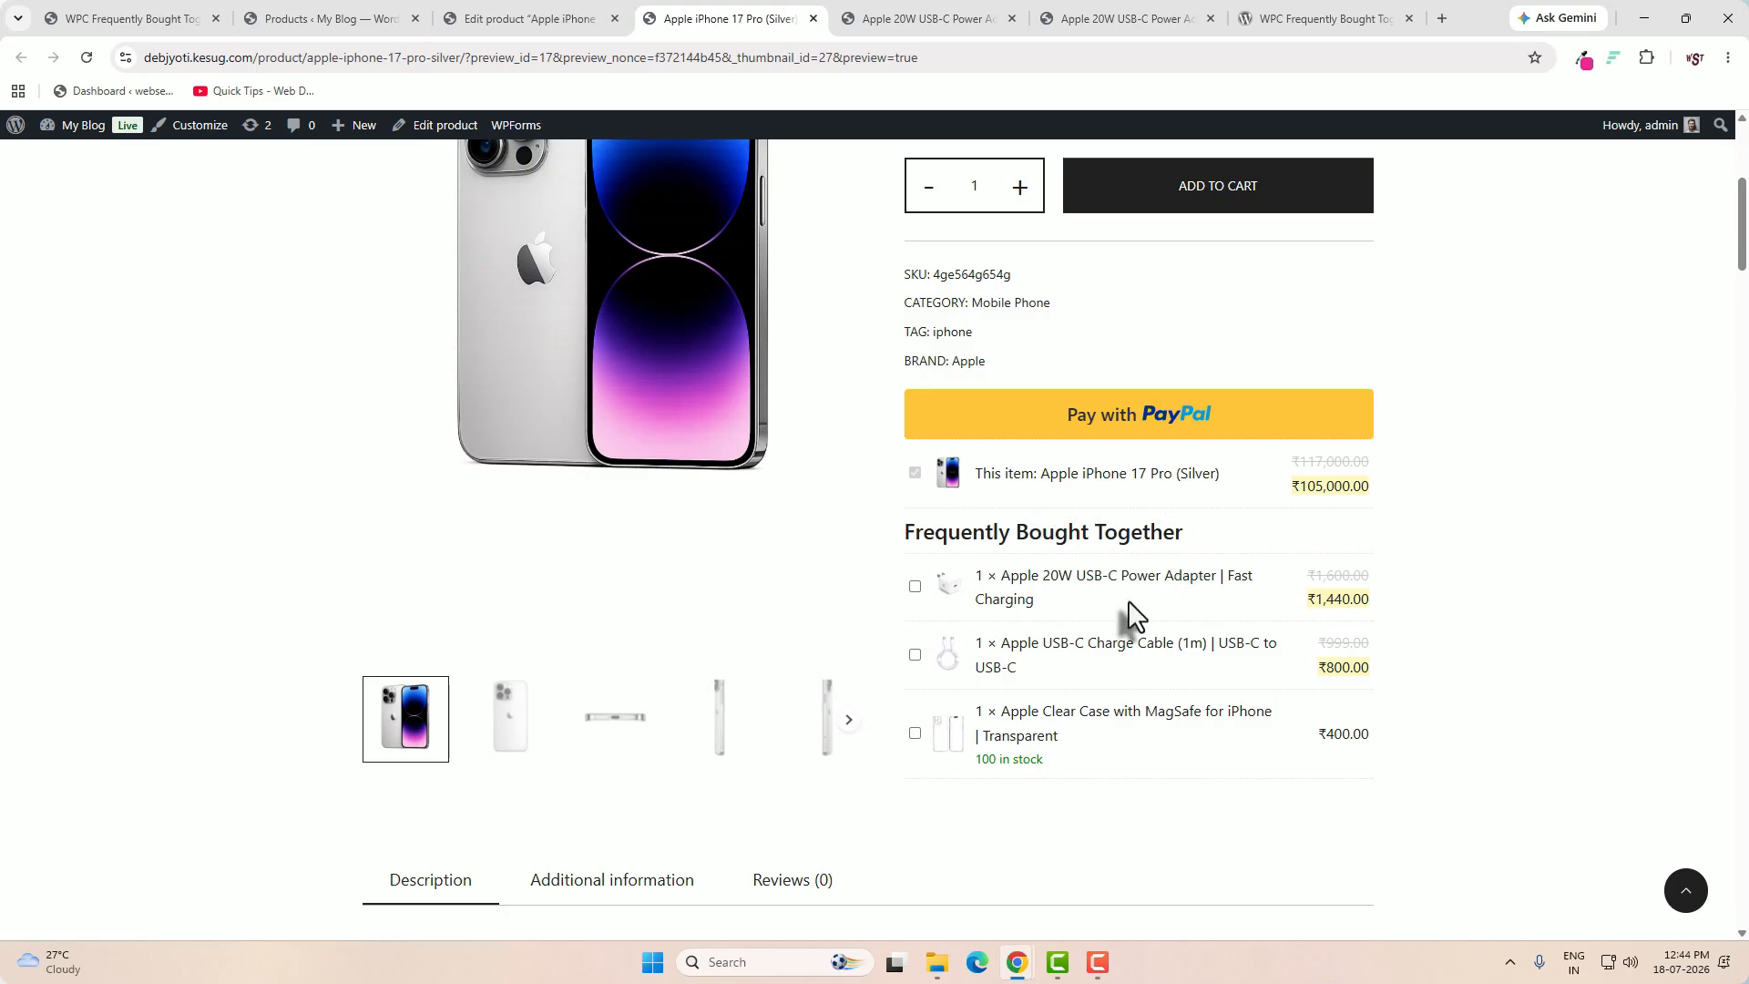
- Set the bought-together discount to 5%, update the product and preview it on the store page
click(579, 22)
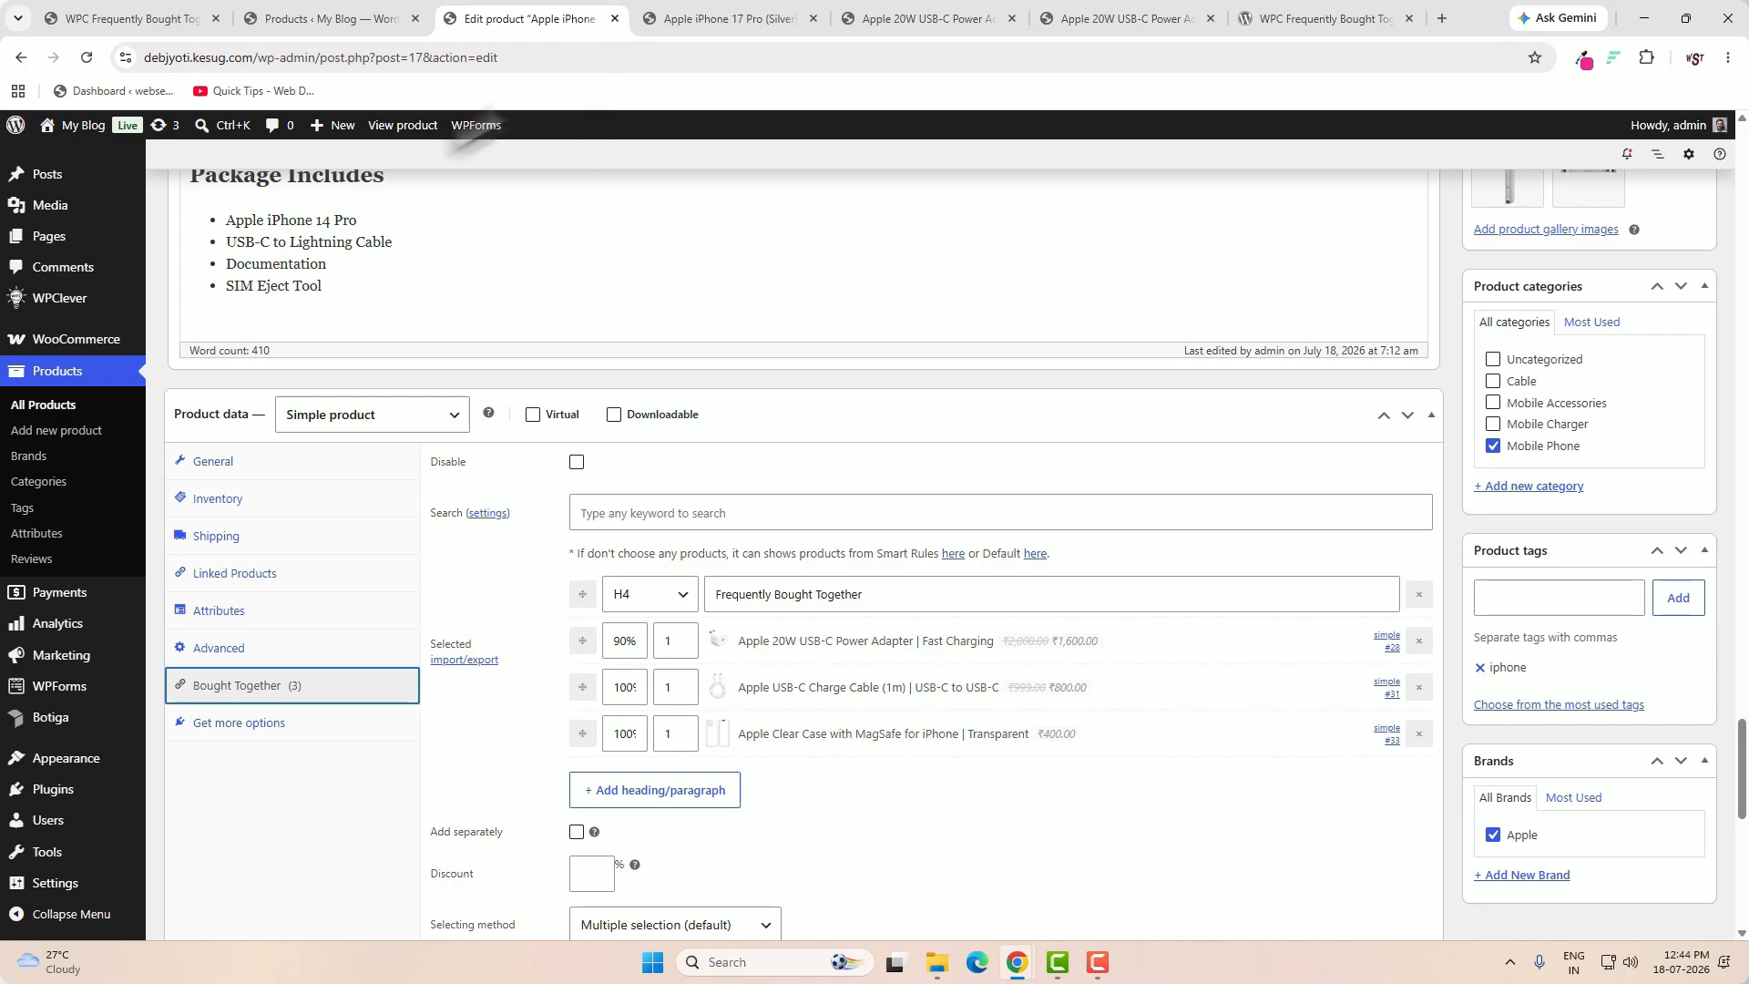
click(587, 874)
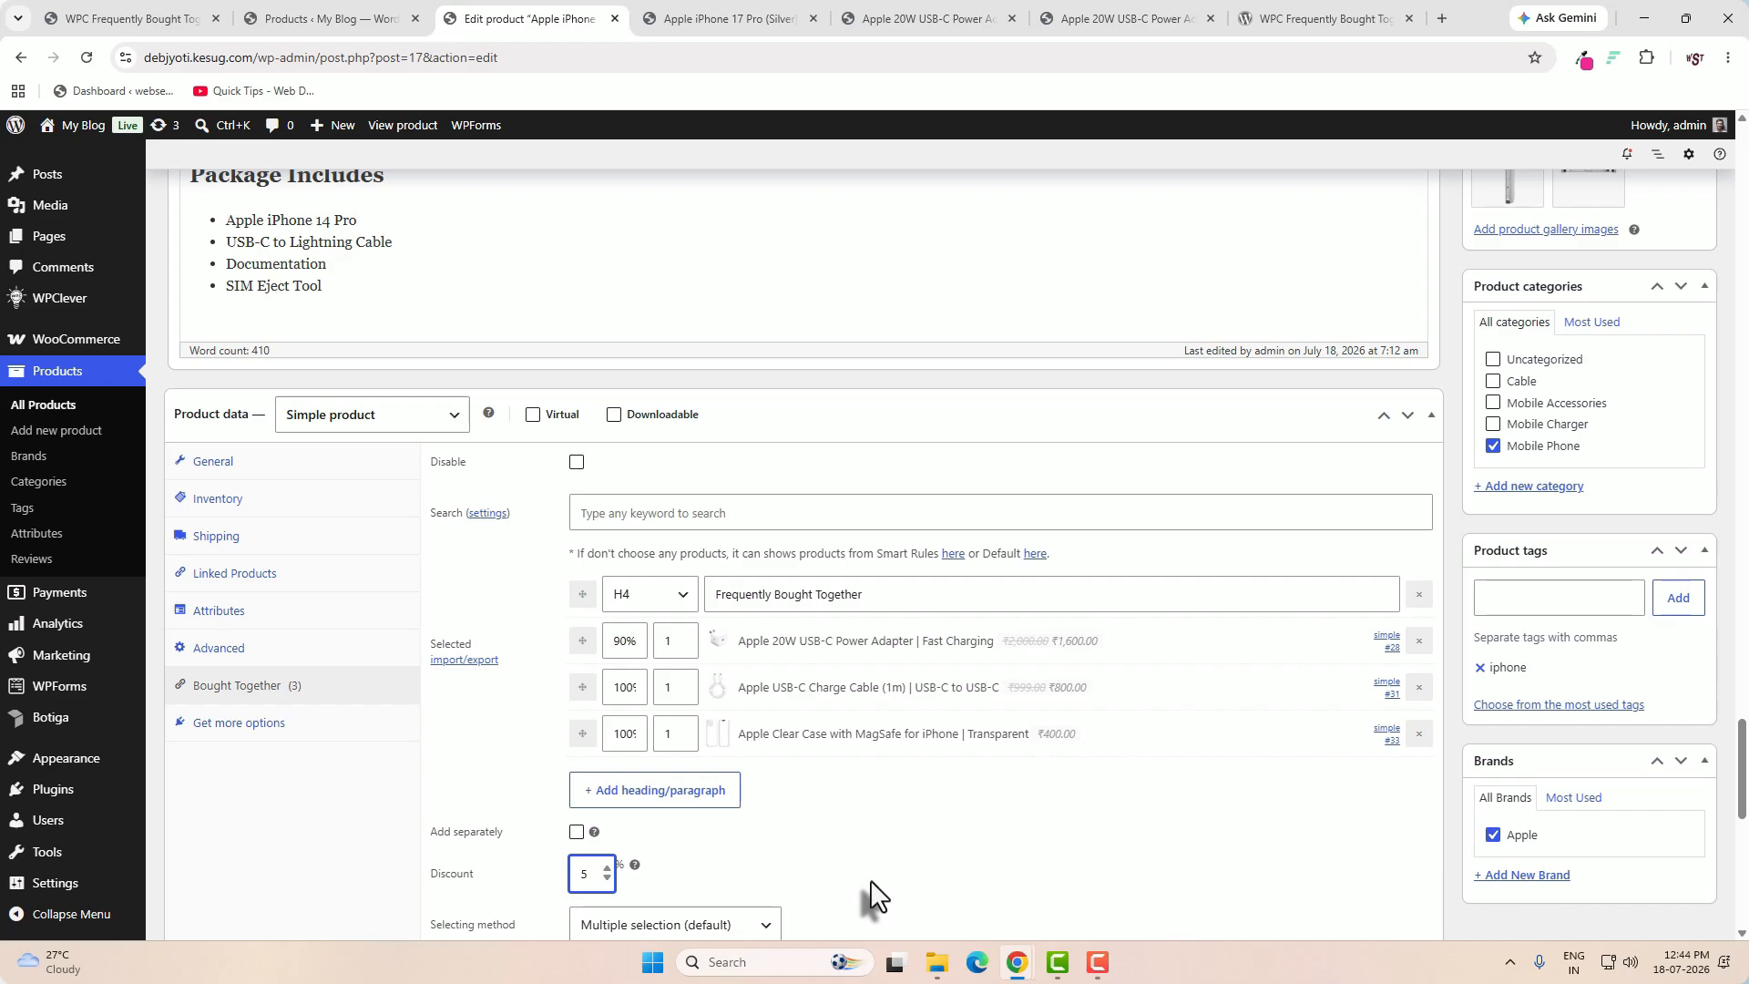
scroll(1275, 774, up, 6)
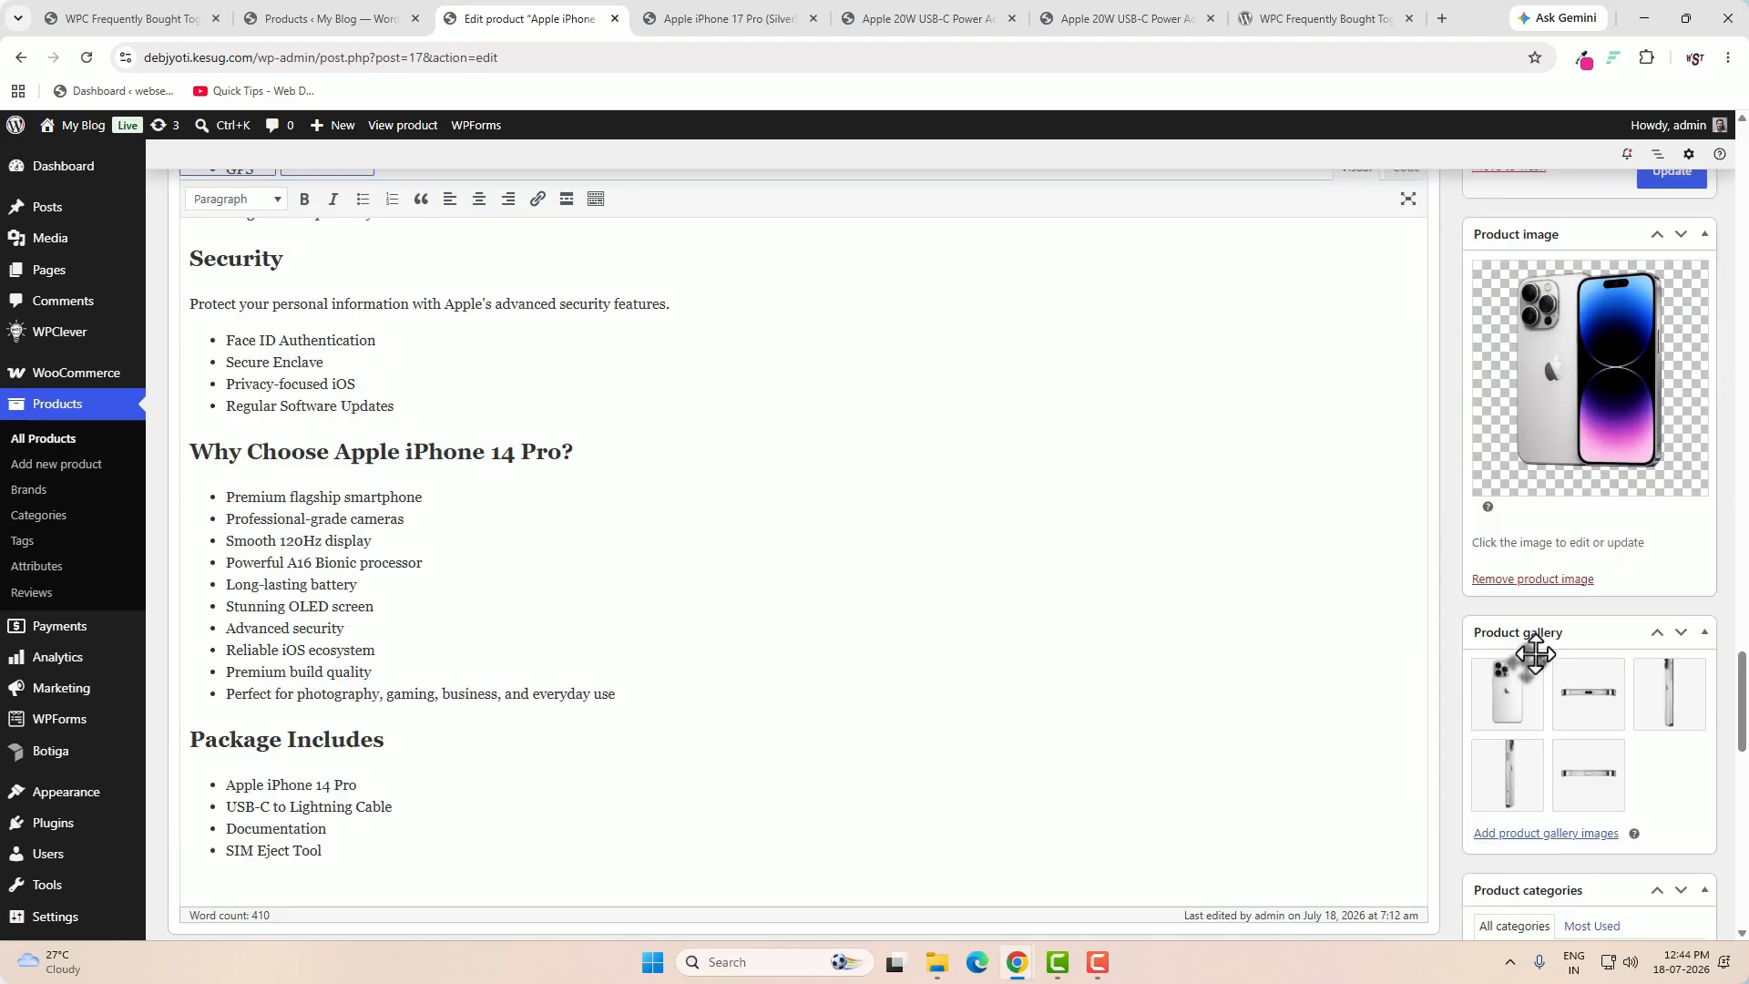
scroll(1594, 564, up, 3)
click(1665, 433)
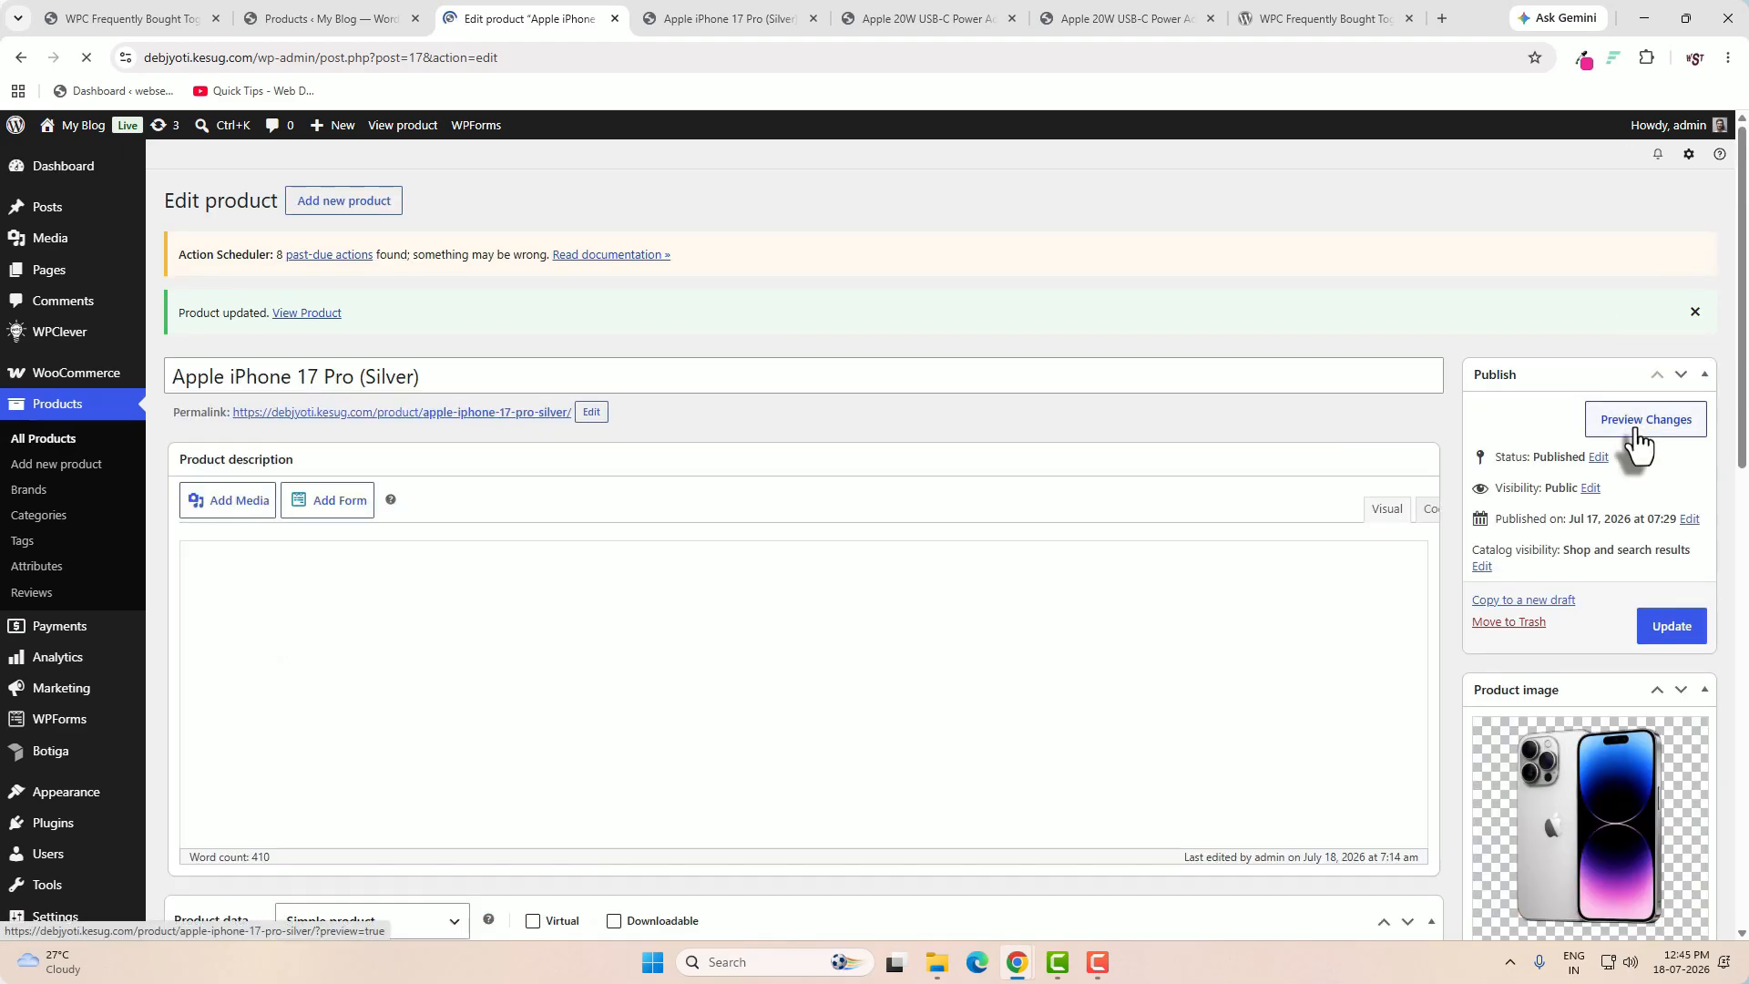
click(1634, 430)
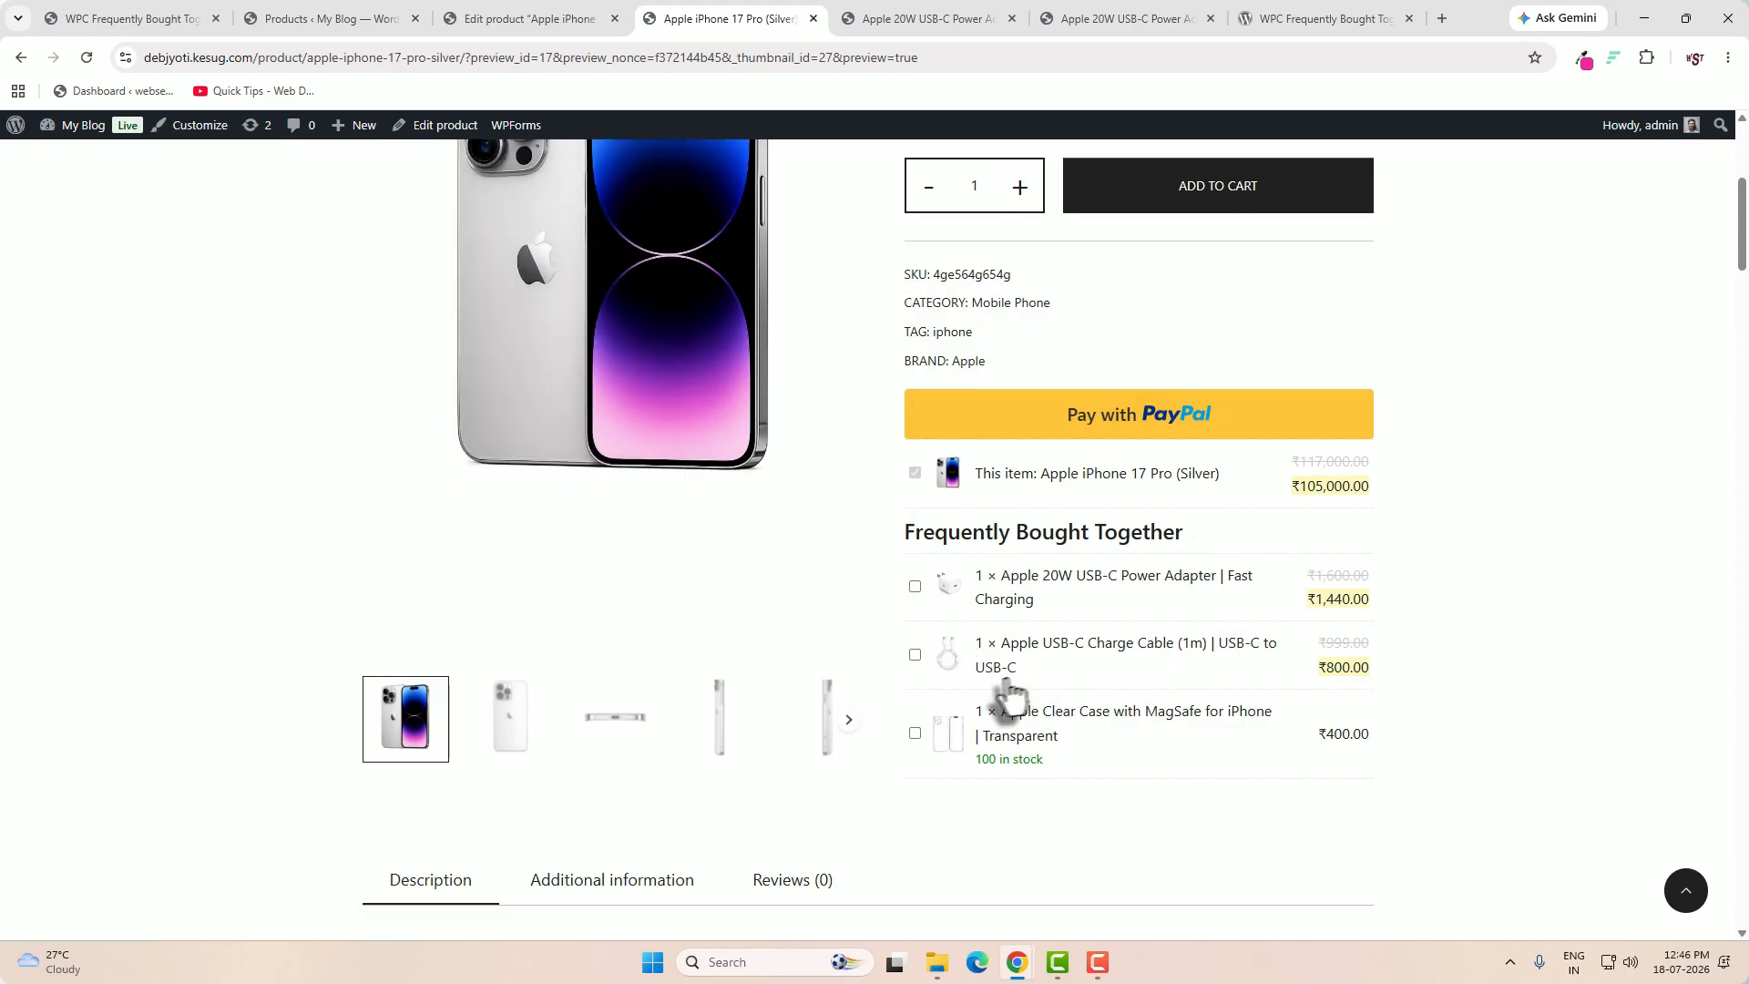
- Select the power adapter, charge cable and clear case to check the discounted prices and total, and return to the product's settings
click(914, 586)
click(914, 654)
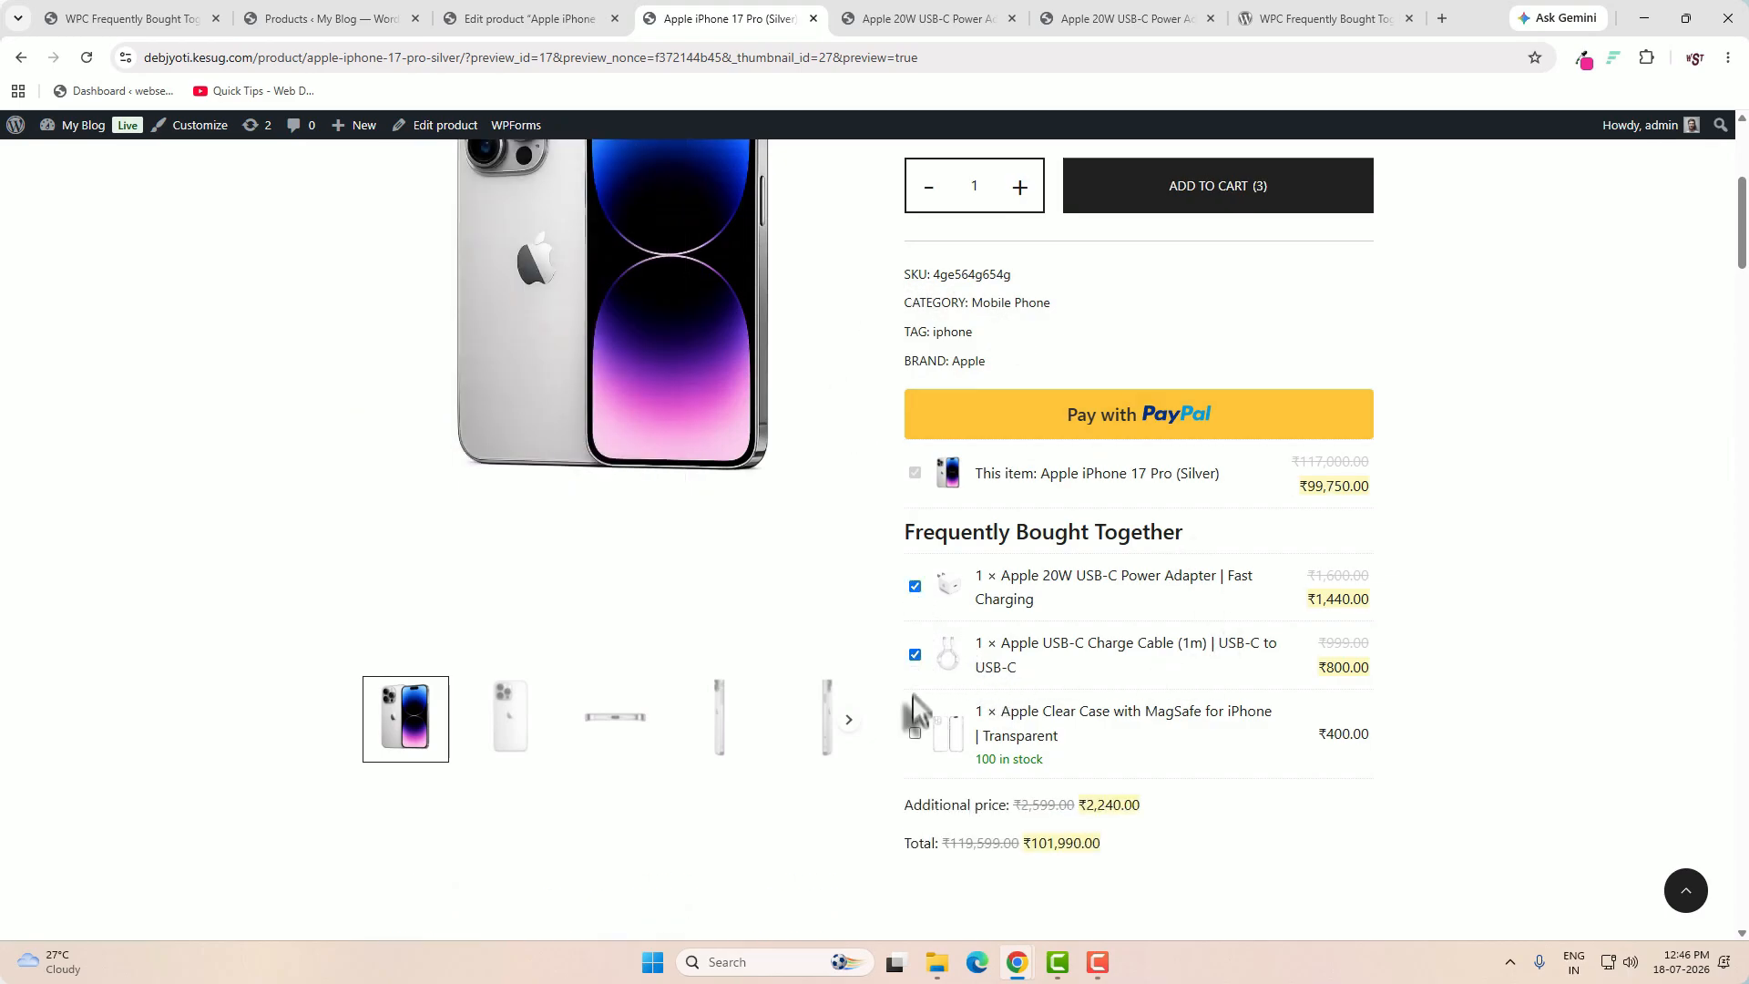
click(915, 734)
scroll(1429, 806, down, 2)
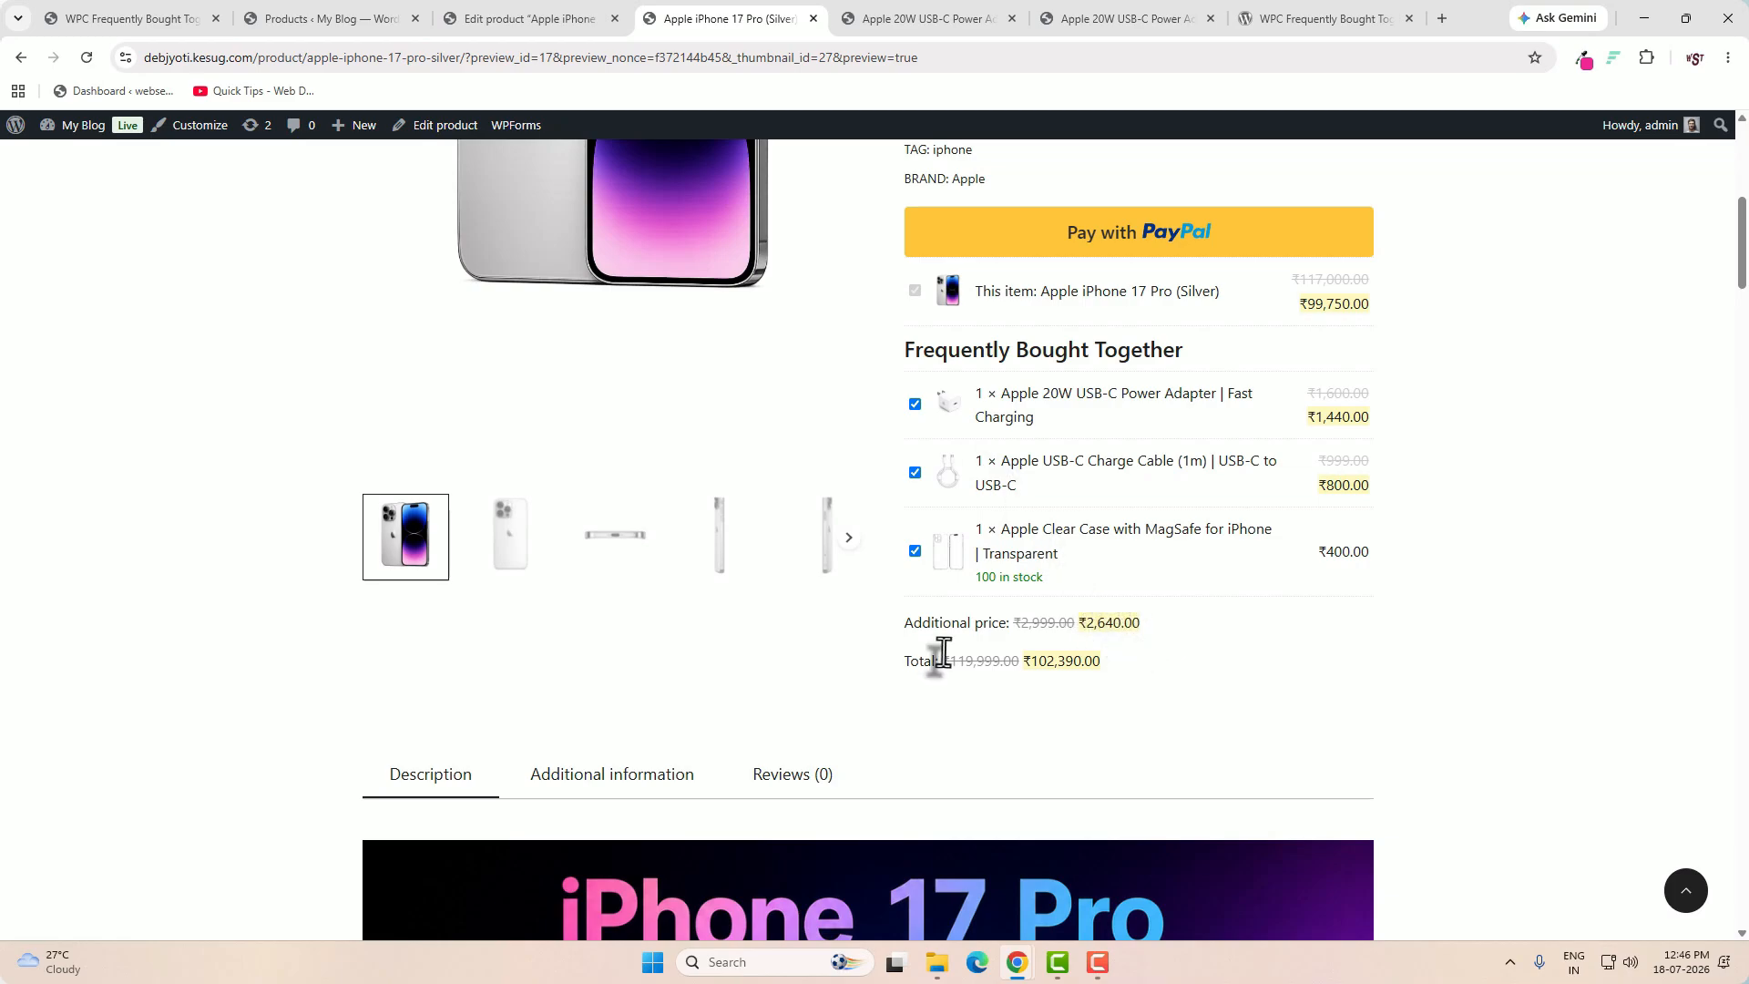
key(ctrl+shift+Tab)
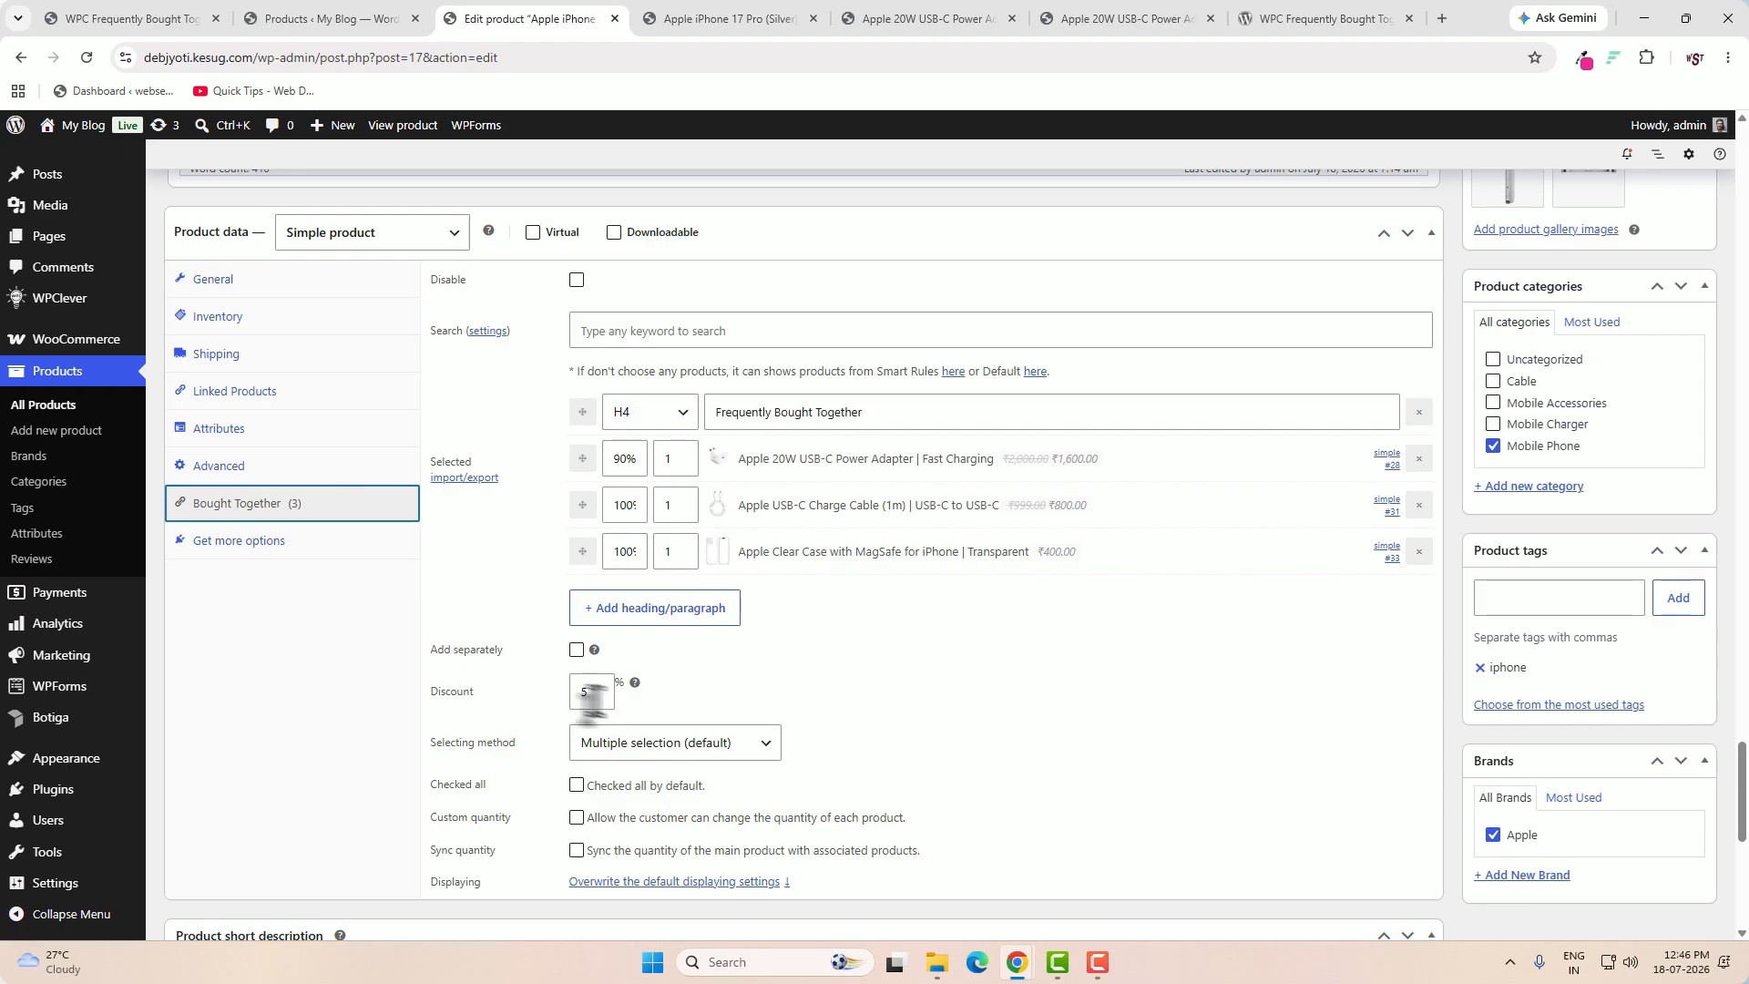
- Set the bought-together selecting method to Single selection (choose 1 only), update the product and preview it on the store page
key(ctrl+Tab)
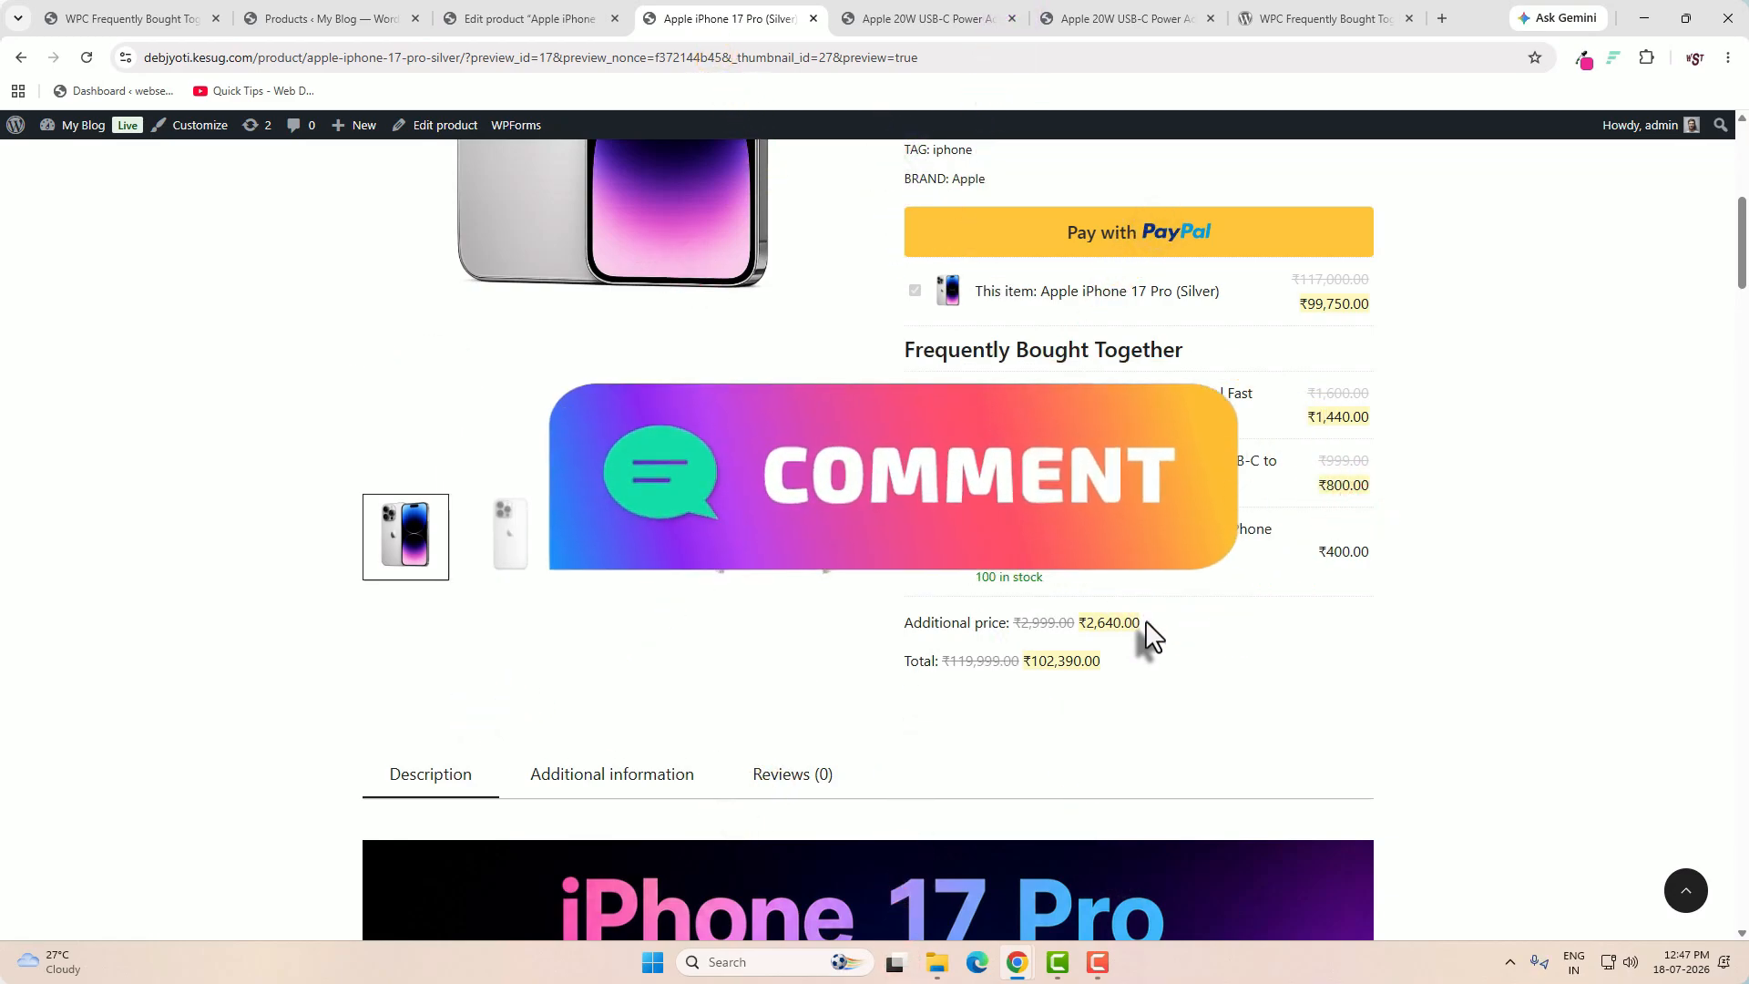
click(549, 22)
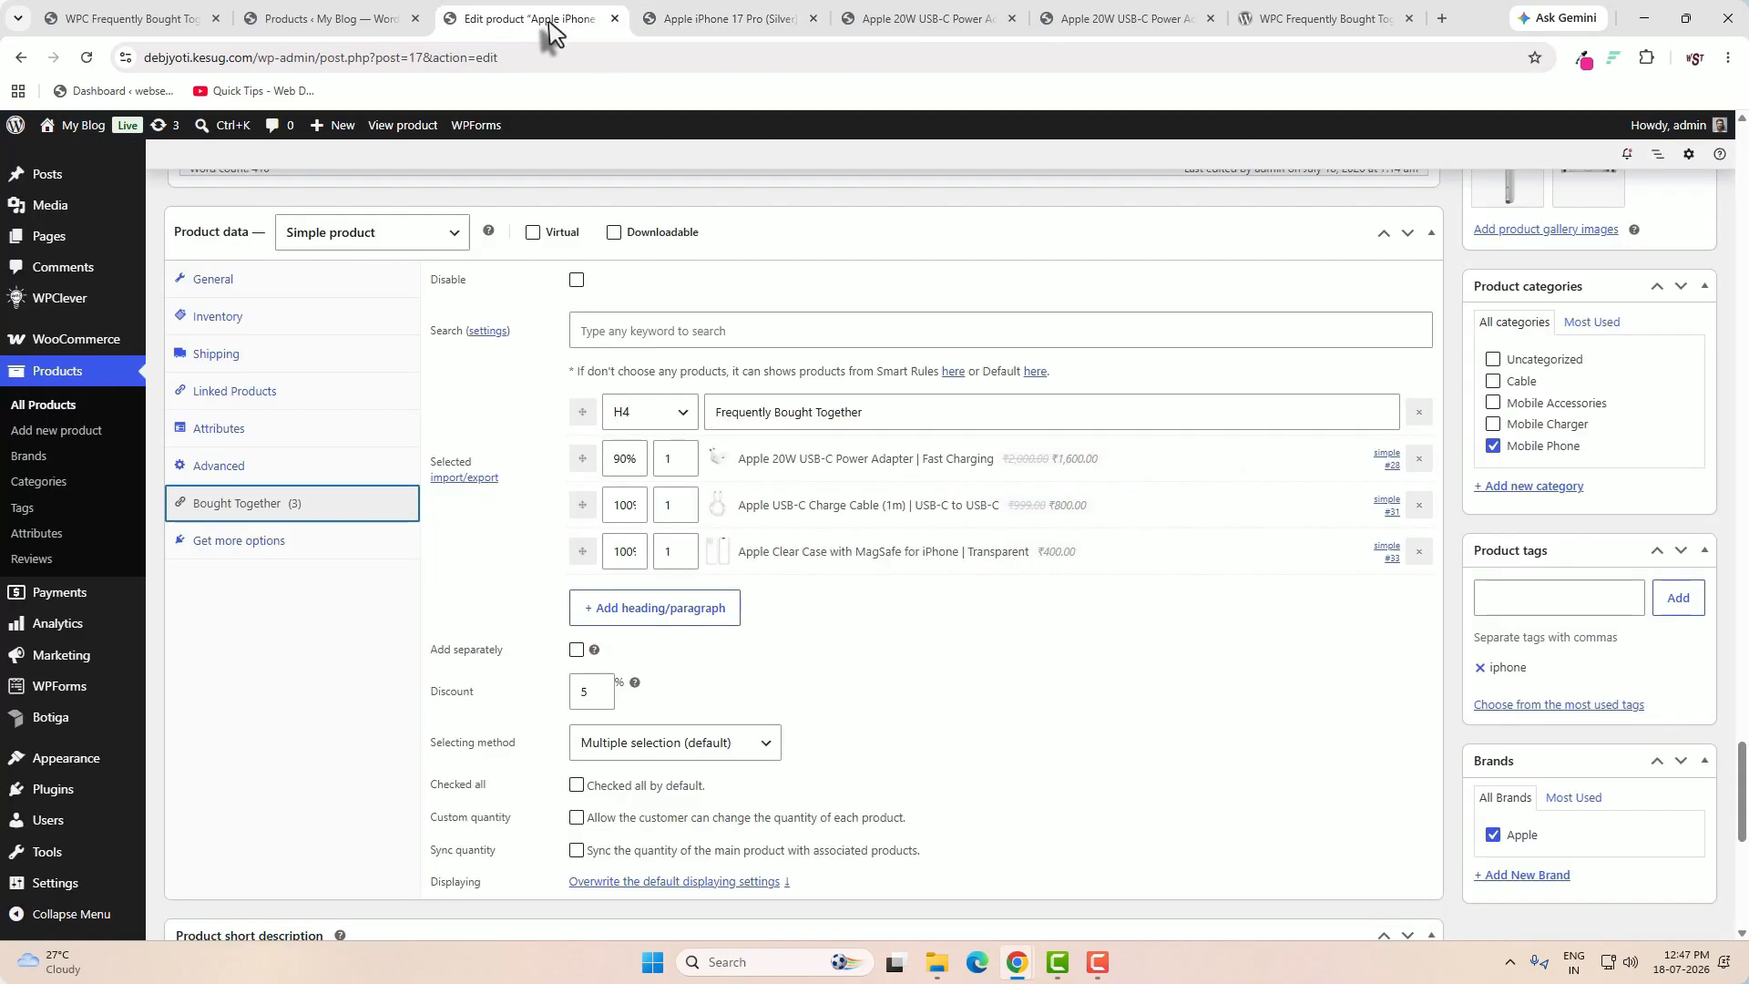
scroll(792, 182, down, 2)
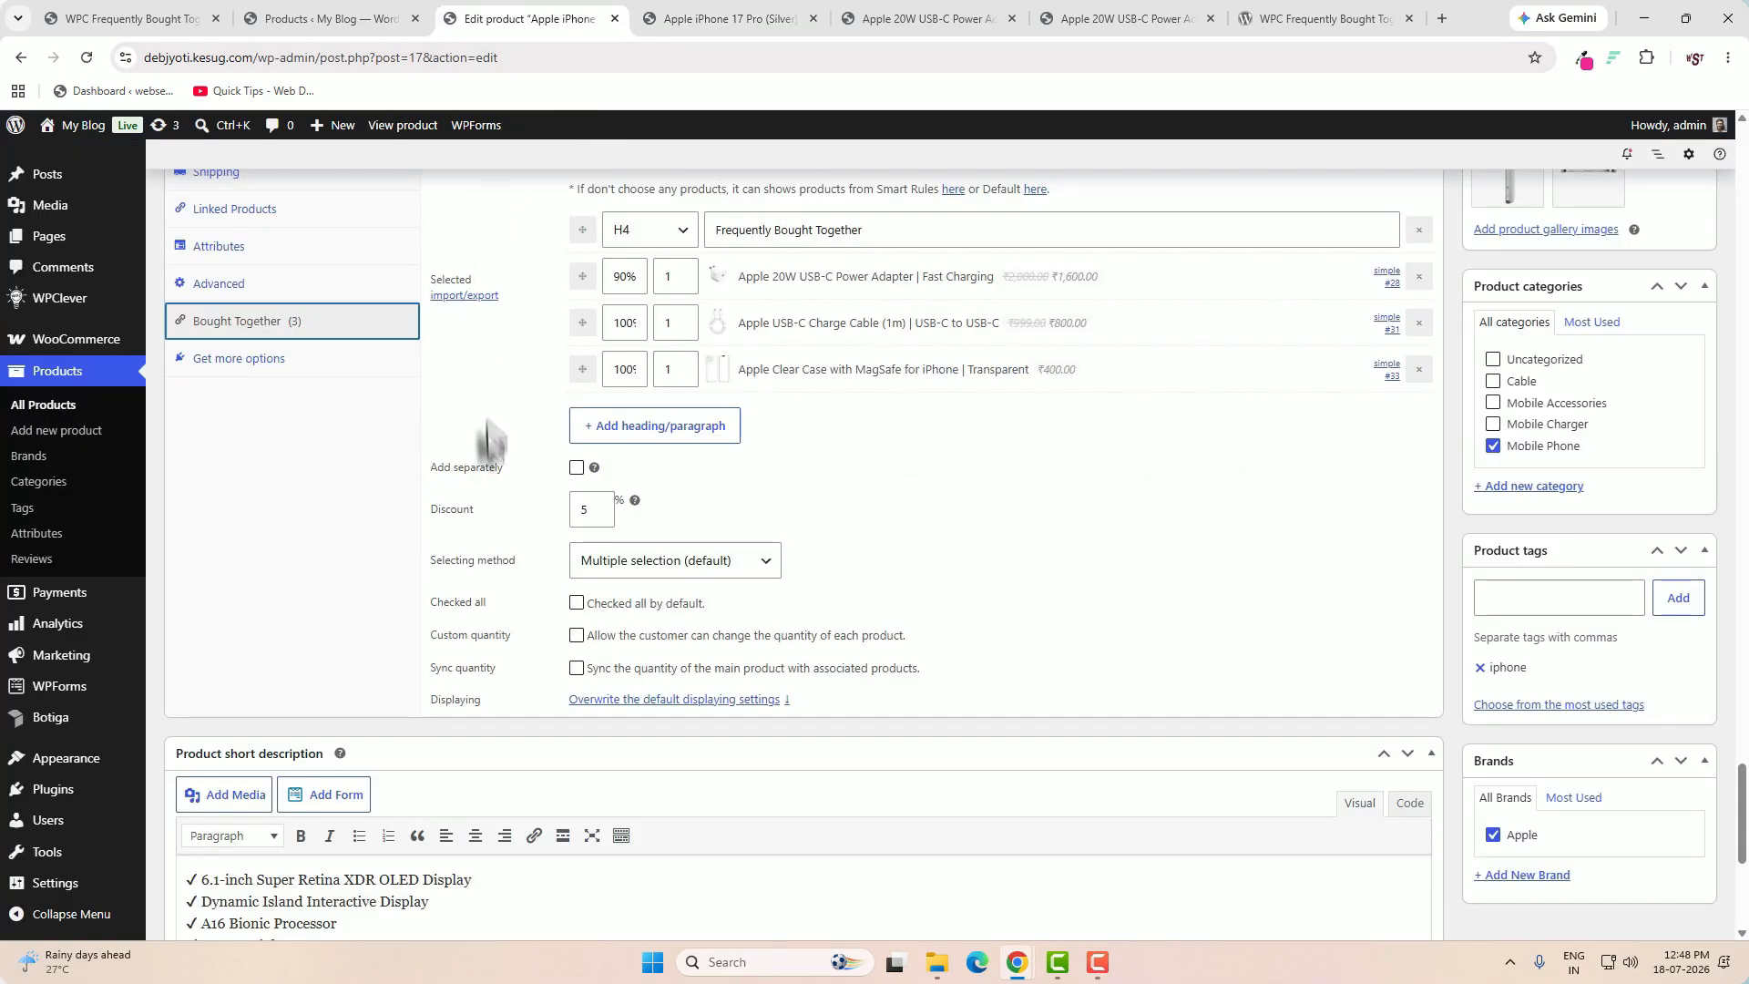
click(763, 566)
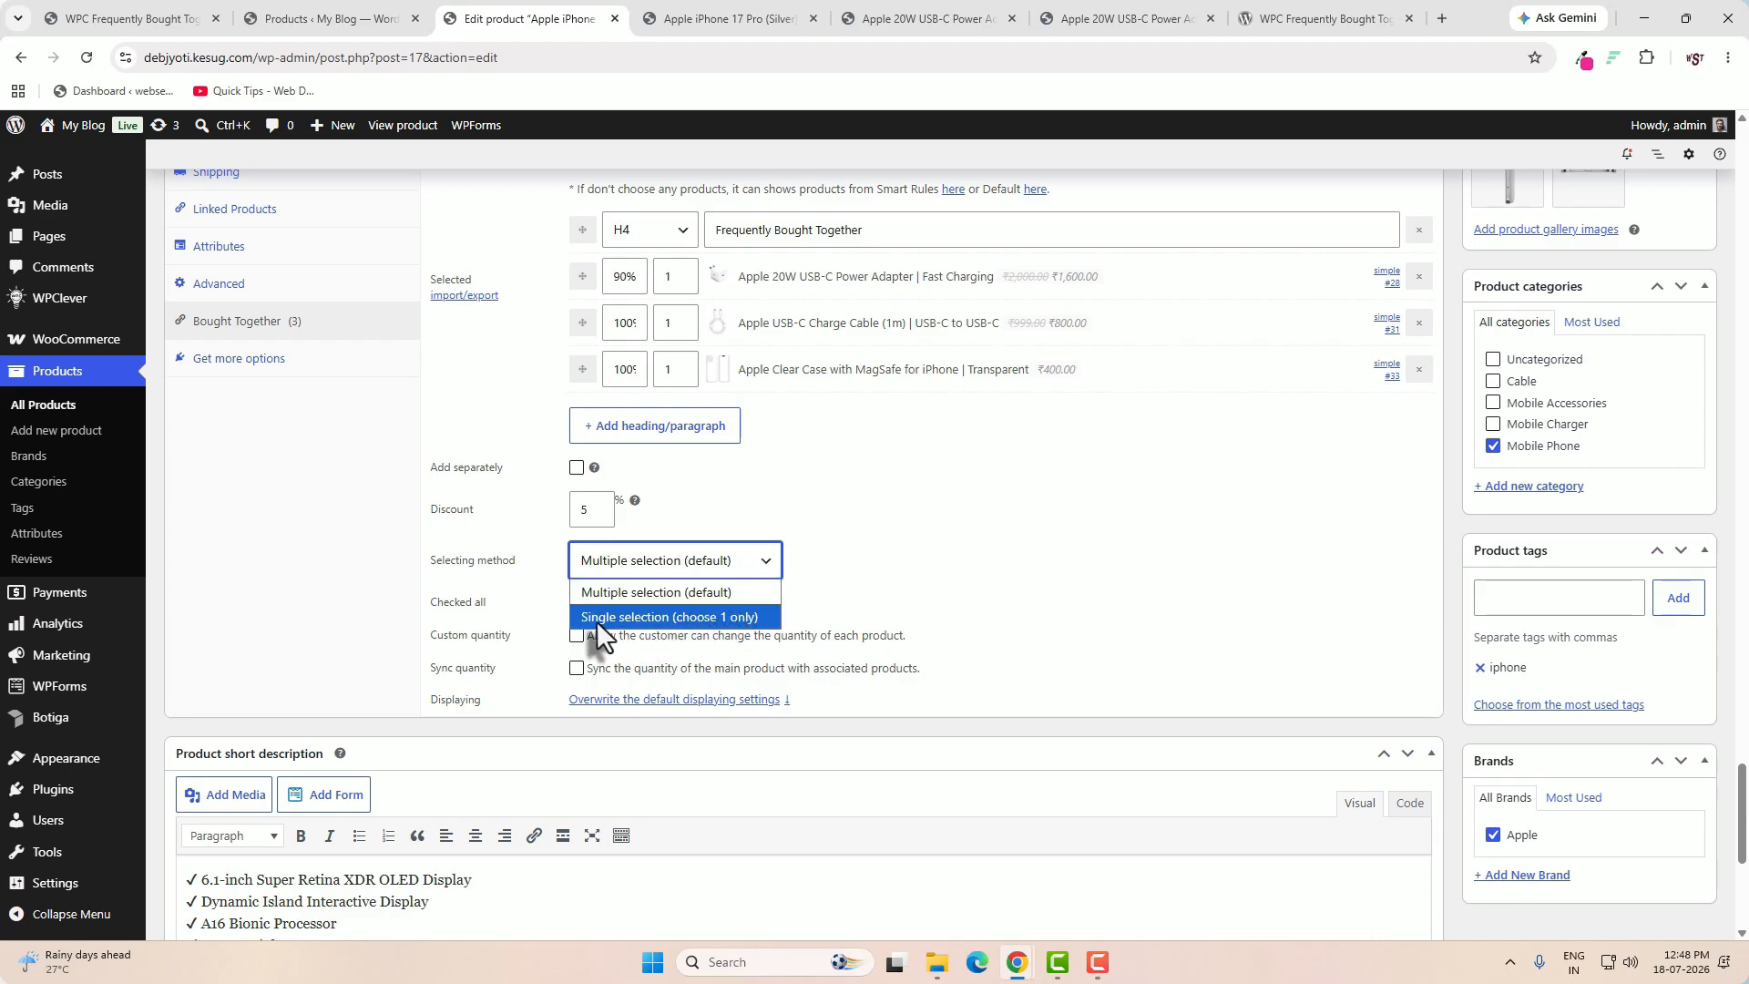
click(658, 615)
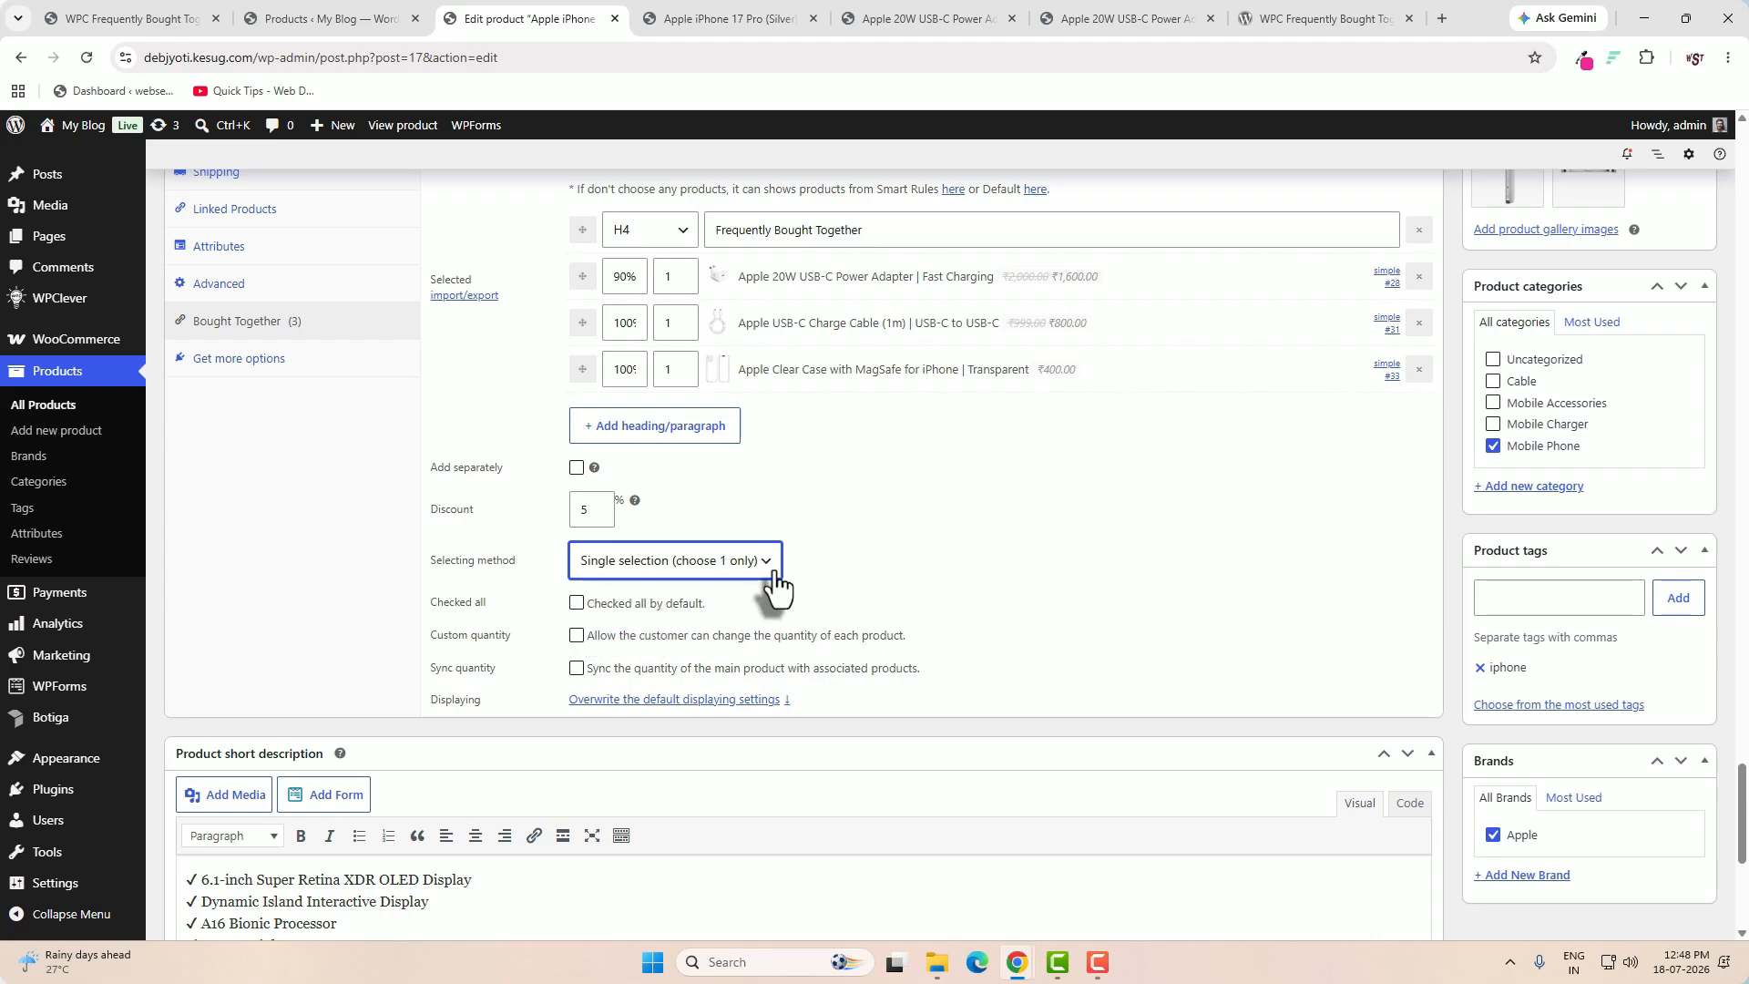
scroll(1403, 734, up, 10)
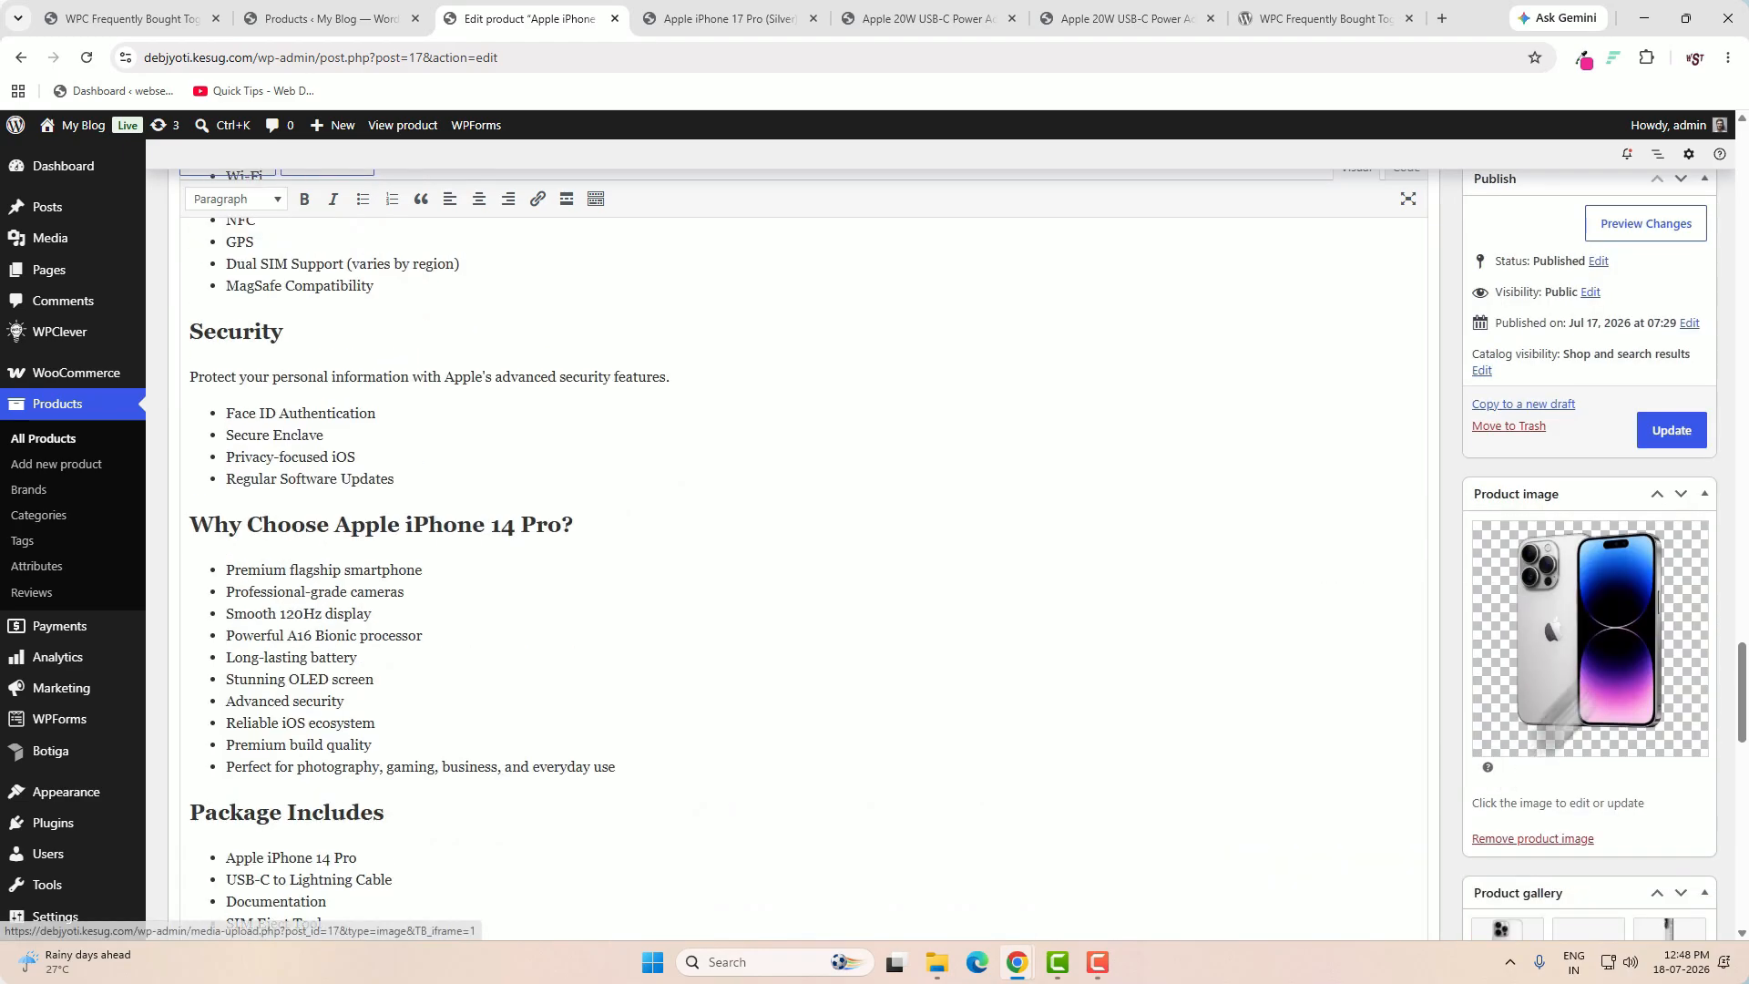
click(1659, 435)
key(ctrl+Tab)
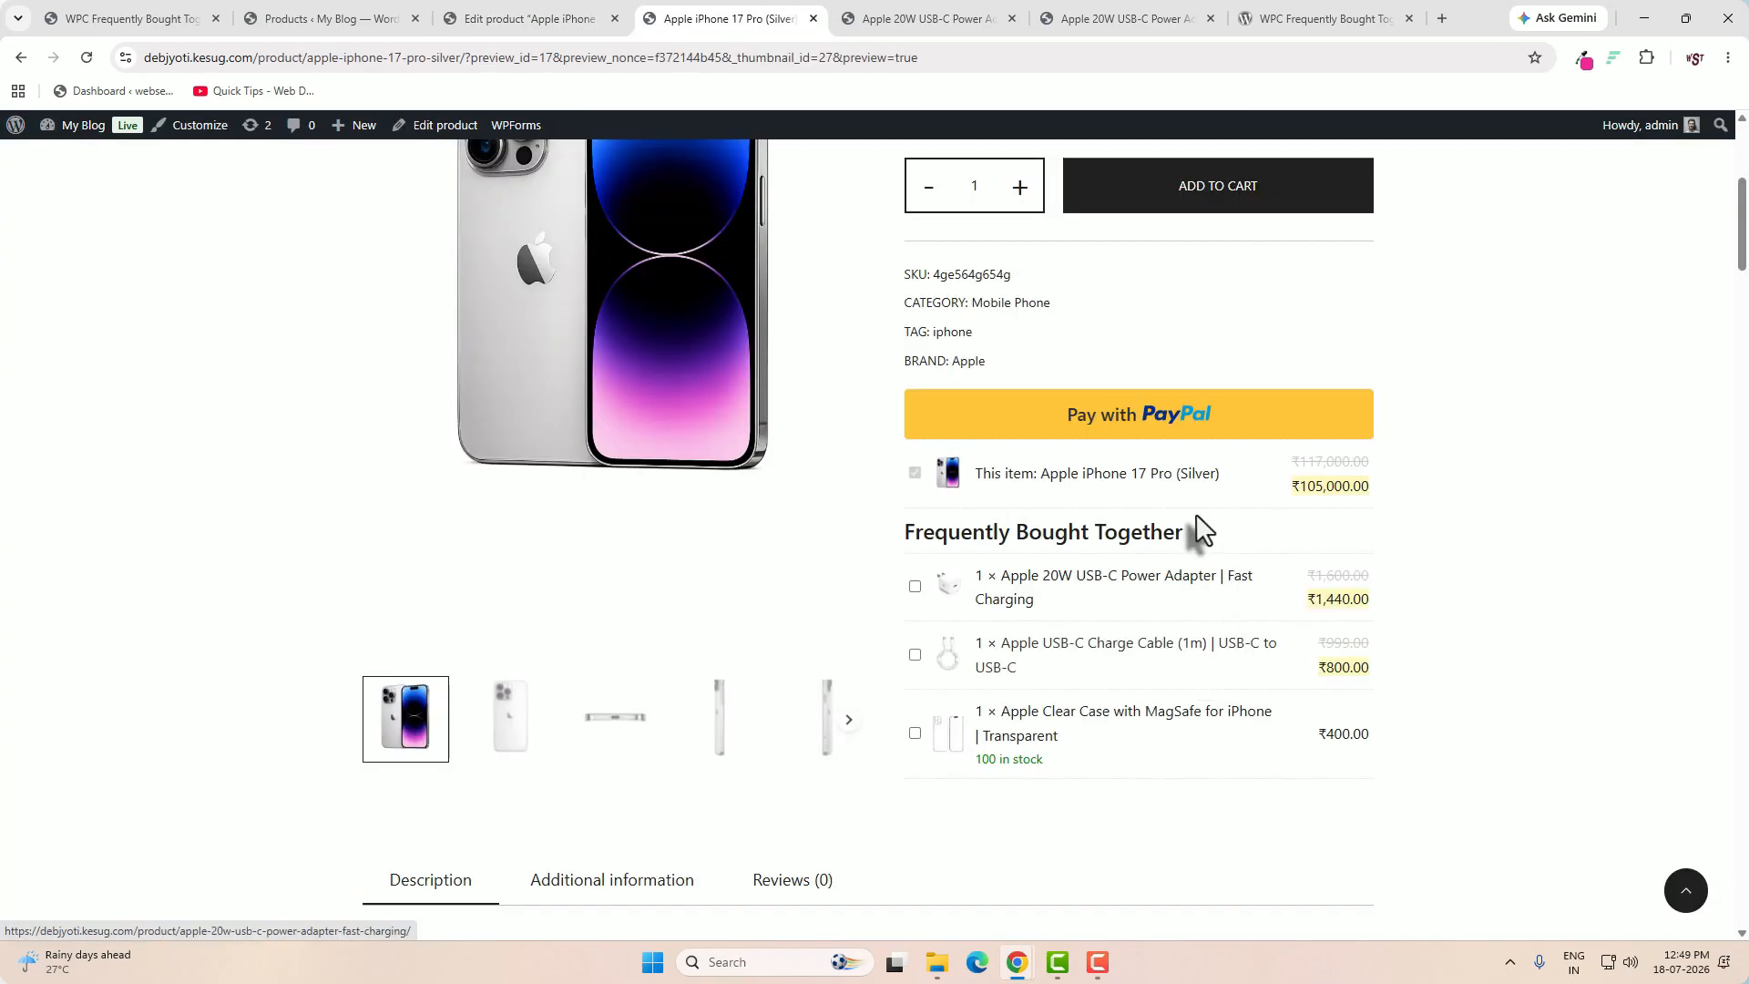
- Select the power adapter, charge cable and clear case in turn to test single selection, and return to the product's settings
click(915, 586)
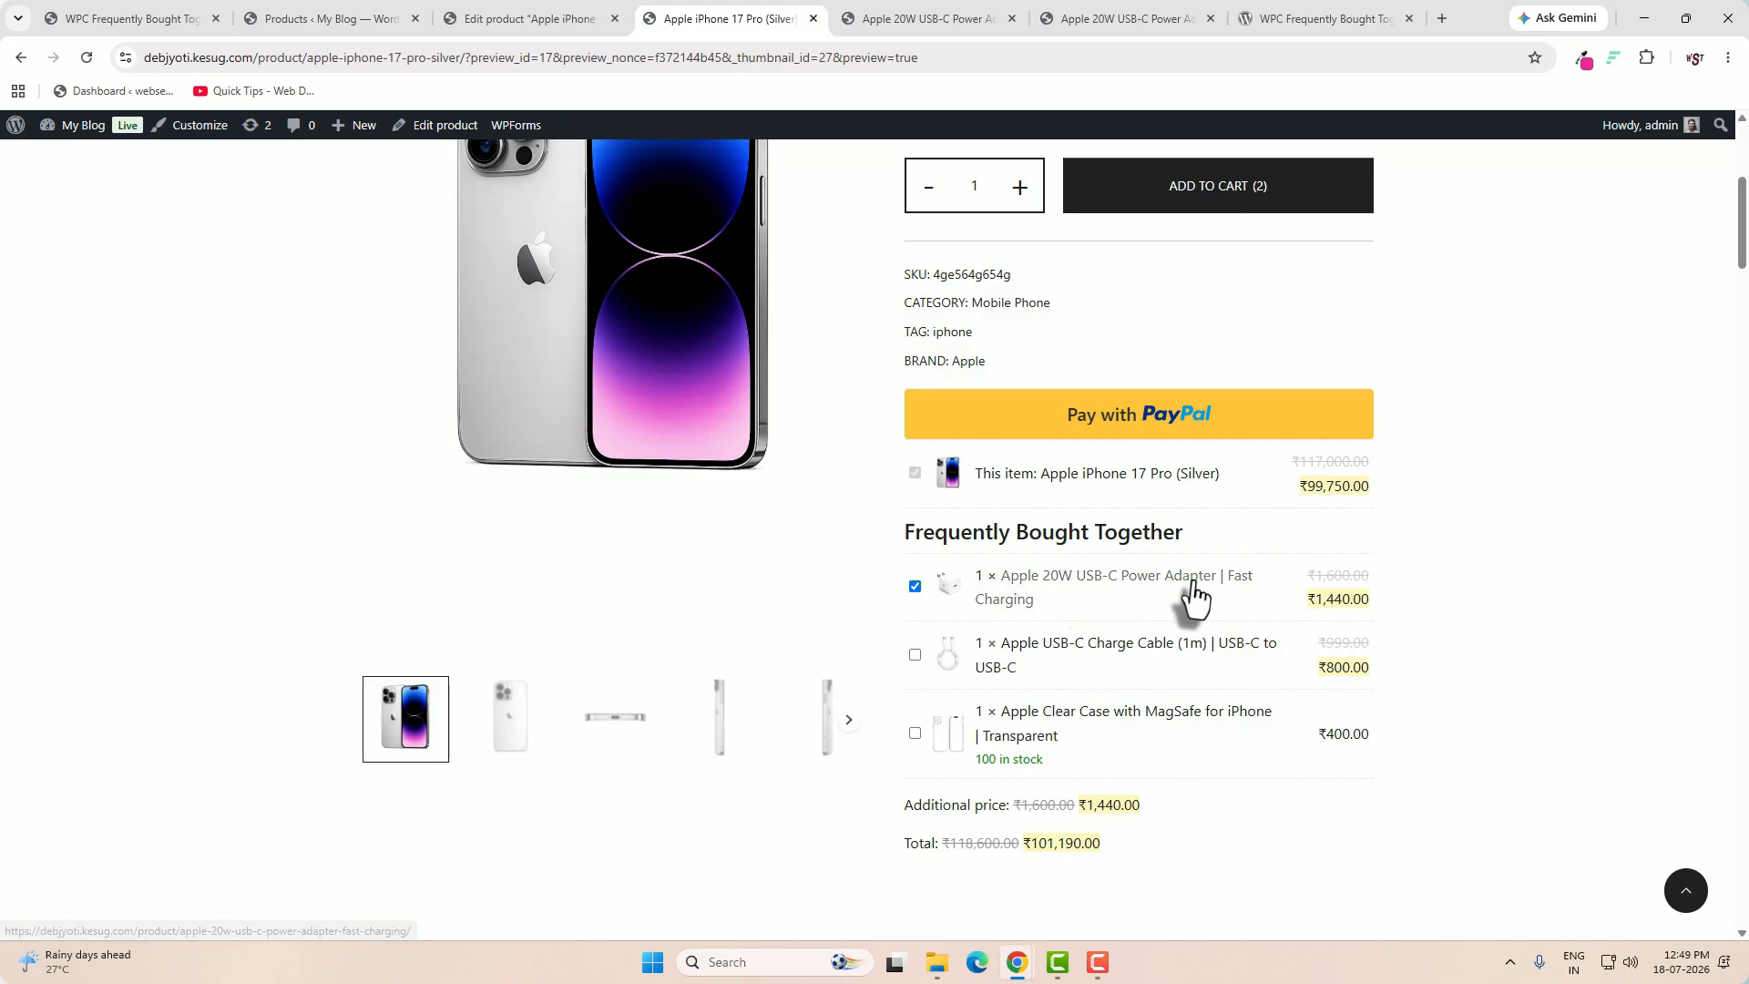
click(914, 654)
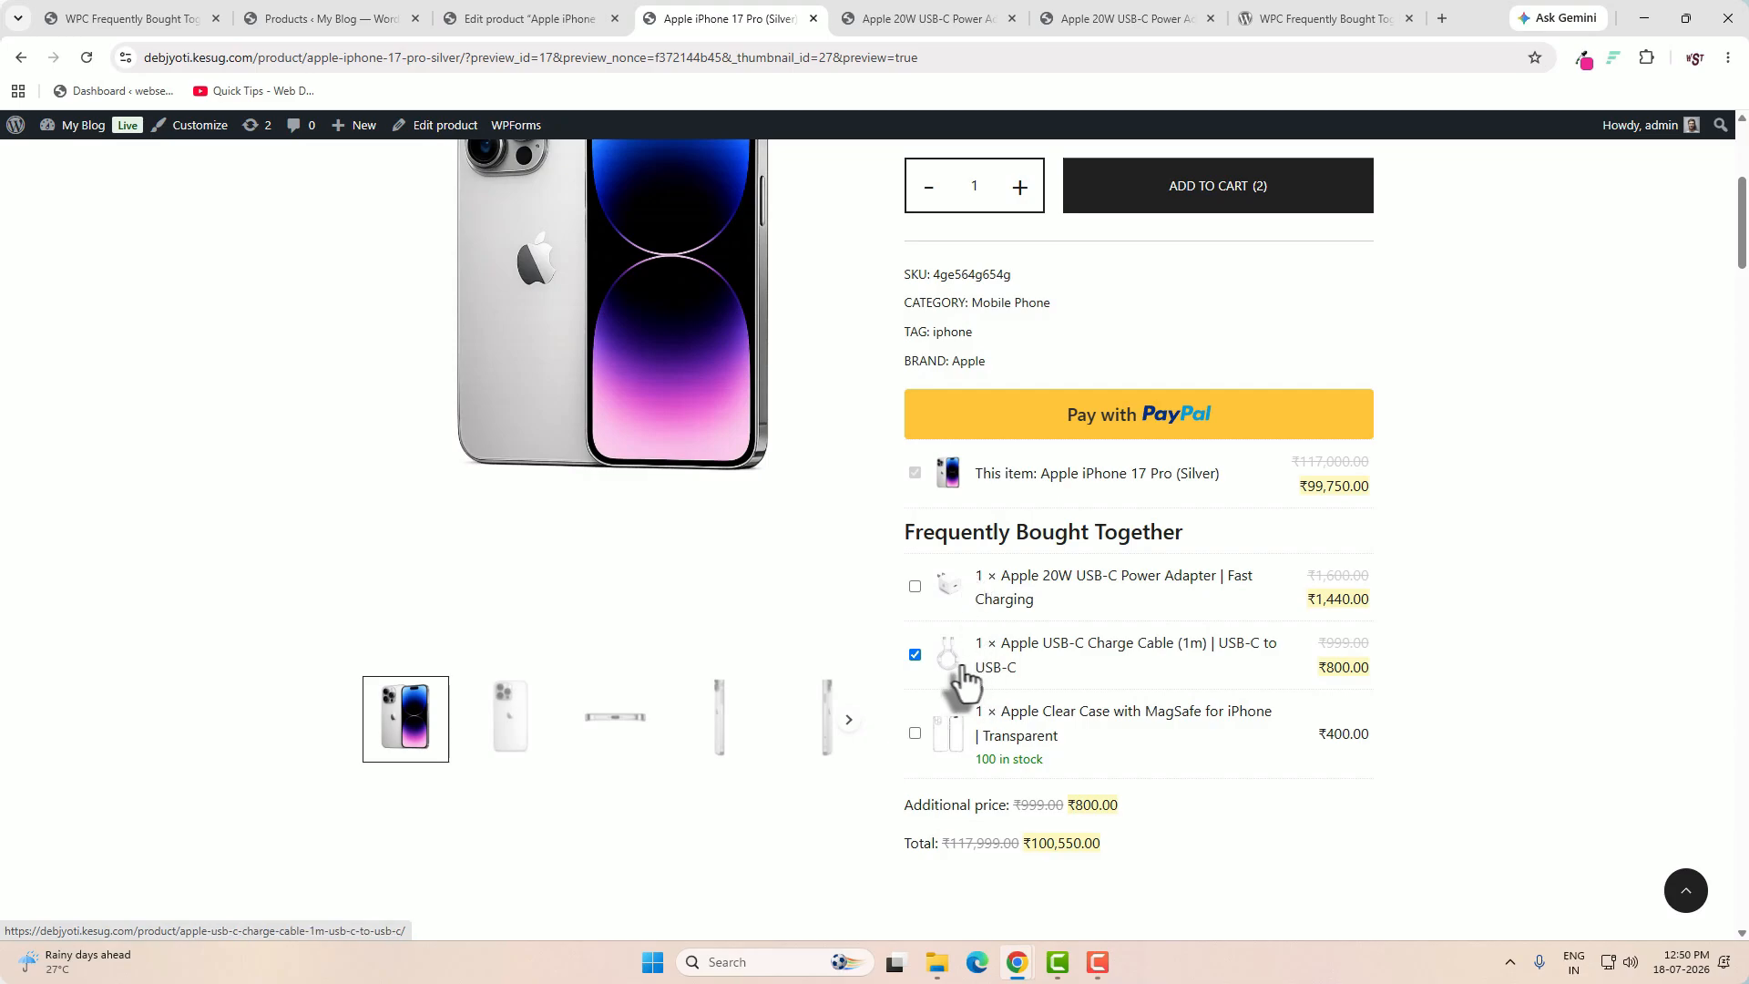
click(914, 733)
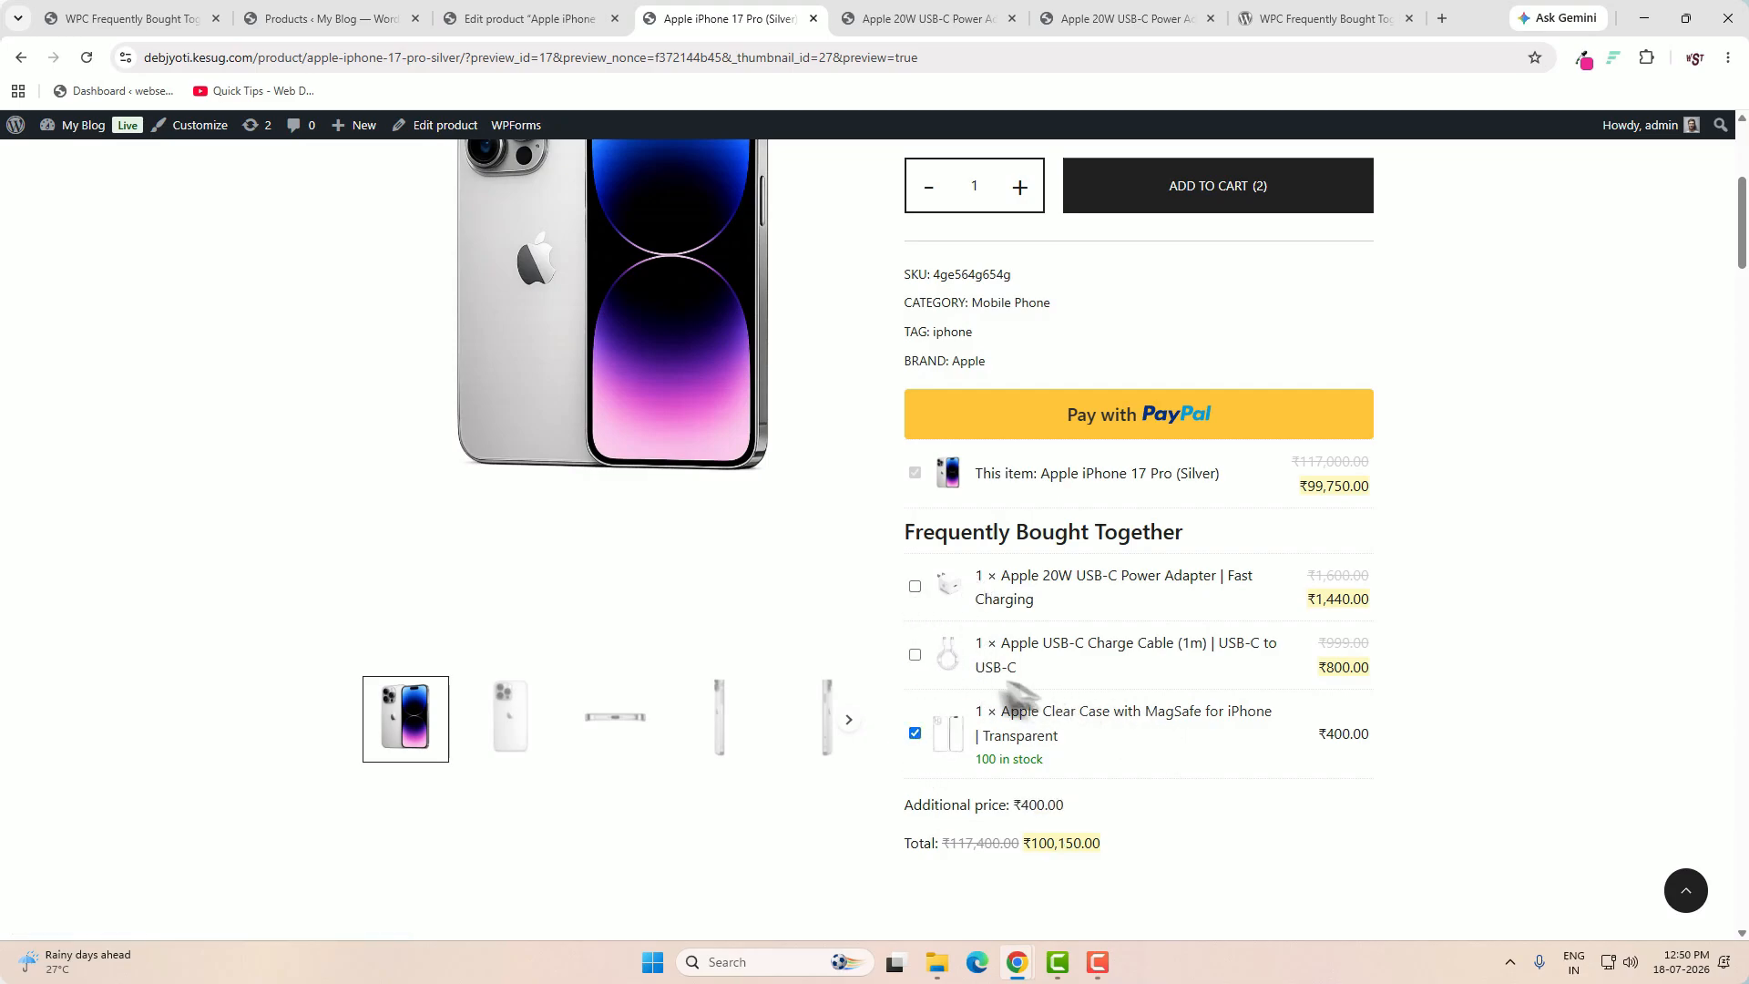
click(916, 653)
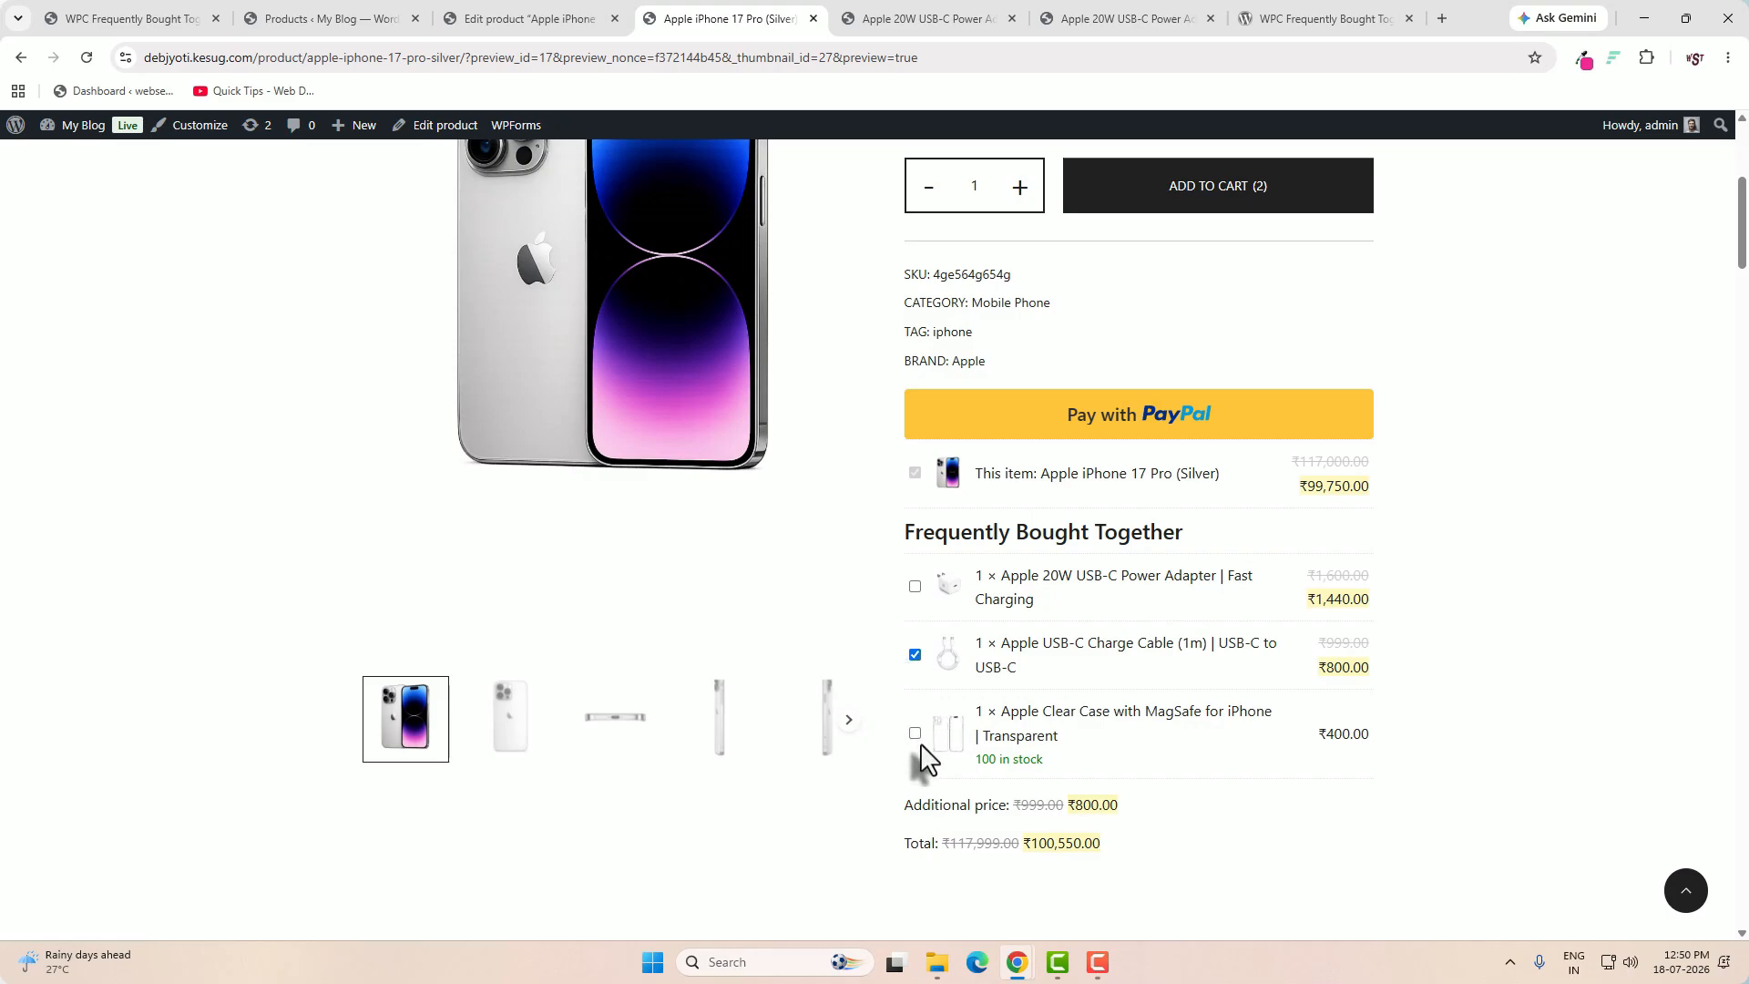
key(ctrl+shift+Tab)
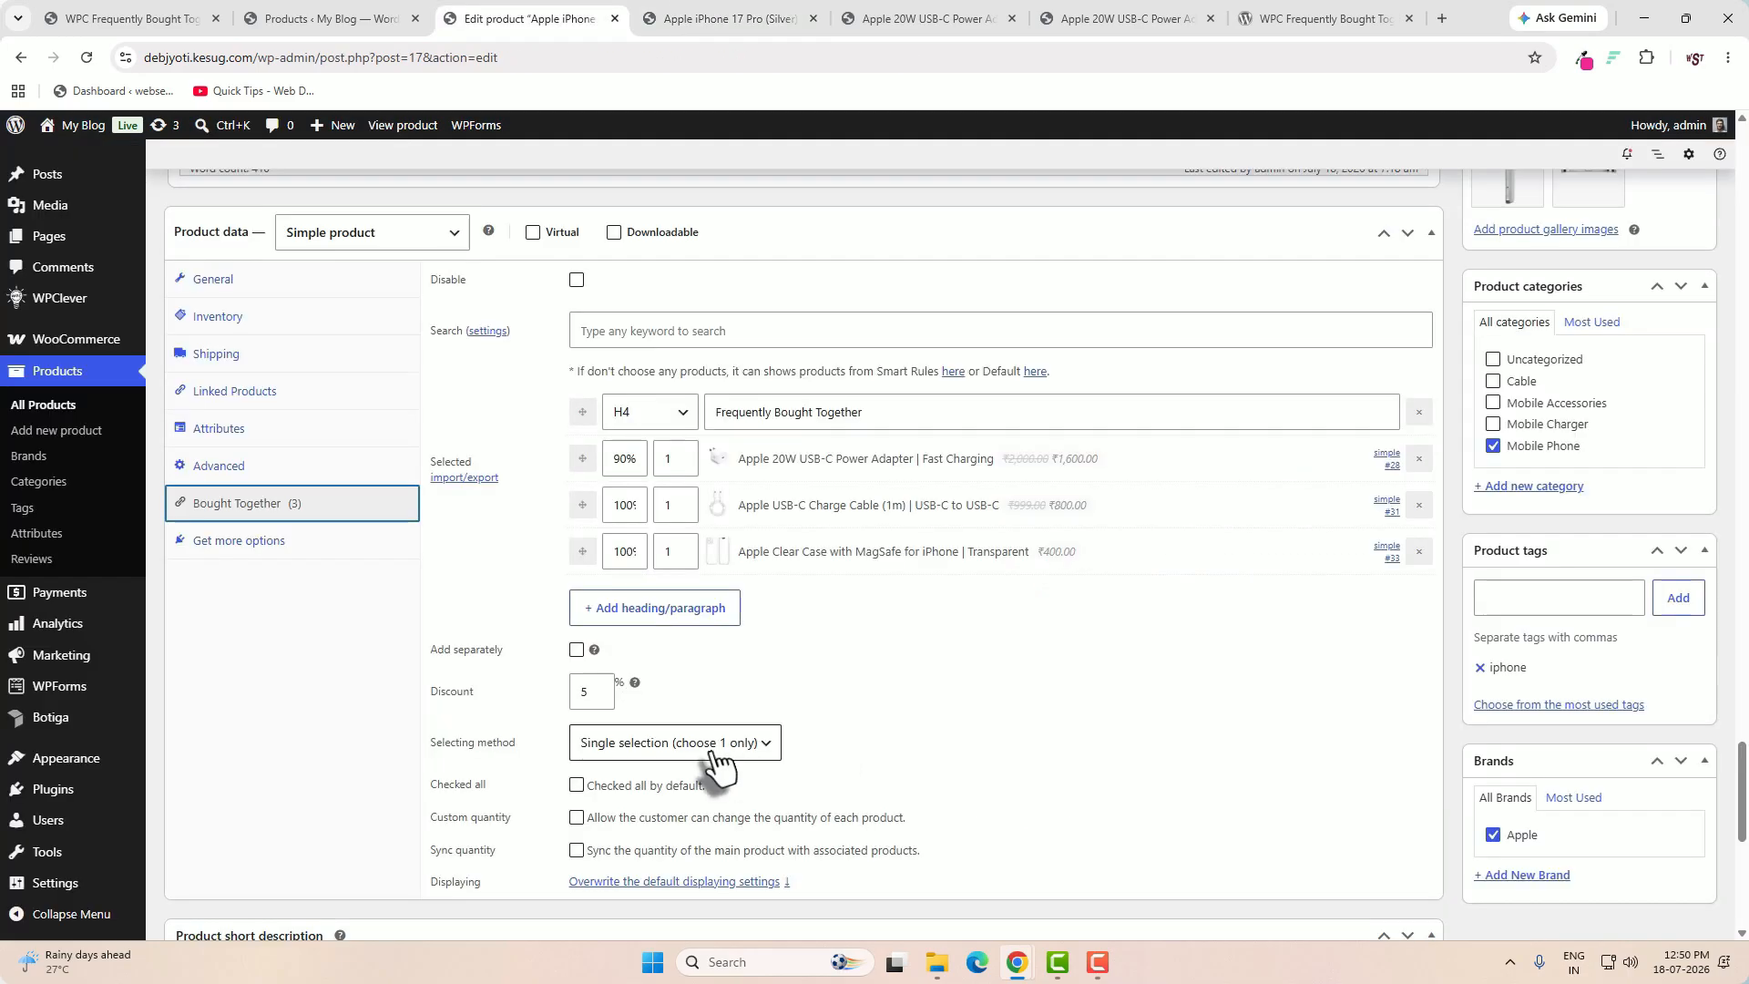
- Set the selecting method to Multiple selection (default), enable Checked all by default, update the product and reload its store page
click(743, 754)
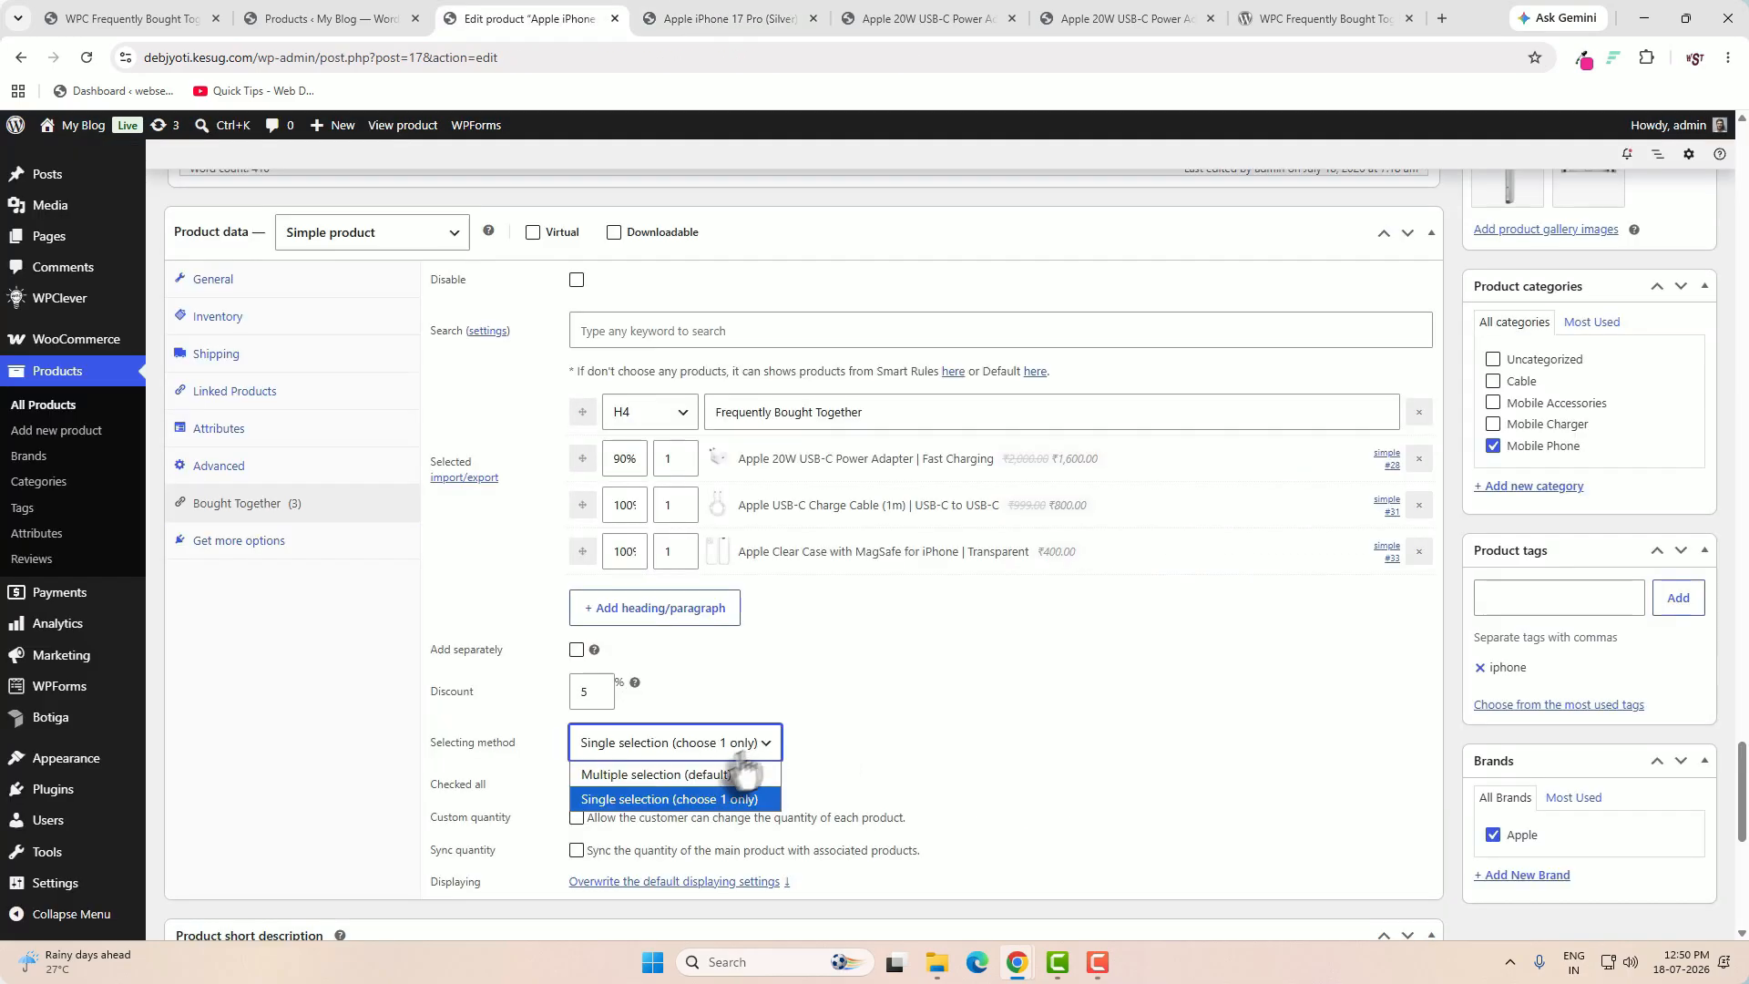
click(712, 774)
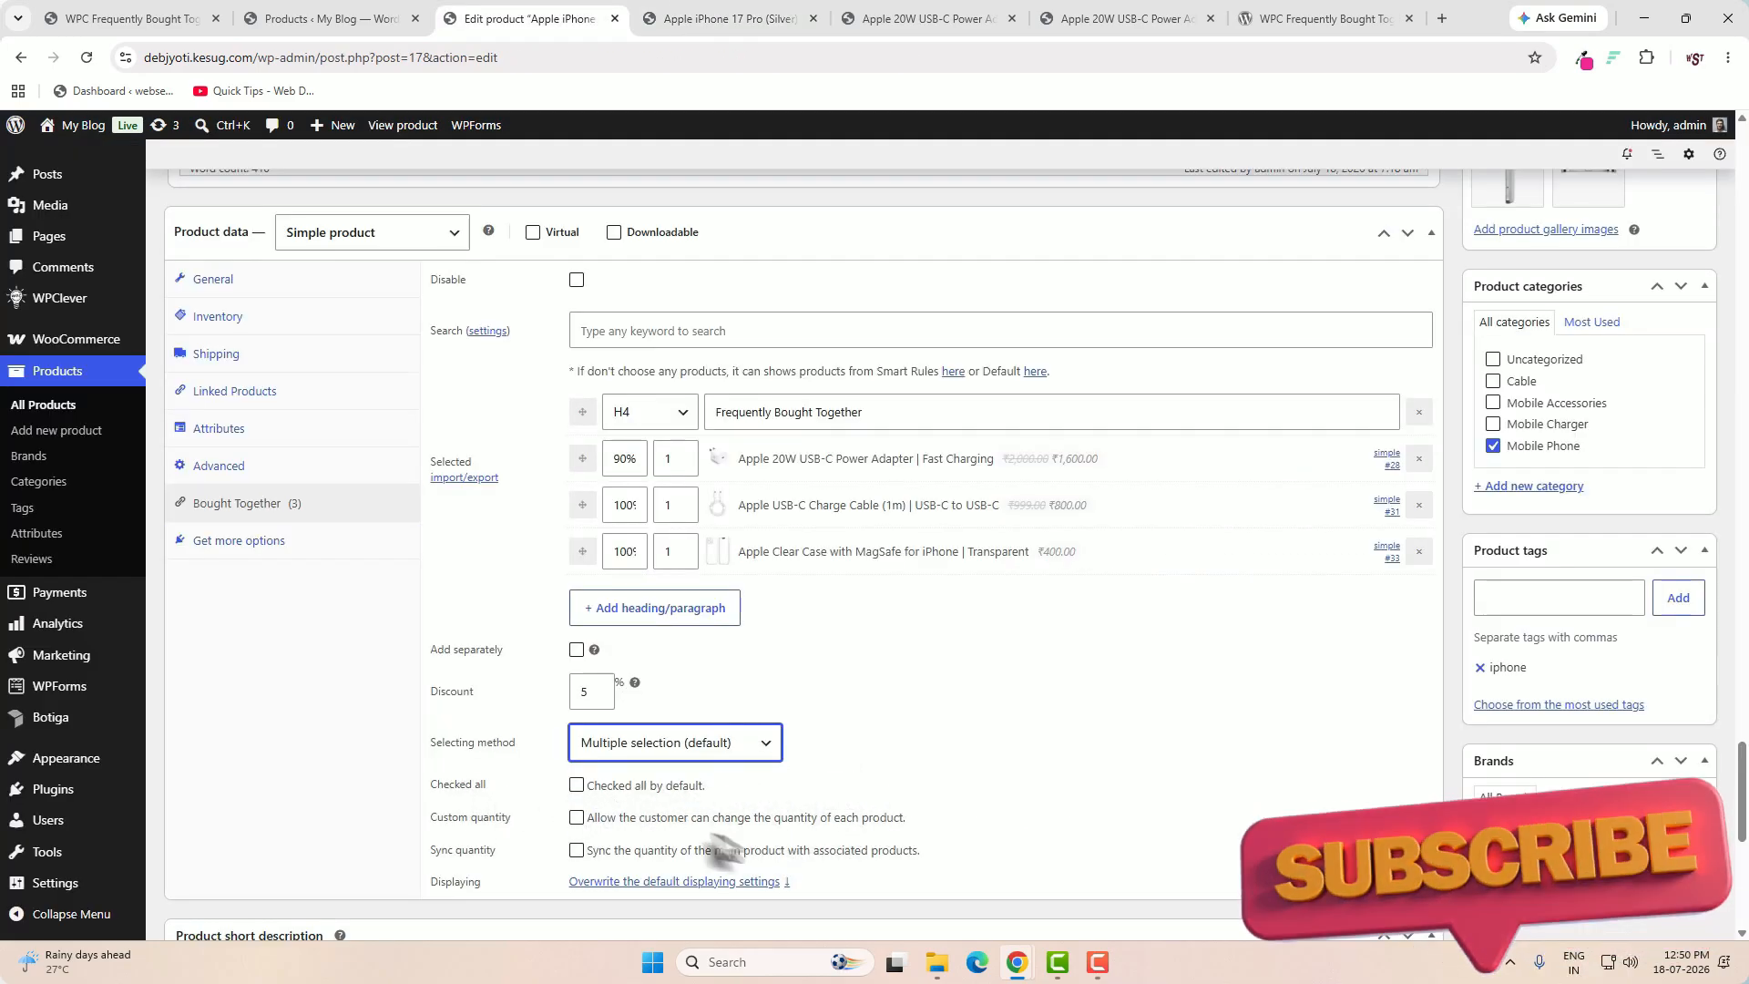
click(576, 785)
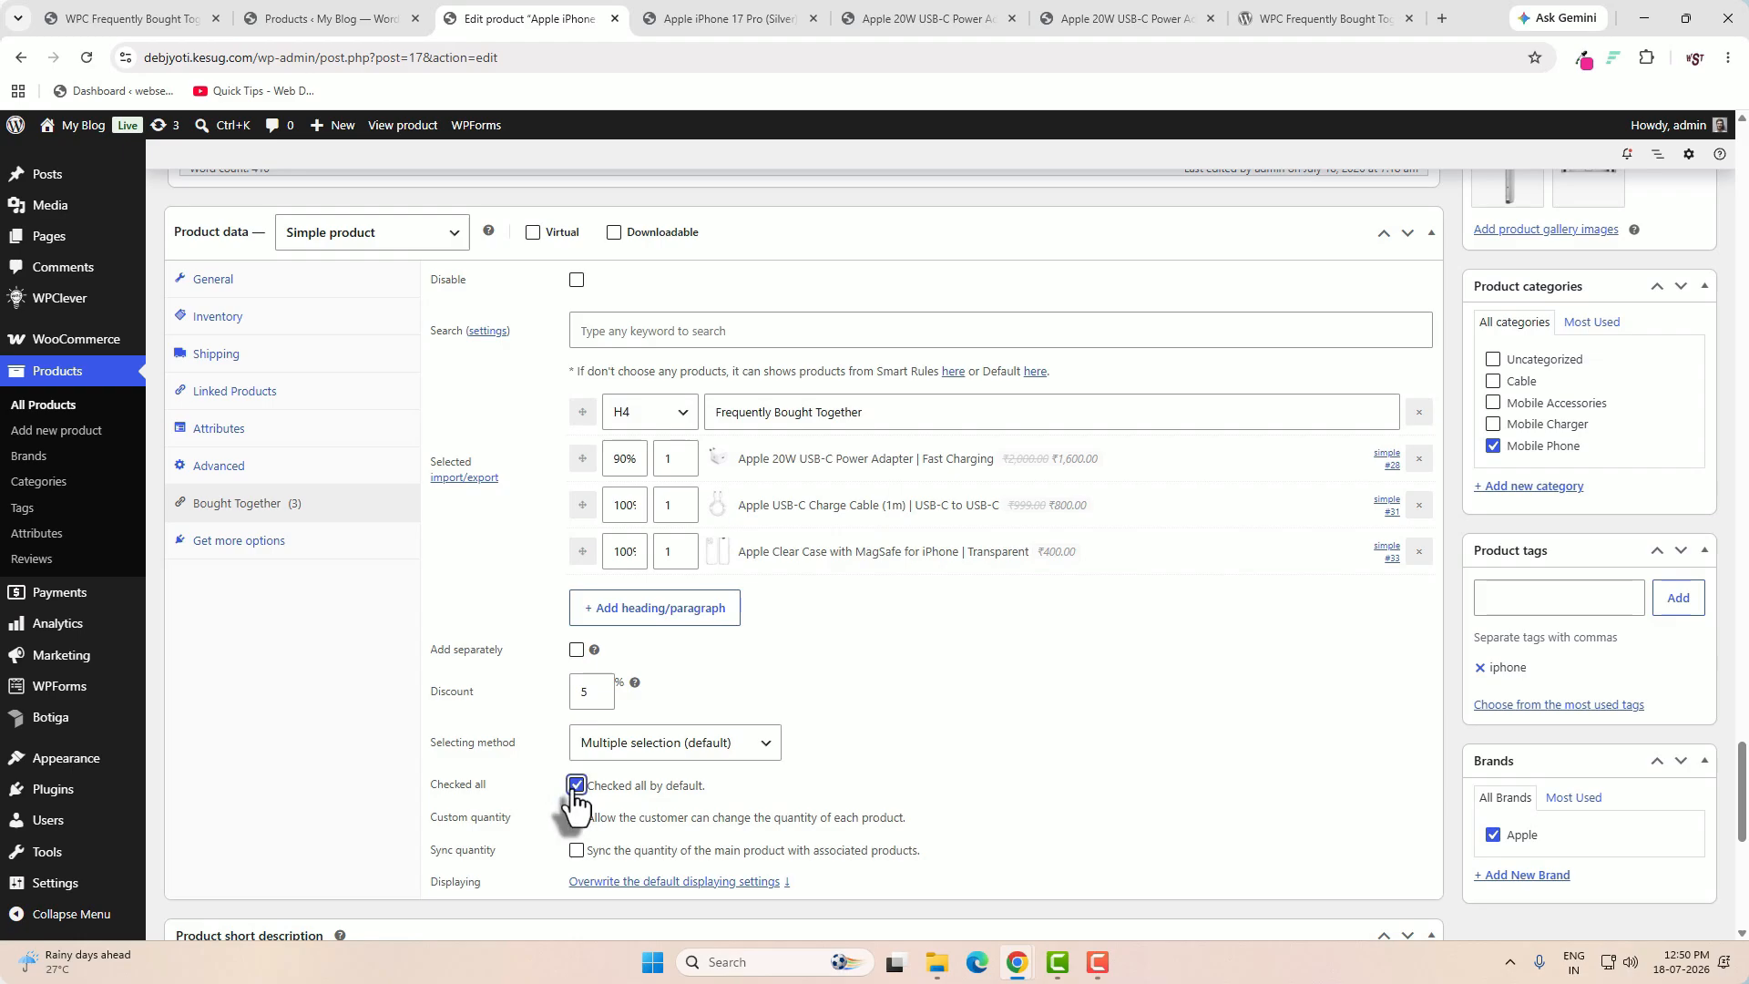
scroll(1327, 769, up, 10)
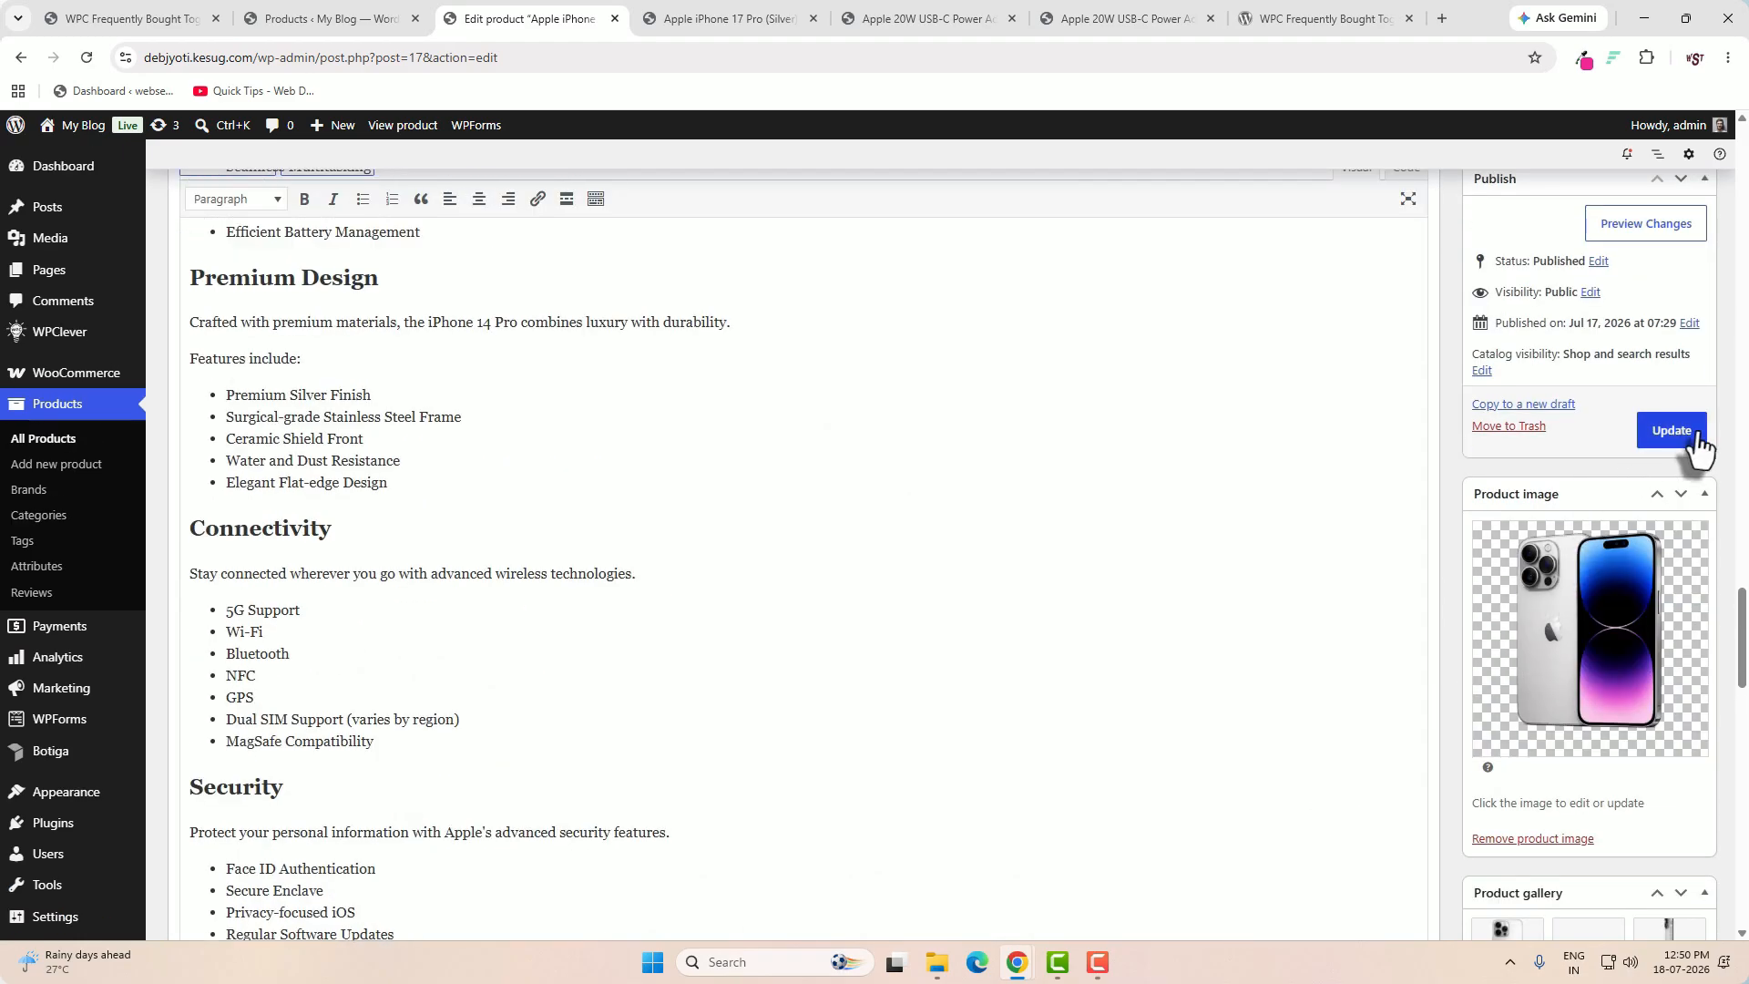
click(1671, 430)
click(729, 18)
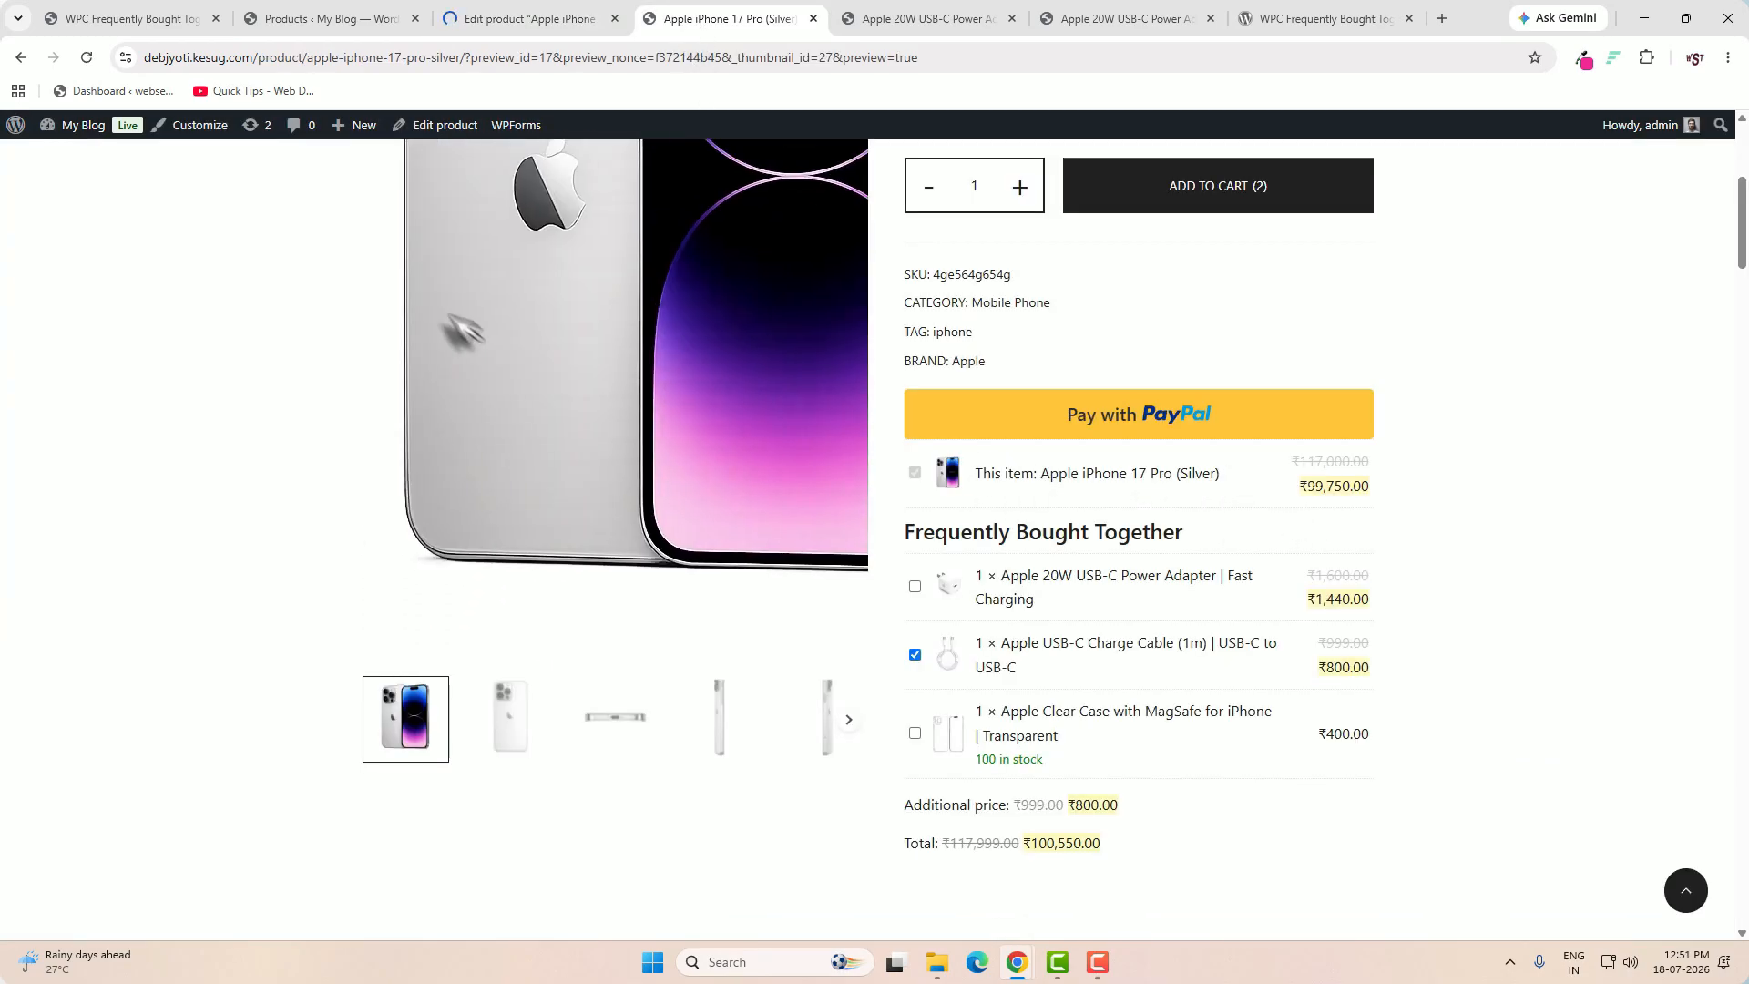
click(87, 58)
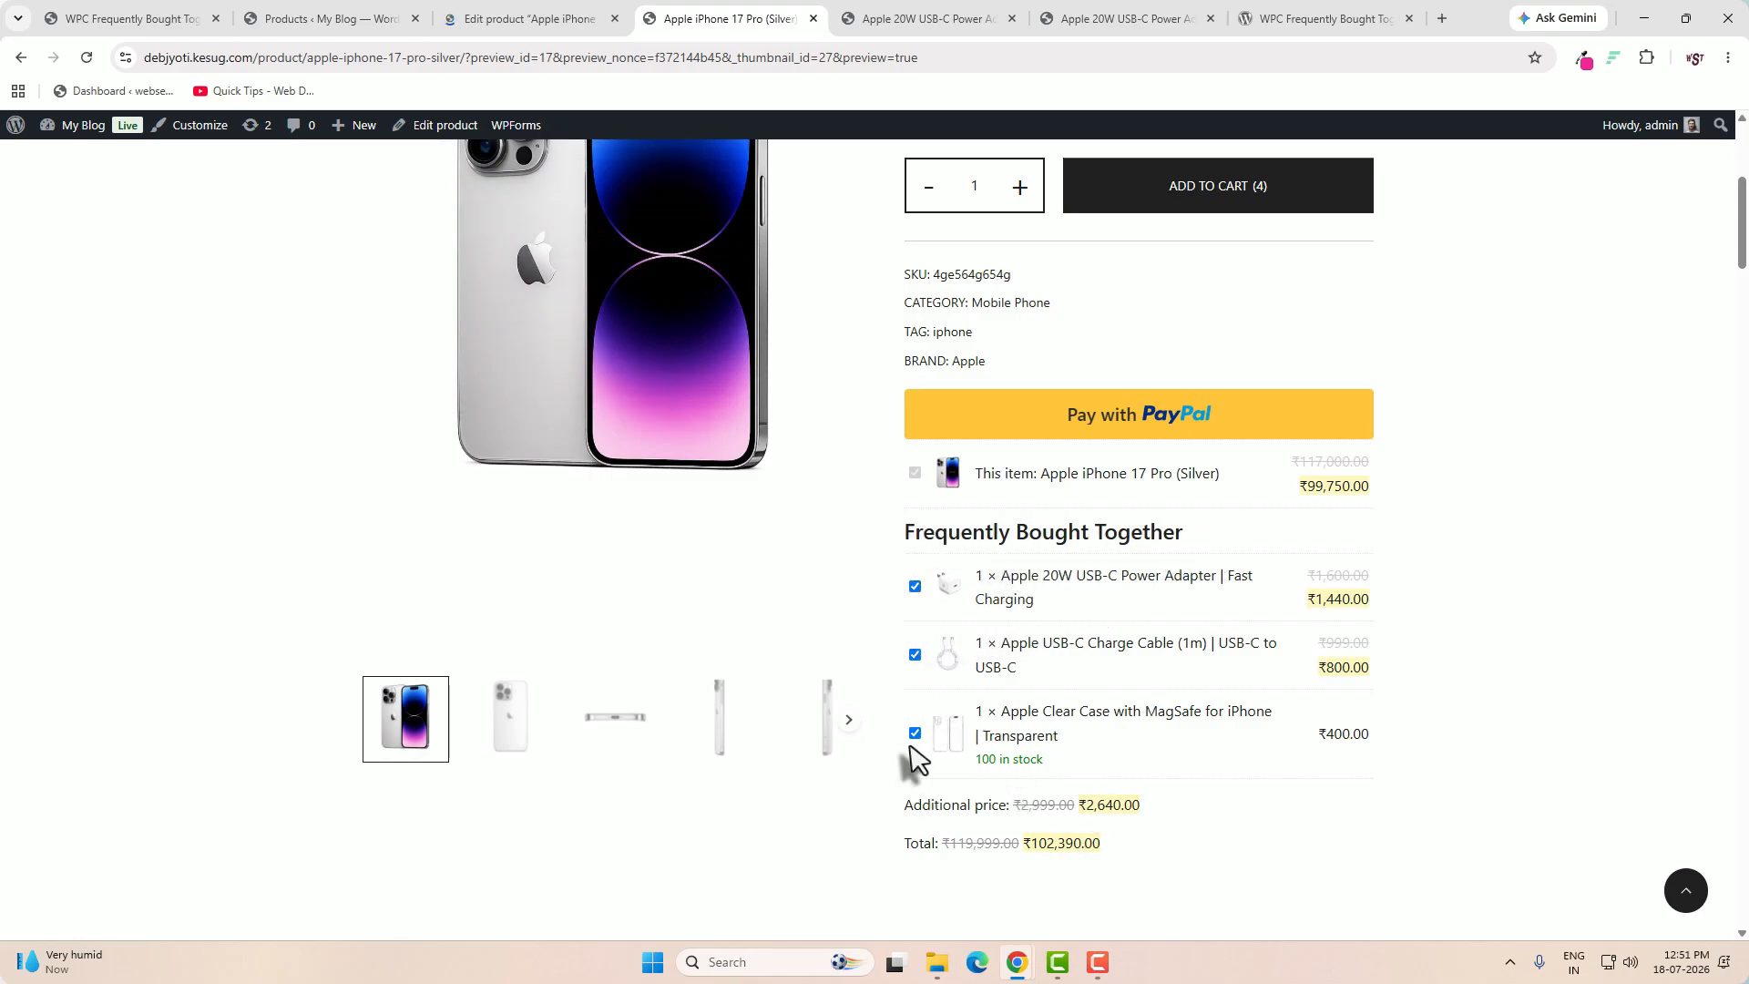
- Deselect the clear case, charge cable and power adapter on the store page, and return to the product's settings
click(914, 655)
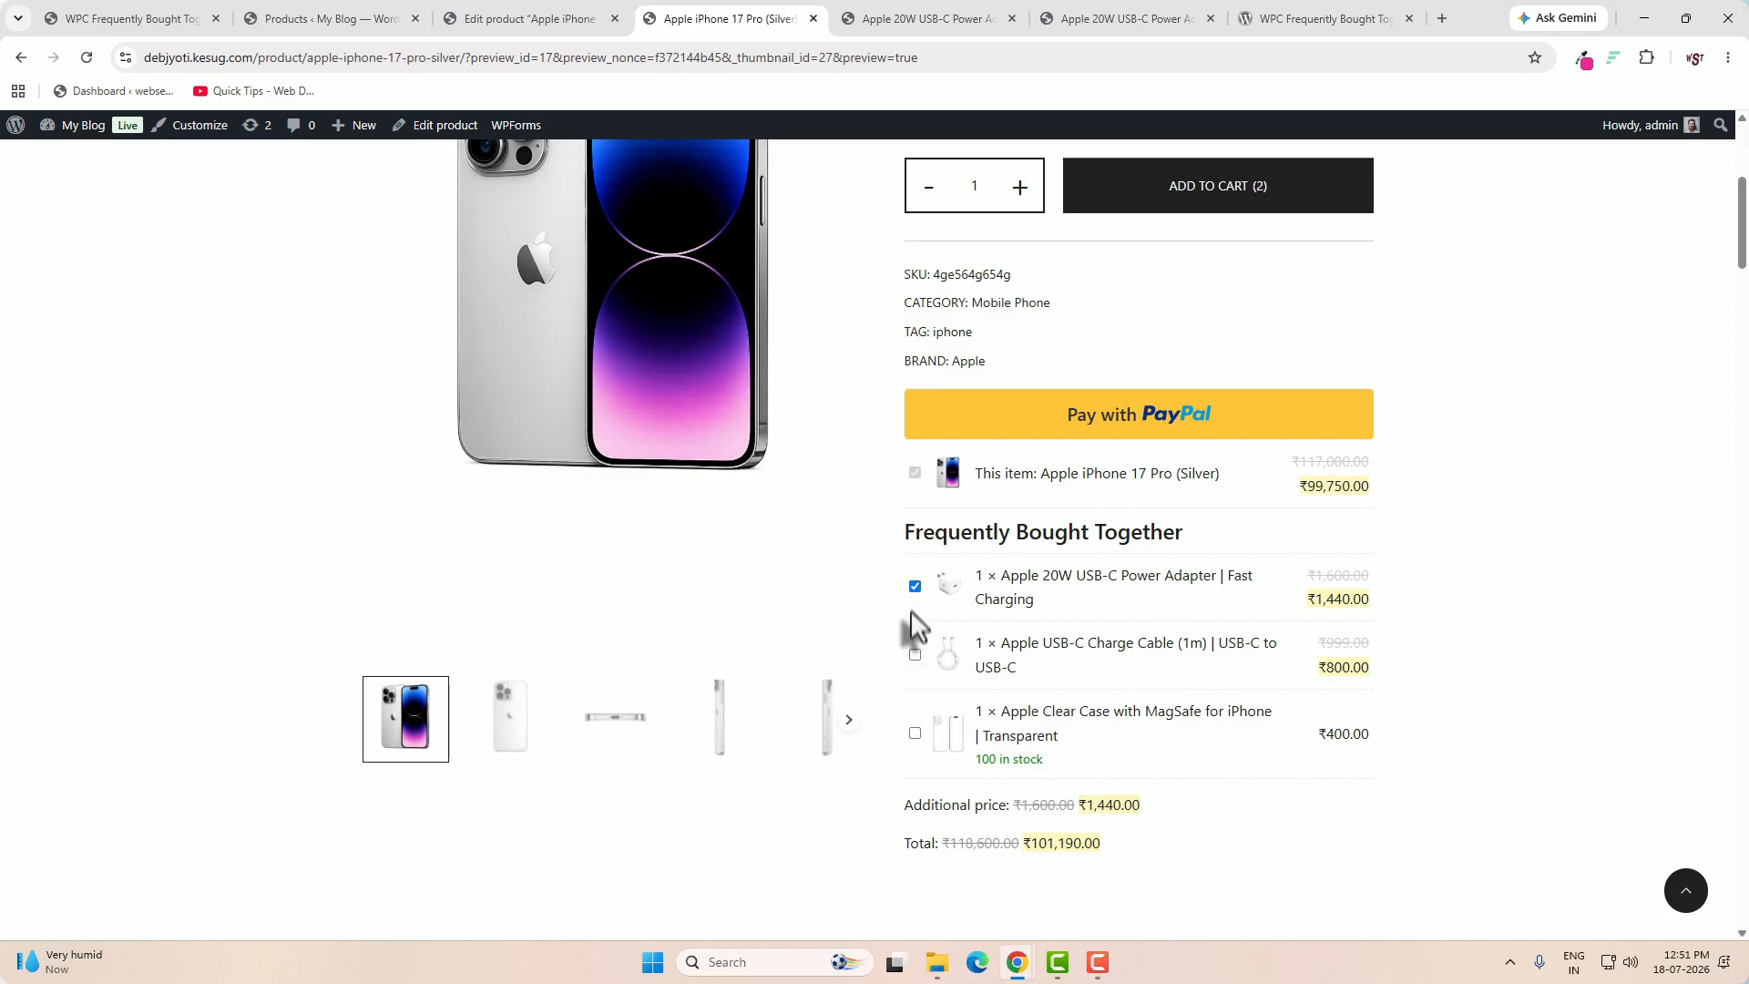
click(914, 586)
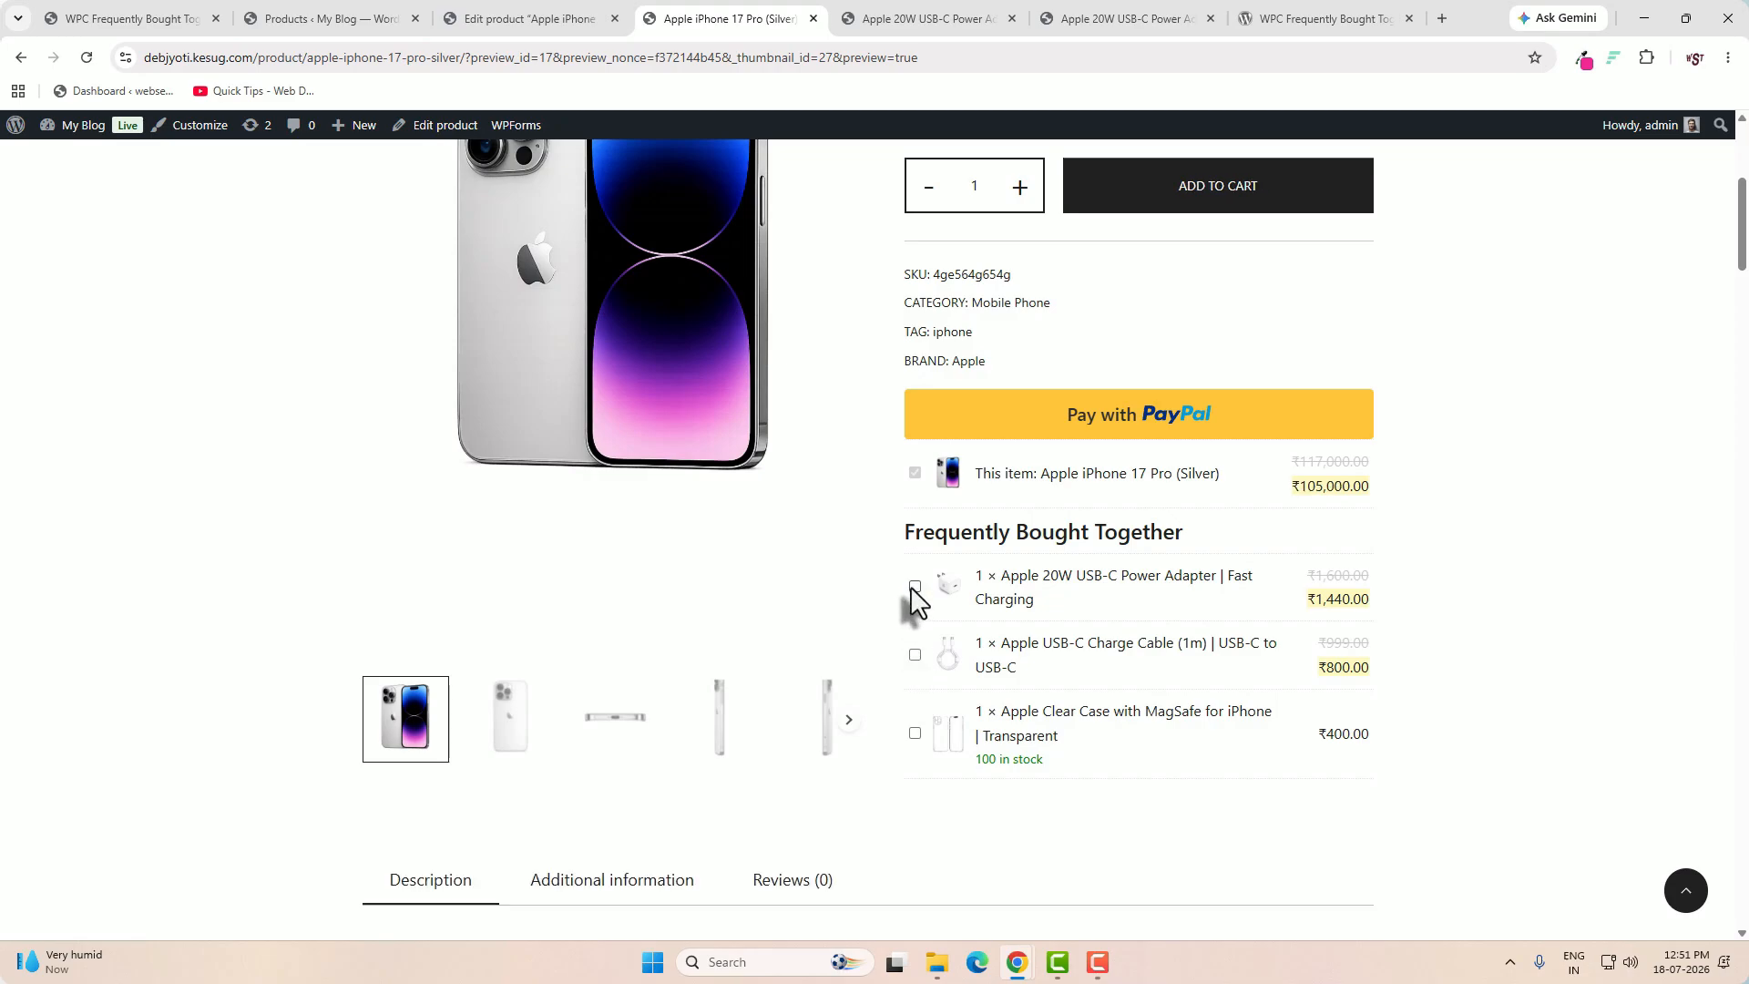
click(538, 20)
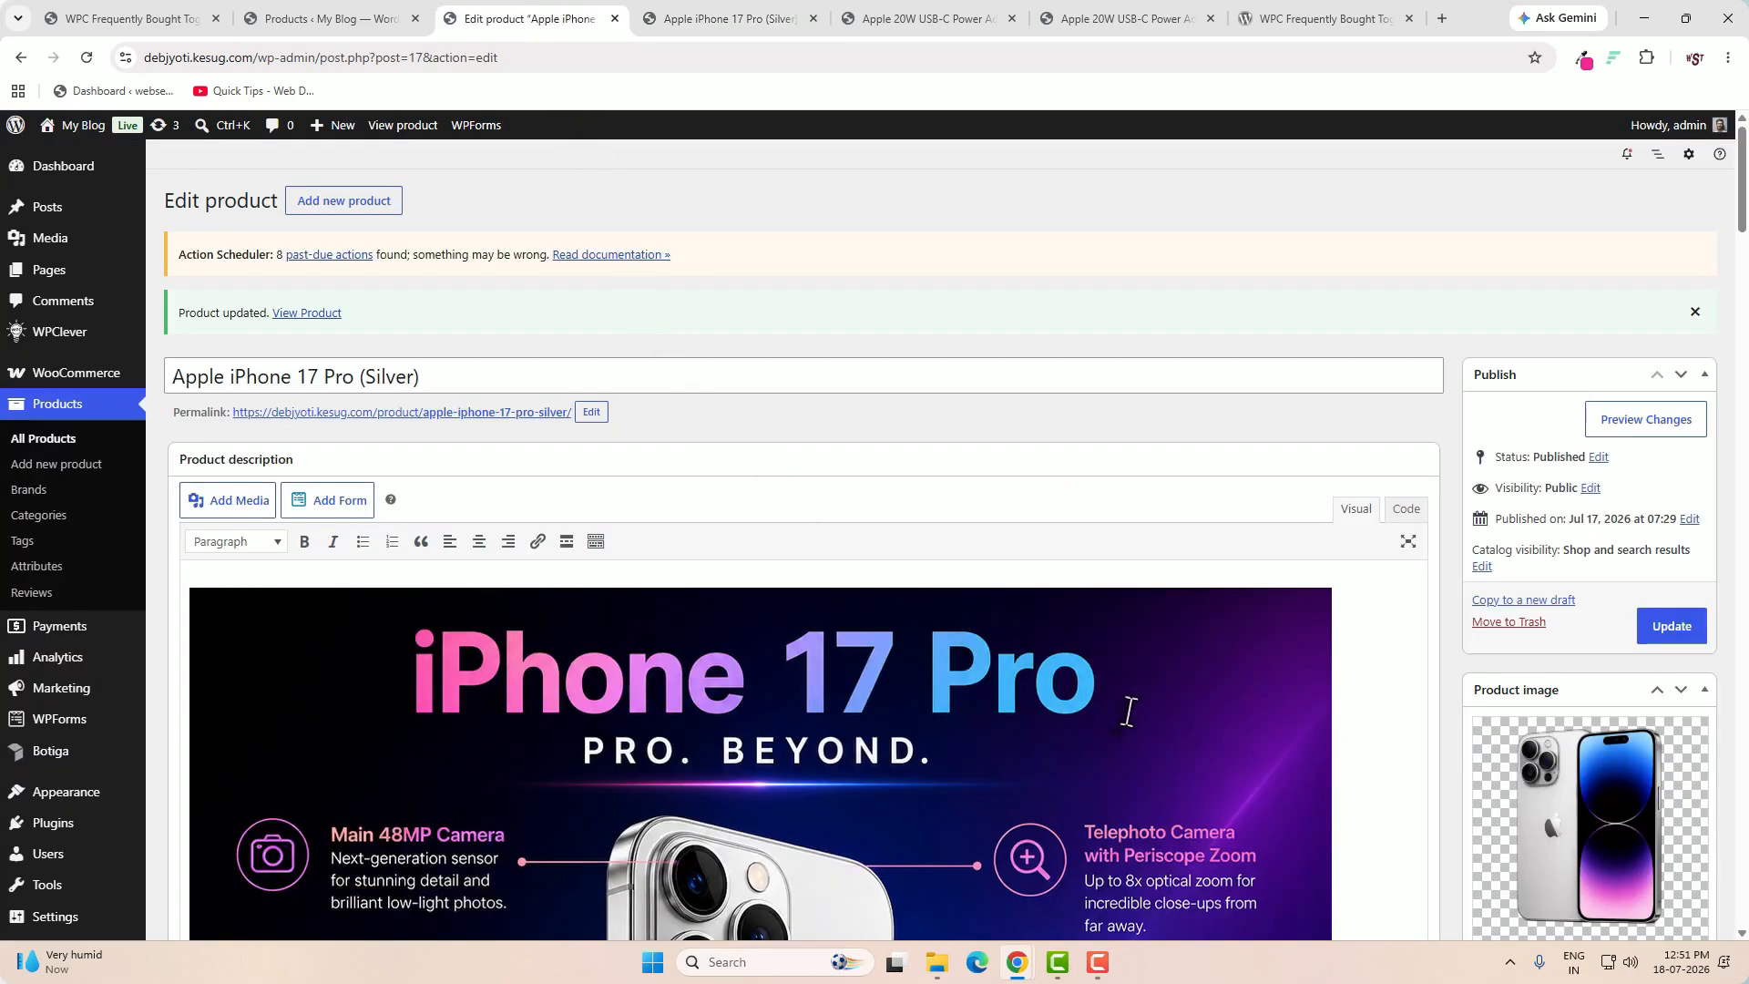
- Reopen the product's Bought Together settings and check the store page for quantity controls on the main product and the associated items
scroll(1128, 712, down, 20)
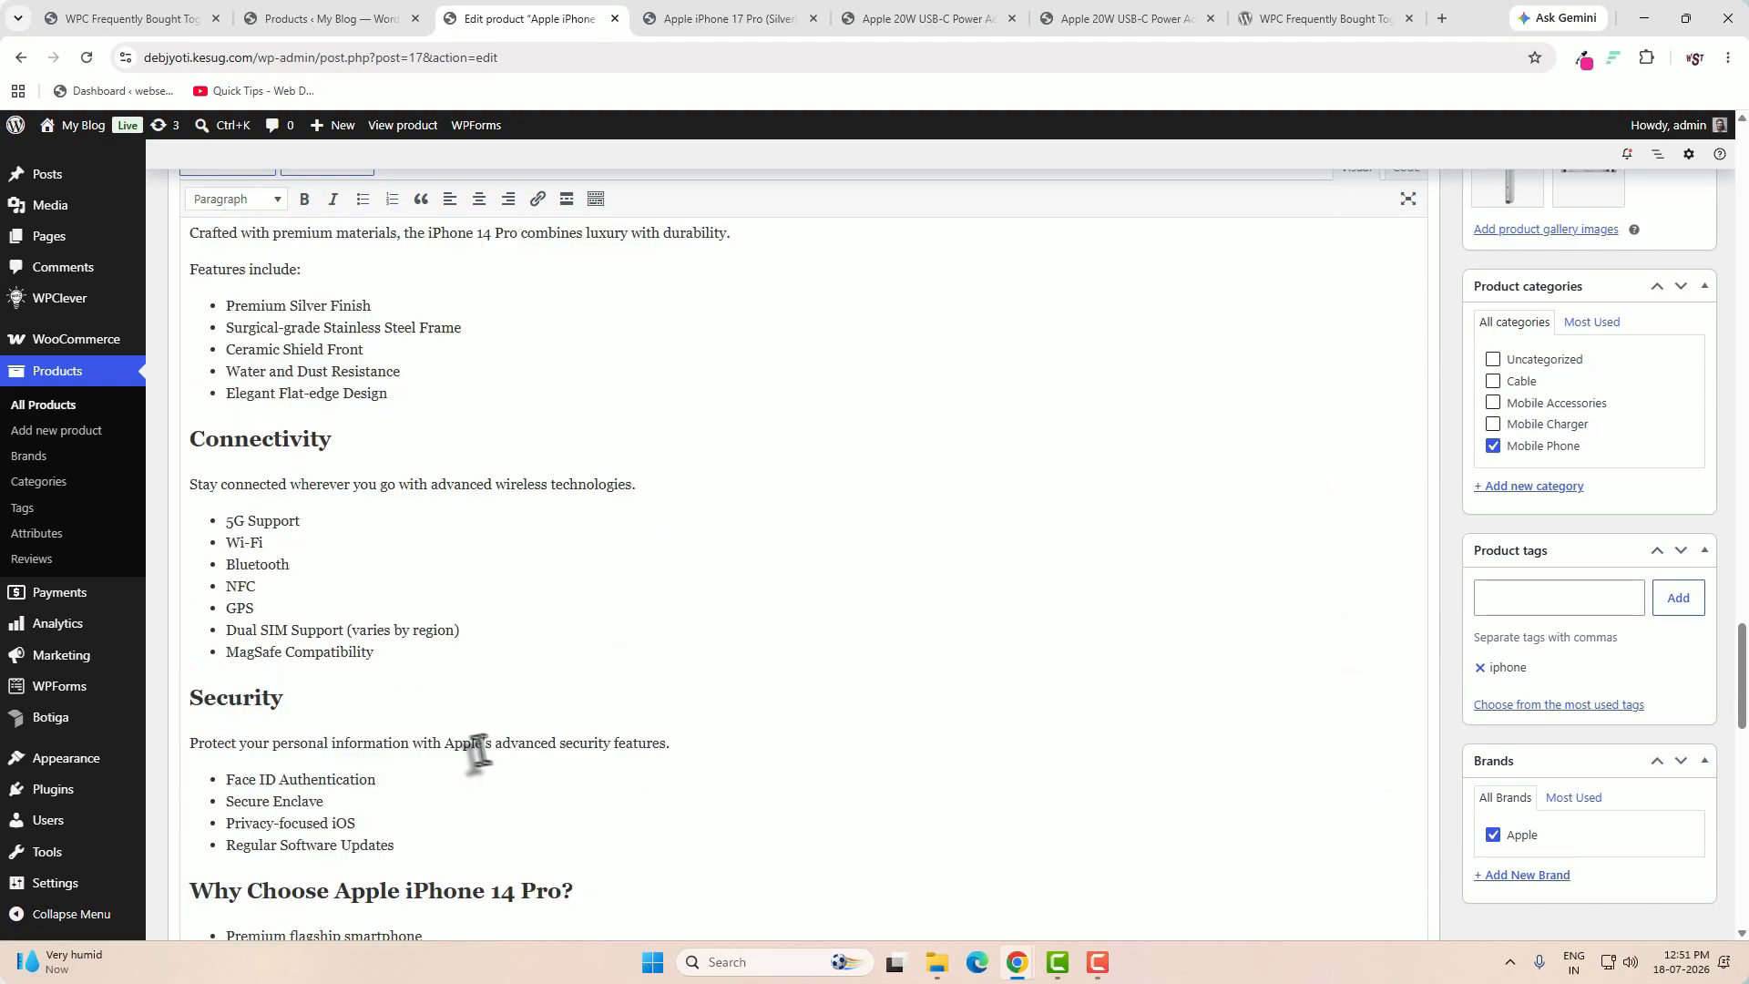
scroll(478, 752, down, 10)
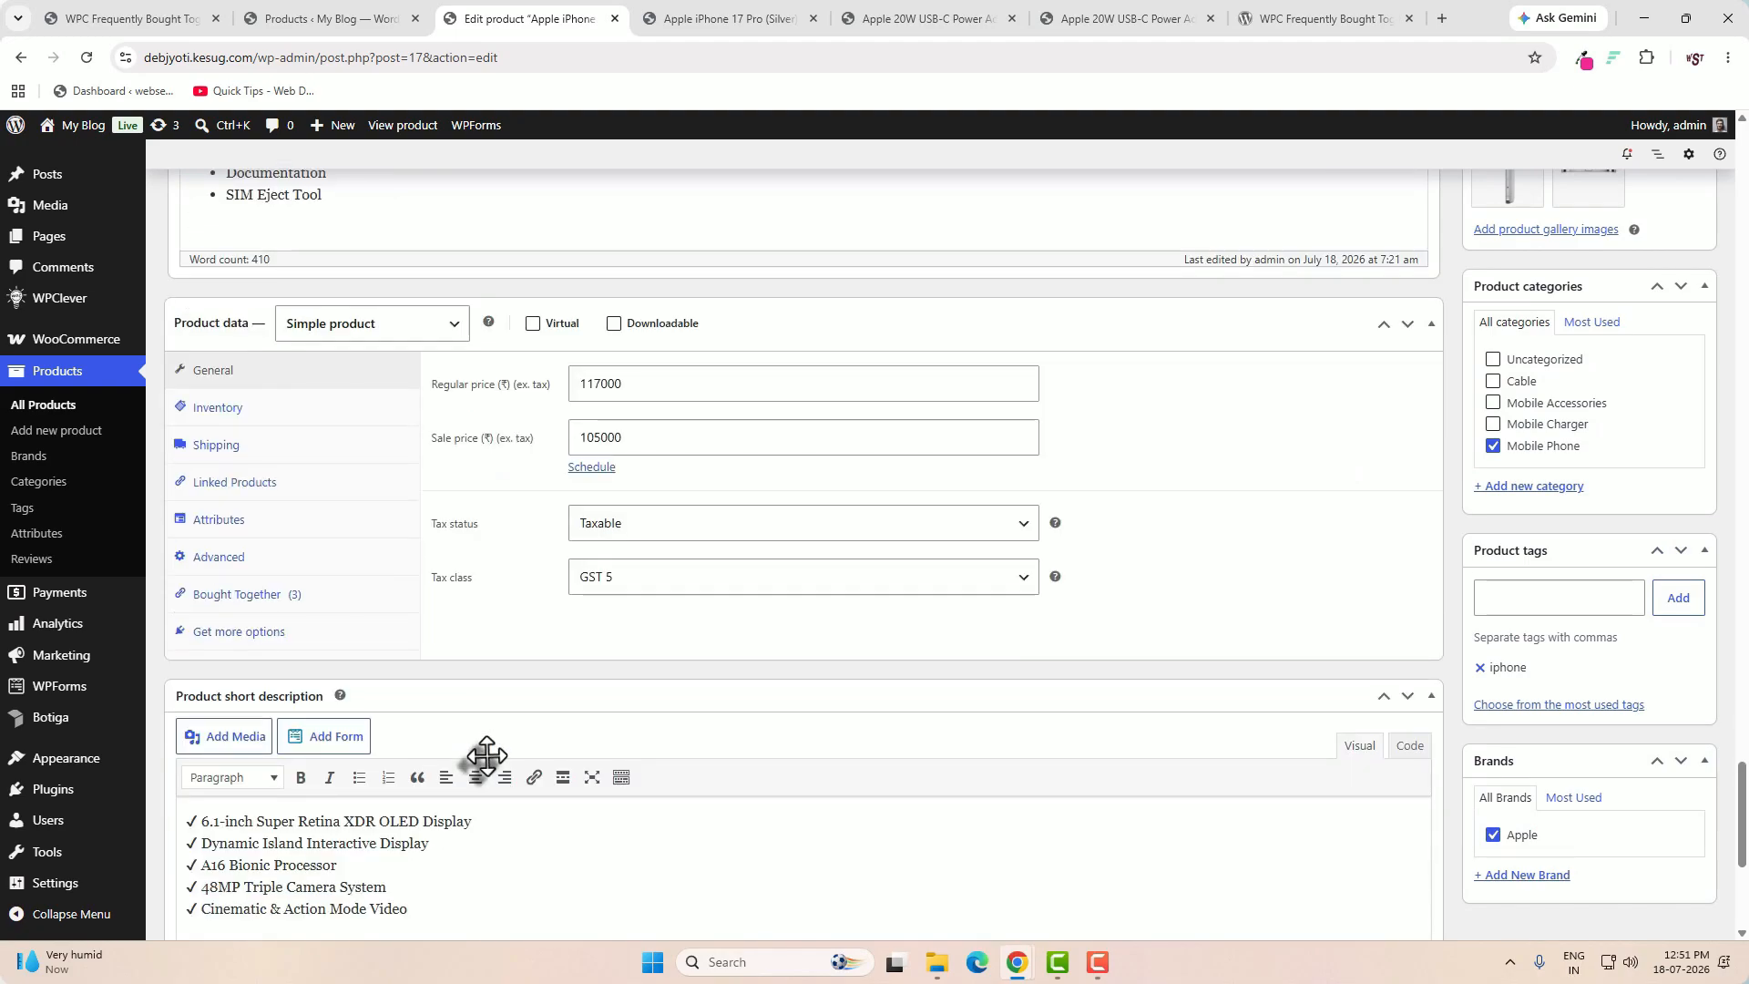
click(266, 601)
scroll(1062, 758, down, 4)
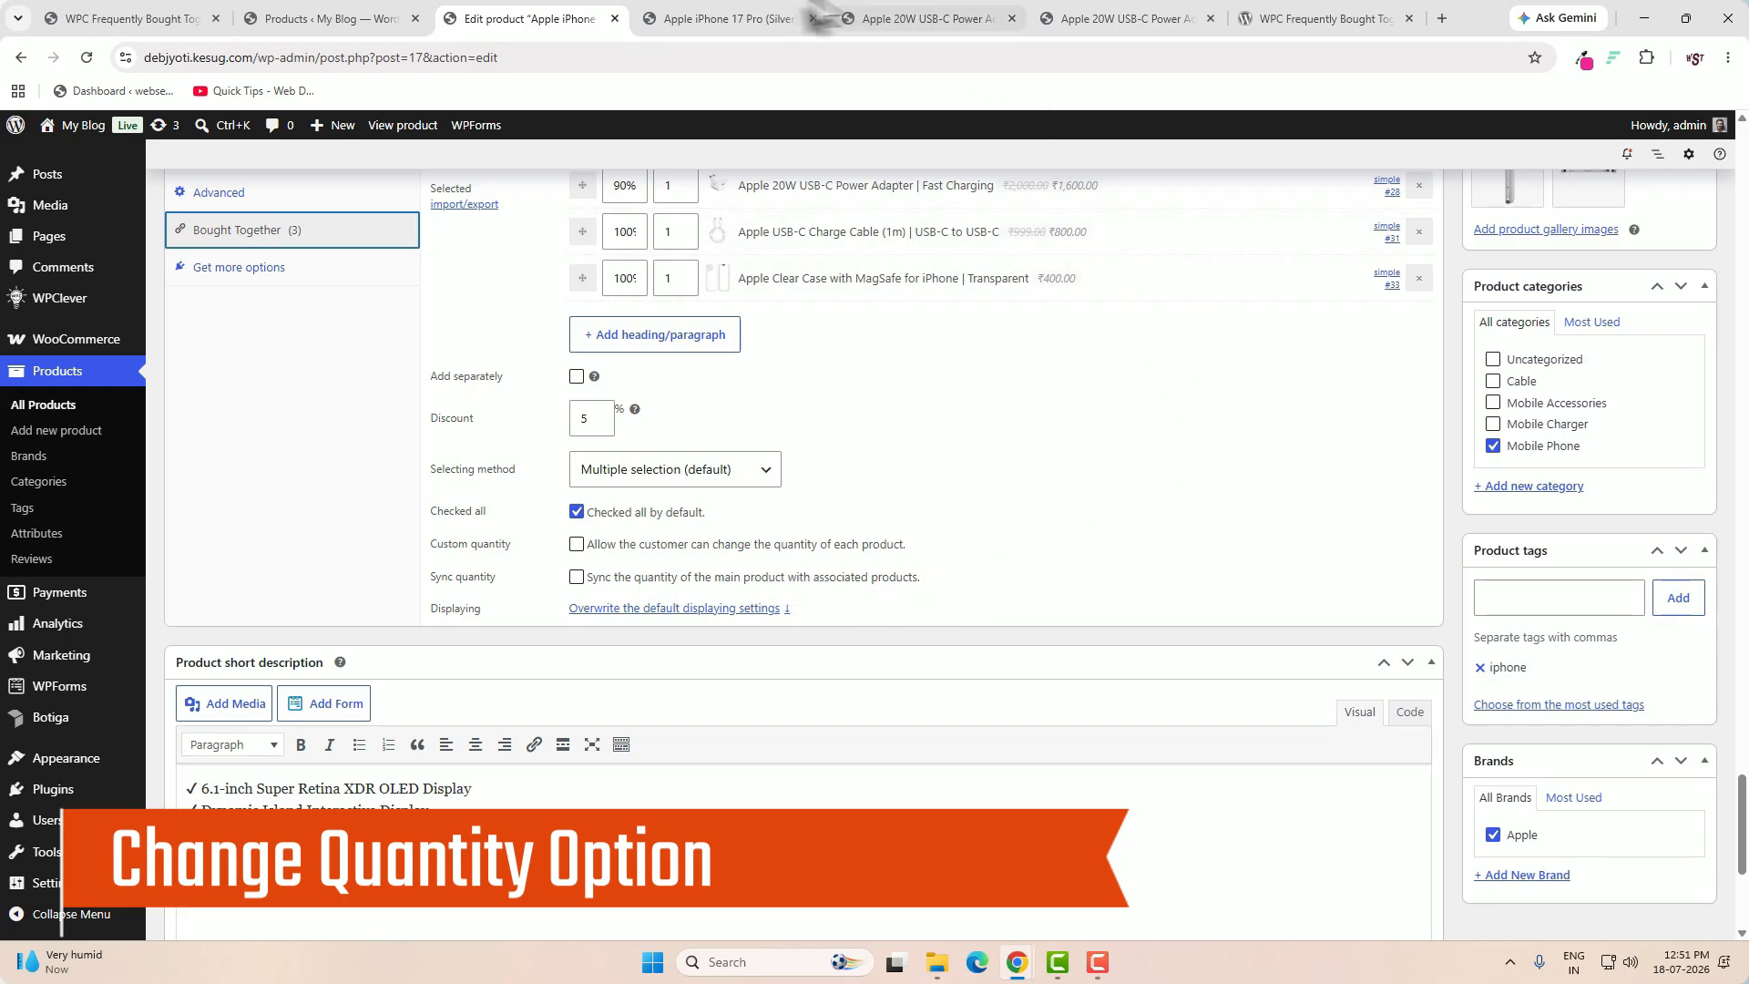
click(738, 20)
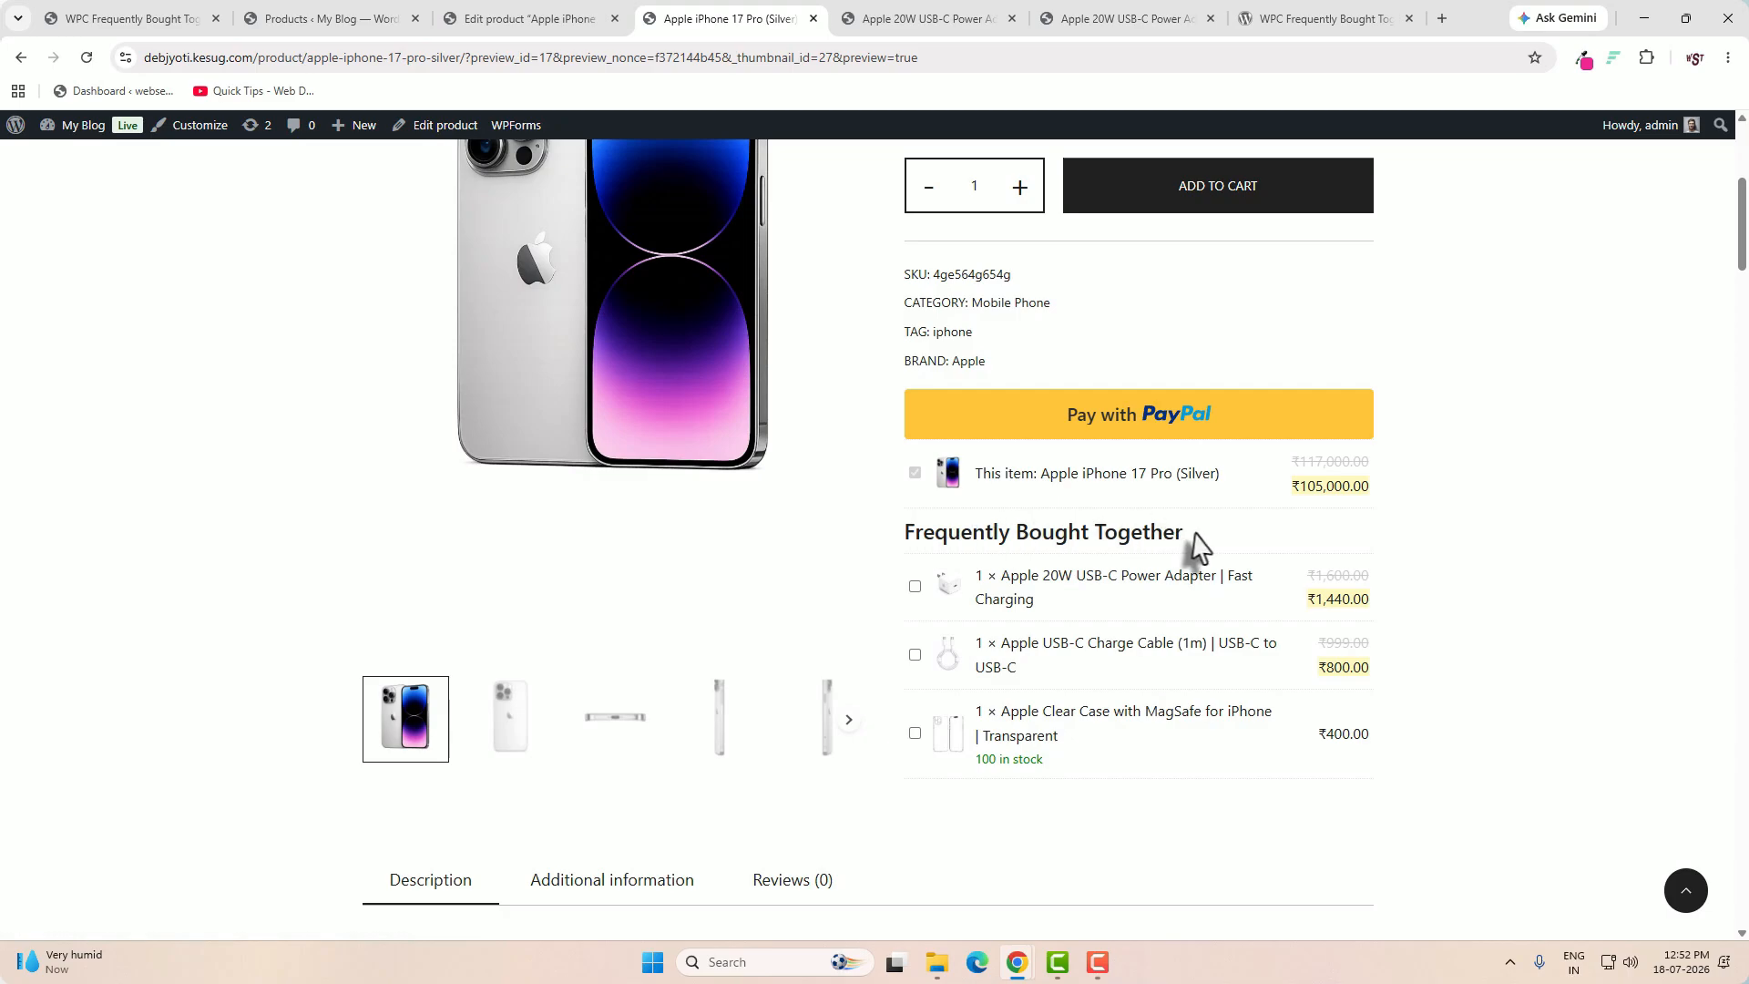
scroll(1198, 642, up, 1)
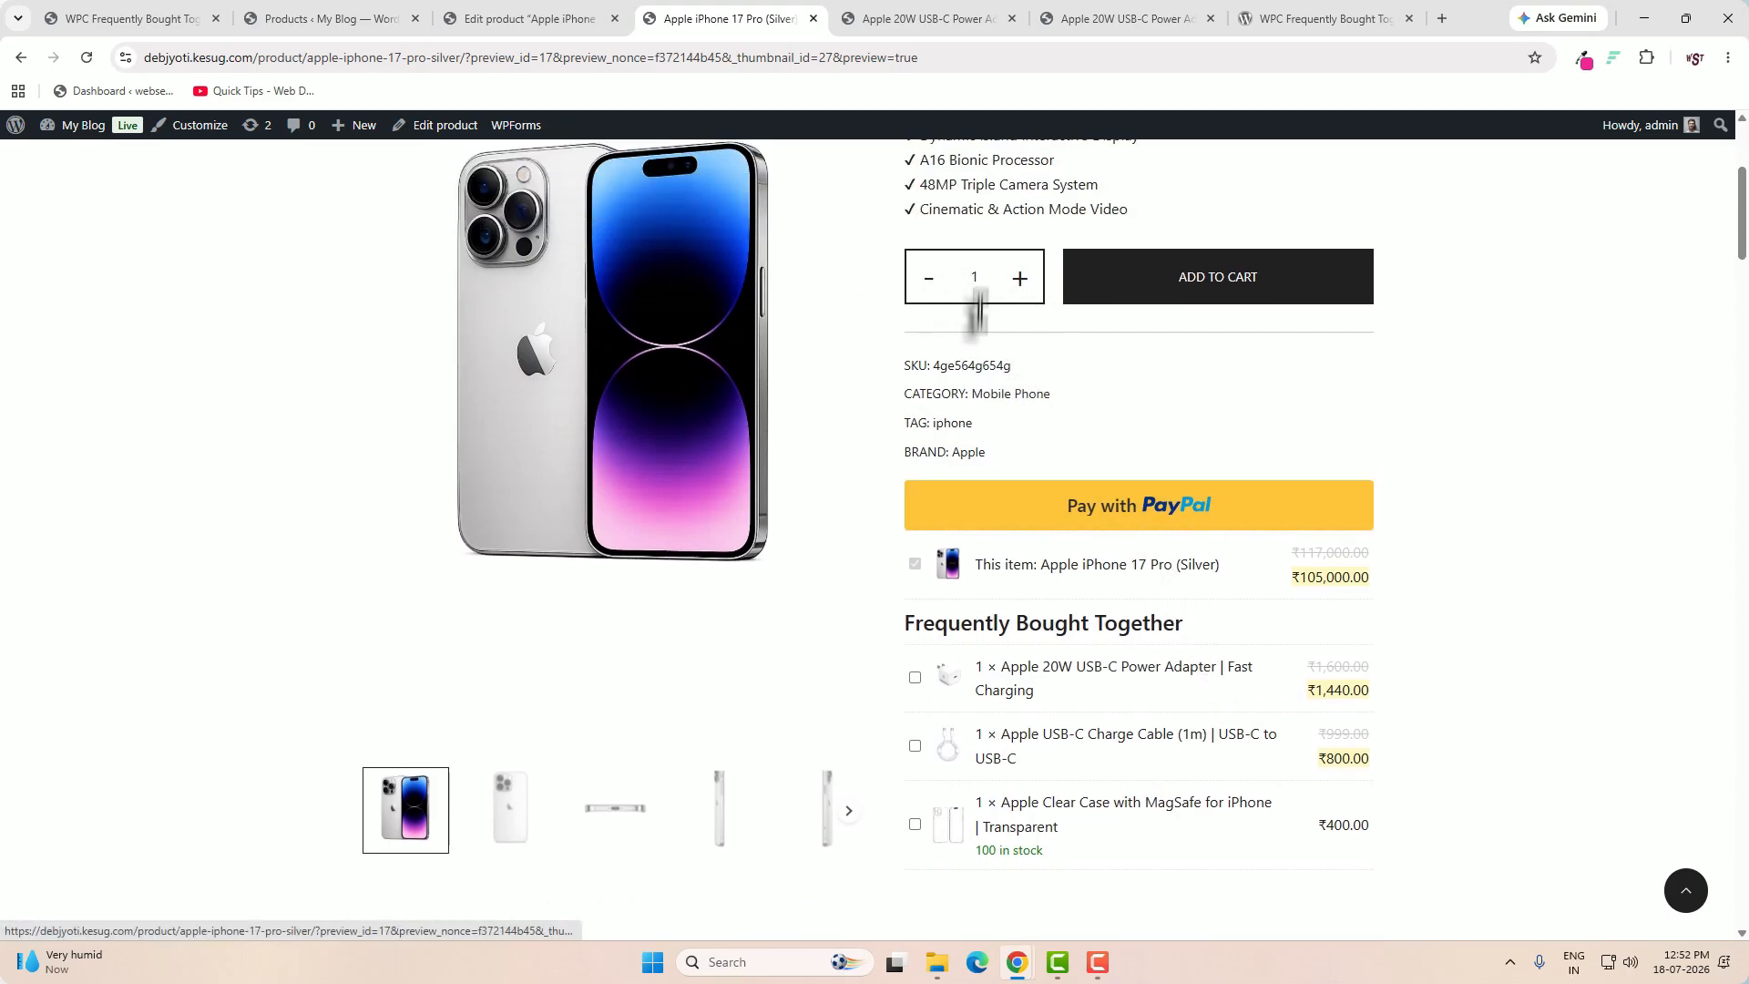
scroll(1224, 747, down, 1)
scroll(1223, 747, down, 1)
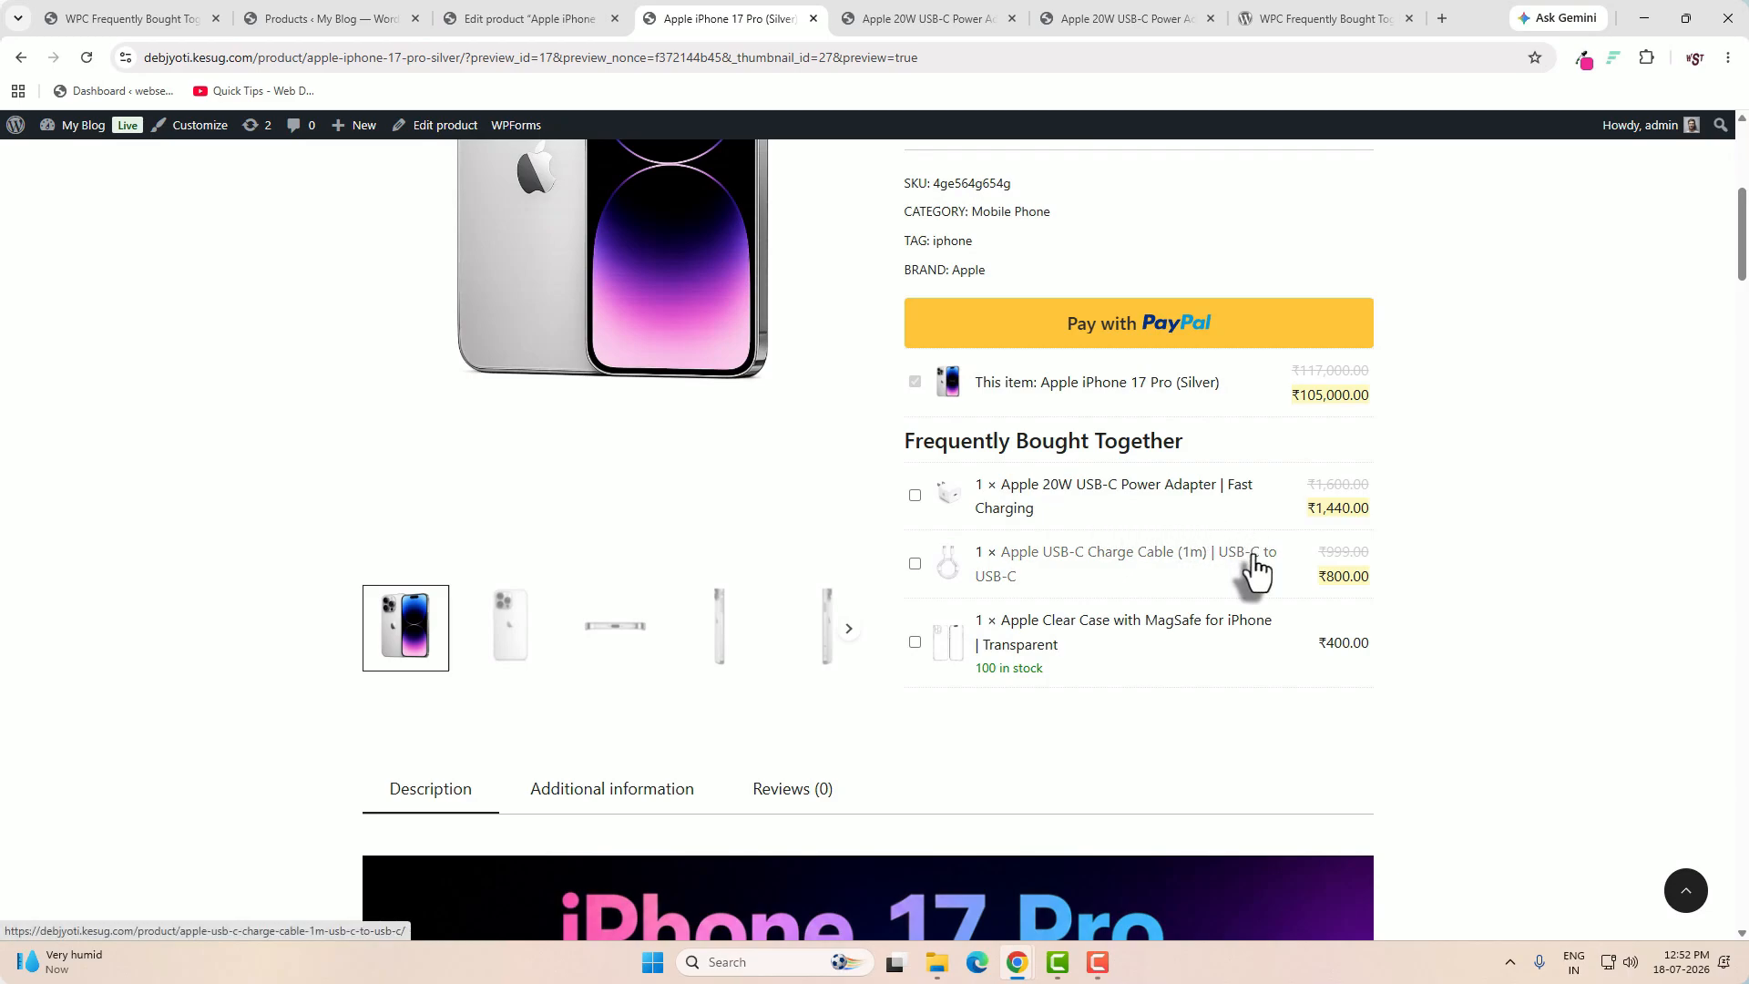
click(546, 18)
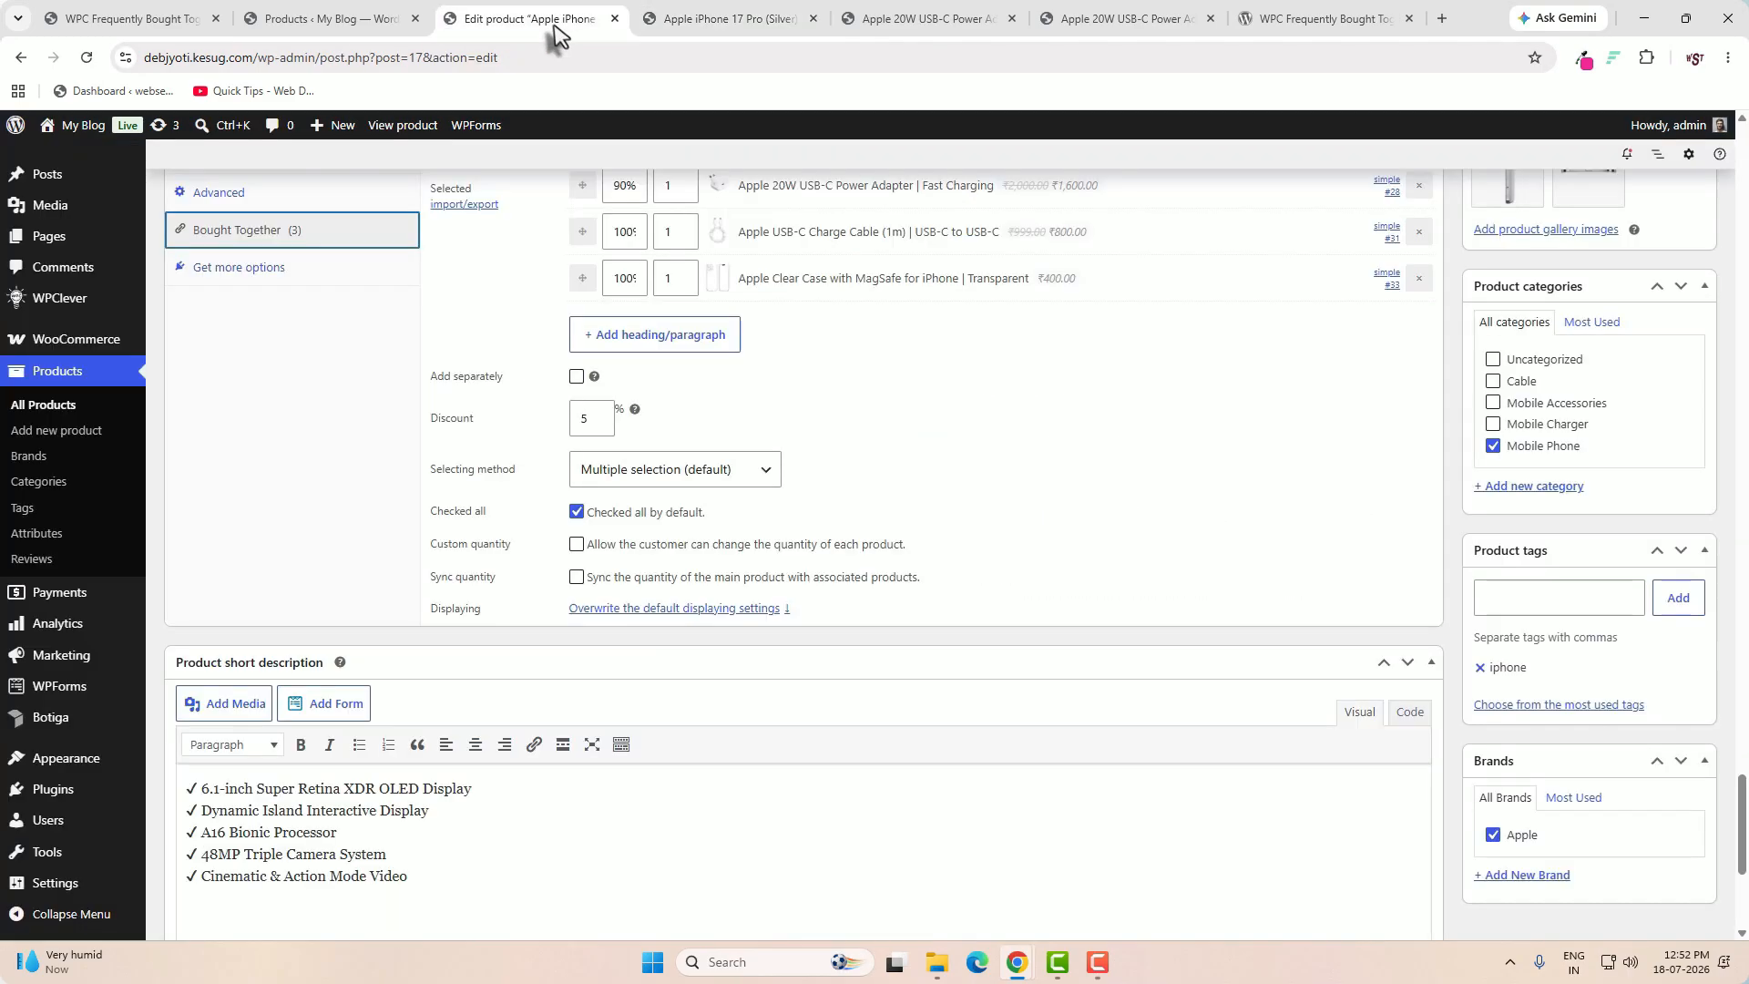
- Allow customers to change each product's quantity, update the product and raise the power adapter's quantity to 2 on the store page
click(576, 546)
scroll(1375, 783, up, 10)
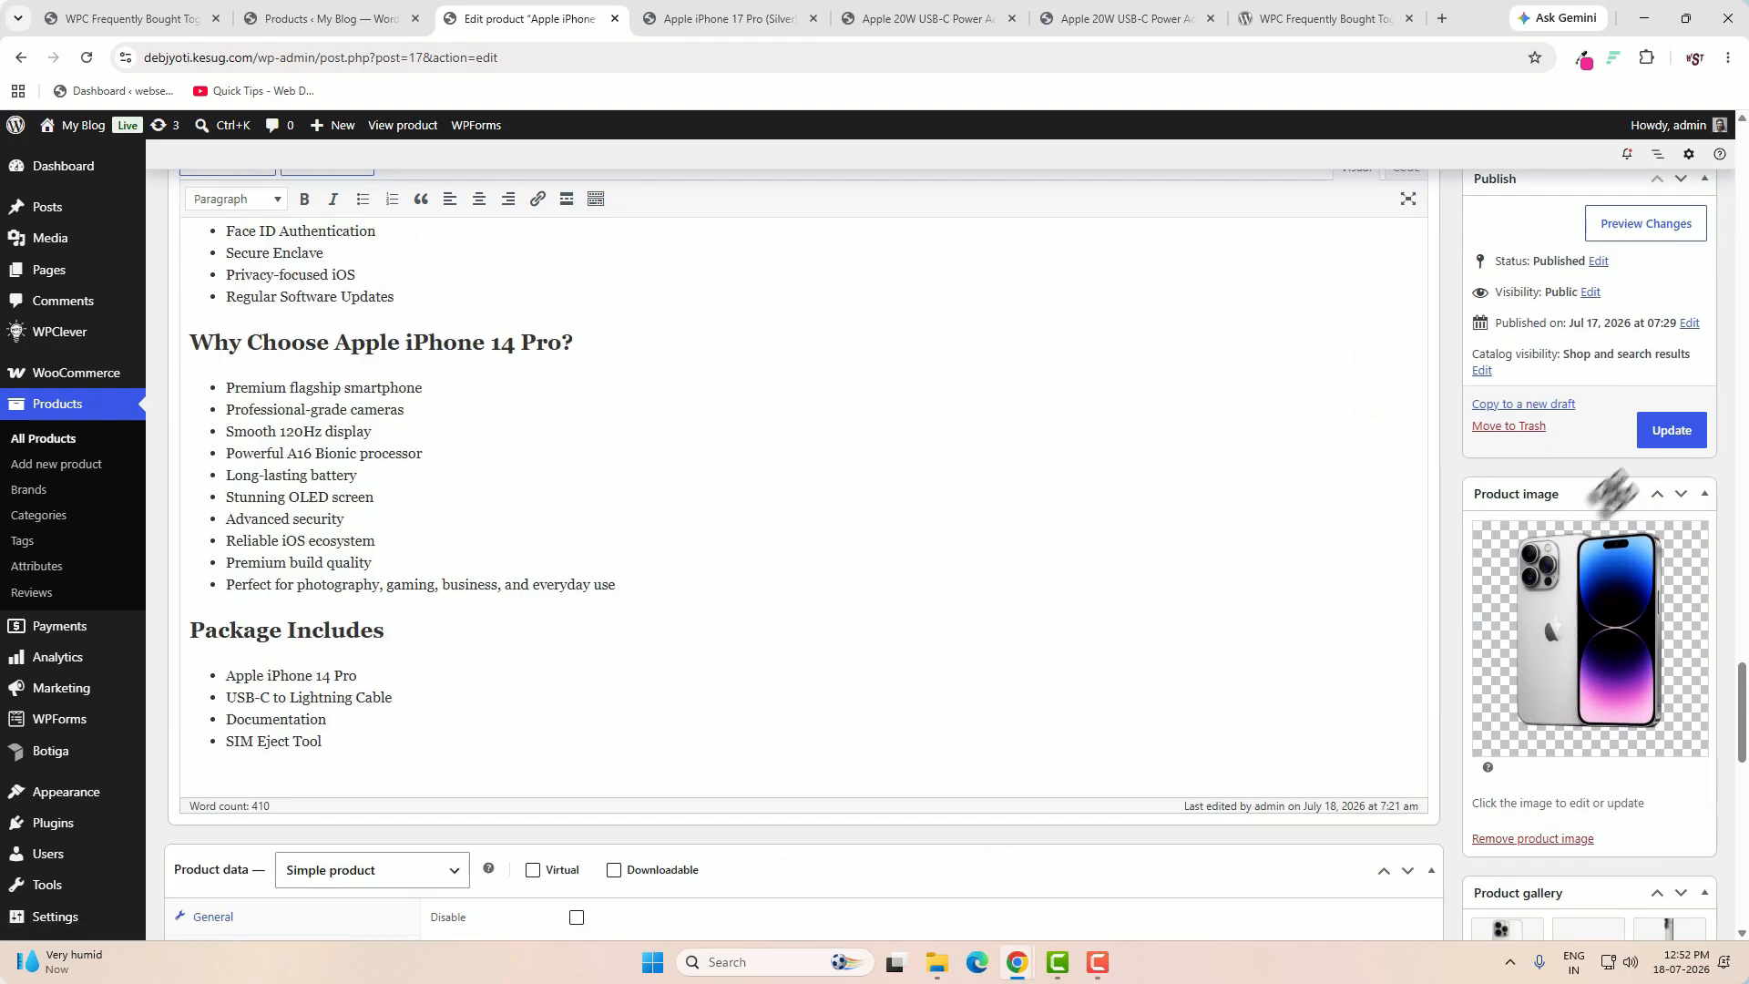
click(1657, 451)
click(719, 20)
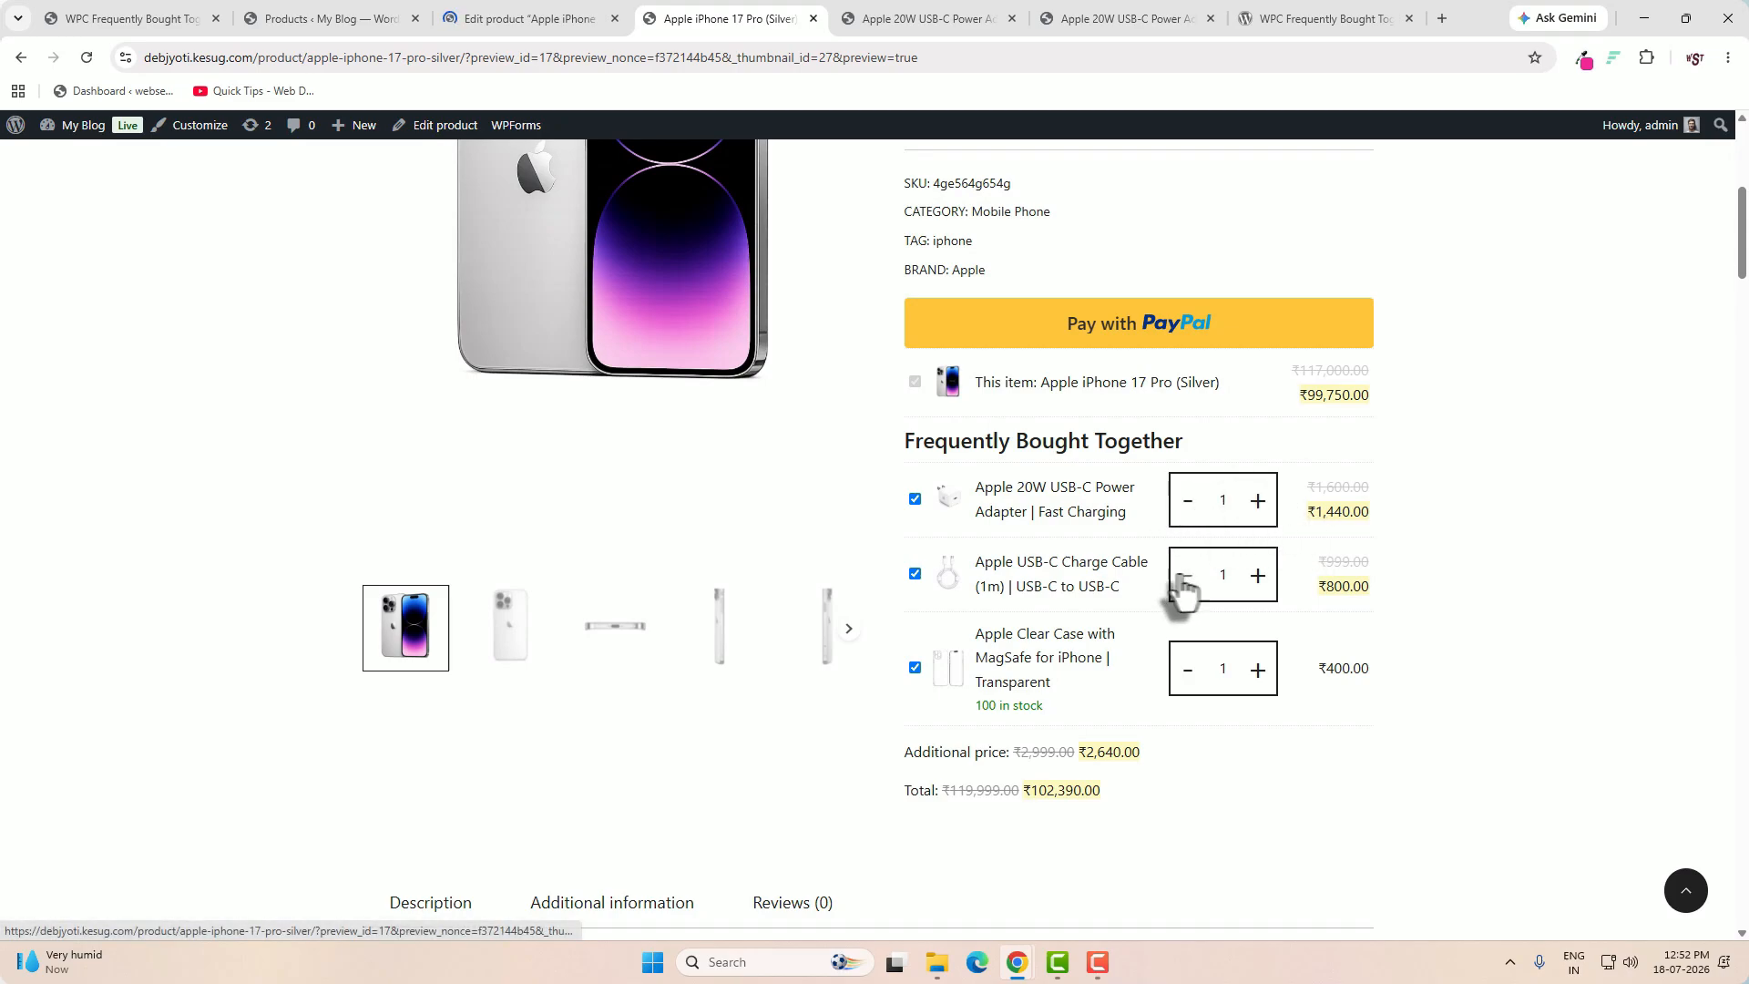
click(1259, 508)
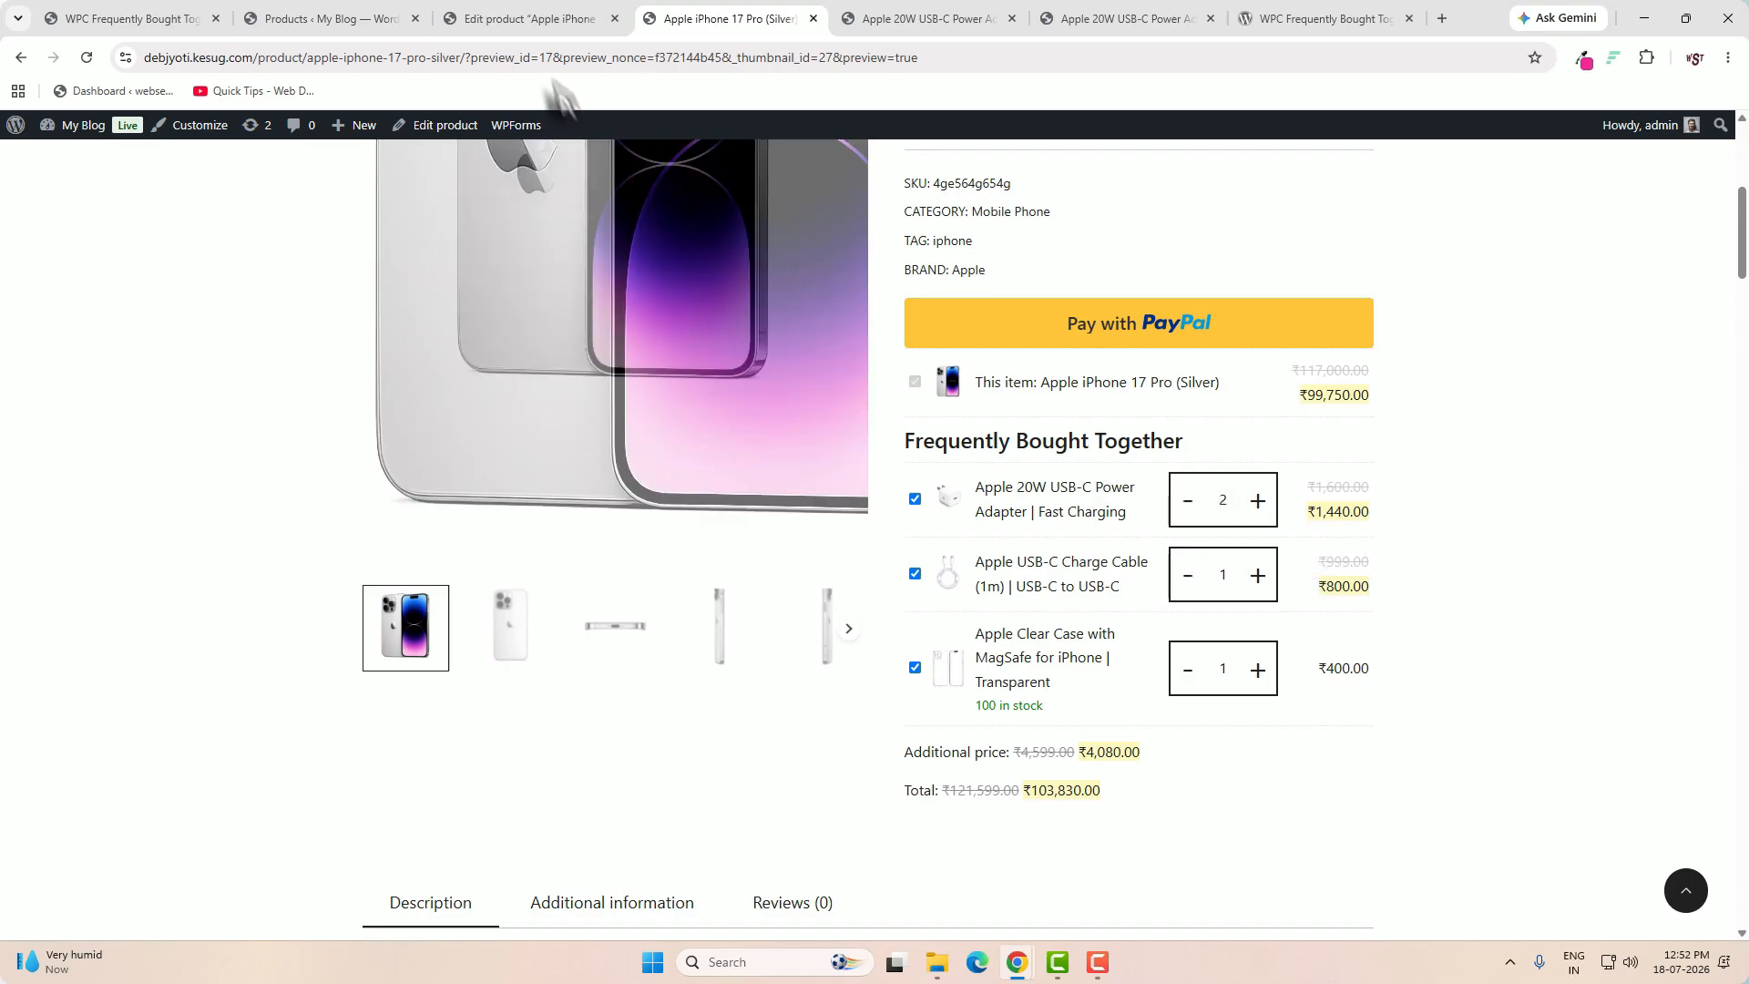
- Limit each bought-together item to a minimum of 0 and a maximum of 2, and enable using the default quantity as minimum
click(524, 20)
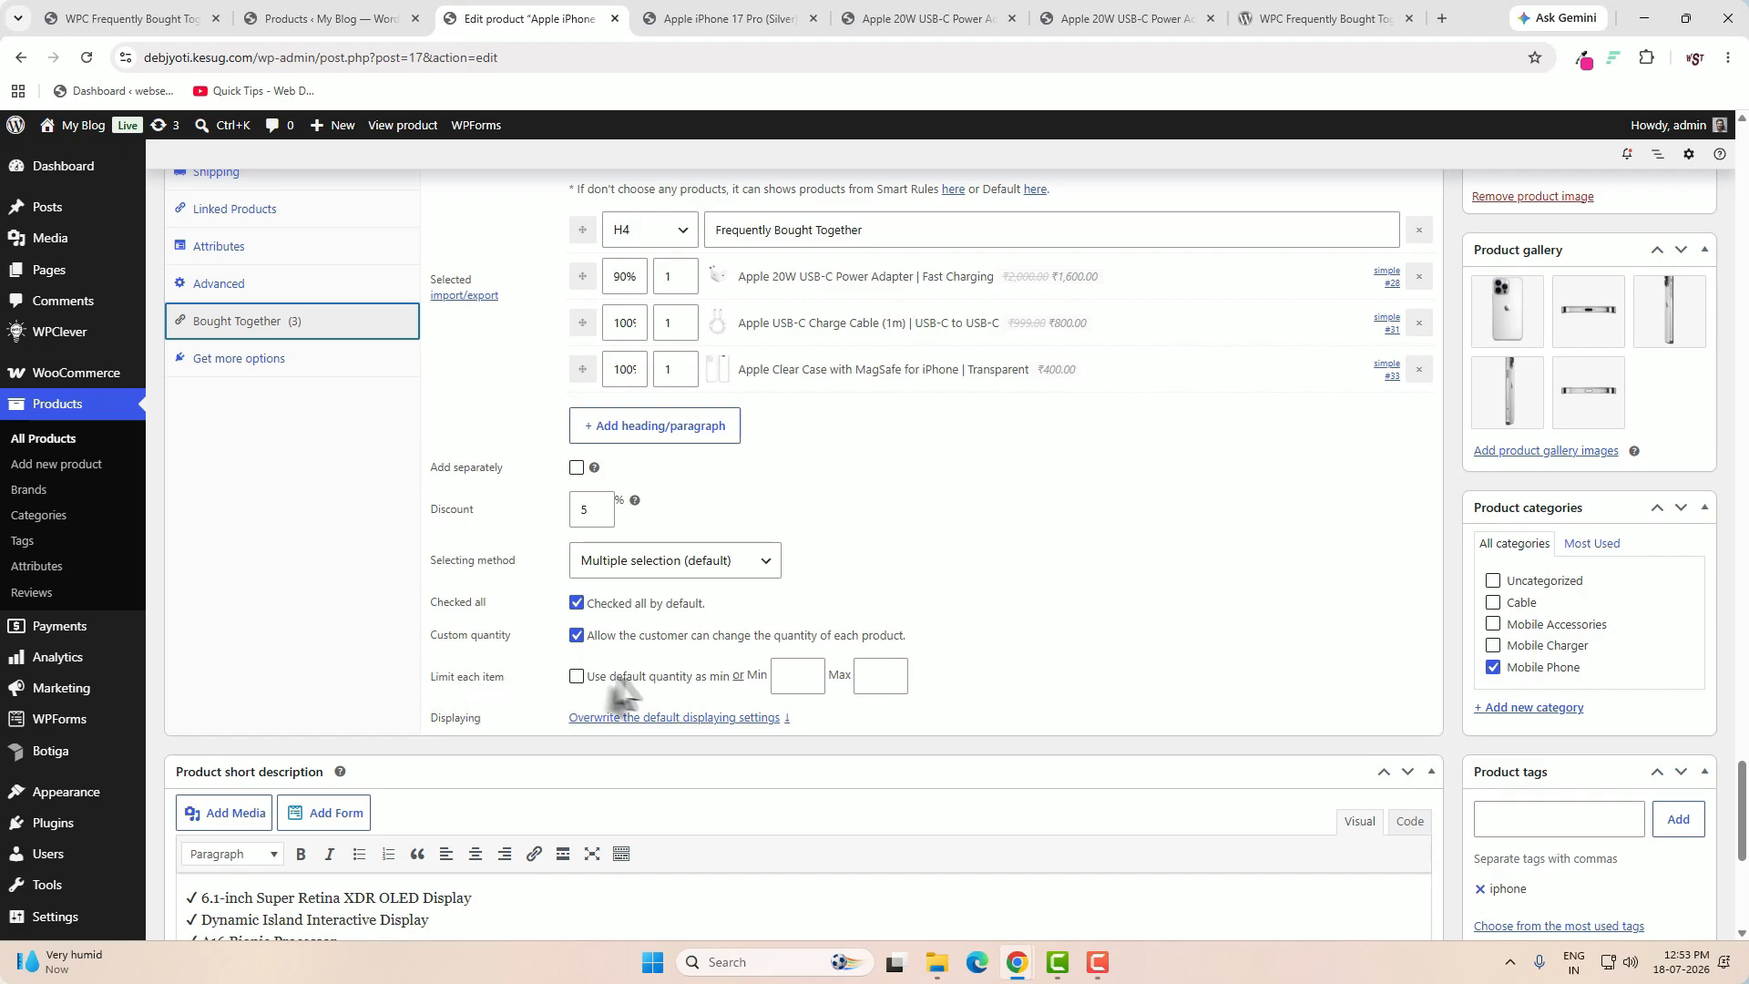
click(794, 676)
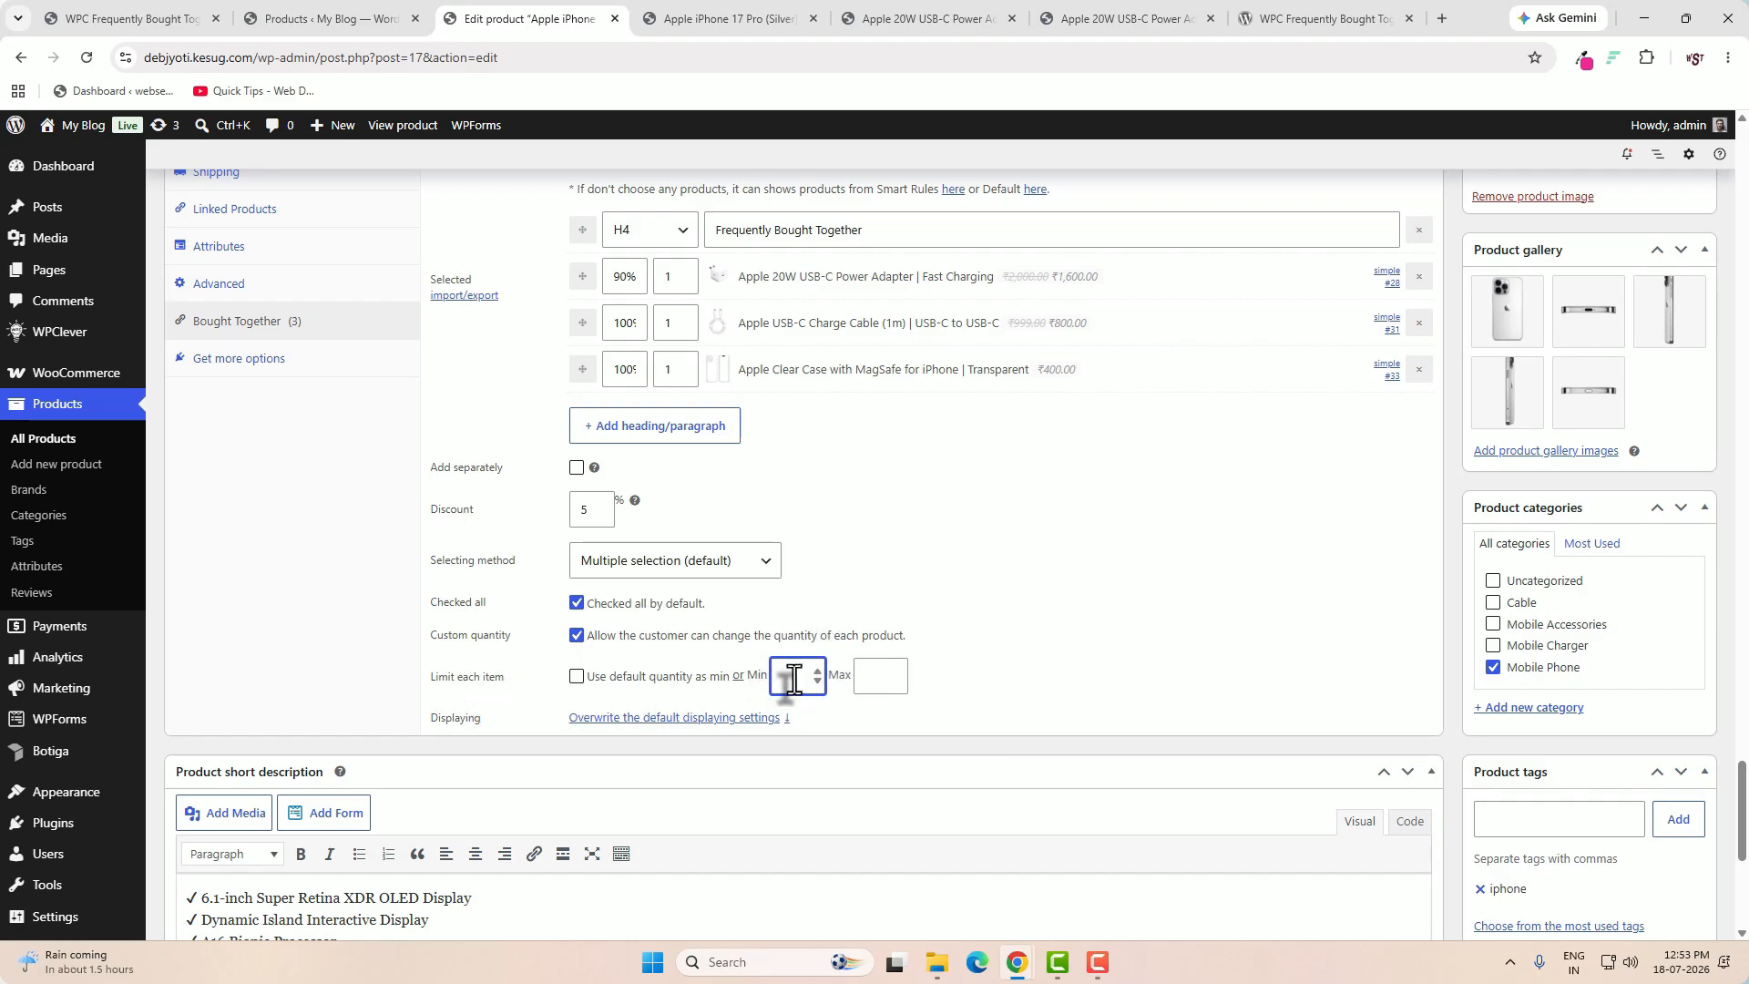
click(876, 676)
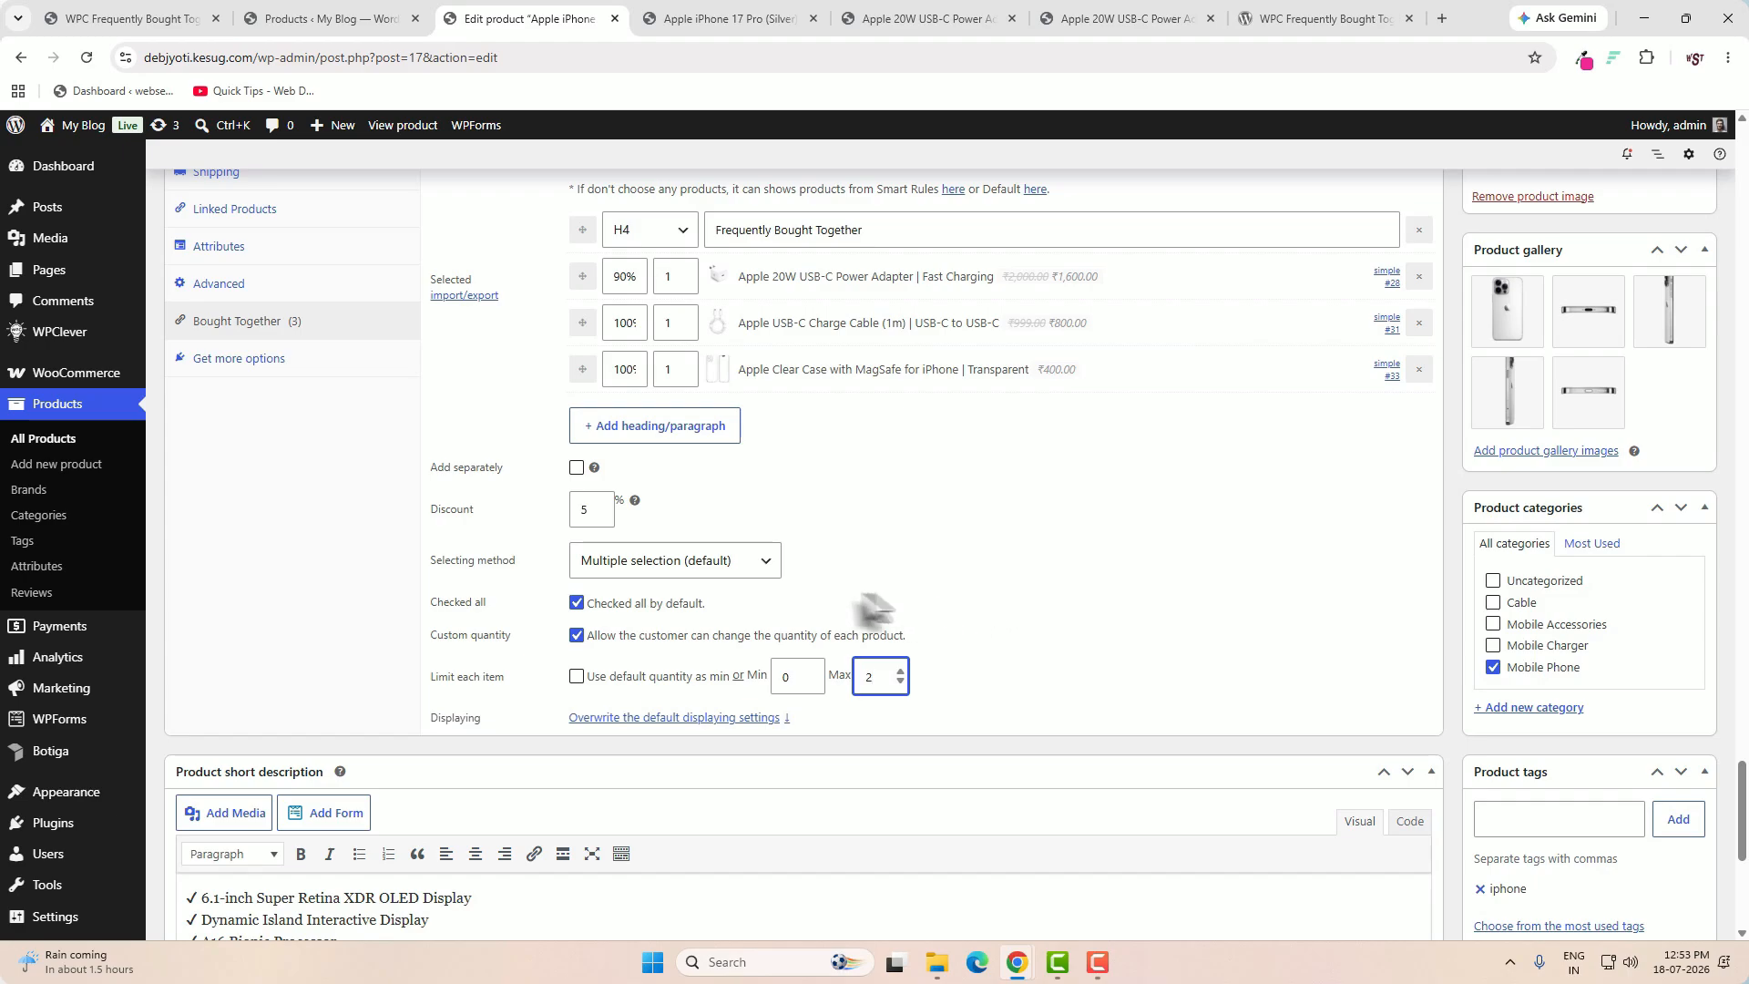
click(576, 677)
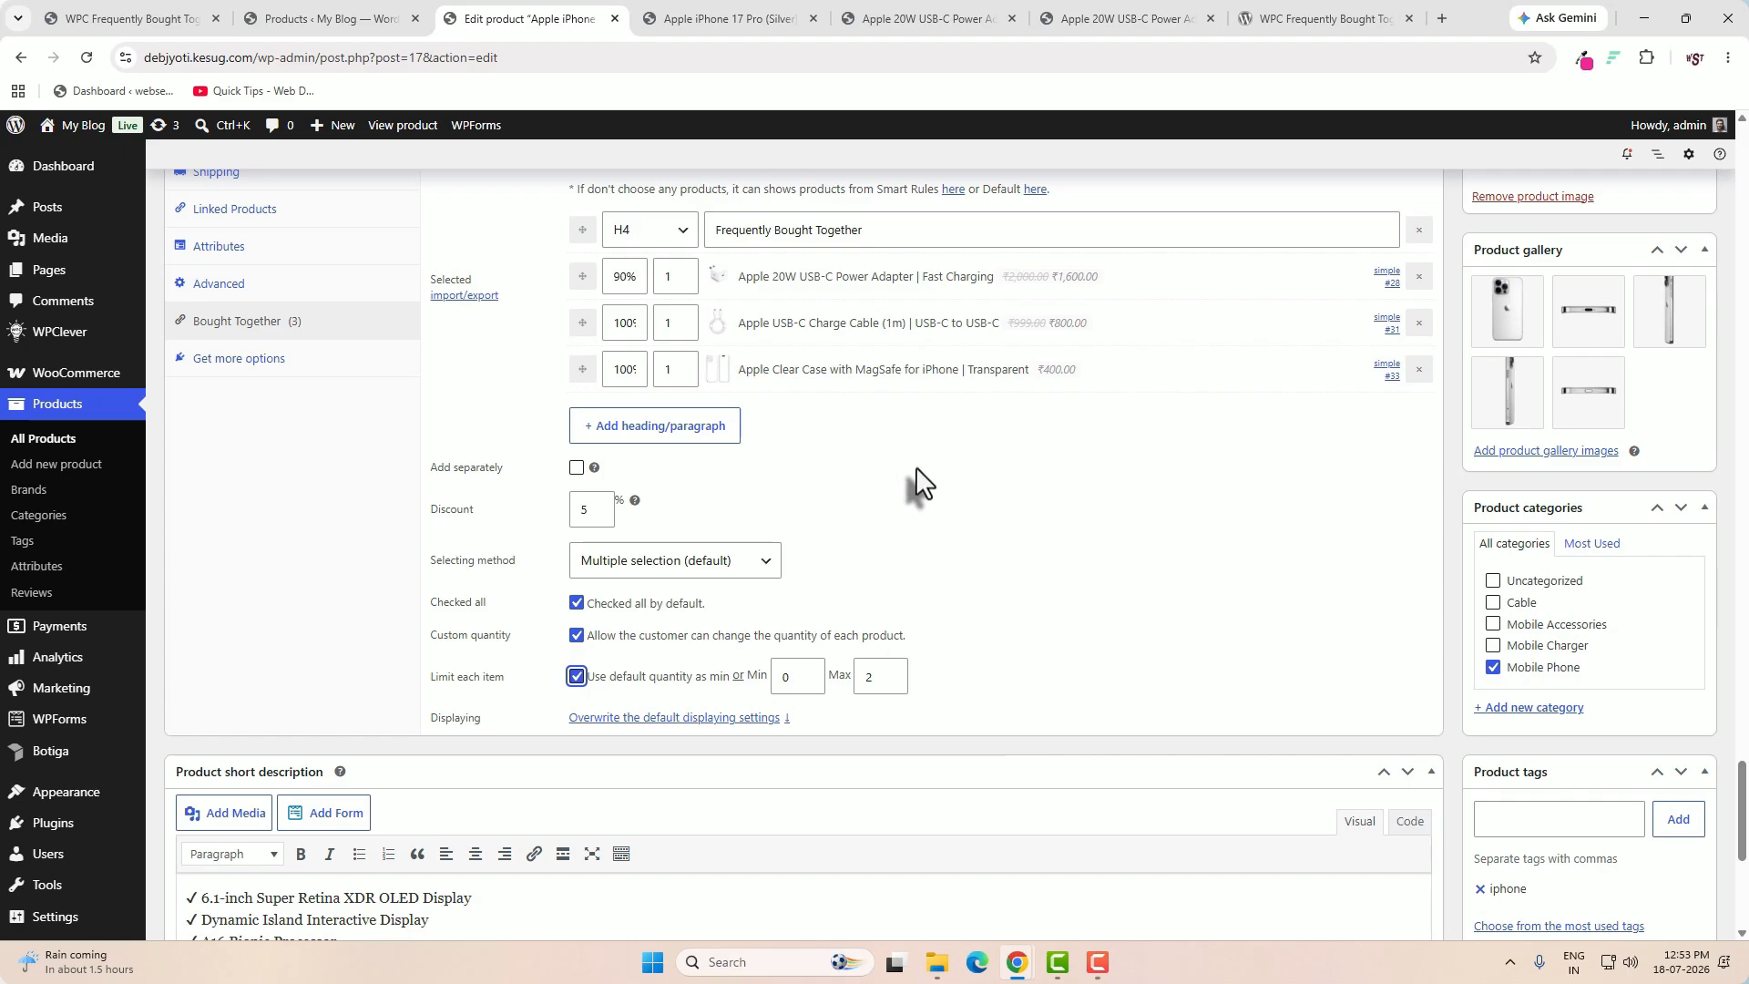
- Update the iPhone product, reload its store page and raise the USB-C charge cable's quantity to 2
scroll(1477, 692, up, 4)
scroll(1477, 692, up, 5)
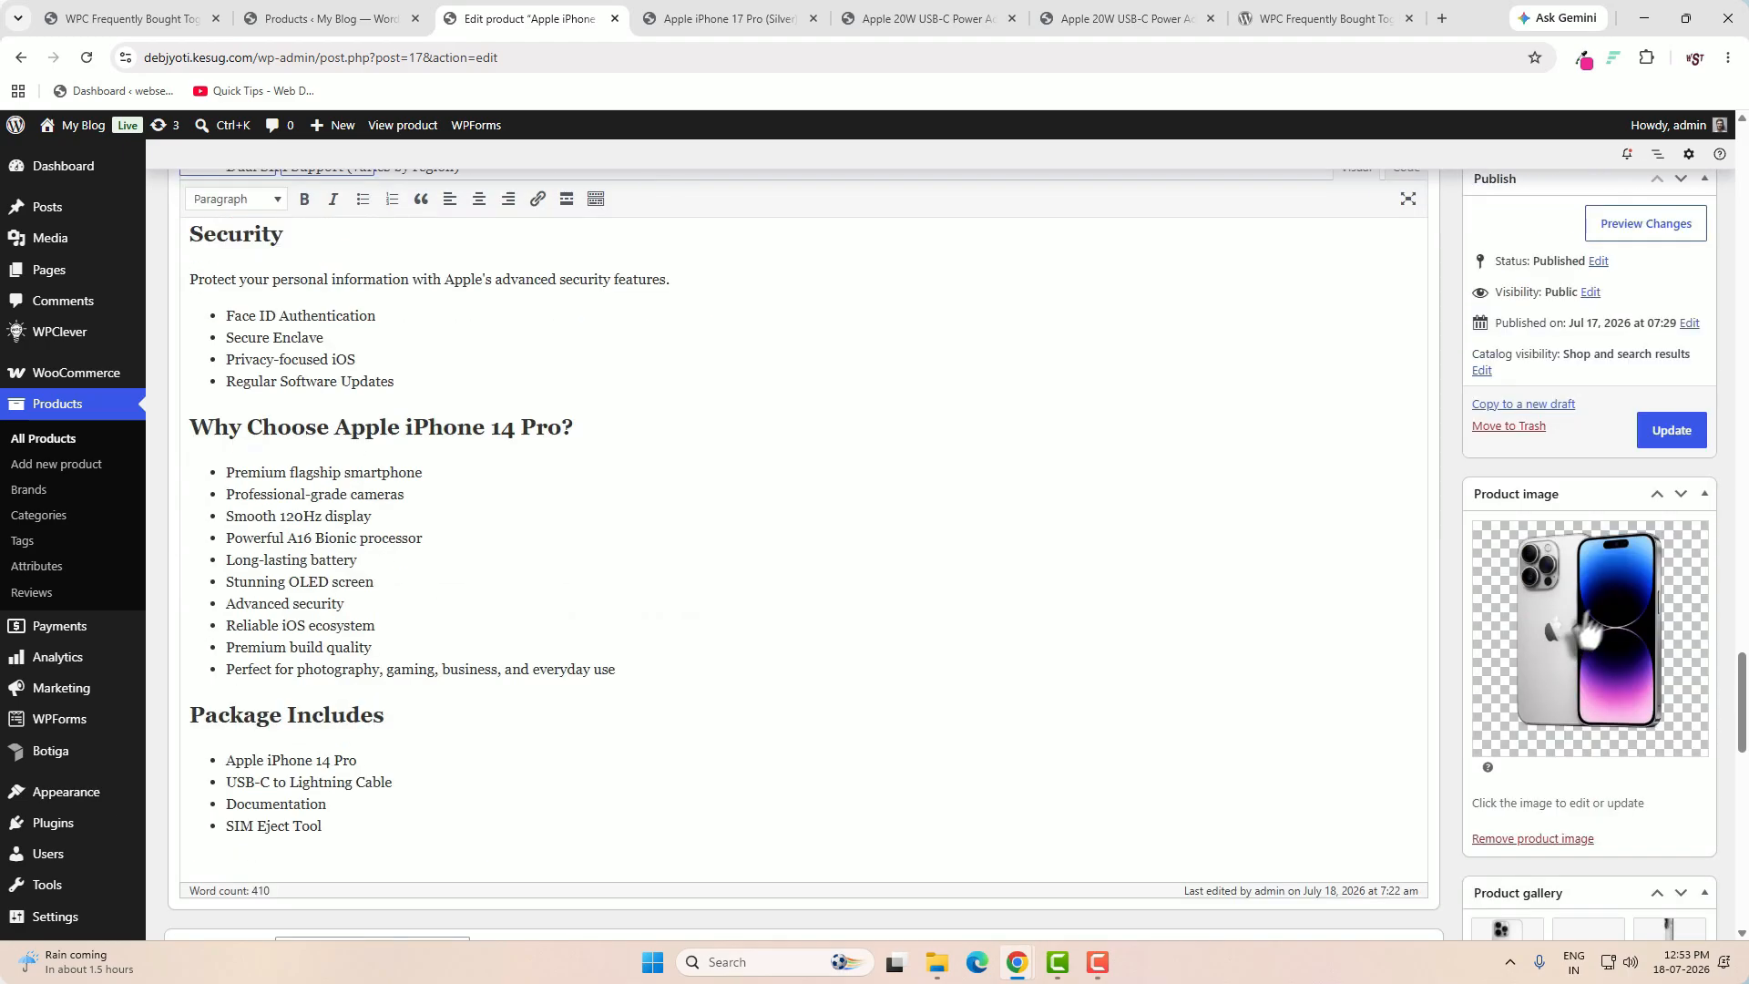
click(1662, 435)
key(ctrl+Tab)
click(87, 59)
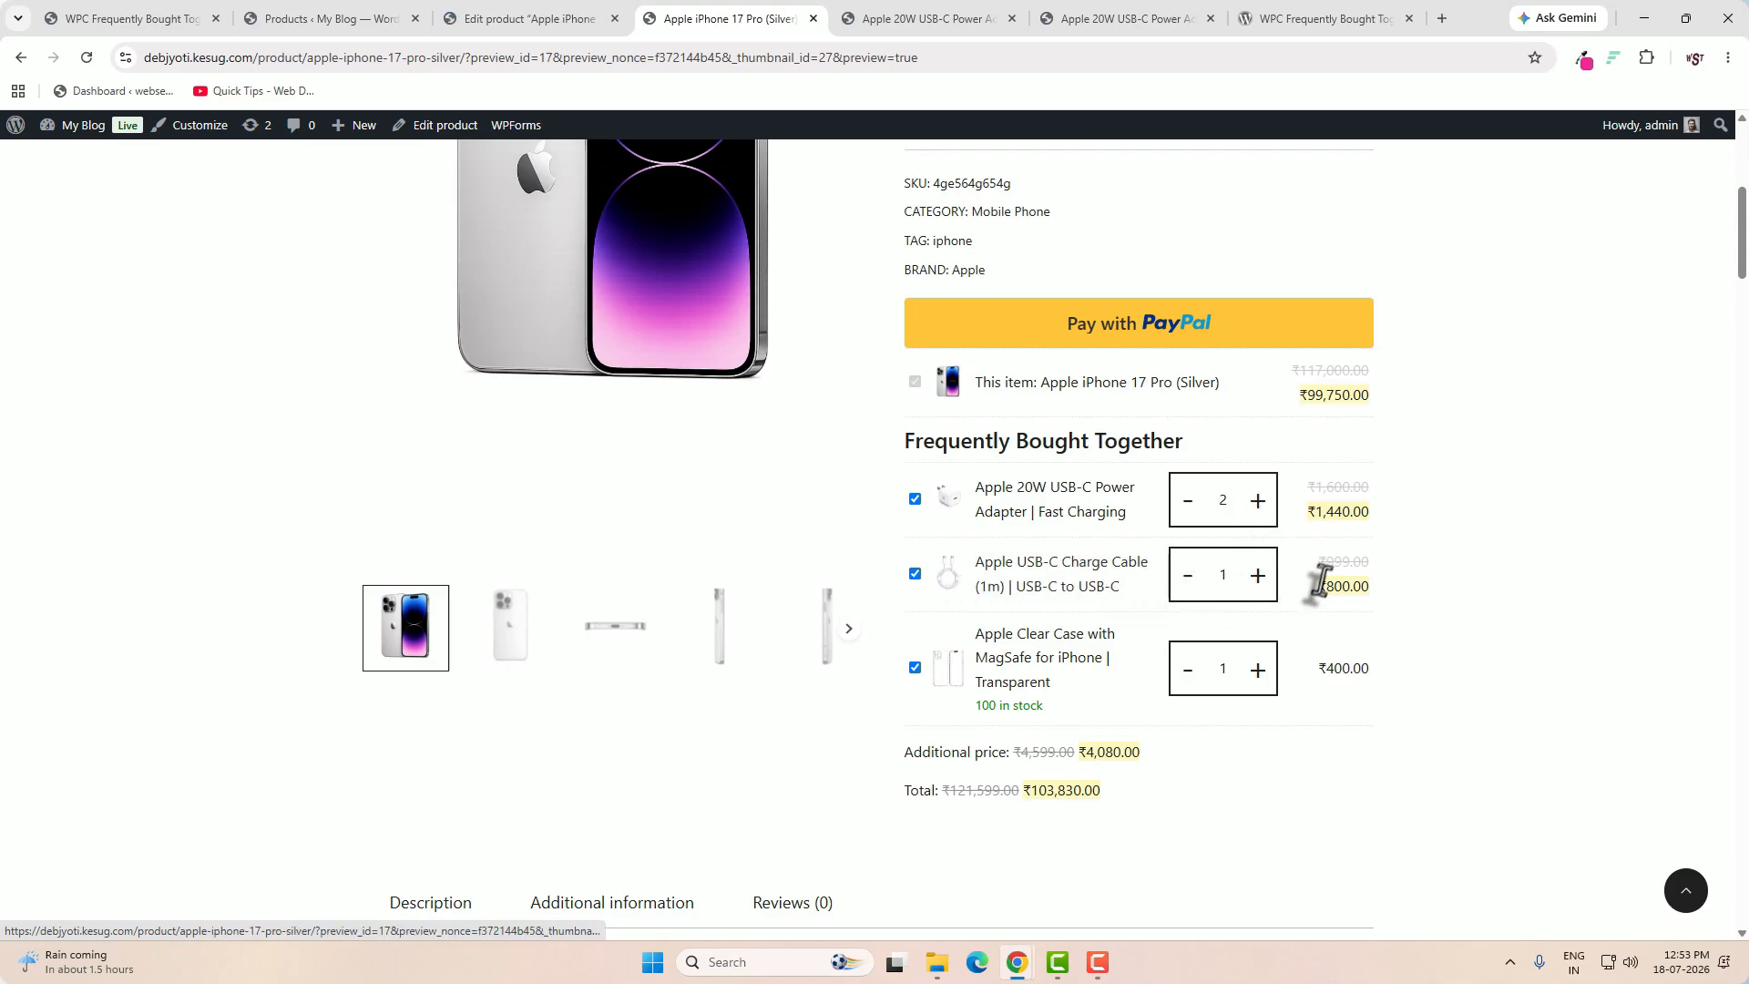
click(1257, 580)
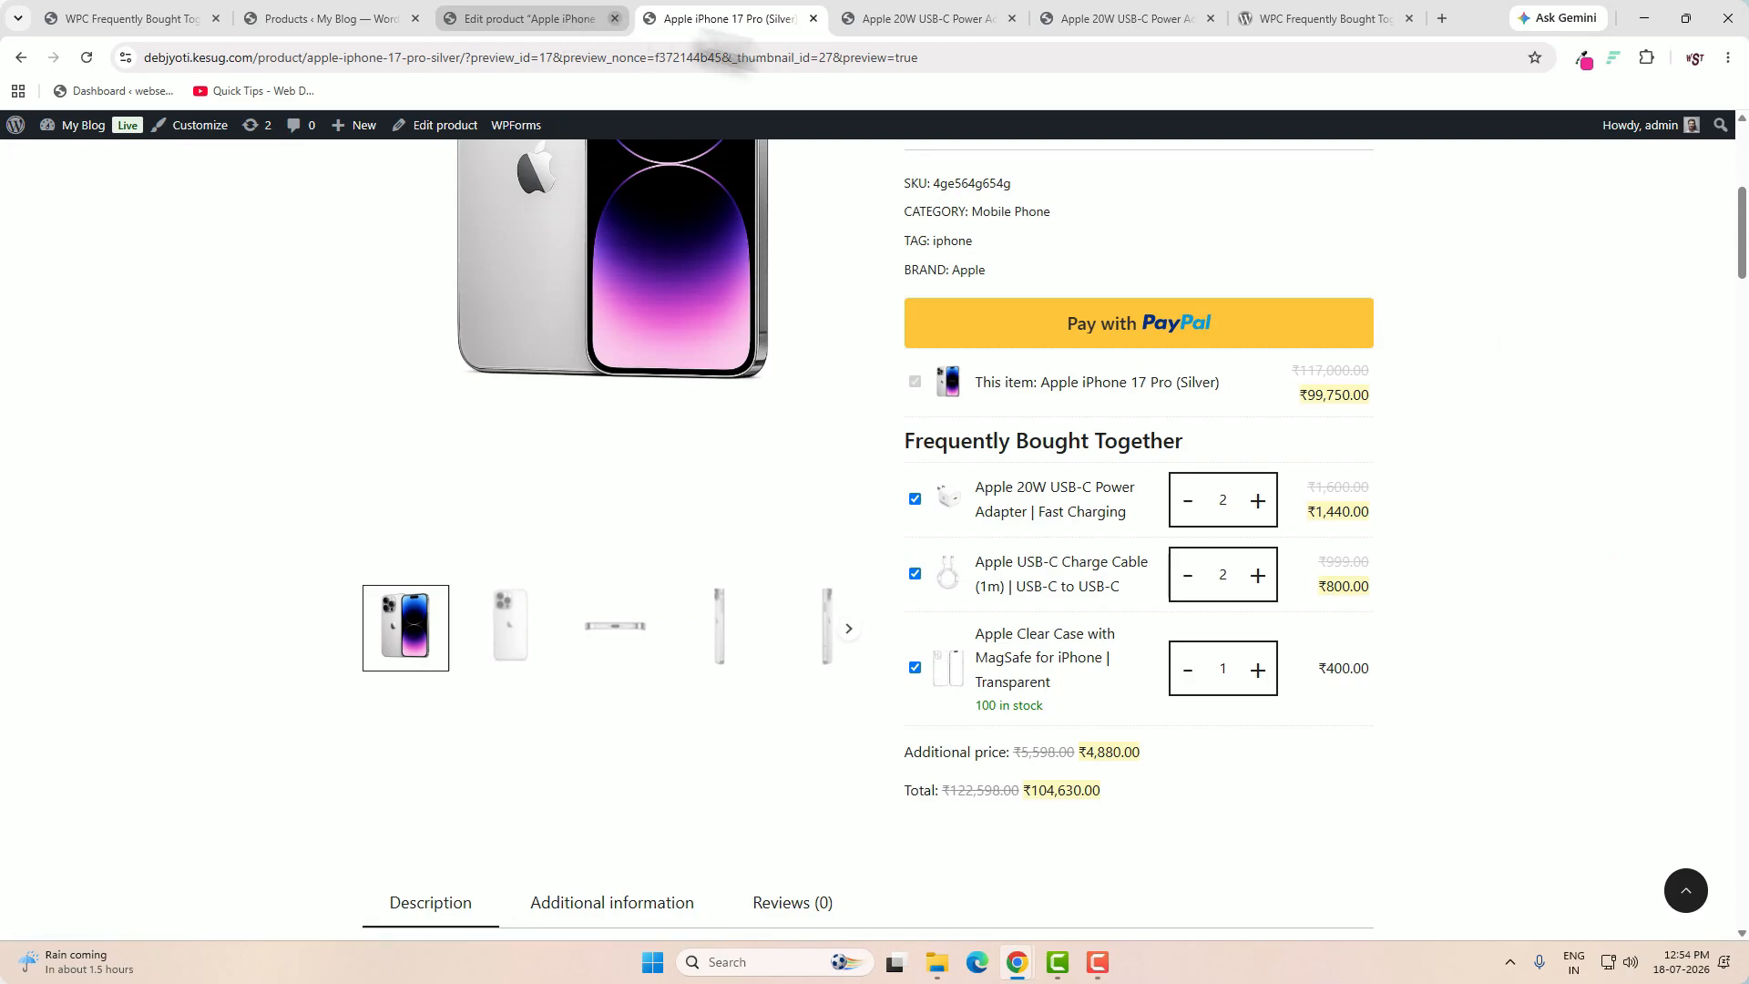
- Return to the iPhone's Bought Together settings, review the item limits and update the product again
key(ctrl+shift+Tab)
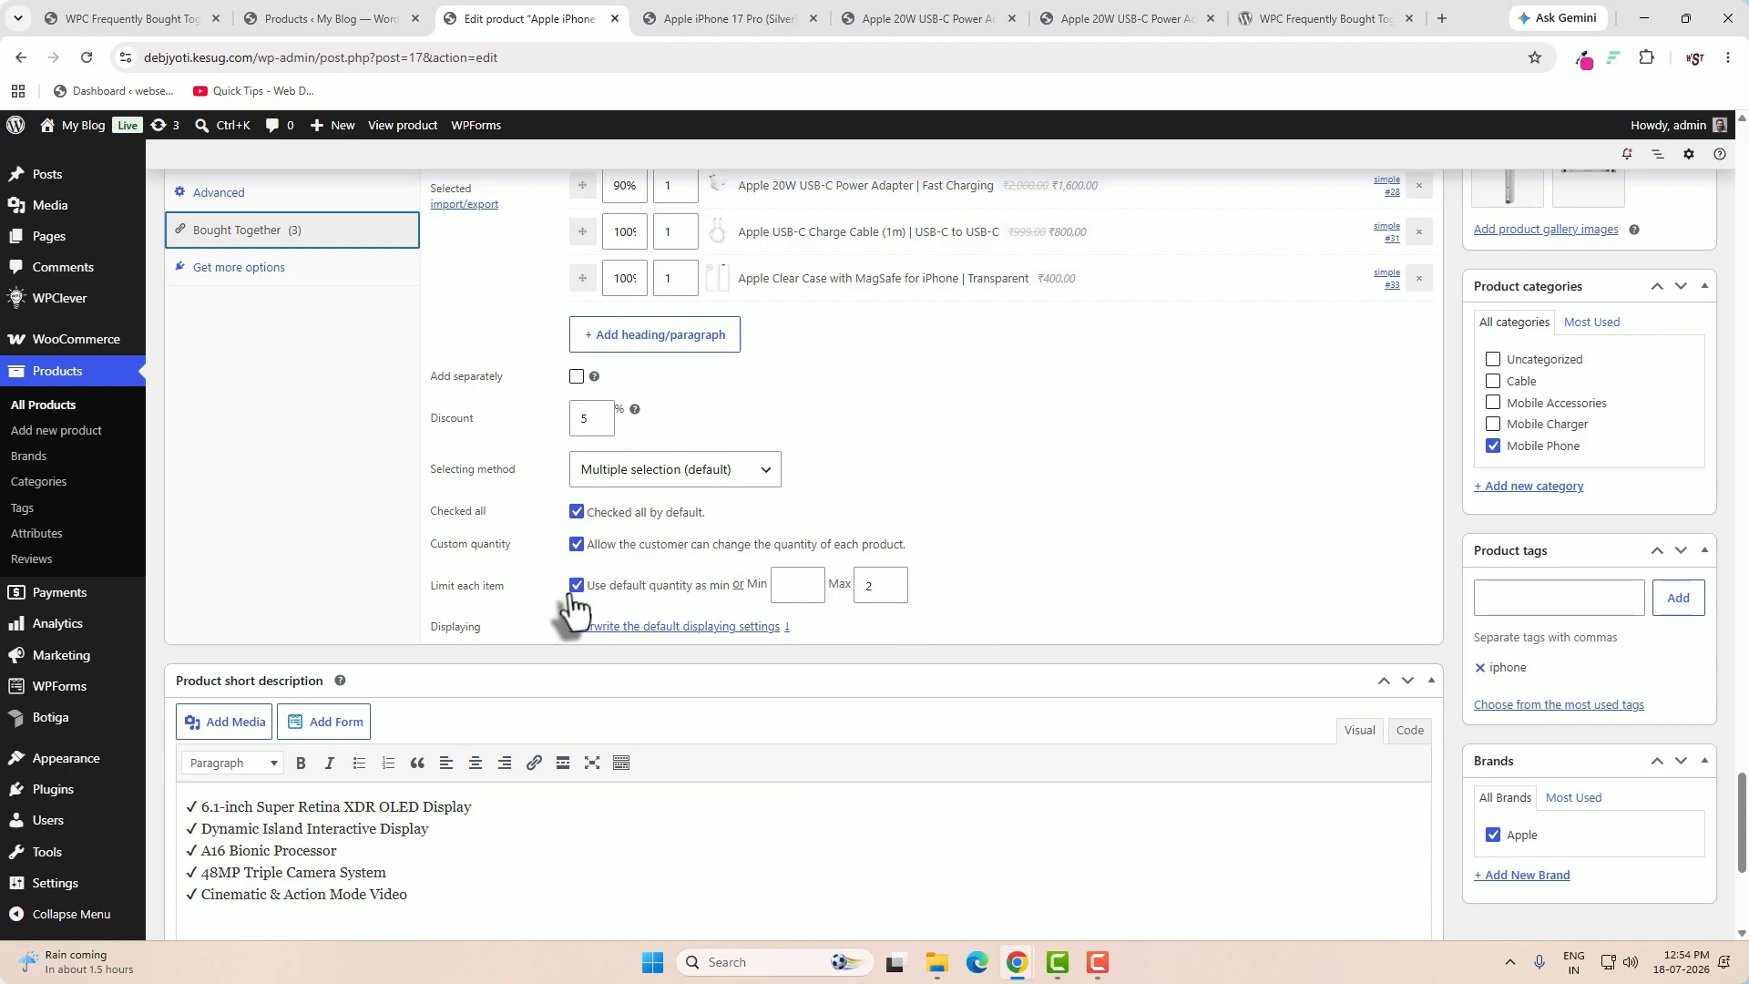
scroll(832, 820, up, 10)
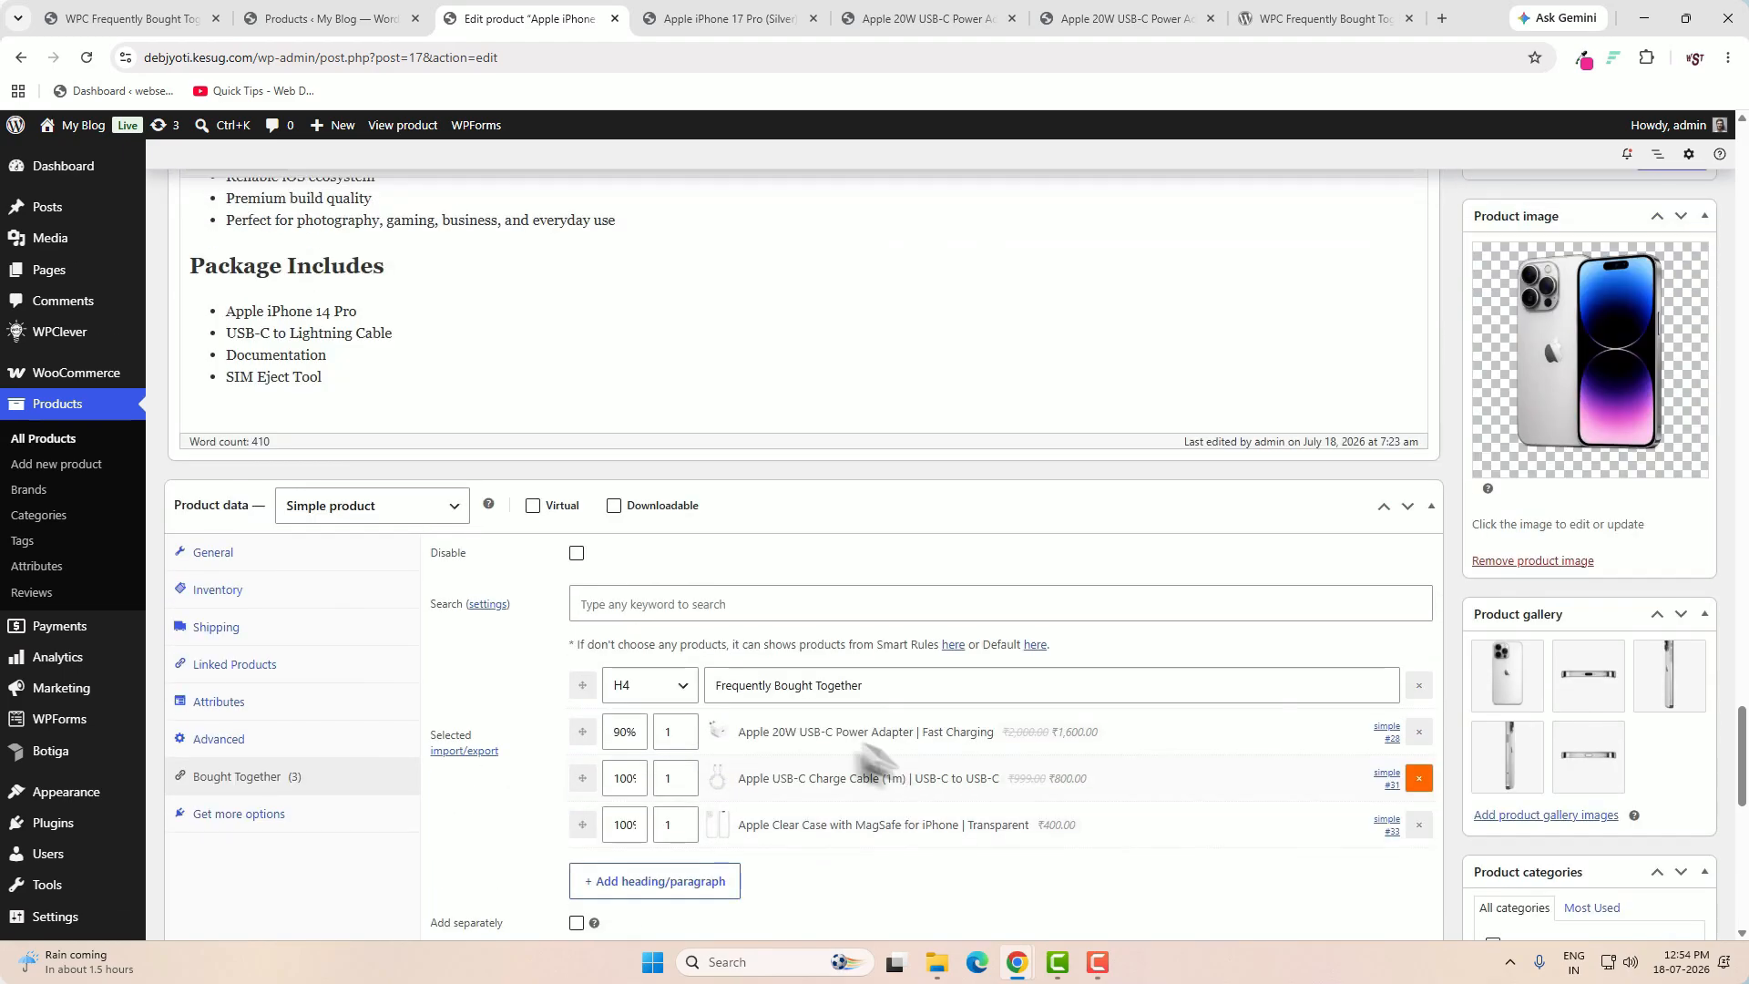
click(1680, 442)
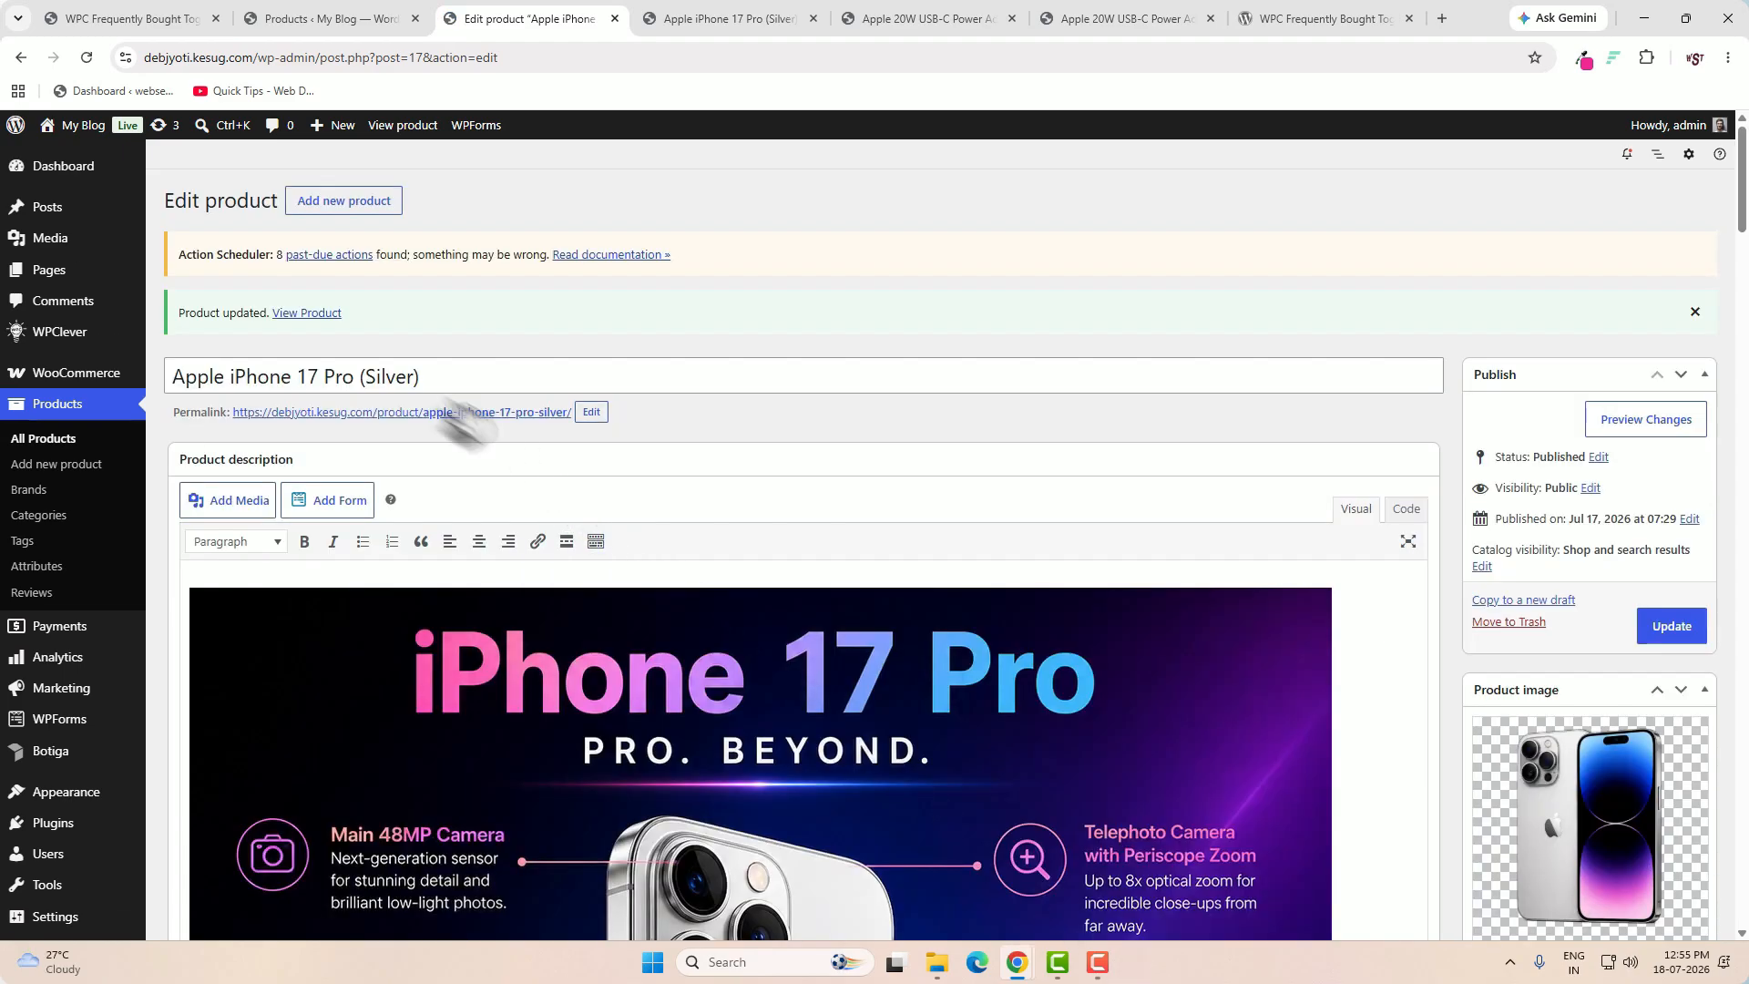
- Open the plugin's global Bought Together settings, keep Ignore on-sale products at No and review the default products options
mouse_move(60, 342)
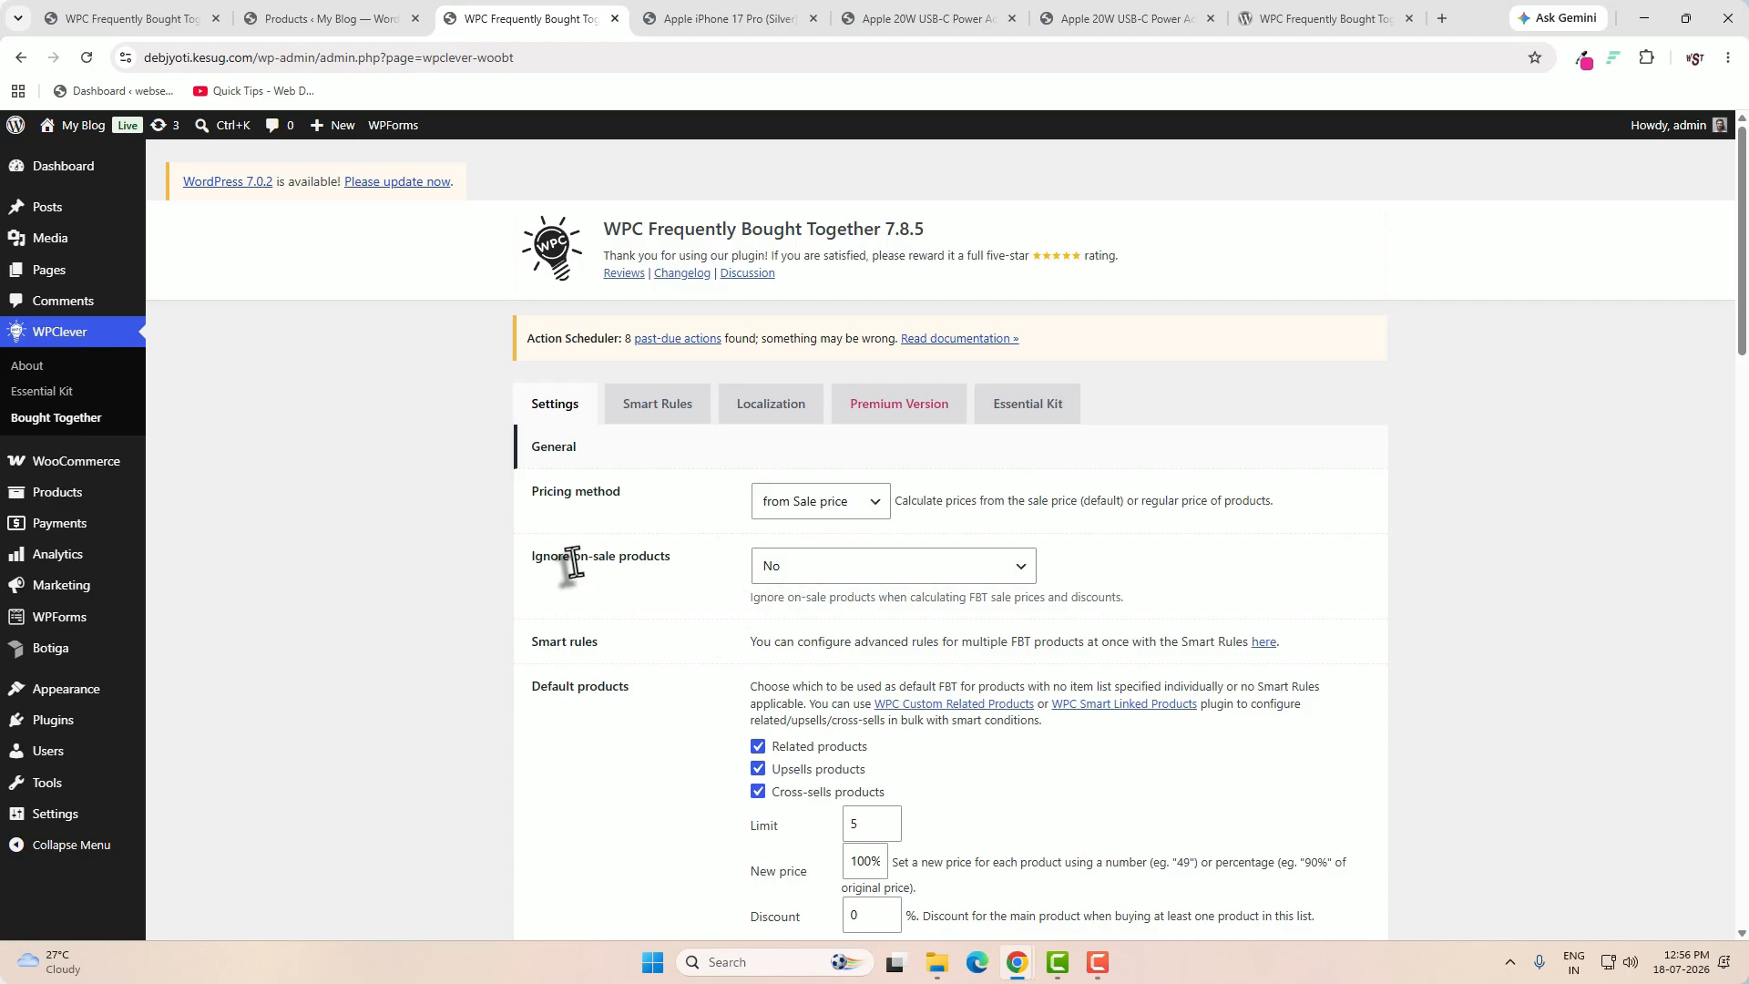
click(913, 568)
click(918, 590)
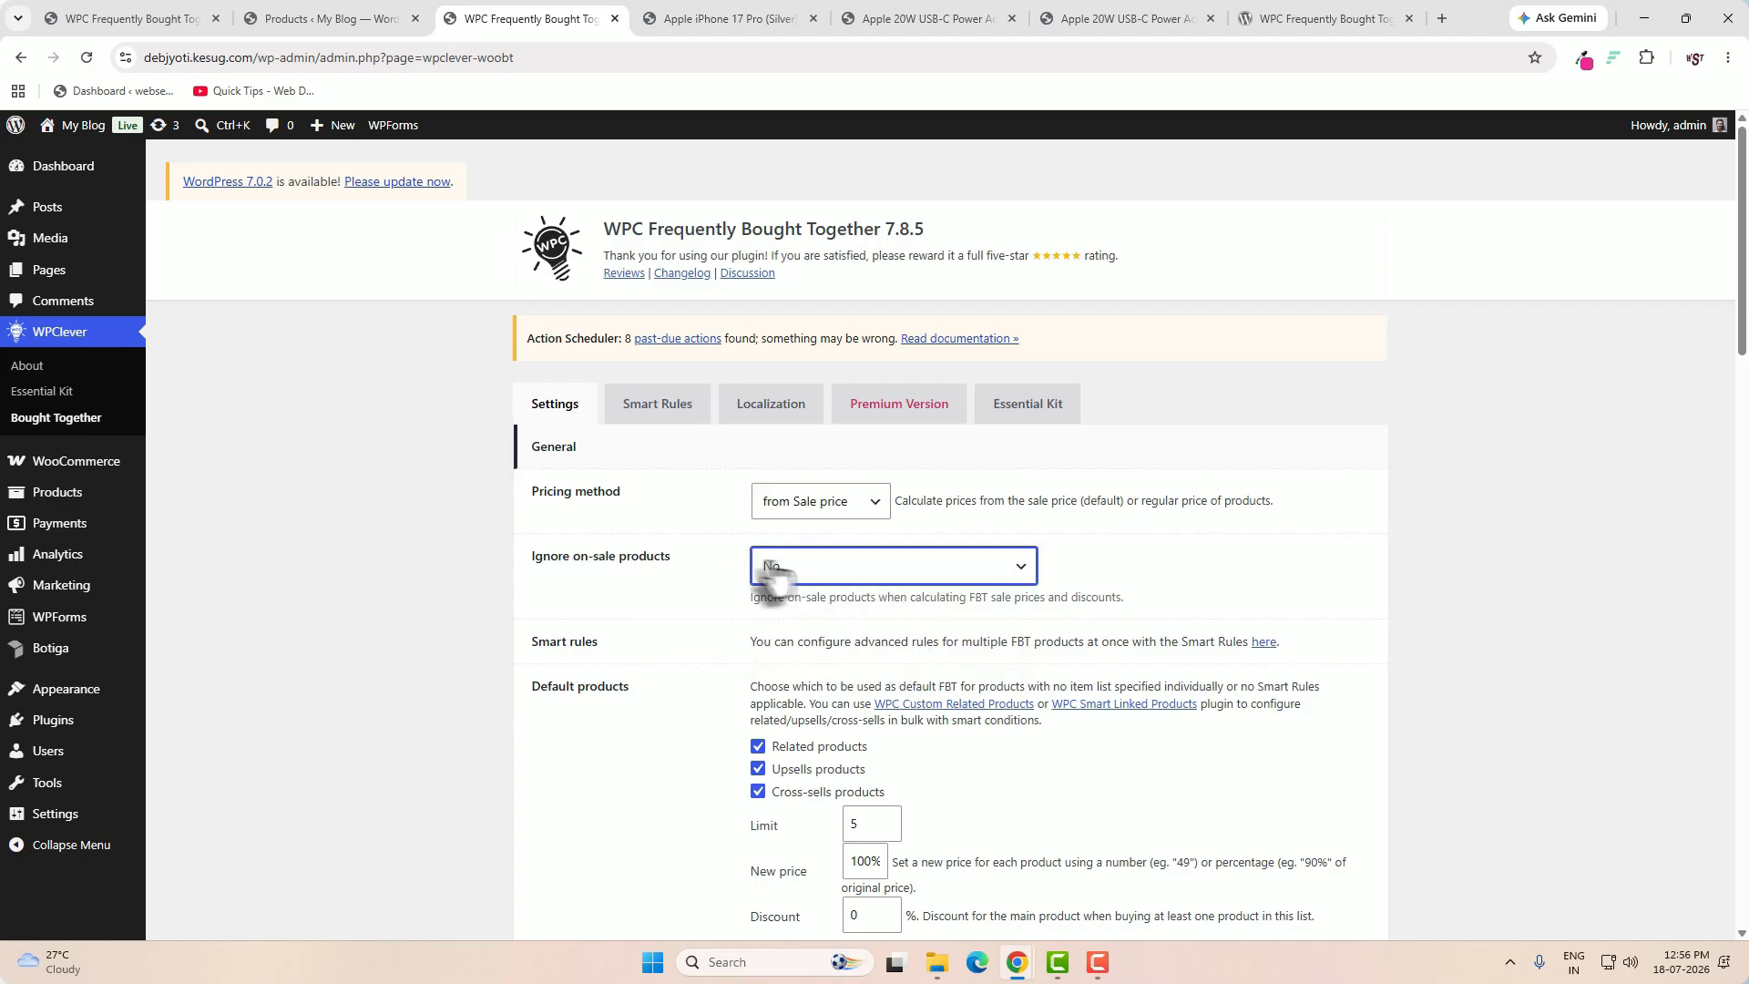
scroll(783, 674, down, 1)
scroll(778, 679, down, 2)
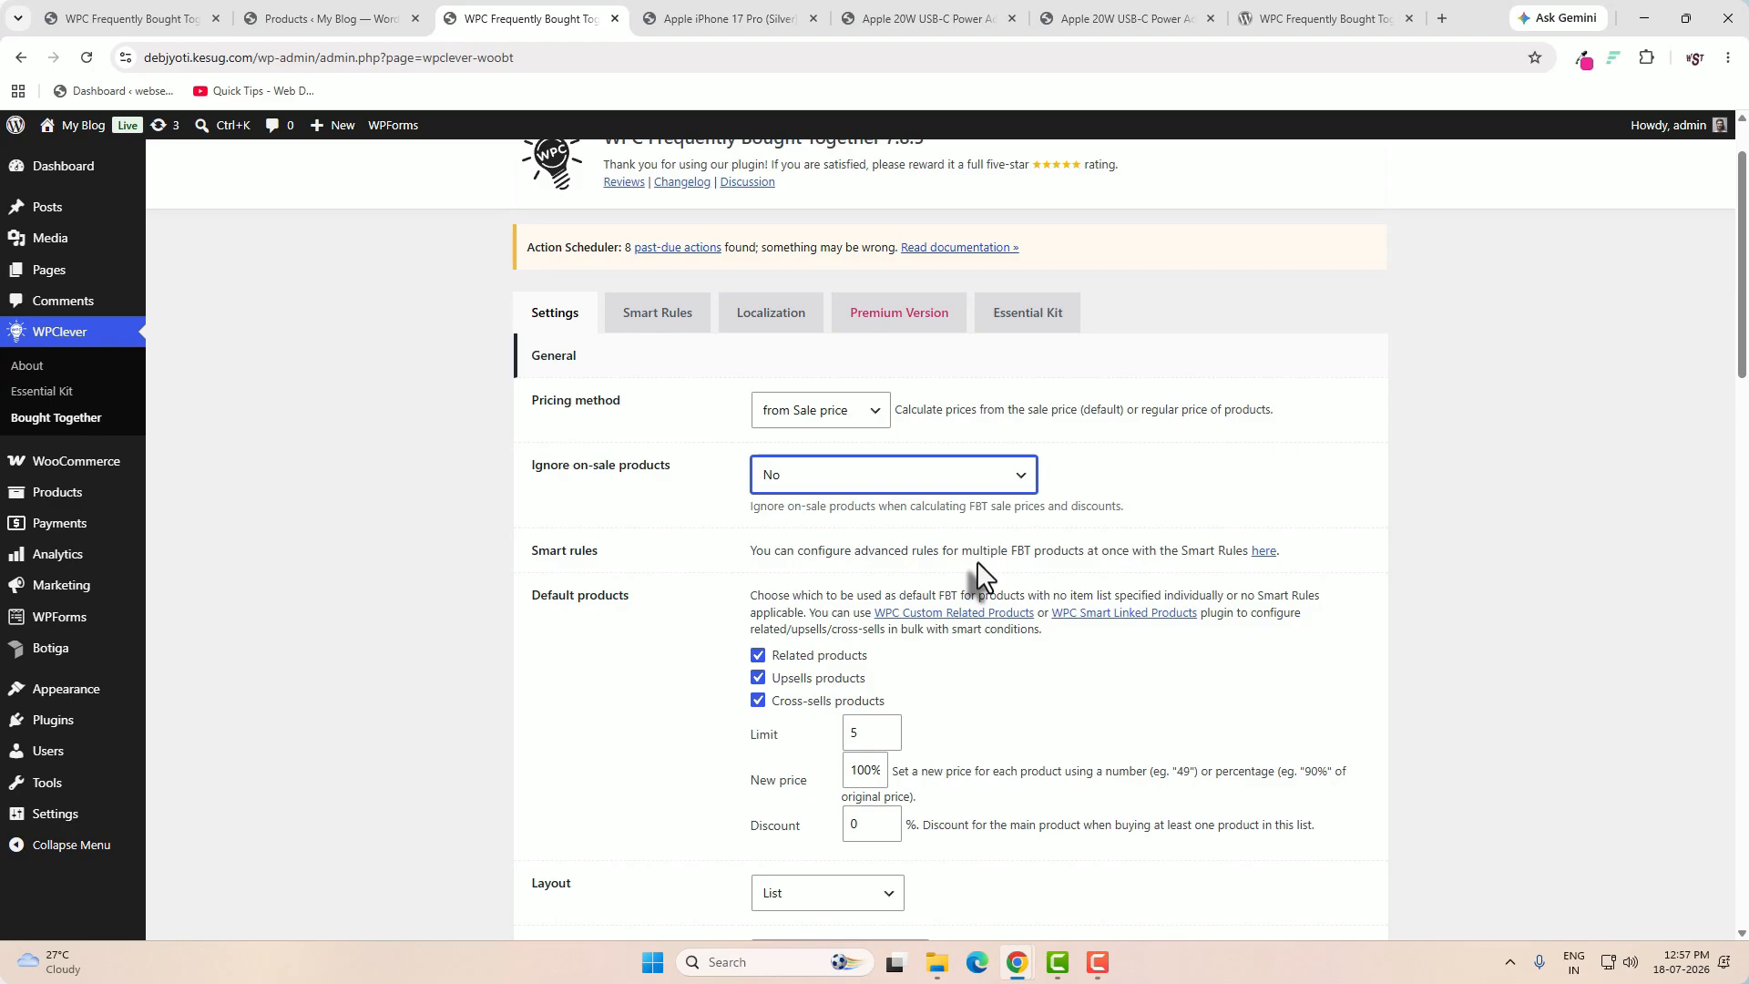
scroll(976, 561, down, 2)
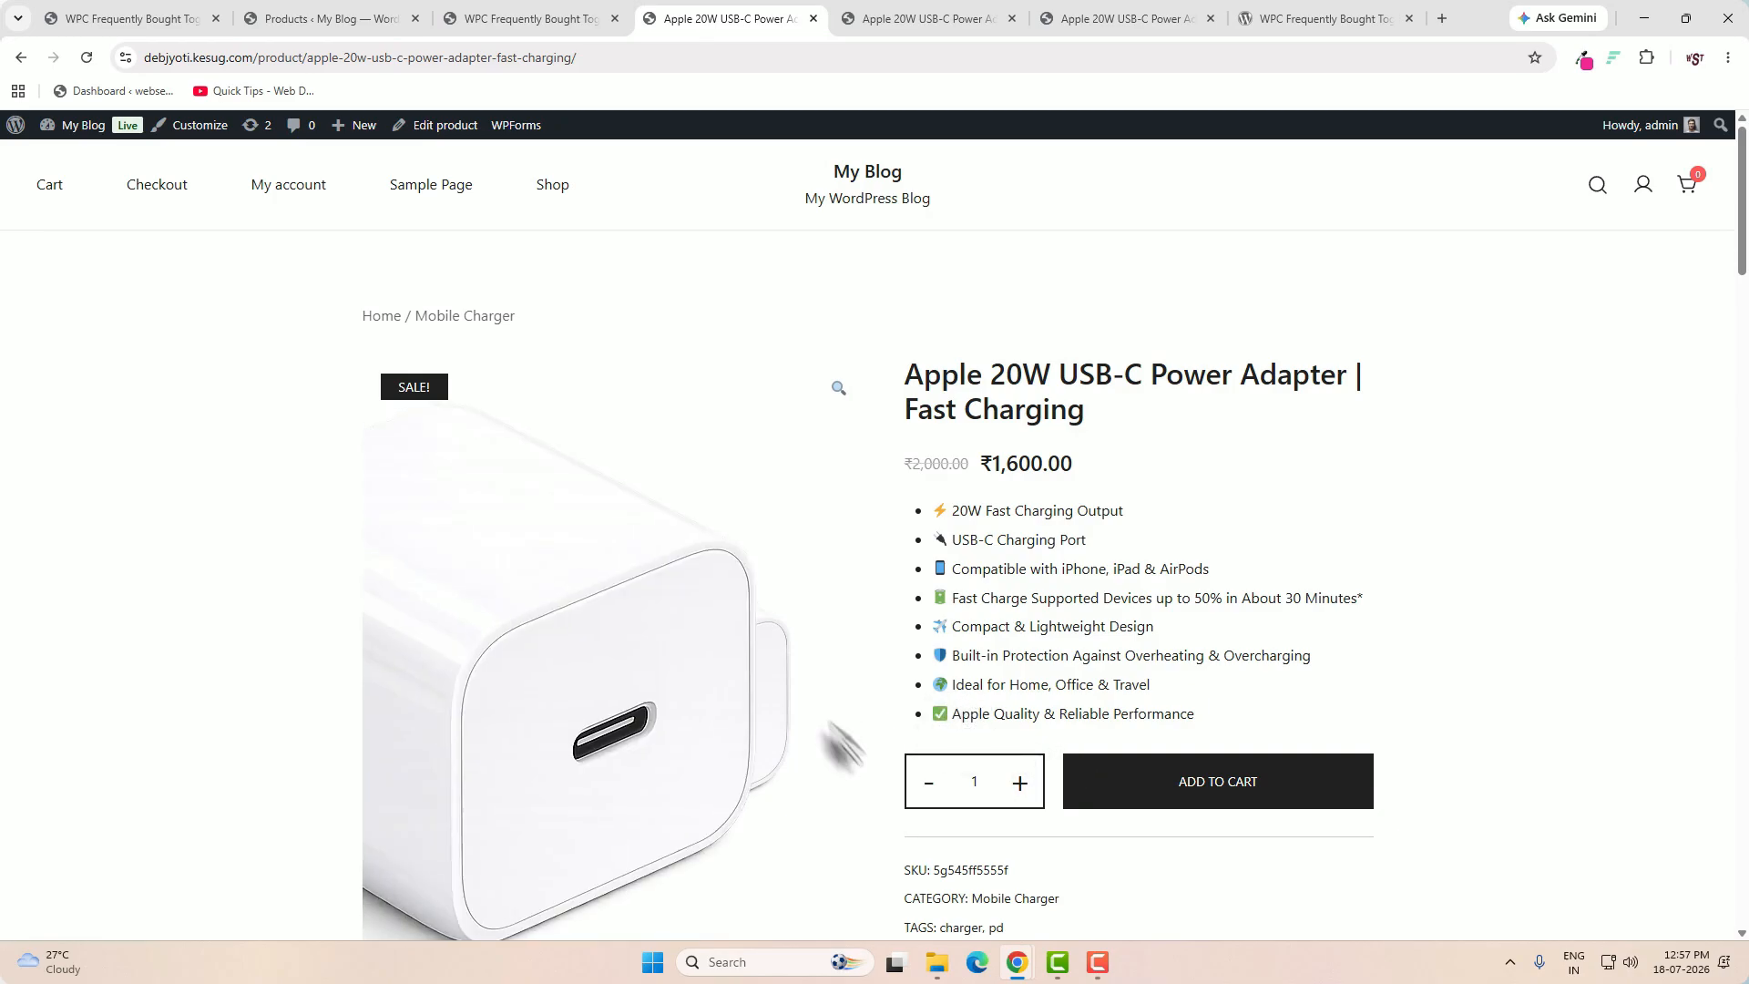
- Compare the power adapter's store page with its Bought Together and Linked Products data to see where the suggested cable comes from
scroll(1473, 790, down, 5)
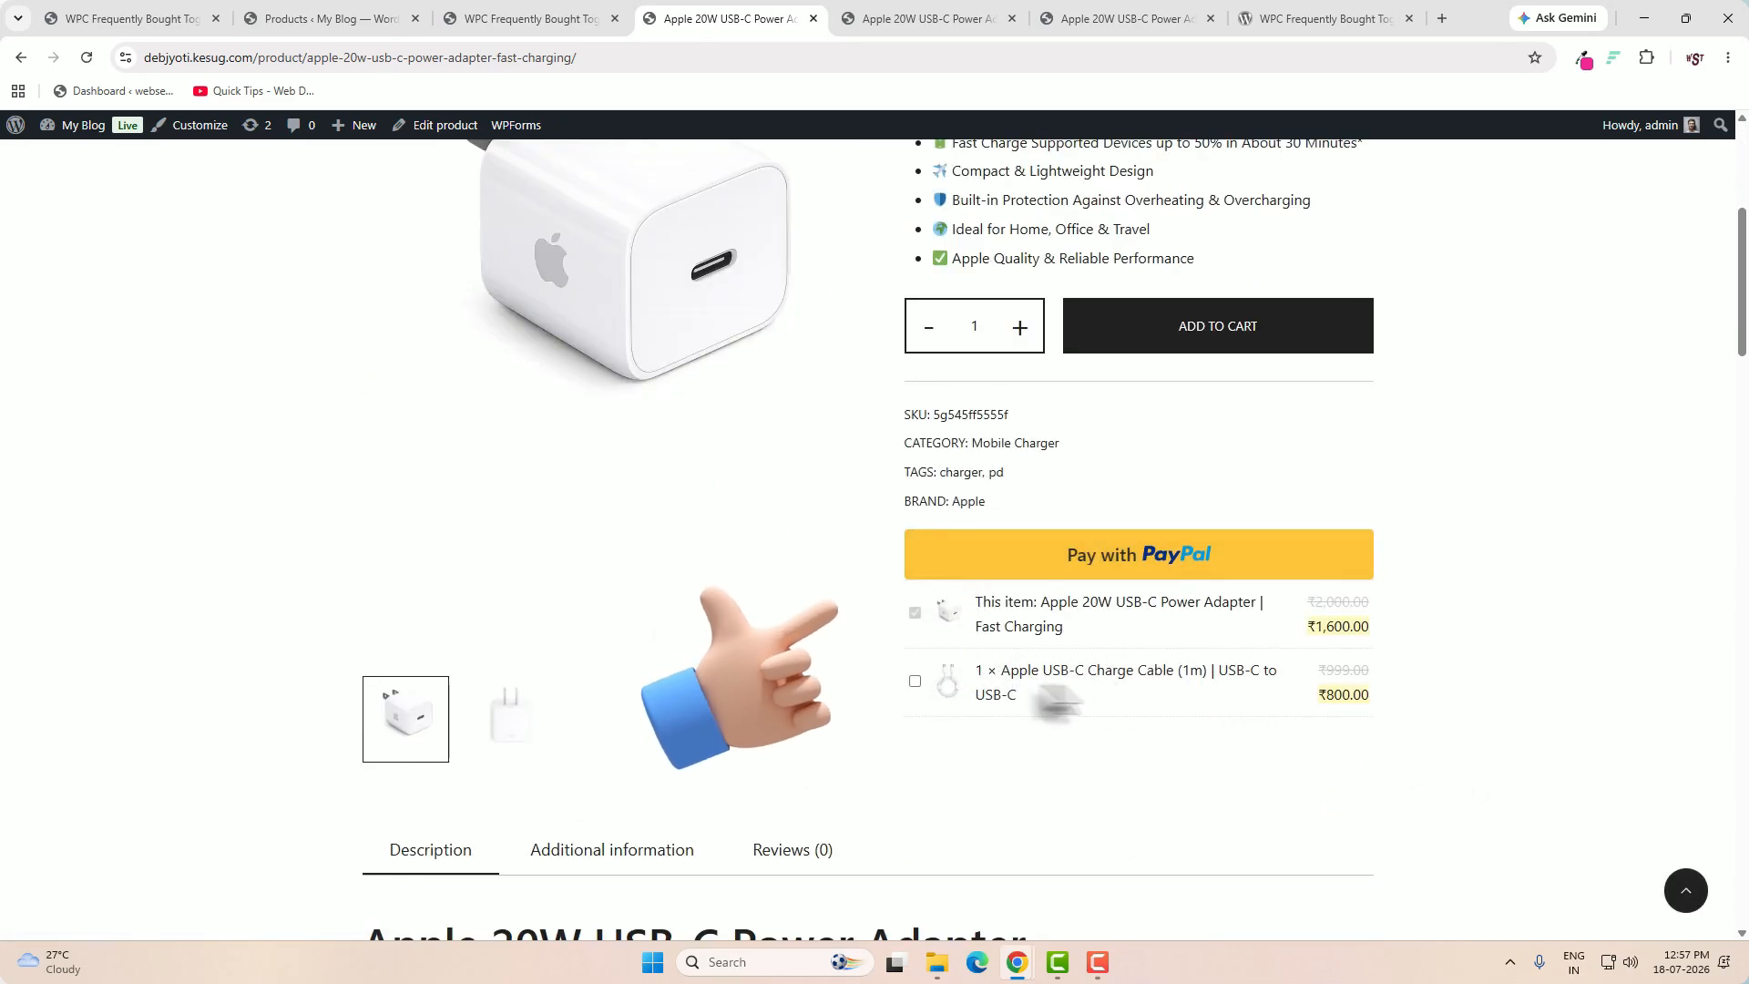
scroll(1214, 719, up, 4)
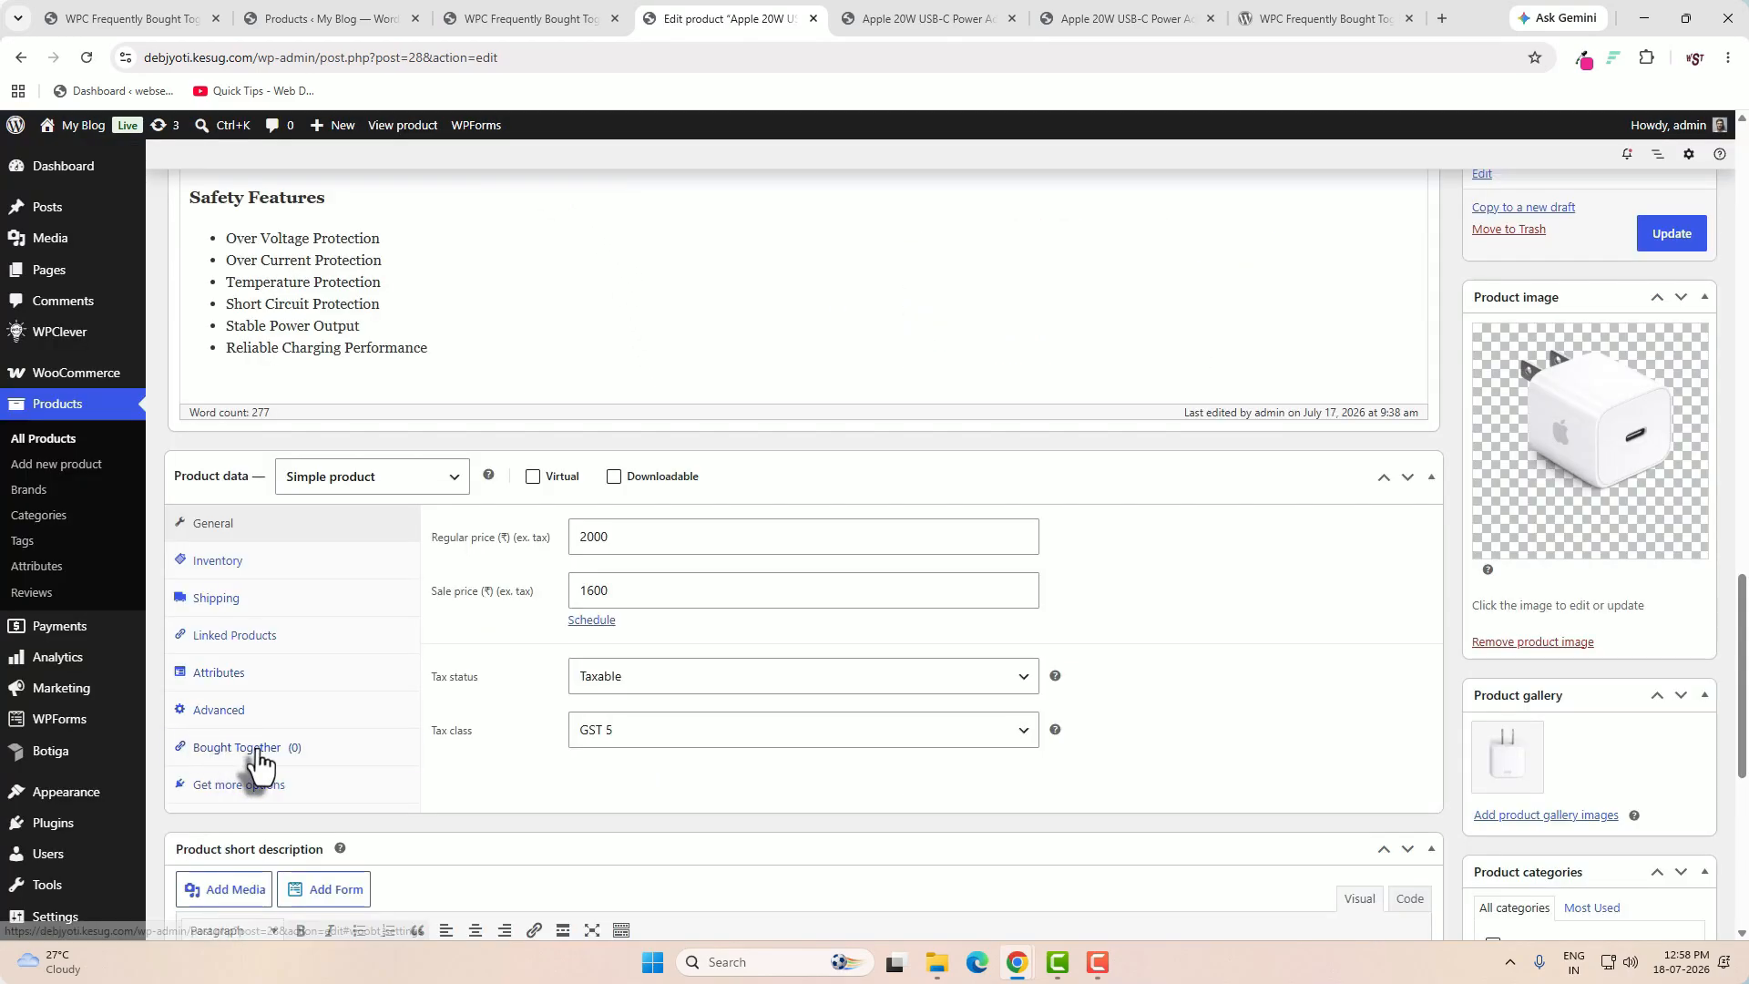
click(238, 747)
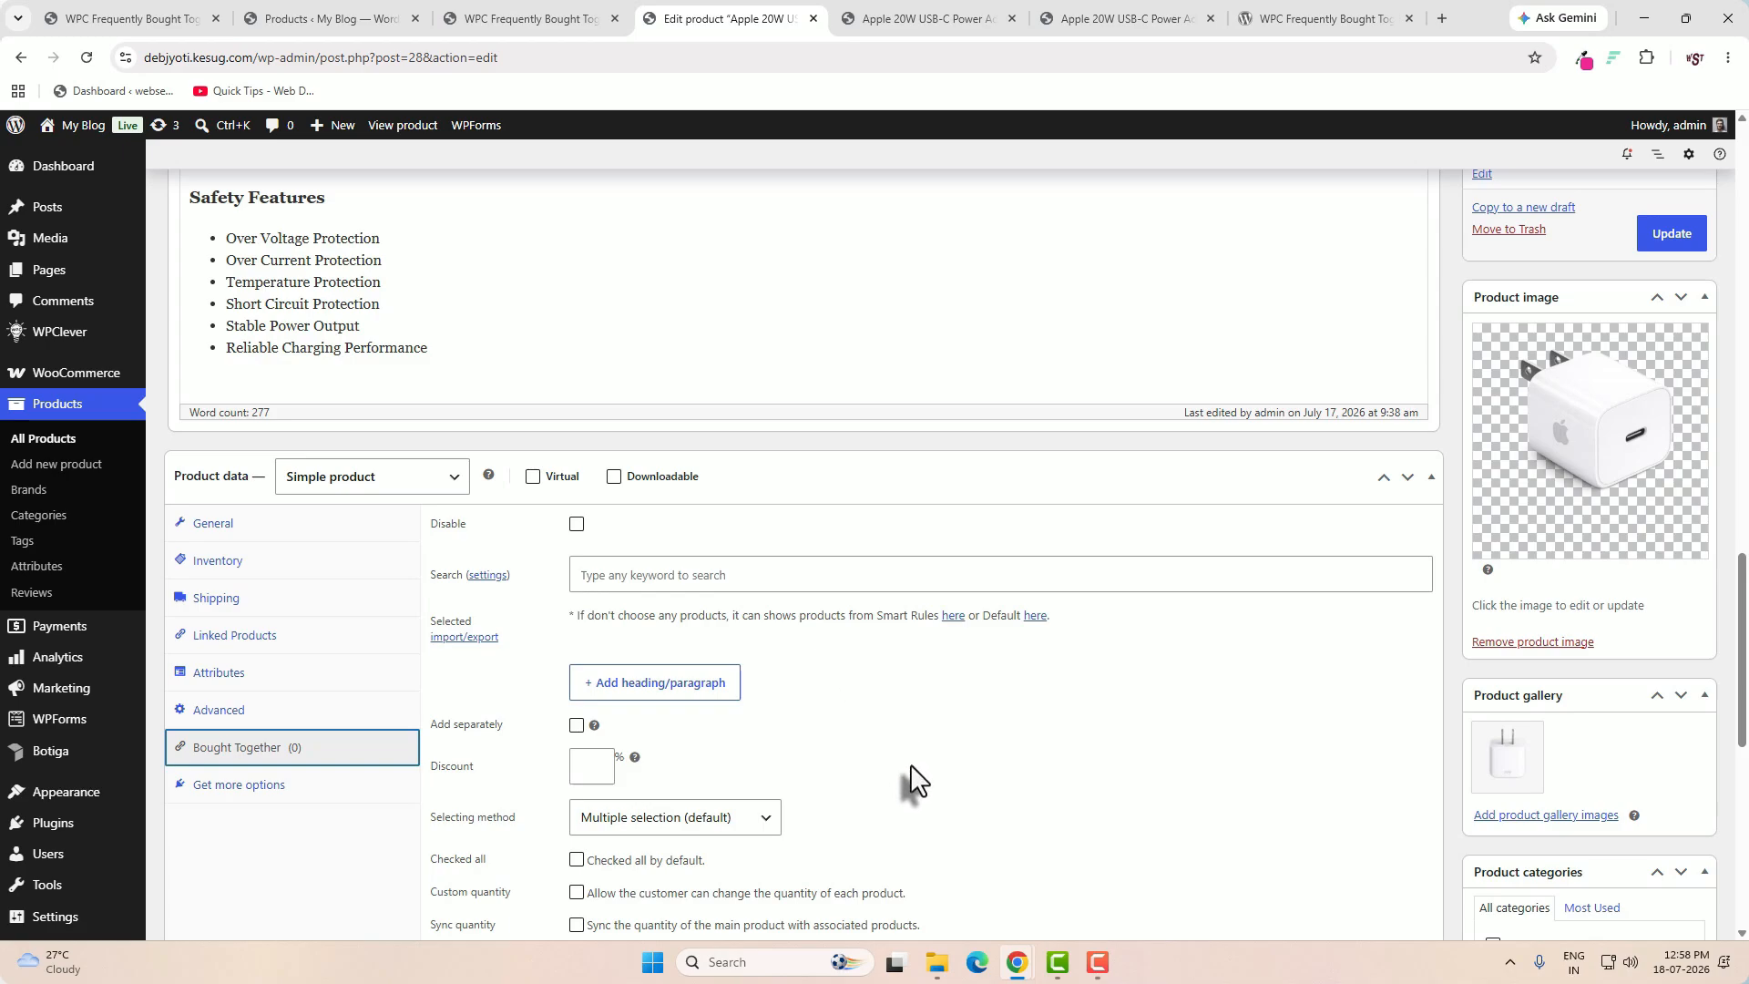
click(277, 640)
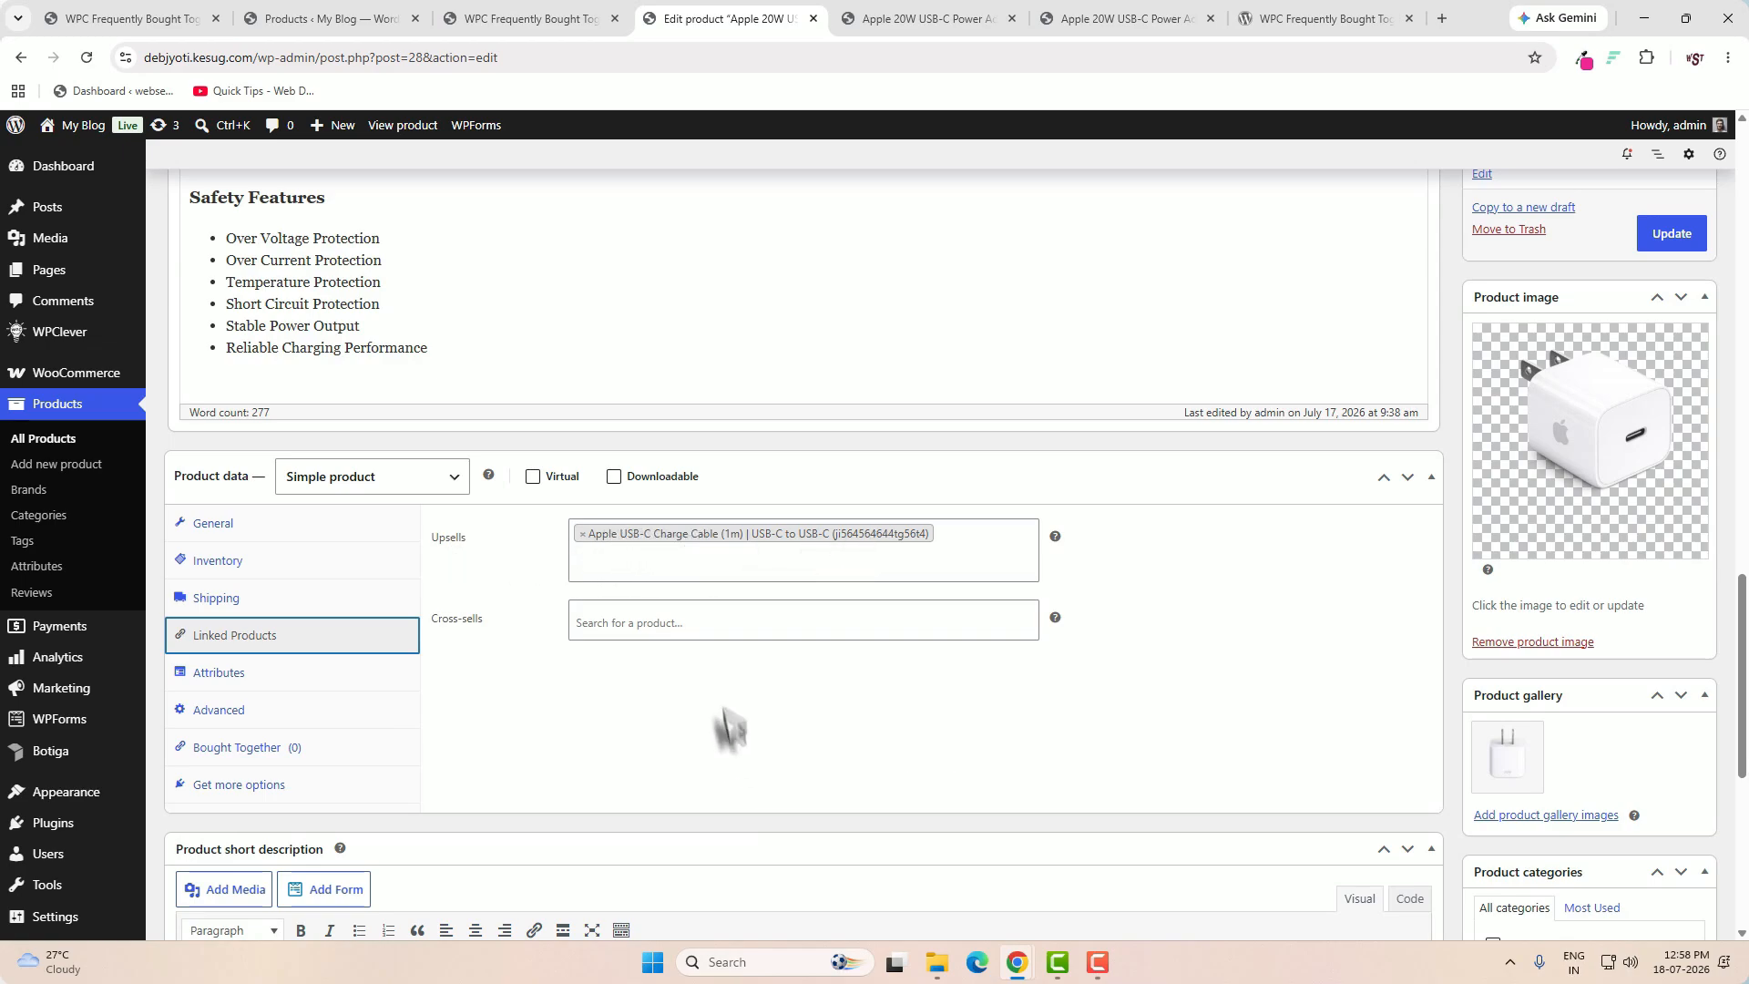
key(ctrl+Tab)
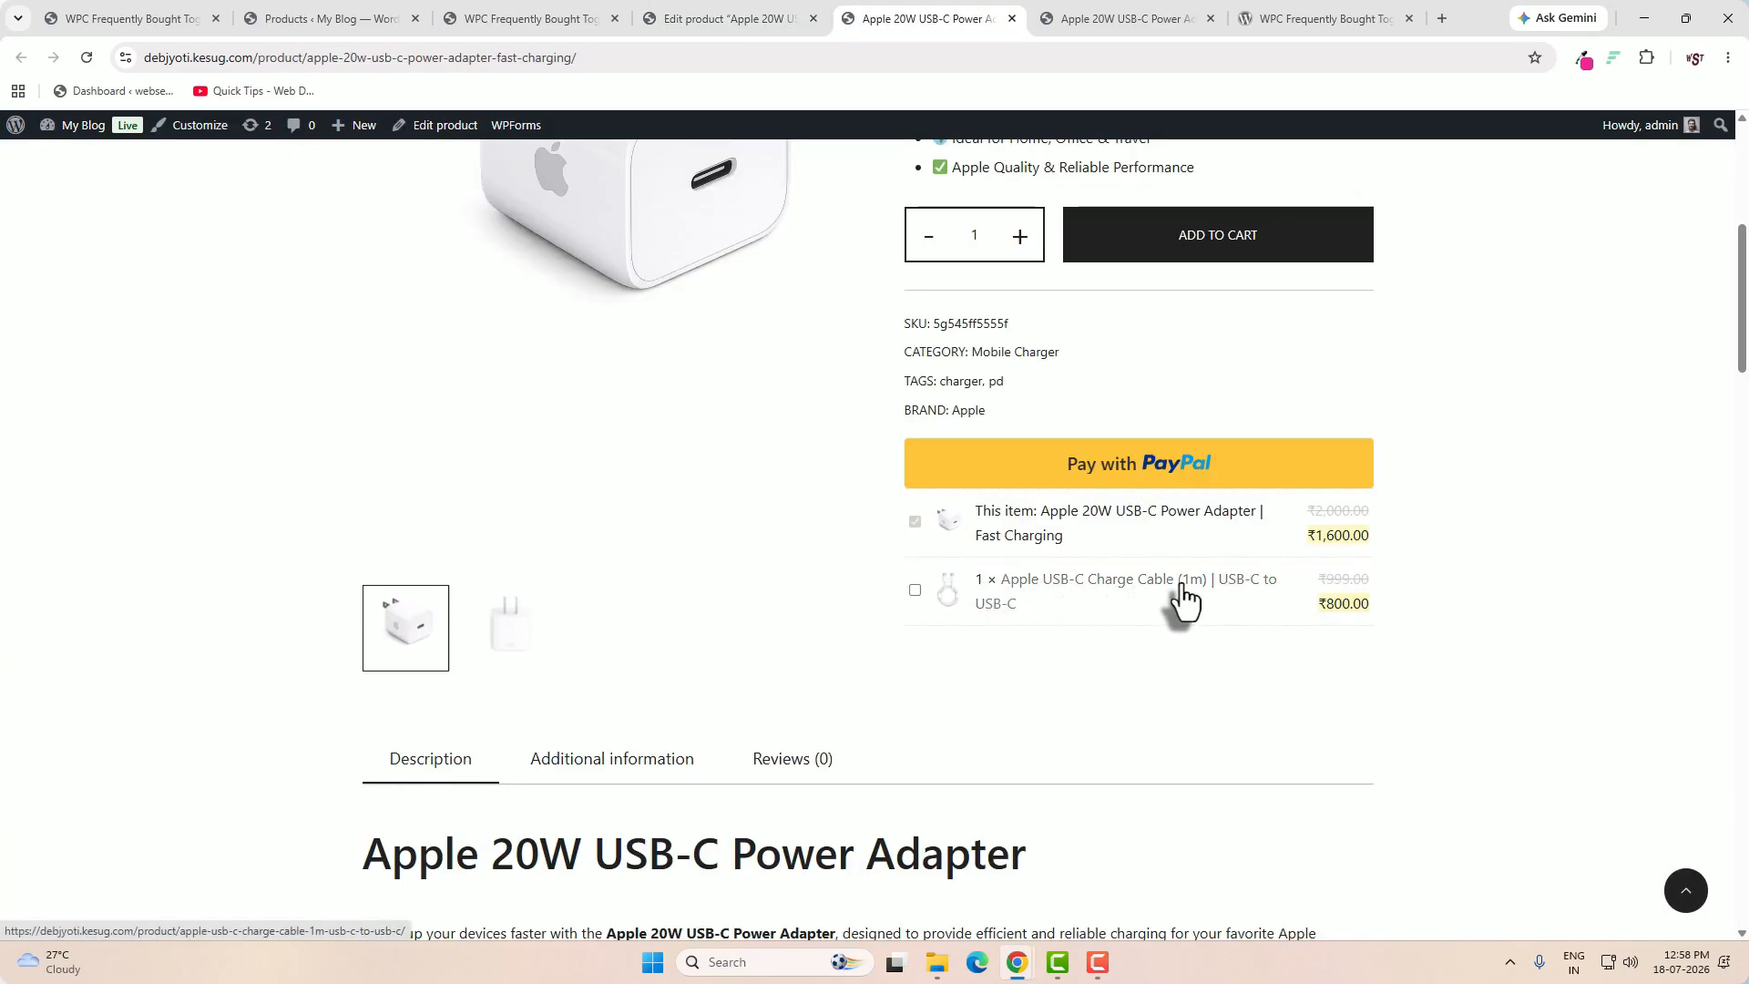
- Set the default products' new price to 95%, save the plugin settings and check the charge cable's price on the power adapter's page
key(ctrl+shift+Tab)
key(ctrl+shift+Tab)
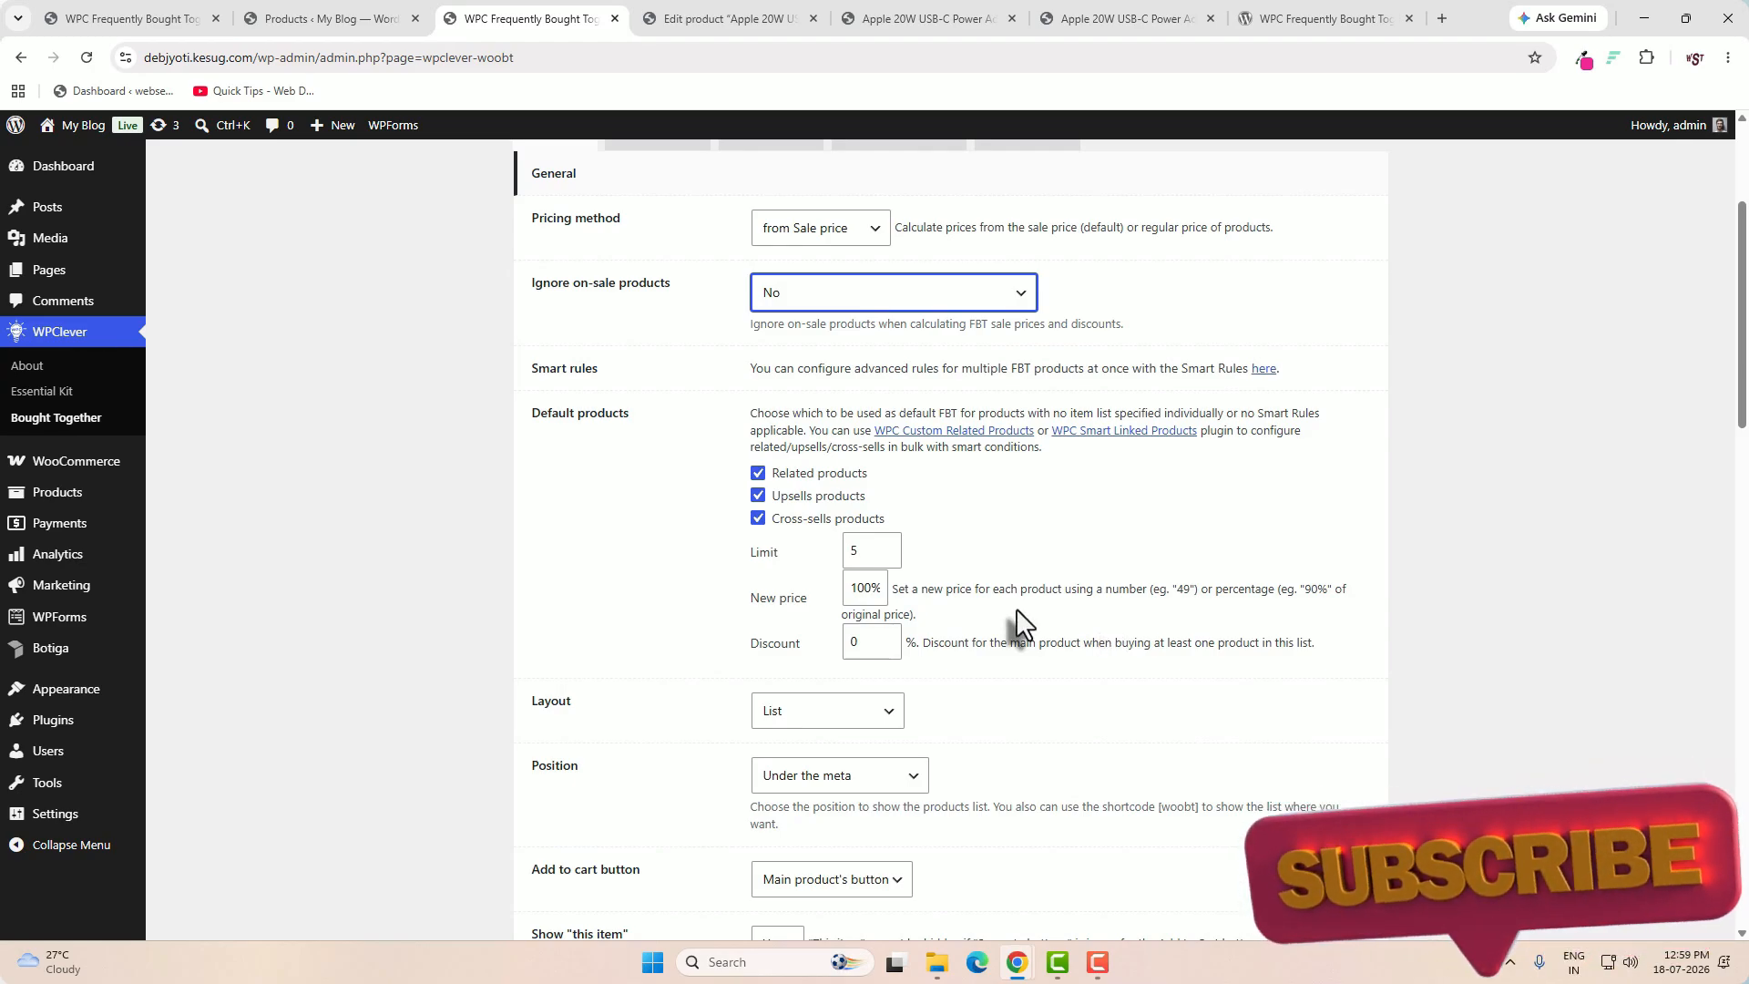
click(864, 587)
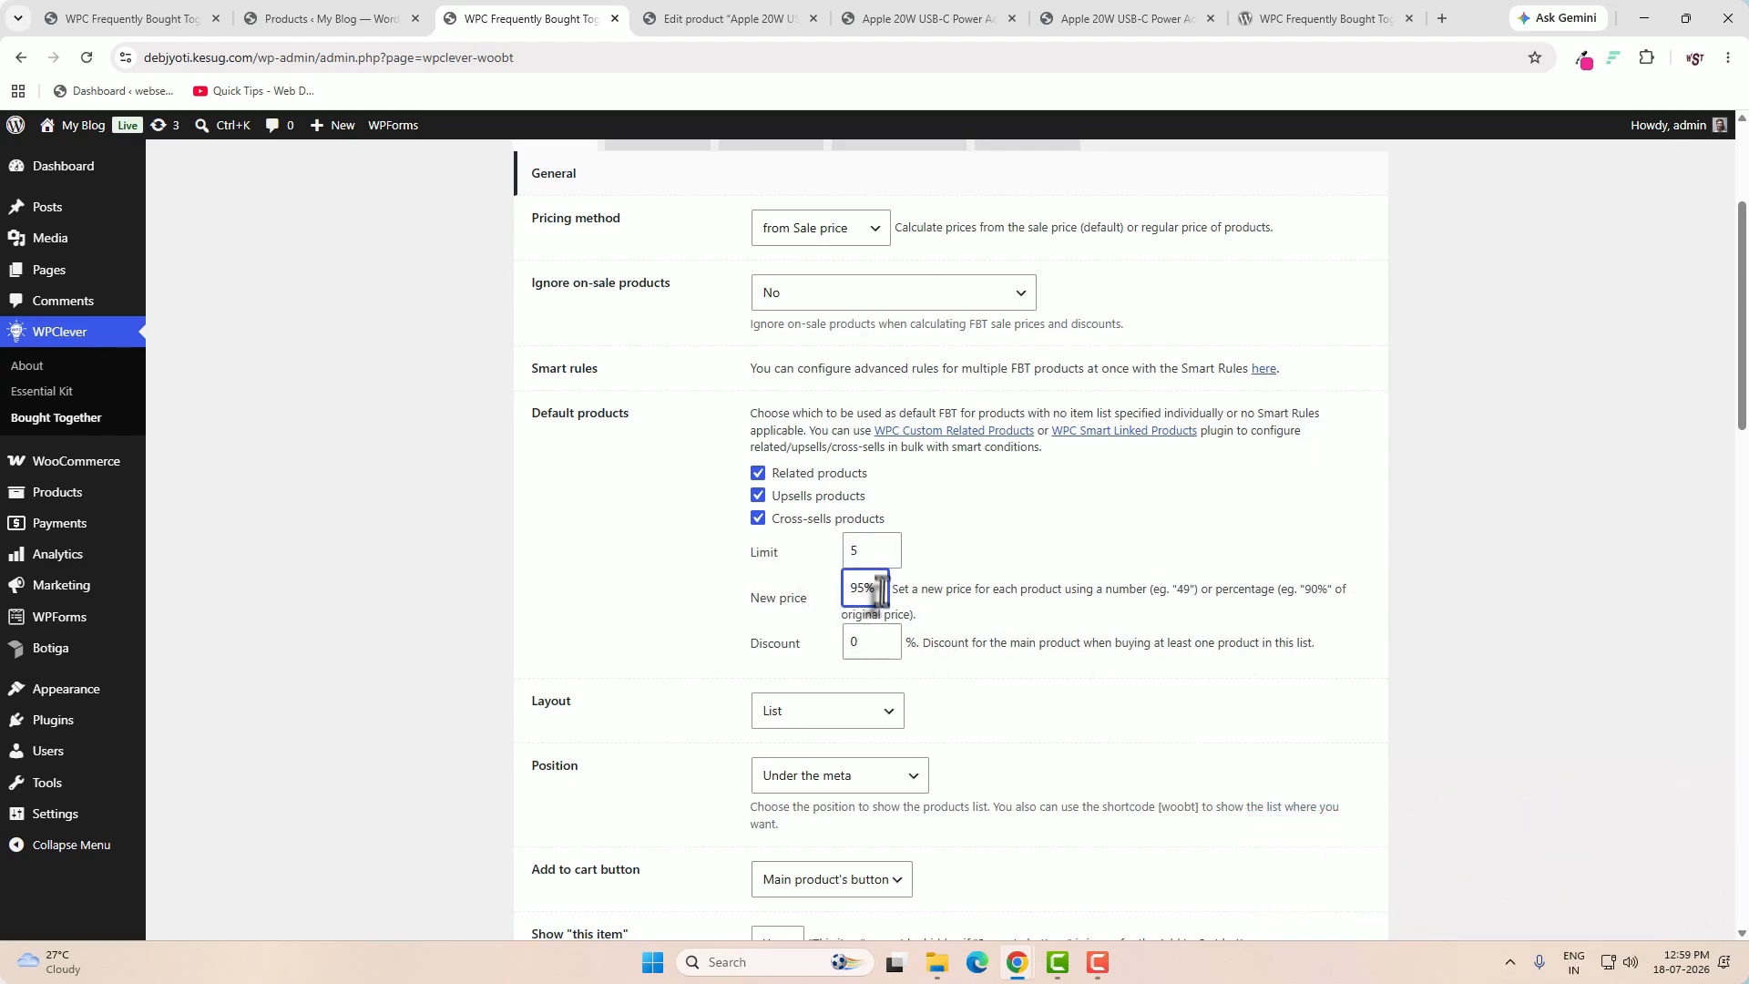
scroll(921, 714, down, 20)
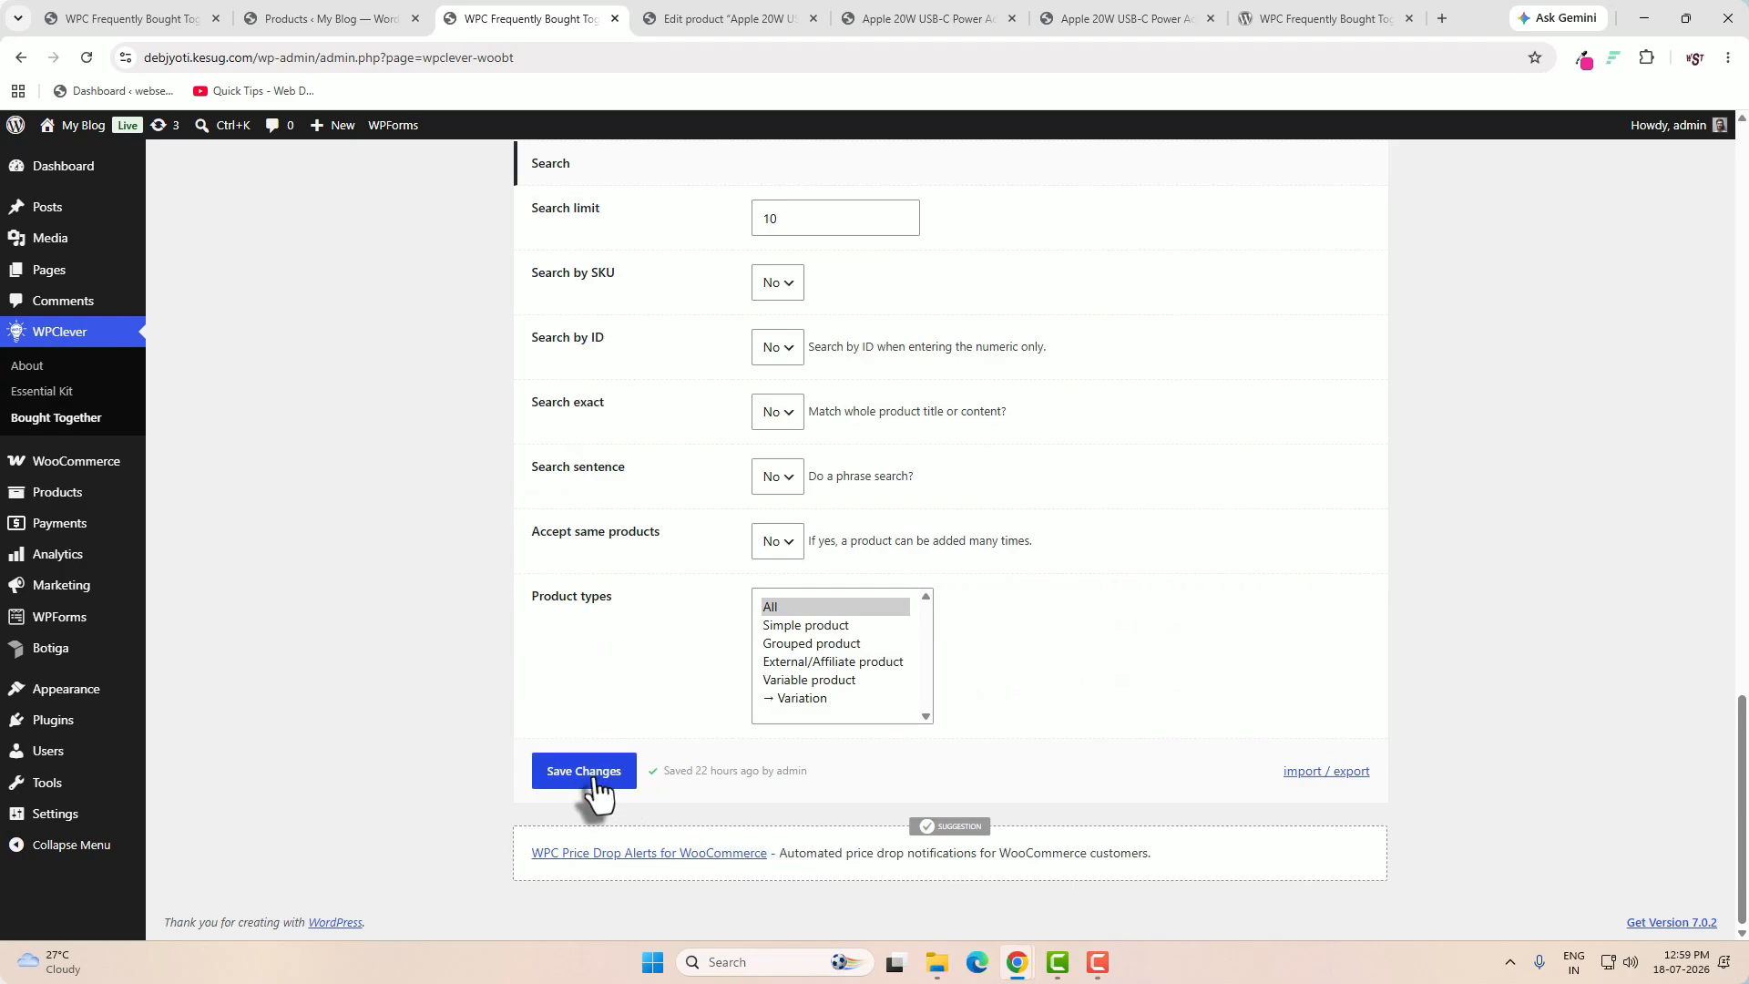
click(592, 780)
click(930, 20)
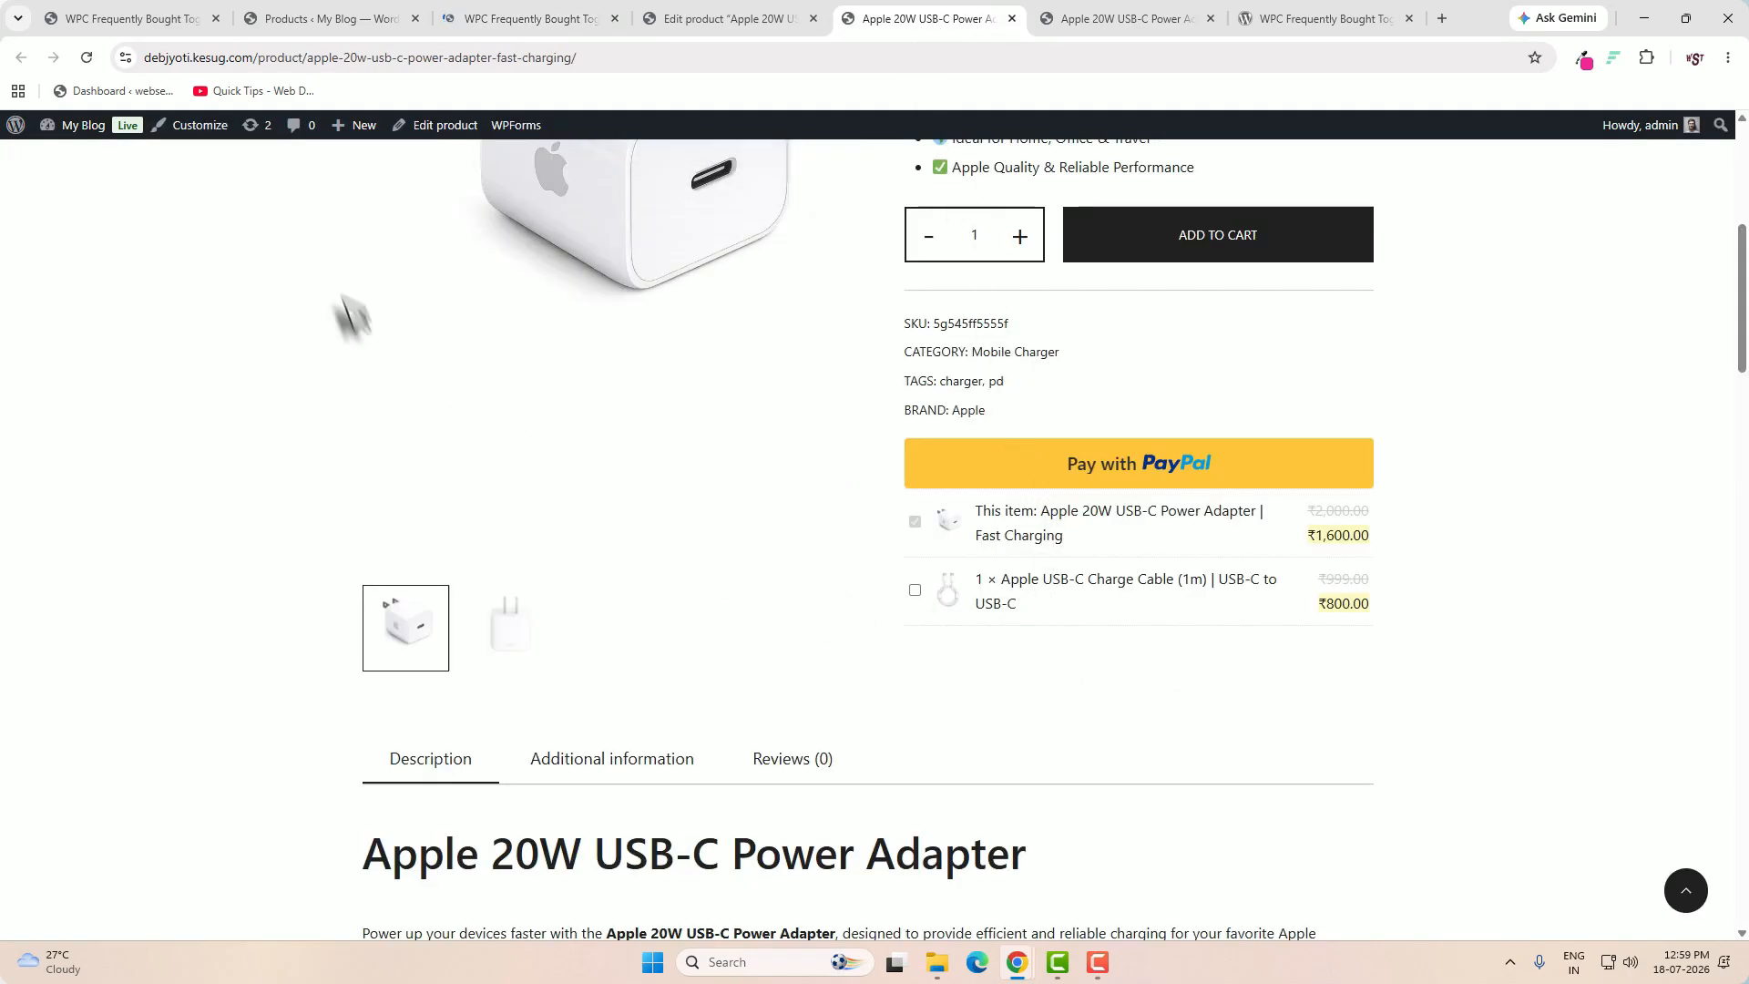
click(87, 57)
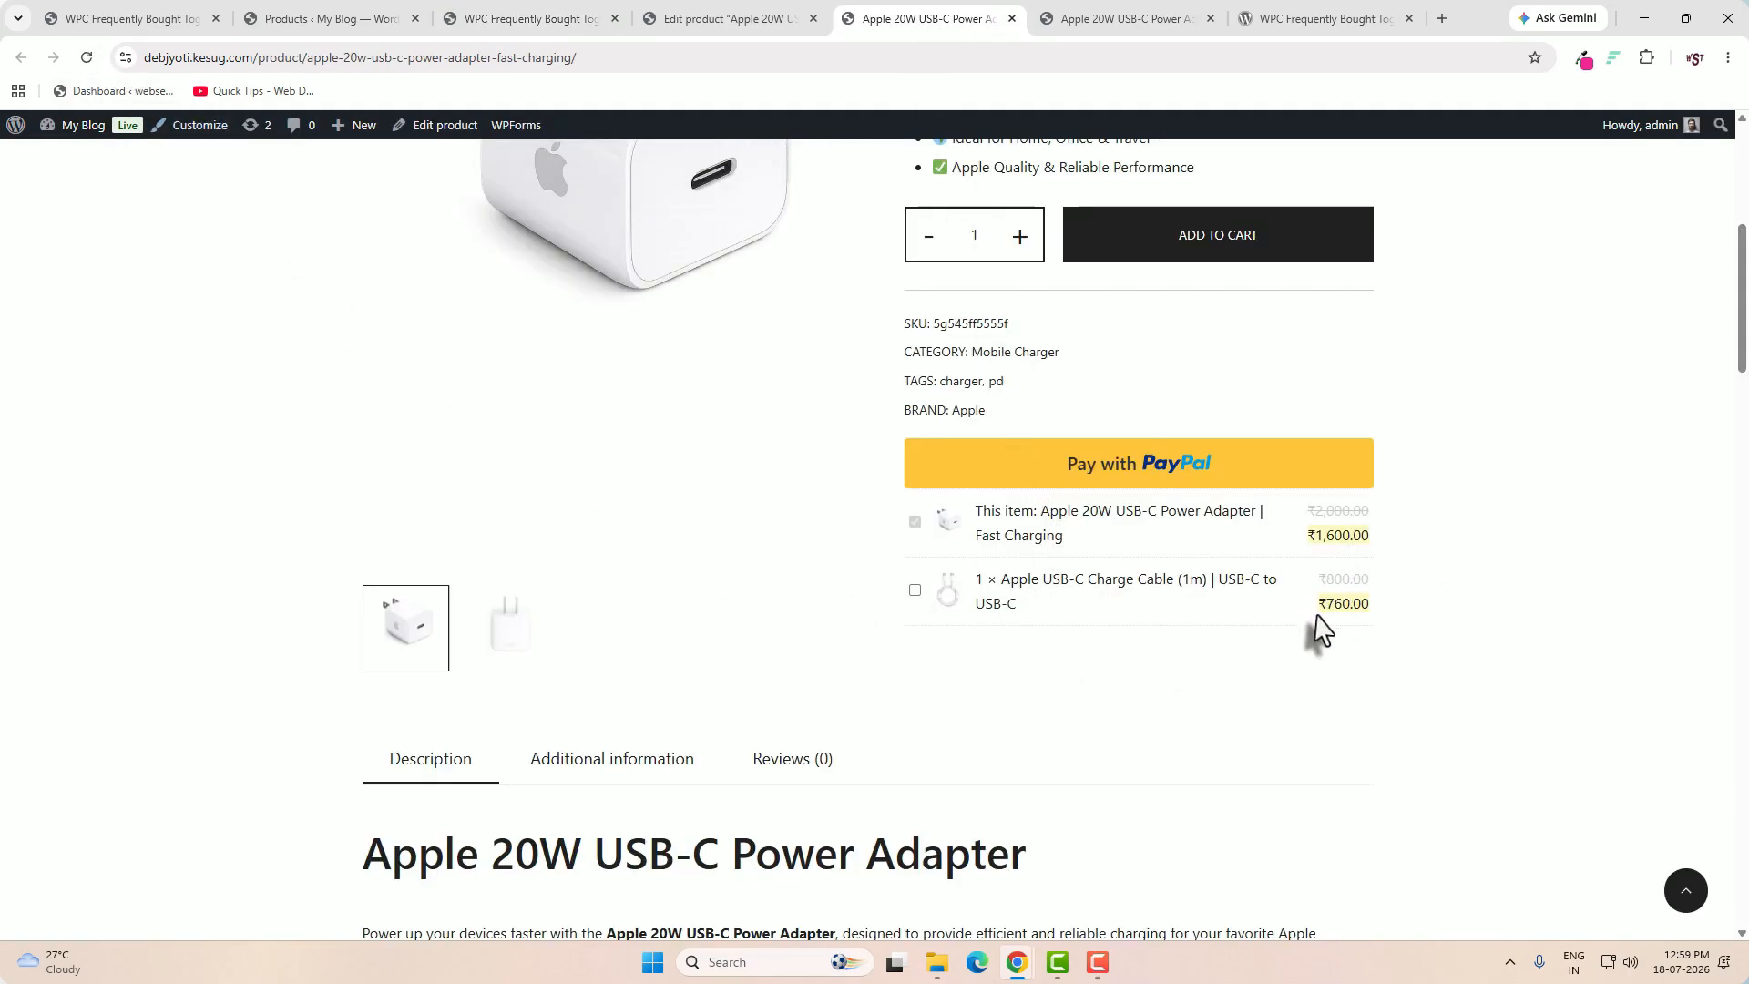
drag(1317, 604, 1380, 609)
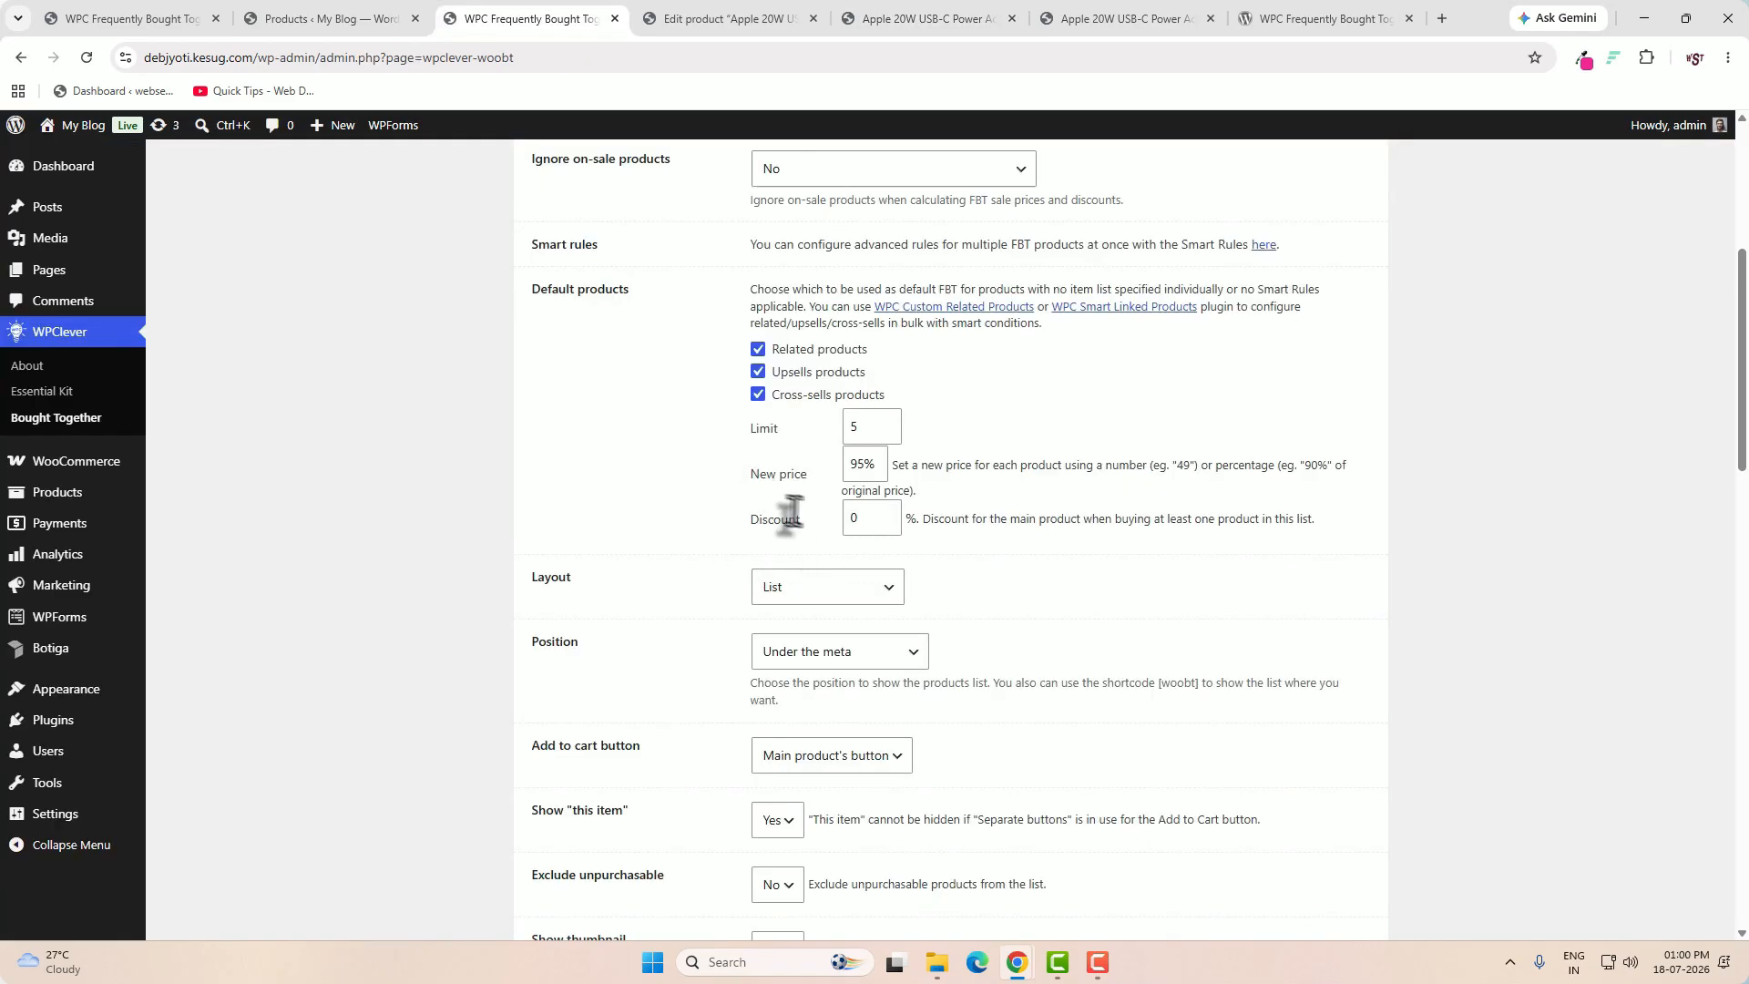
- Set the default products' discount to 2%, save the plugin settings and check the main price on the power adapter's page
drag(784, 525, 789, 524)
click(820, 525)
scroll(849, 637, down, 15)
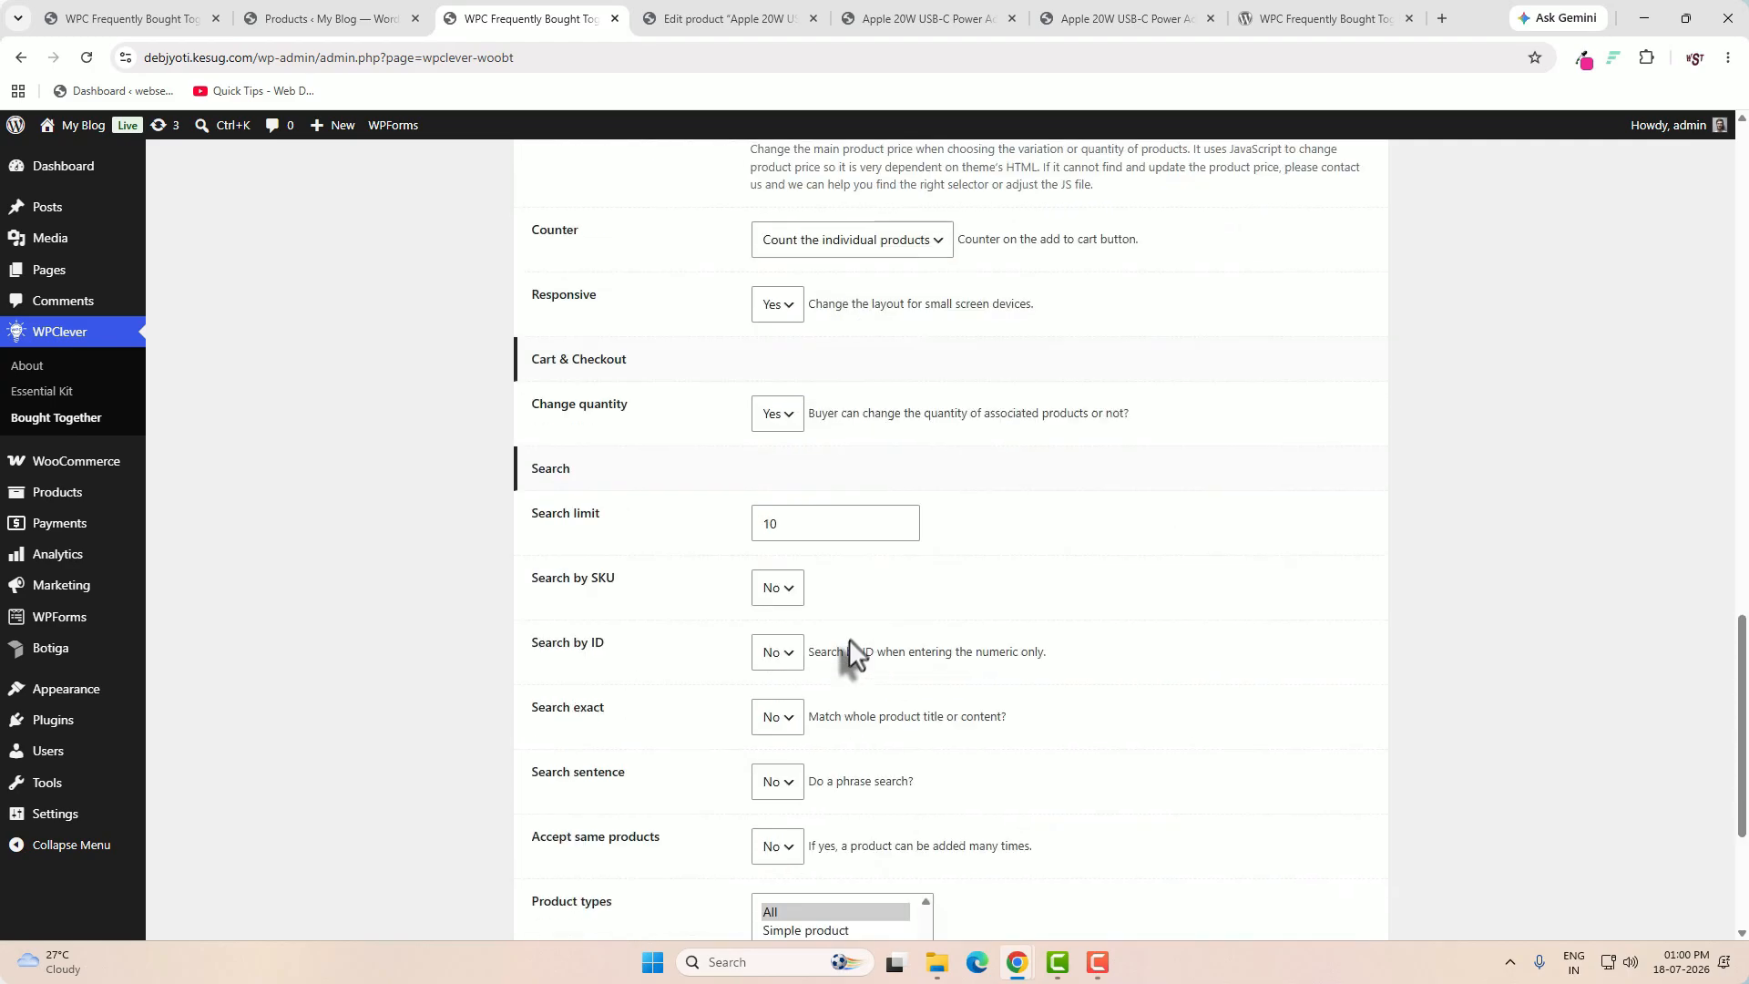
click(592, 762)
click(901, 21)
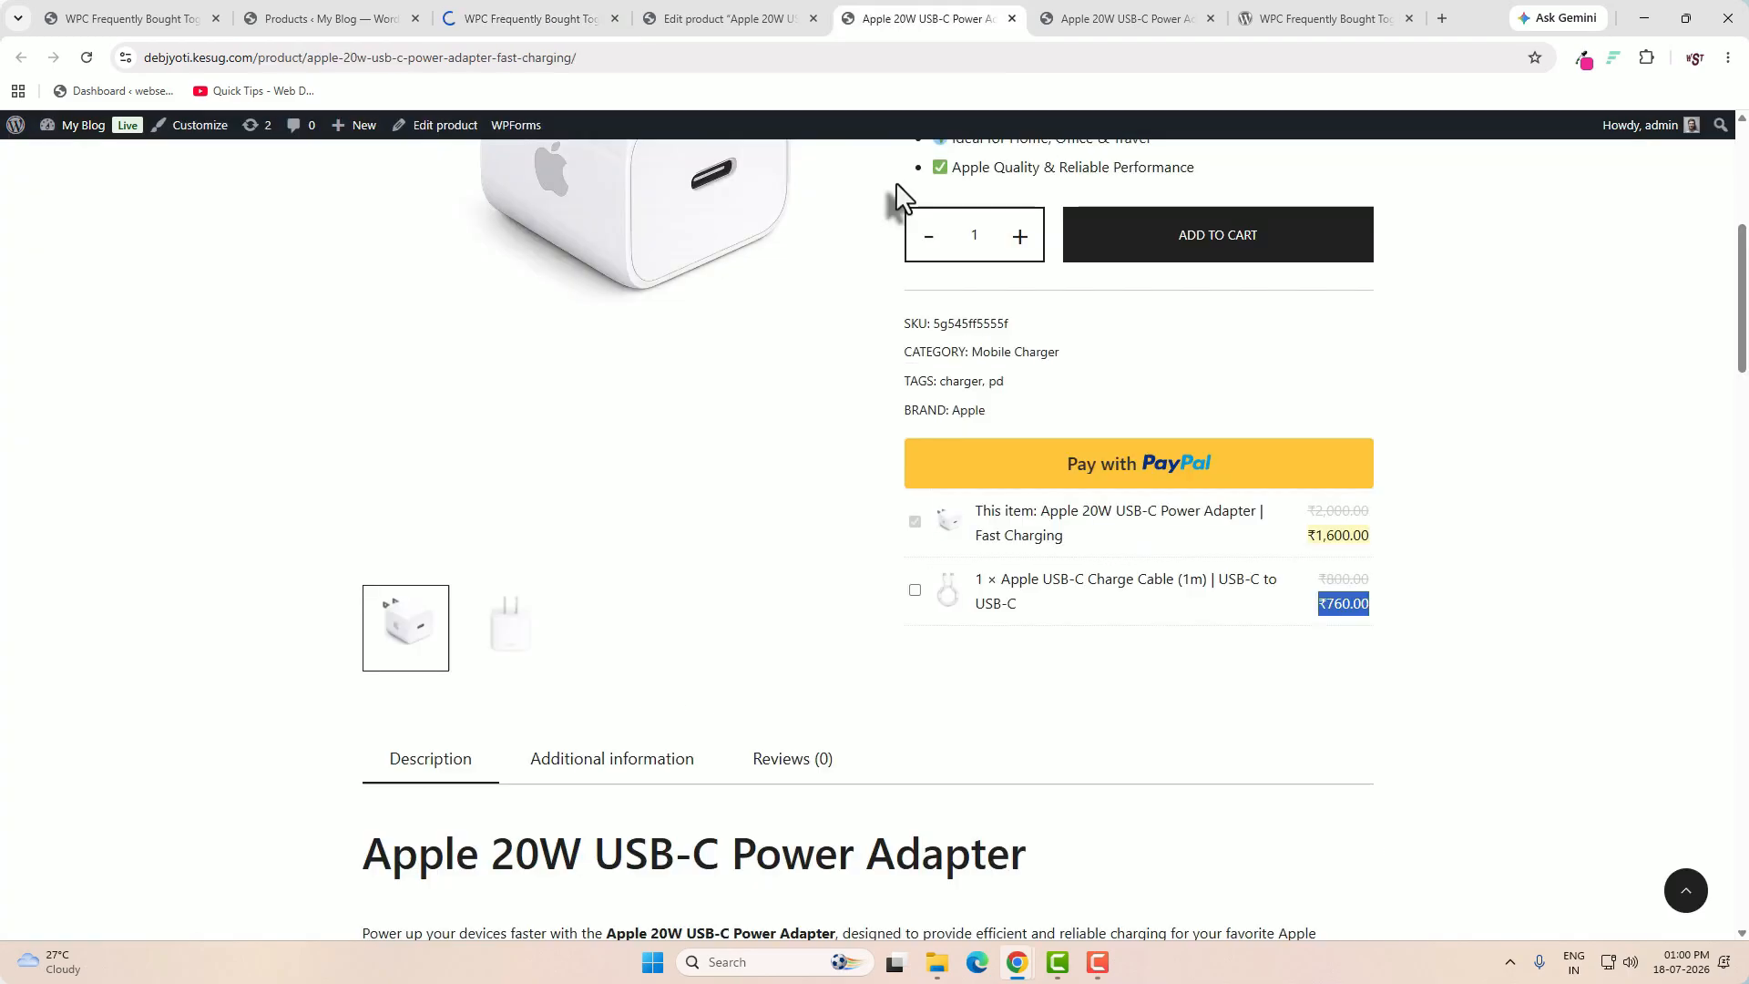
scroll(1366, 493, up, 3)
scroll(1320, 466, up, 2)
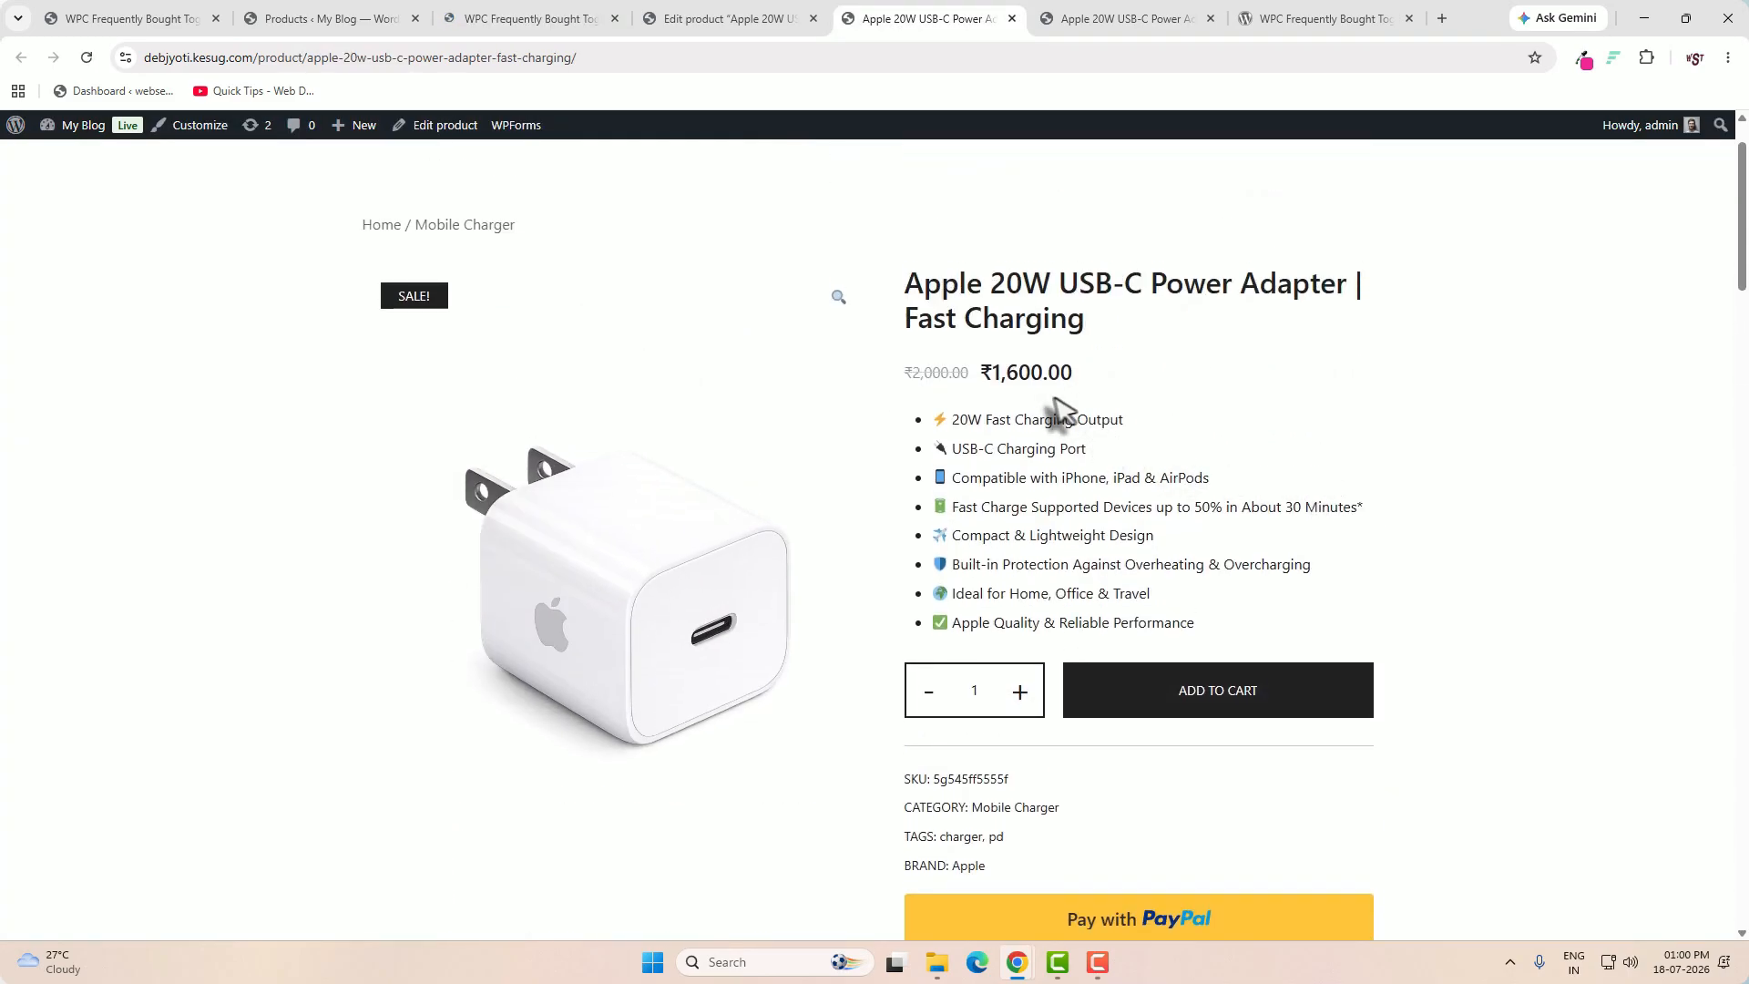
drag(991, 375, 1105, 388)
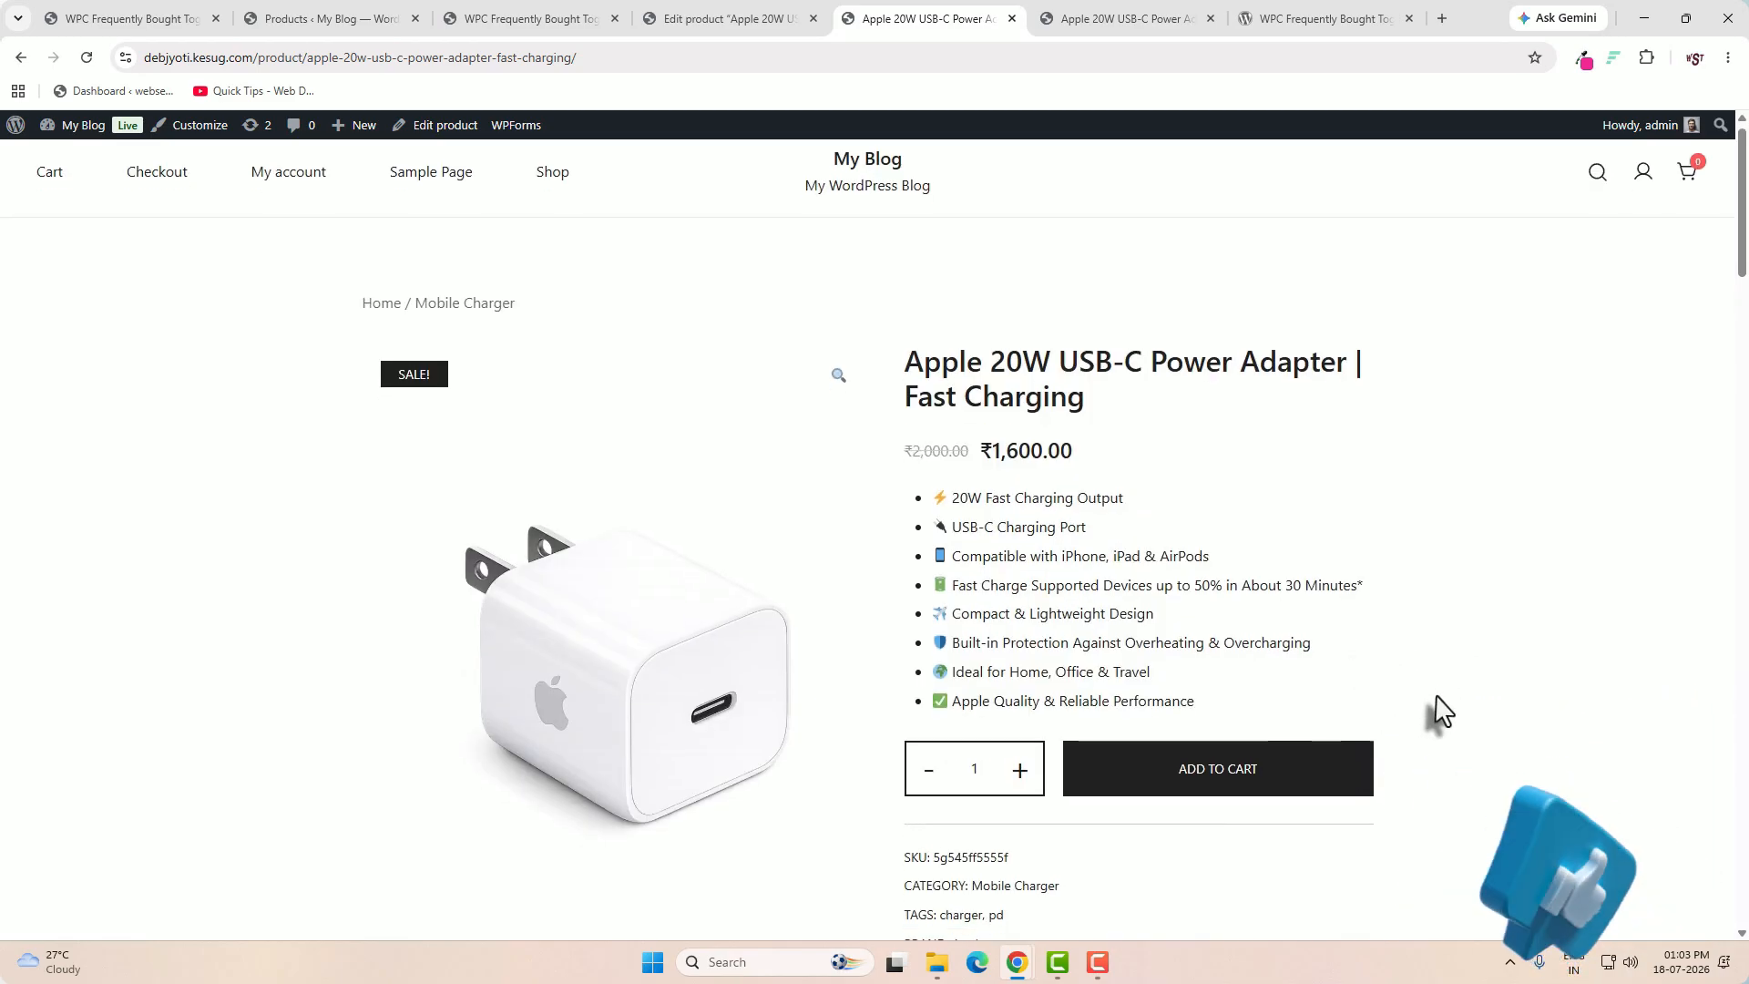
- Select the USB-C charge cable on the power adapter's page, add both products to the cart and view the cart
scroll(1441, 710, down, 4)
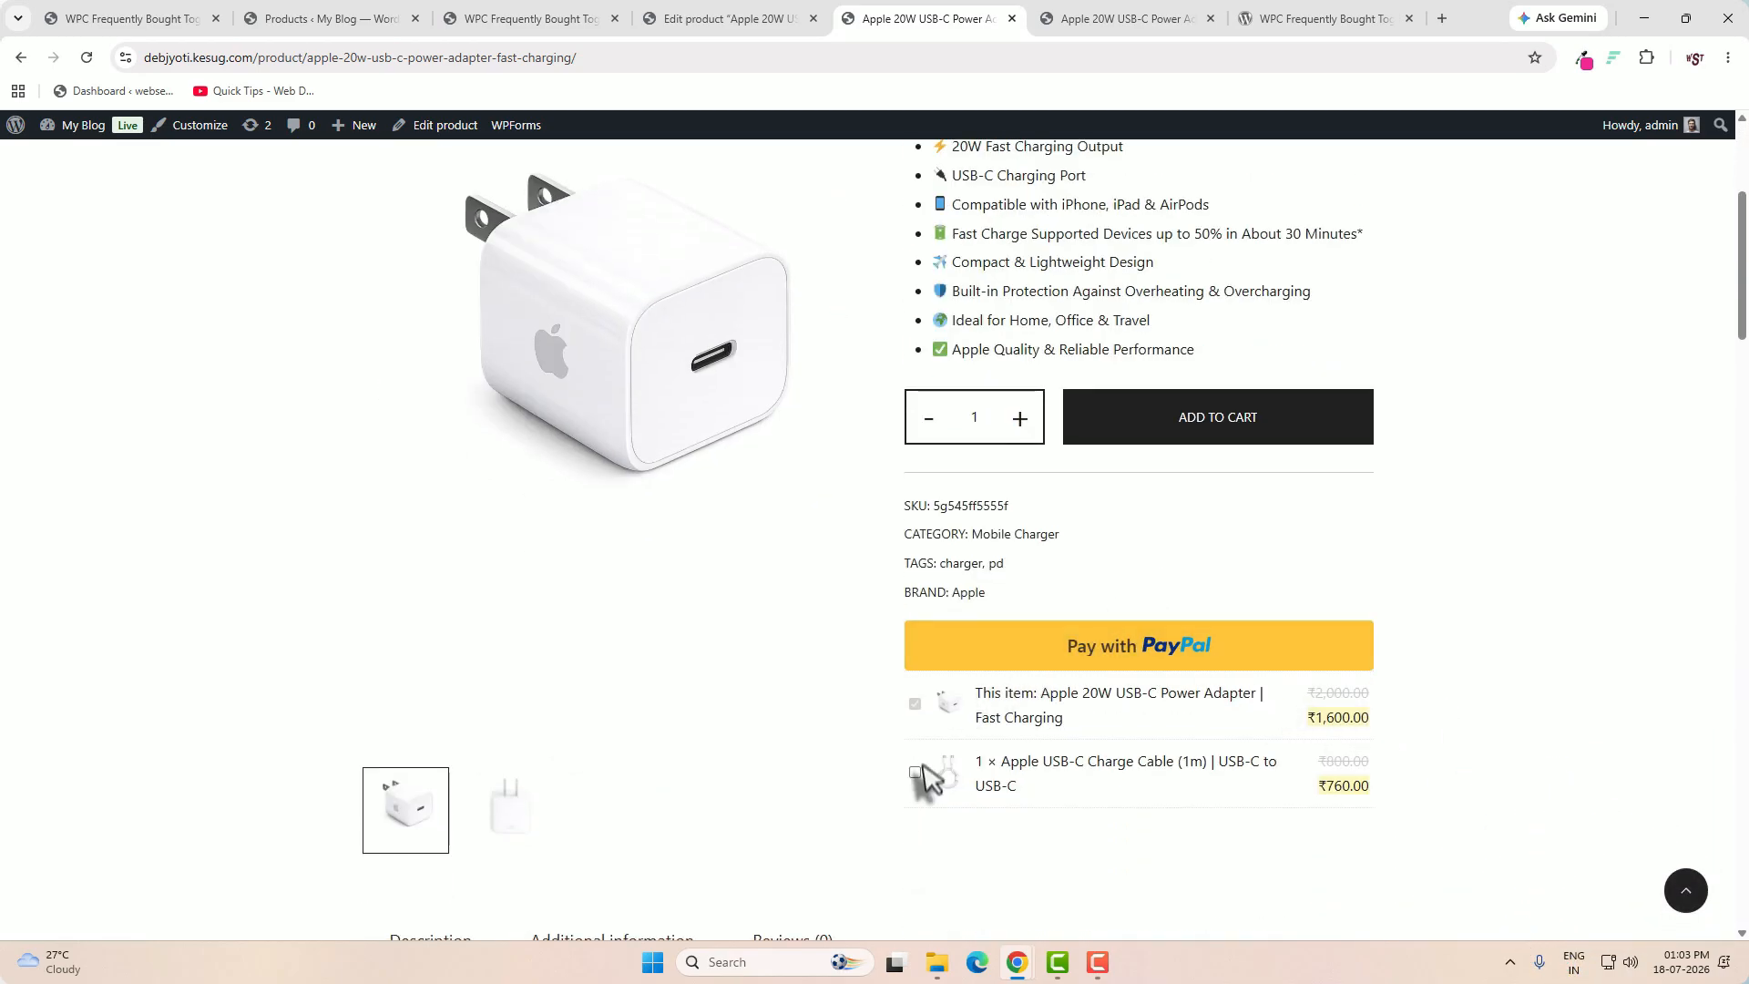
click(914, 772)
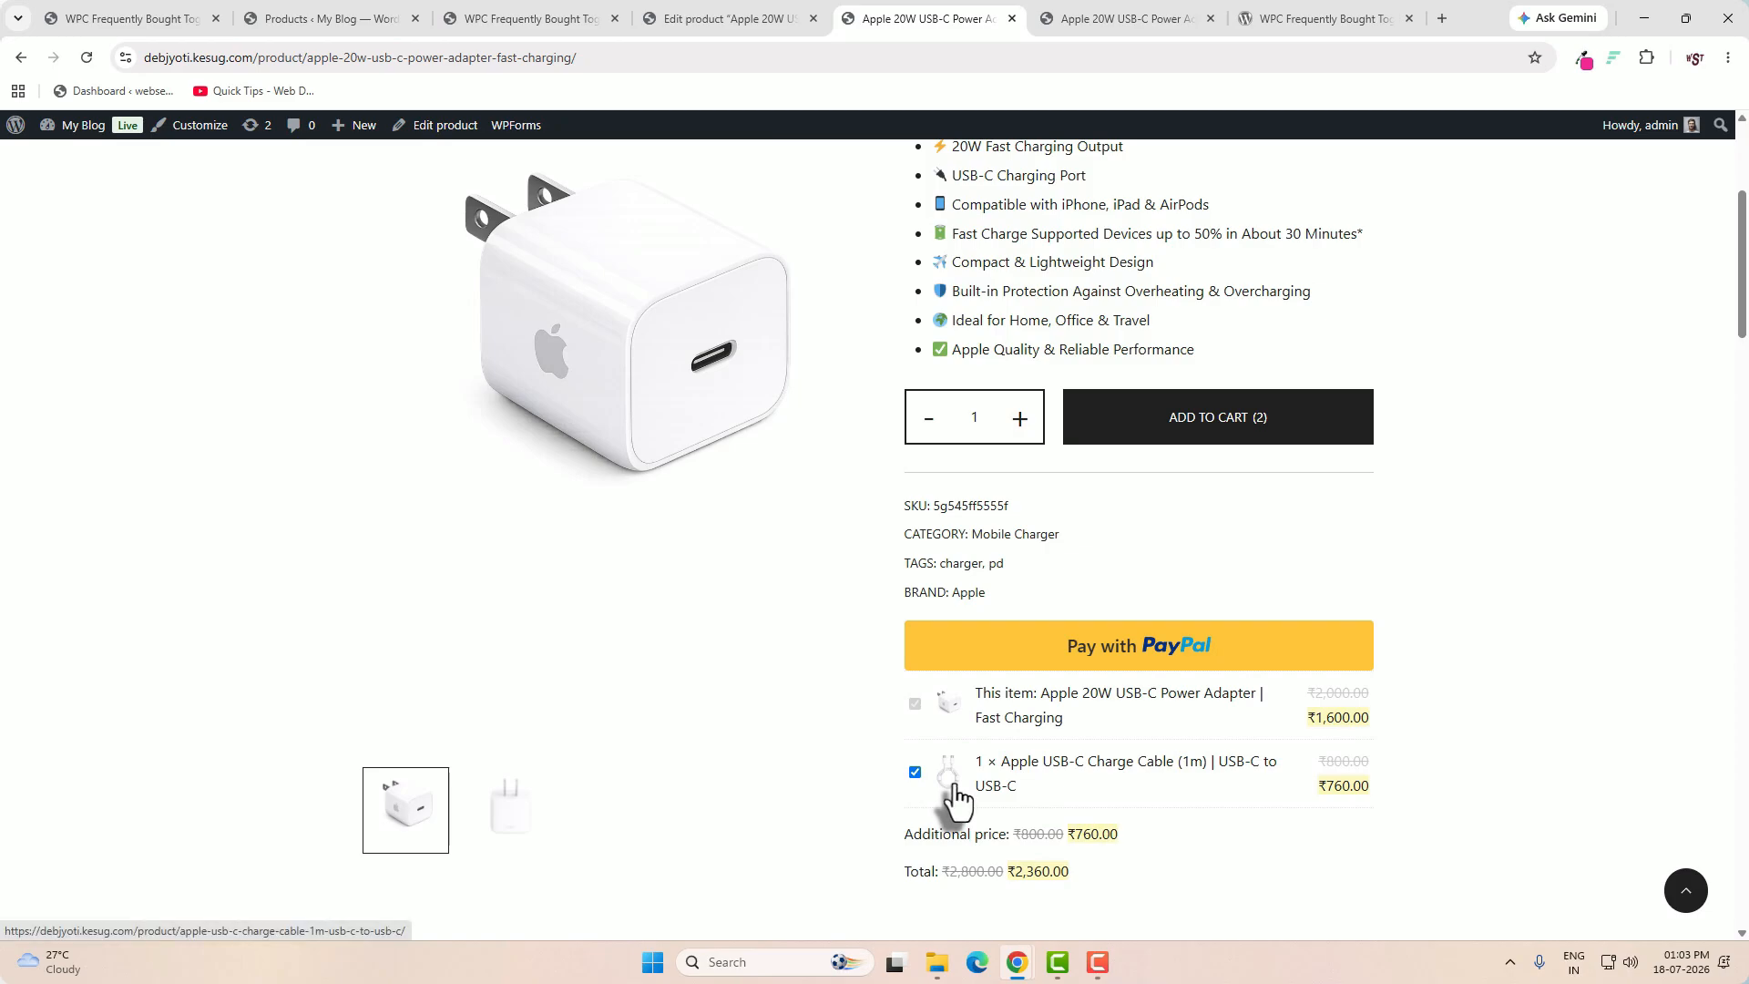
scroll(1152, 838, down, 1)
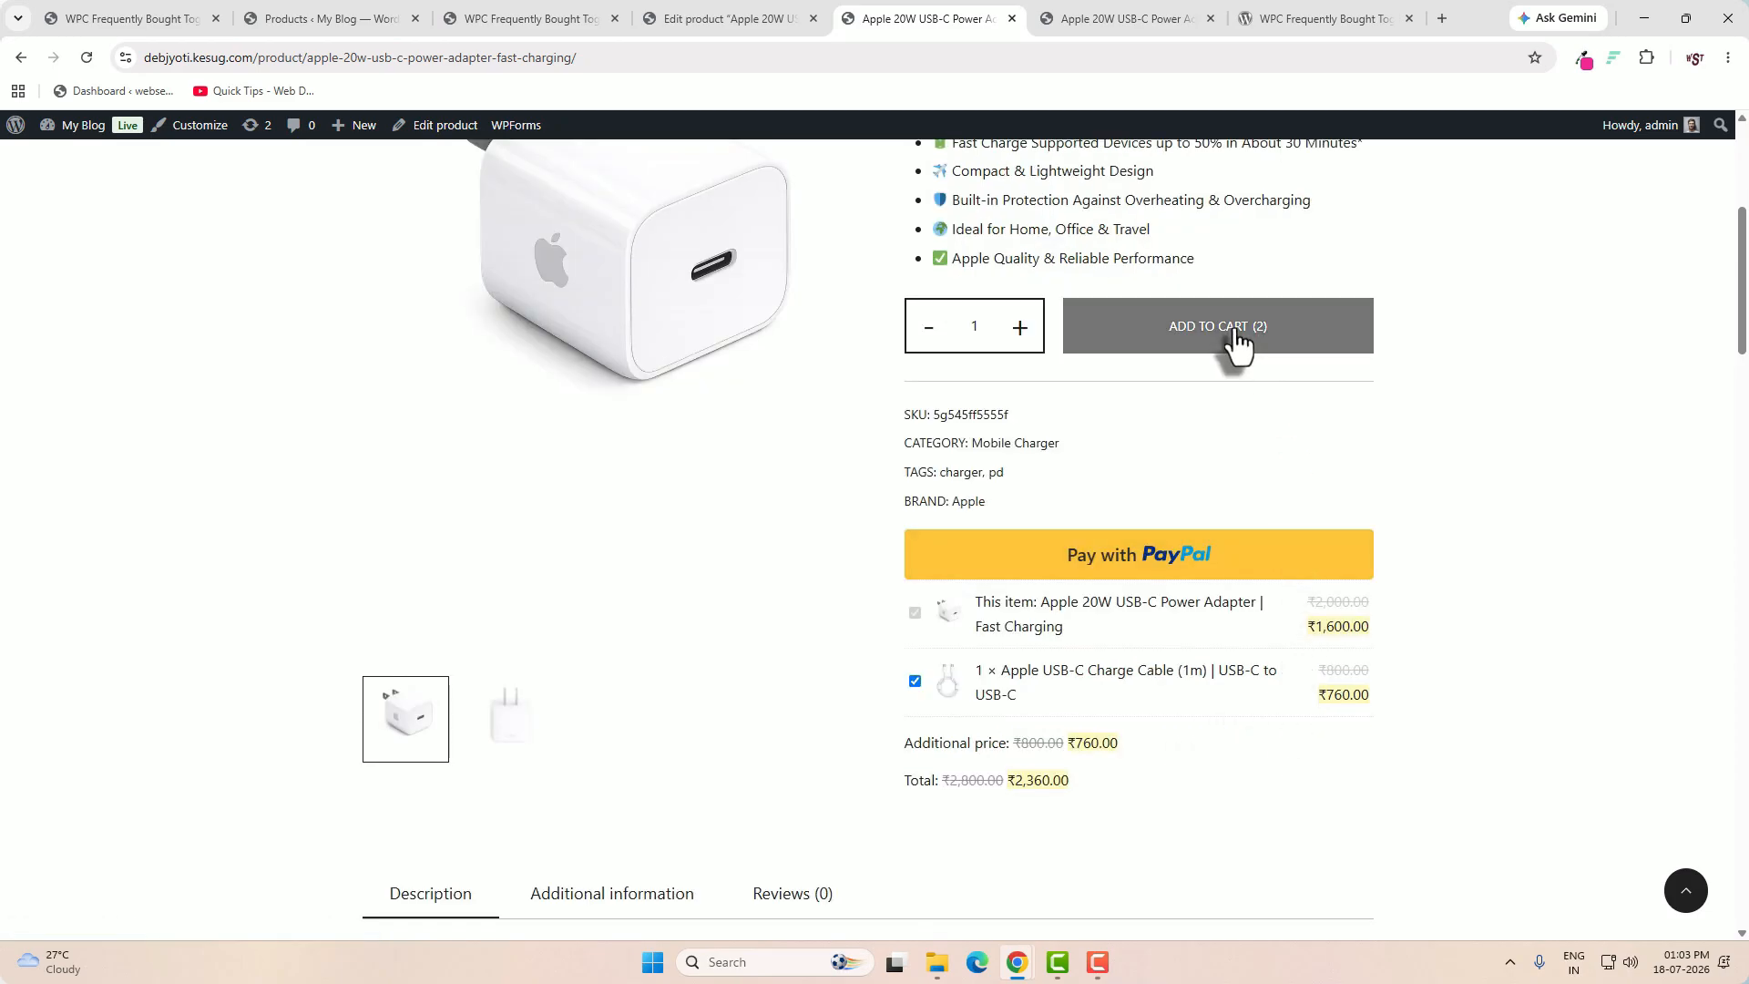
click(1293, 400)
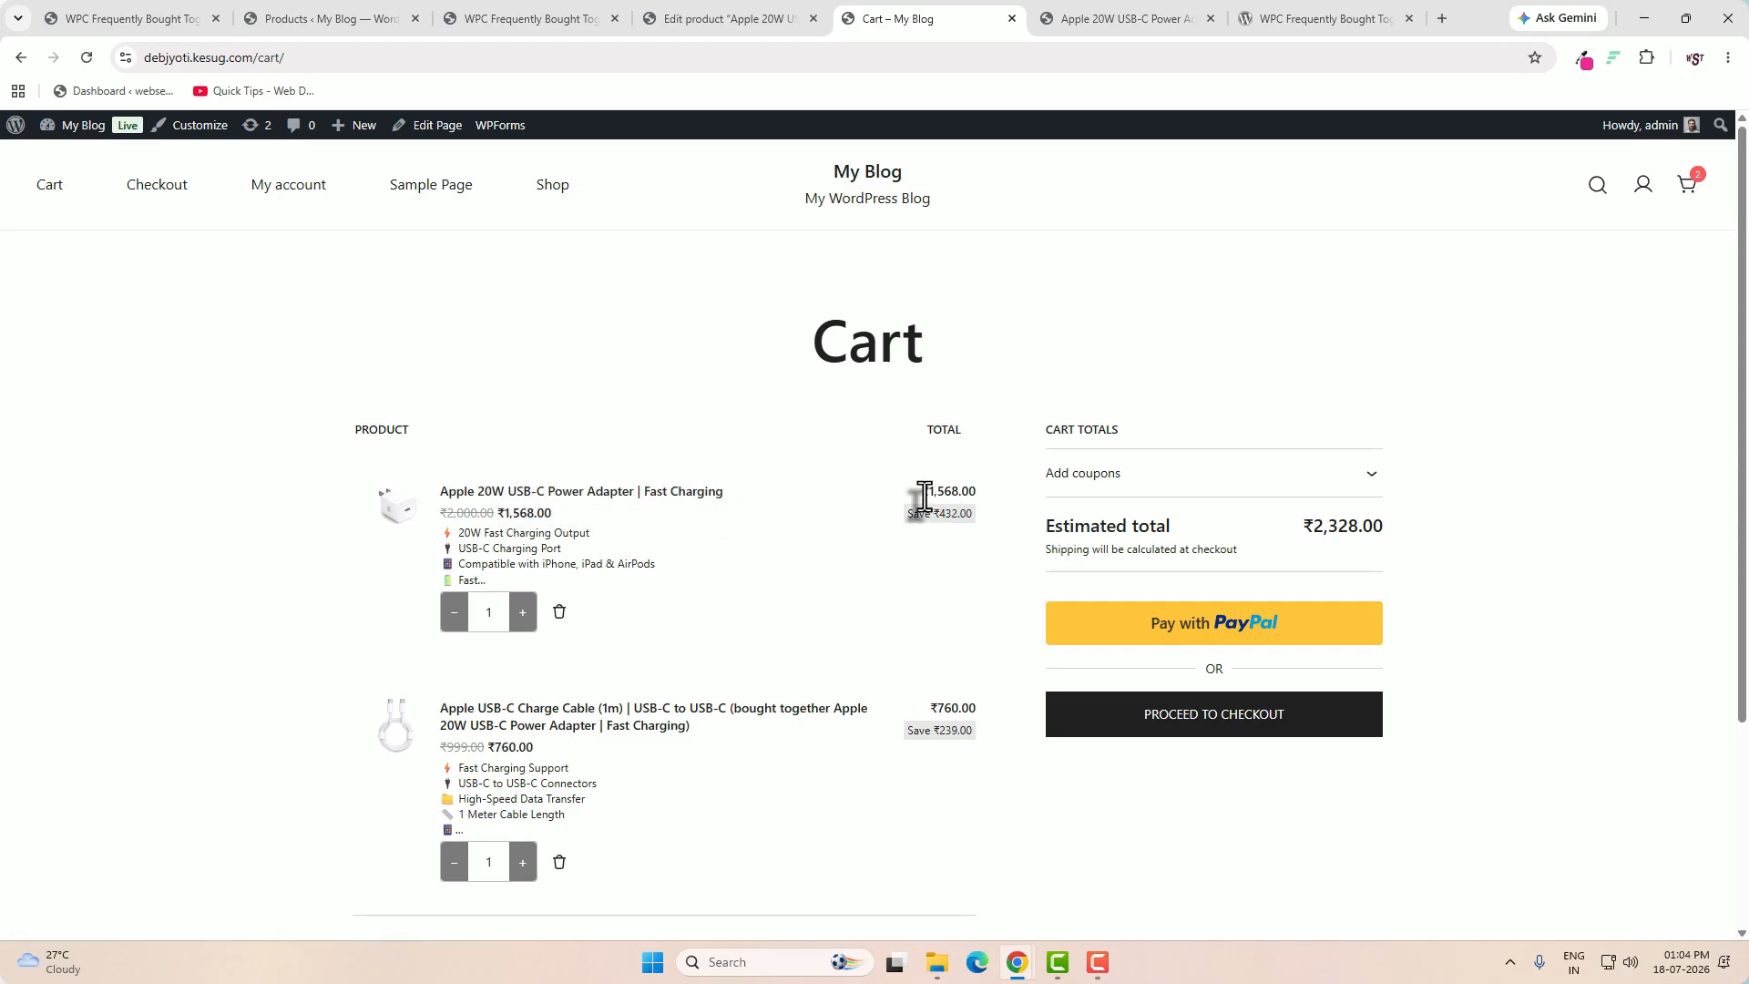
- Set the plugin's Layout option to Grid - 3 columns and save the settings
click(564, 19)
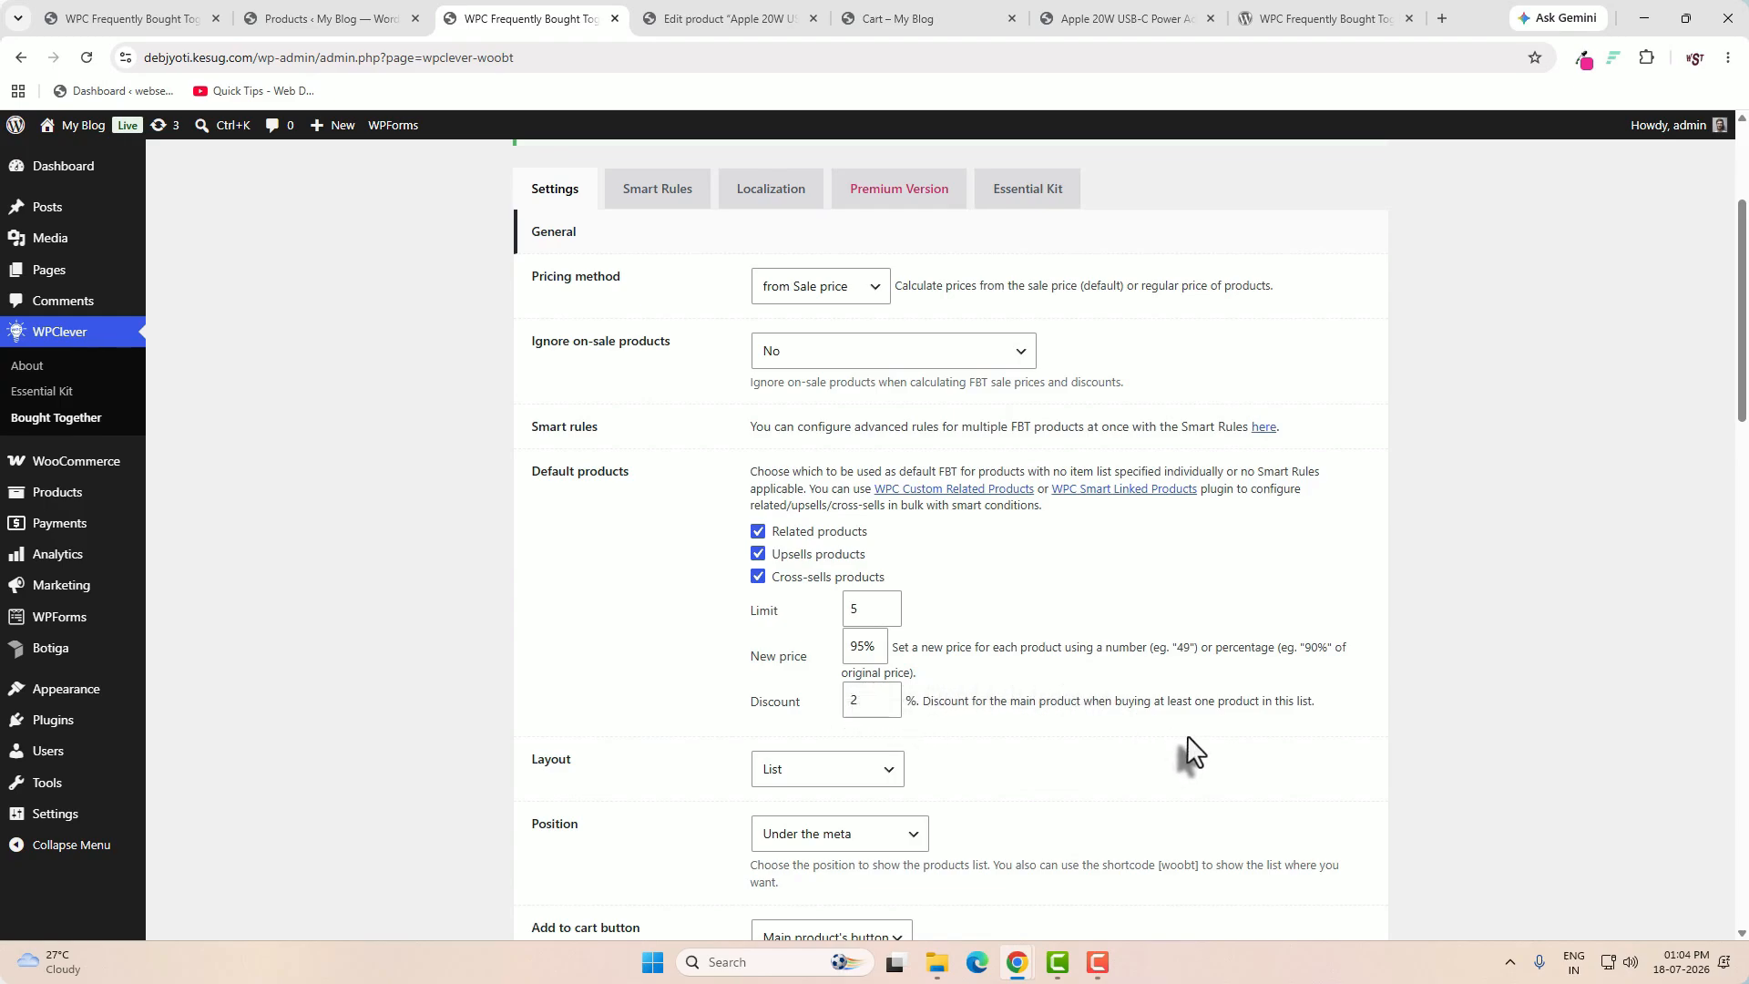
drag(980, 701, 1225, 720)
scroll(1221, 729, down, 2)
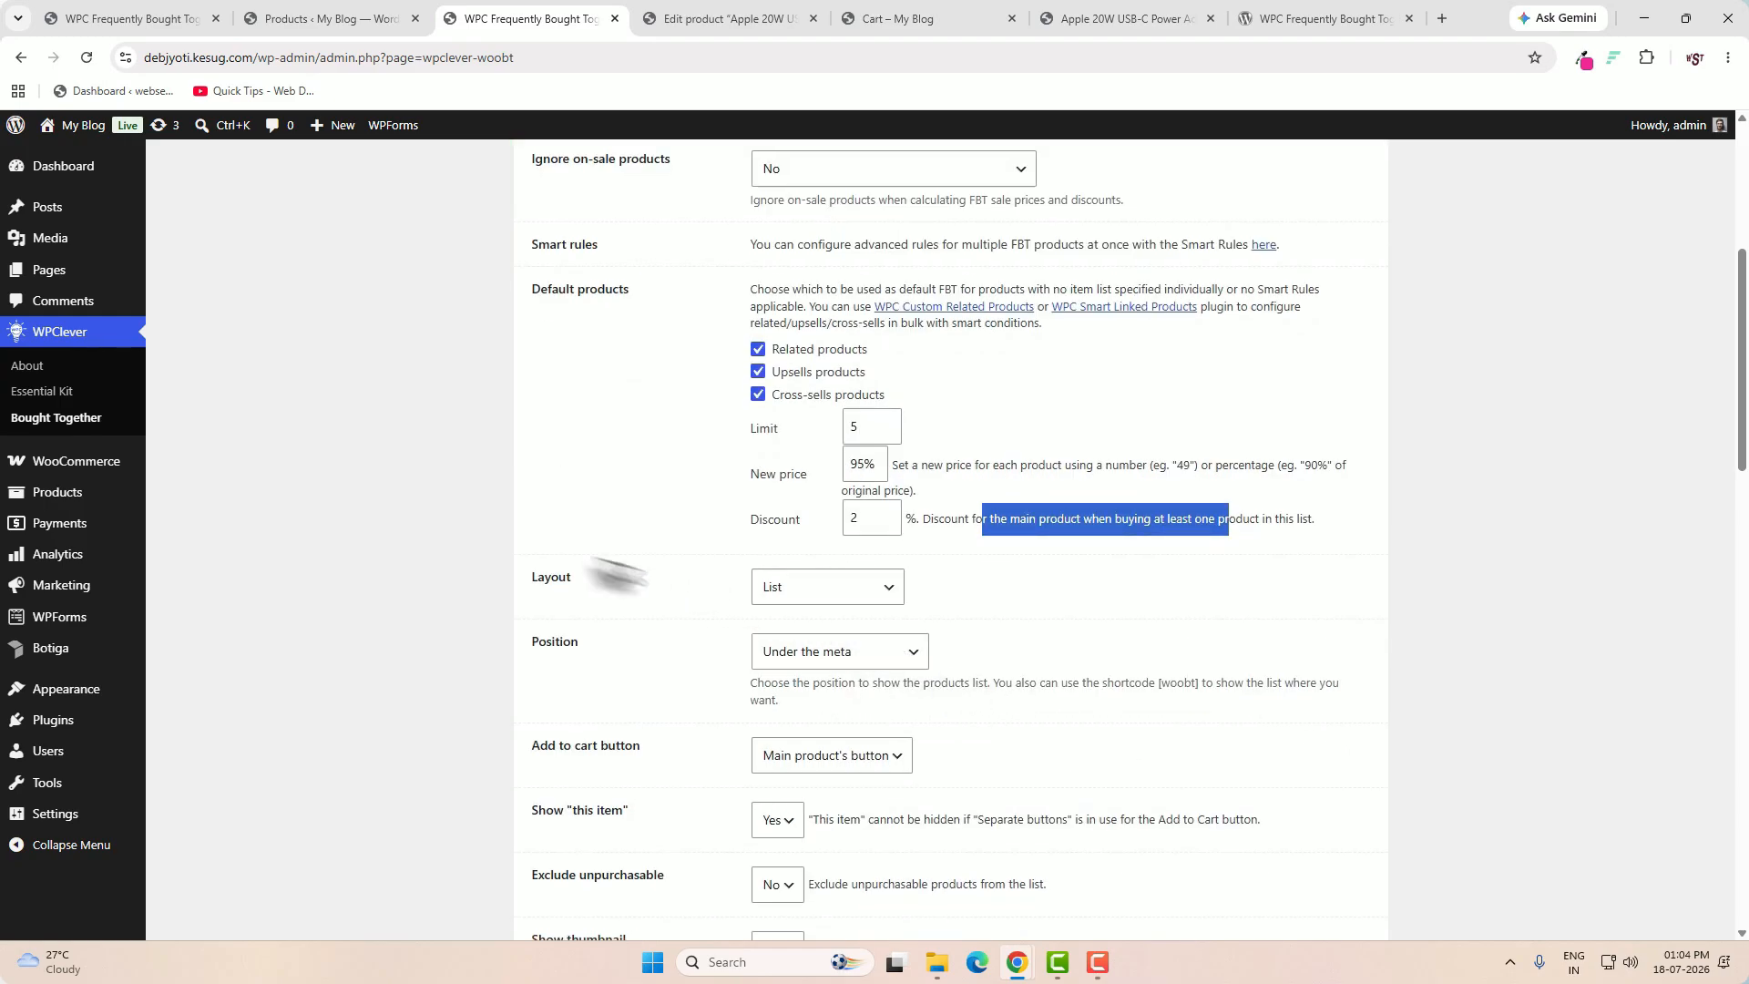
click(885, 598)
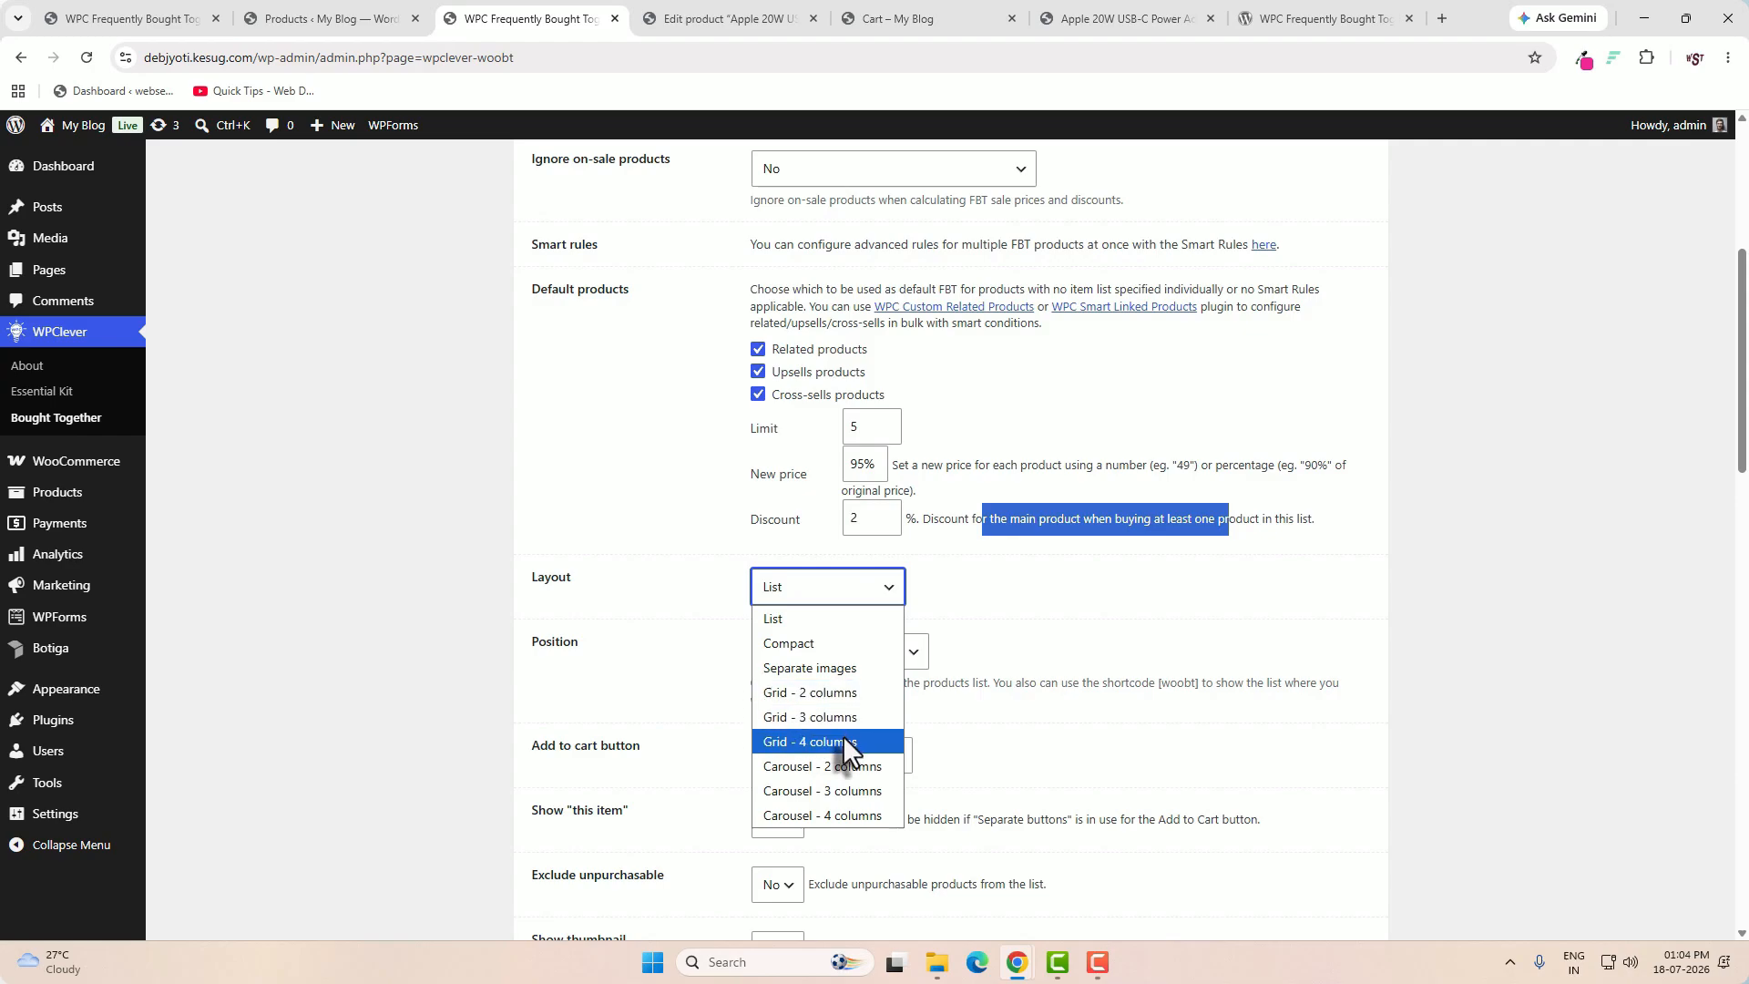
click(825, 716)
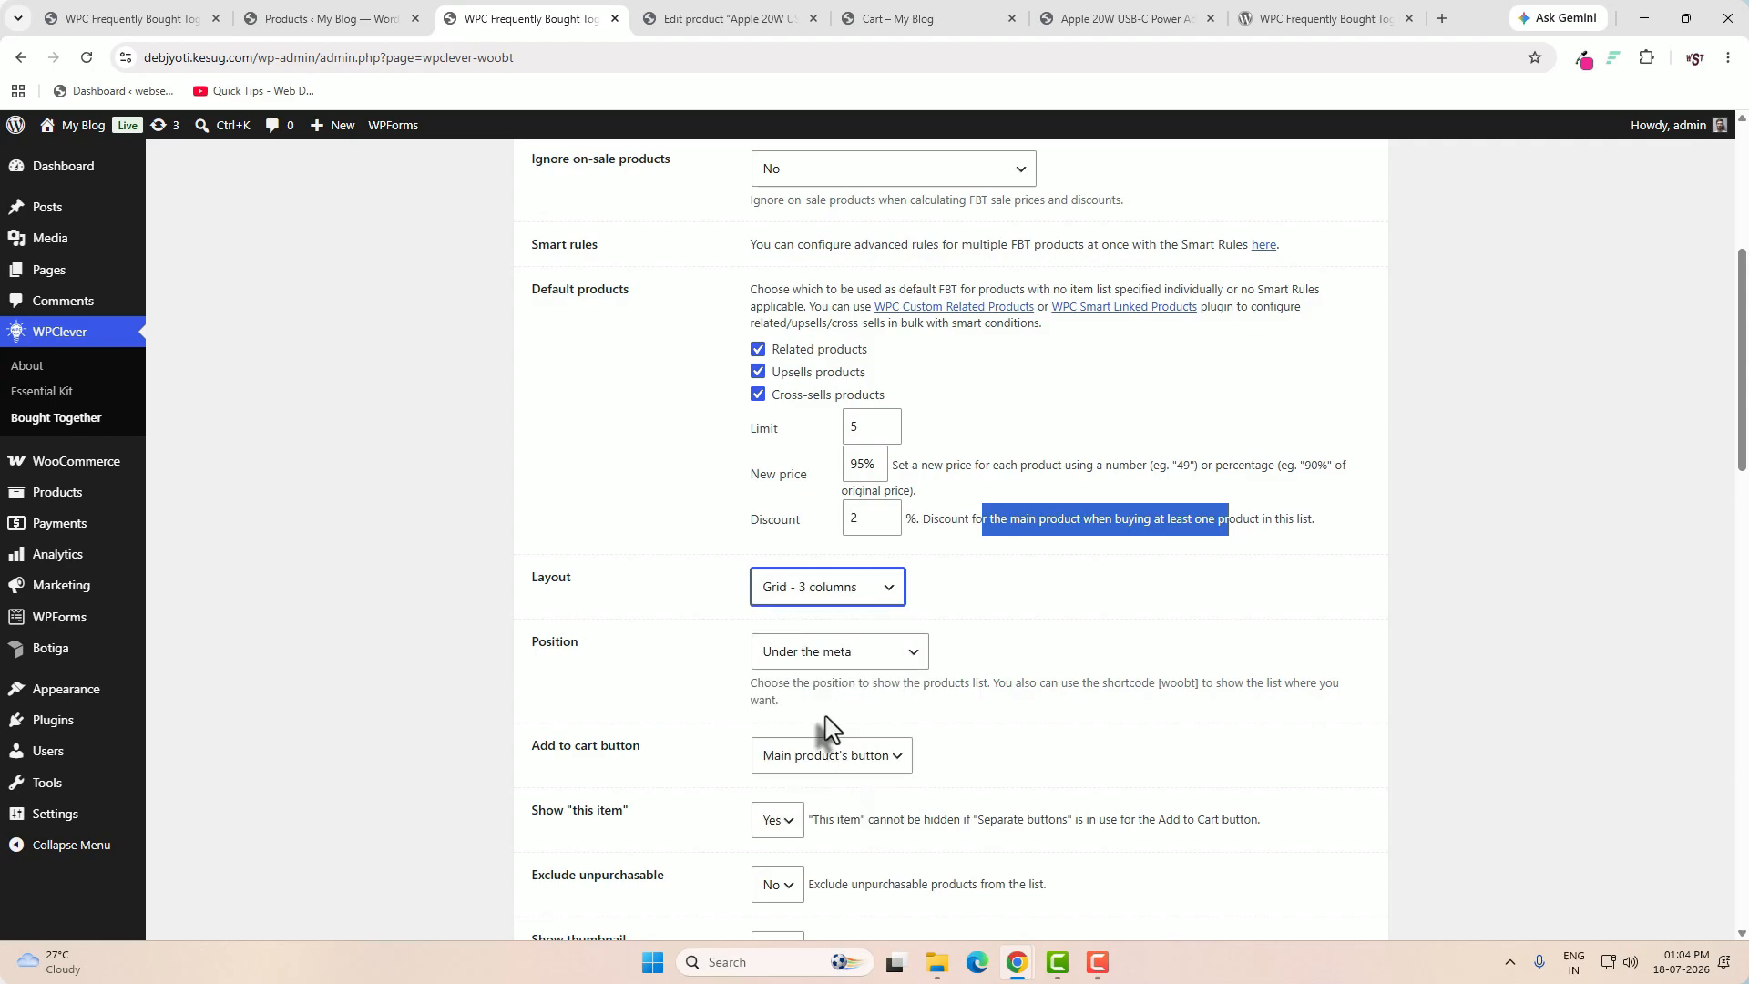
scroll(1093, 726, down, 15)
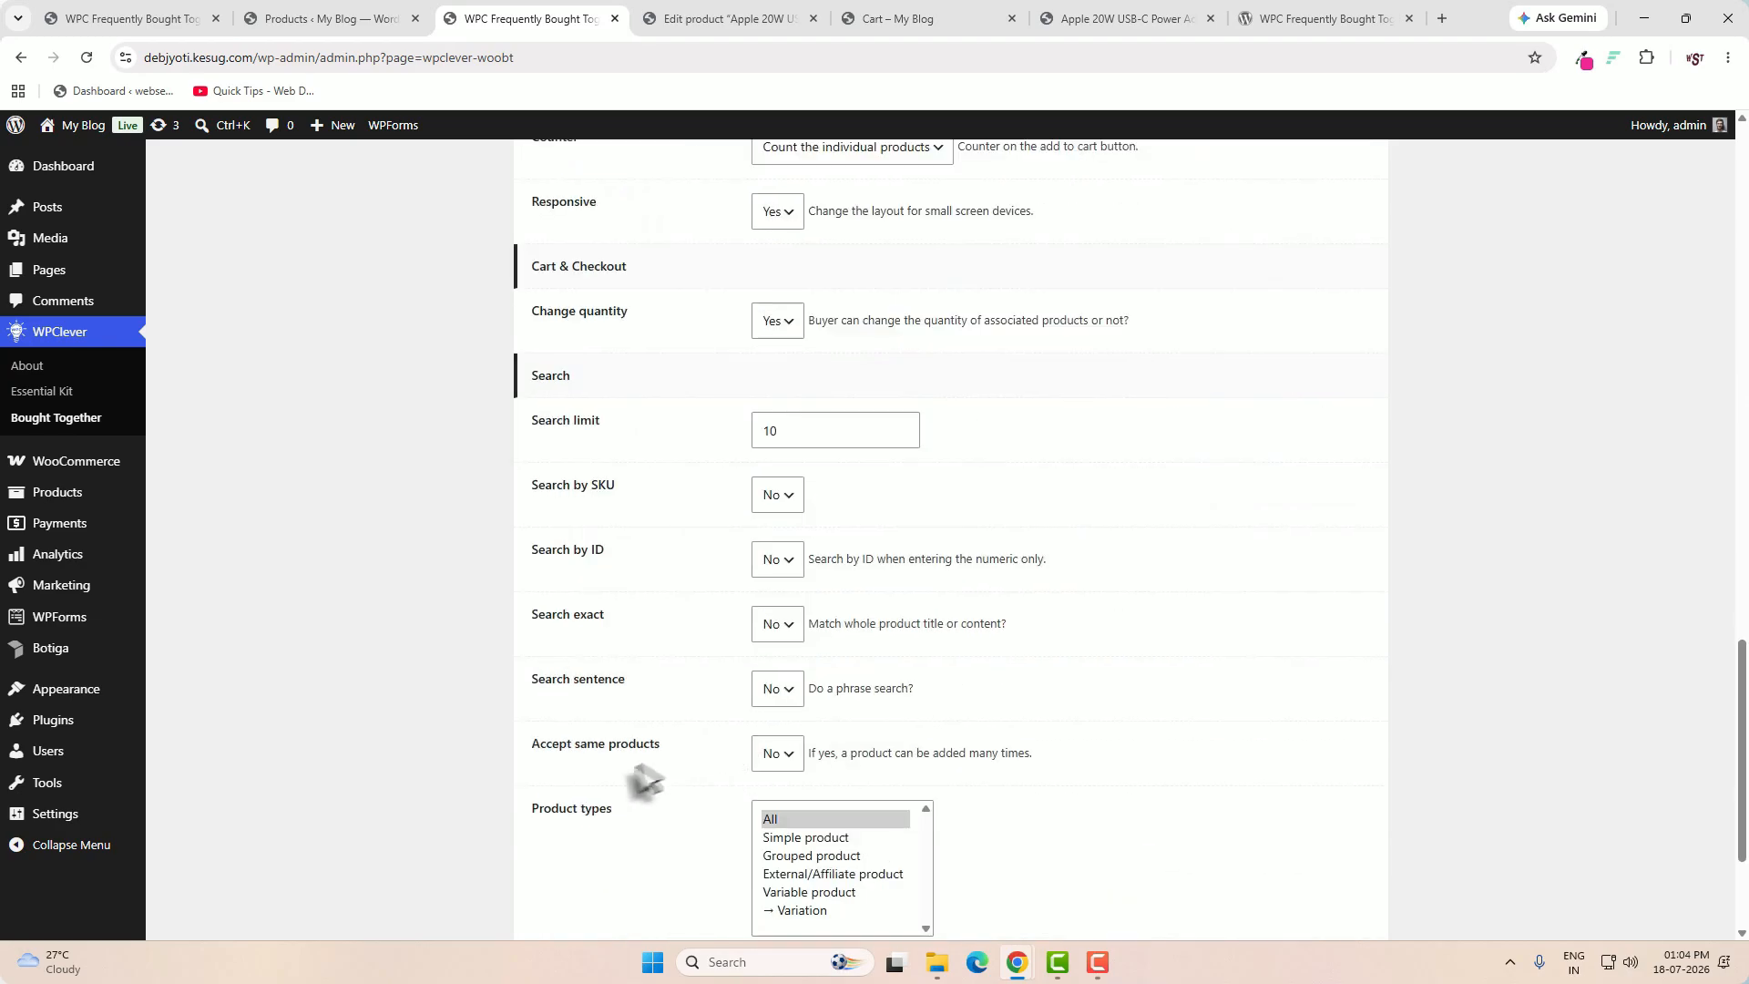
scroll(640, 776, down, 3)
click(597, 761)
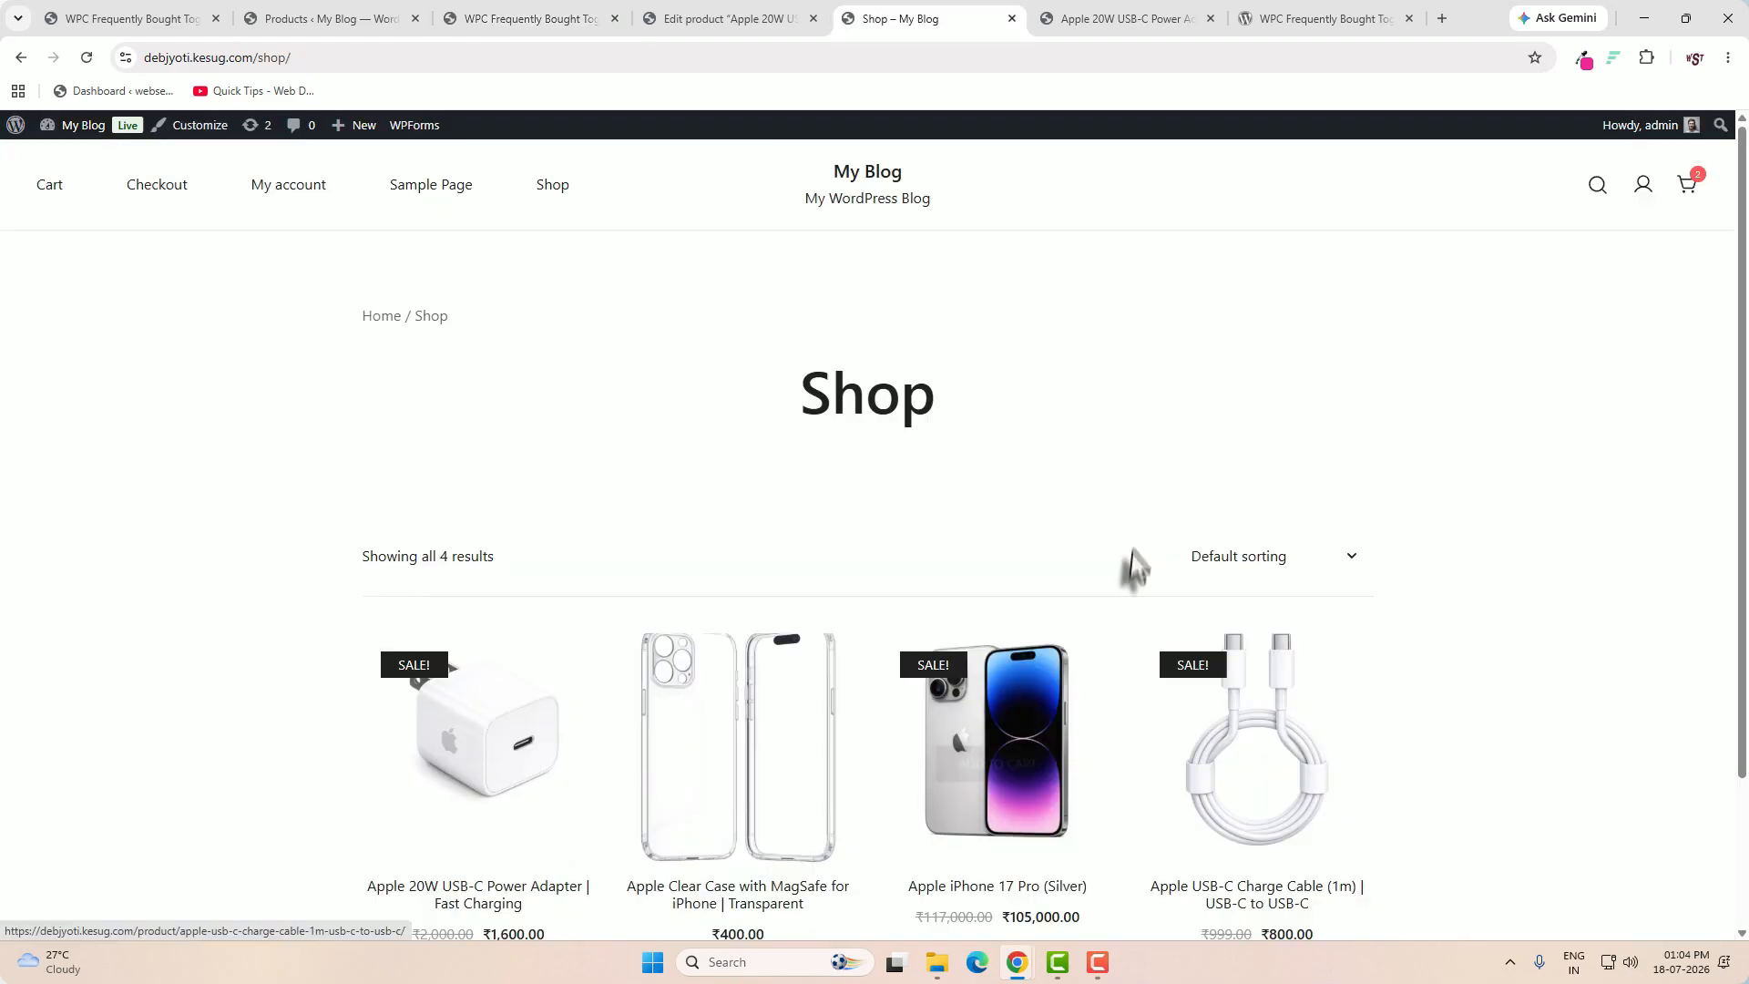
- Open the Apple iPhone 17 Pro (Silver) product from the shop and check its Frequently Bought Together grid
scroll(1133, 565, down, 2)
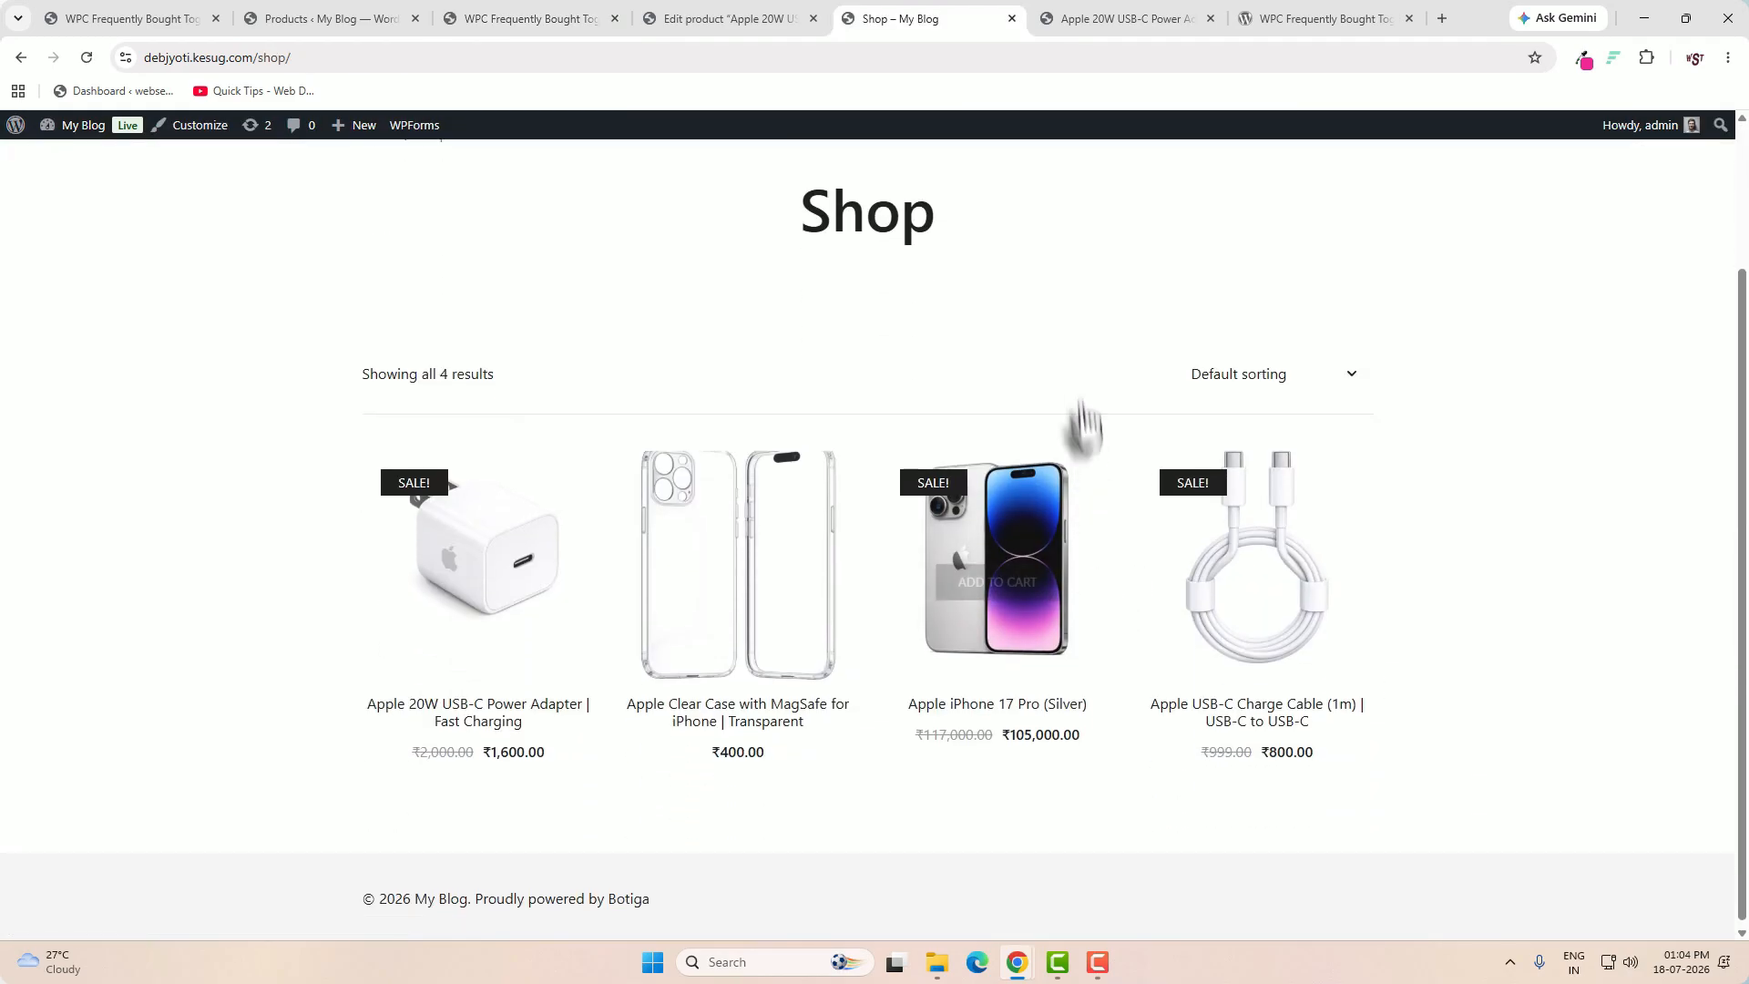
click(1011, 514)
scroll(1393, 566, down, 5)
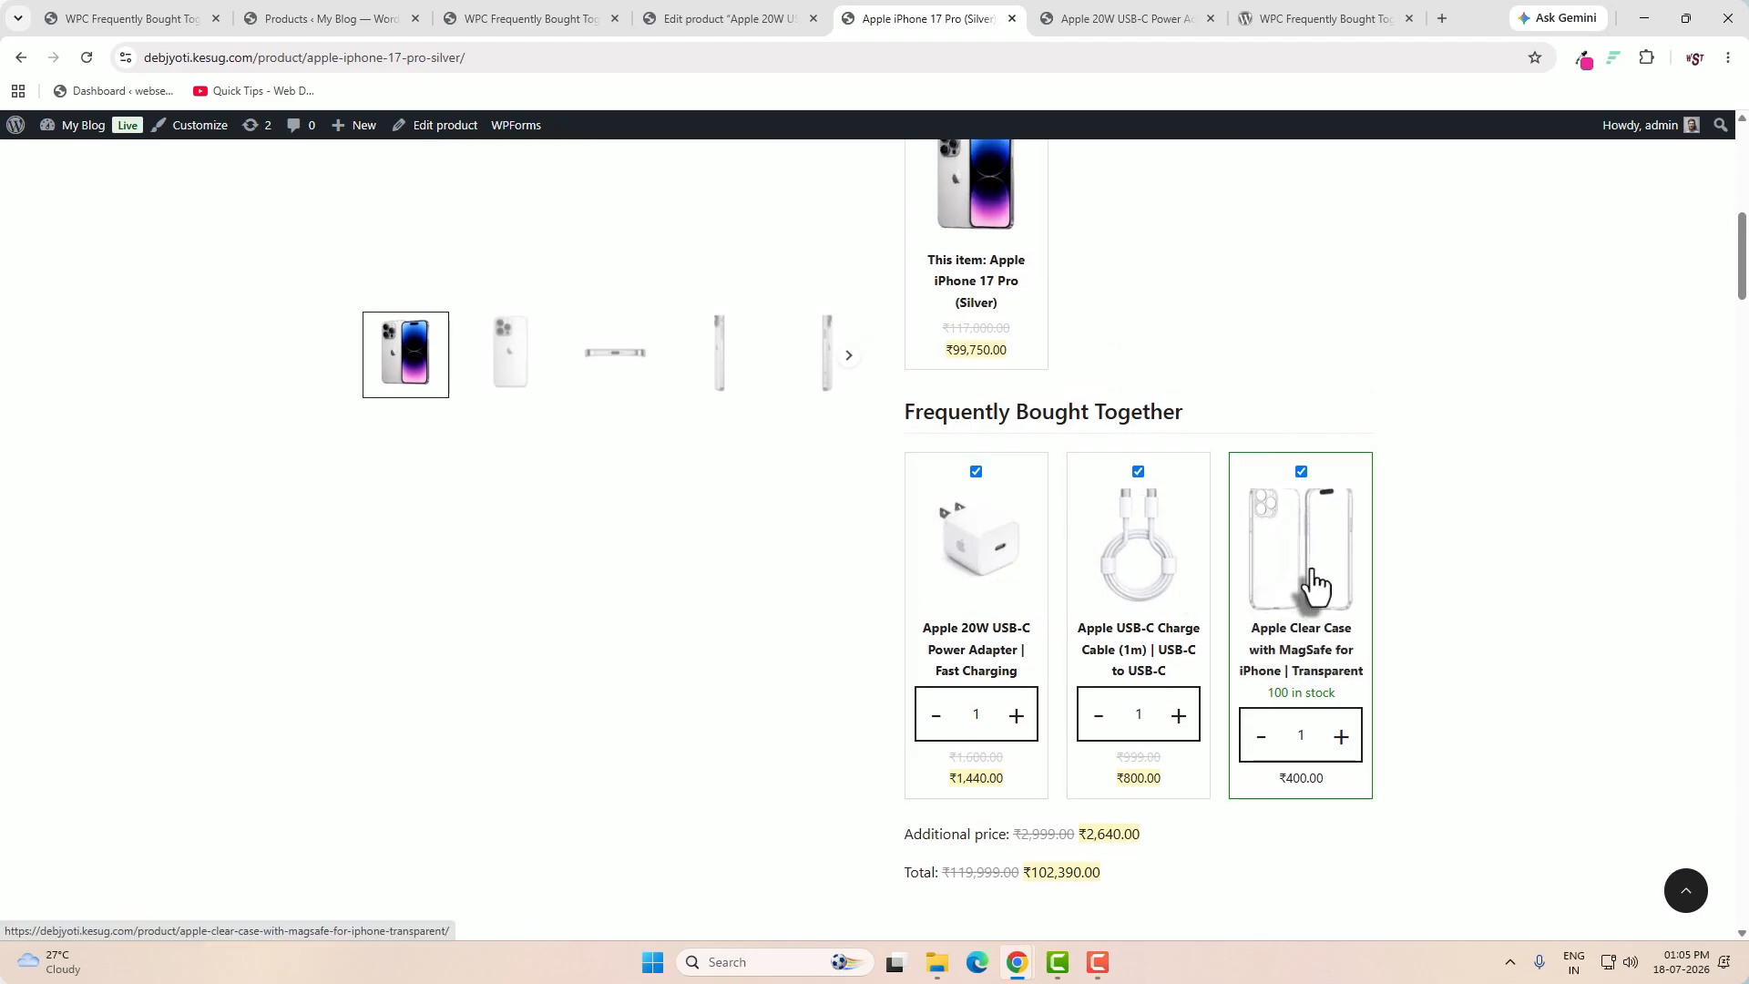
- Set the plugin's Layout option to List
key(ctrl+3)
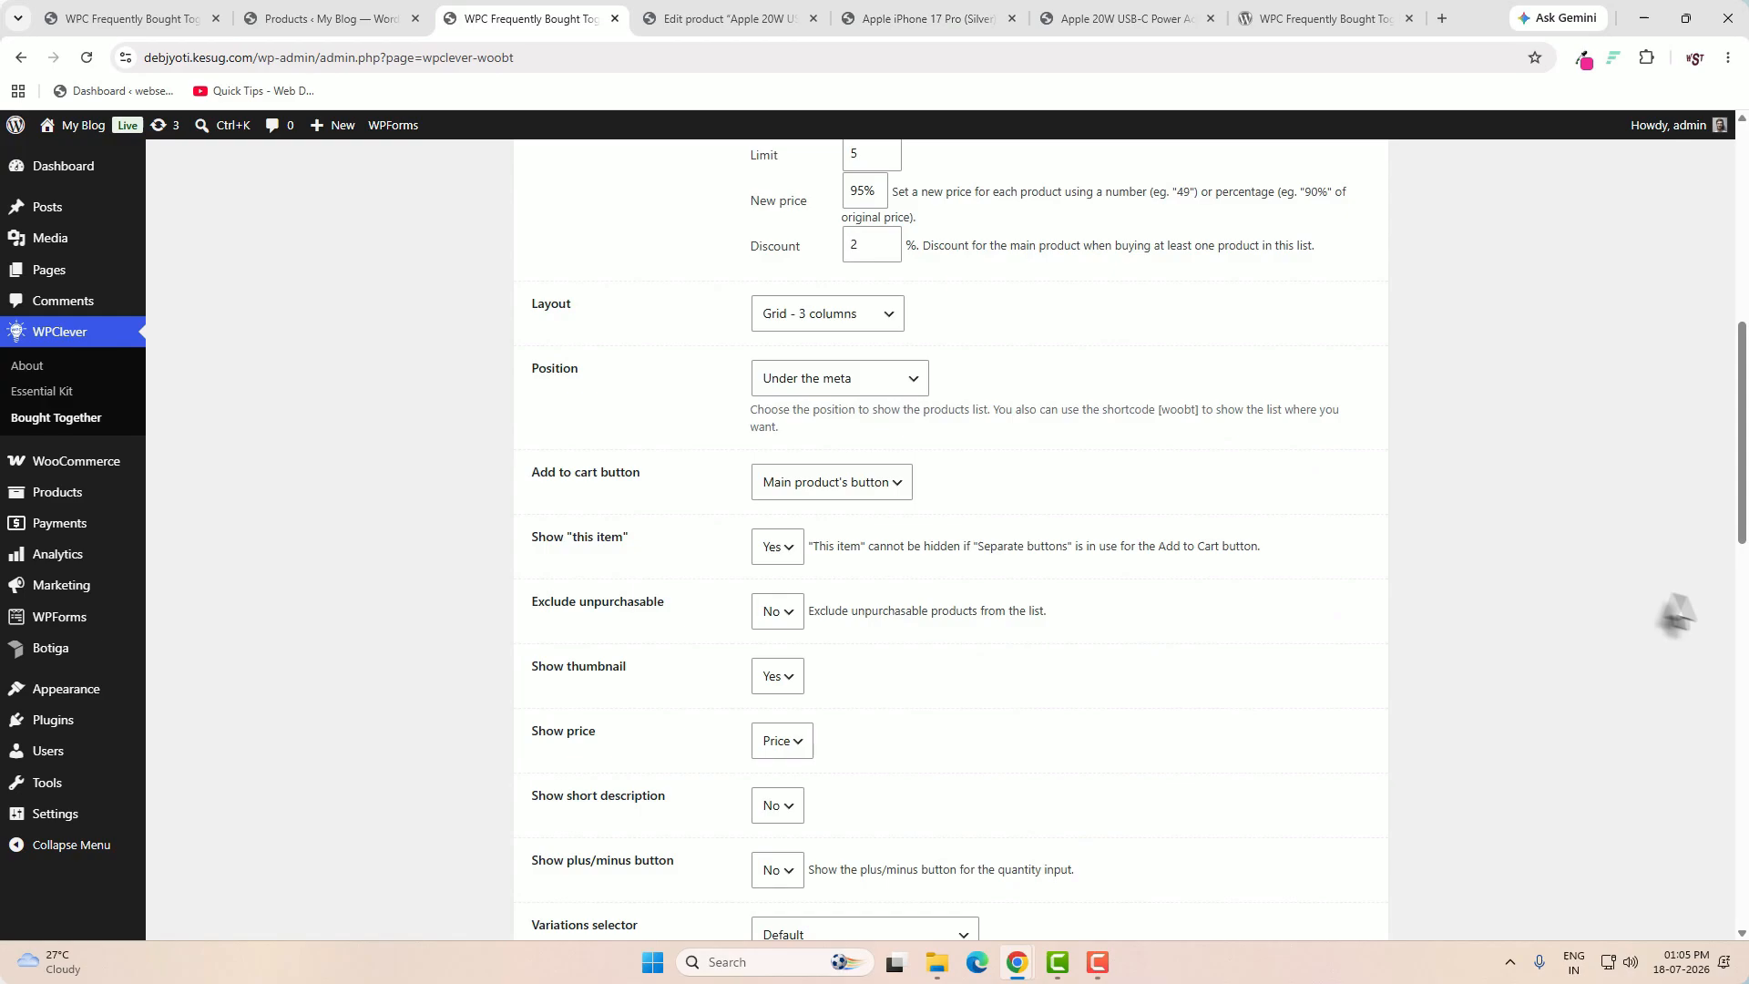
click(881, 317)
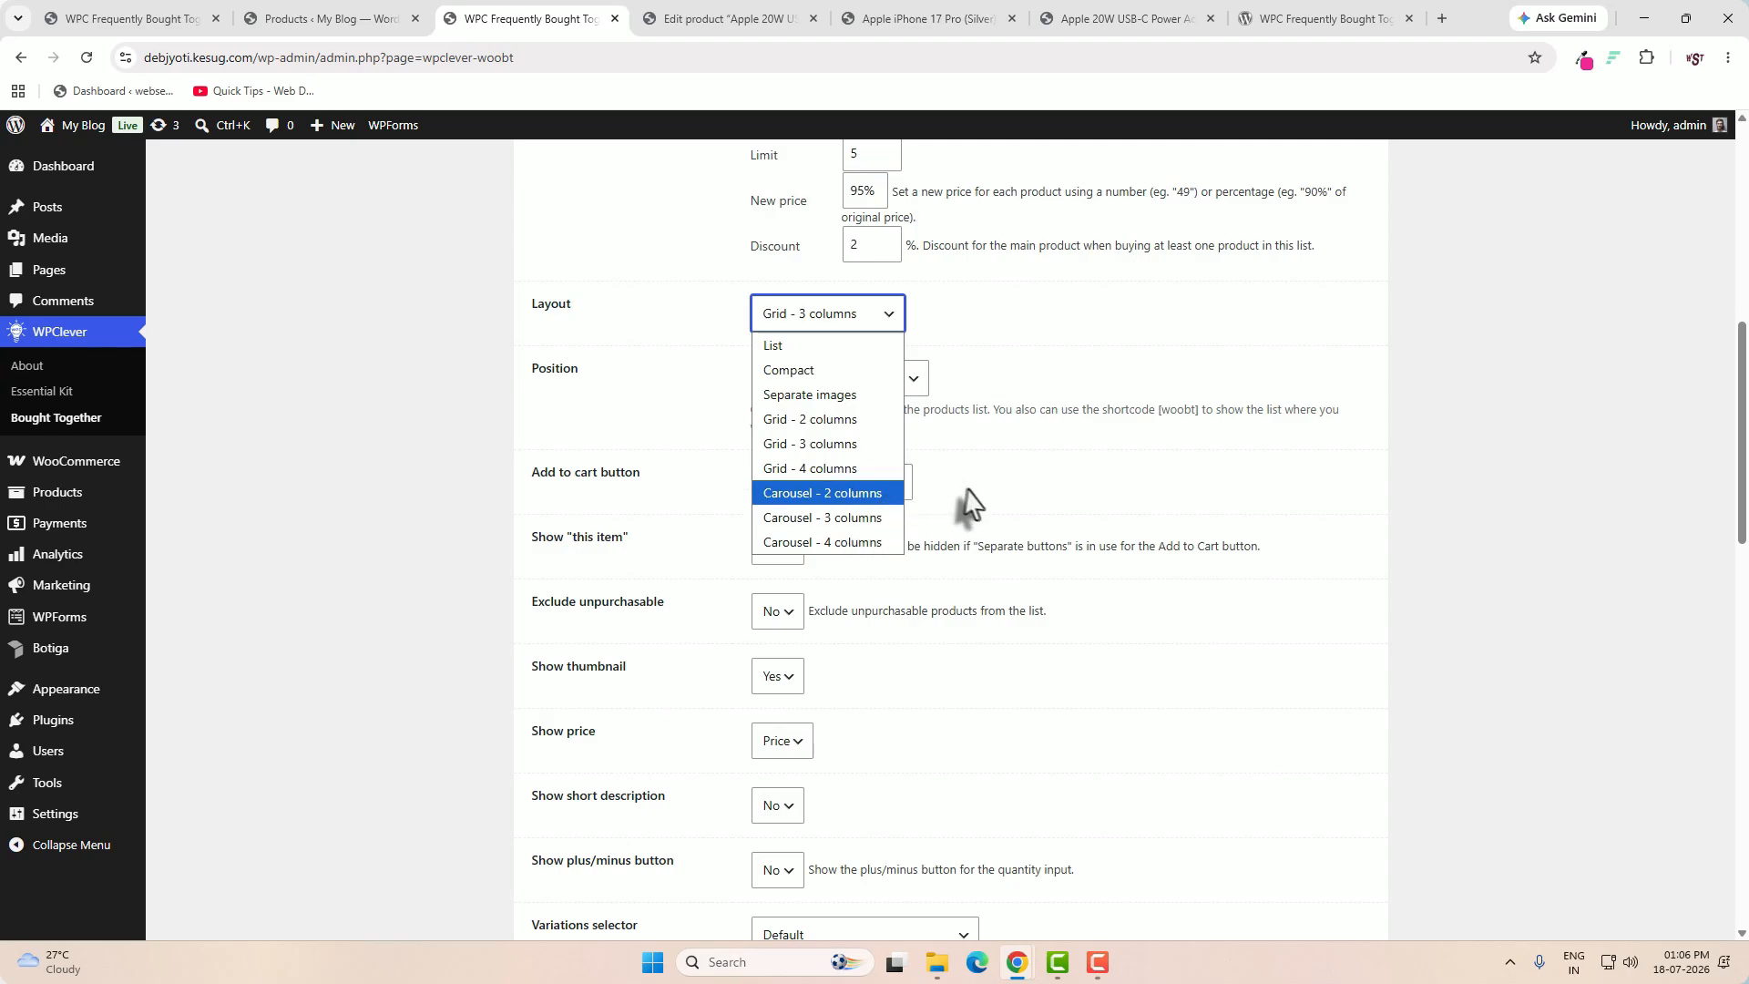
click(811, 346)
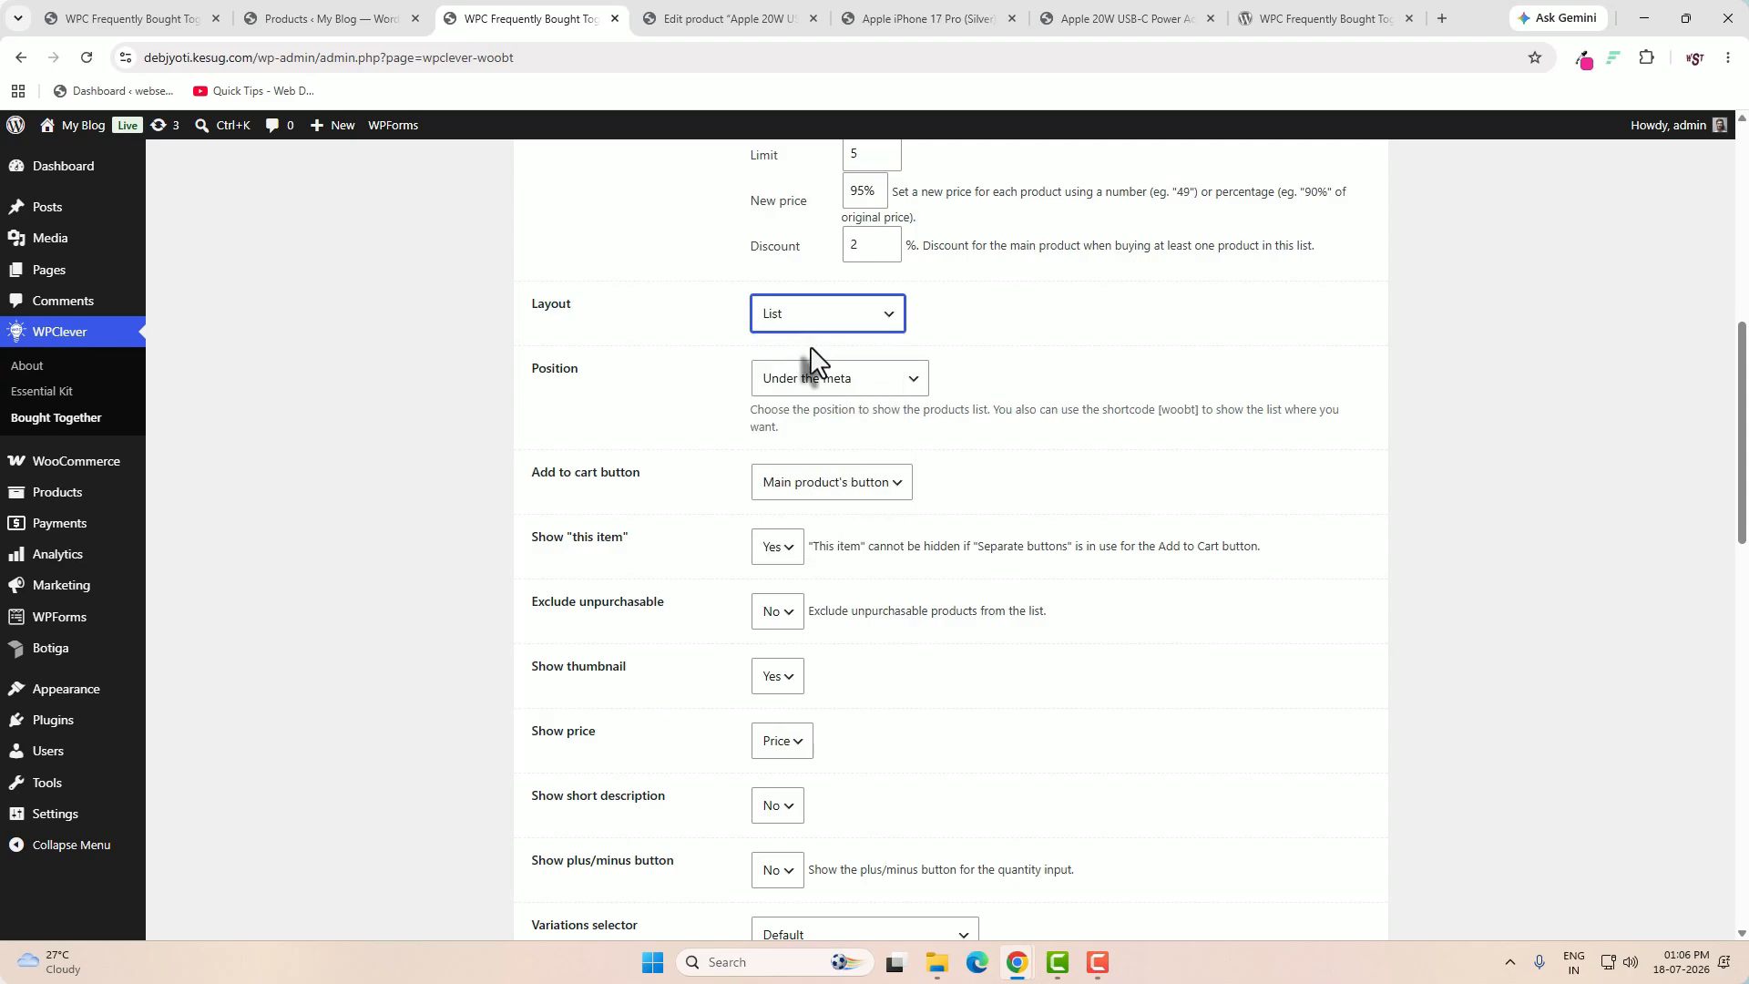
- Examine the meta area on the iPhone 17 Pro page and where the Frequently Bought Together section sits relative to it
click(889, 384)
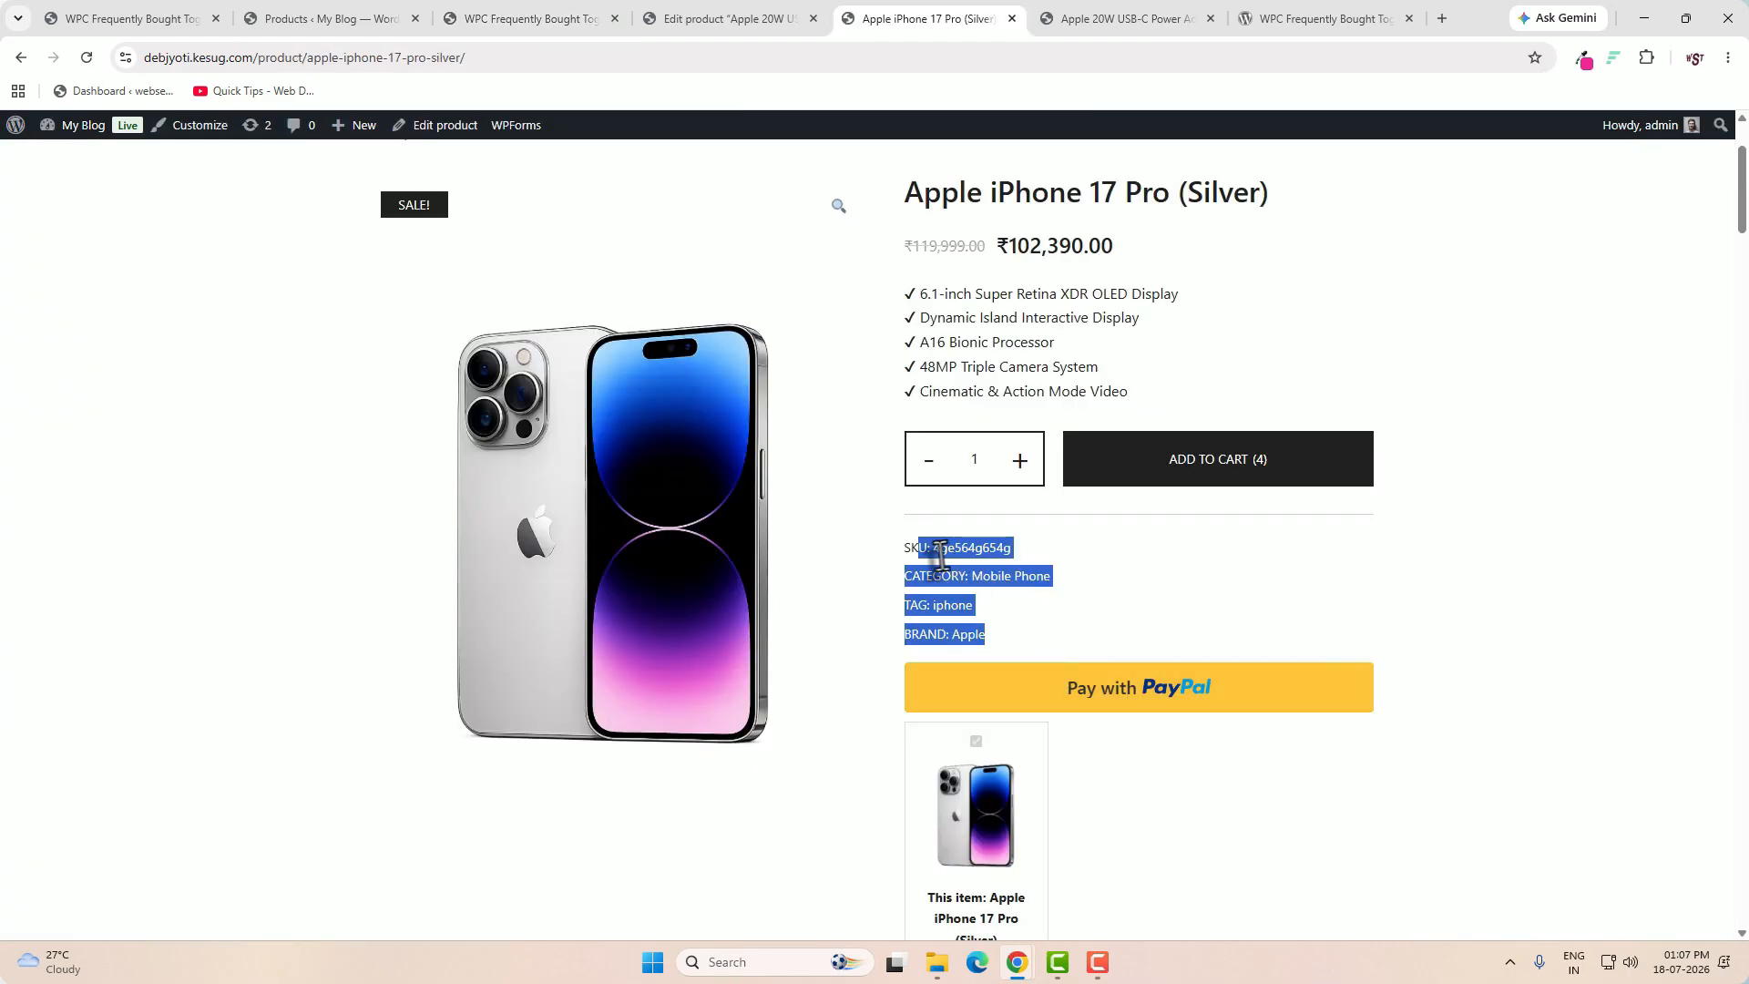
click(926, 546)
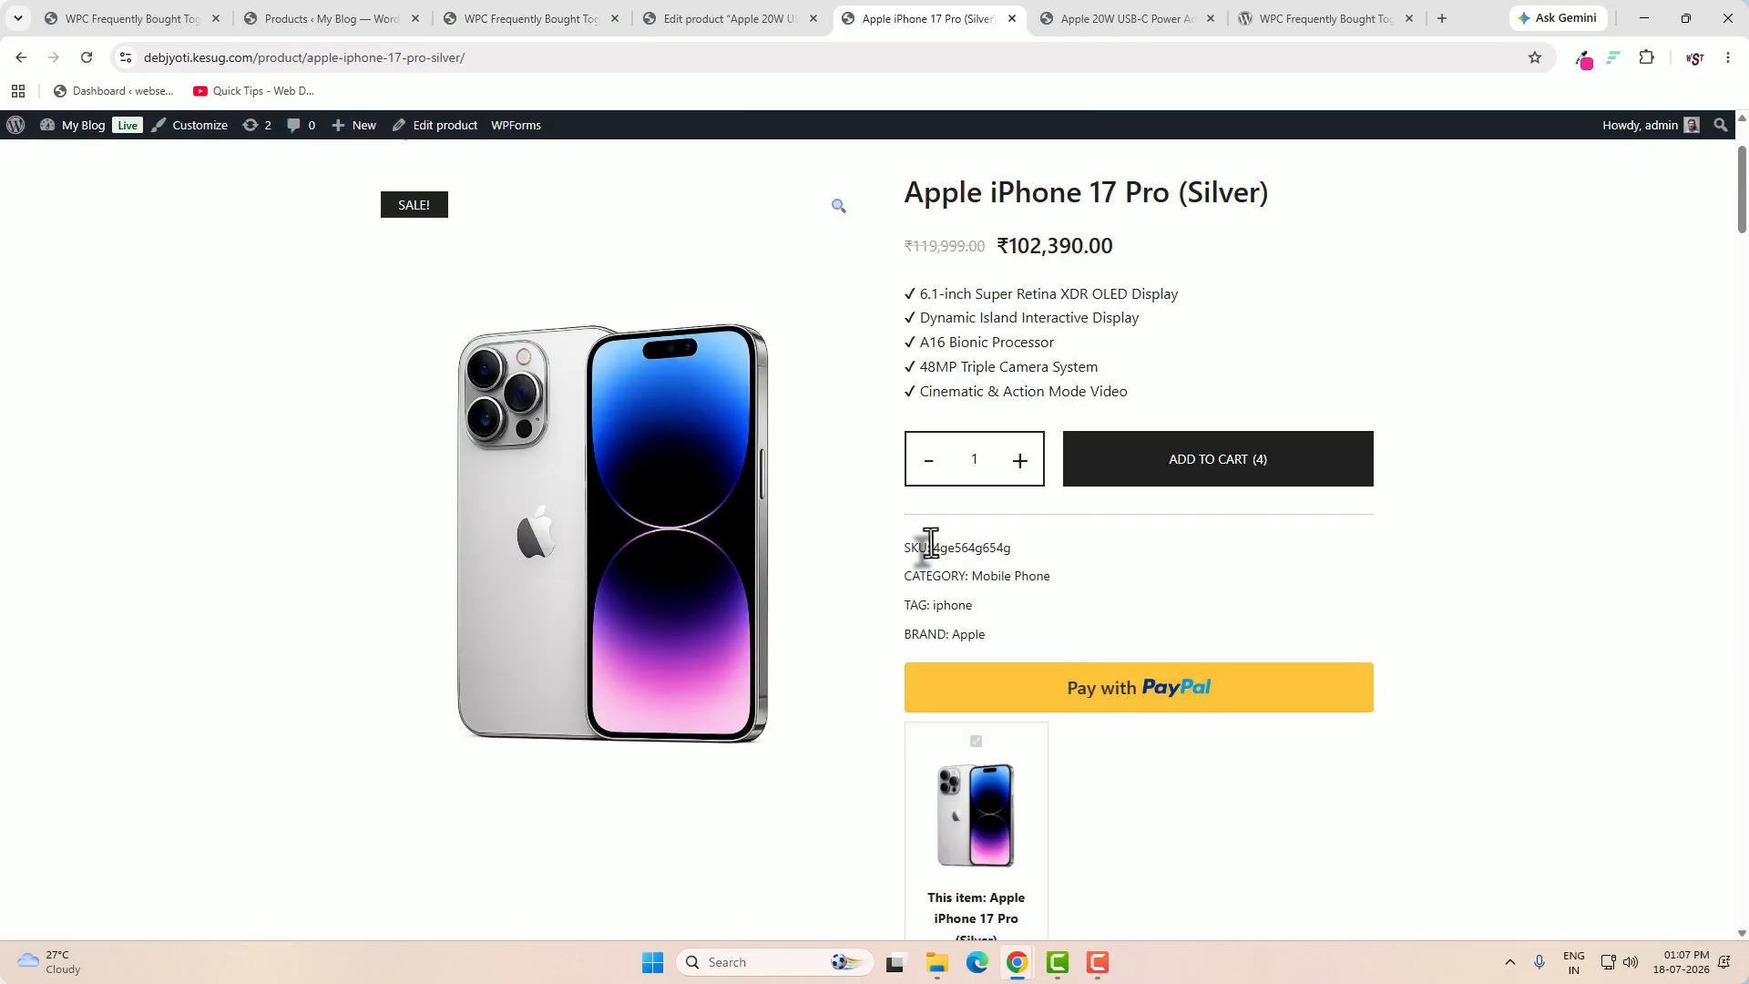
mouse_move(928, 545)
mouse_down()
mouse_move(1526, 714)
mouse_move(1134, 724)
mouse_move(1475, 742)
mouse_up()
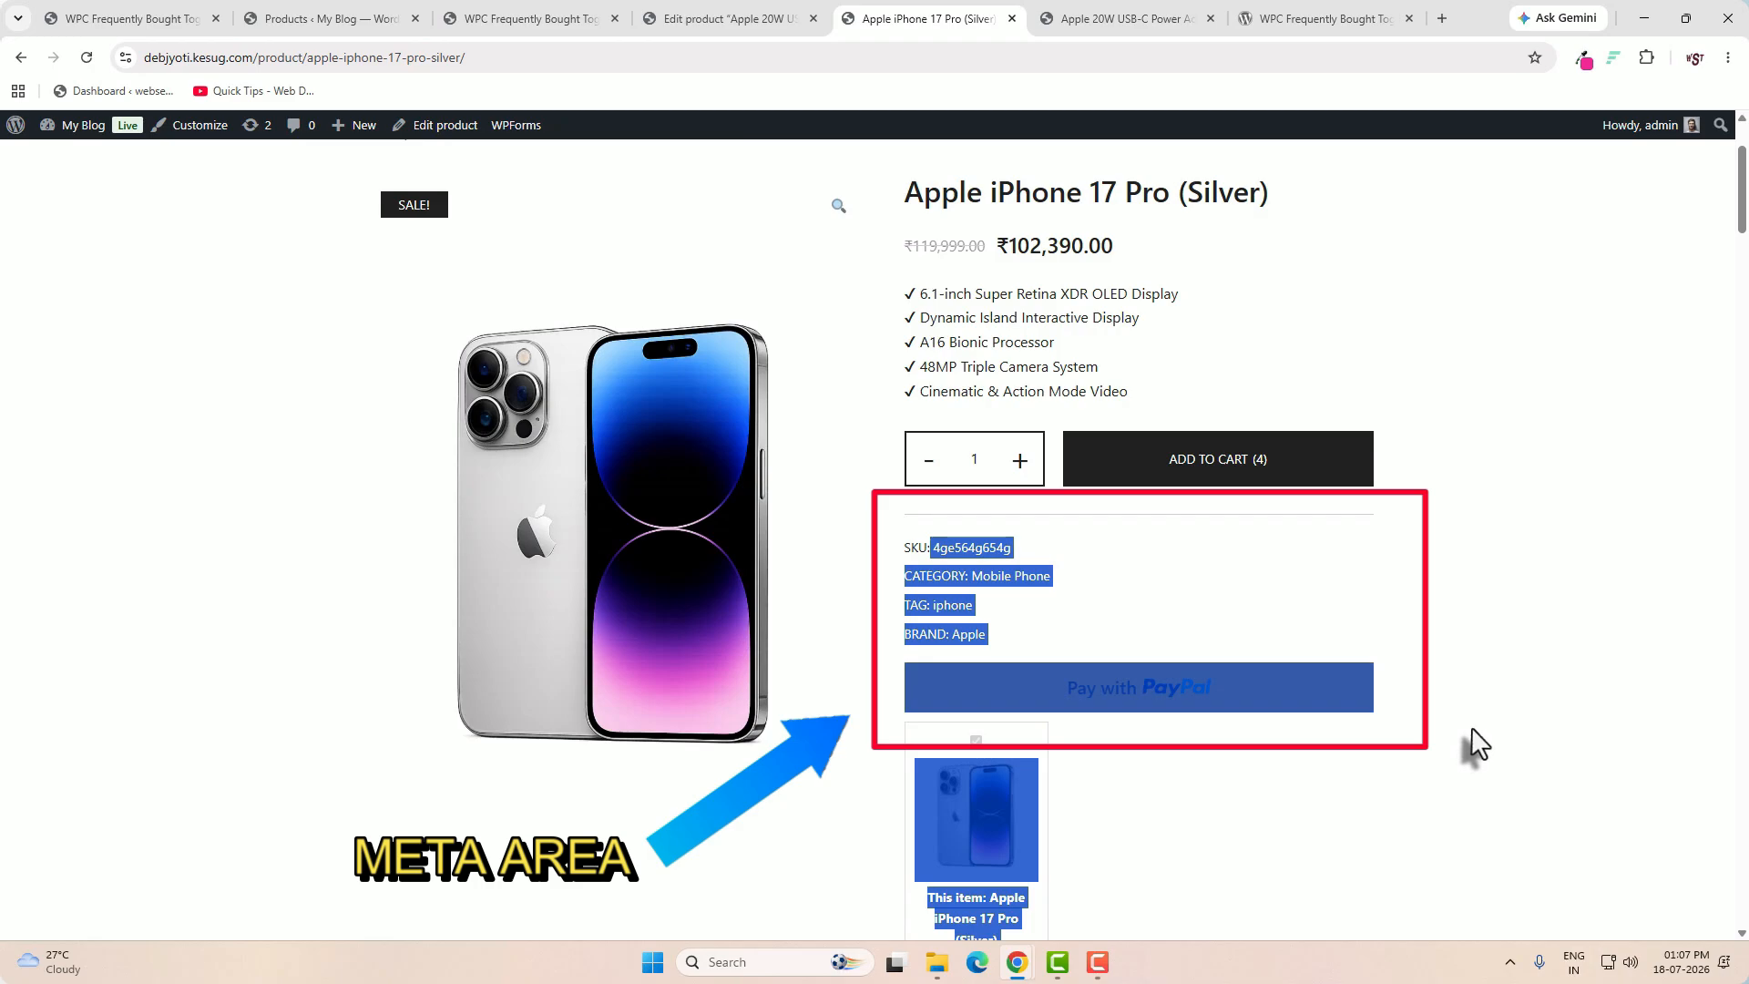
click(1476, 742)
scroll(1275, 774, down, 2)
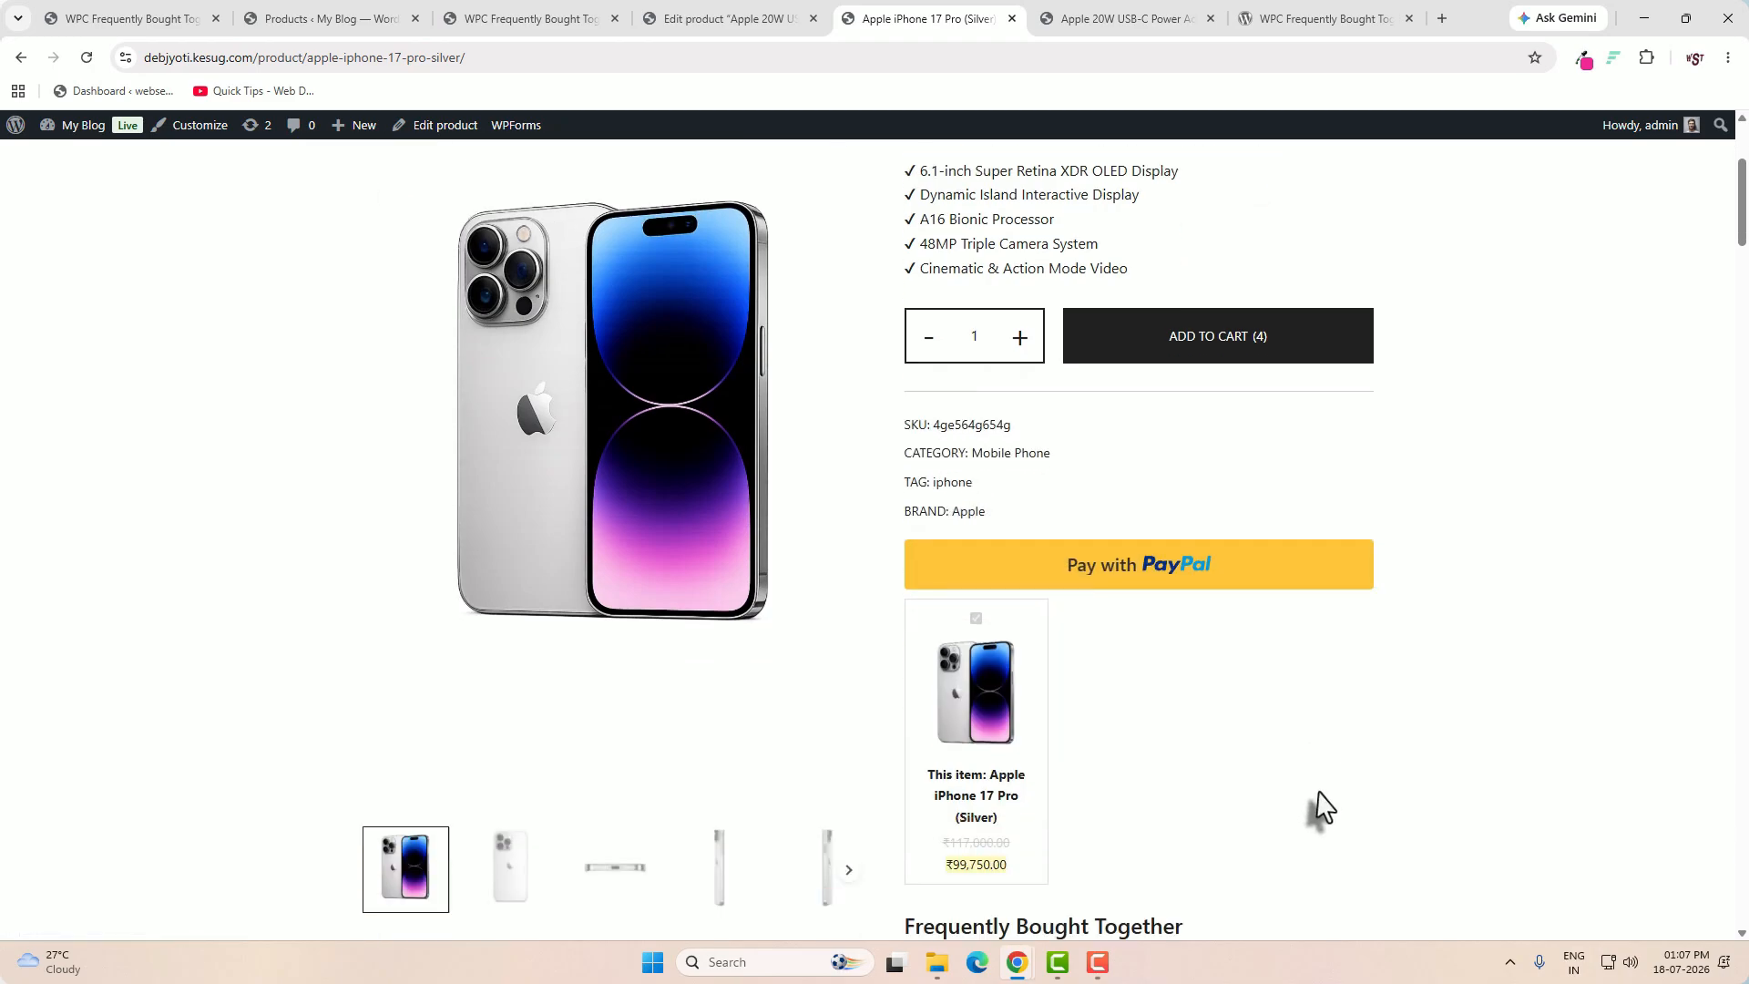
scroll(1320, 806, down, 4)
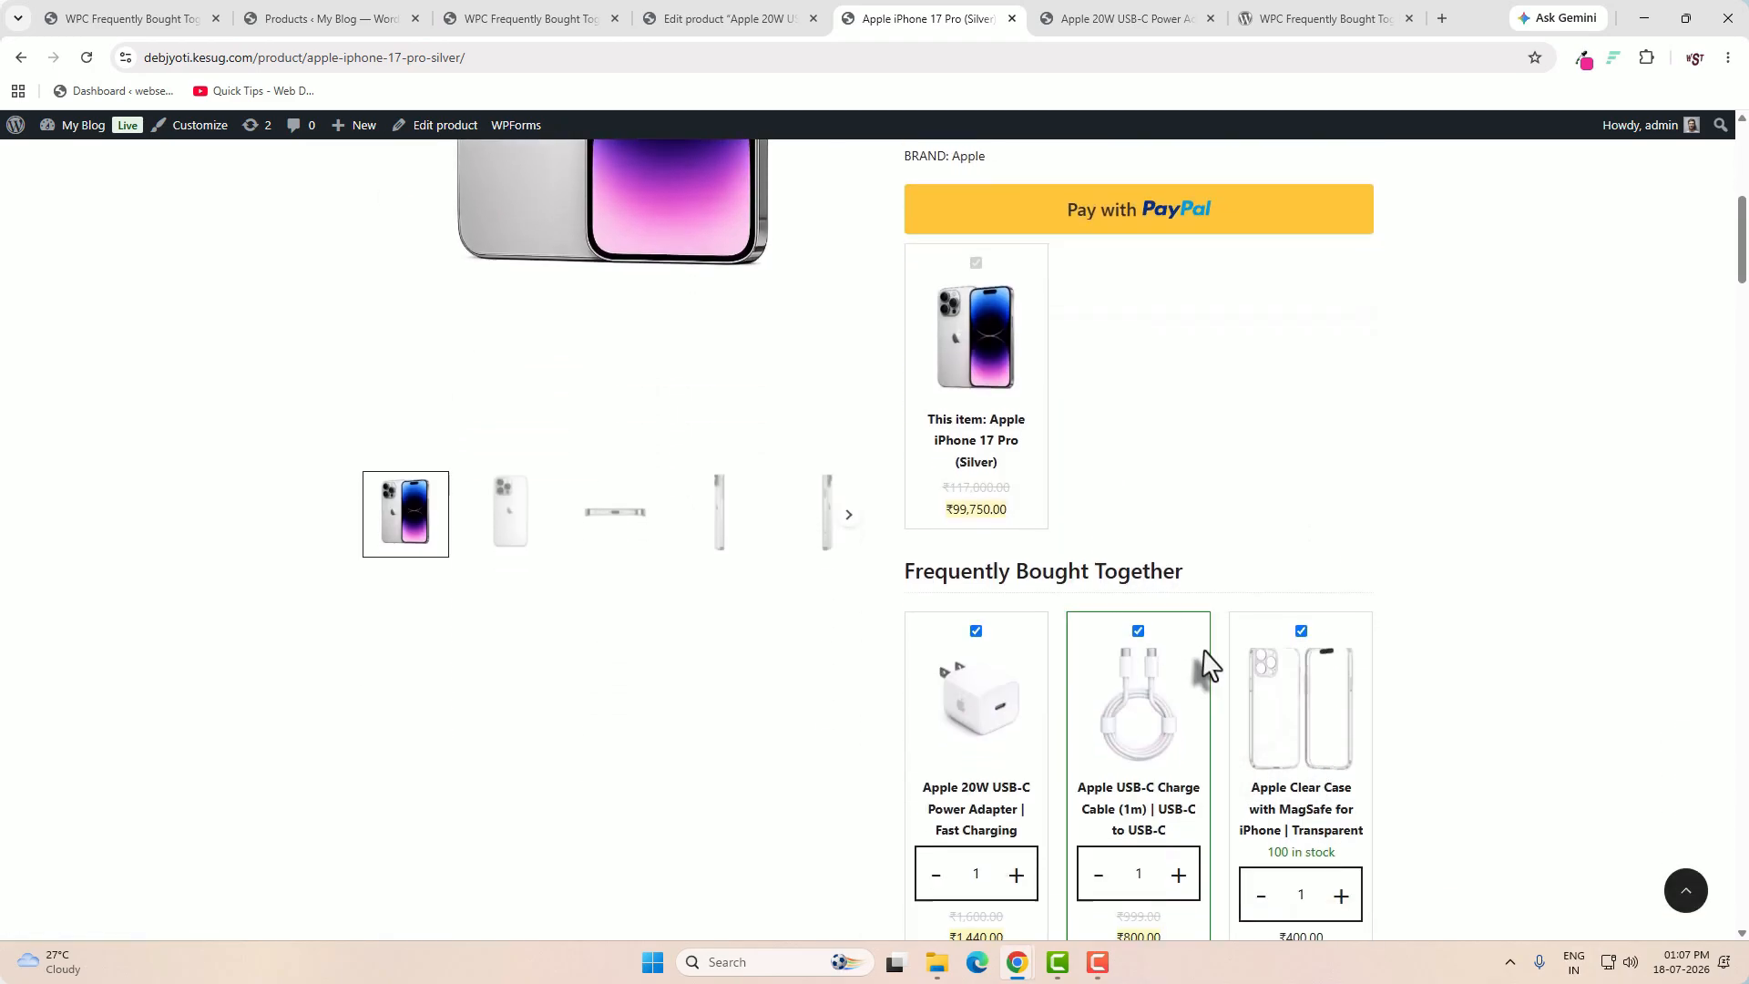
scroll(1208, 674, down, 5)
scroll(1184, 655, up, 4)
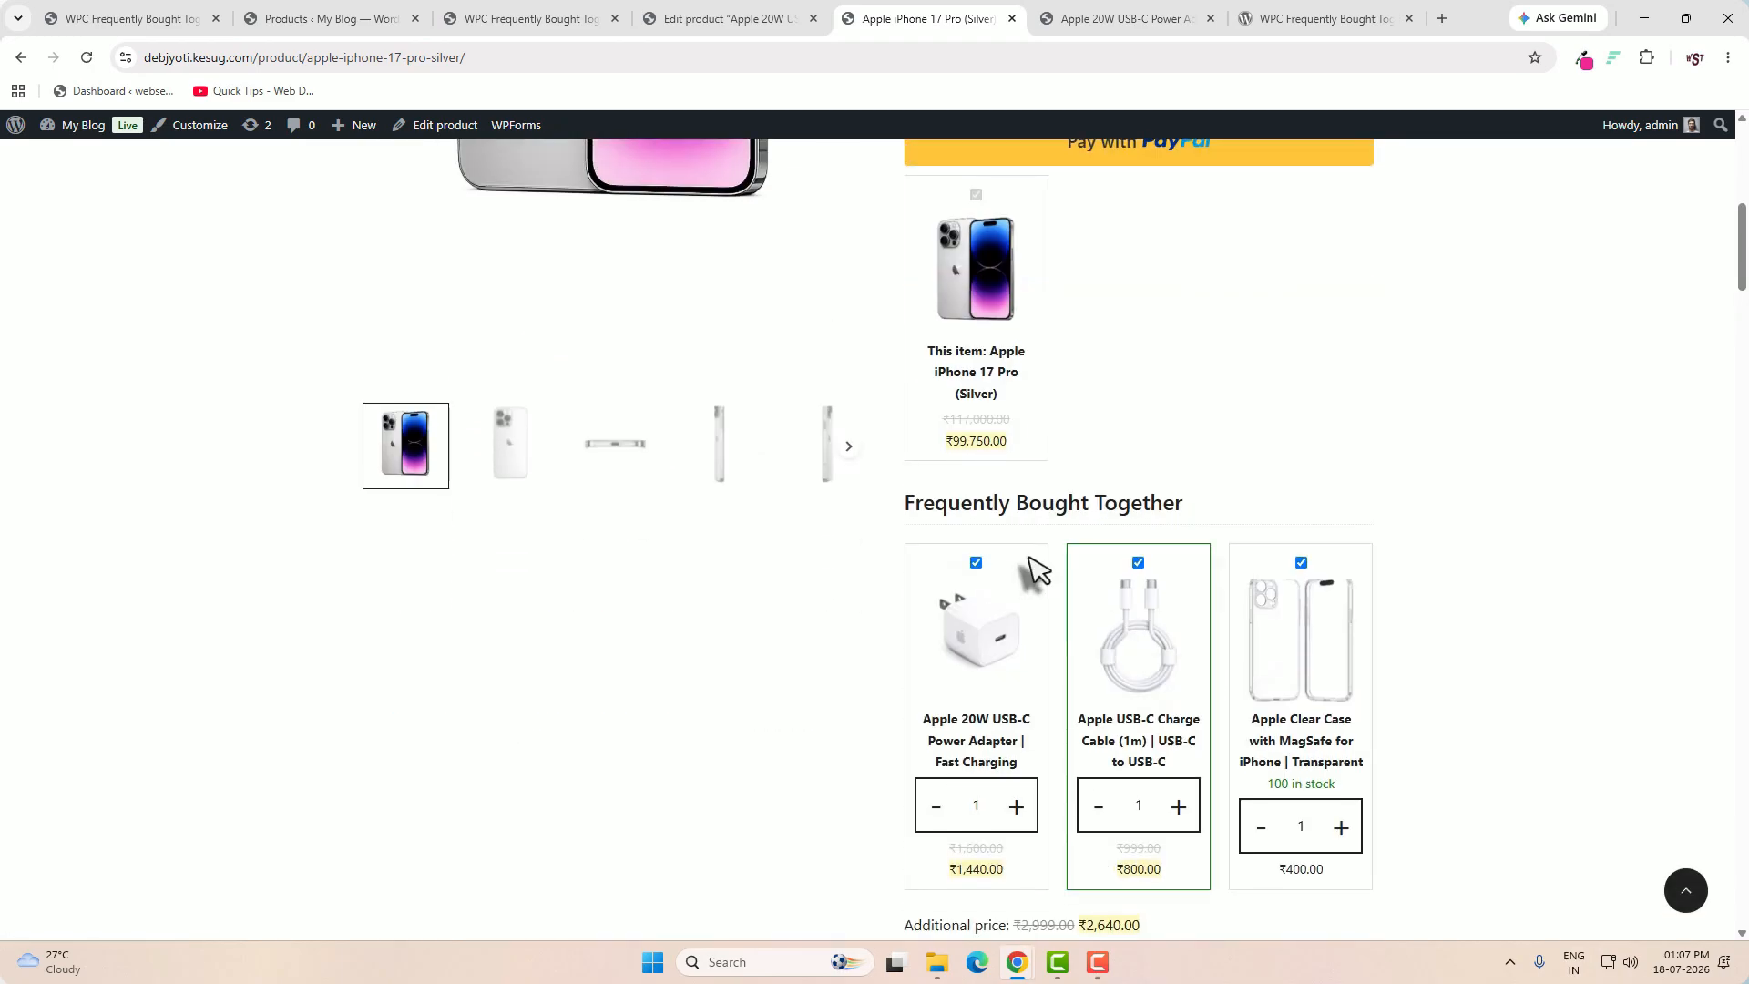
- Set the plugin's Position option to Above add to cart form, save the settings and check the section's placement on the iPhone page
click(575, 28)
click(865, 383)
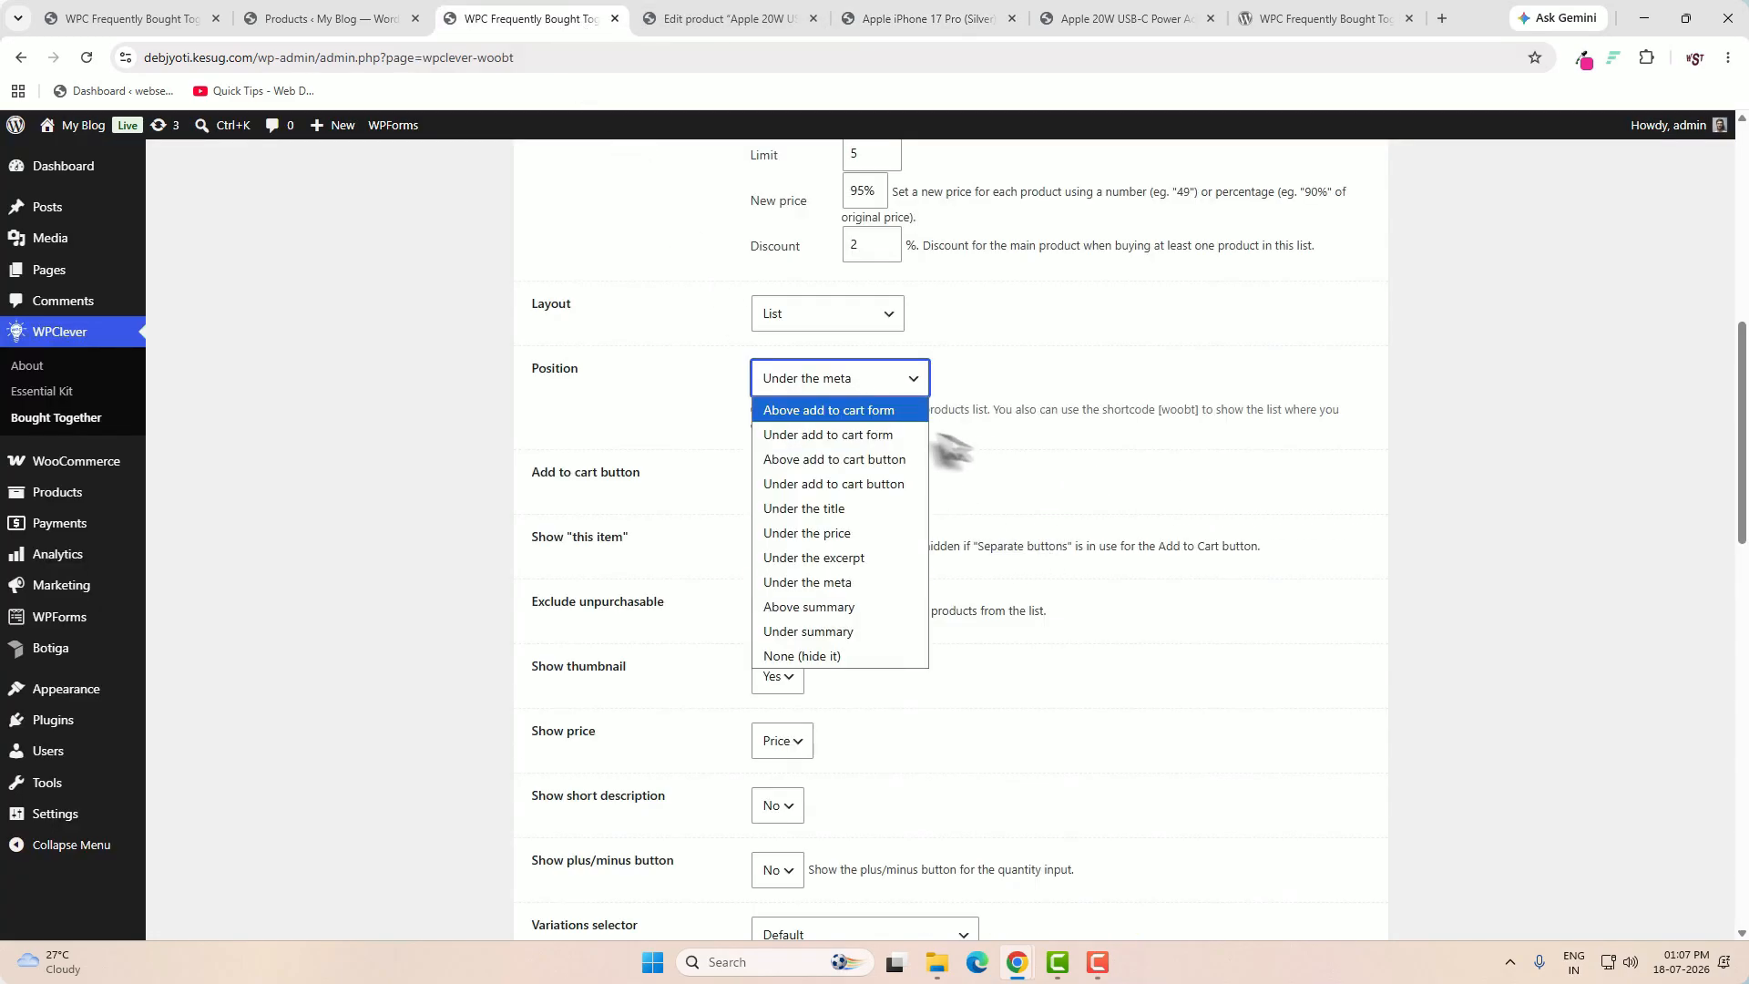
click(888, 410)
scroll(1175, 666, down, 5)
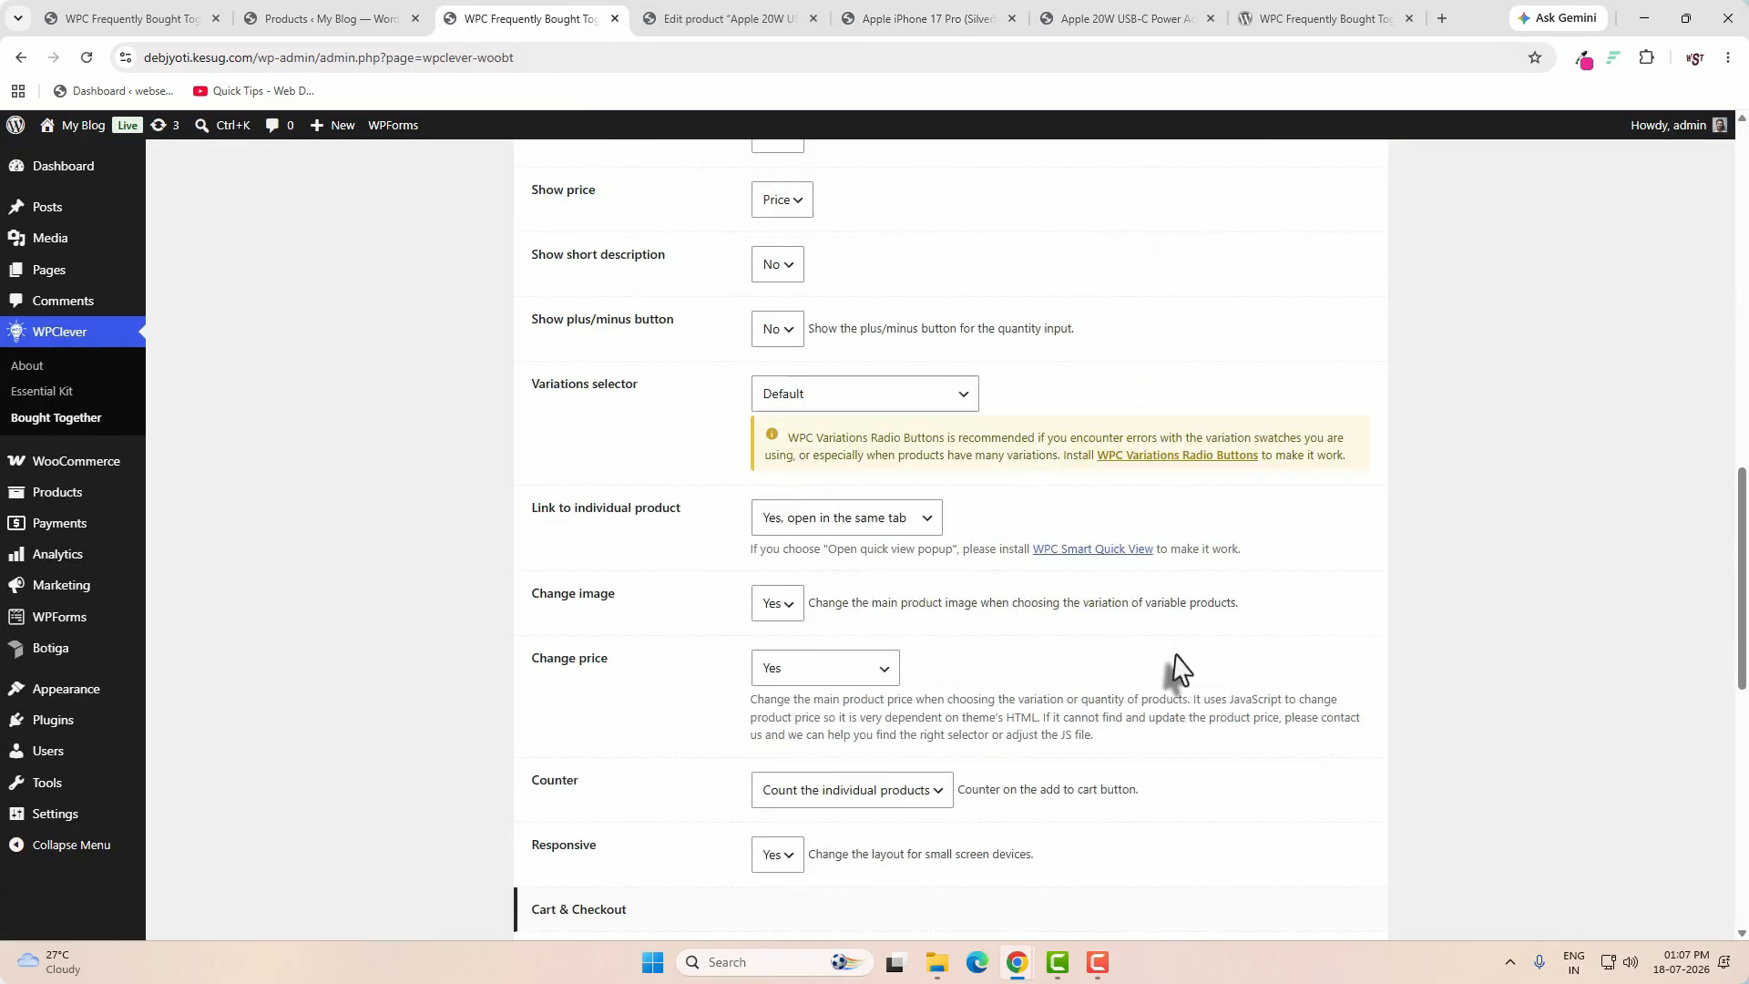
scroll(1175, 674, down, 10)
click(584, 754)
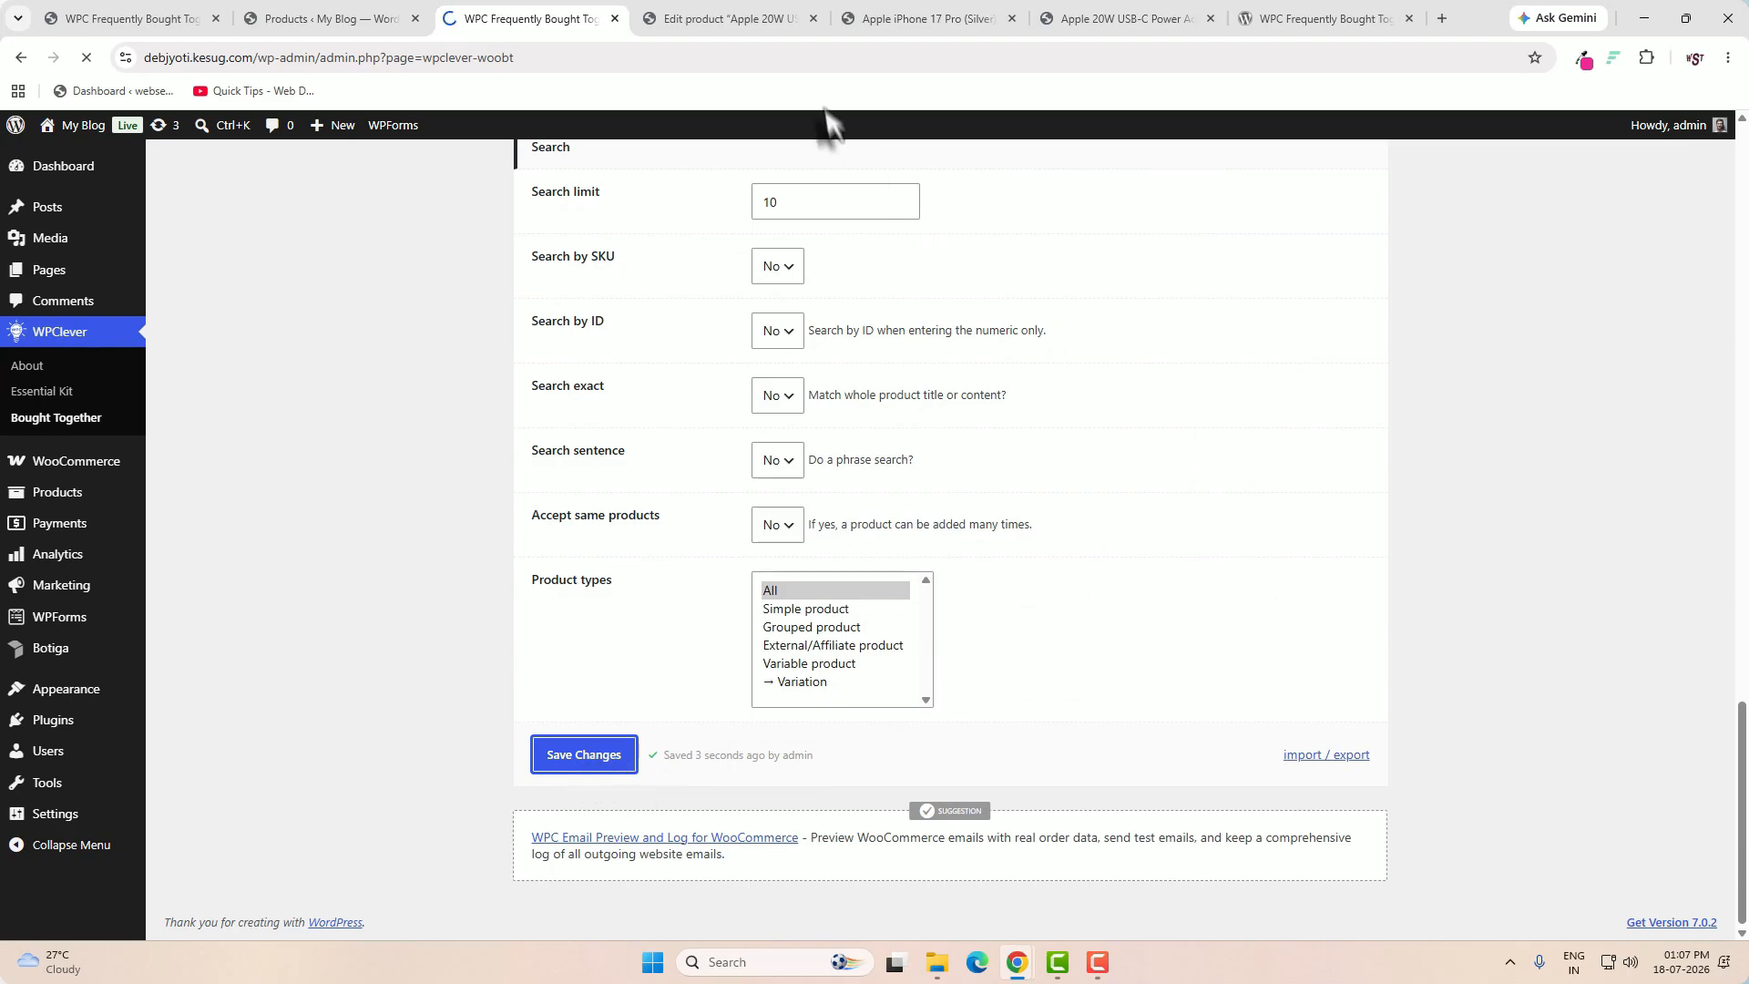
click(921, 20)
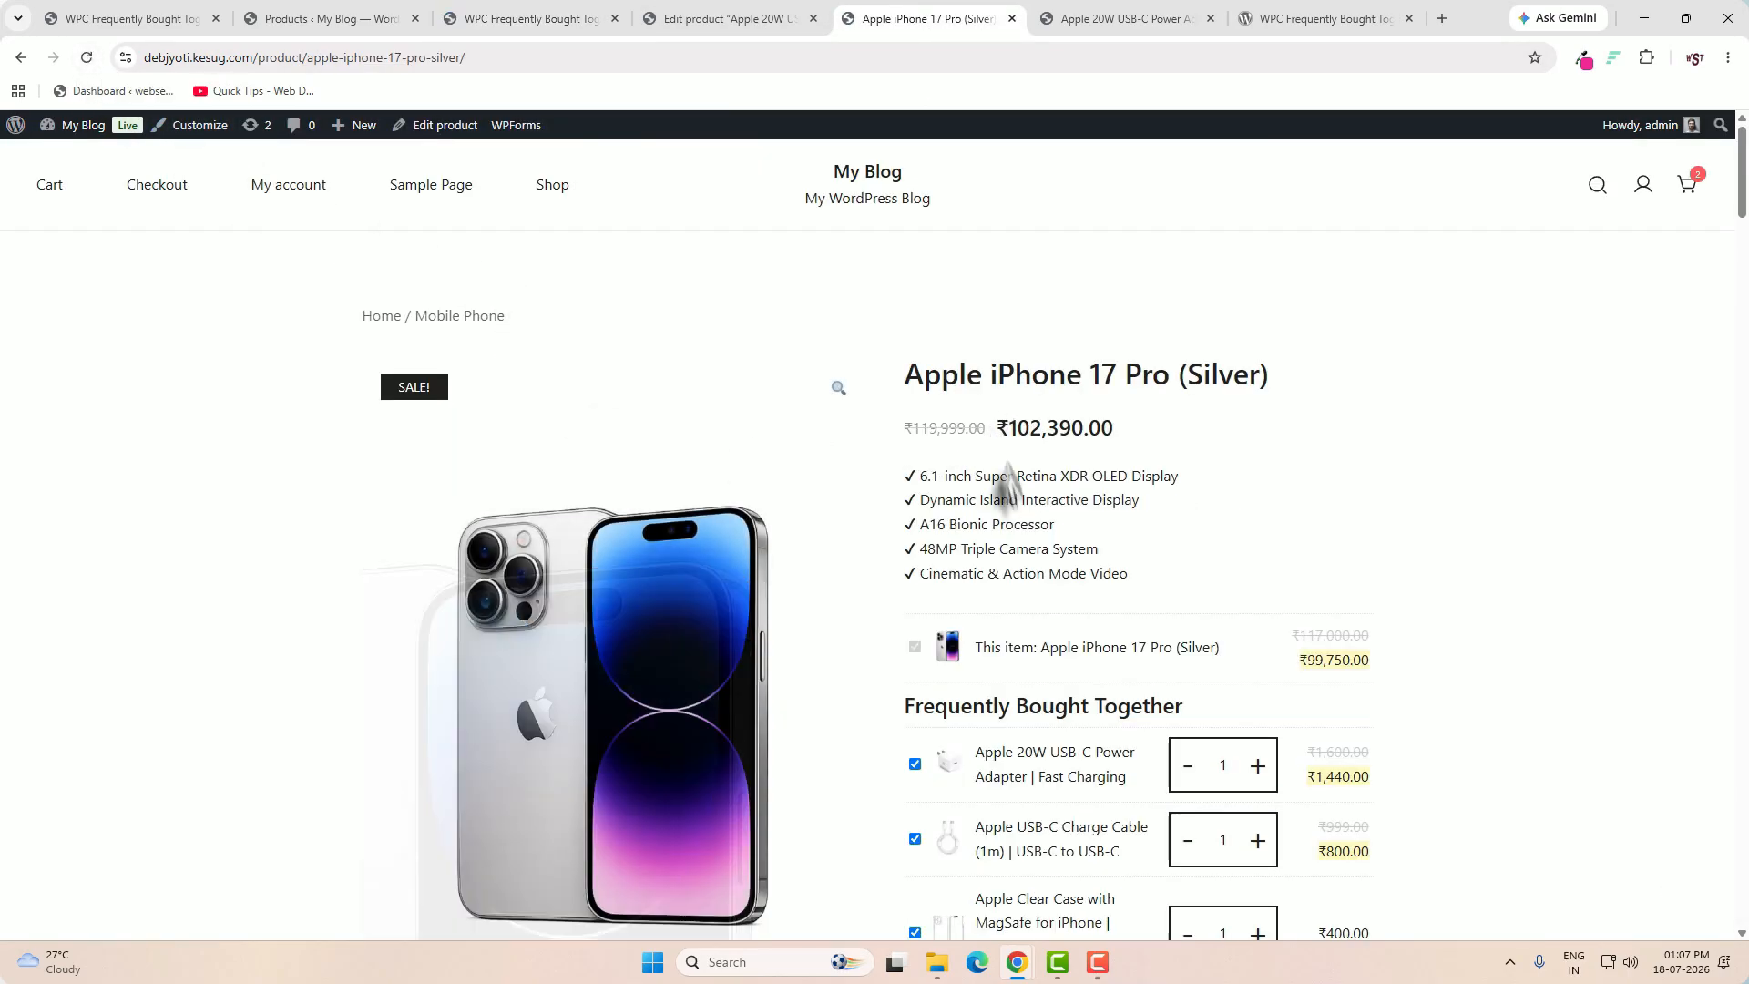
scroll(1454, 792, down, 2)
scroll(1452, 801, down, 3)
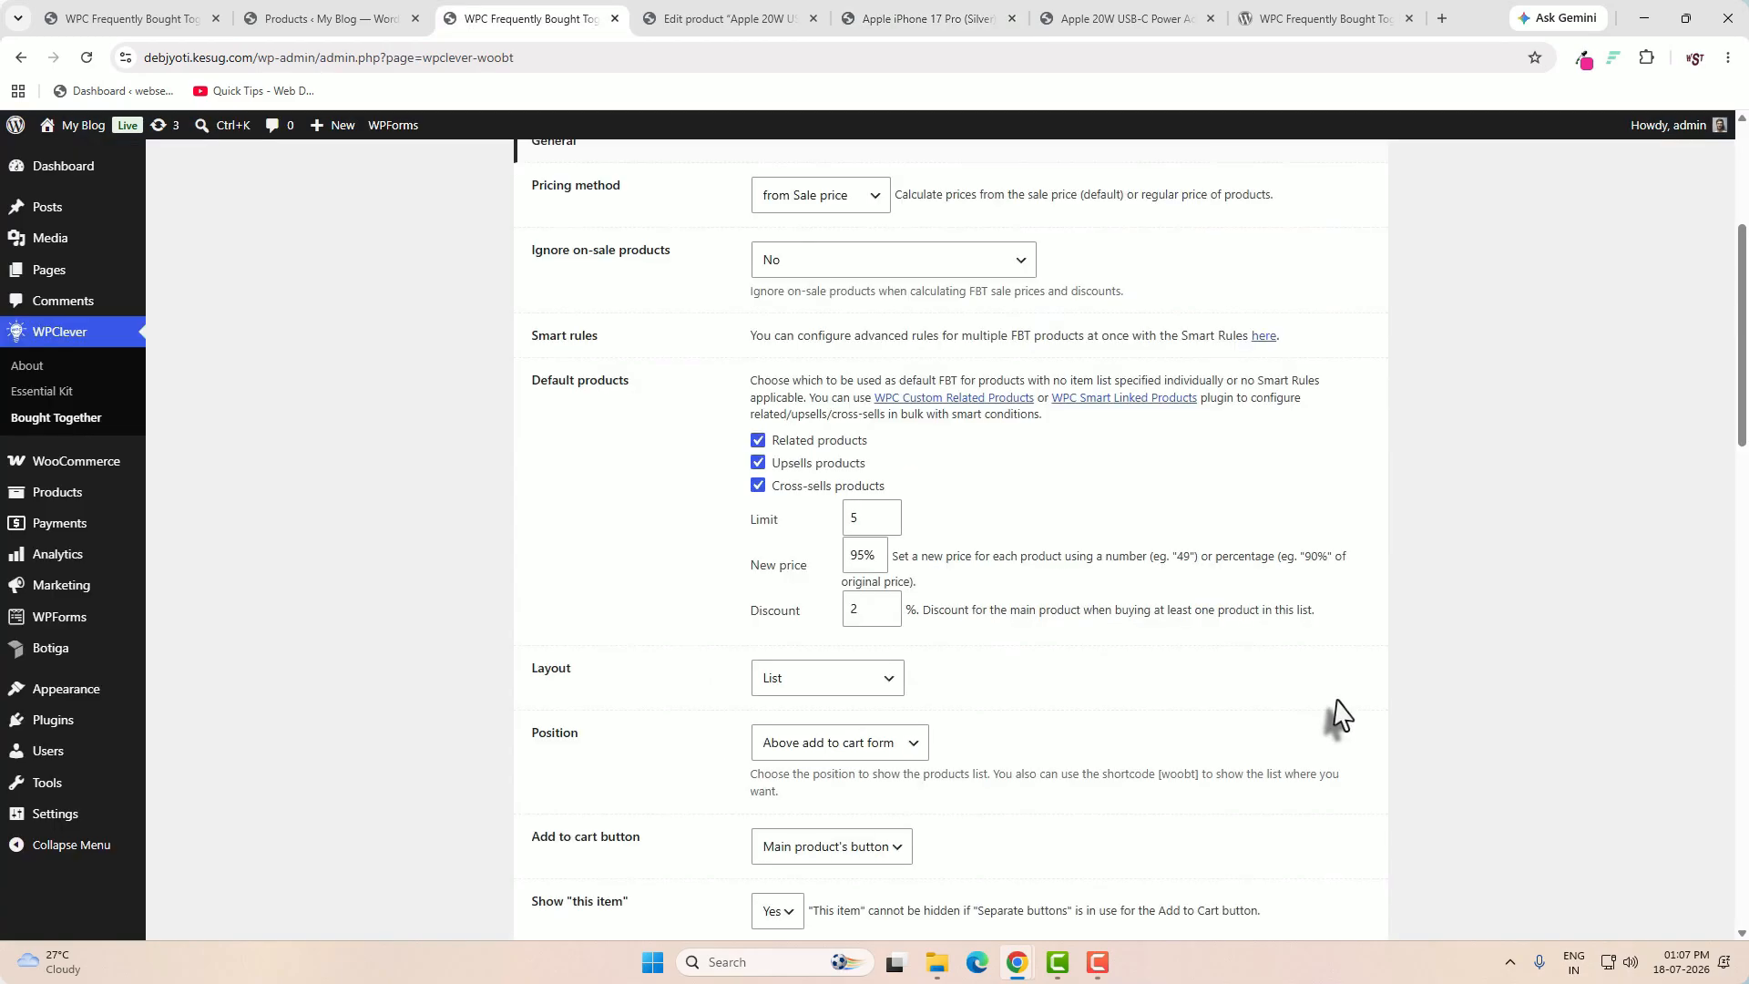
- Set the plugin's Position option back to Under the meta
scroll(1335, 715, down, 2)
click(866, 568)
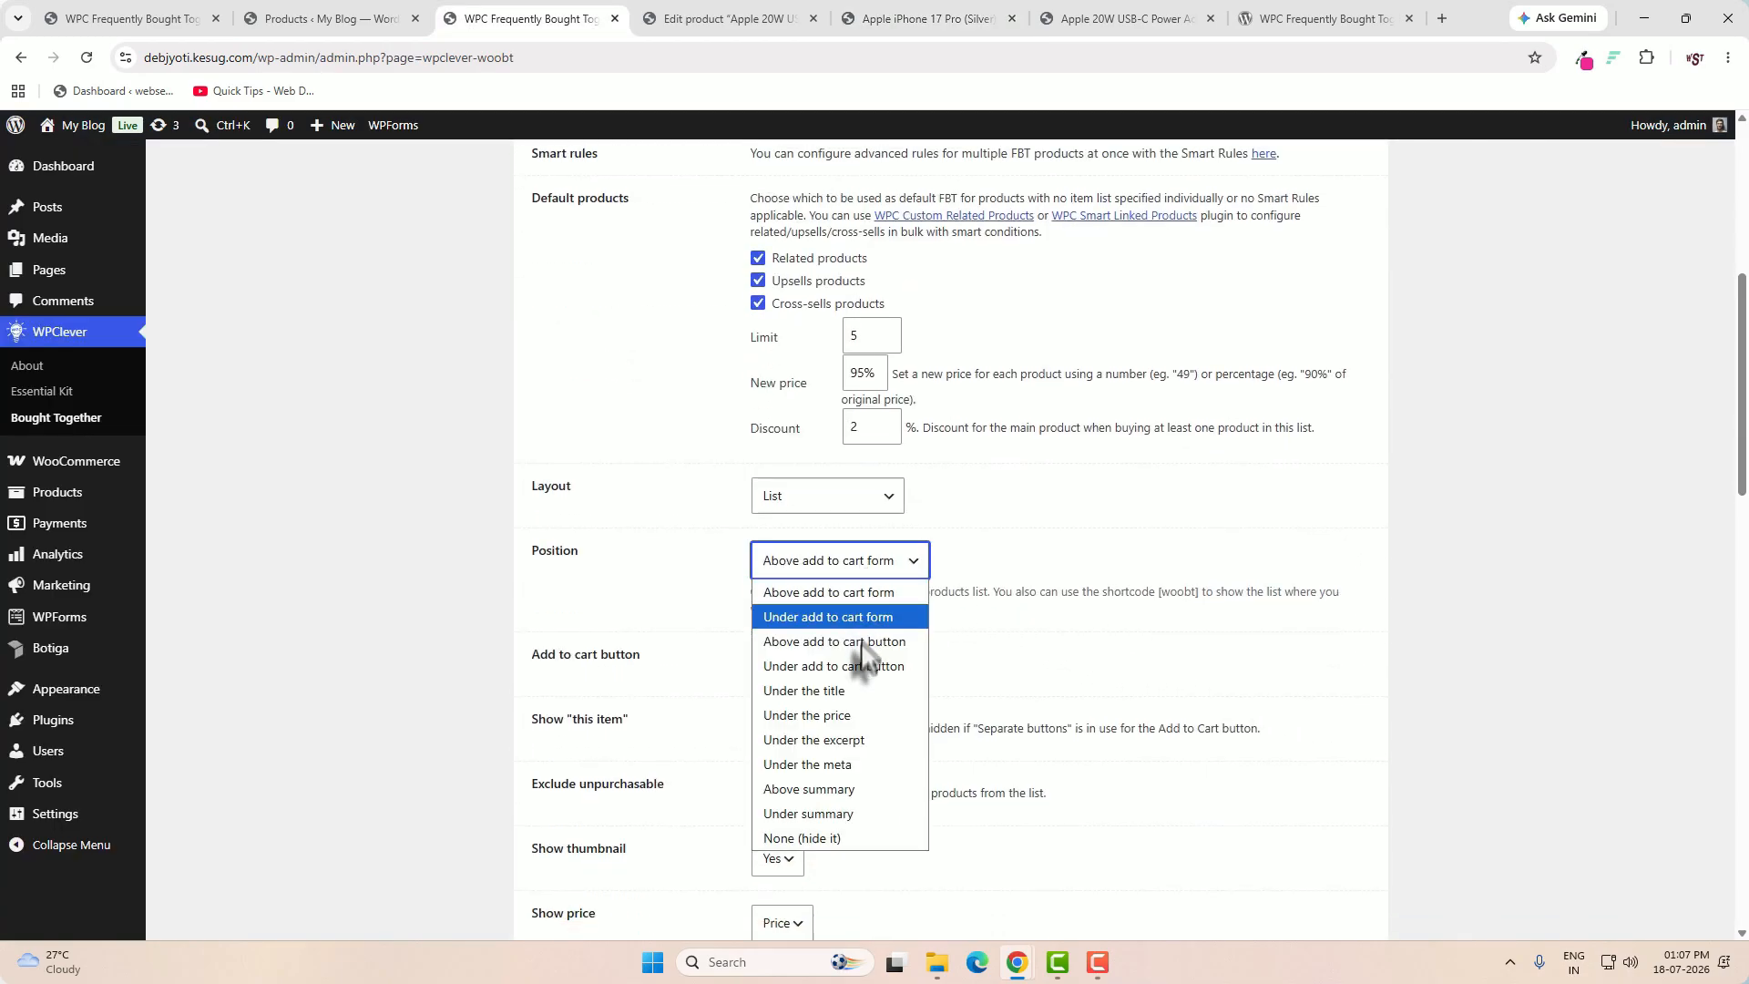
click(842, 767)
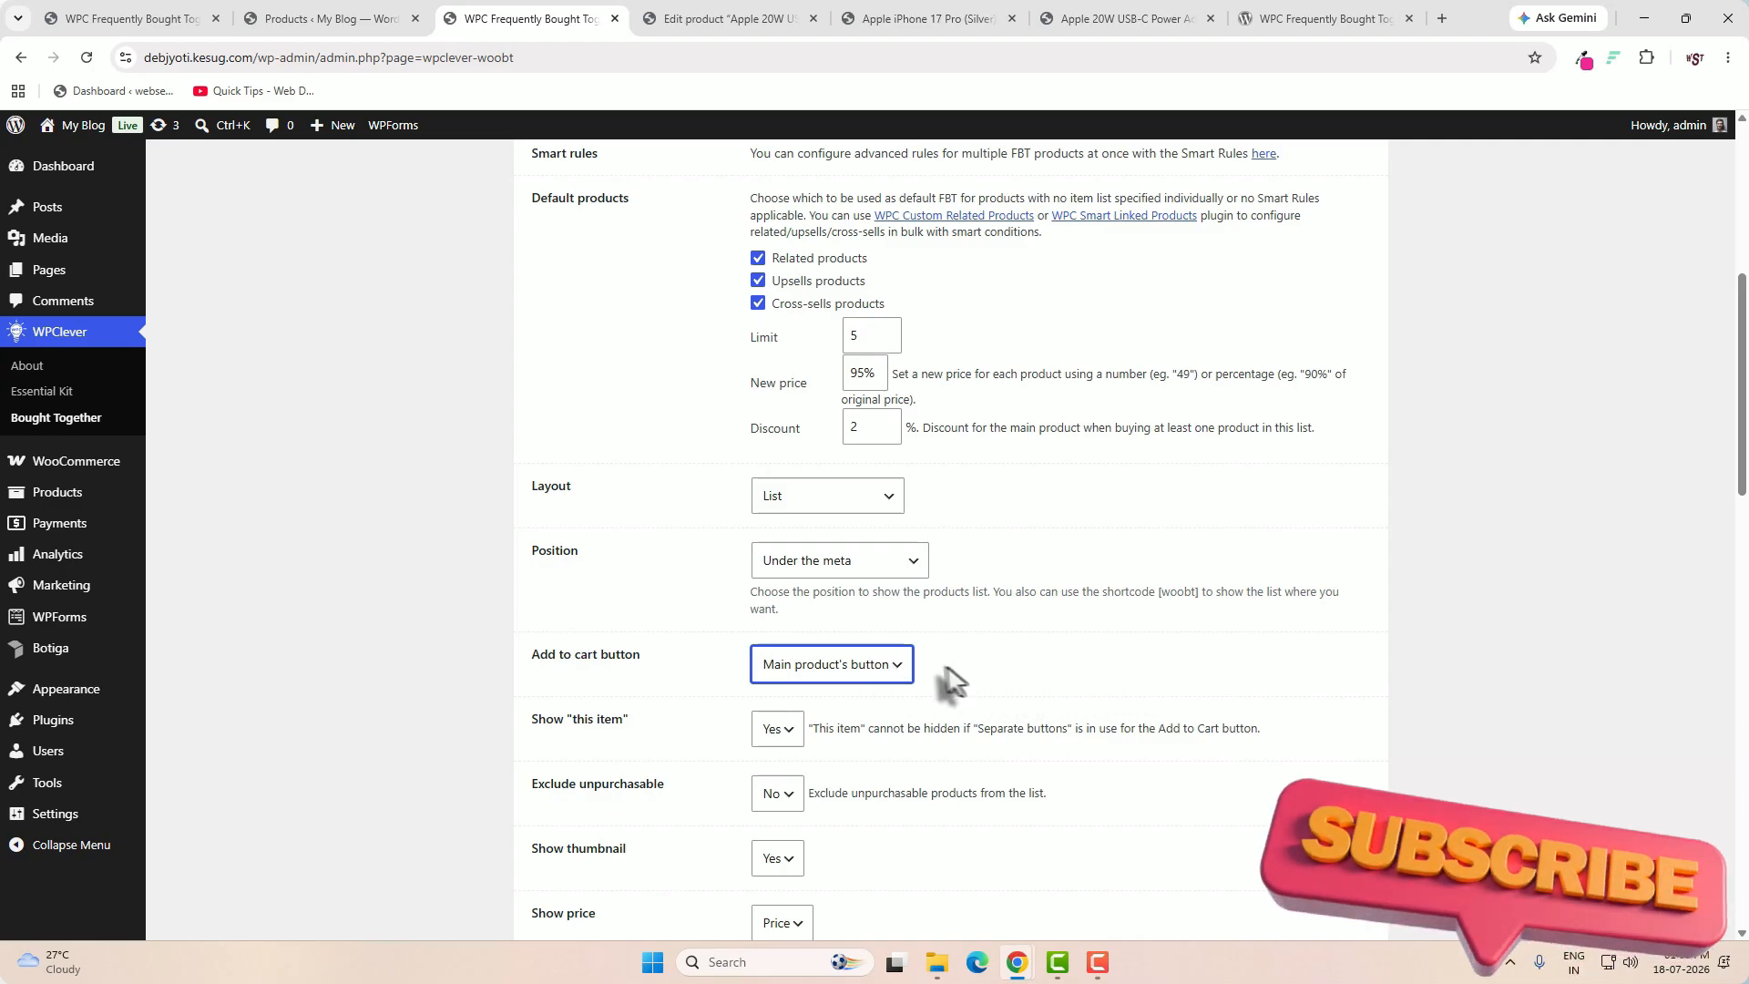
- Set the Add to cart button option to Separate buttons, save the settings and check the cart buttons on the reloaded iPhone page
click(895, 671)
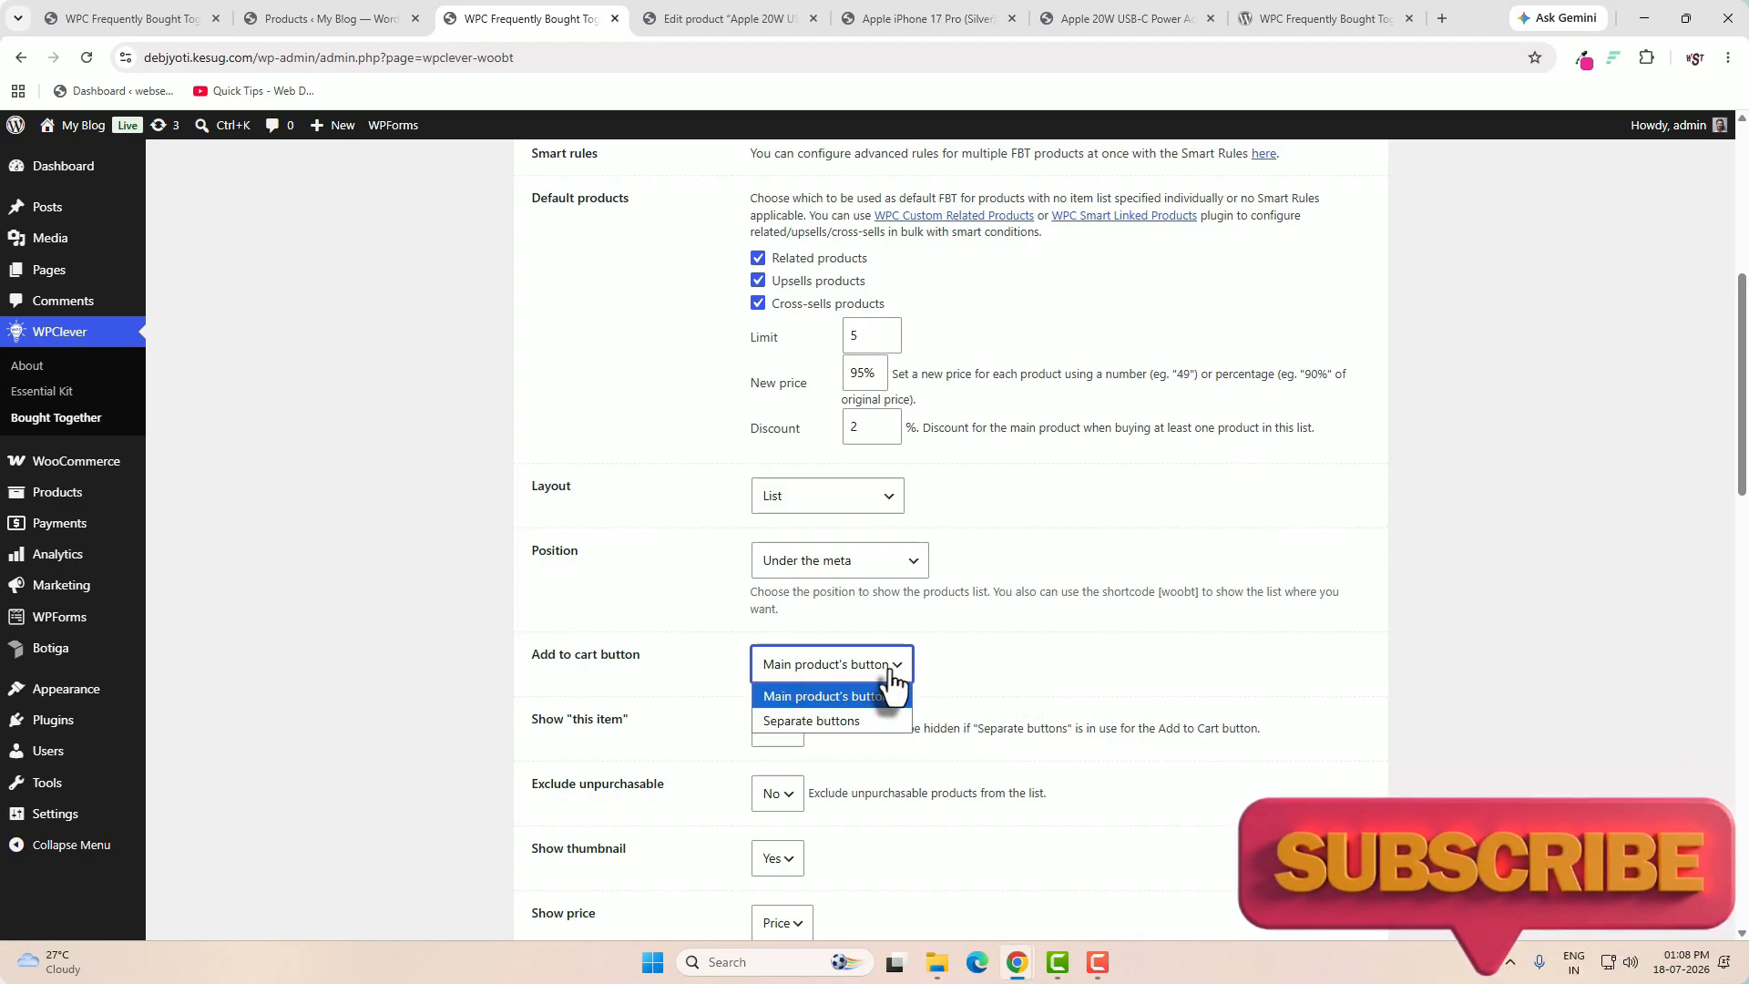
click(876, 719)
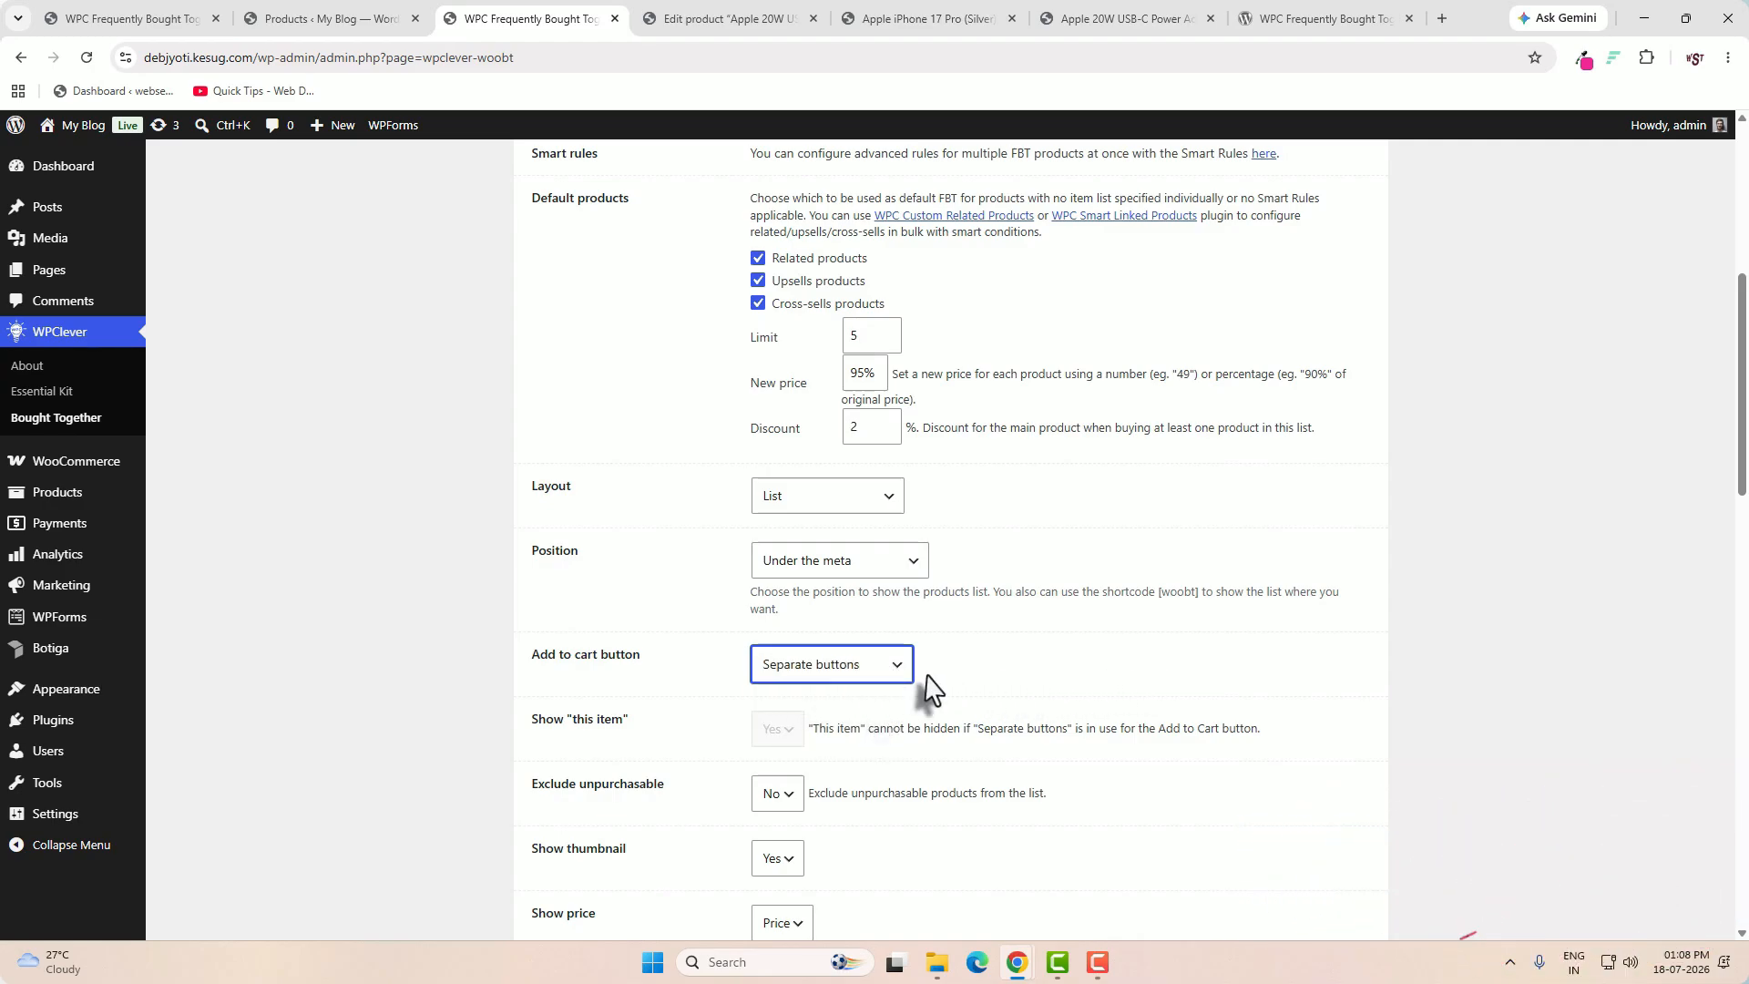
scroll(1038, 774, down, 15)
click(585, 773)
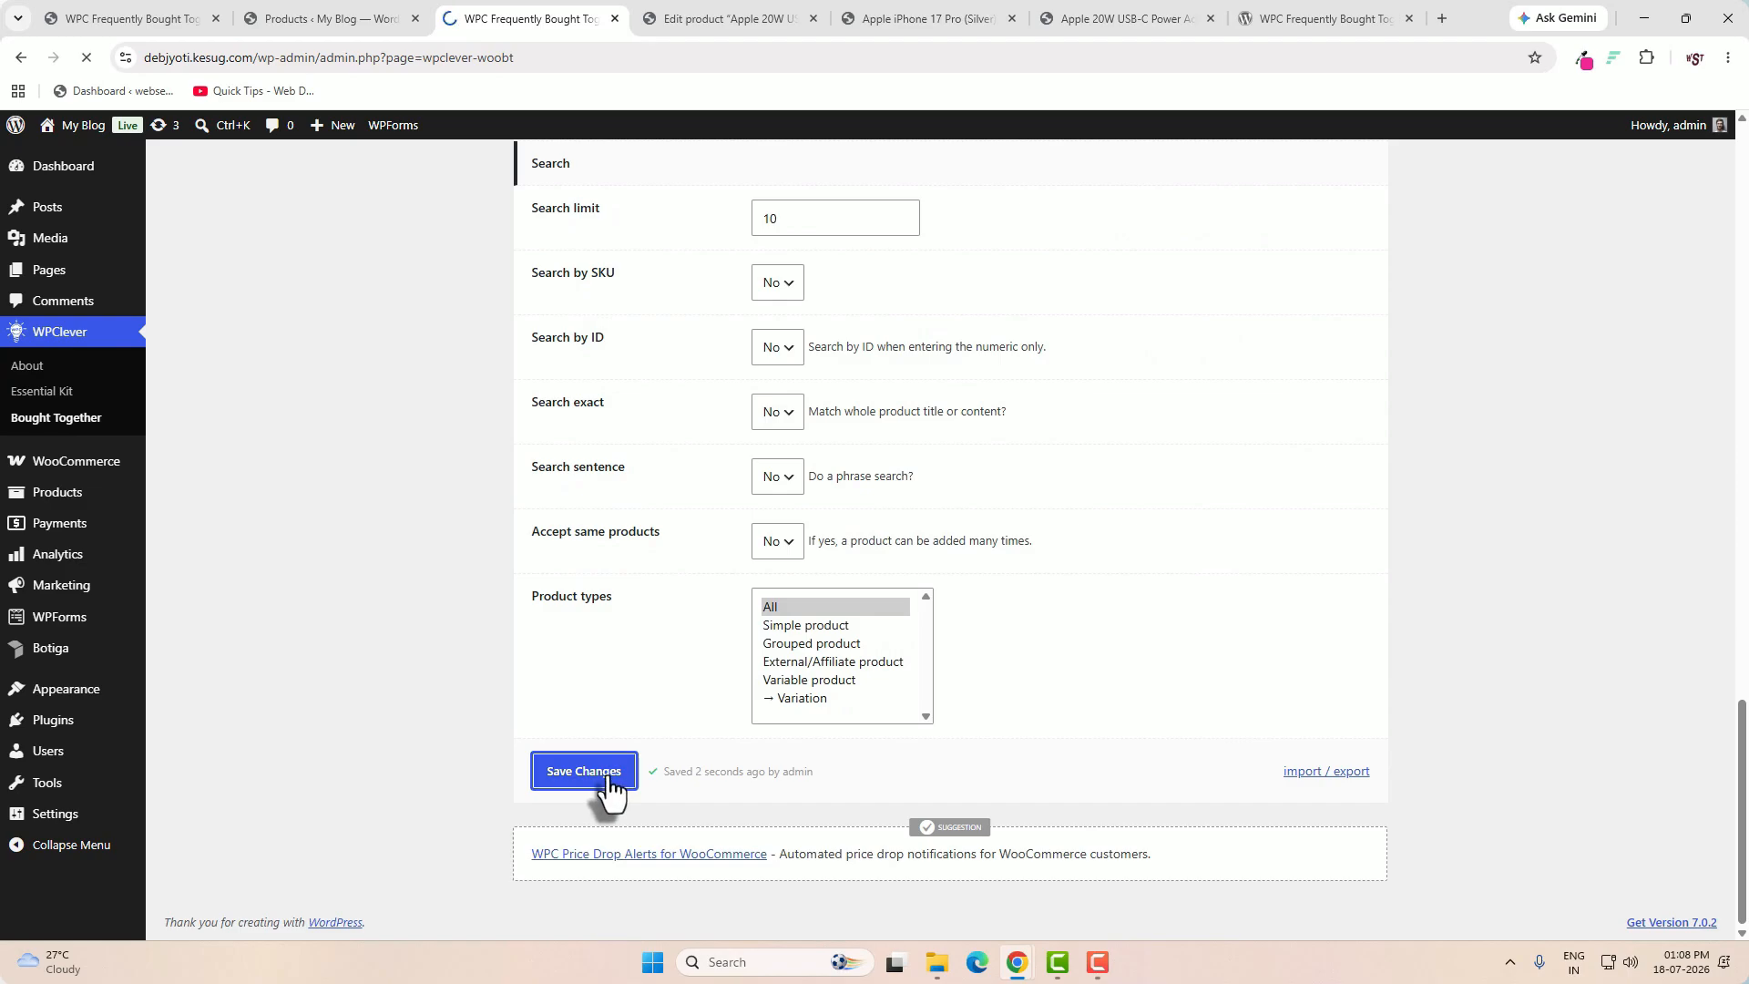
click(924, 19)
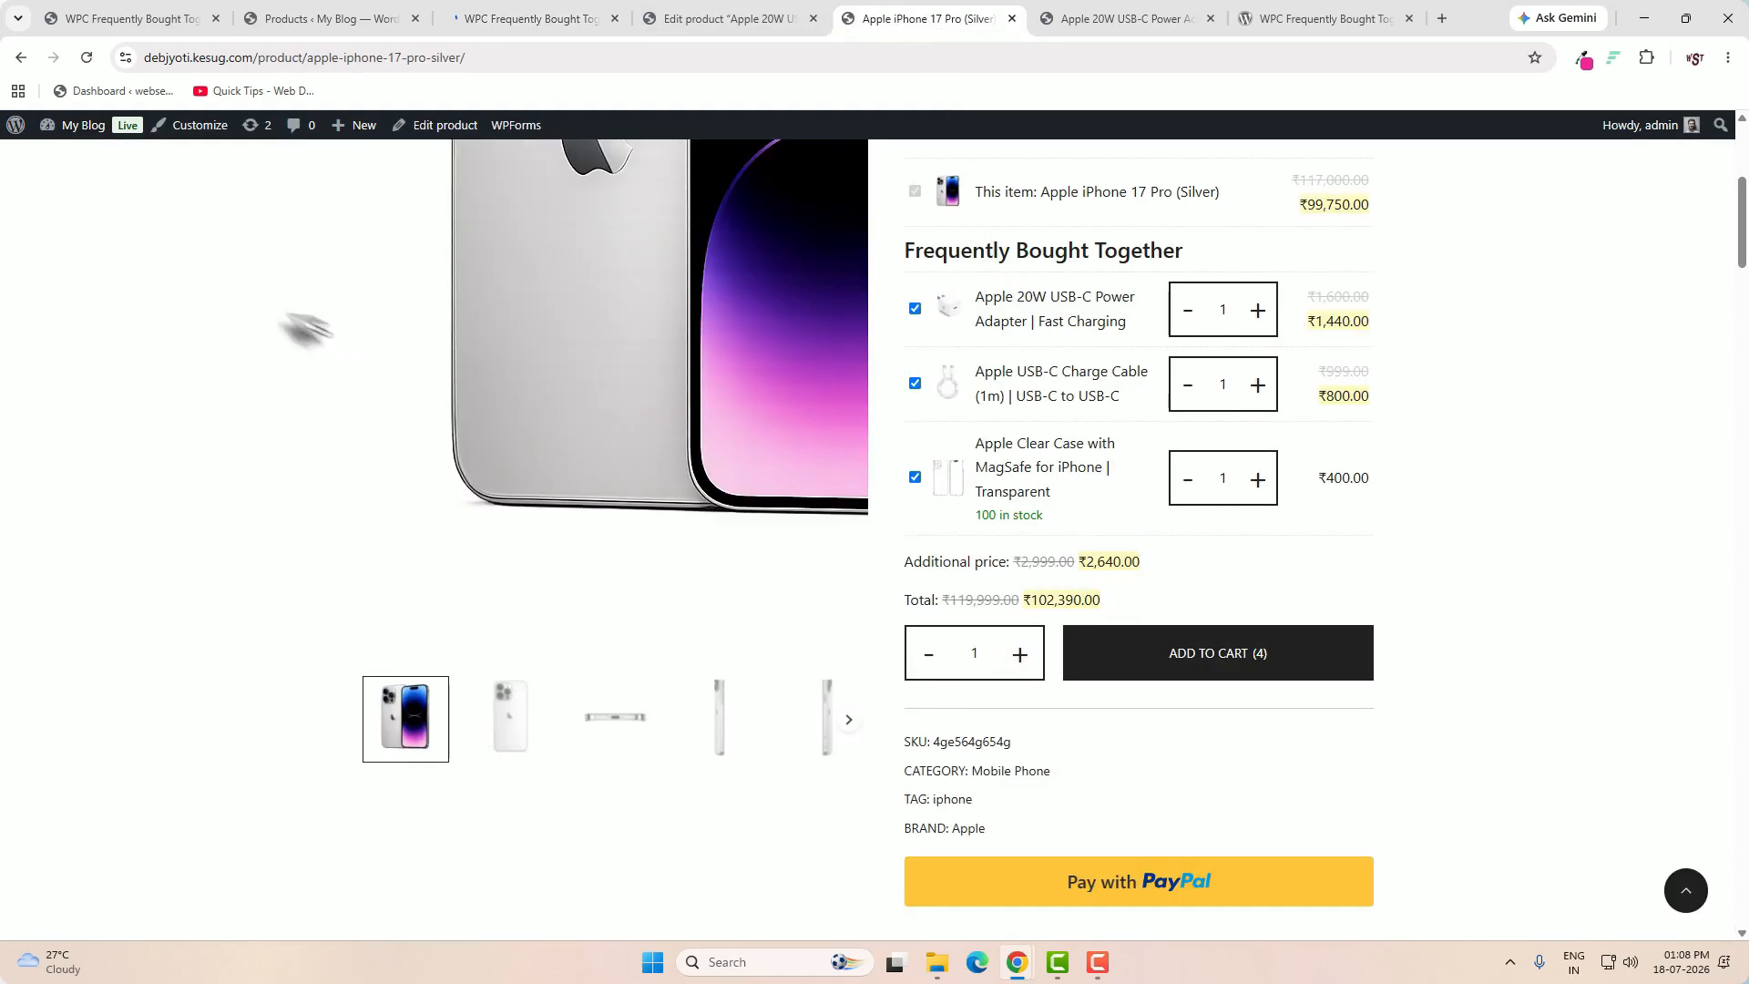
click(87, 59)
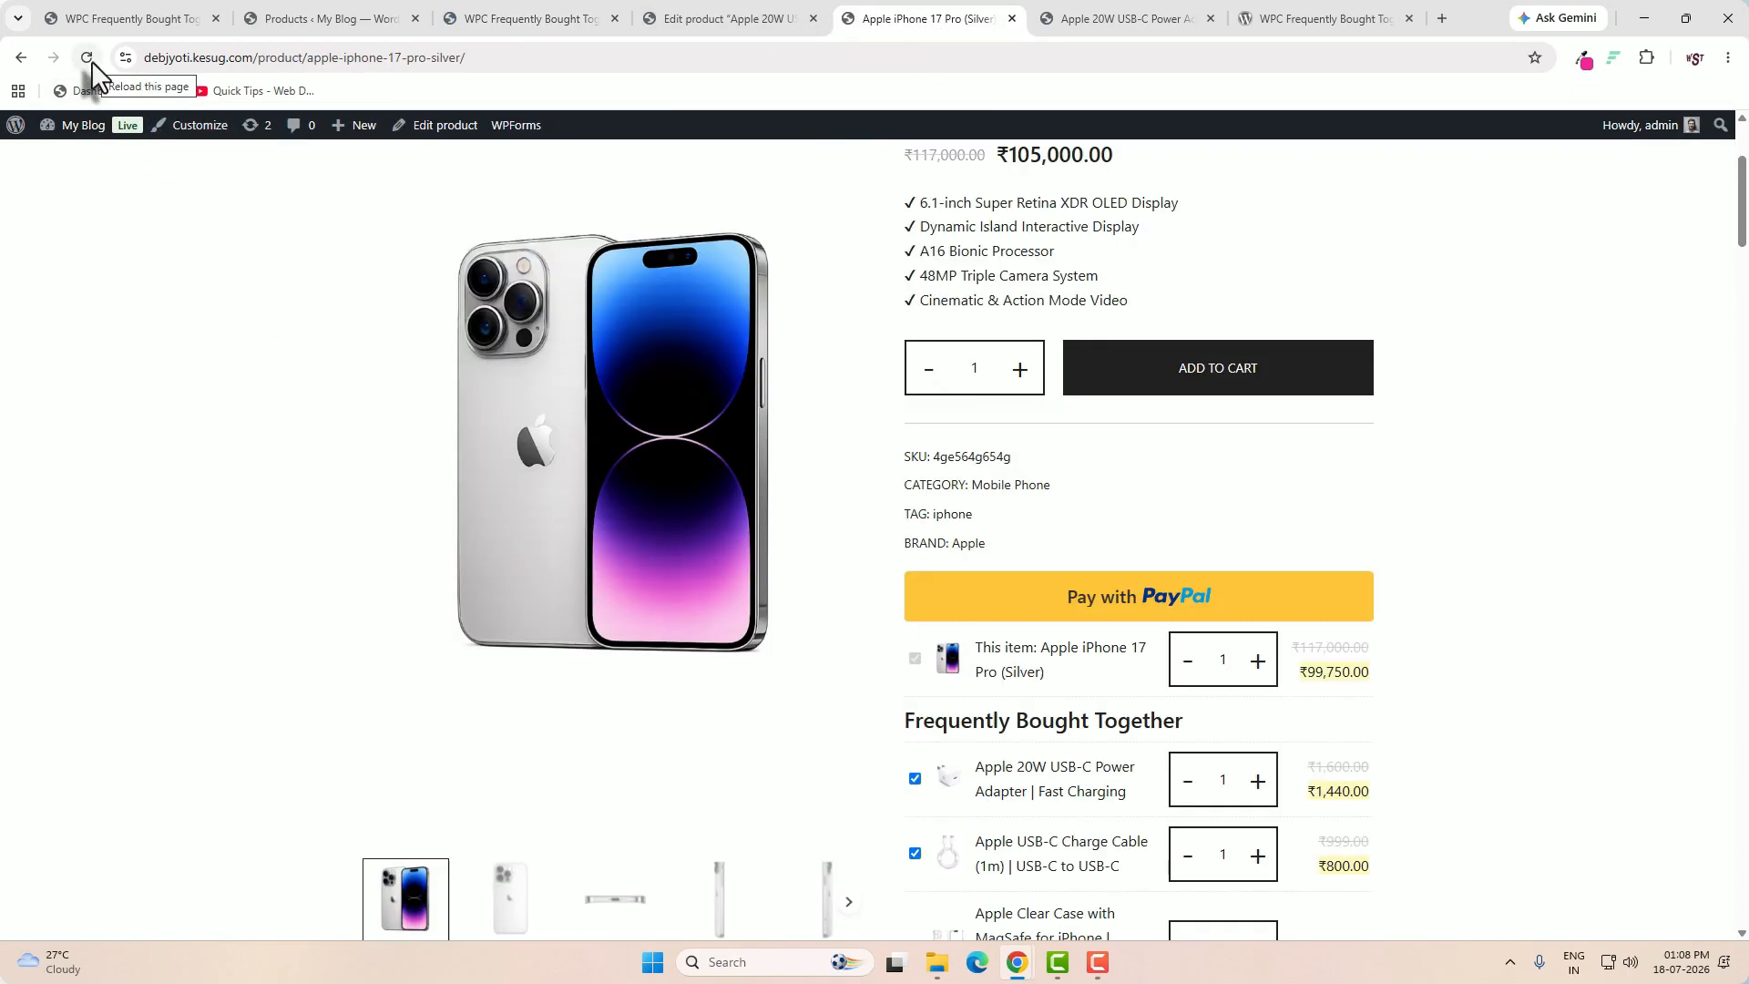
click(86, 58)
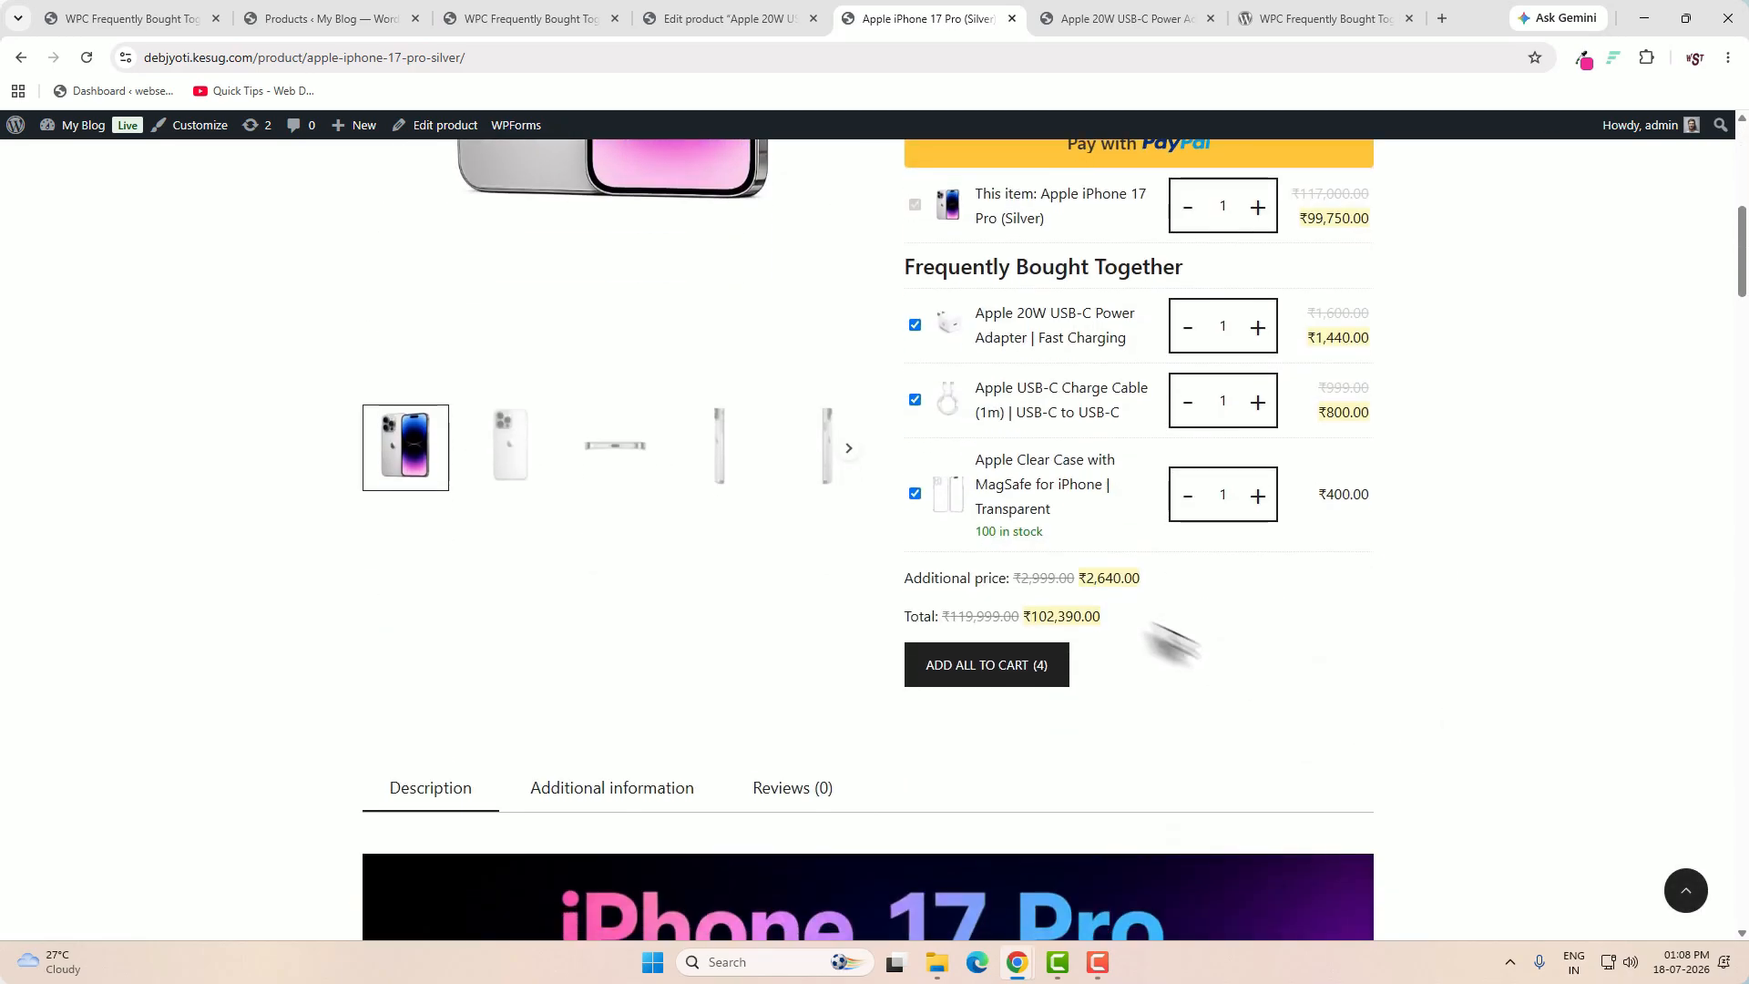
scroll(1139, 615, up, 1)
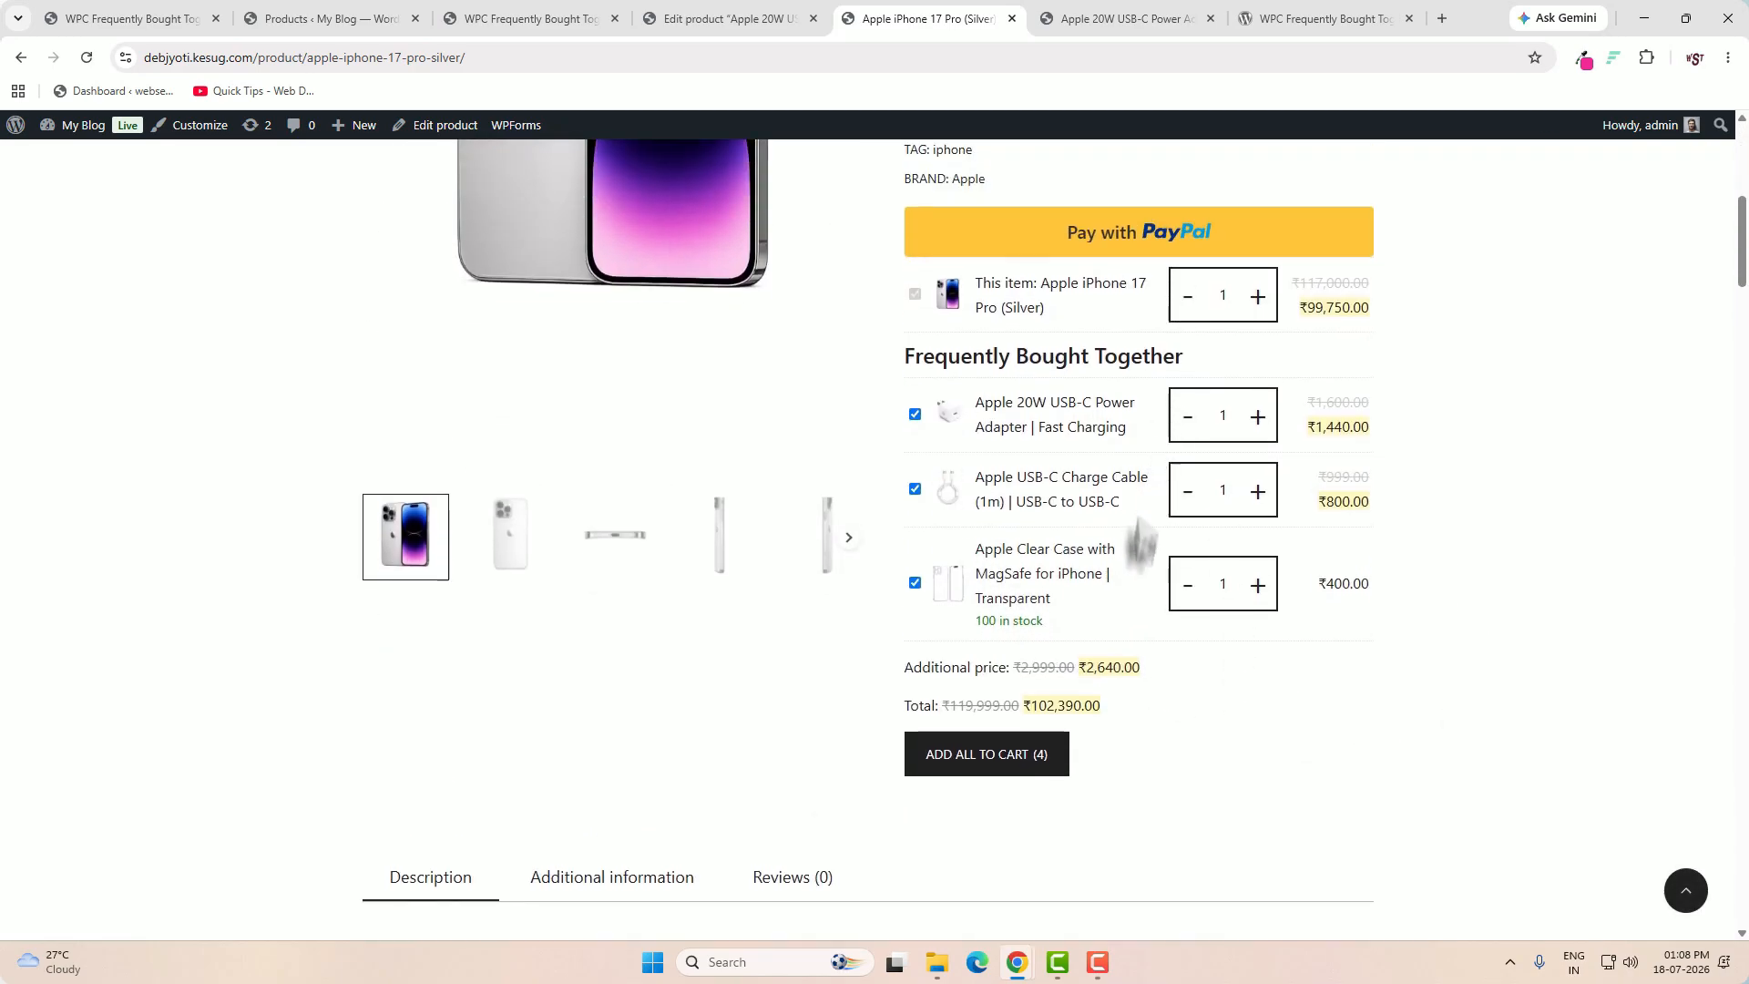
scroll(1175, 729, down, 1)
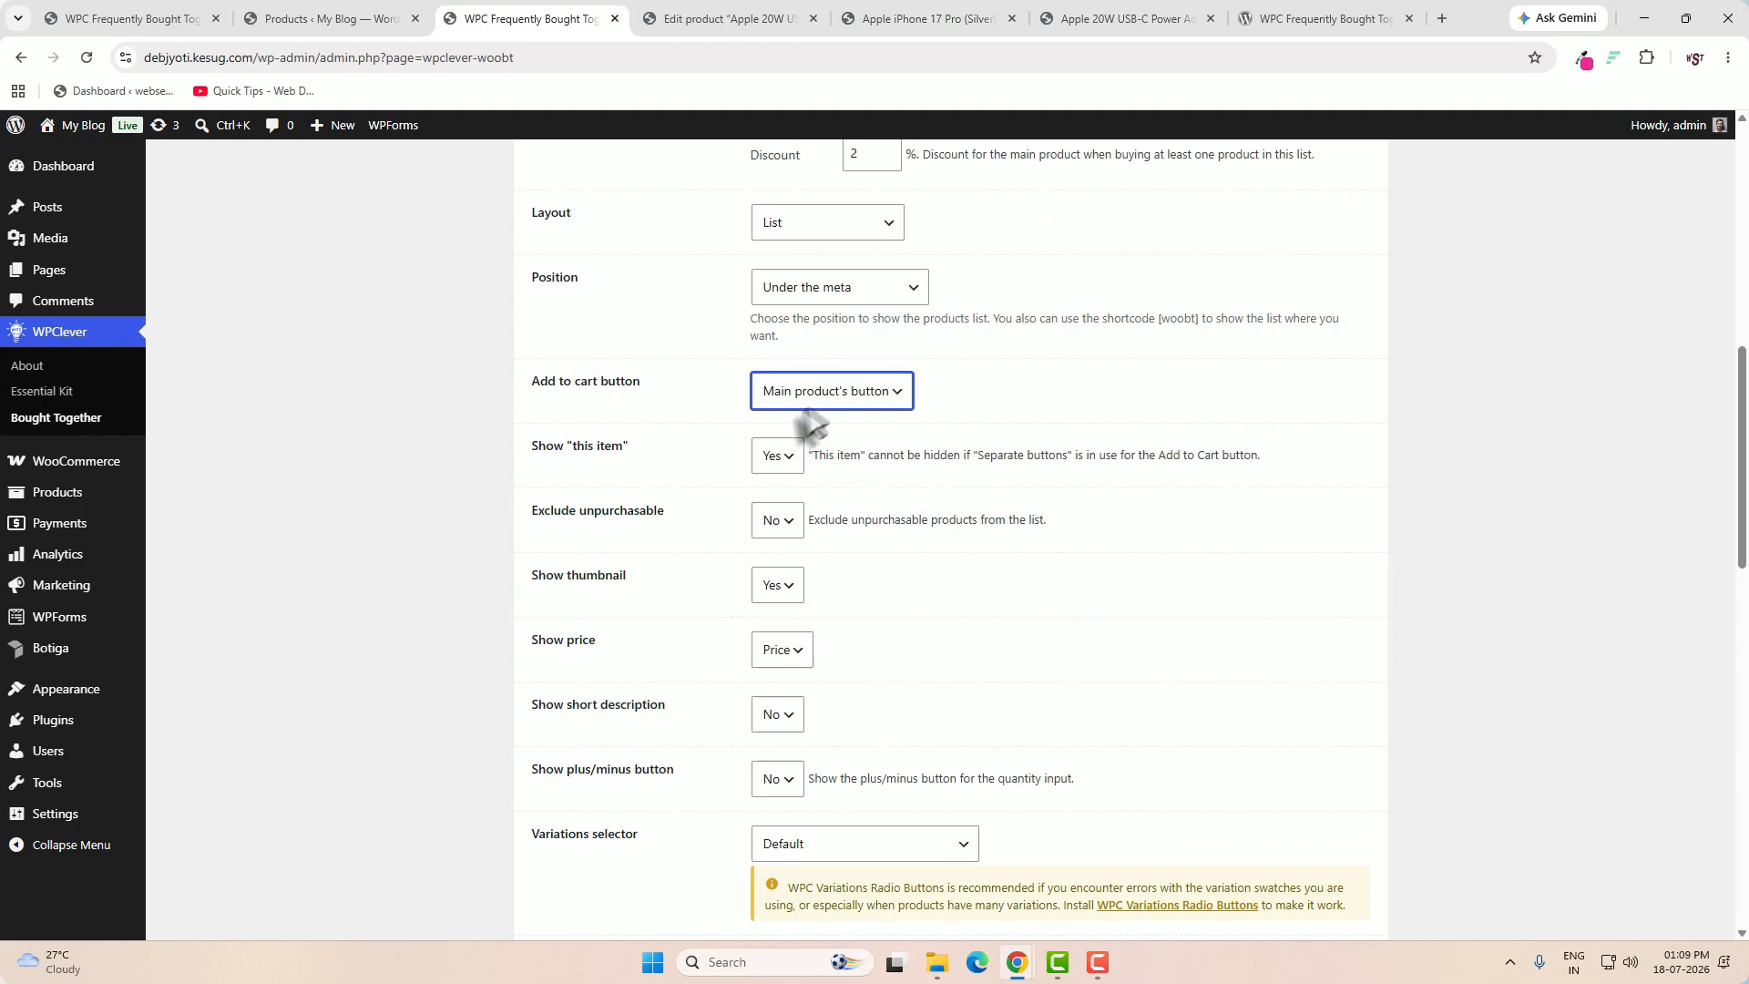
- Set the Add to cart button option back to Main product's button and review the Show "this item" and Exclude unpurchasable options
click(824, 392)
click(876, 424)
drag(554, 446, 649, 466)
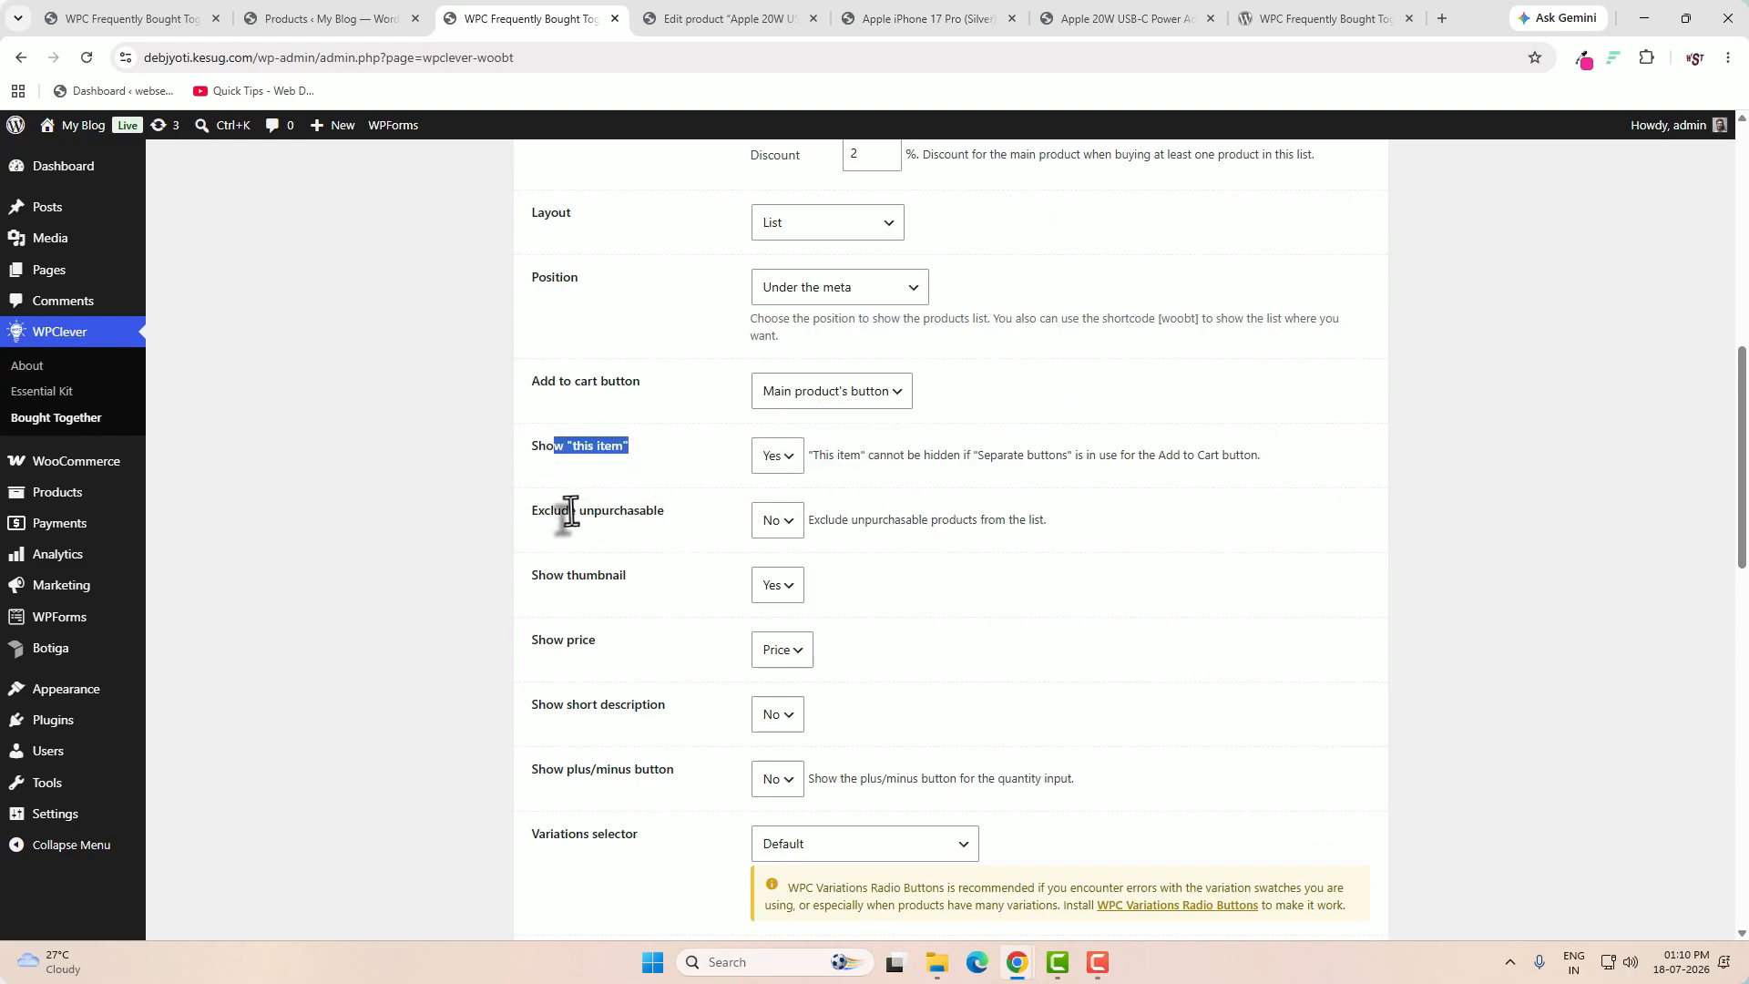
drag(551, 512, 695, 569)
click(733, 591)
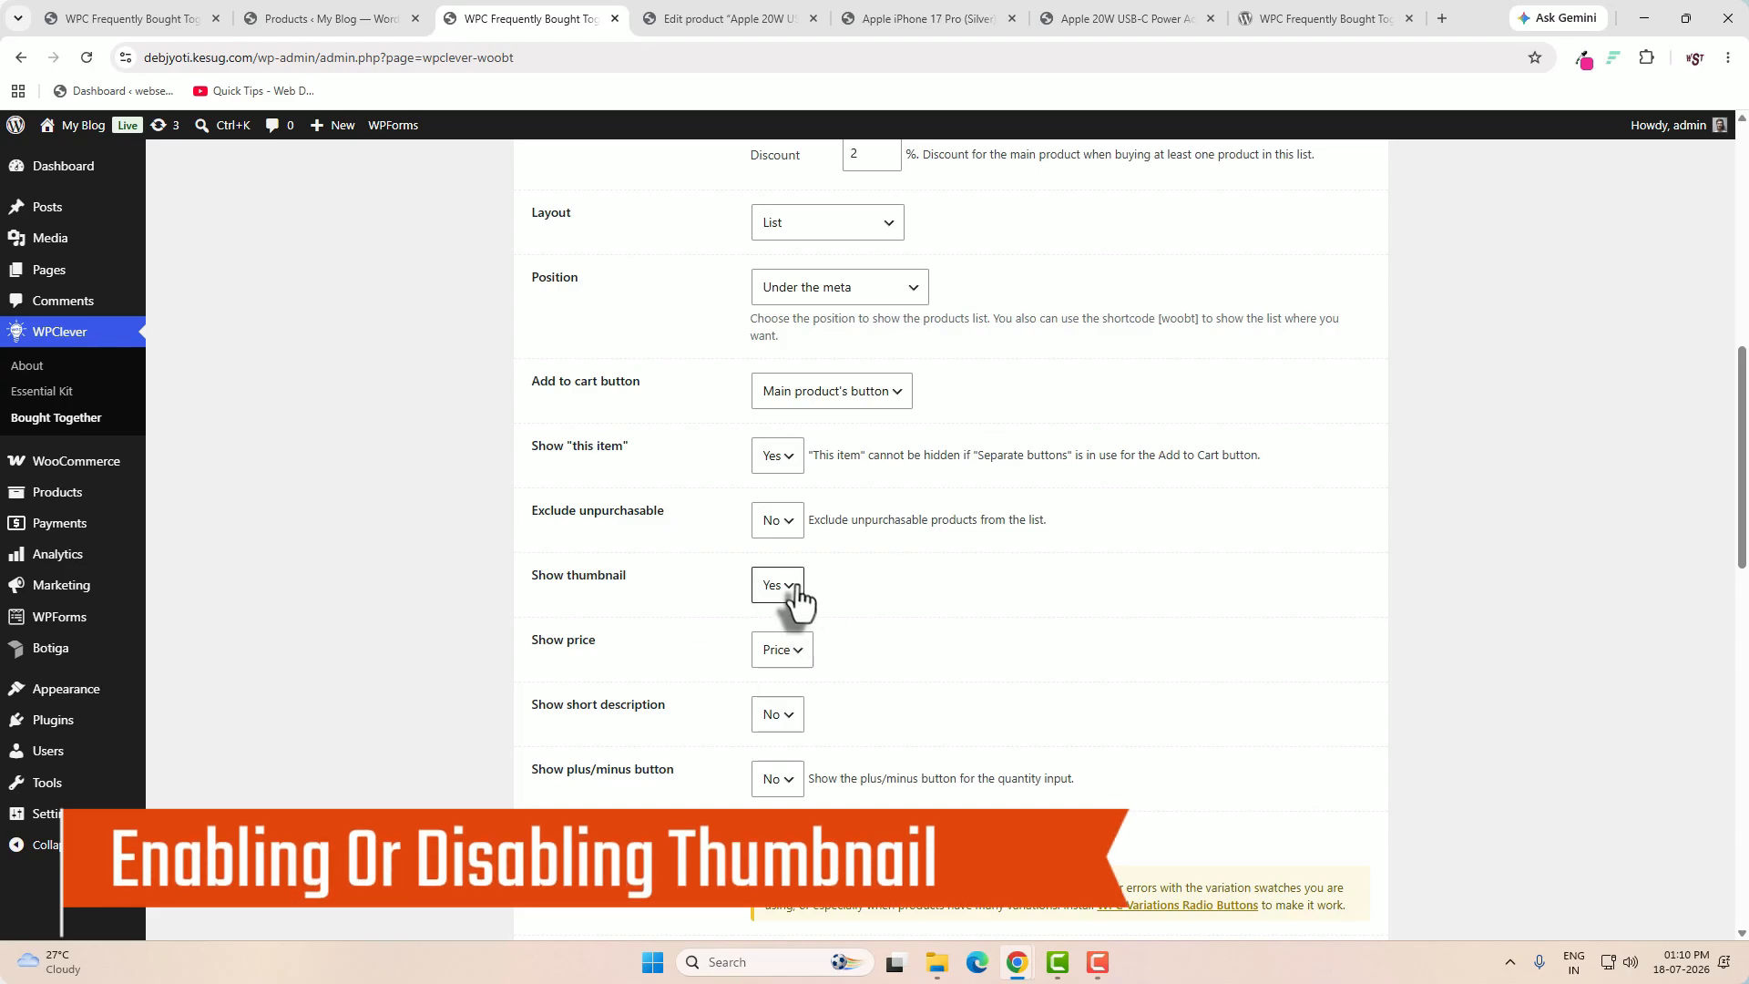
- Set Show thumbnail to No, save the settings and reload the iPhone page to compare the Frequently Bought Together list
click(936, 16)
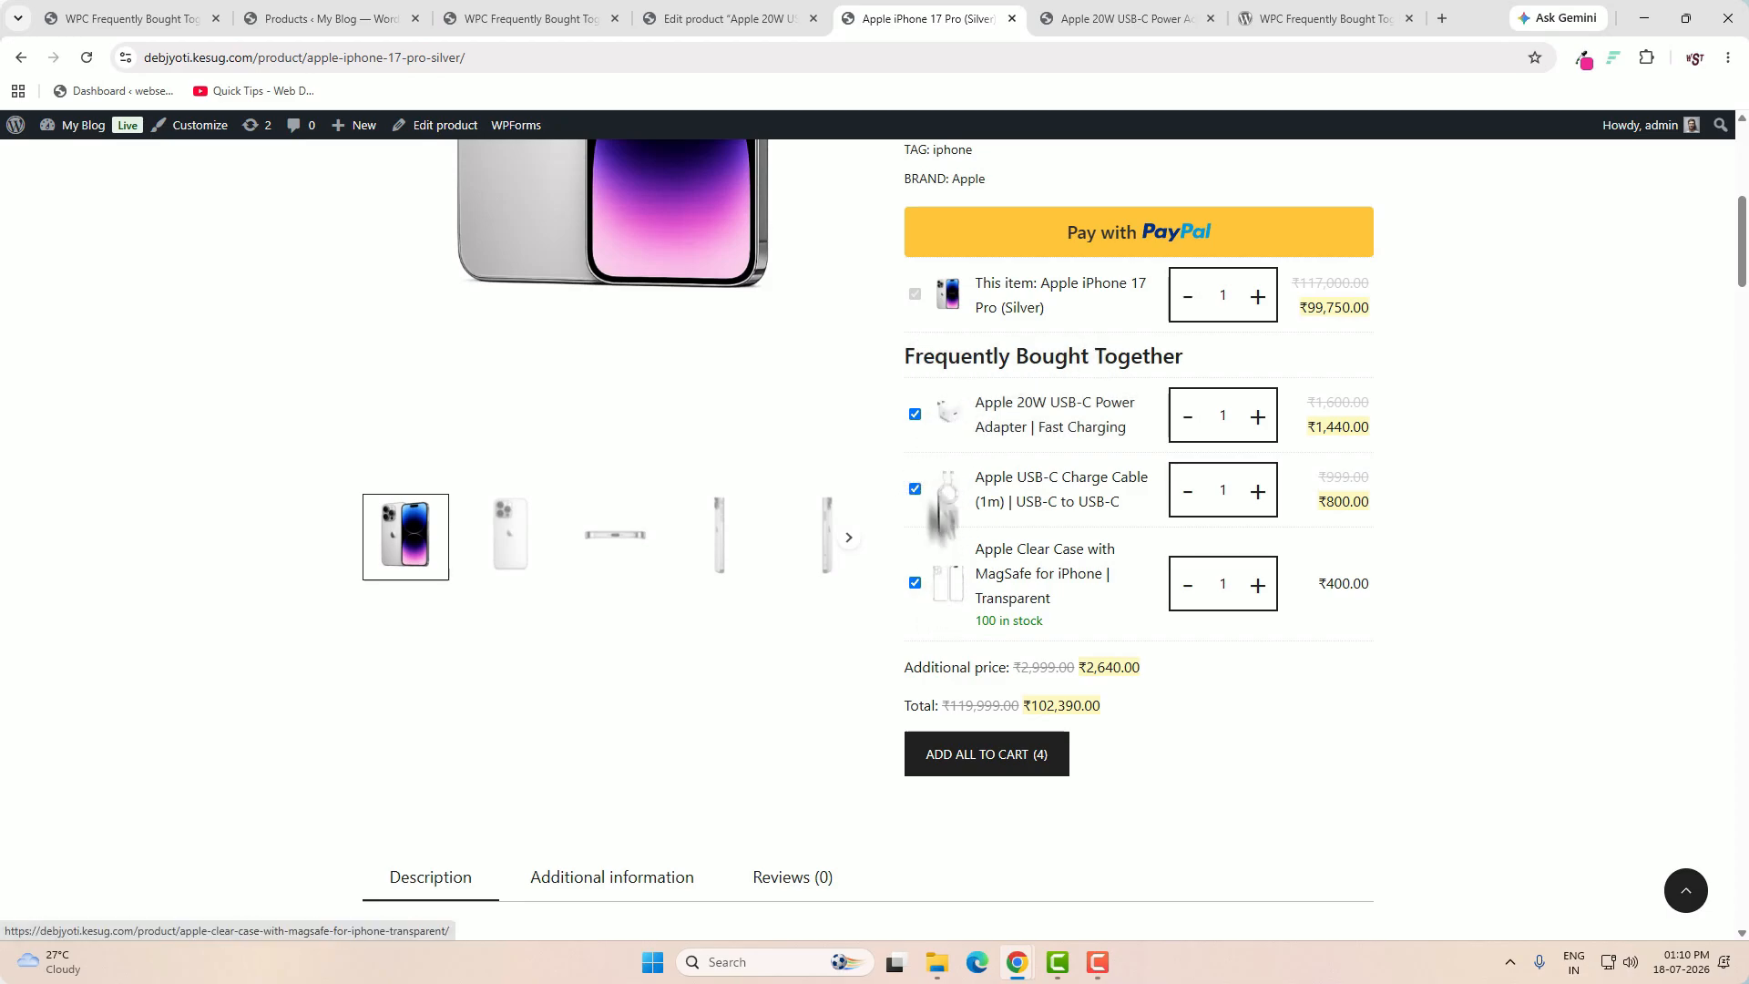
key(ctrl+3)
click(776, 590)
scroll(938, 734, down, 15)
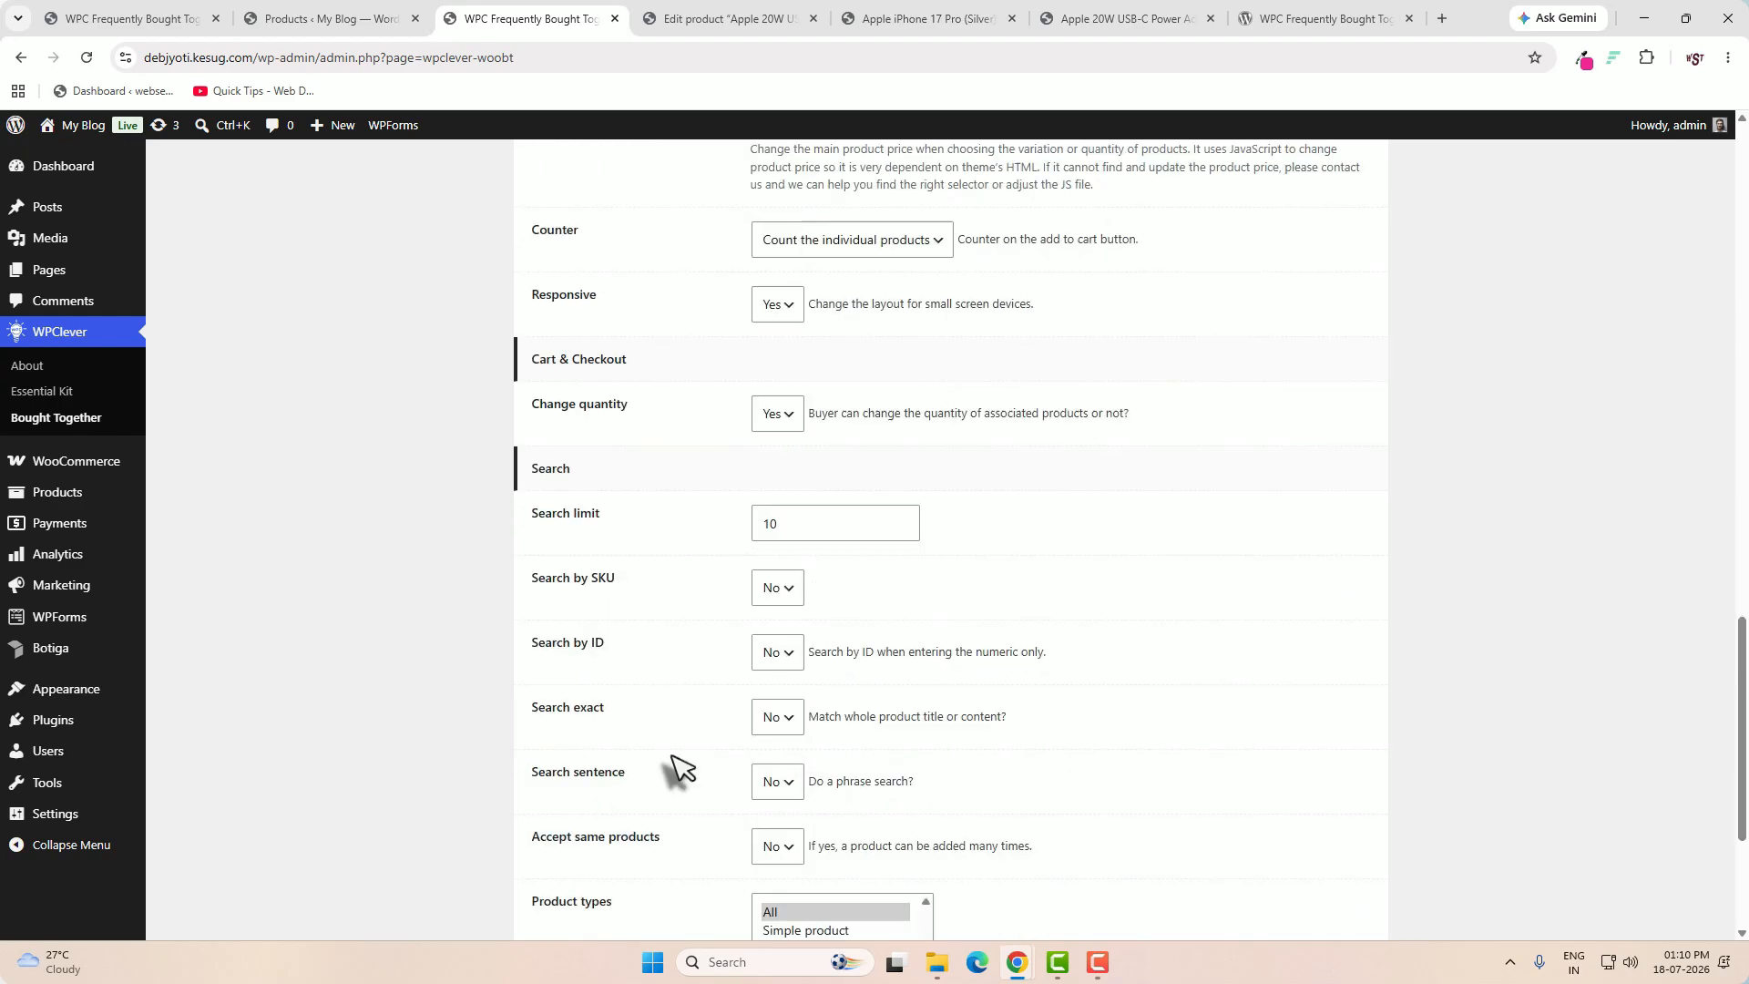
click(583, 773)
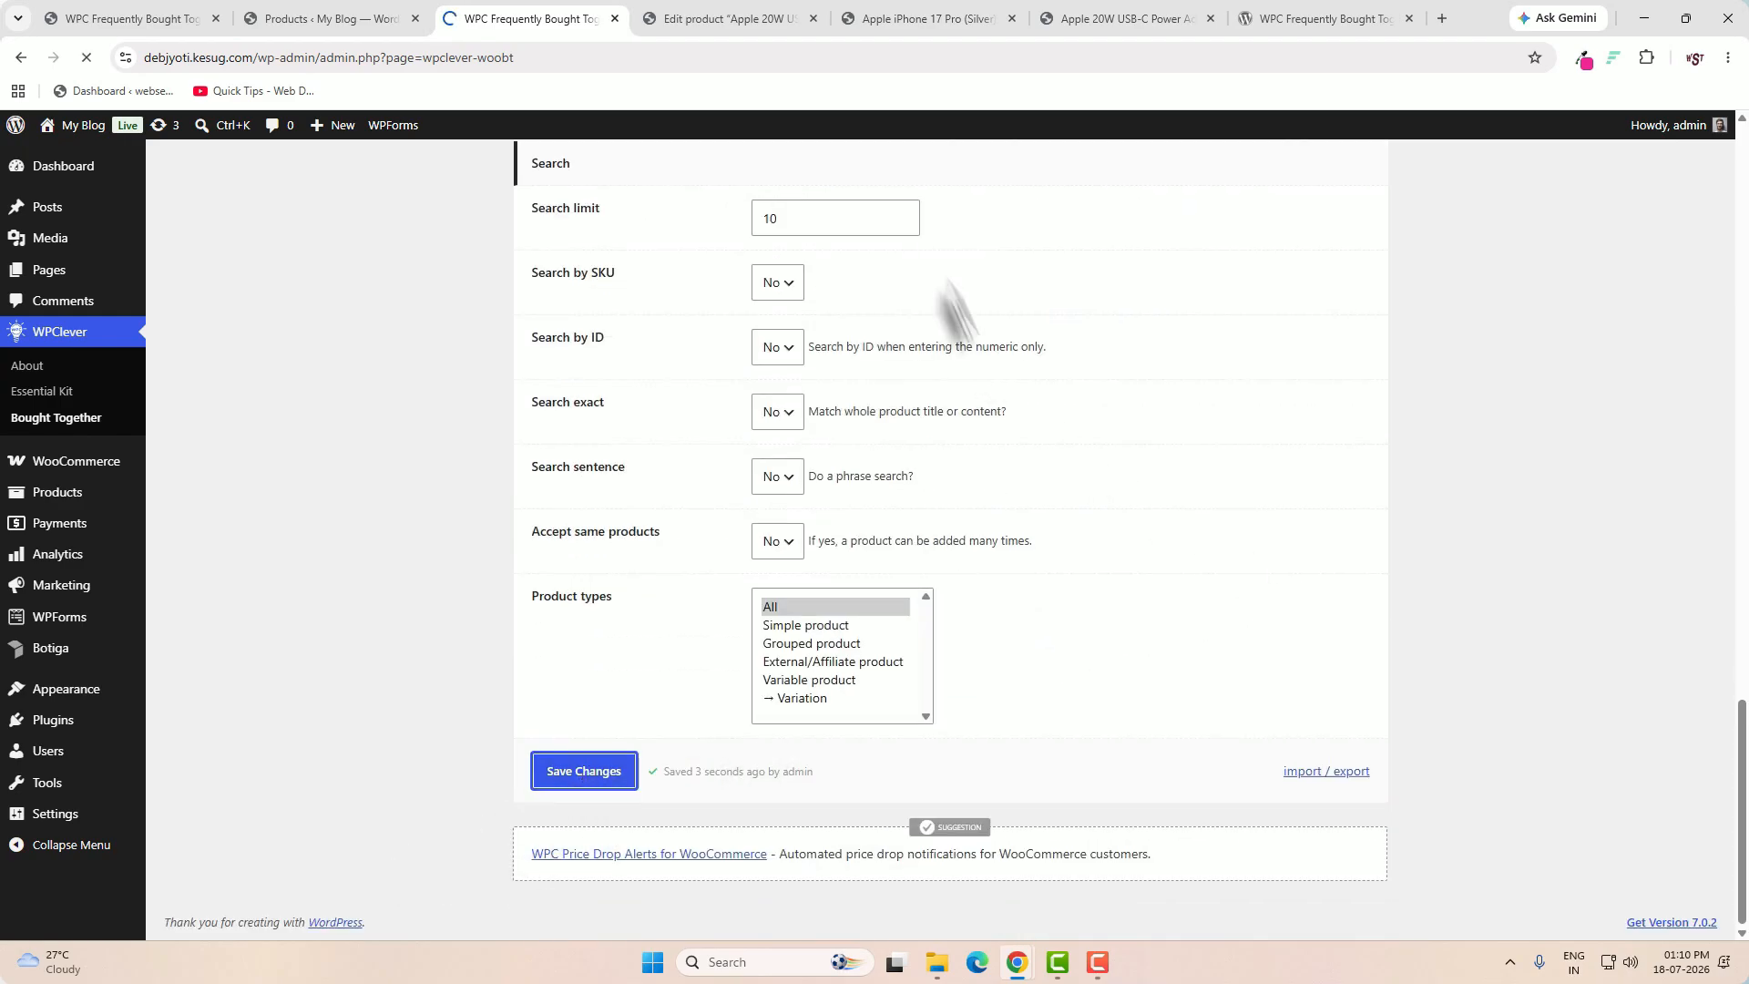
key(ctrl+5)
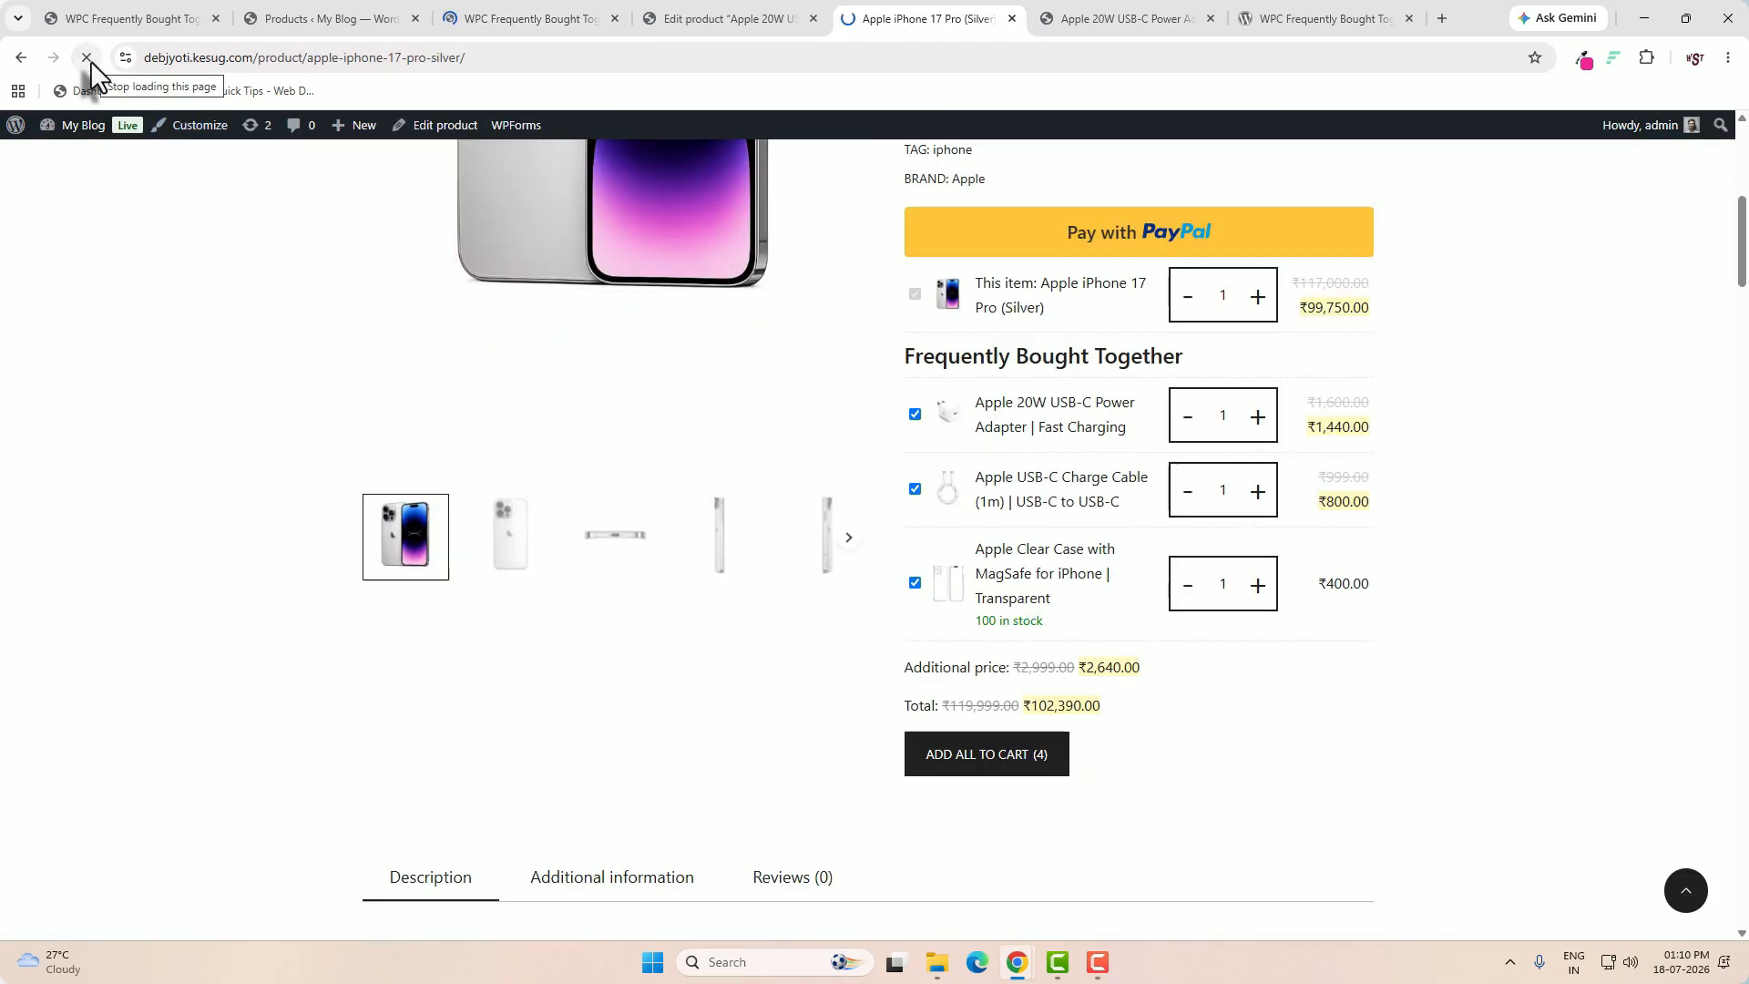
click(87, 59)
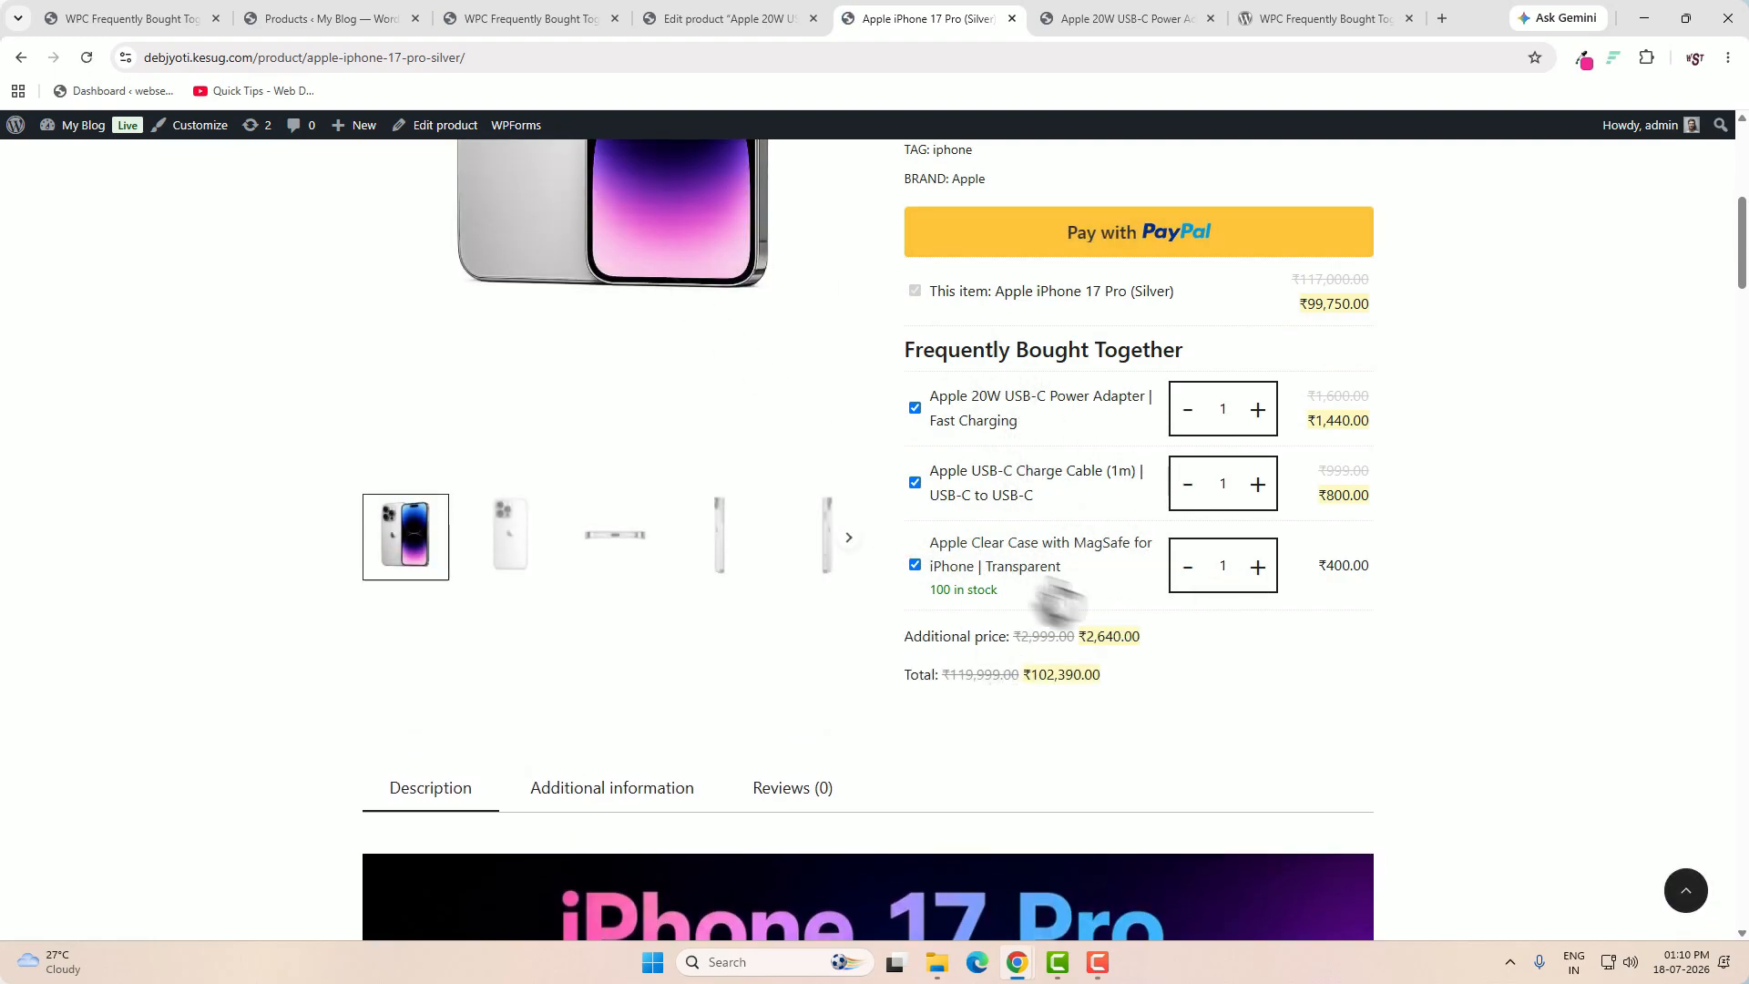
- Set the plugin's Show thumbnail option back to Yes
click(537, 19)
click(777, 402)
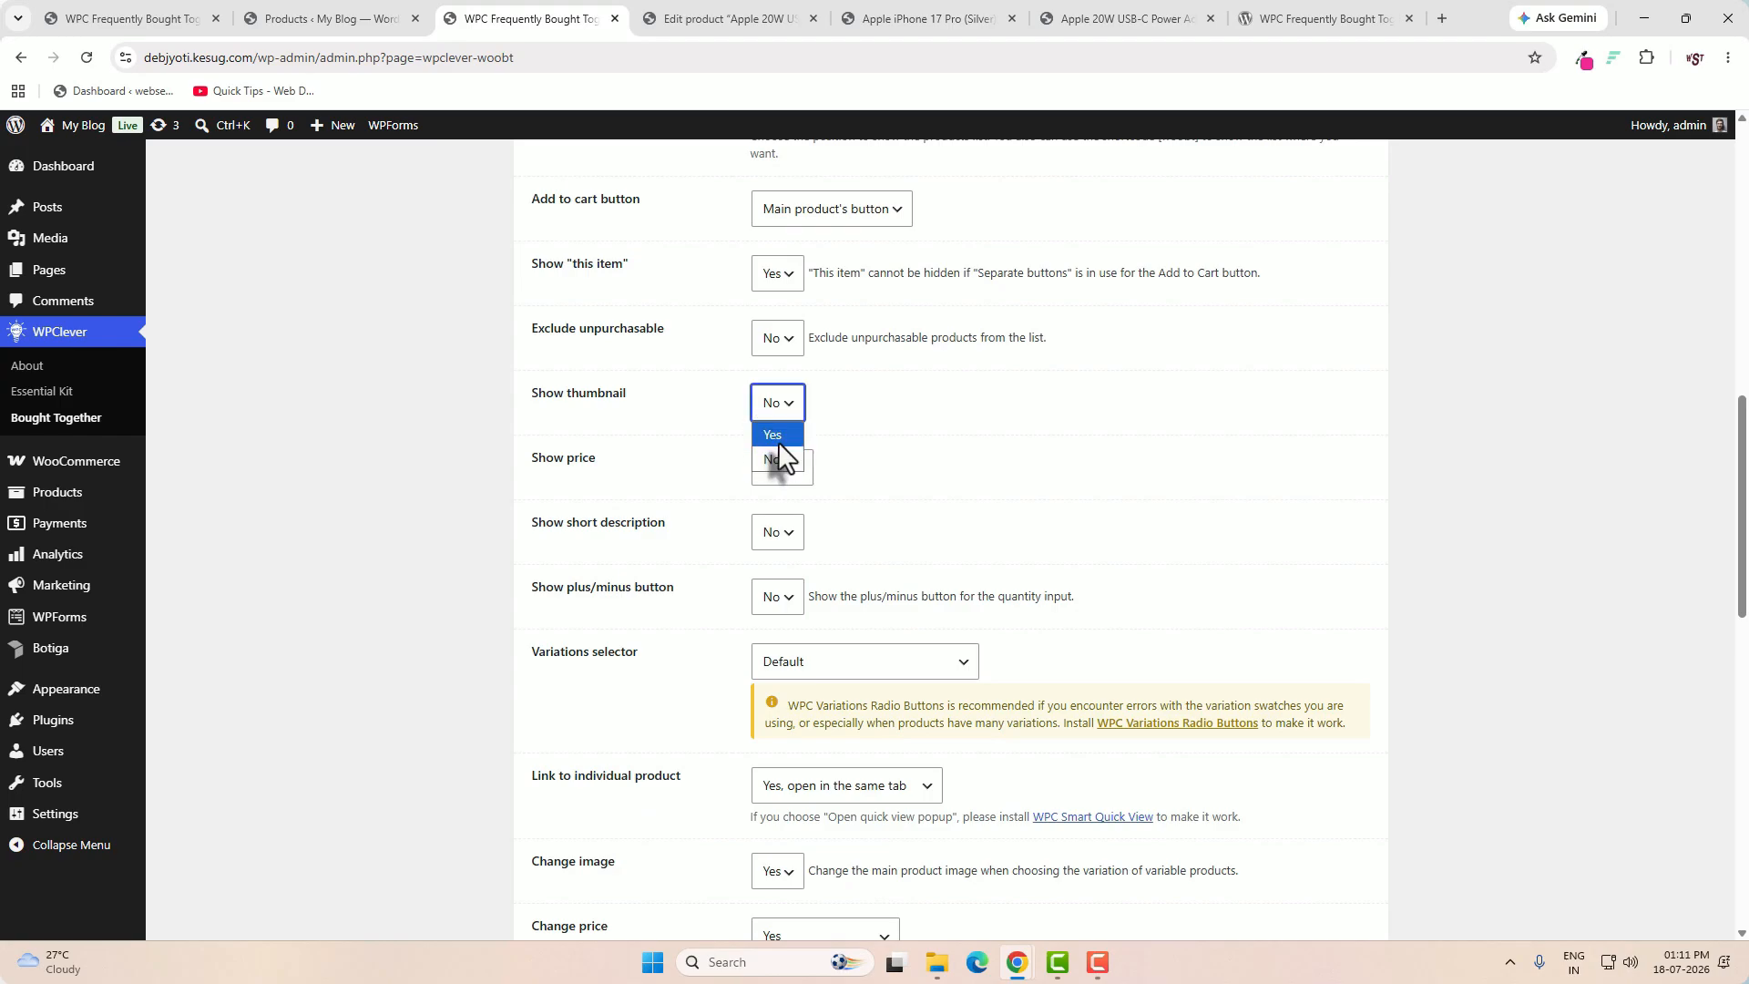
click(778, 439)
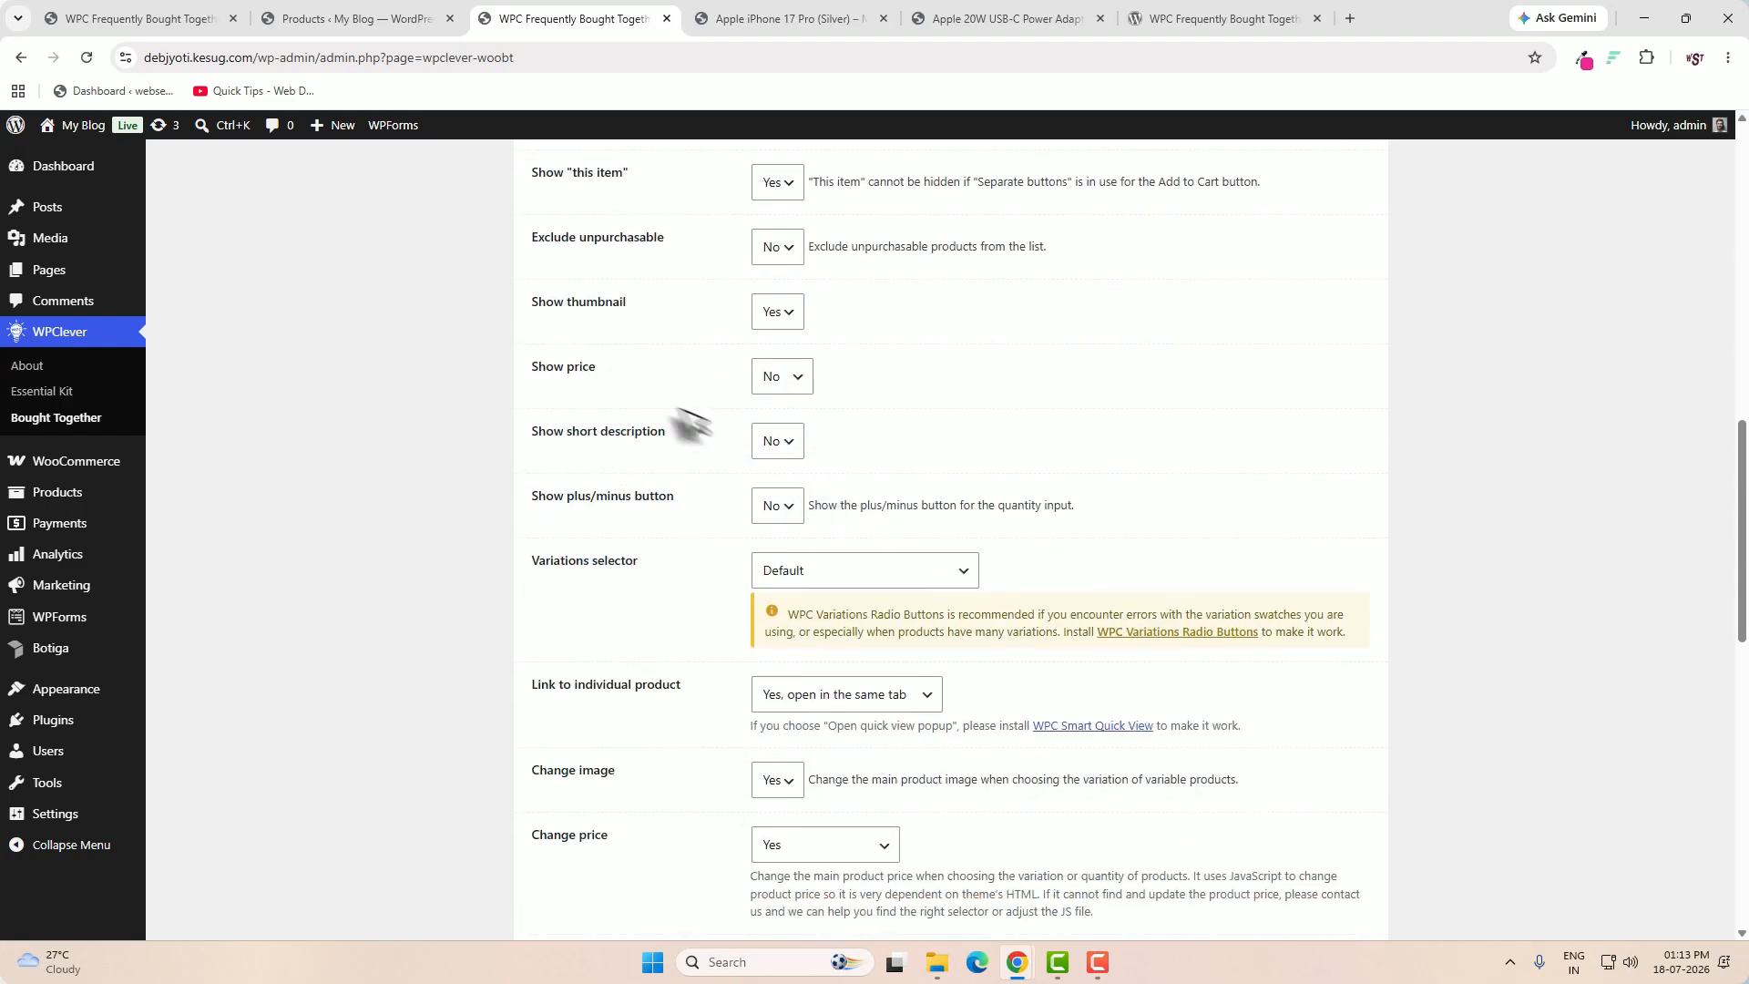
- Compare the listed item prices on the power adapter and iPhone product pages, and set the plugin's Show price option to Price
click(785, 387)
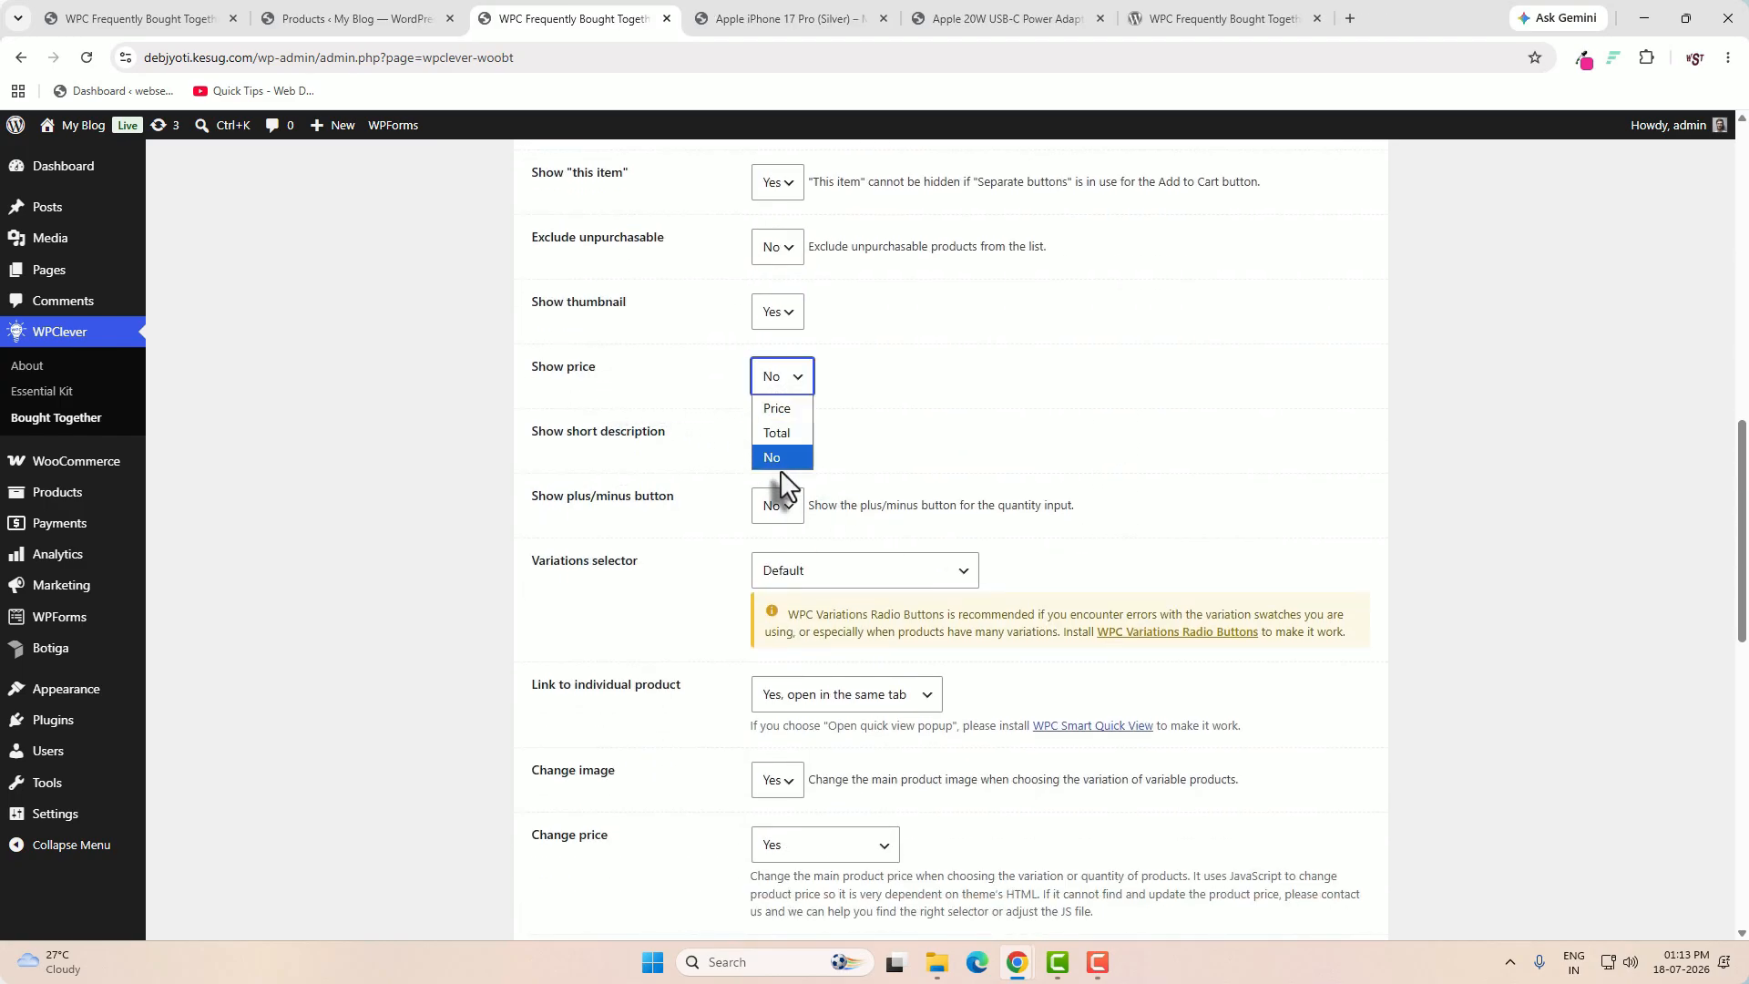
click(936, 11)
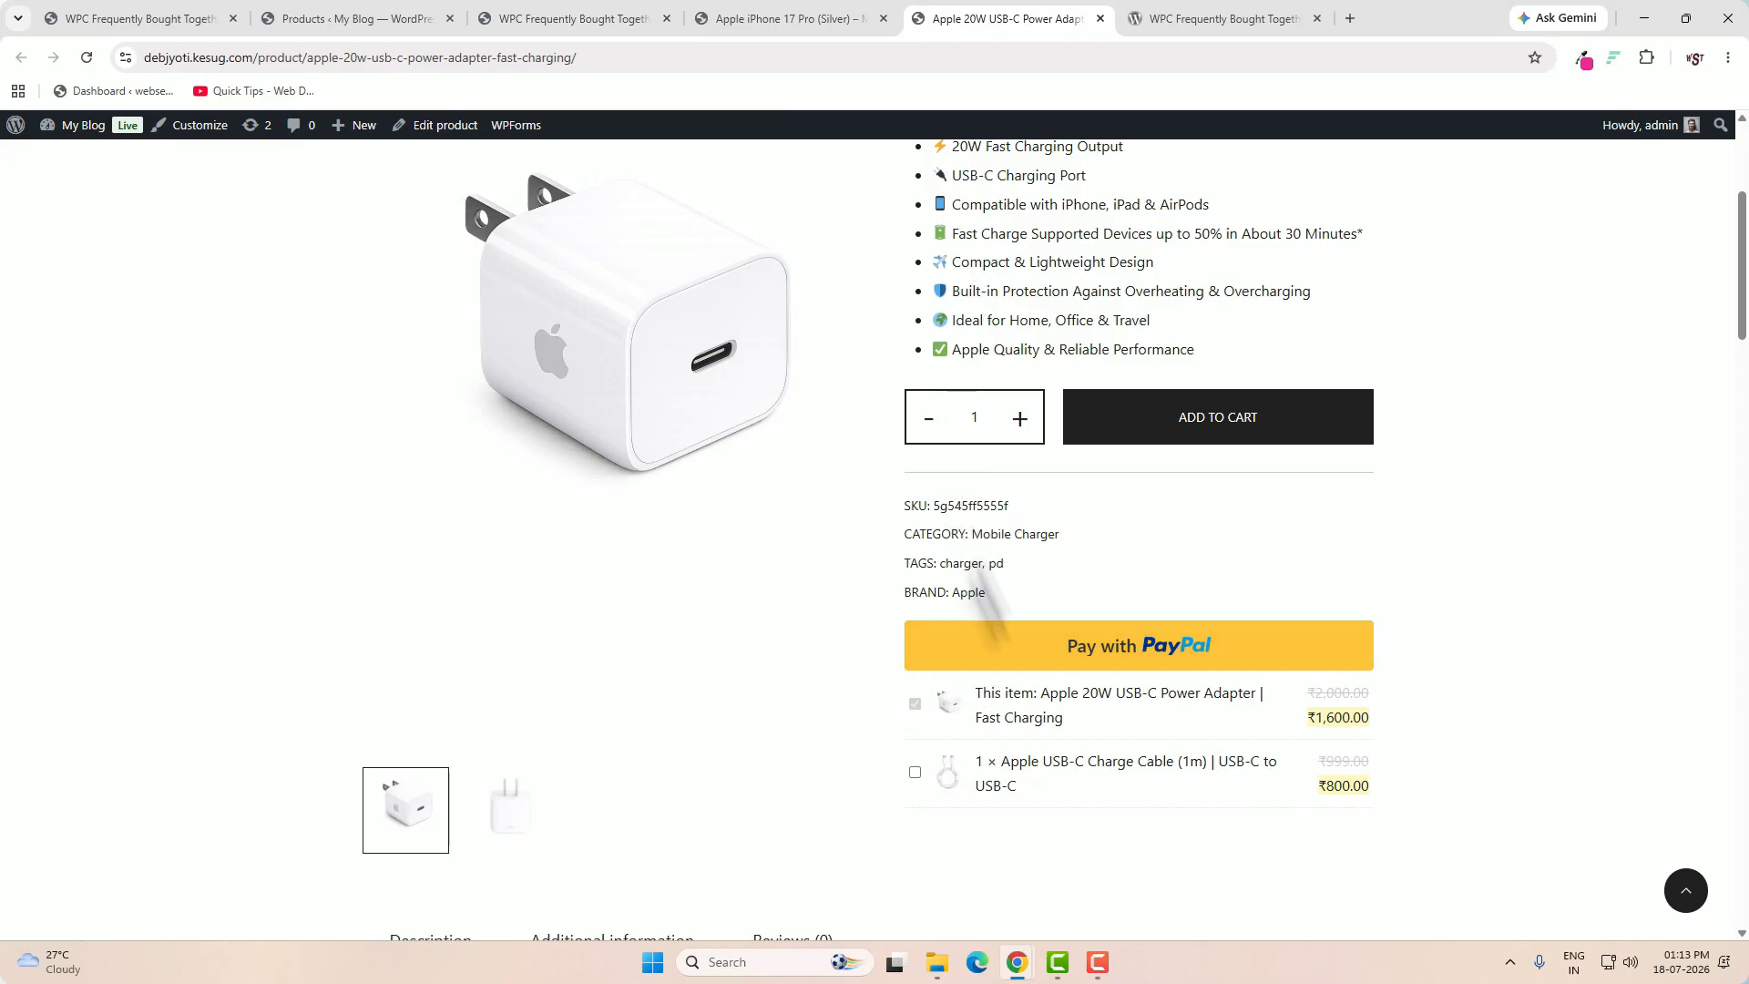
drag(1303, 722, 1405, 729)
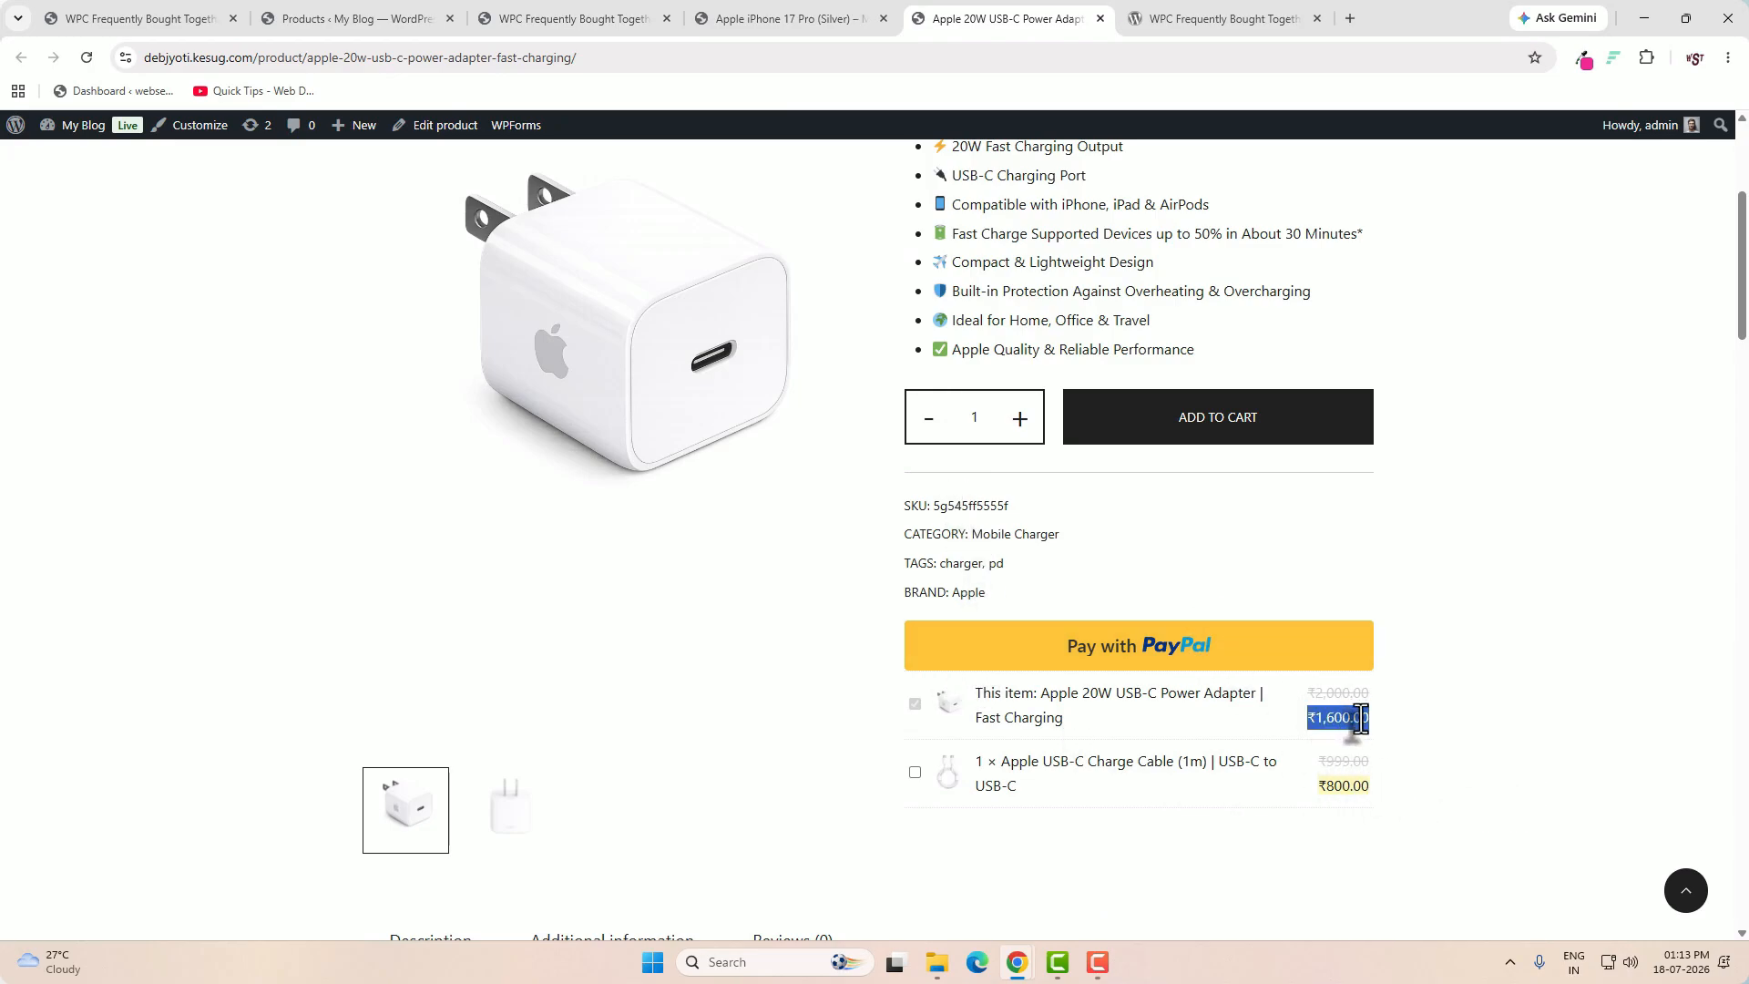
click(834, 18)
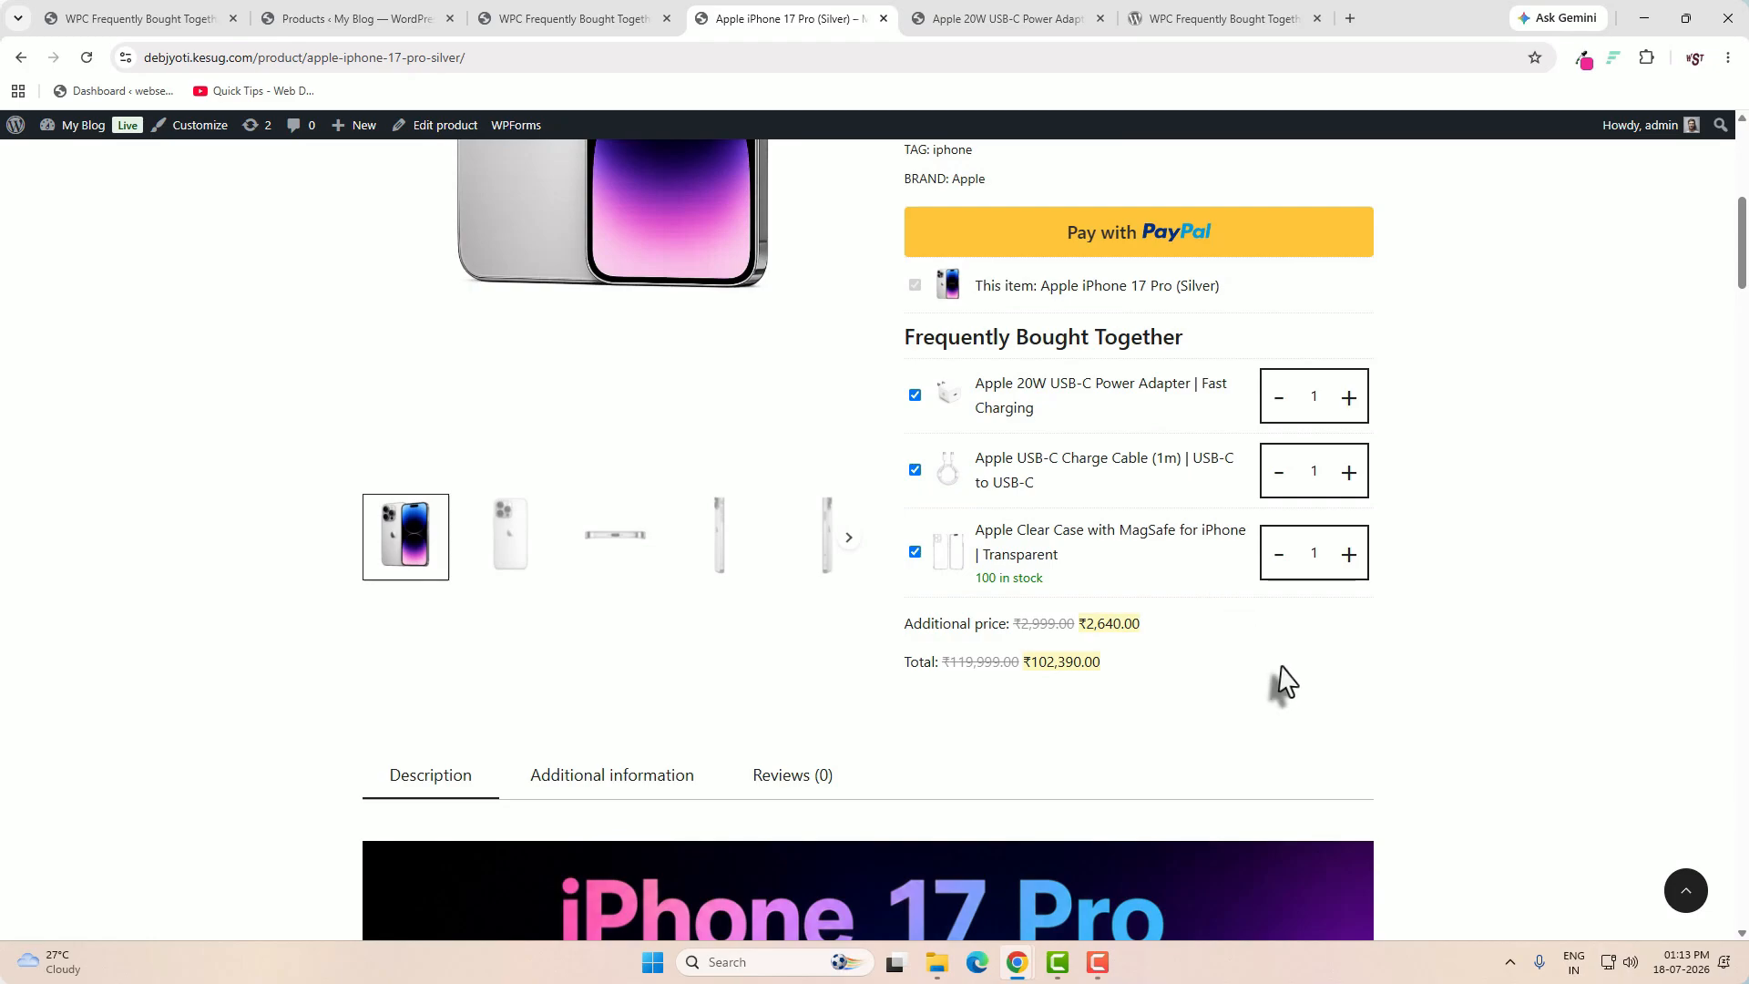
scroll(1284, 678, up, 2)
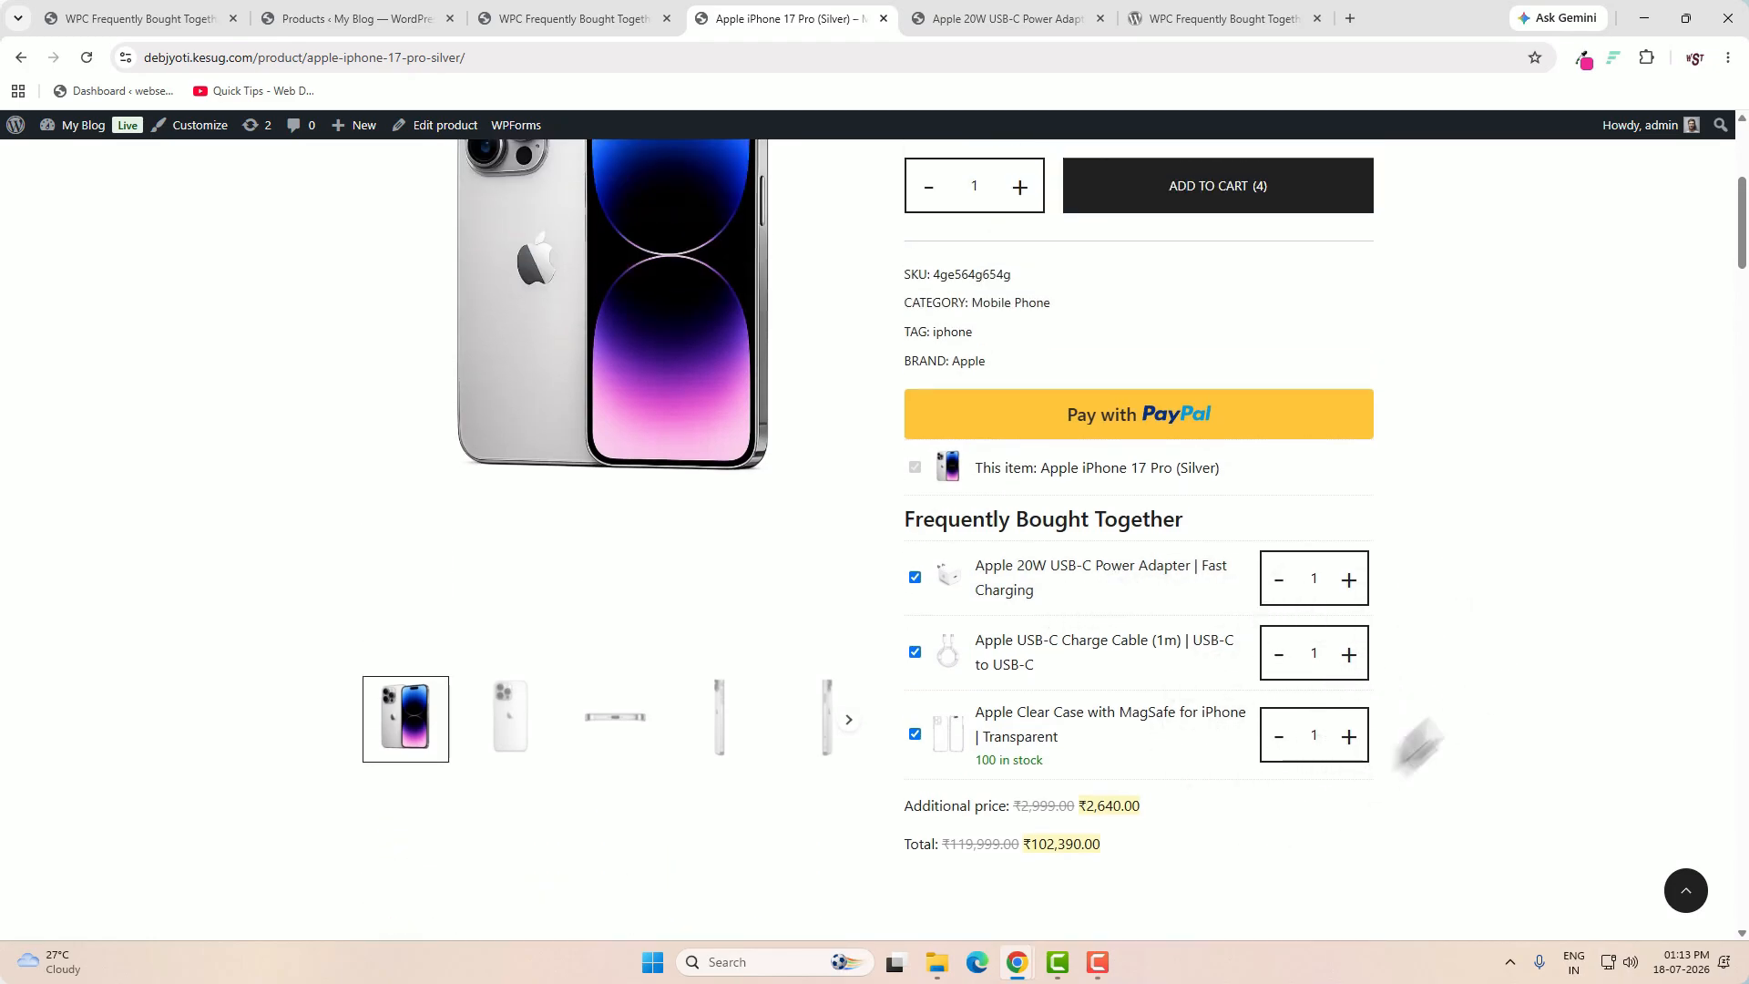
click(565, 19)
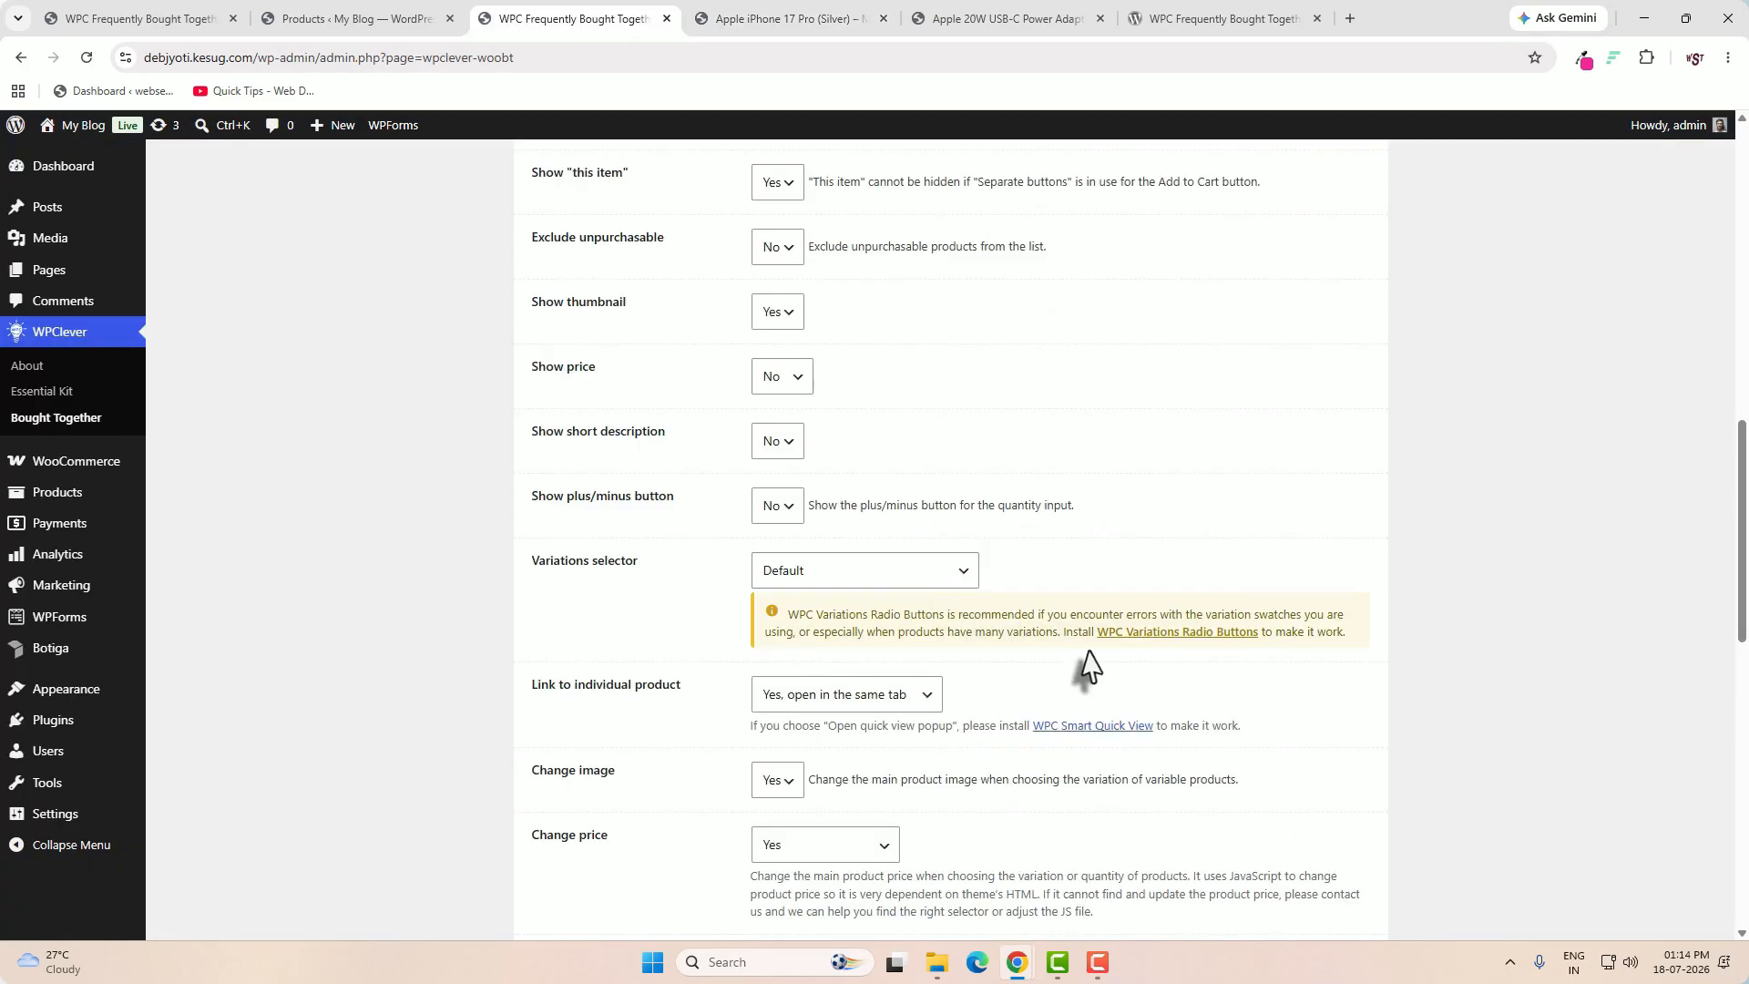
click(781, 377)
click(799, 412)
- Review the Responsive and Change quantity choices and the search options without altering them, and save the plugin settings
scroll(802, 419, up, 1)
scroll(911, 629, down, 3)
scroll(702, 604, down, 2)
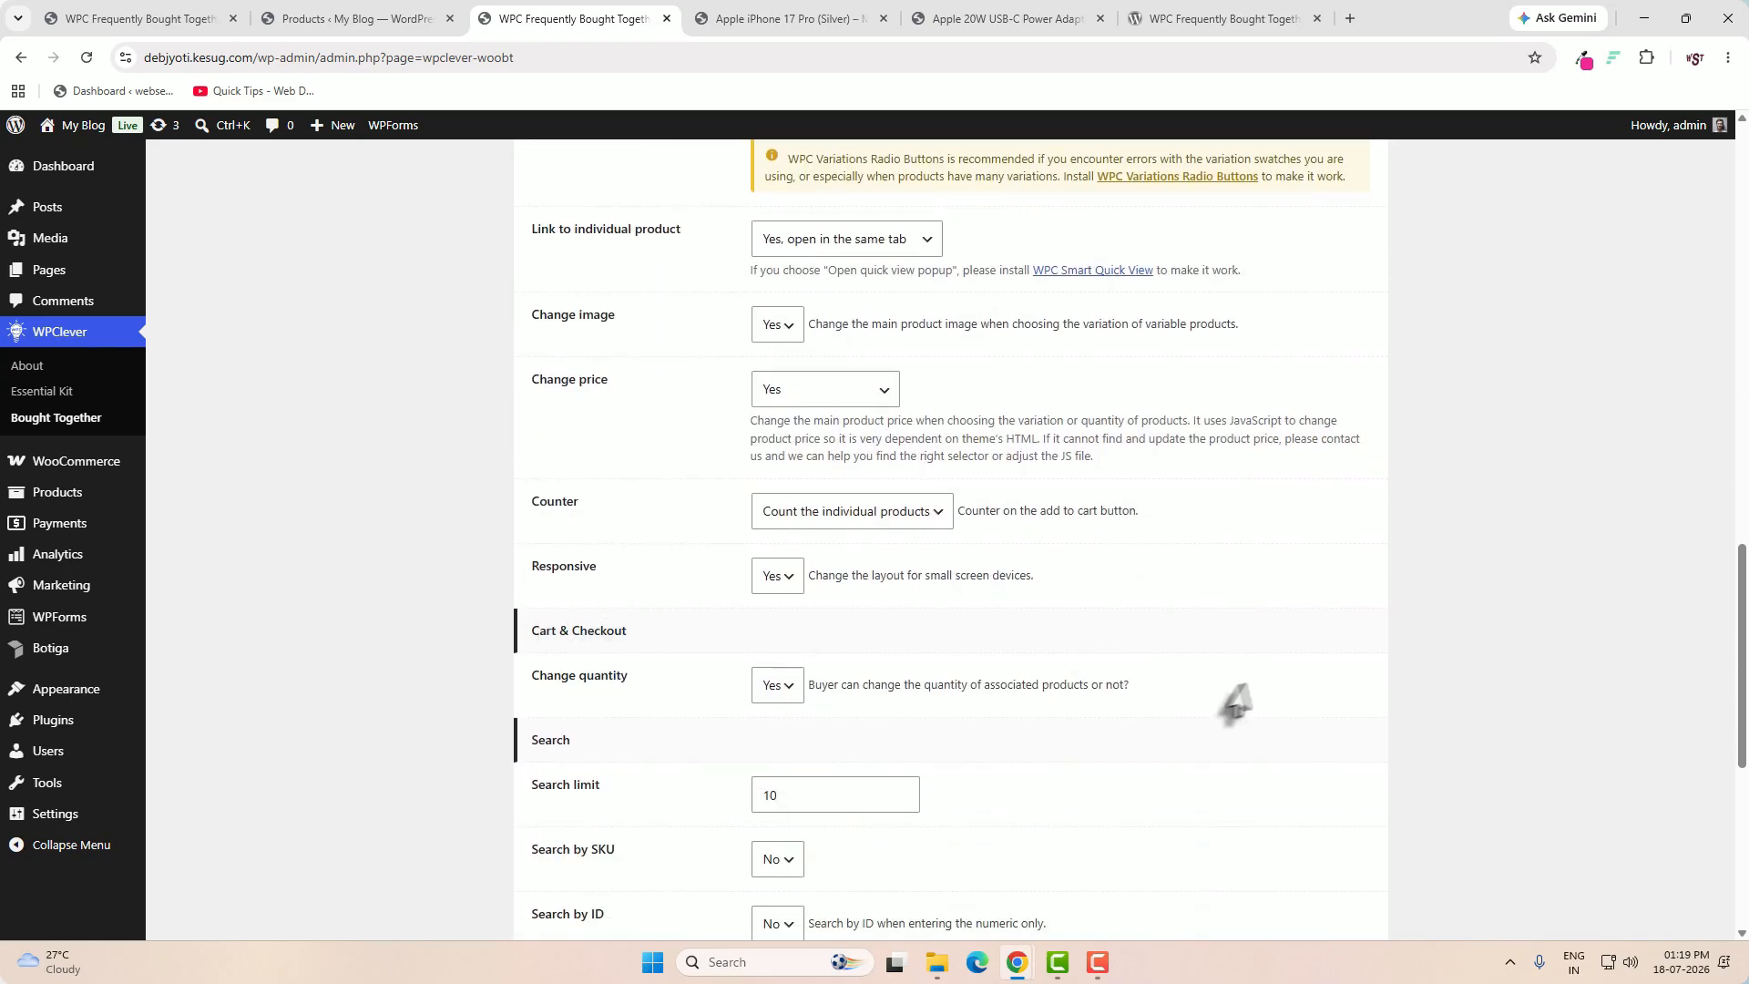
click(787, 579)
scroll(1221, 510, down, 1)
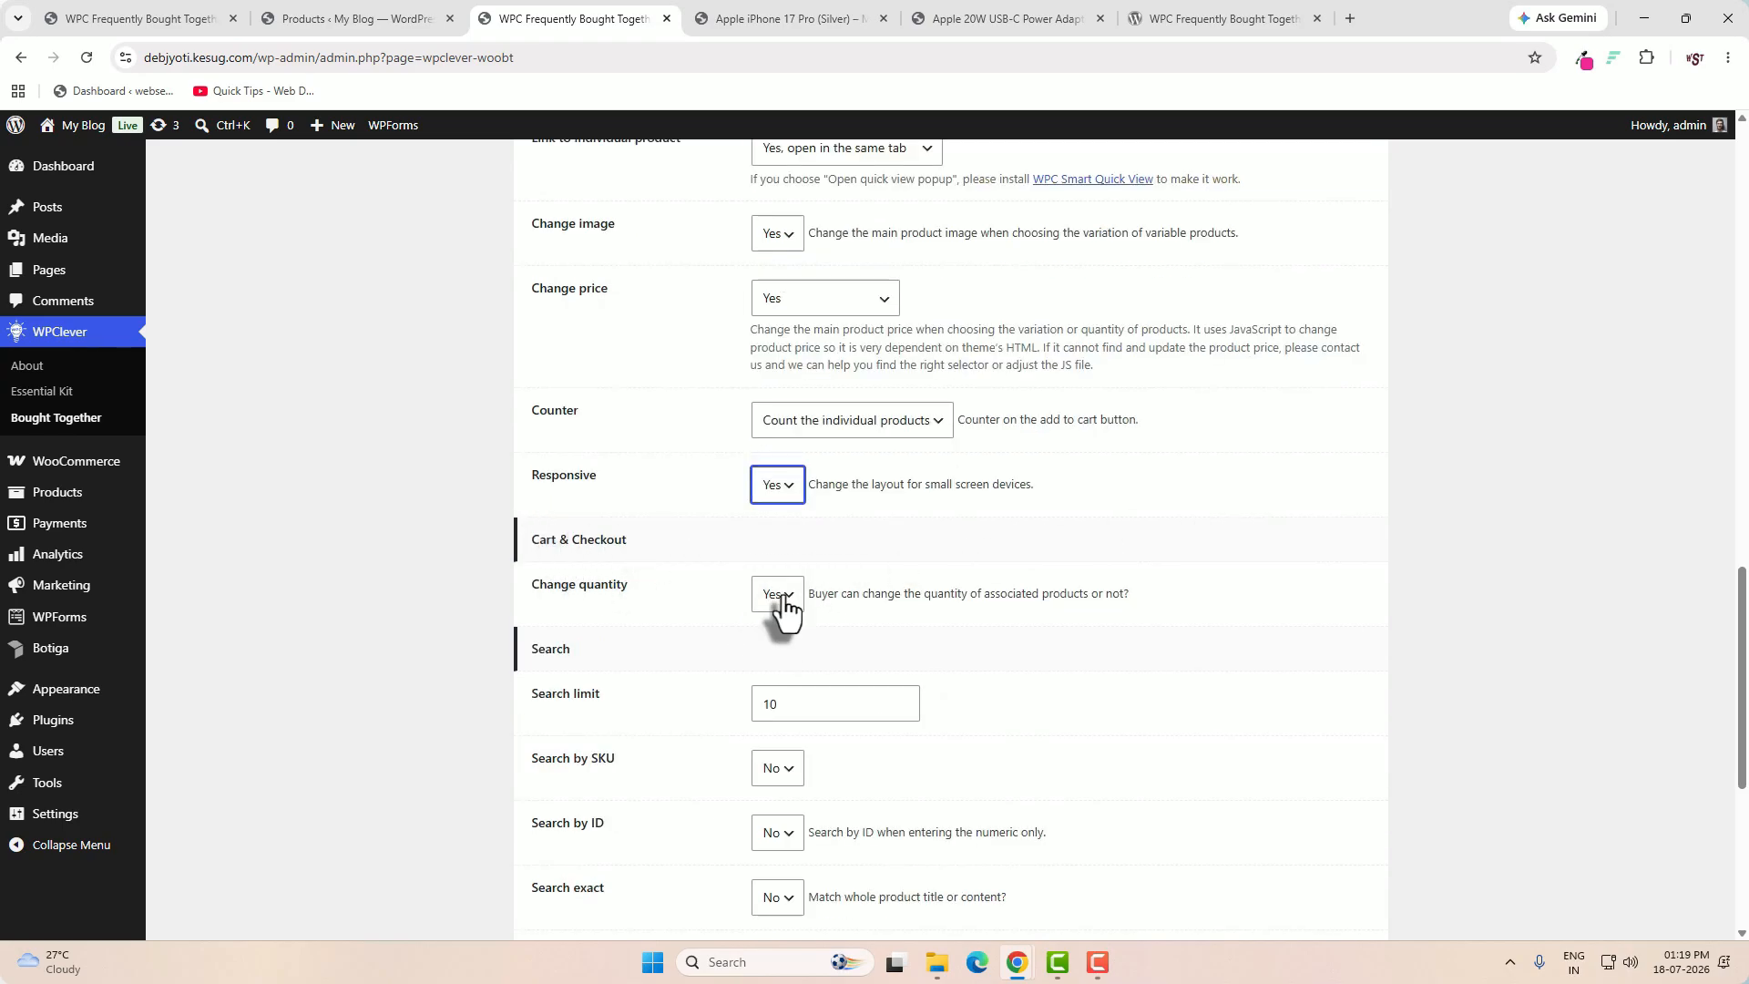
click(785, 605)
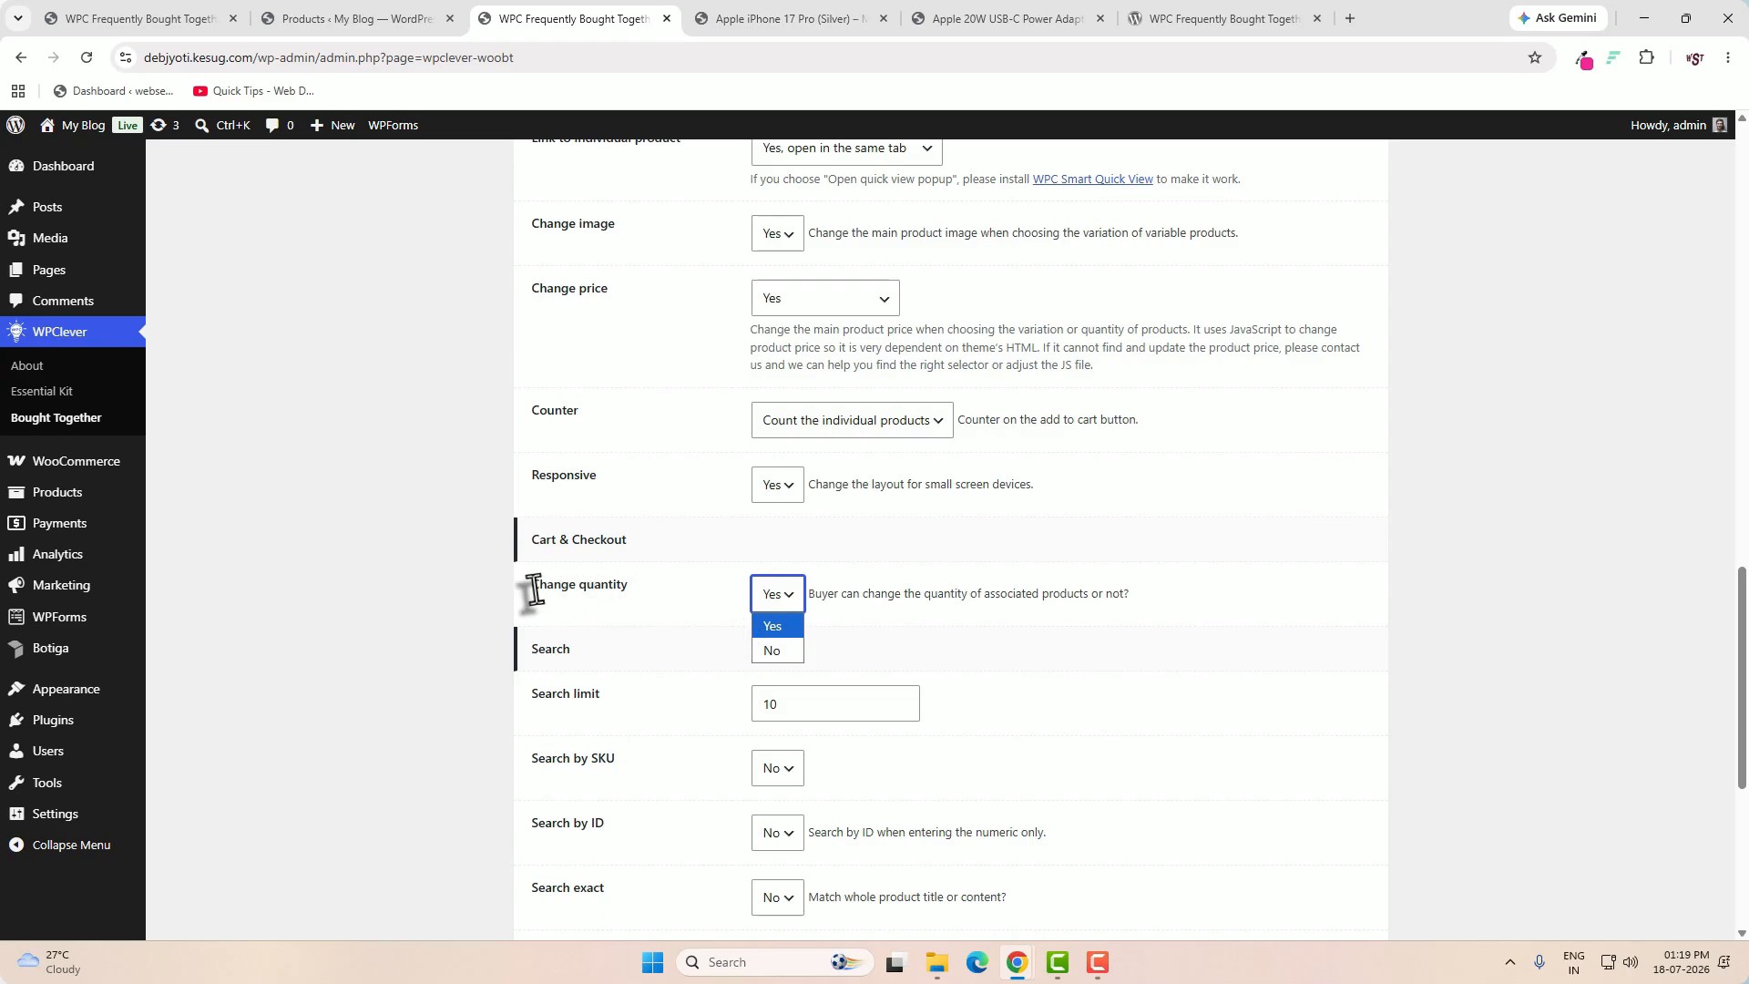
click(1298, 587)
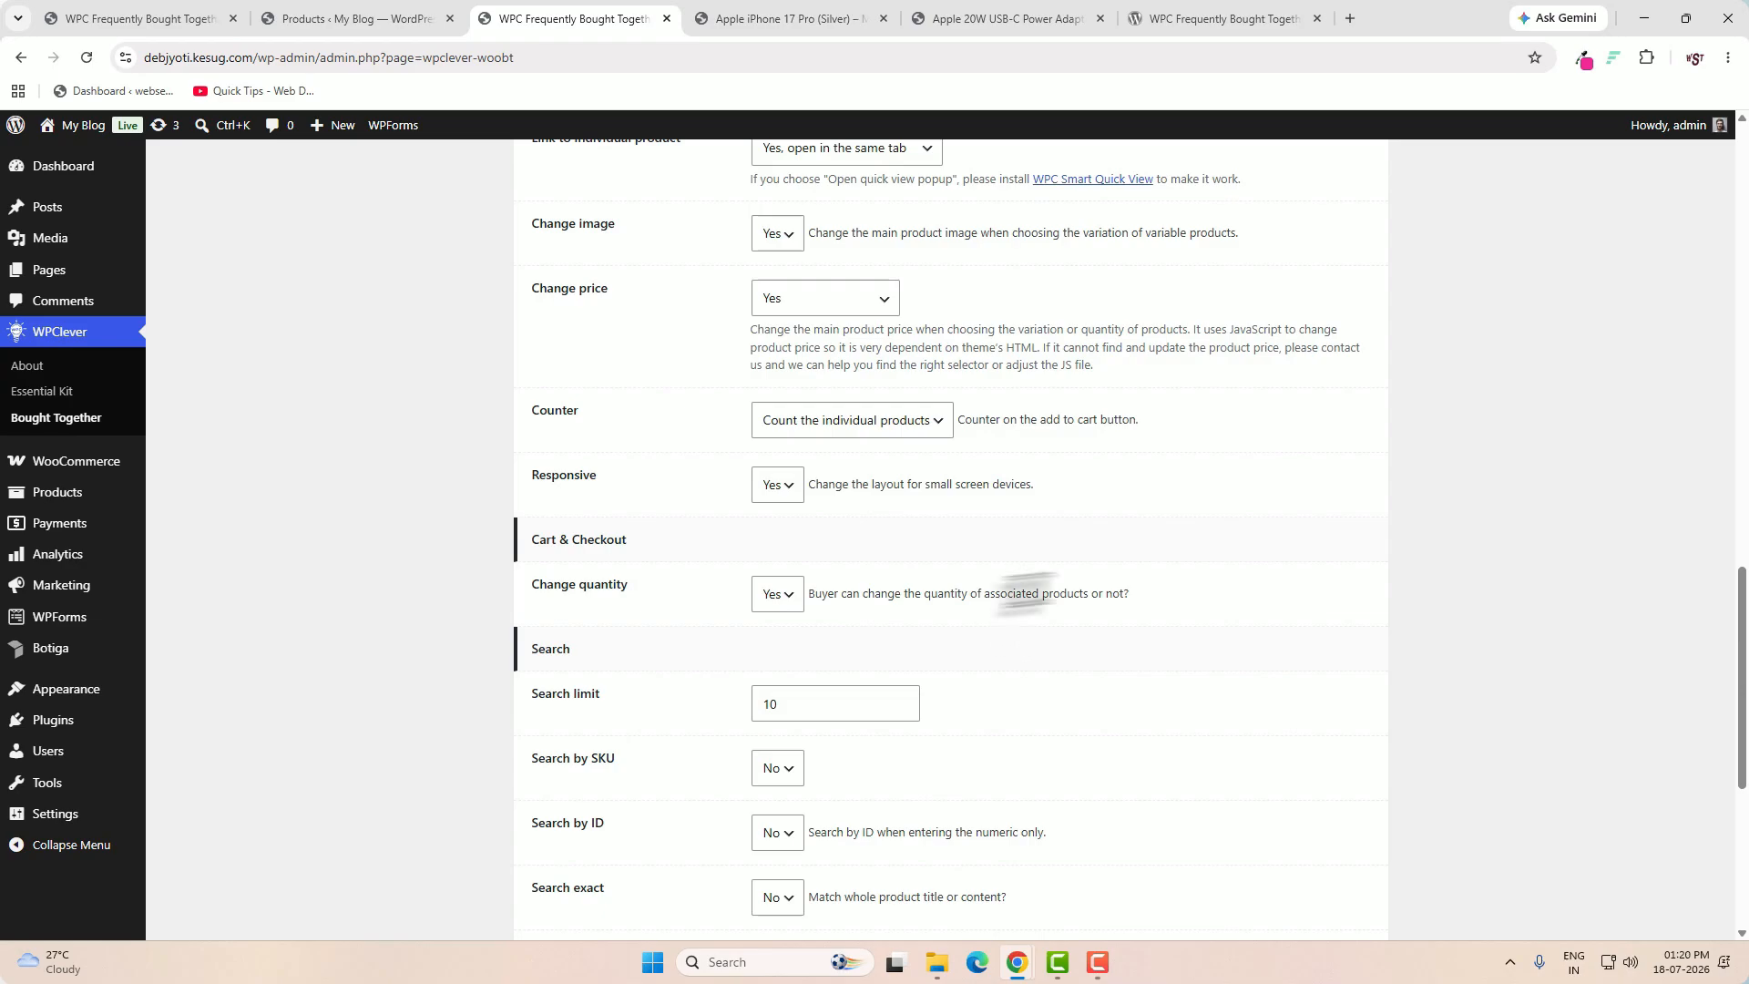
scroll(1202, 644, down, 5)
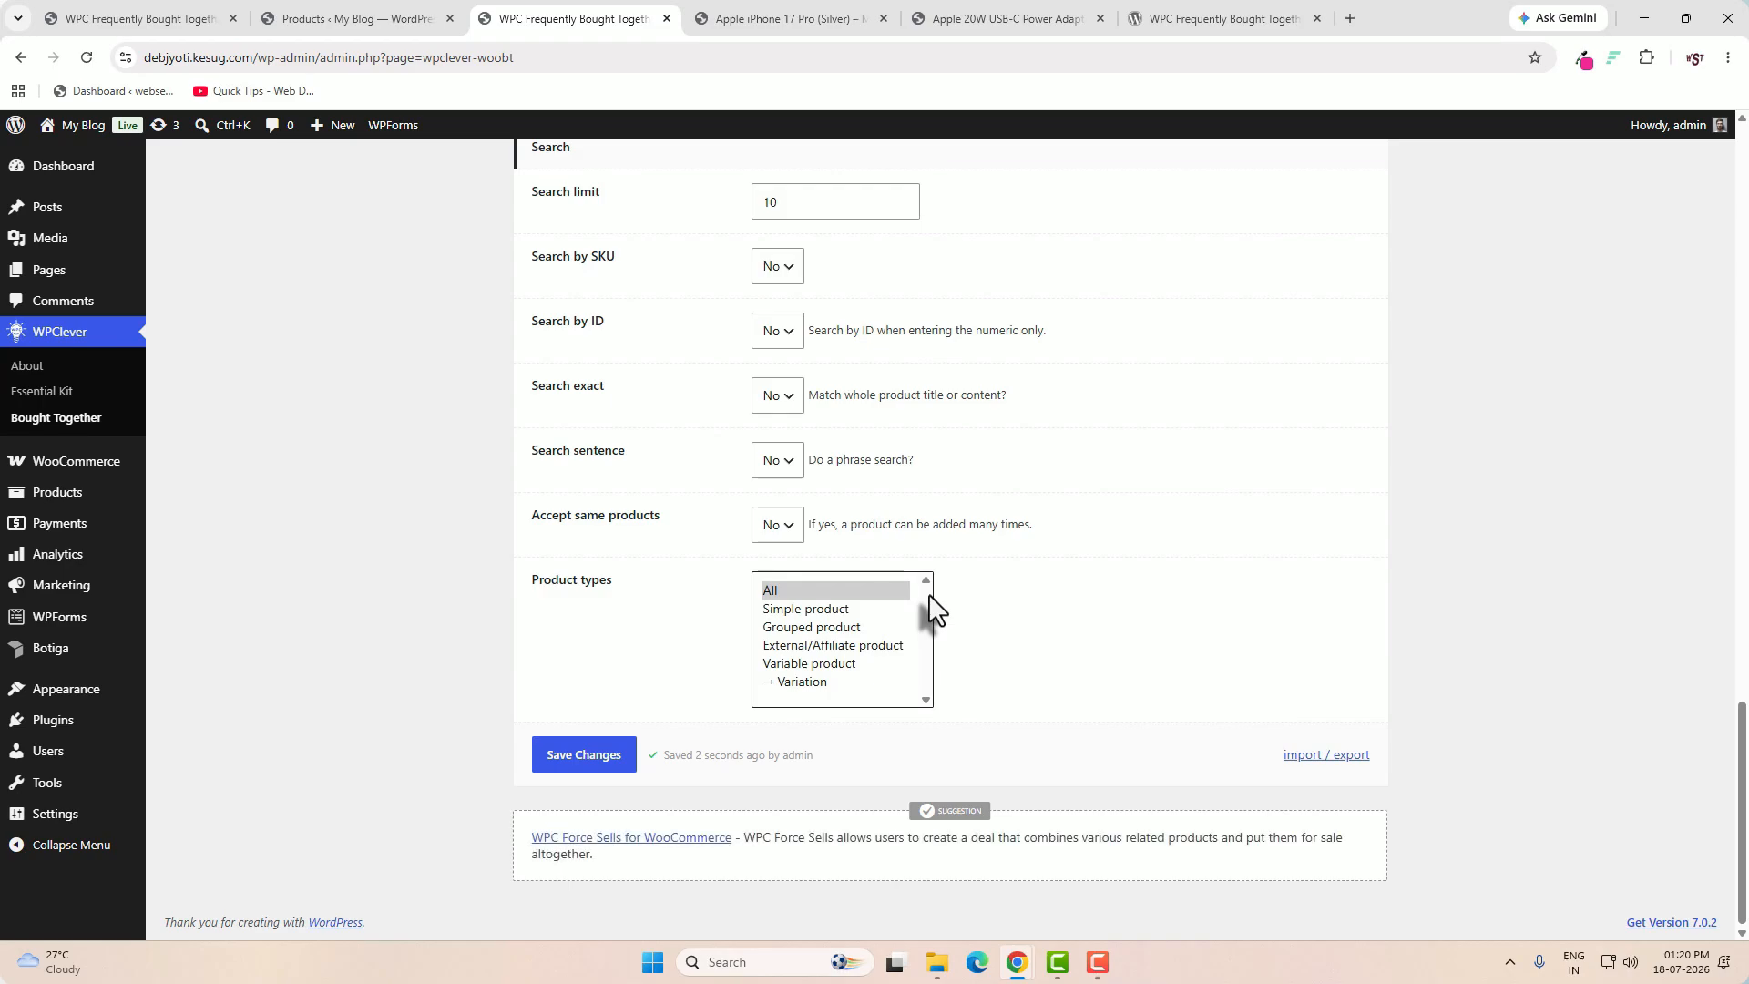
click(580, 757)
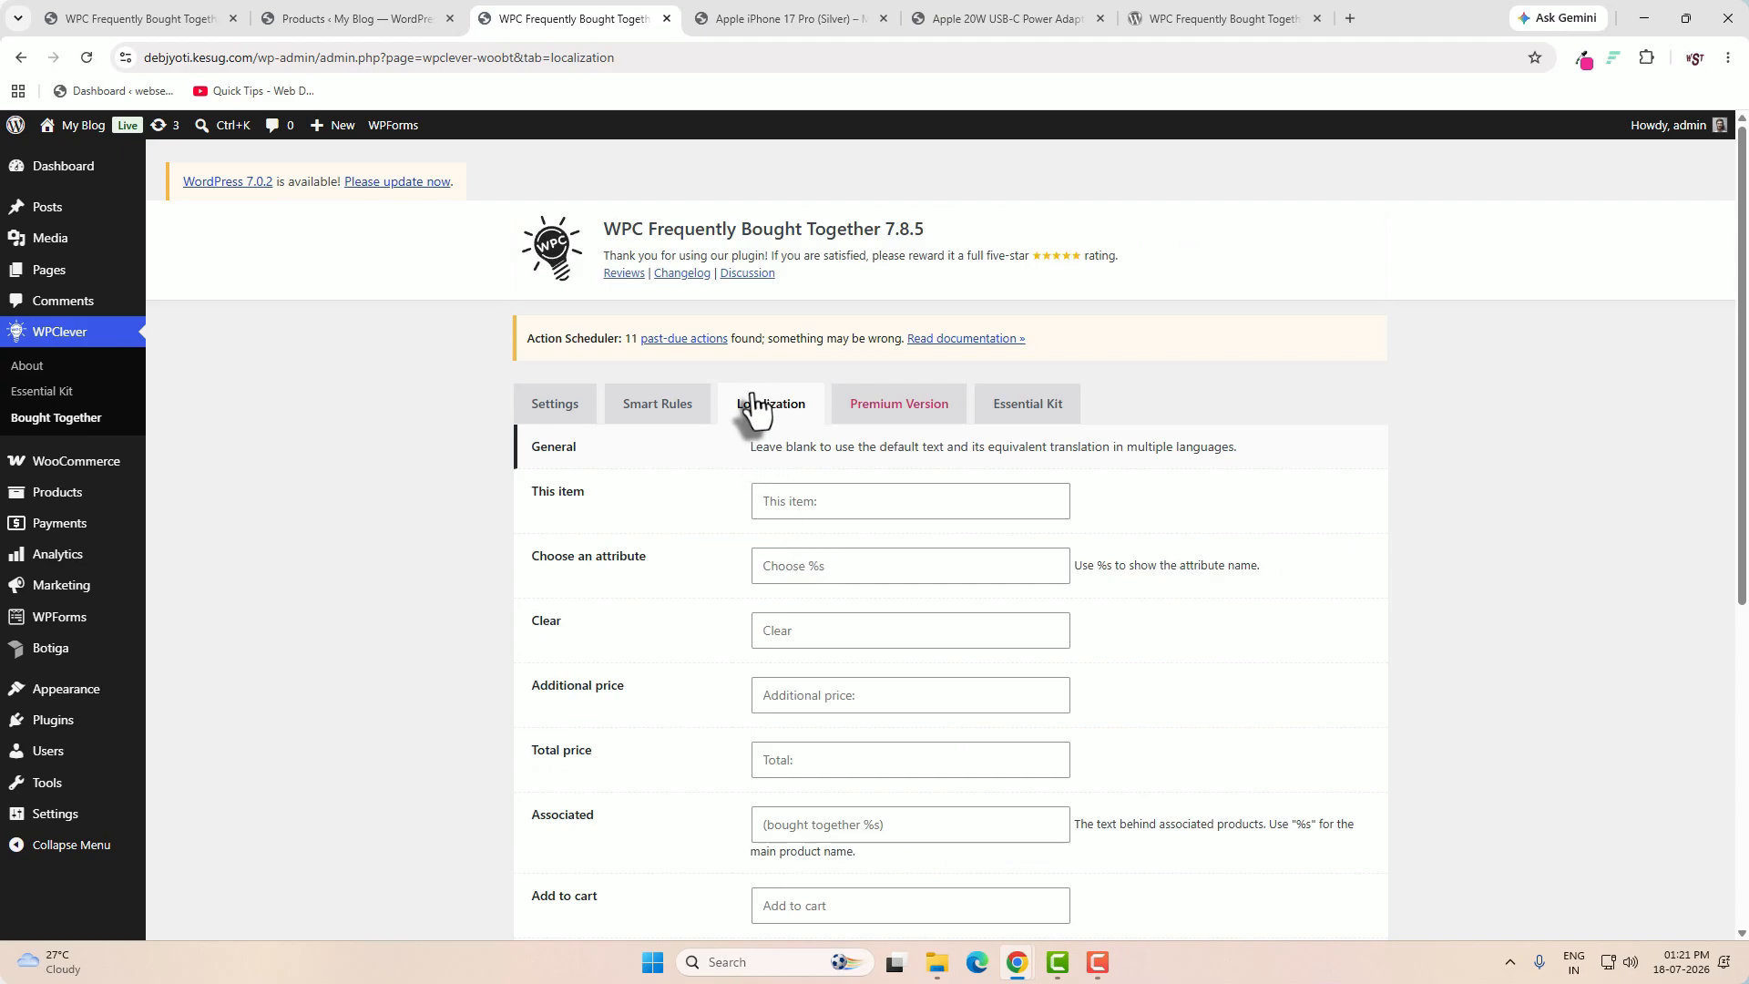
- Examine the plugin's Localization text fields, such as This item and Additional price, and compare the This item label with the iPhone page
scroll(1175, 605, down, 2)
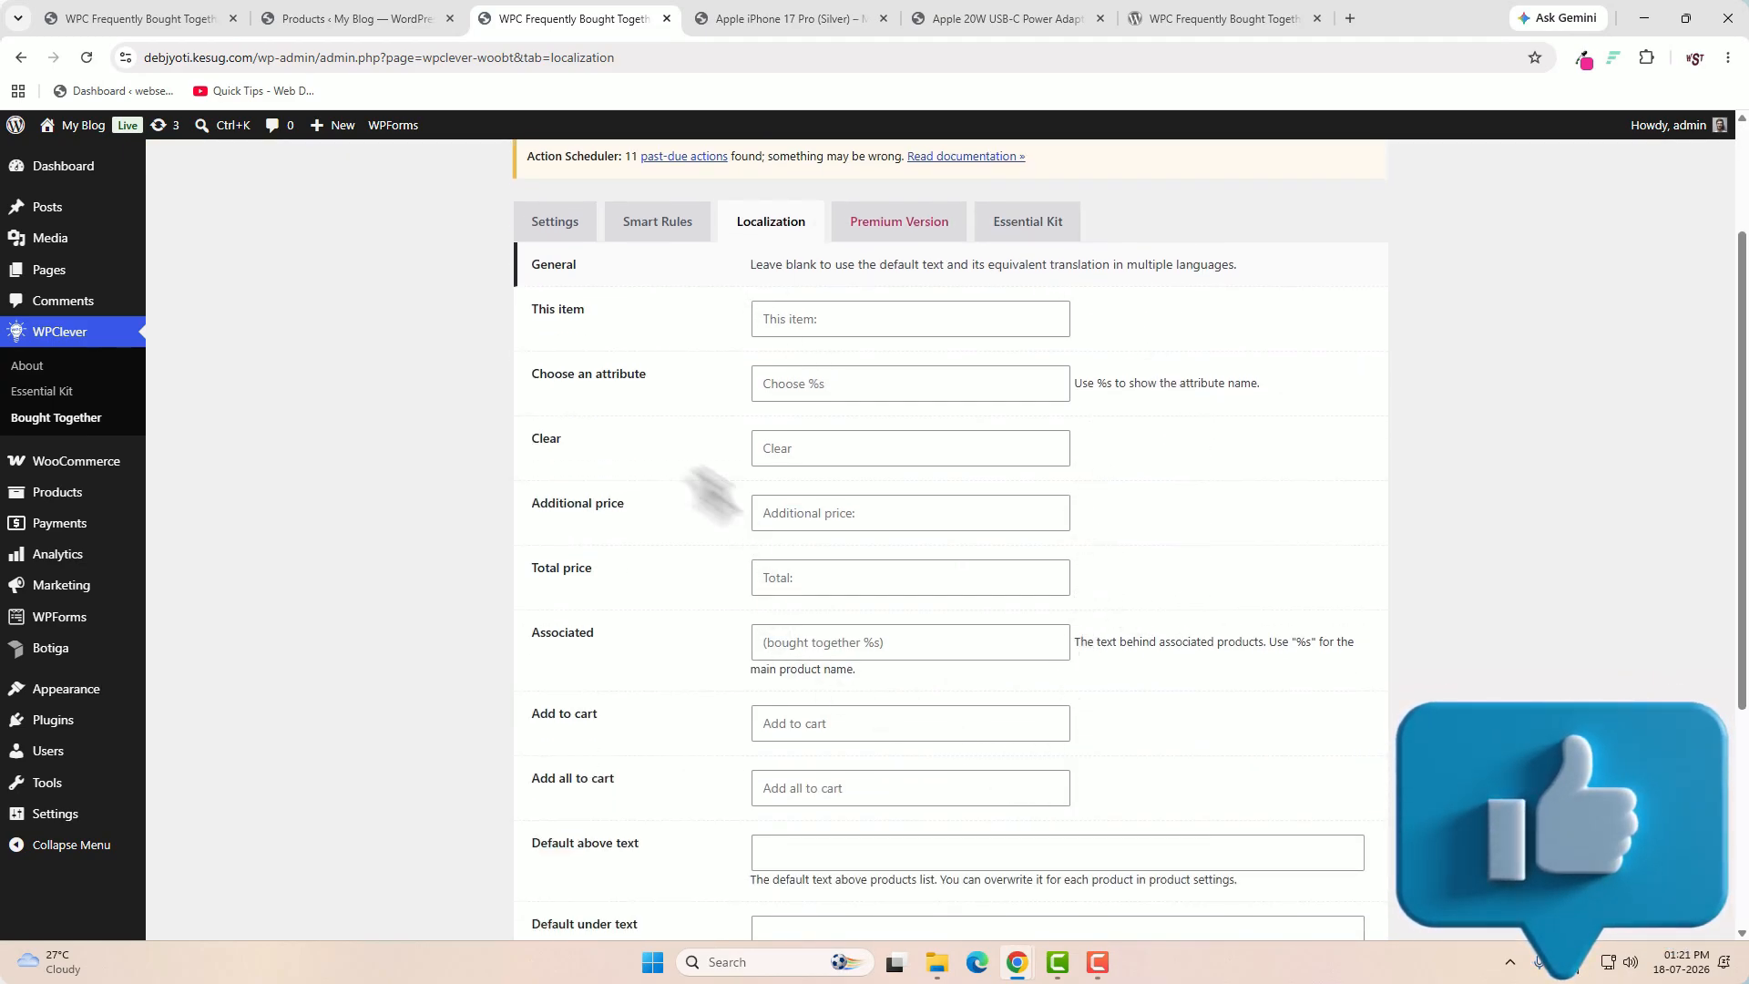
drag(549, 311, 586, 310)
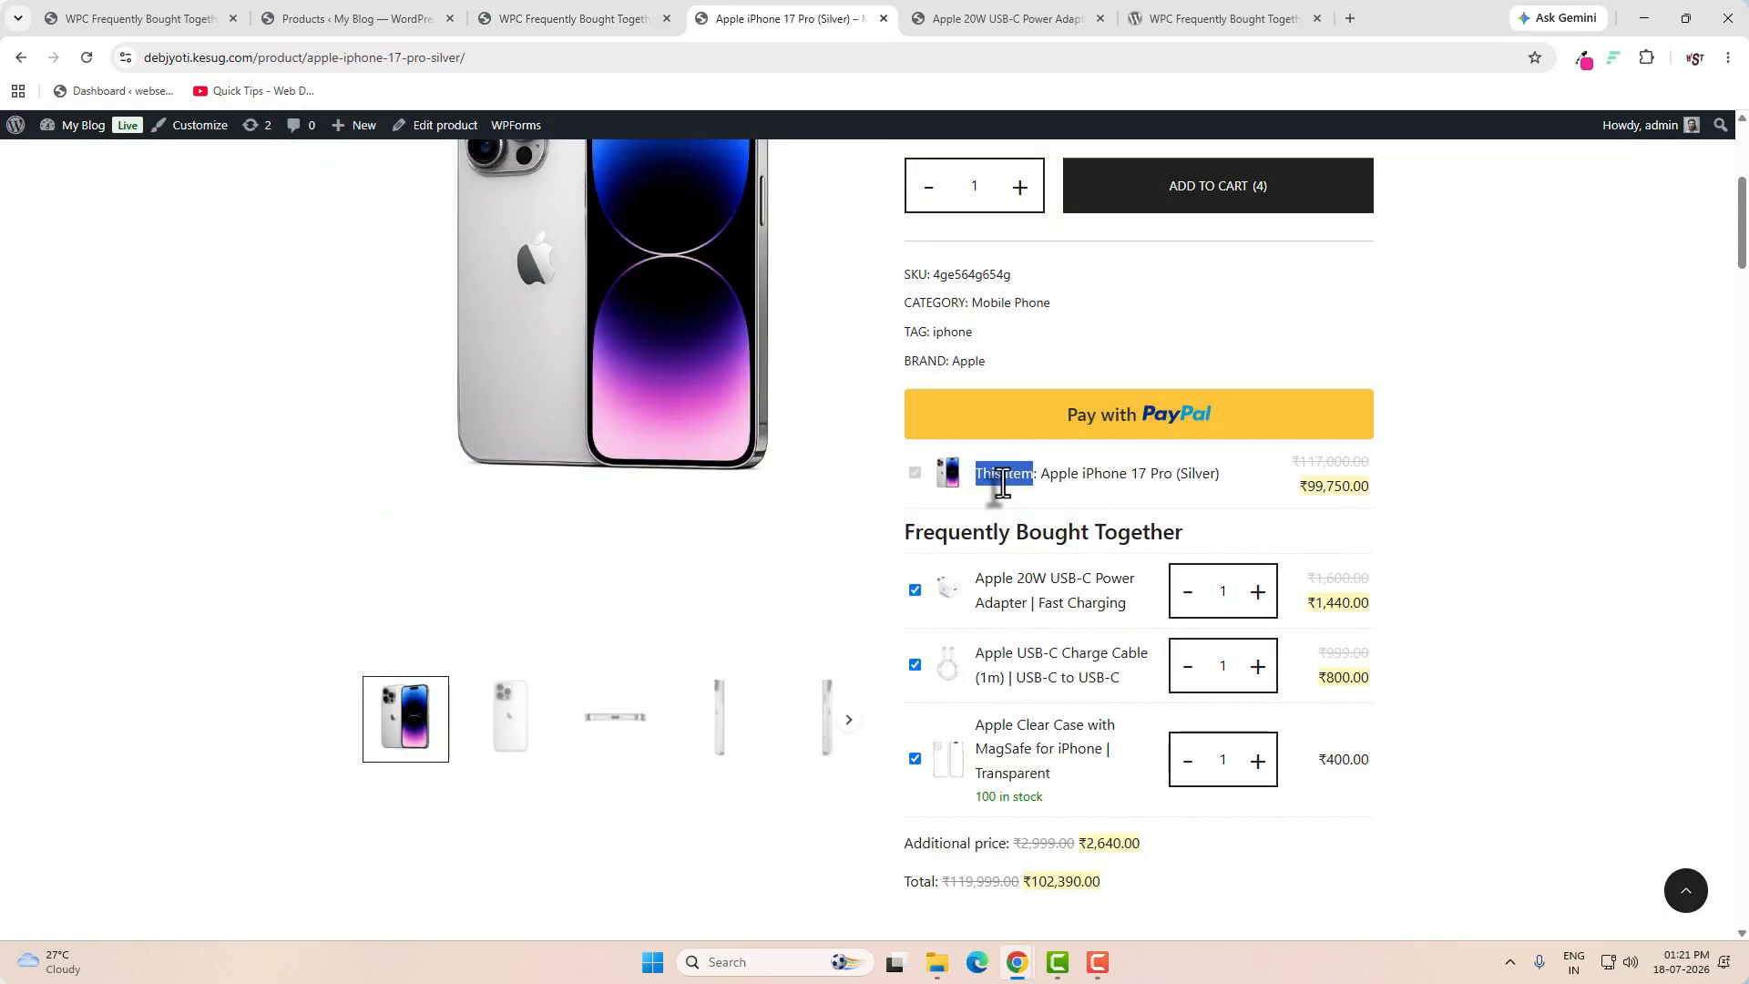
click(585, 19)
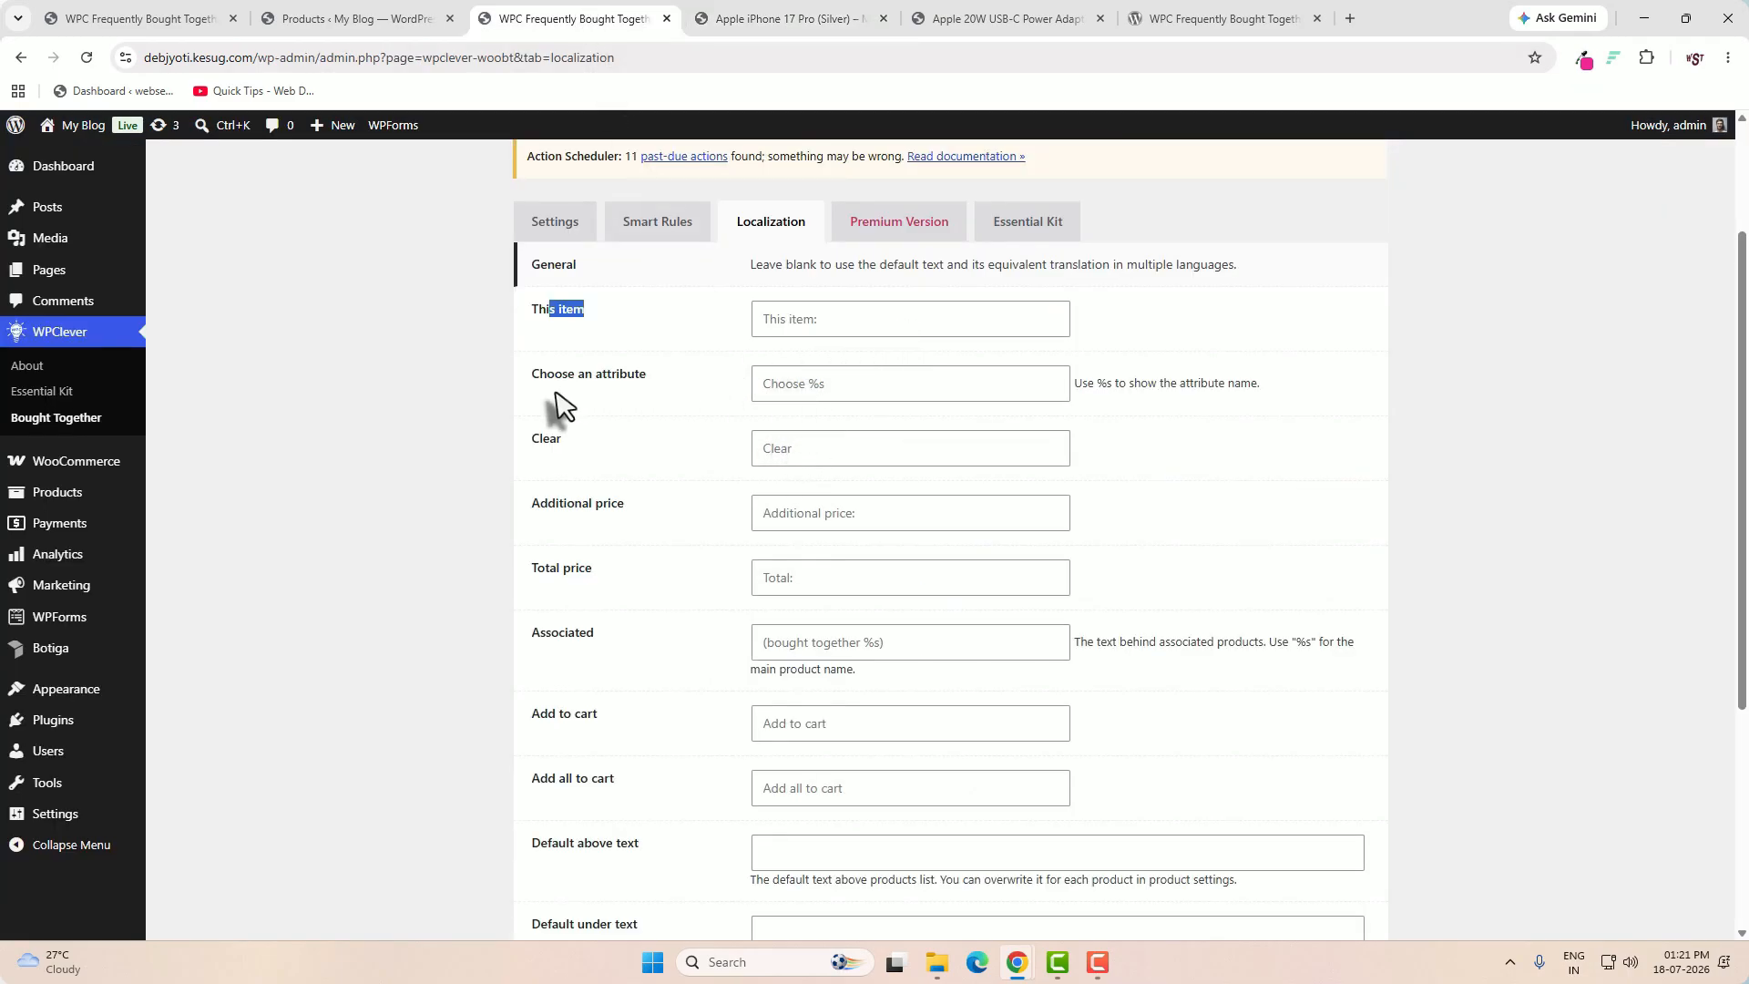
drag(536, 508, 642, 524)
click(530, 508)
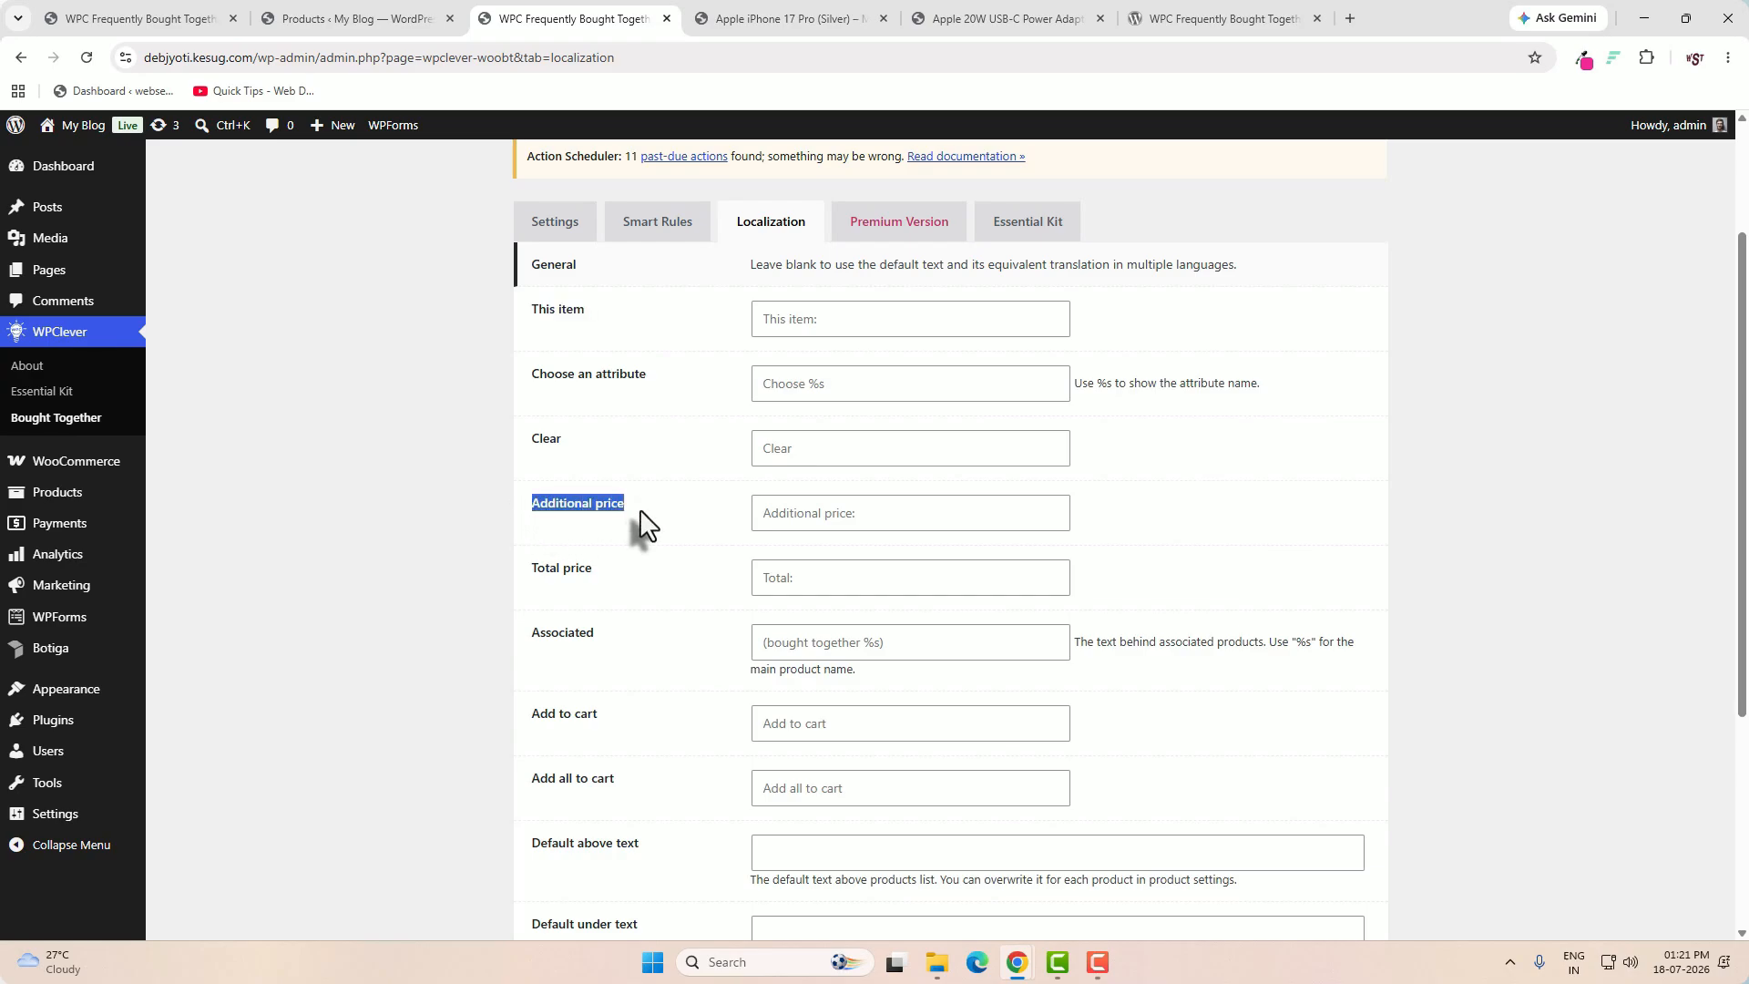
click(815, 521)
scroll(902, 519, up, 2)
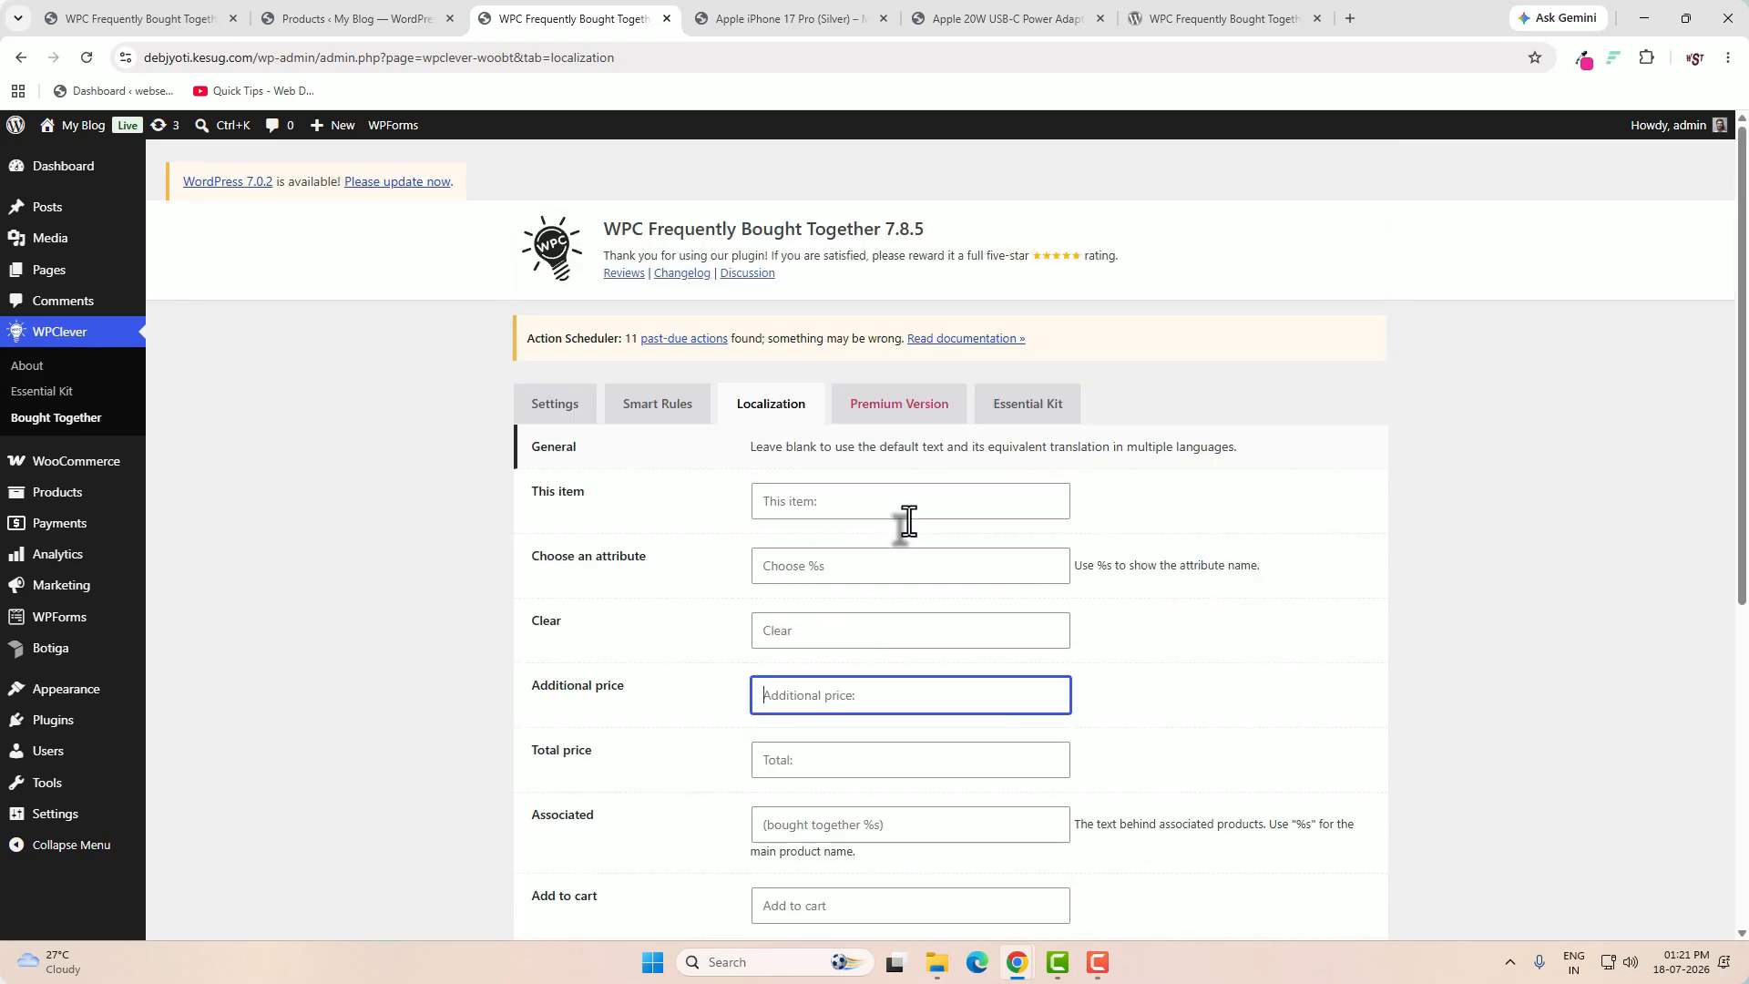
scroll(908, 520, down, 3)
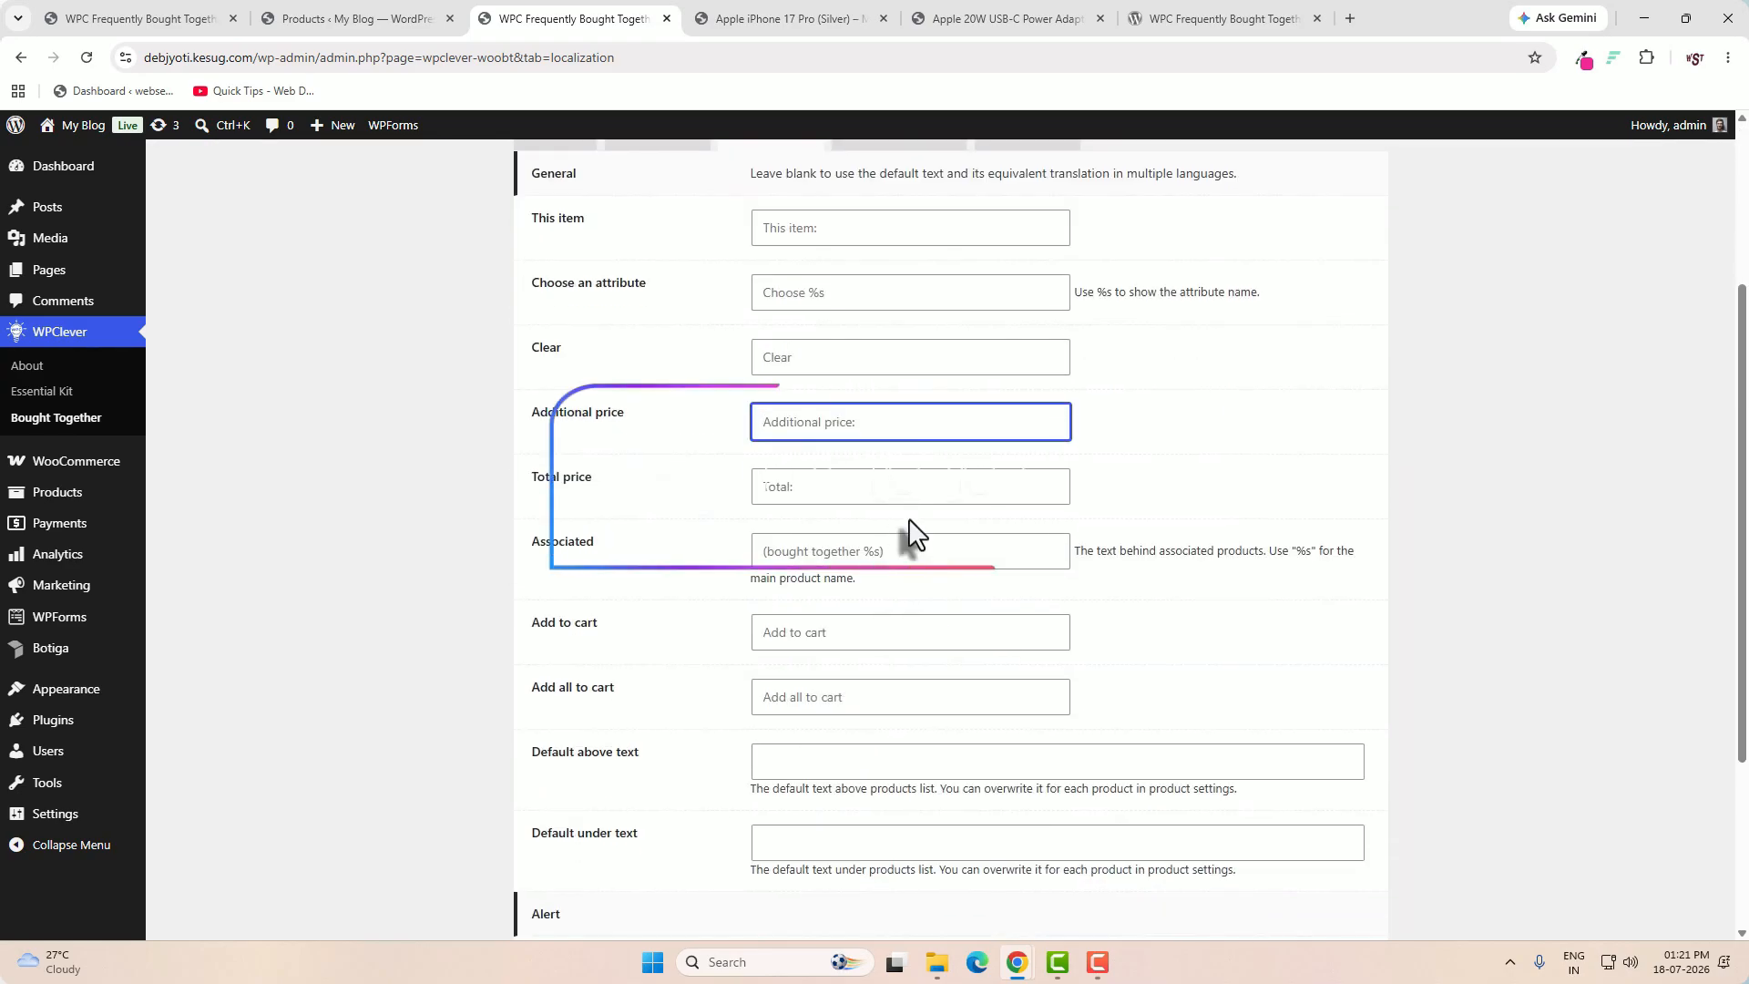